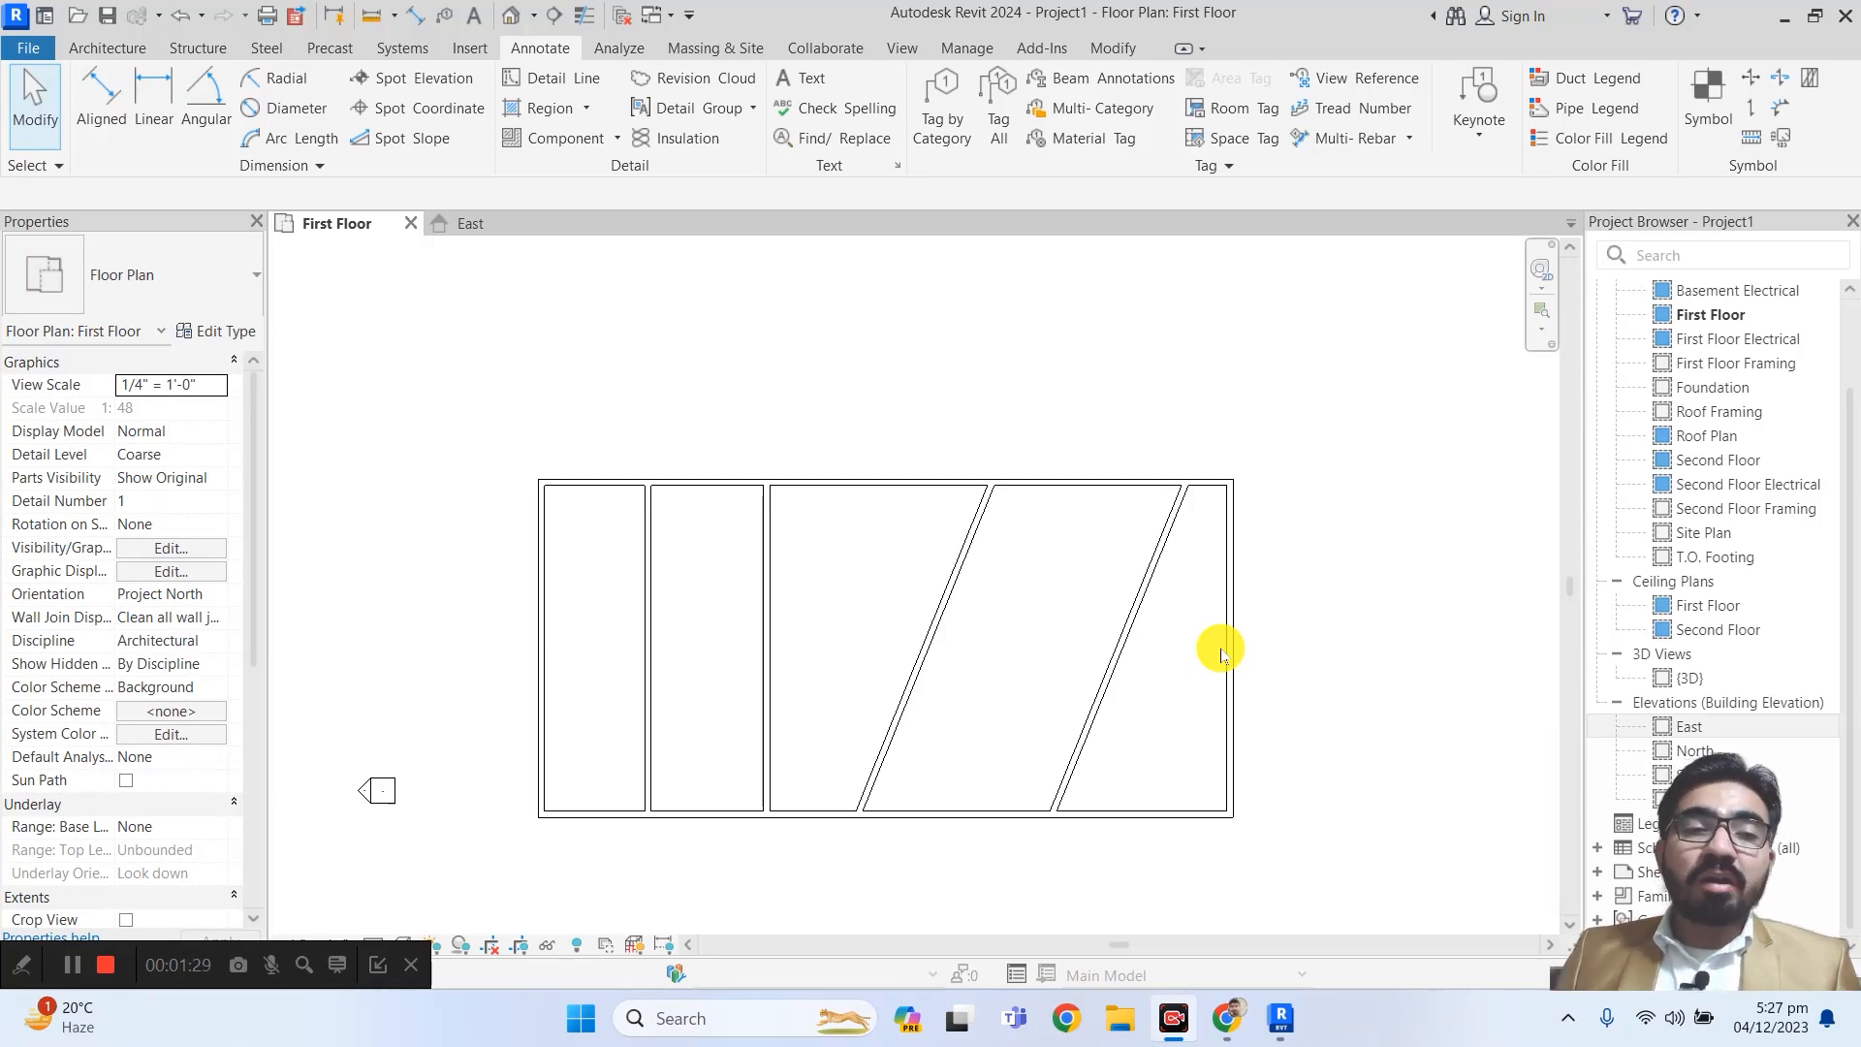
click(89, 50)
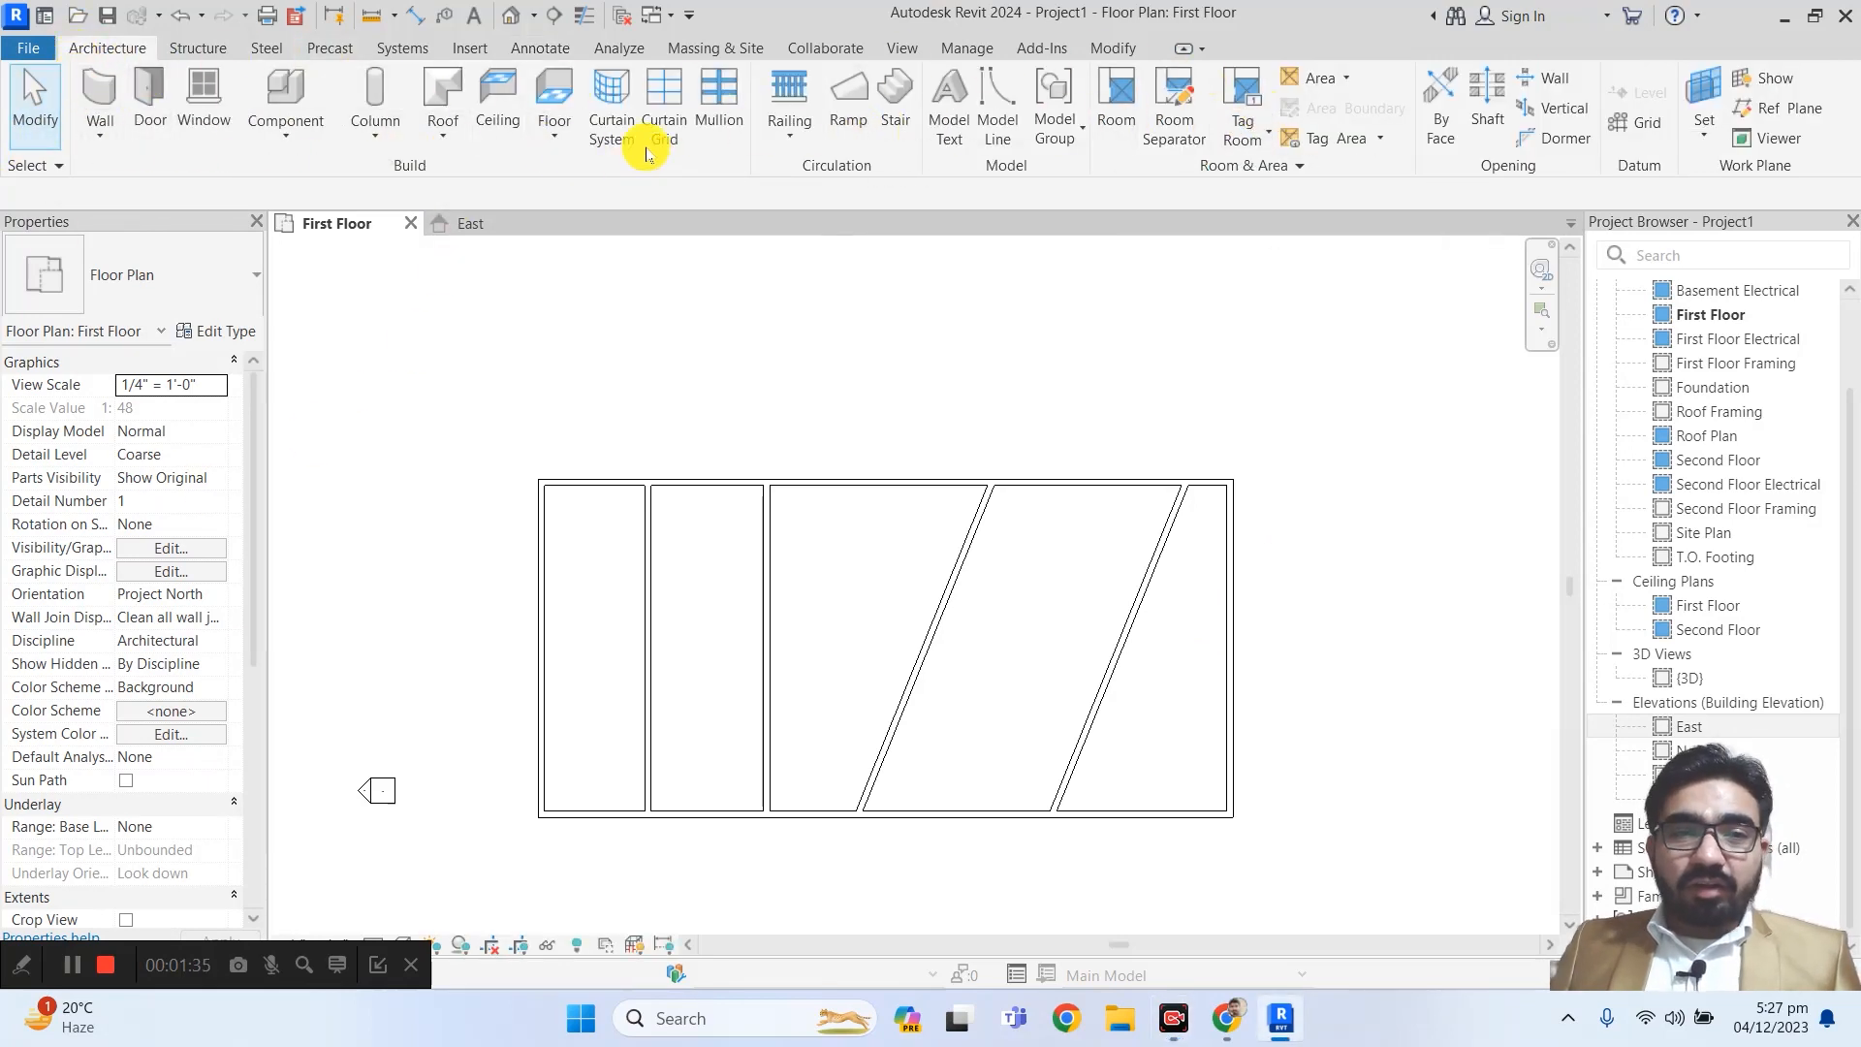
click(559, 53)
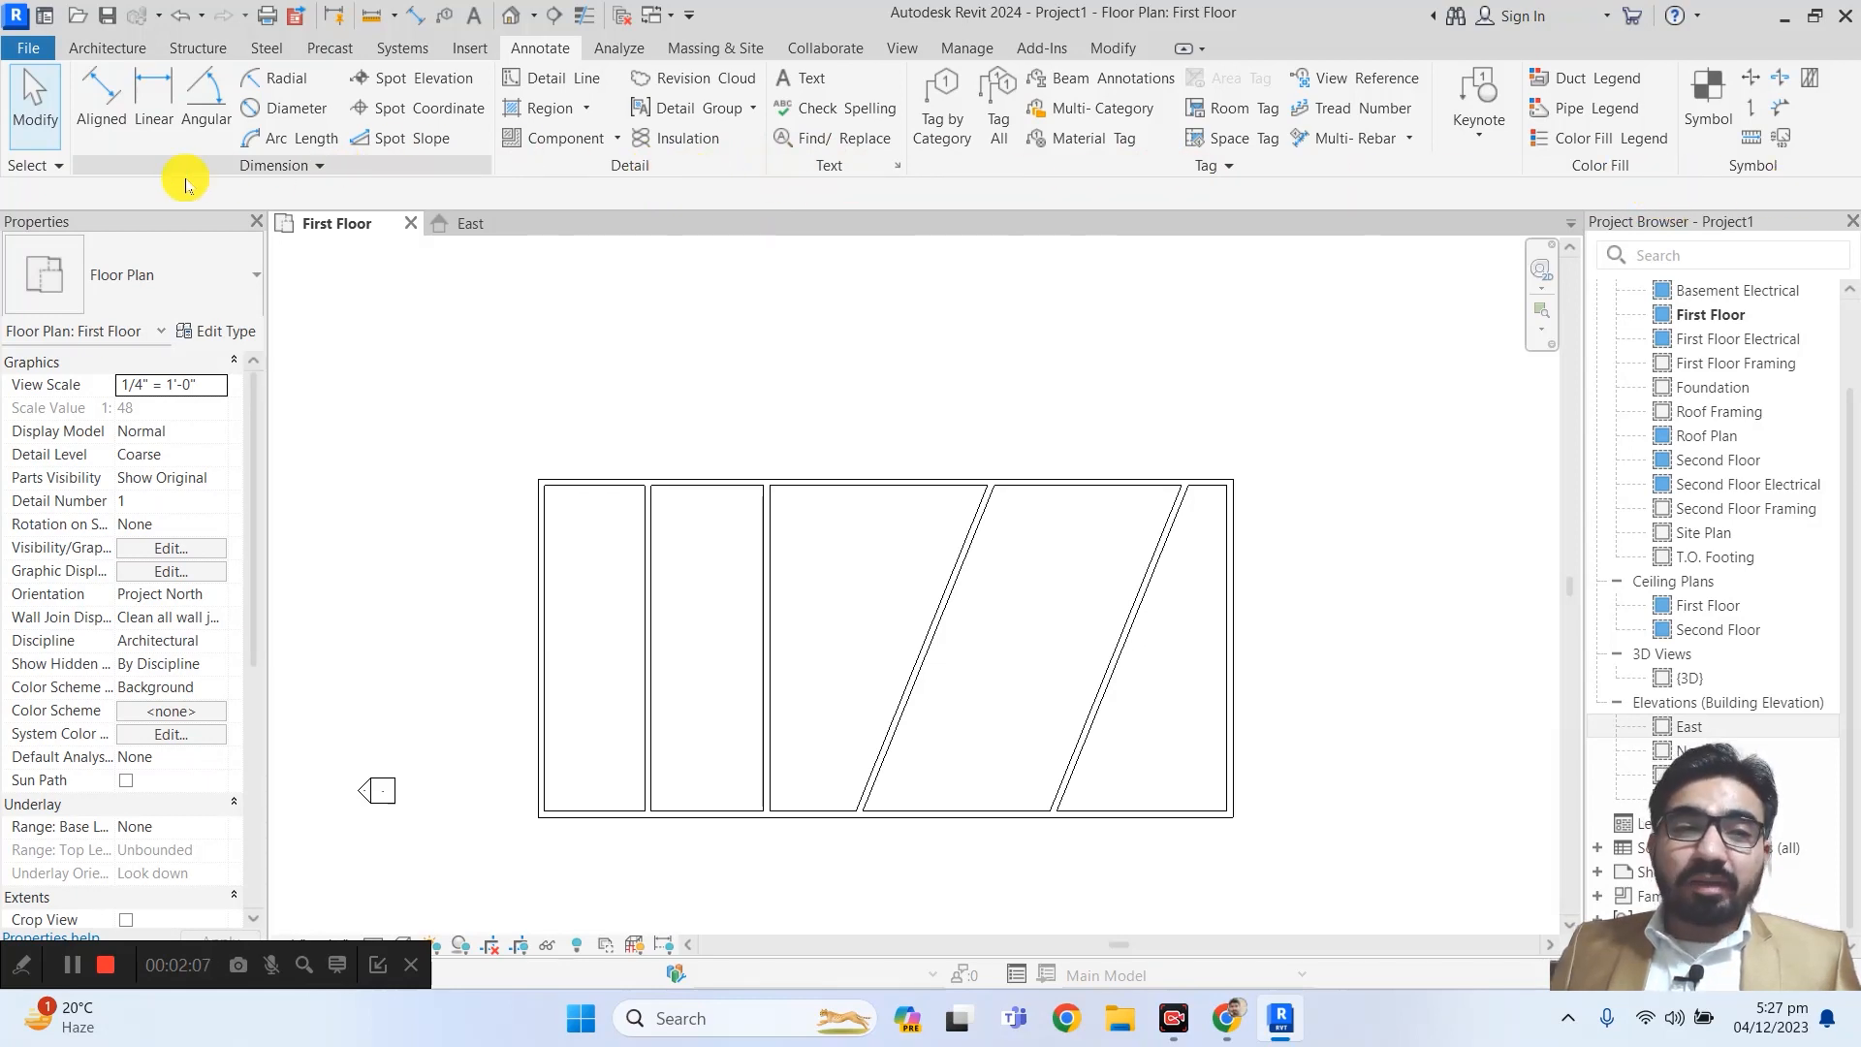
click(53, 173)
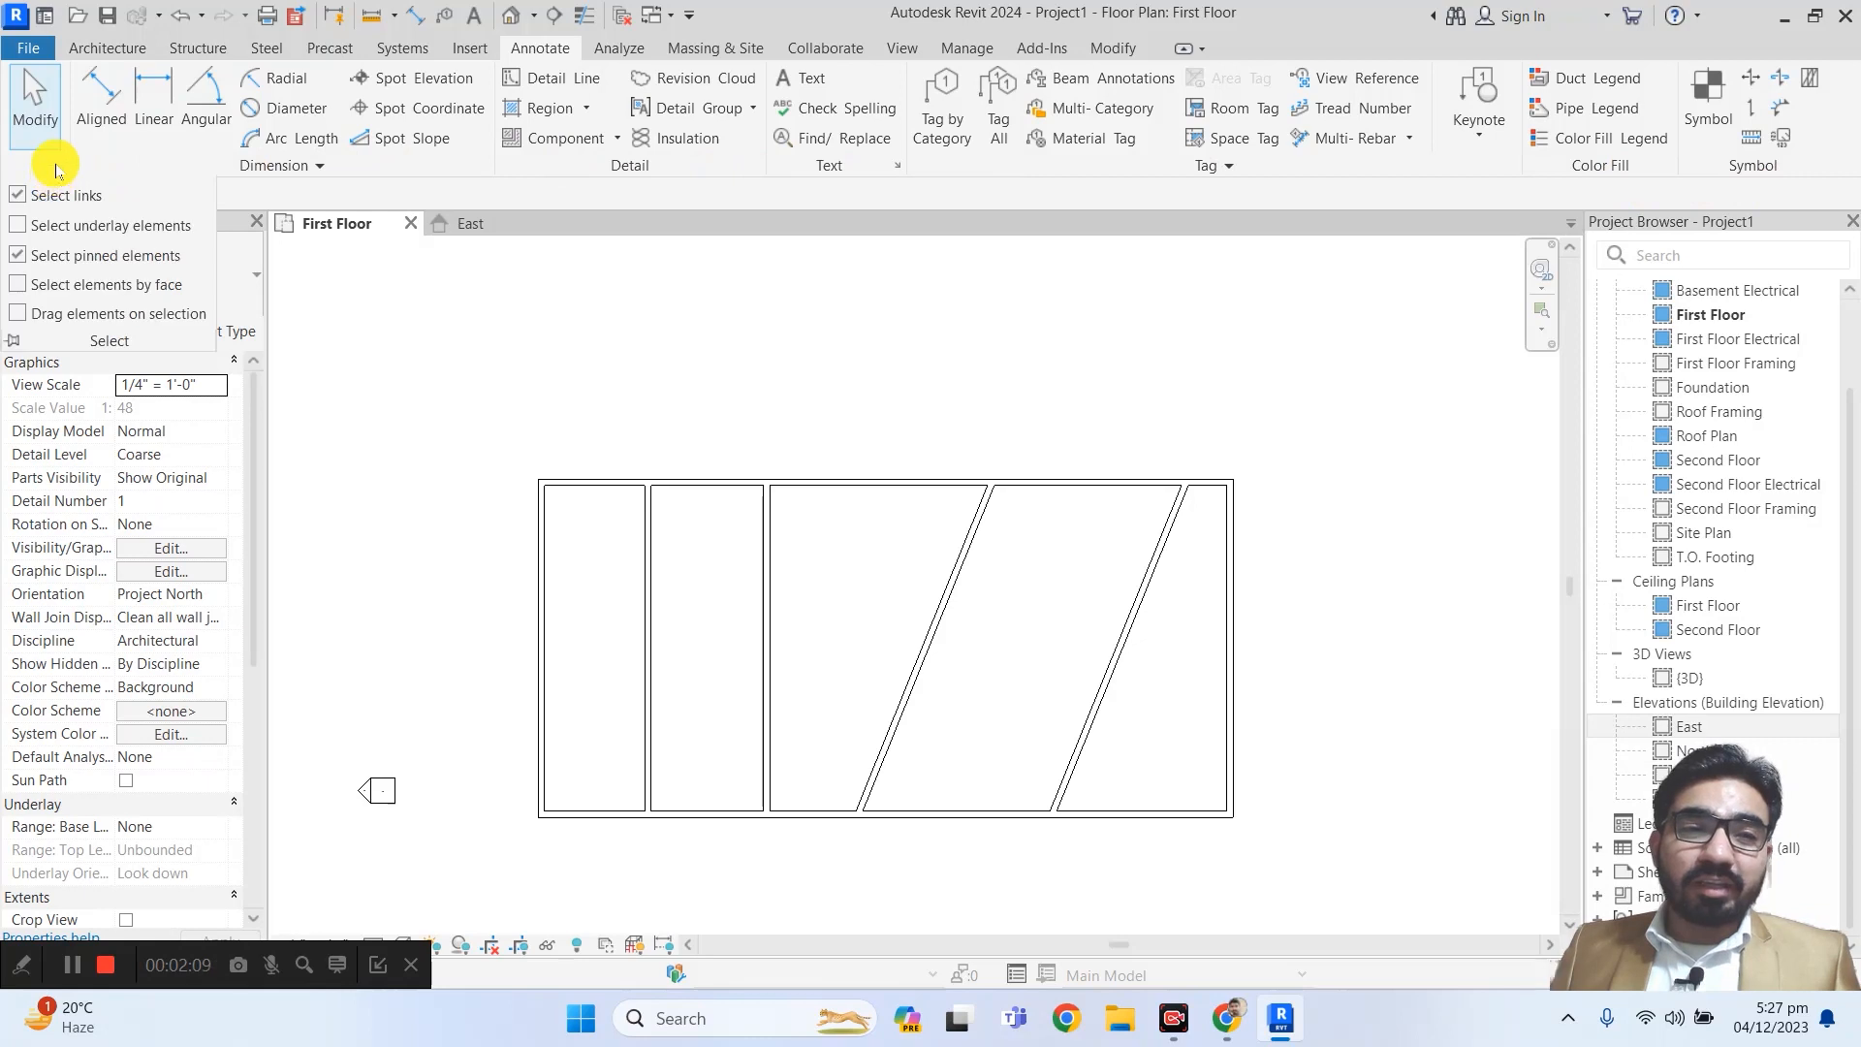
click(83, 165)
click(685, 345)
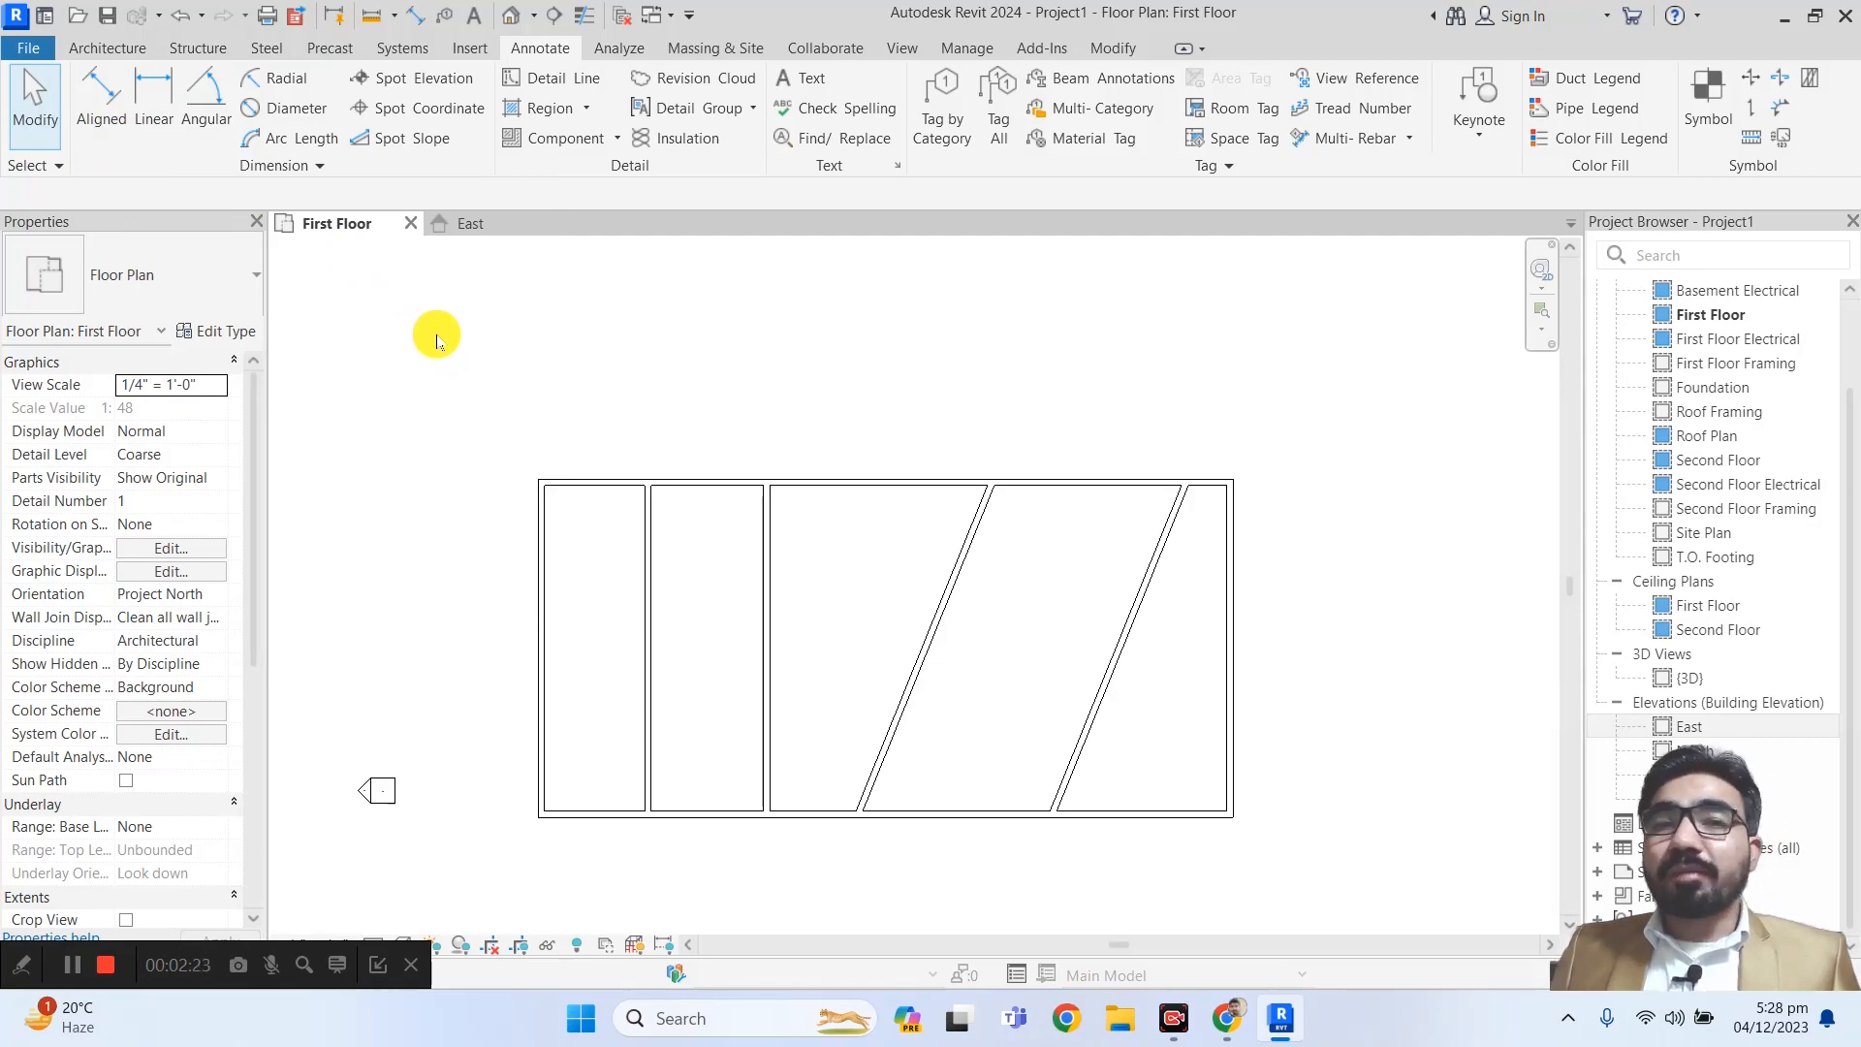
- Start an Aligned dimension that references wall centerlines and picks individual references
click(122, 94)
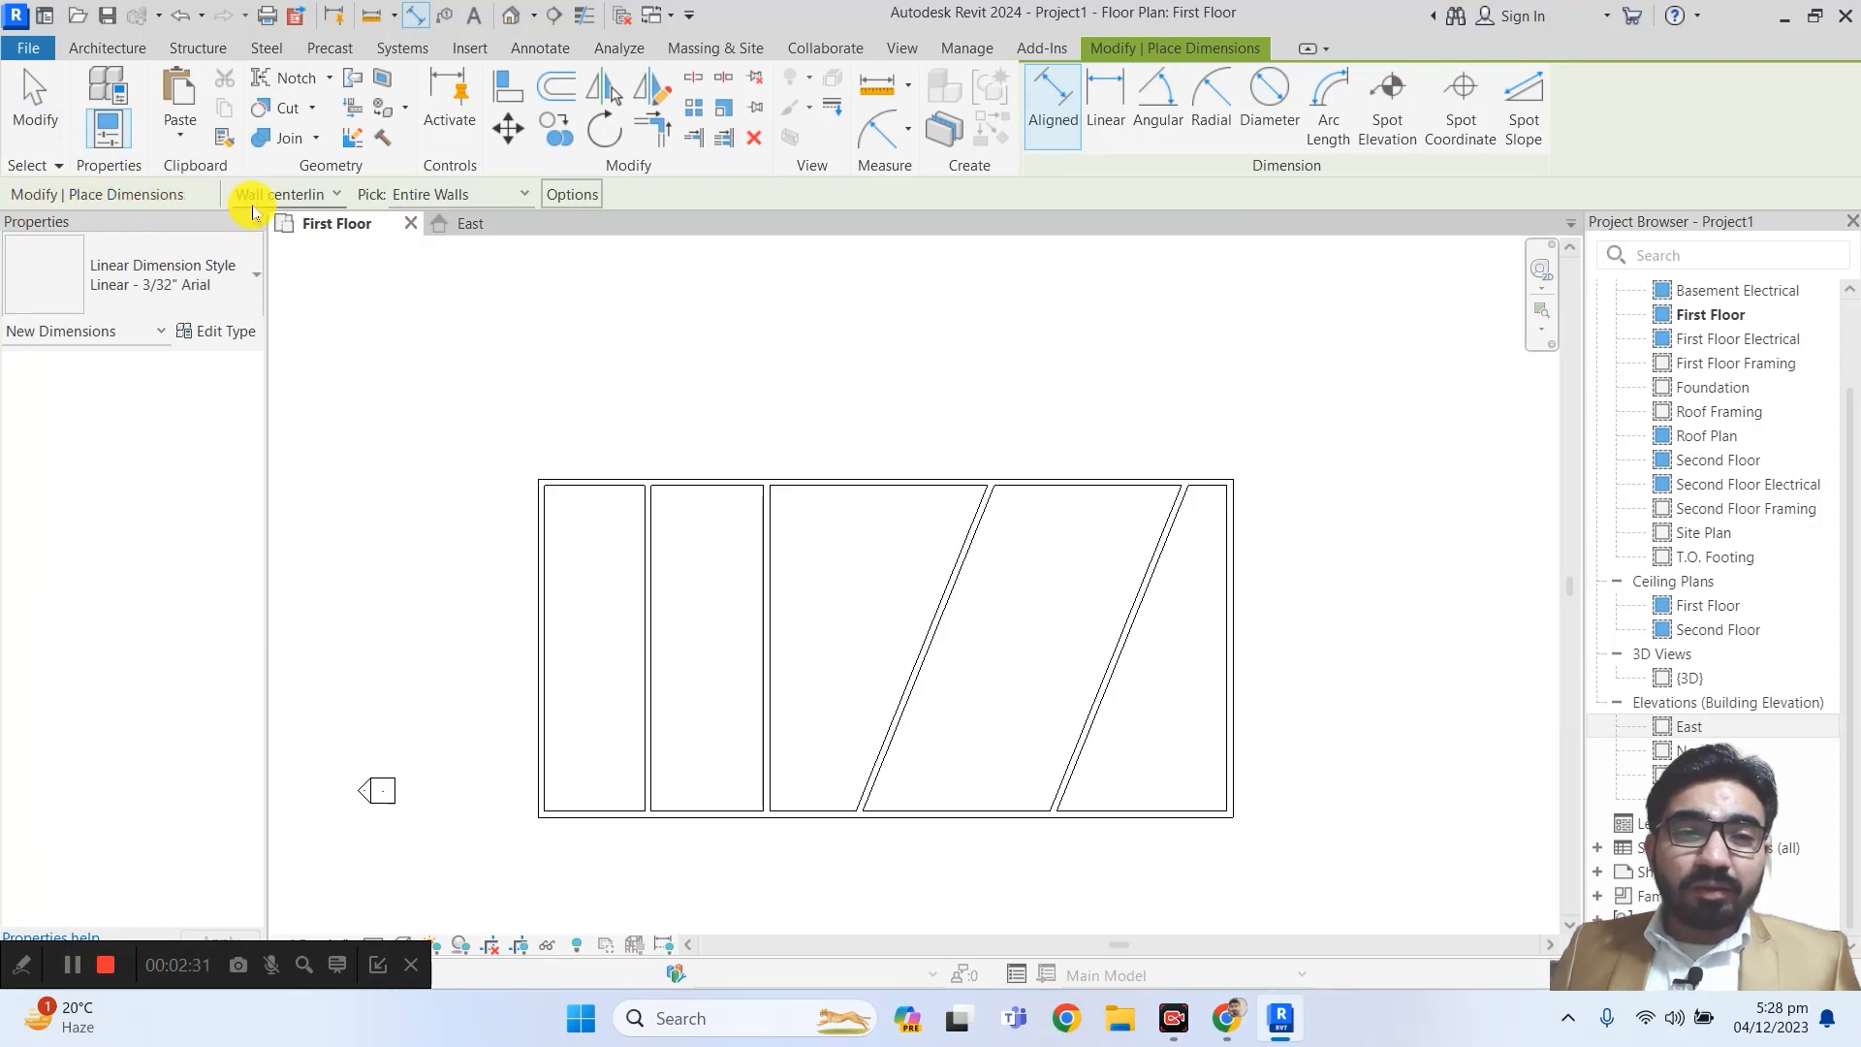
click(330, 195)
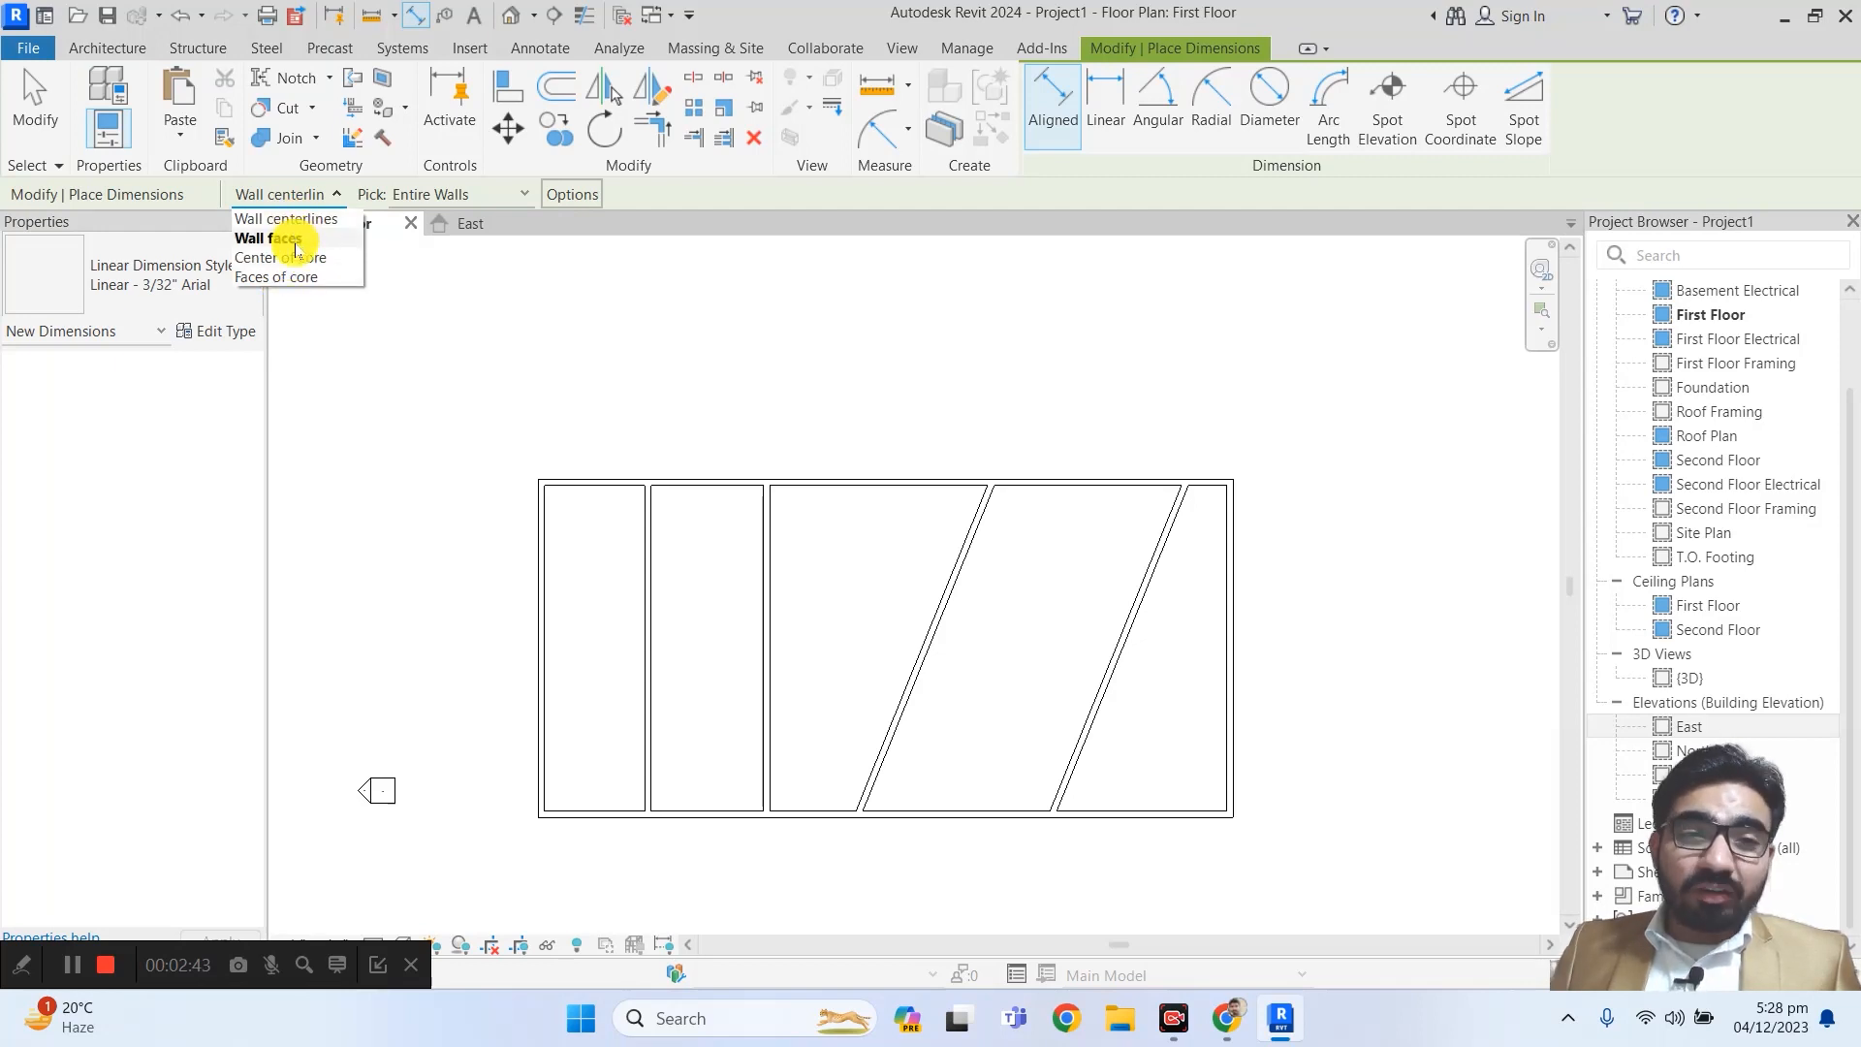
click(293, 221)
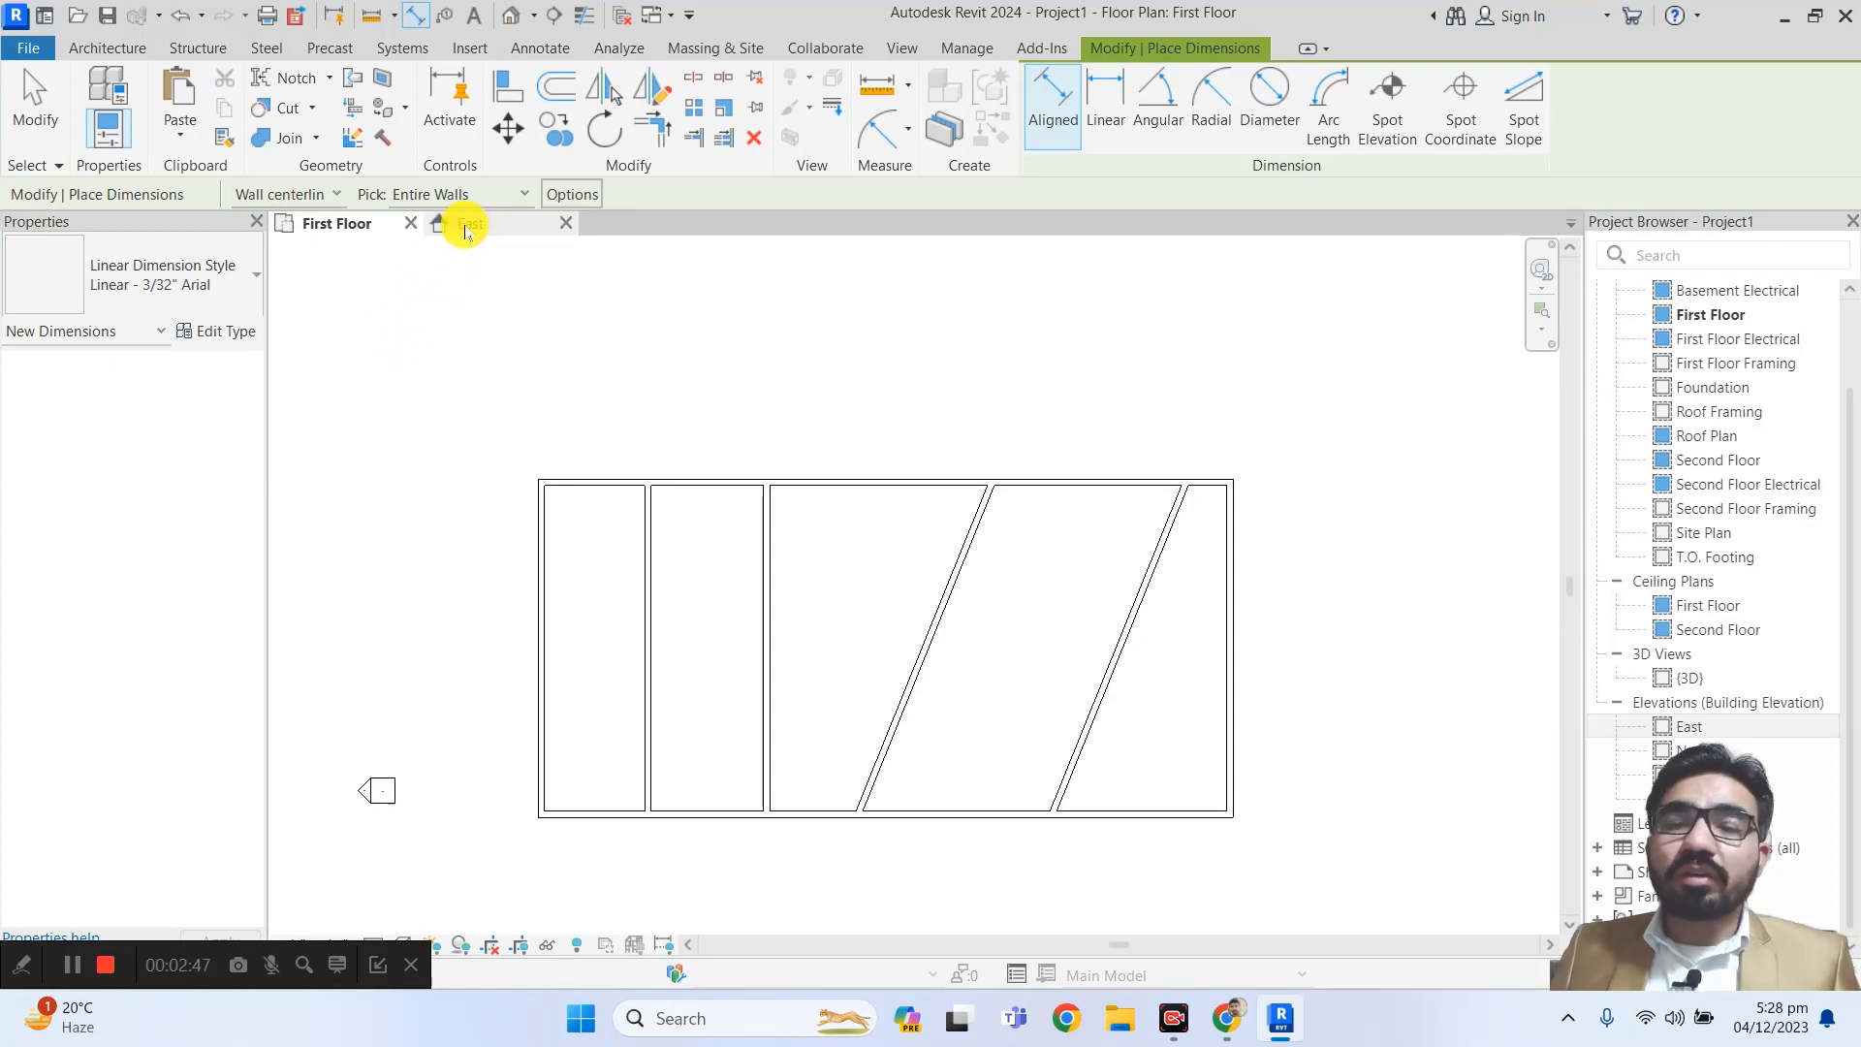
click(455, 194)
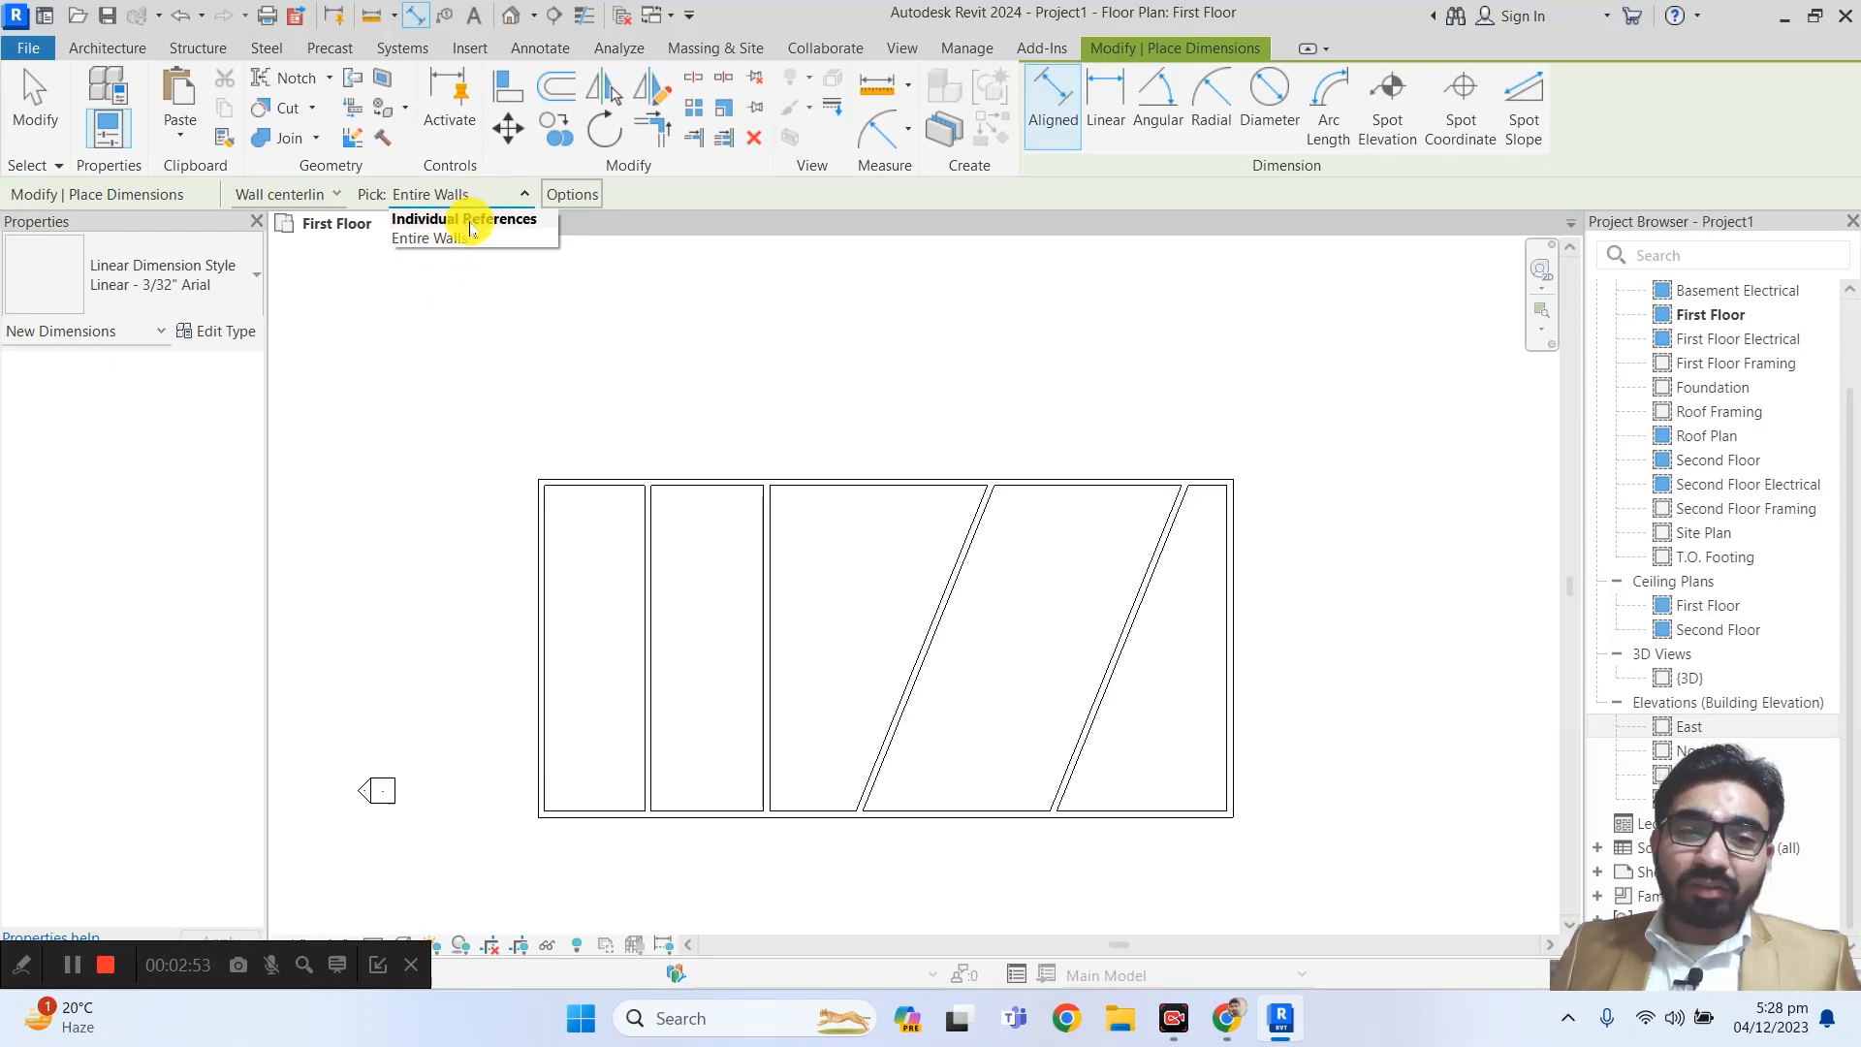
click(470, 227)
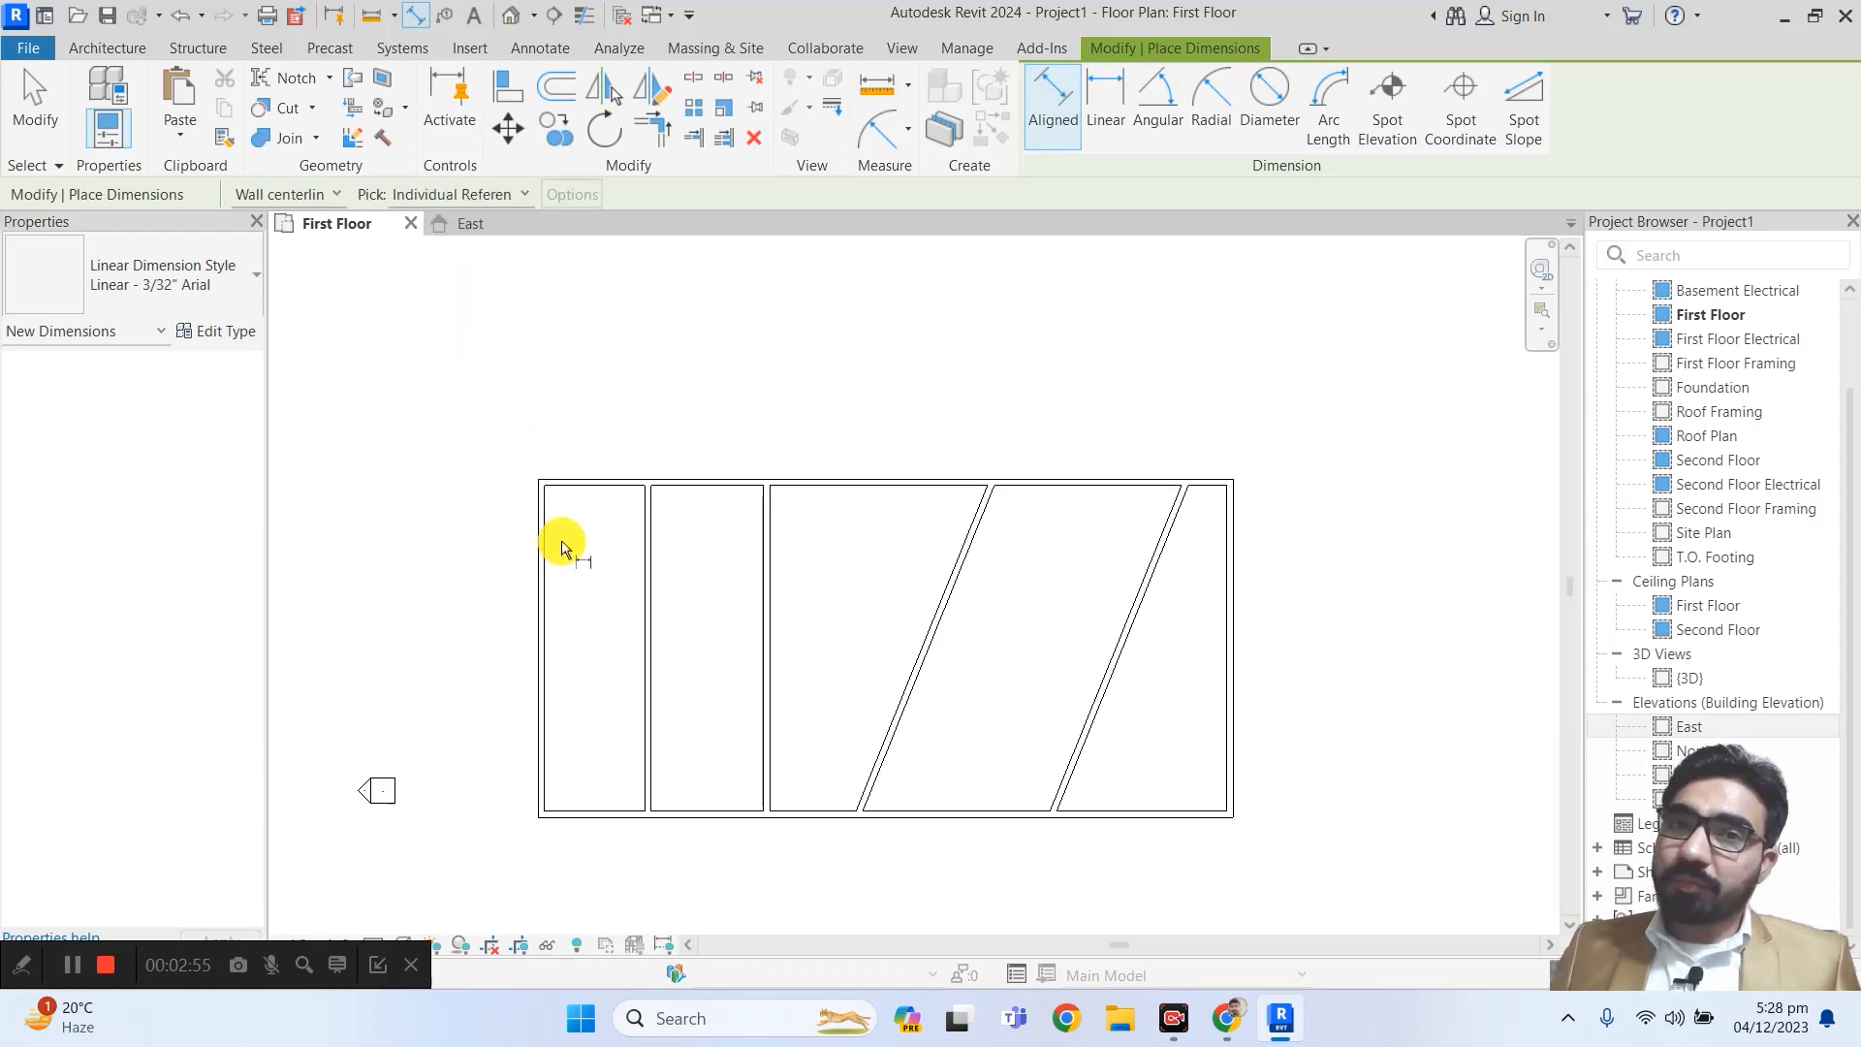
- Dimension the centerline spacing between the left exterior wall and the two vertical partition walls in one continuous string
scroll(543, 494, up, 3)
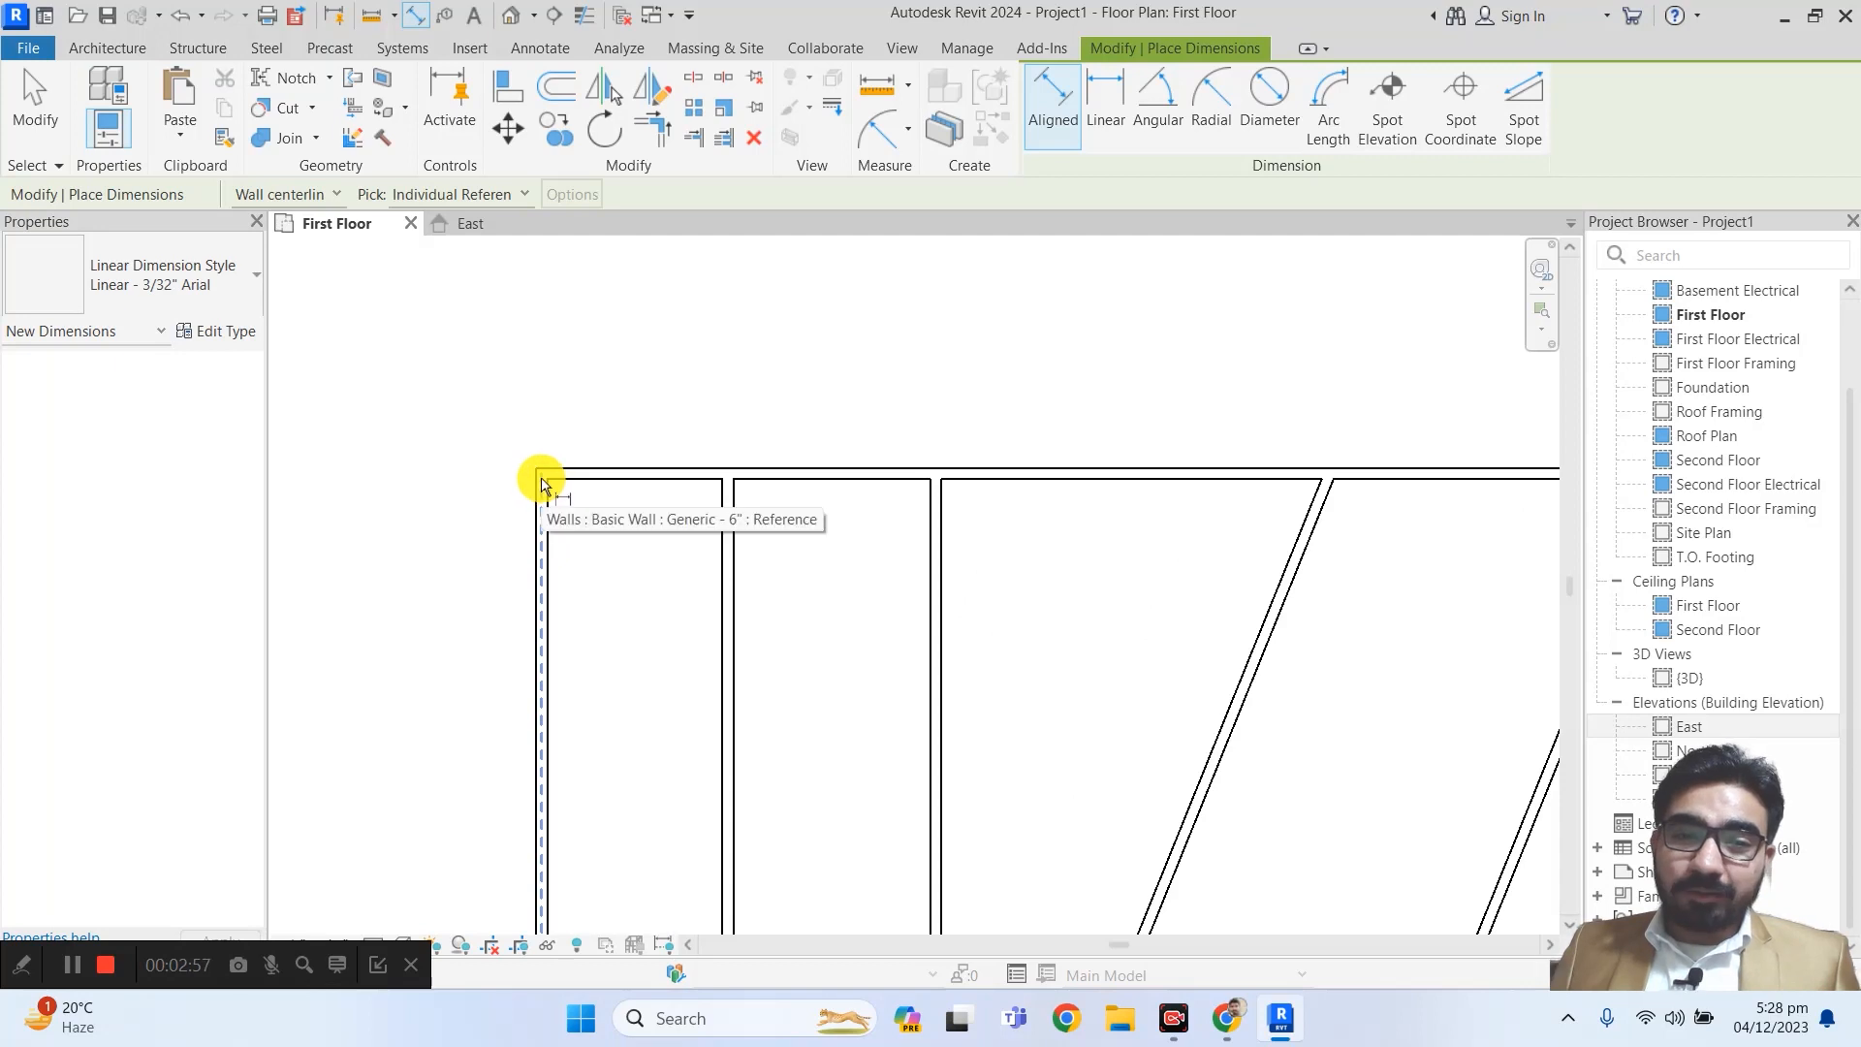
scroll(541, 482, down, 3)
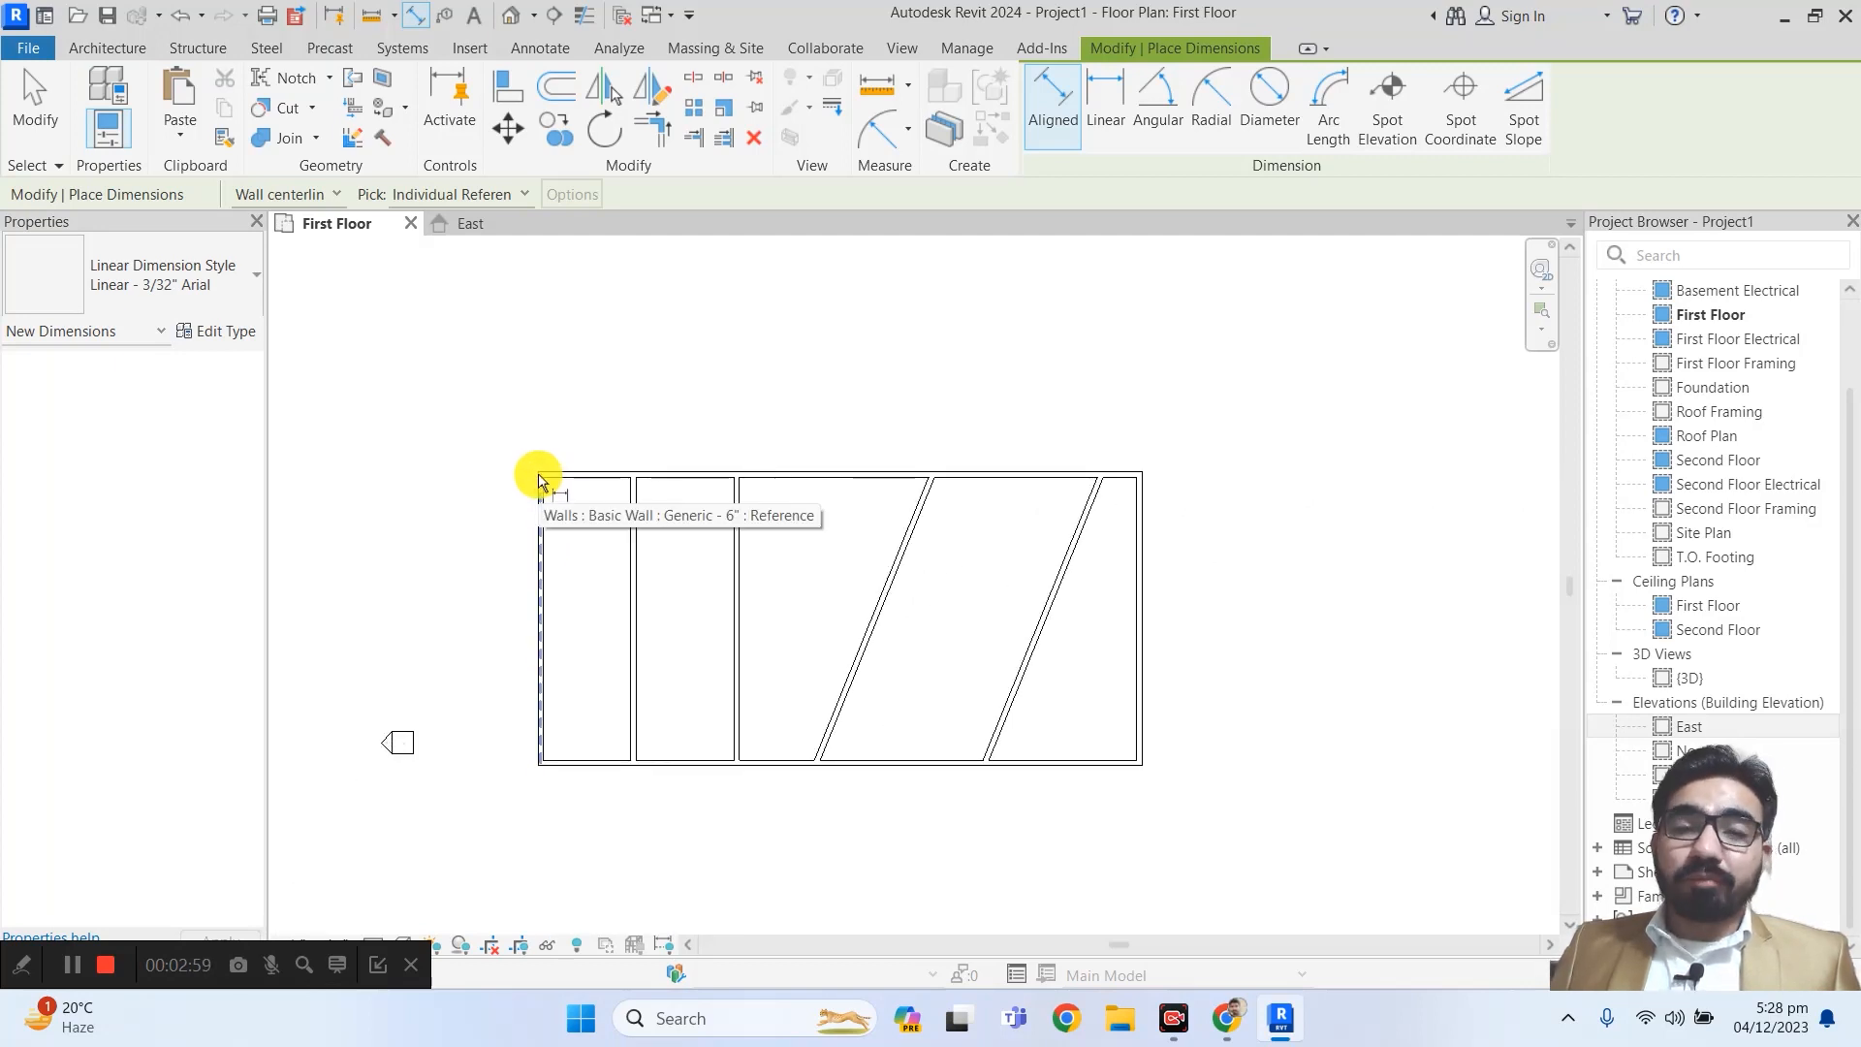
click(540, 482)
click(631, 485)
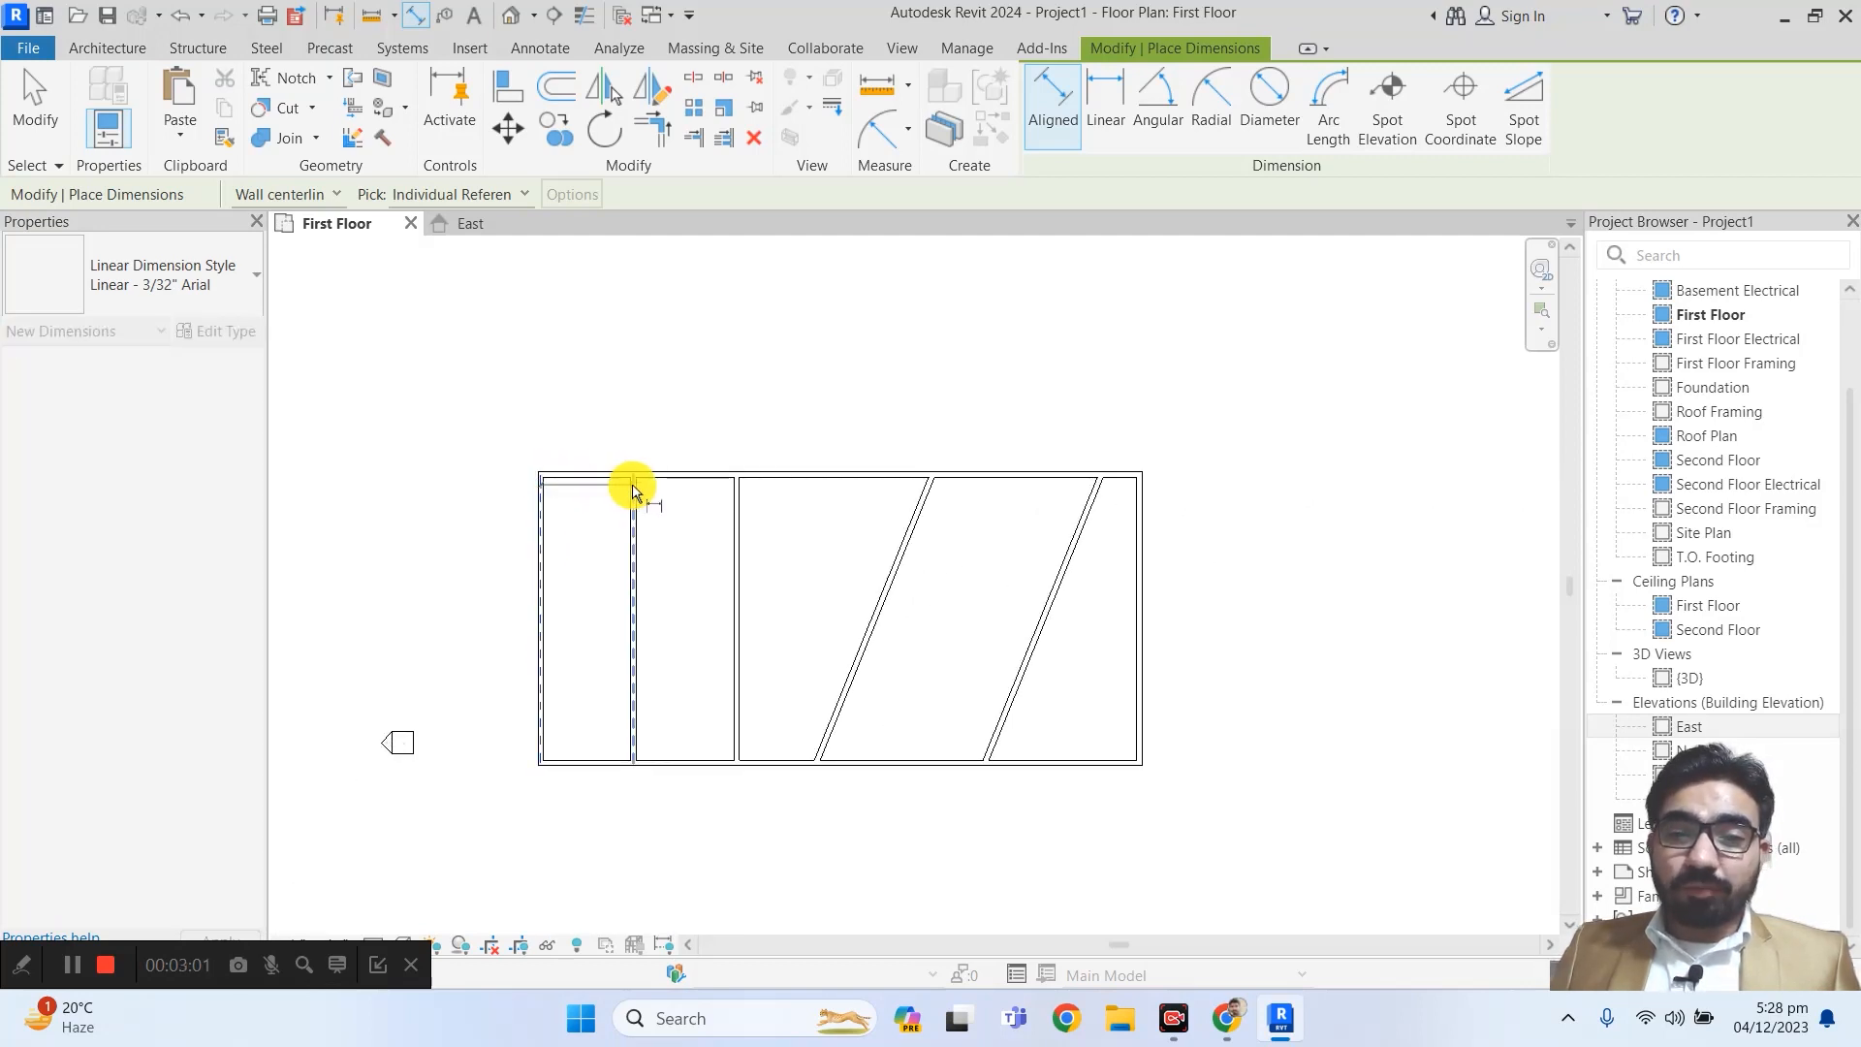
click(737, 491)
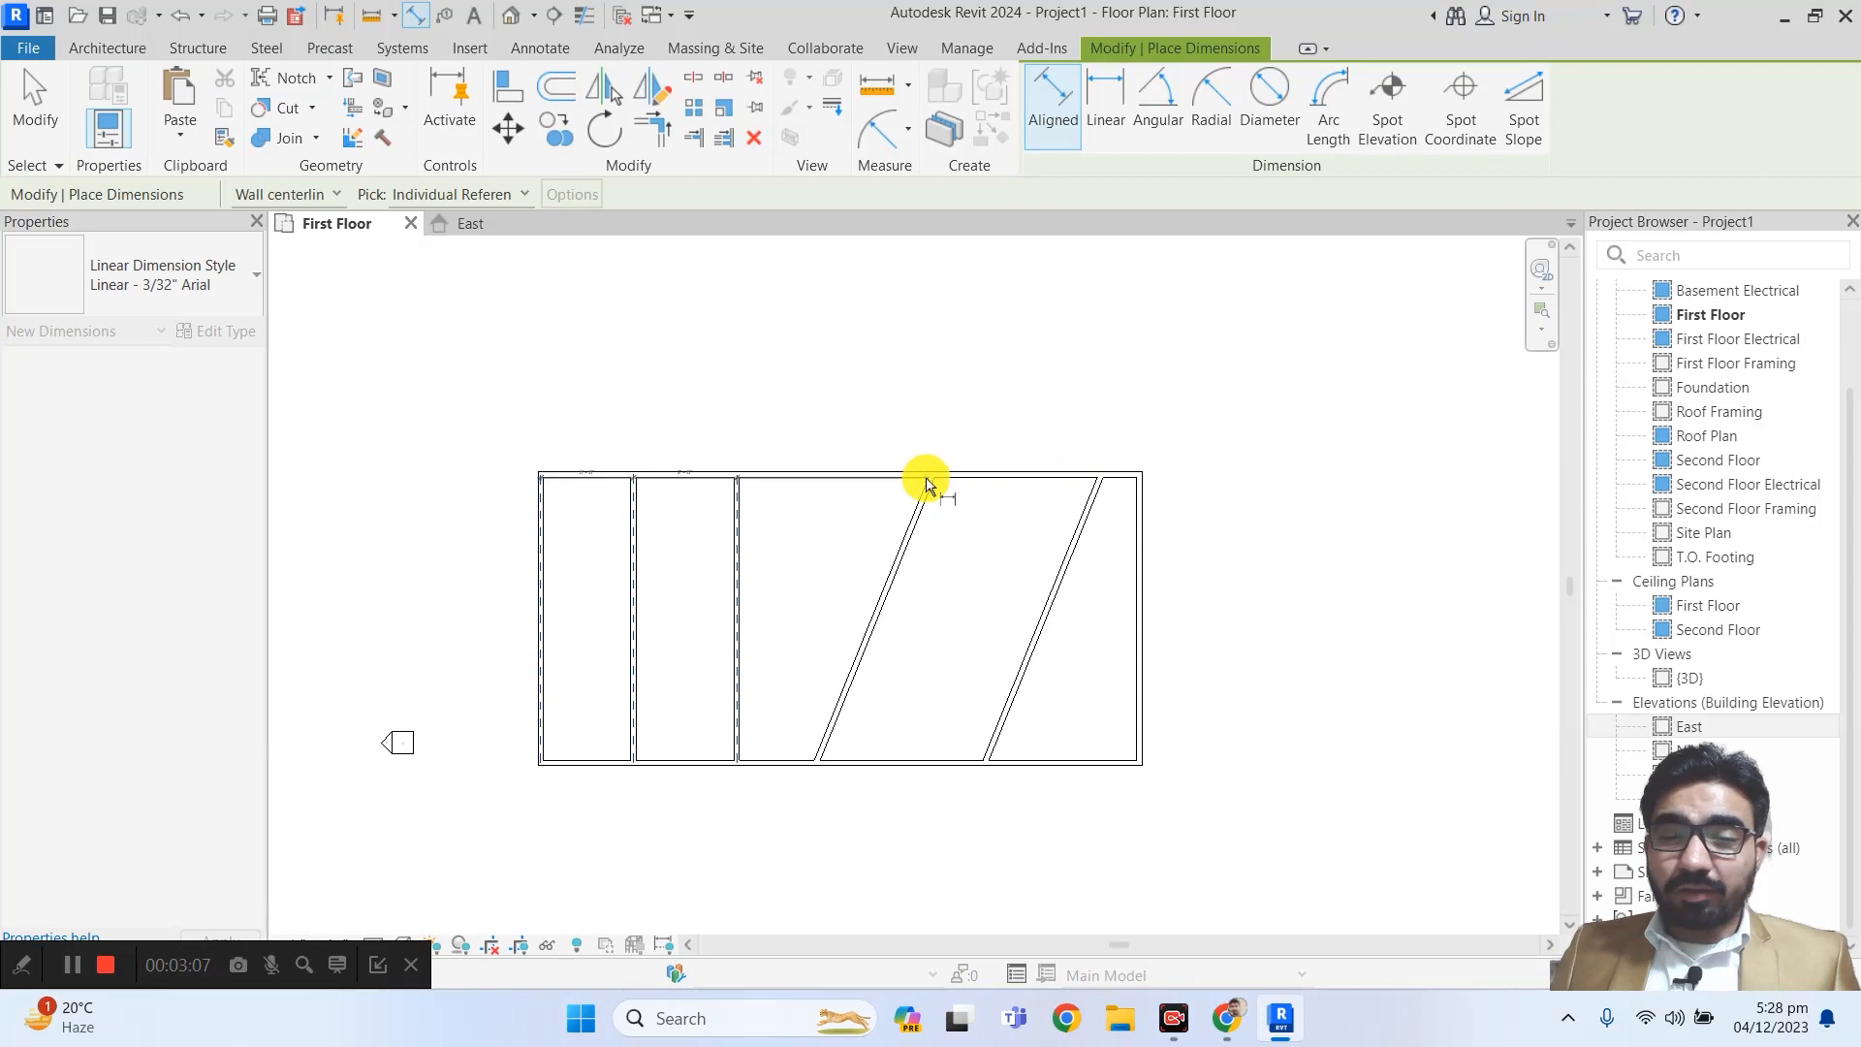
- Try to add an aligned dimension from the second vertical partition's centerline to the first slanted wall
scroll(927, 482, up, 3)
scroll(927, 482, up, 2)
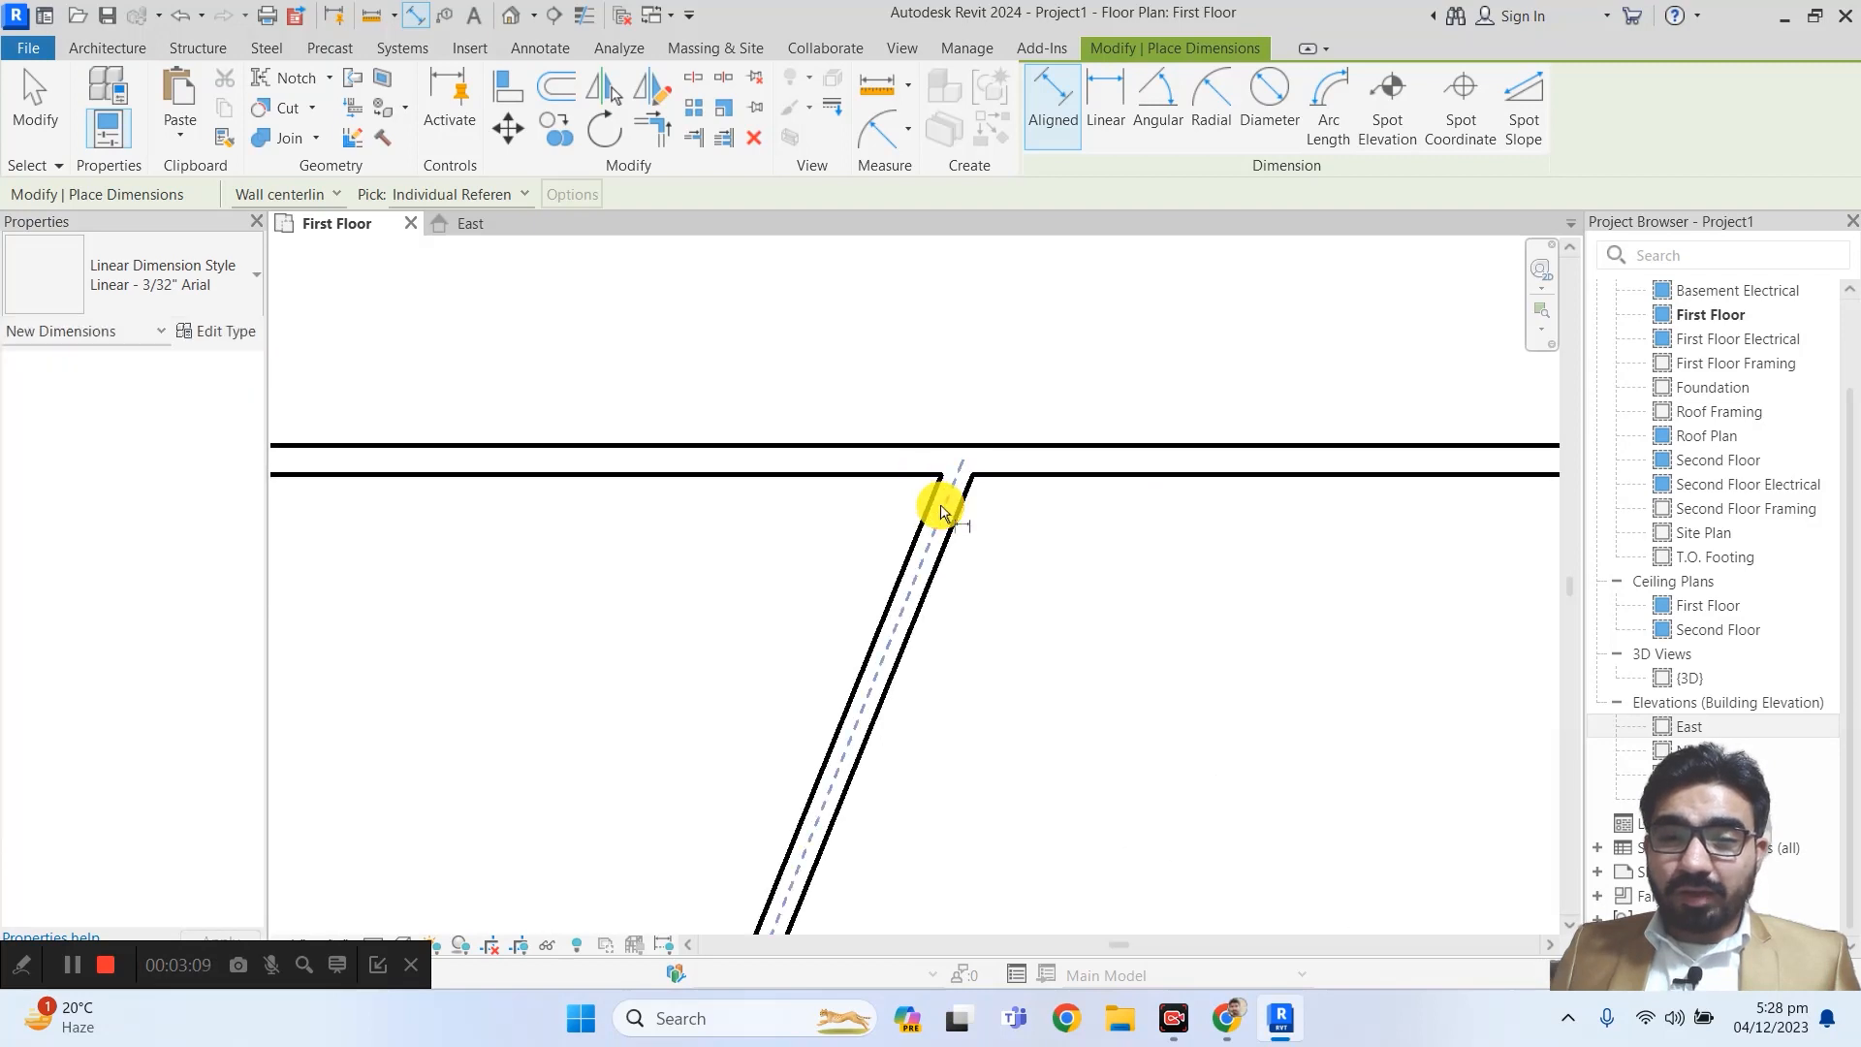
scroll(943, 508, down, 2)
scroll(948, 500, down, 1)
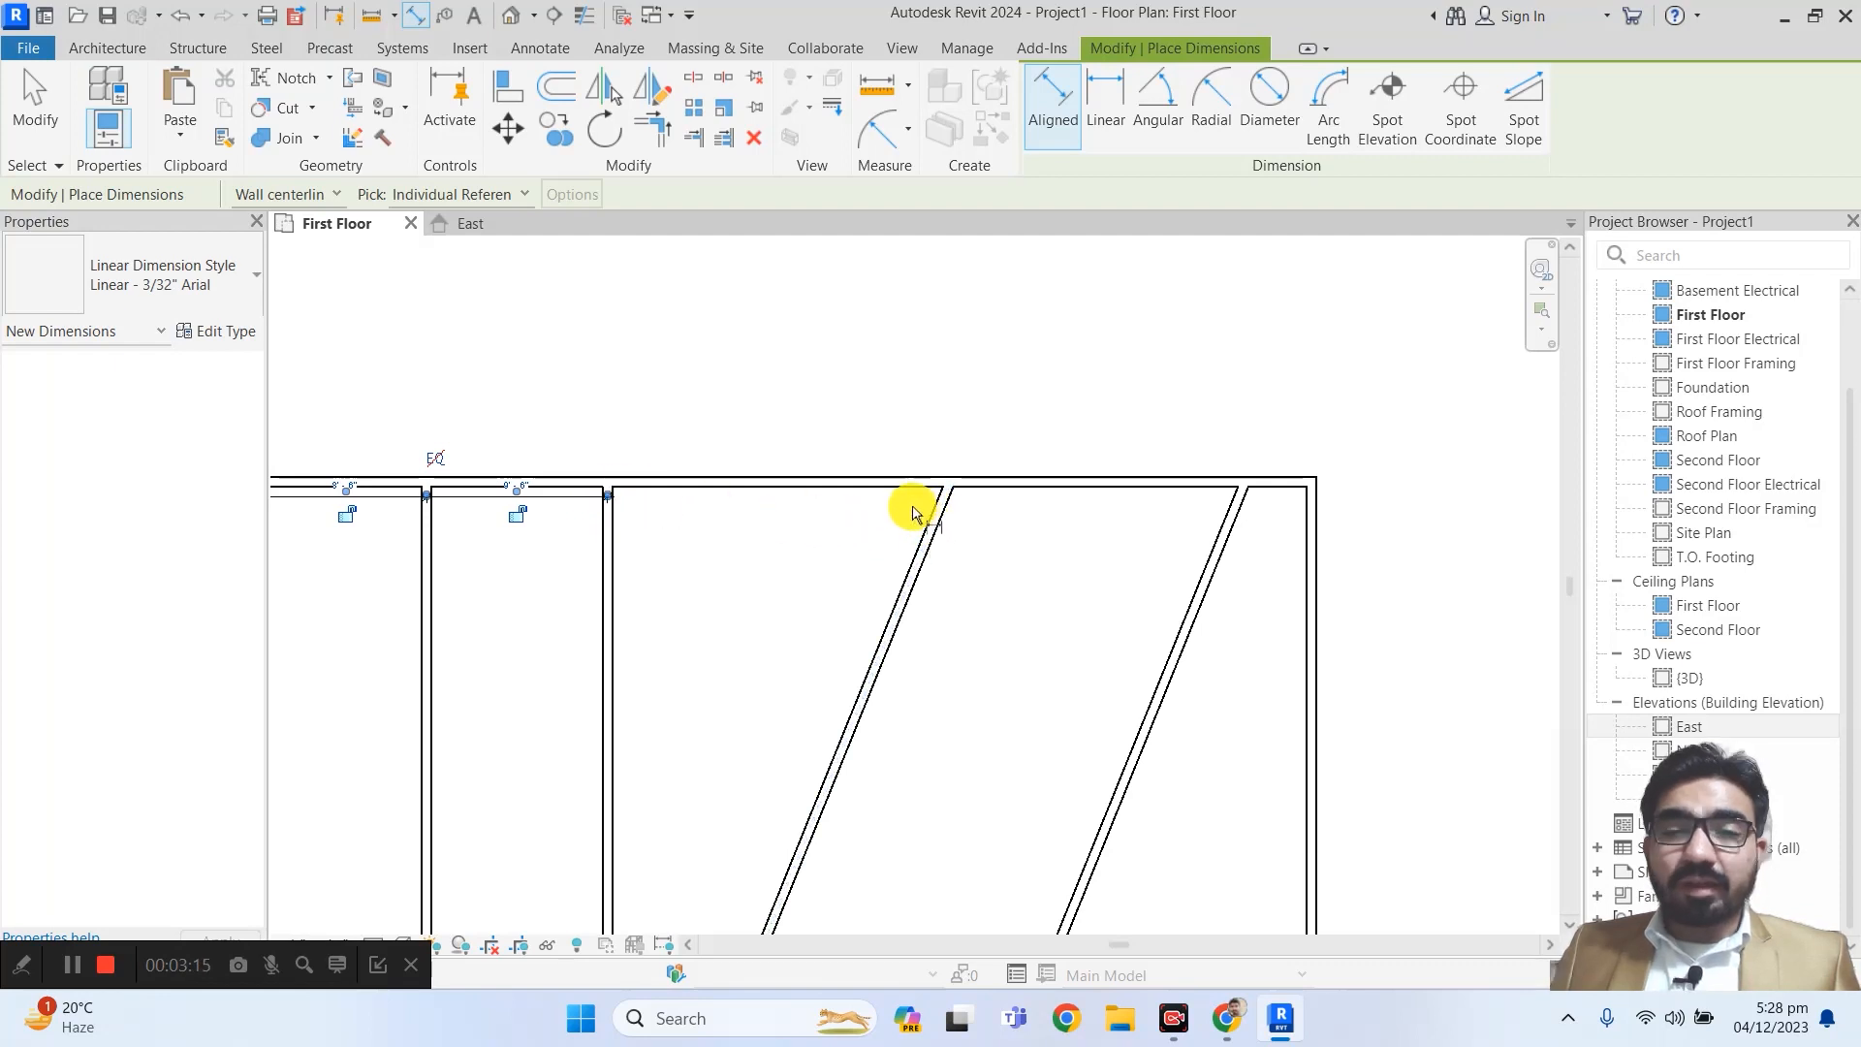
scroll(740, 511, up, 3)
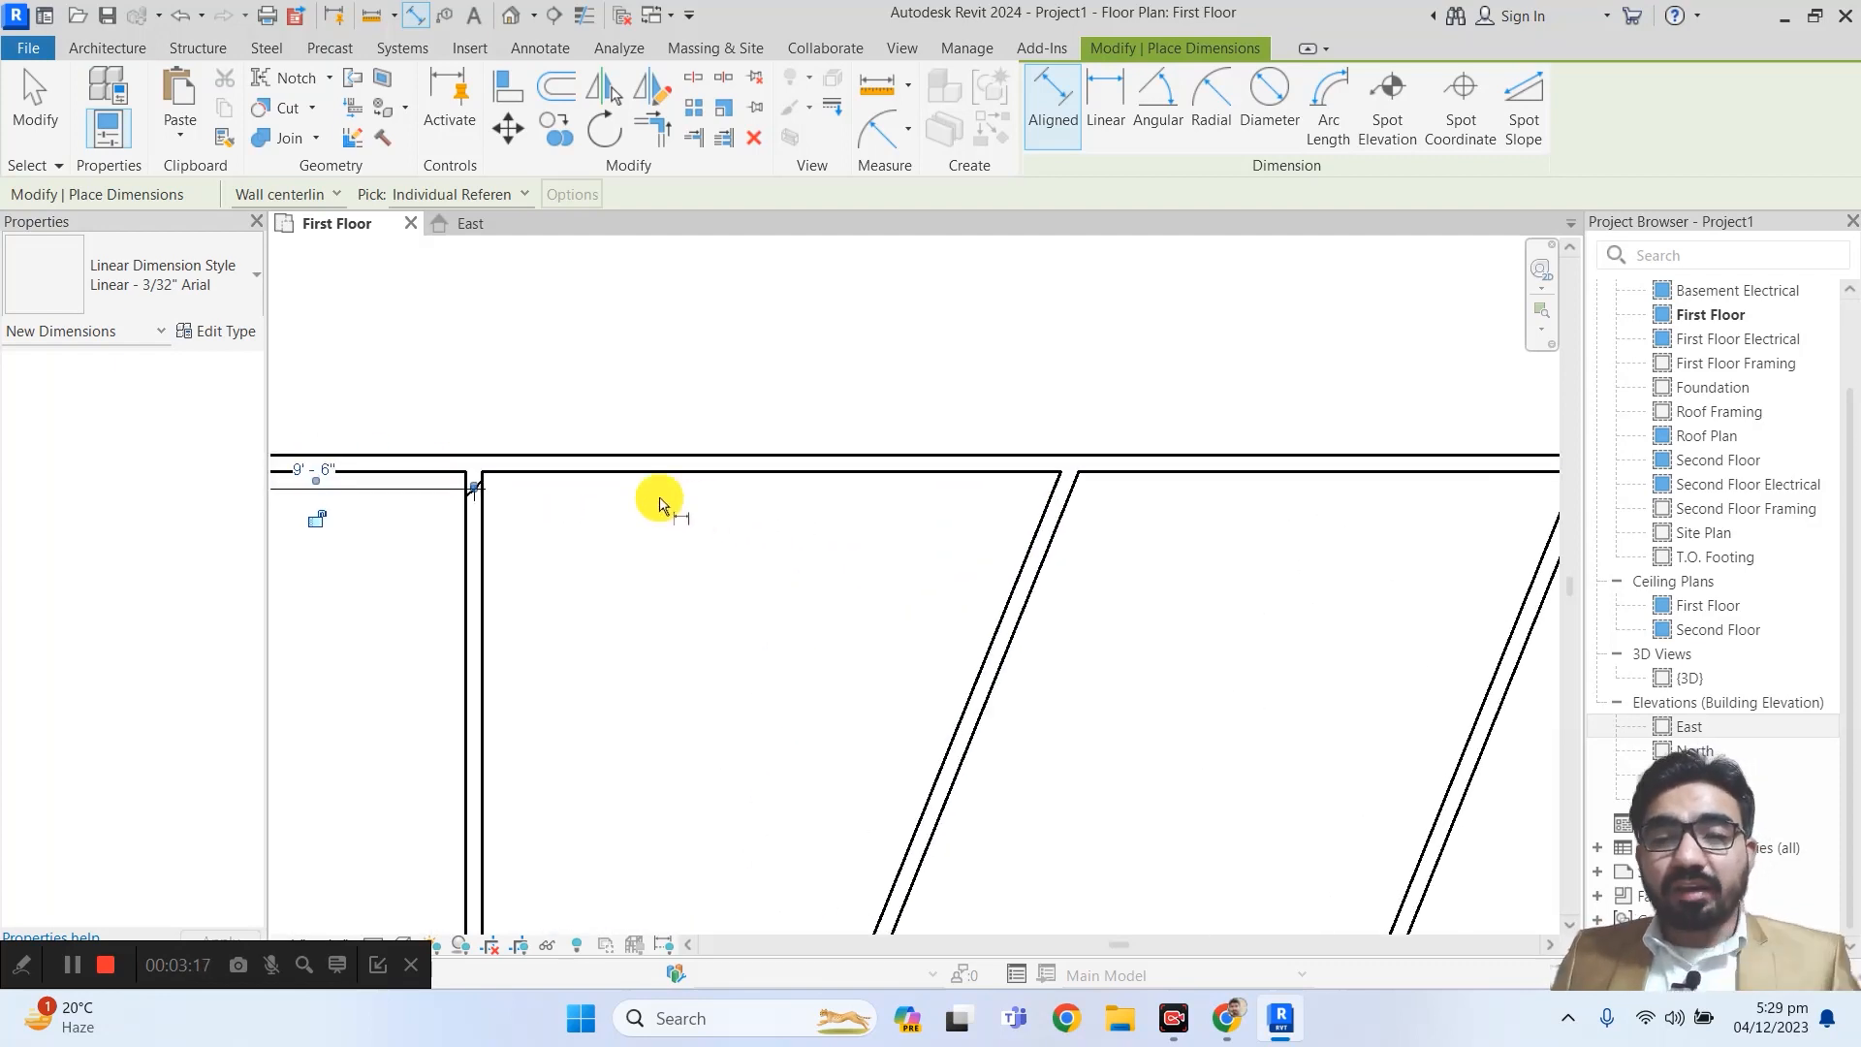
scroll(565, 499, up, 1)
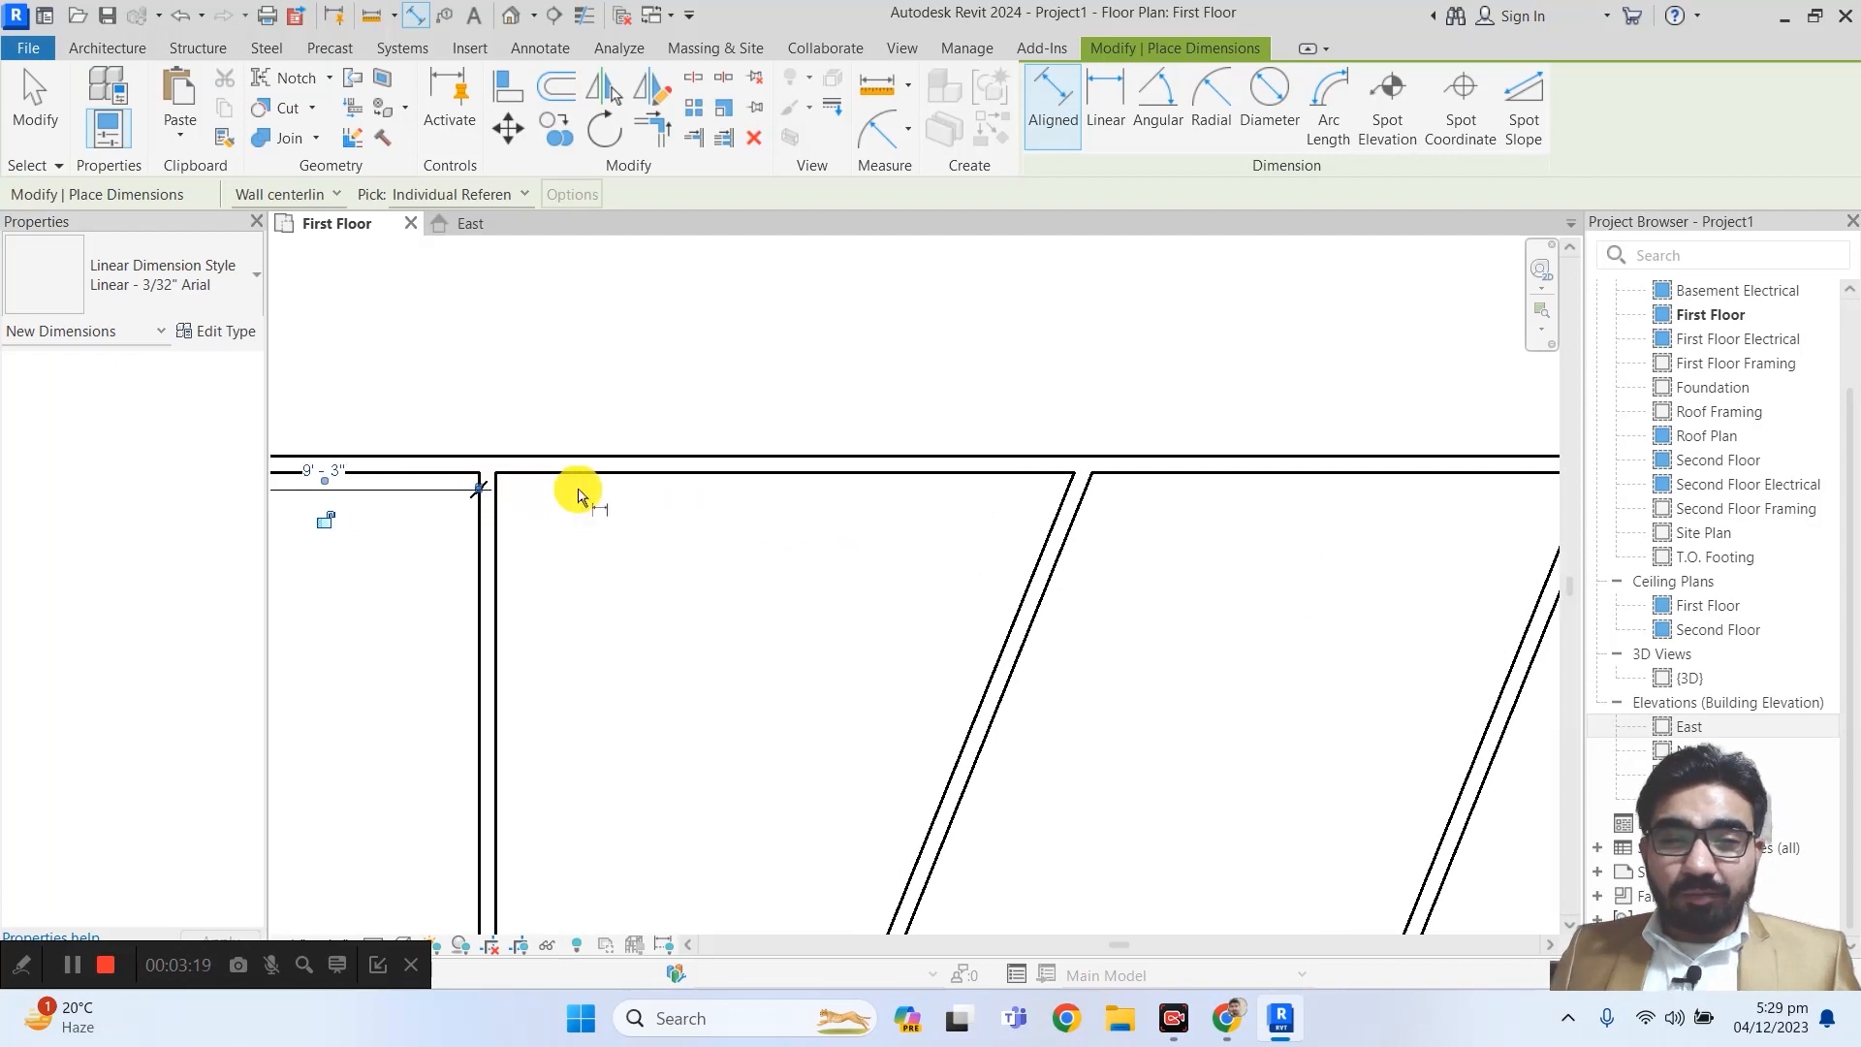
scroll(490, 497, up, 1)
scroll(490, 497, up, 3)
click(482, 480)
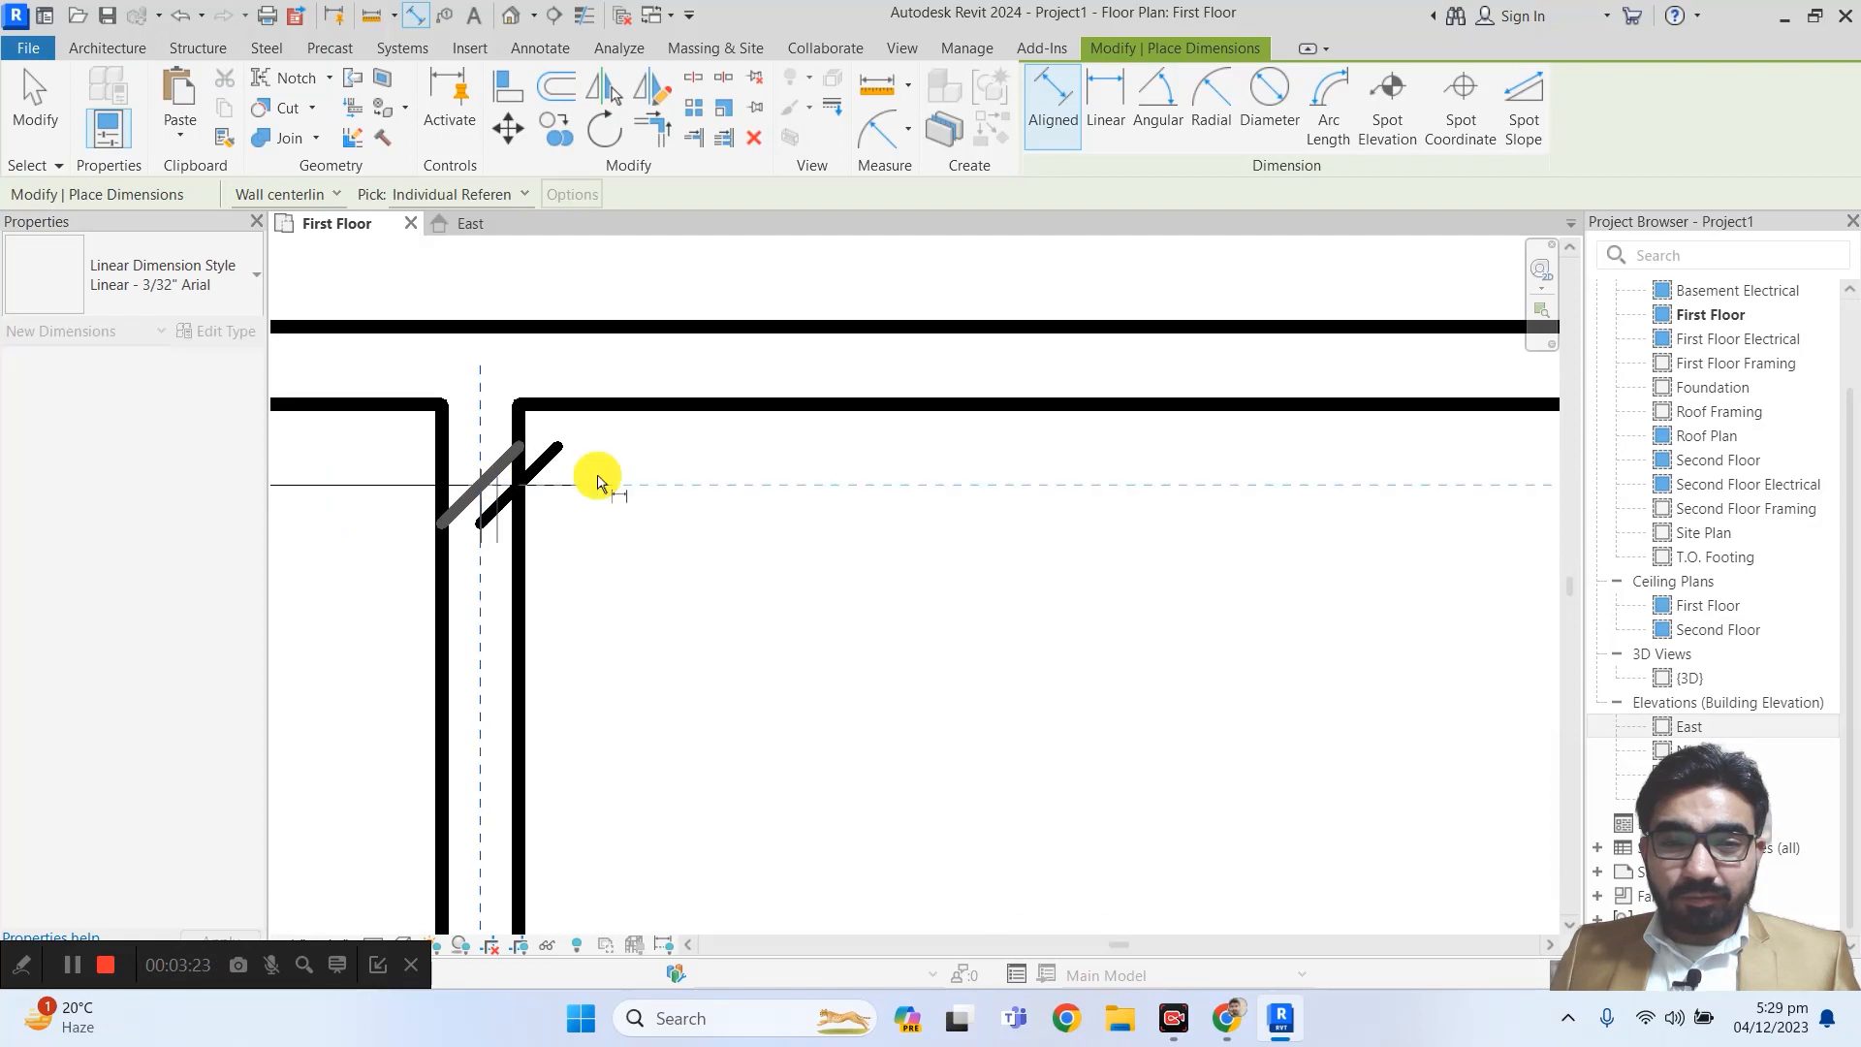
scroll(802, 505, down, 3)
scroll(844, 503, down, 3)
scroll(1164, 519, up, 3)
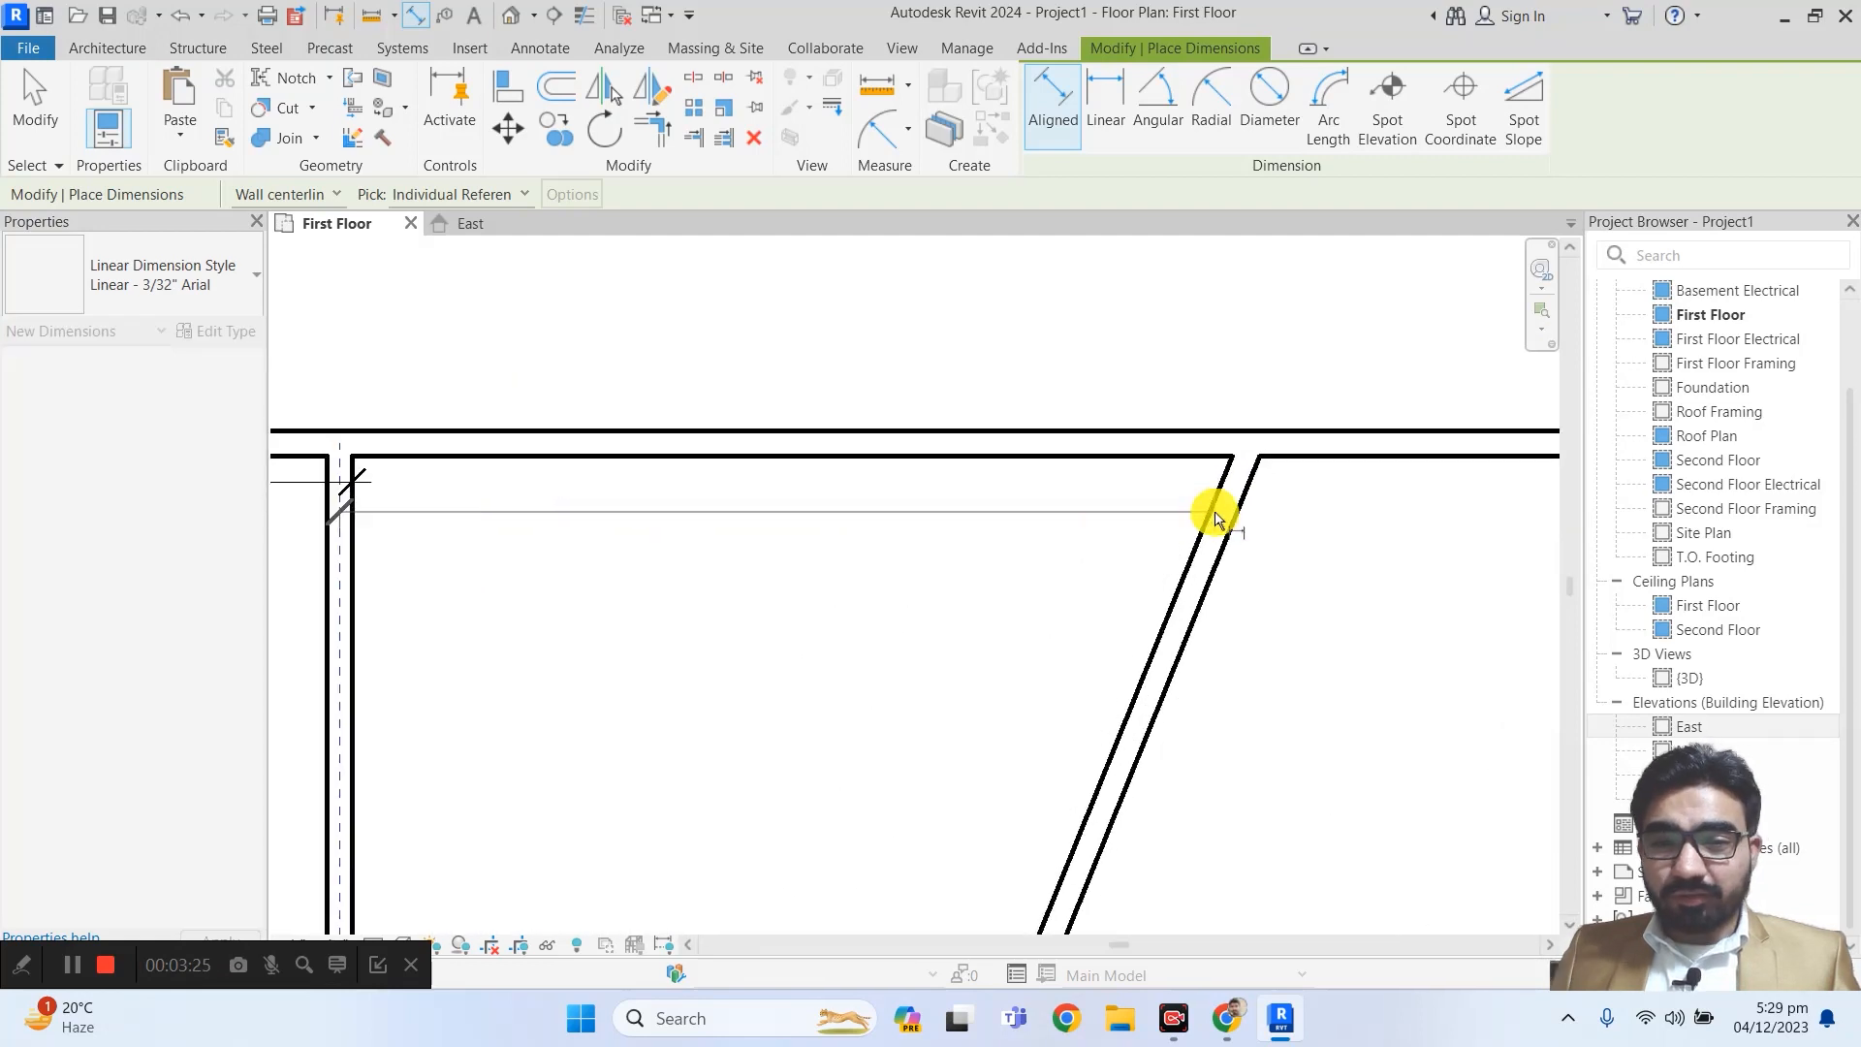
click(1228, 519)
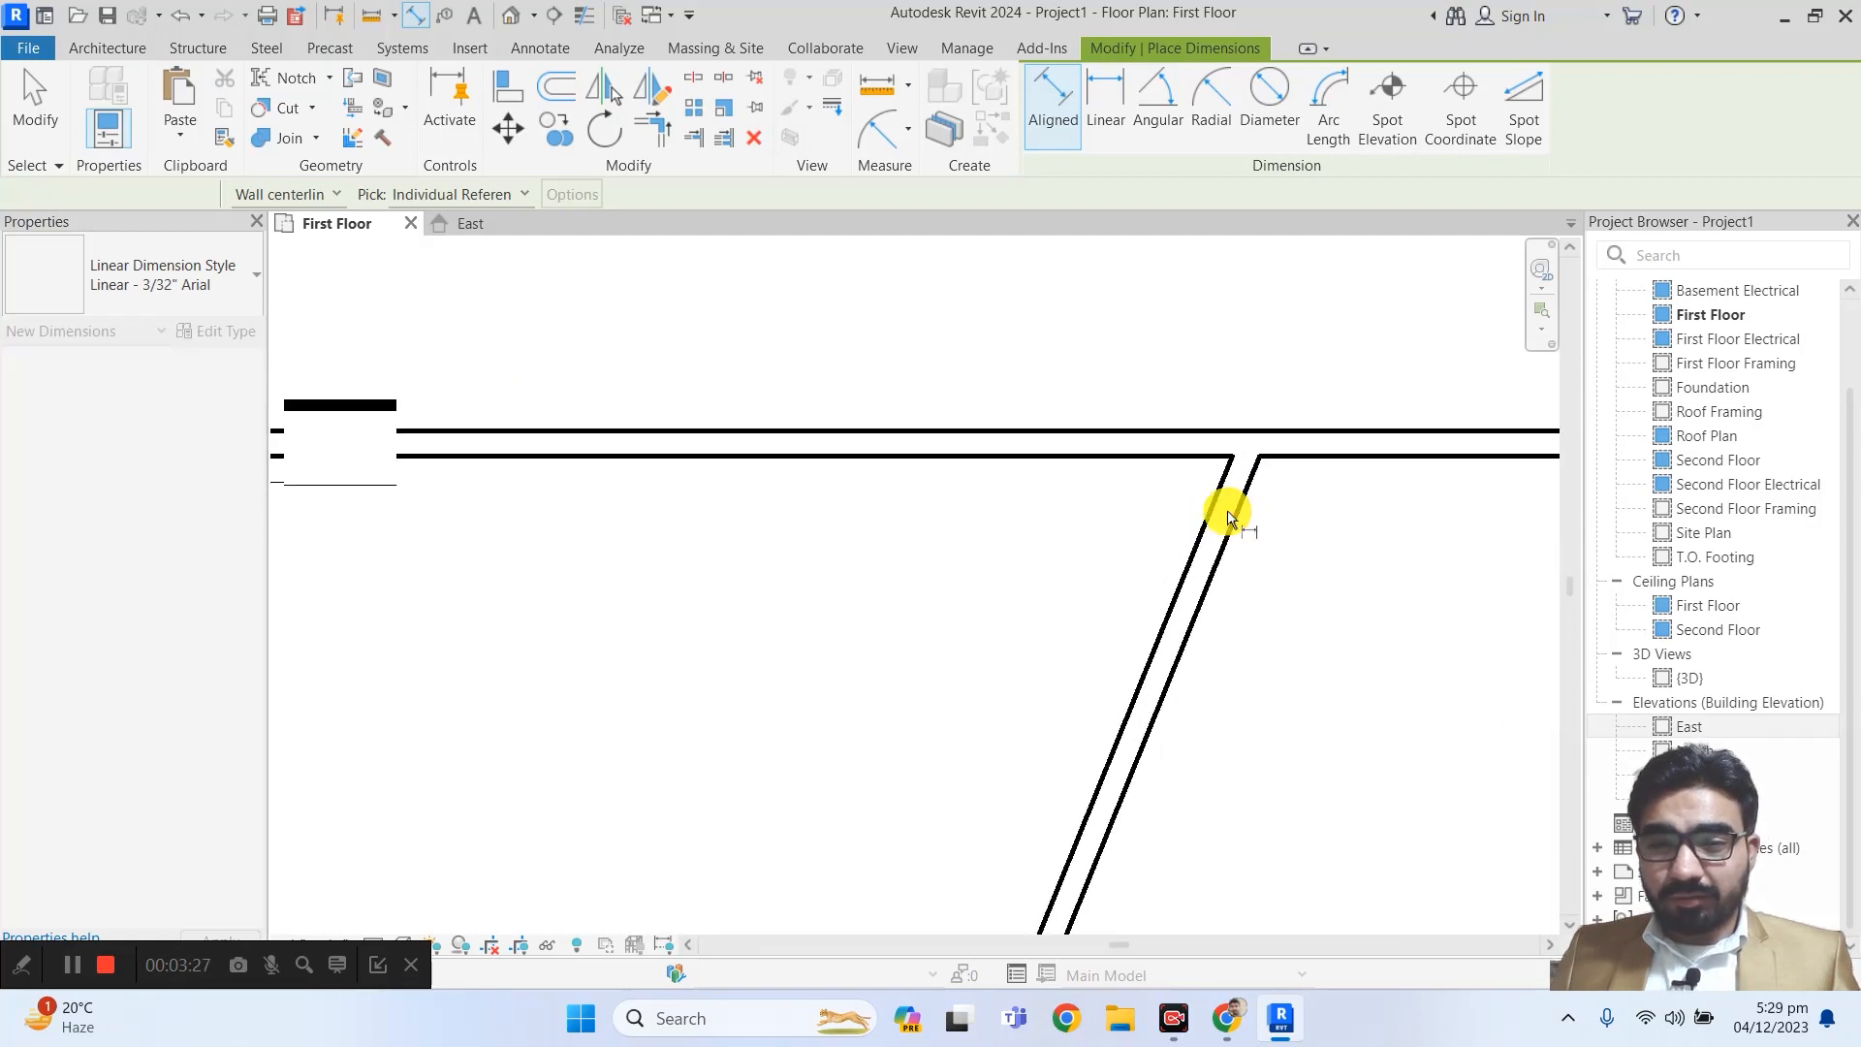
- Dimension from the right exterior wall's centerline to the second vertical partition, placing the dimension line just above the upper wall
scroll(1226, 516, down, 5)
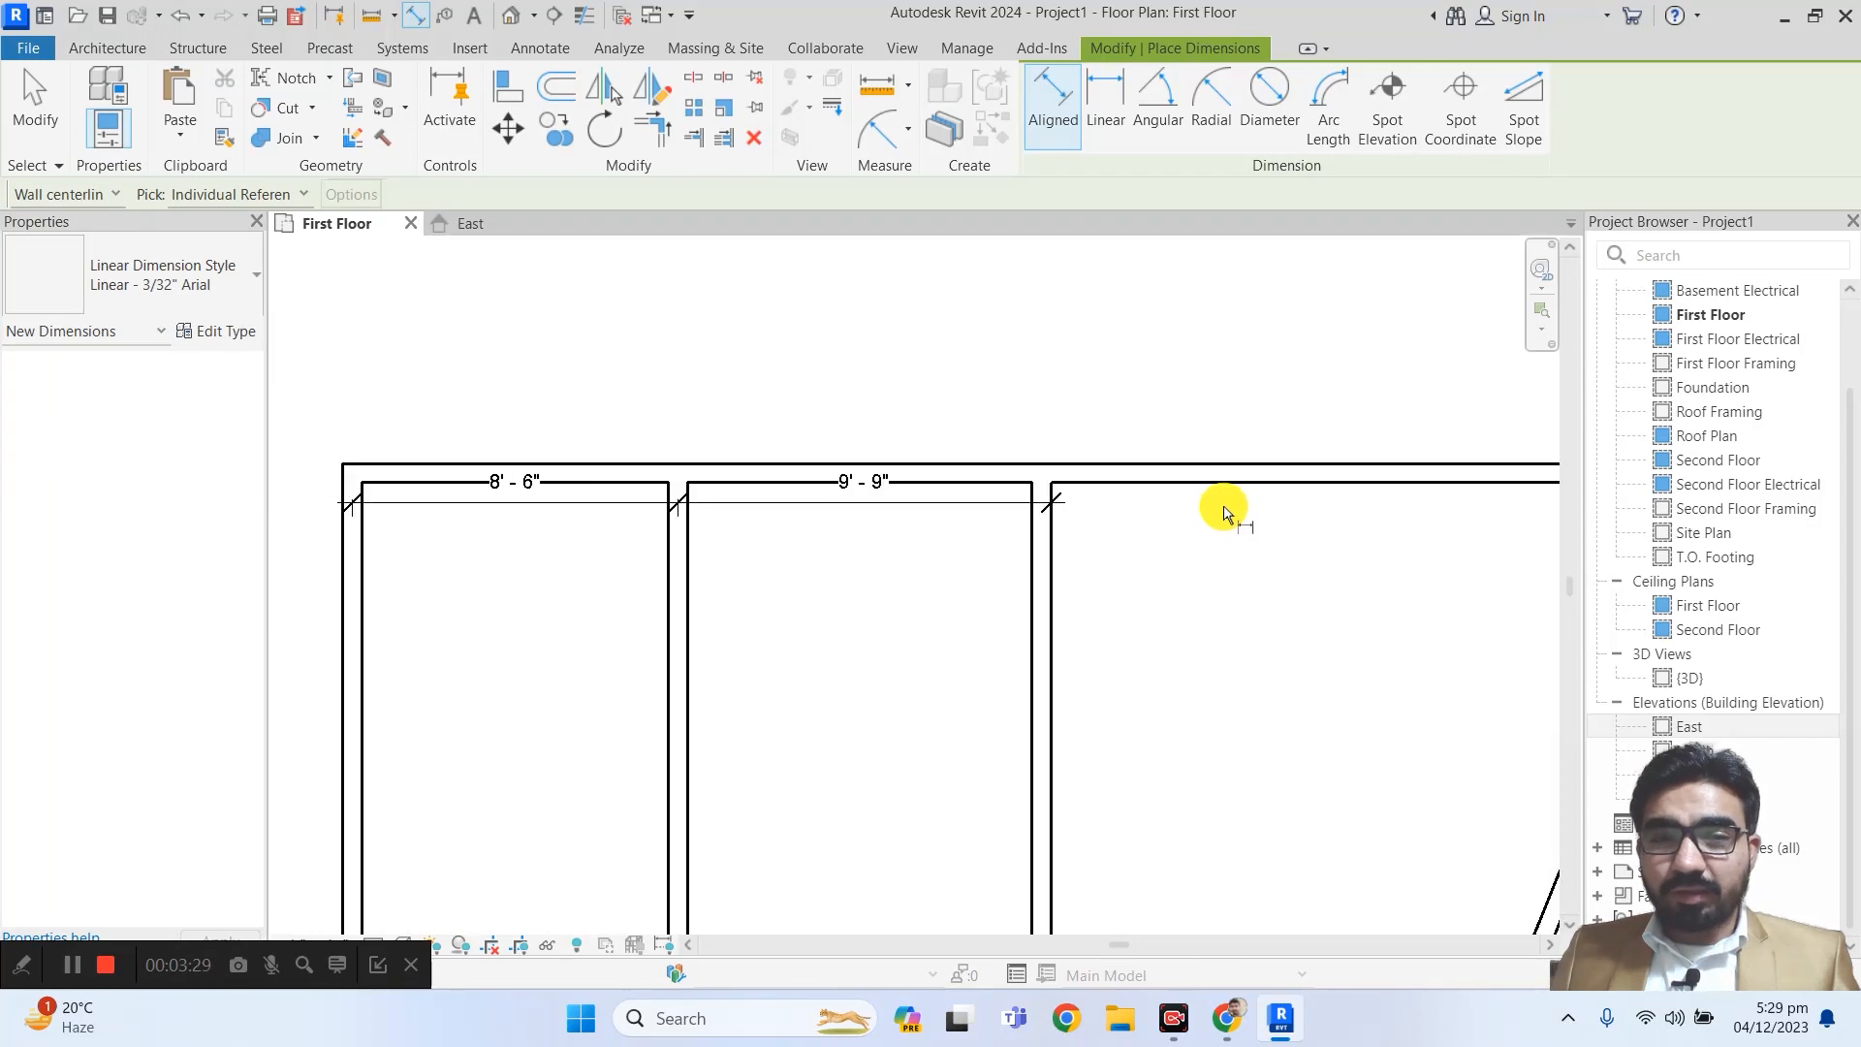
middle_drag(1216, 521, 957, 521)
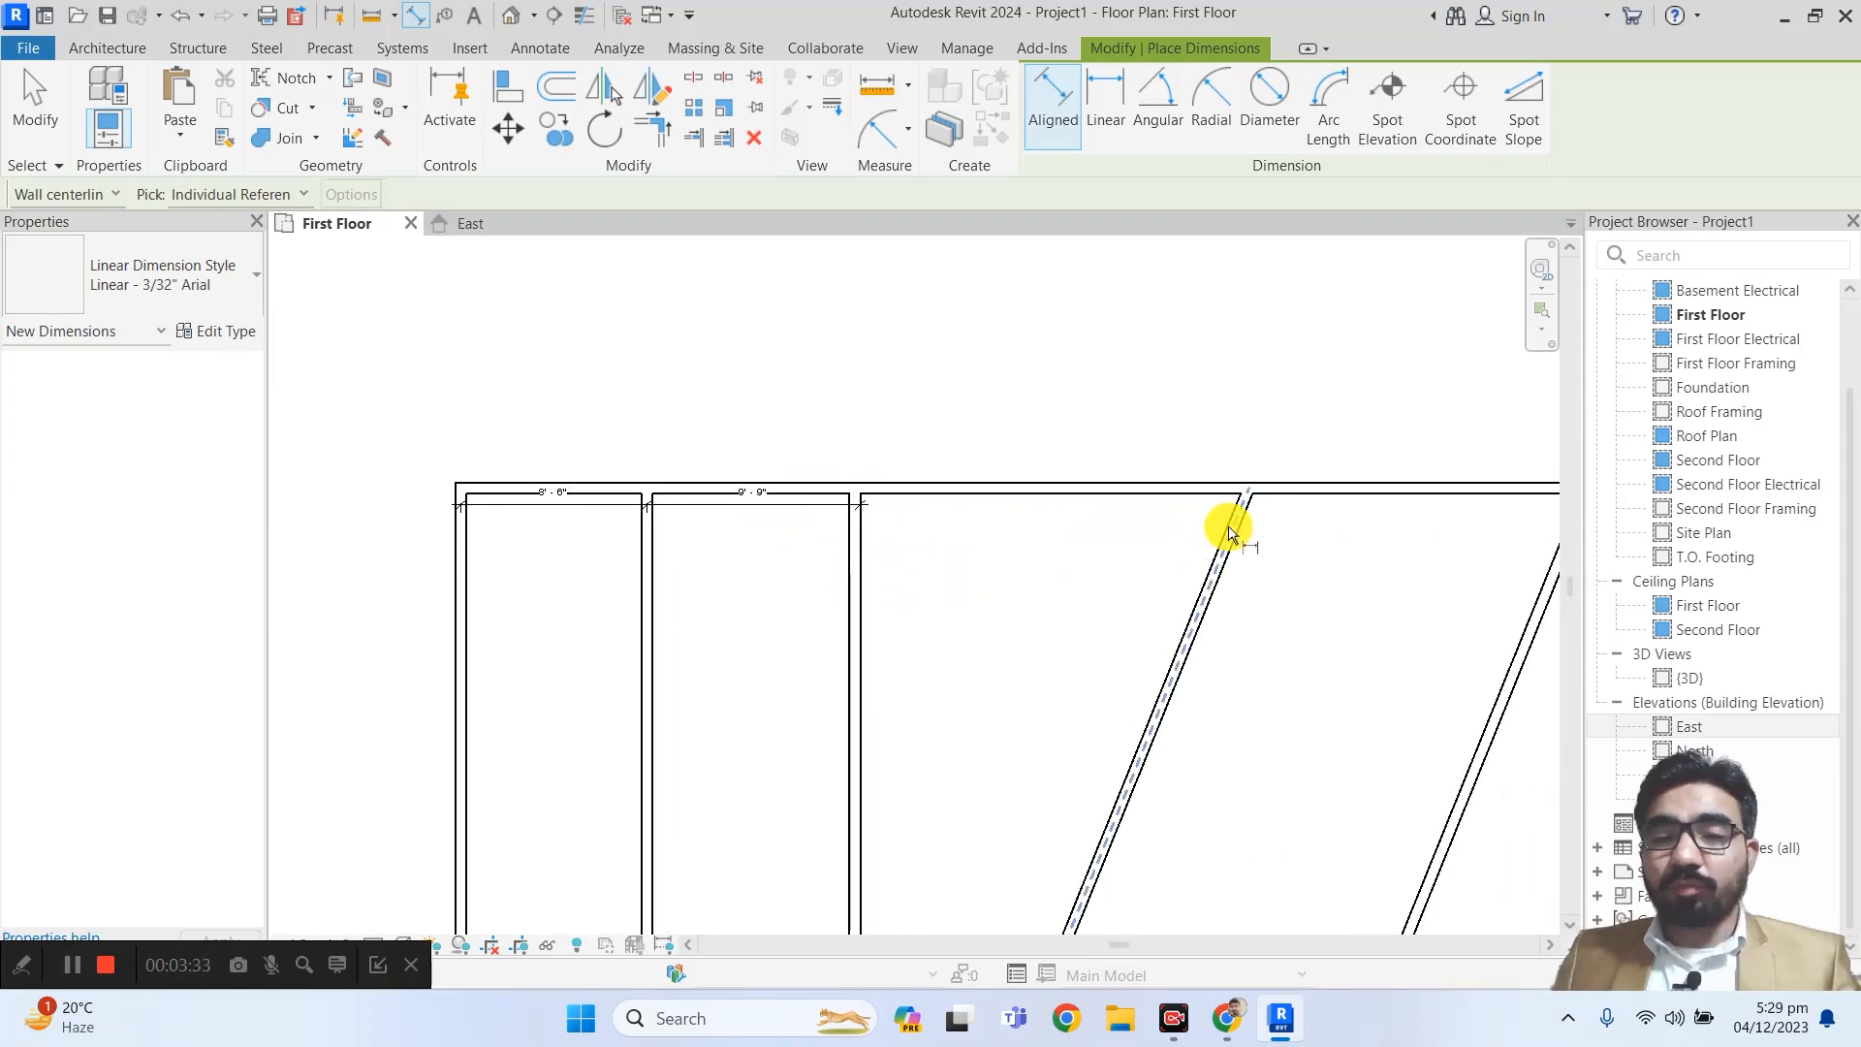
scroll(1241, 492, down, 3)
middle_drag(1246, 540, 989, 520)
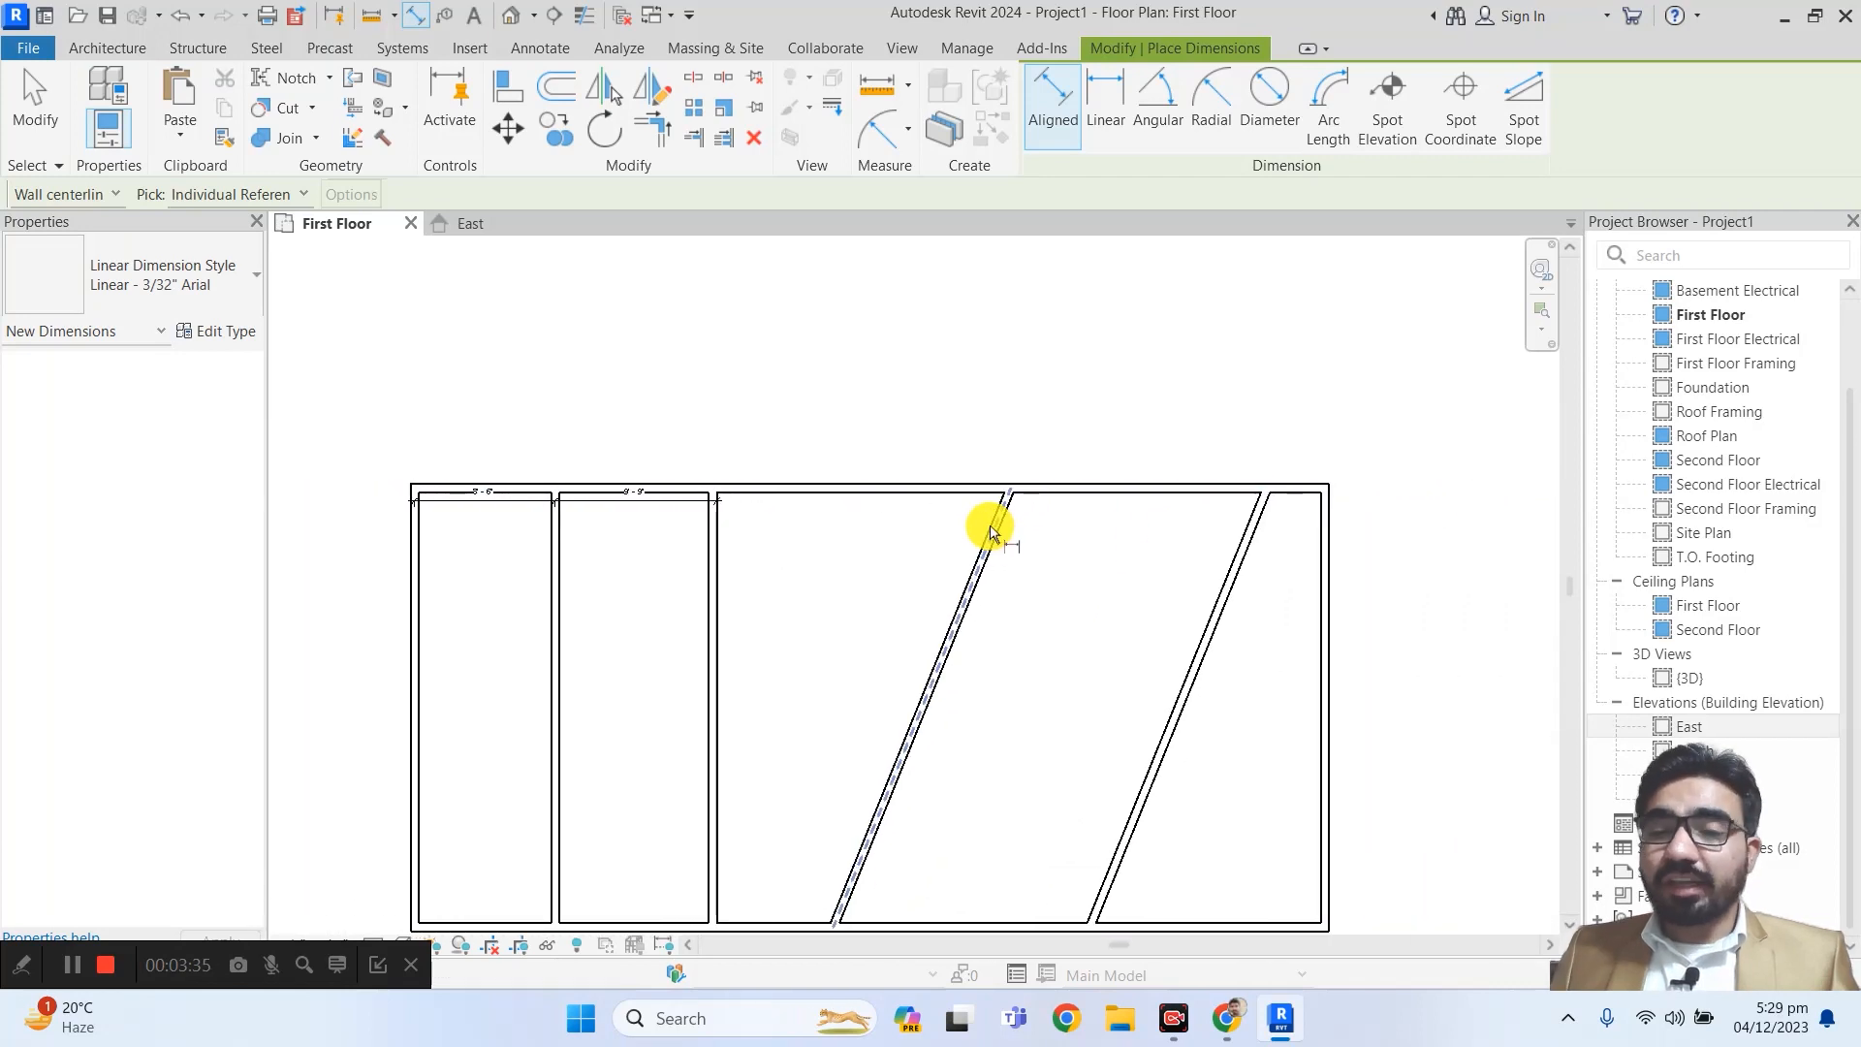
scroll(1237, 540, up, 1)
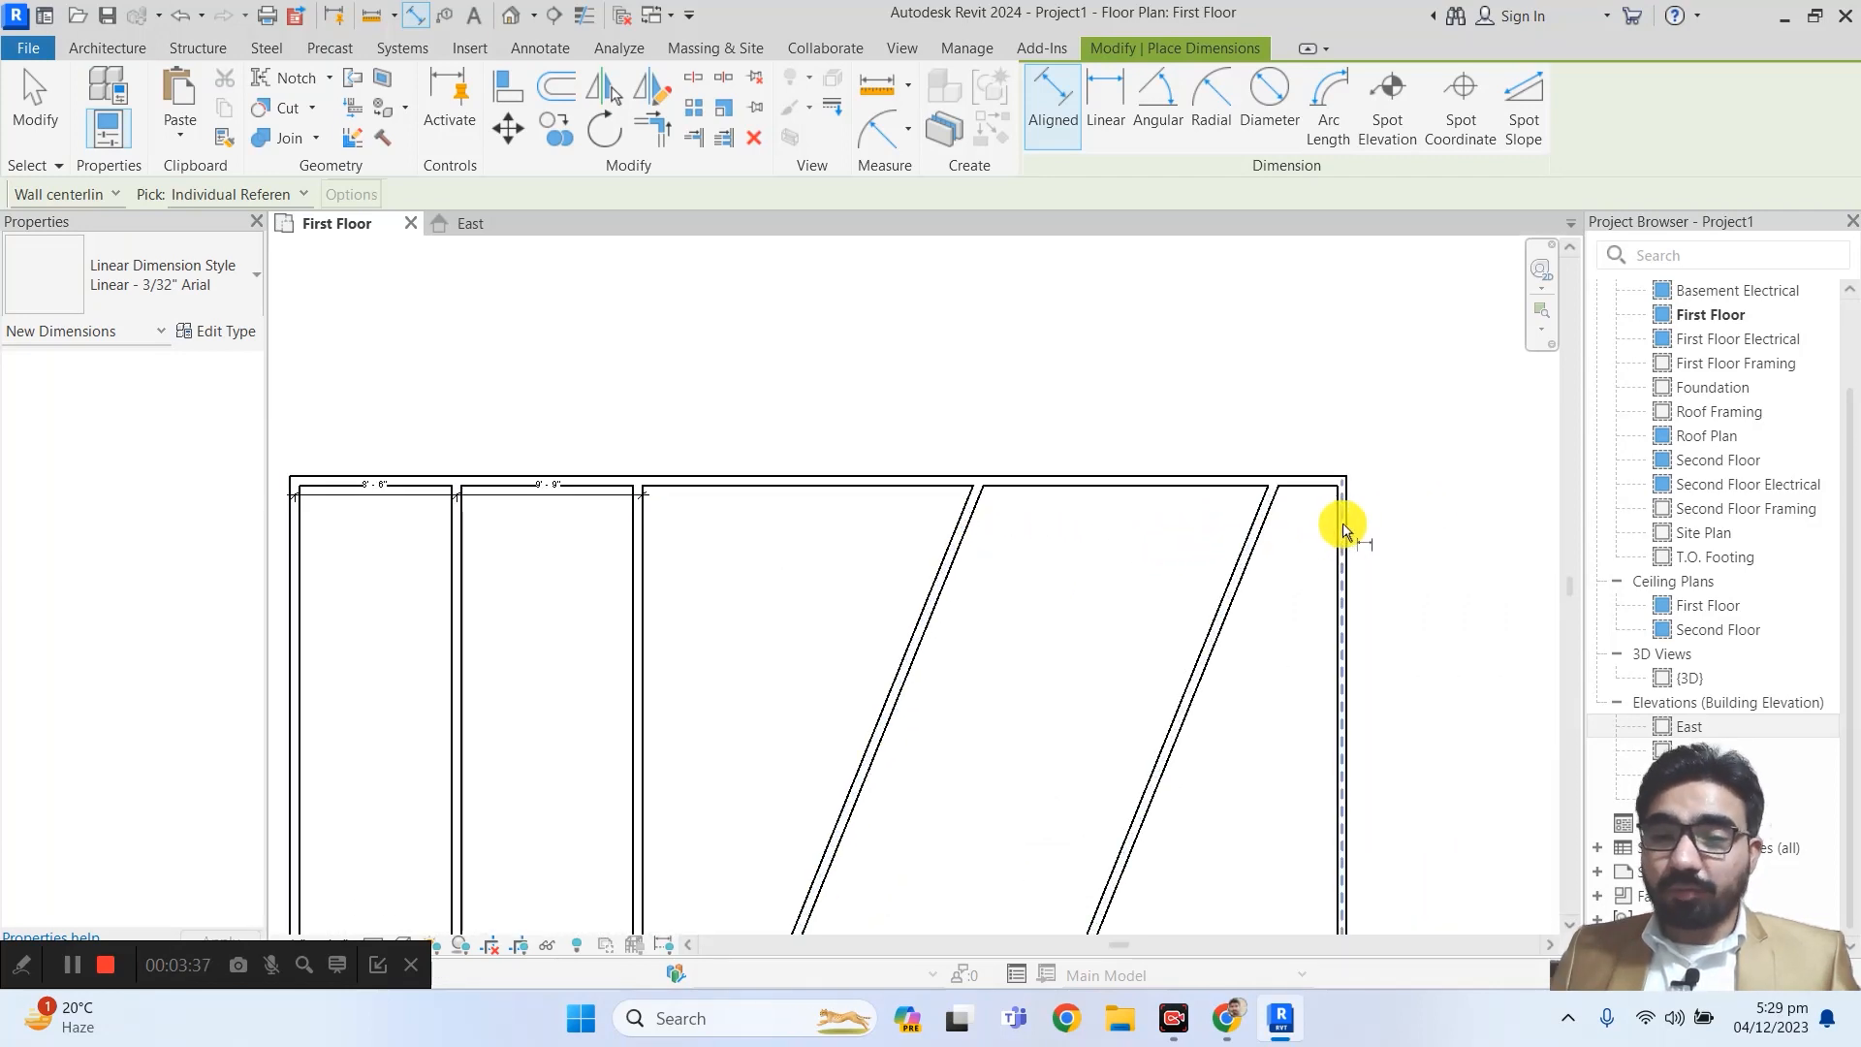
click(1342, 532)
scroll(649, 519, up, 1)
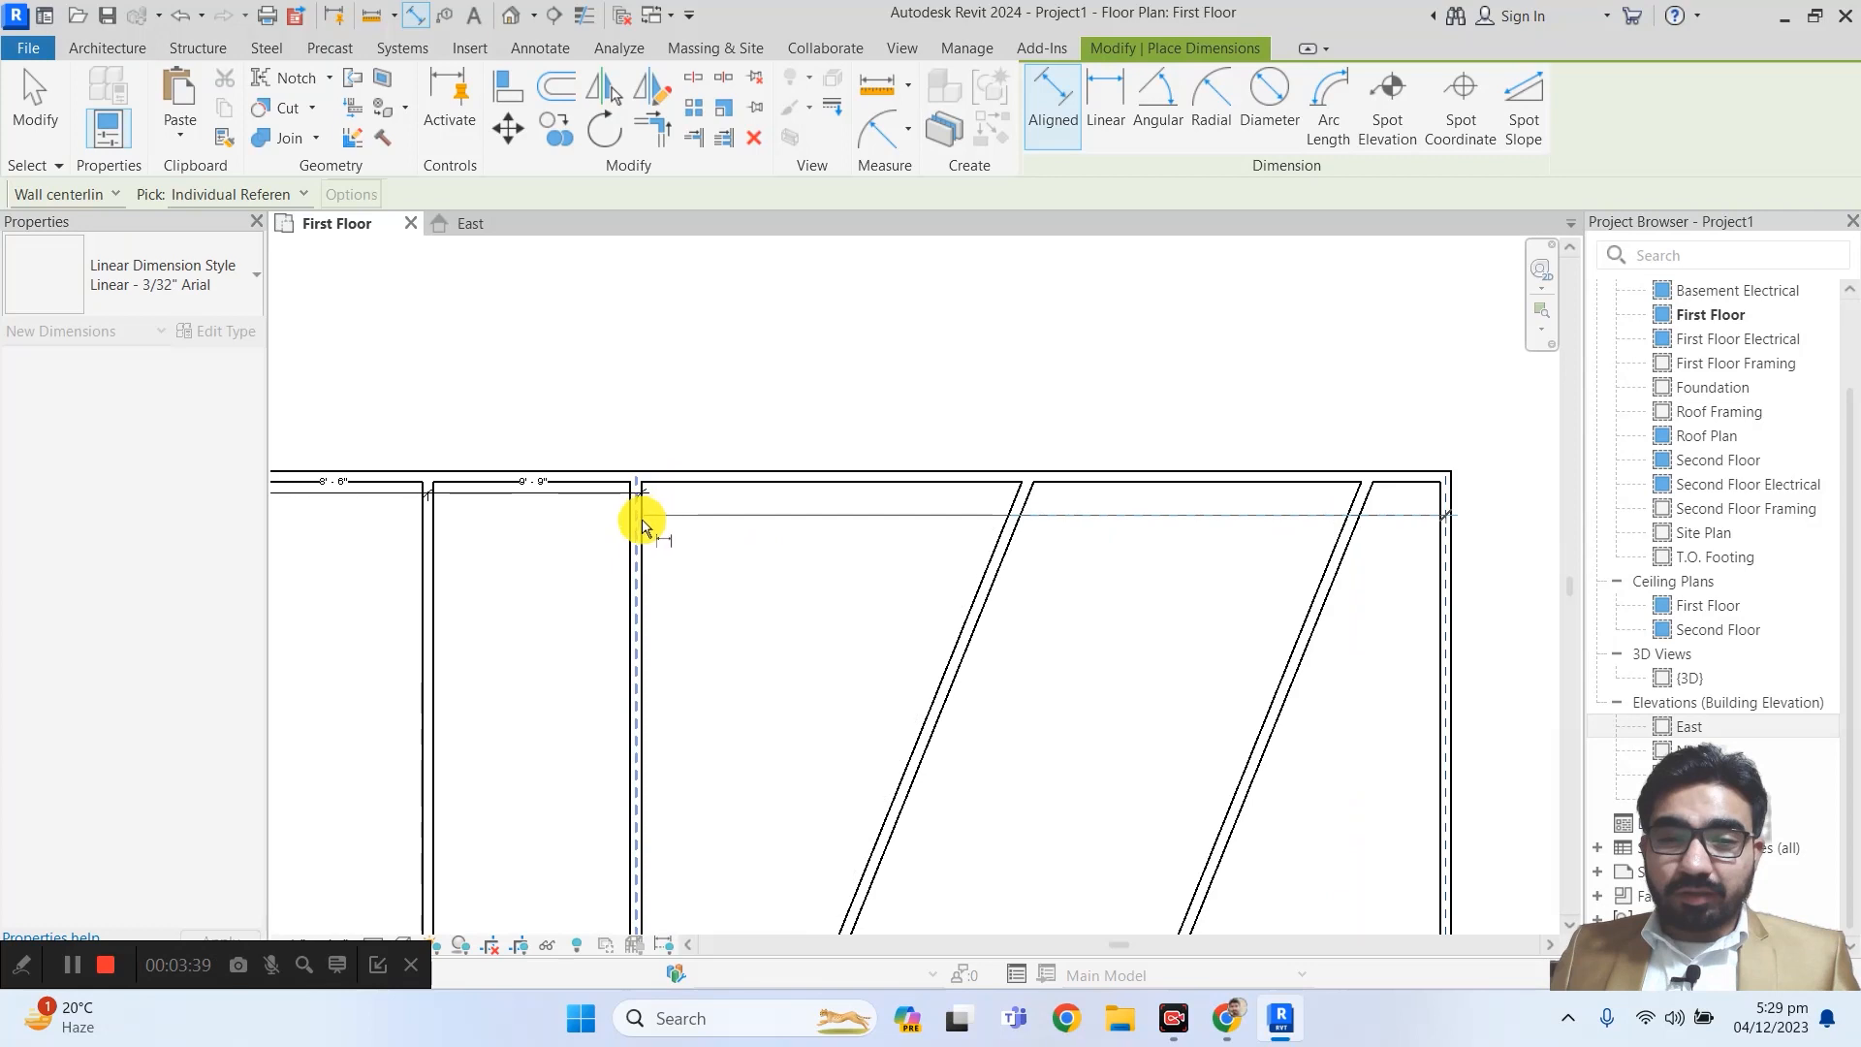
click(637, 528)
click(692, 461)
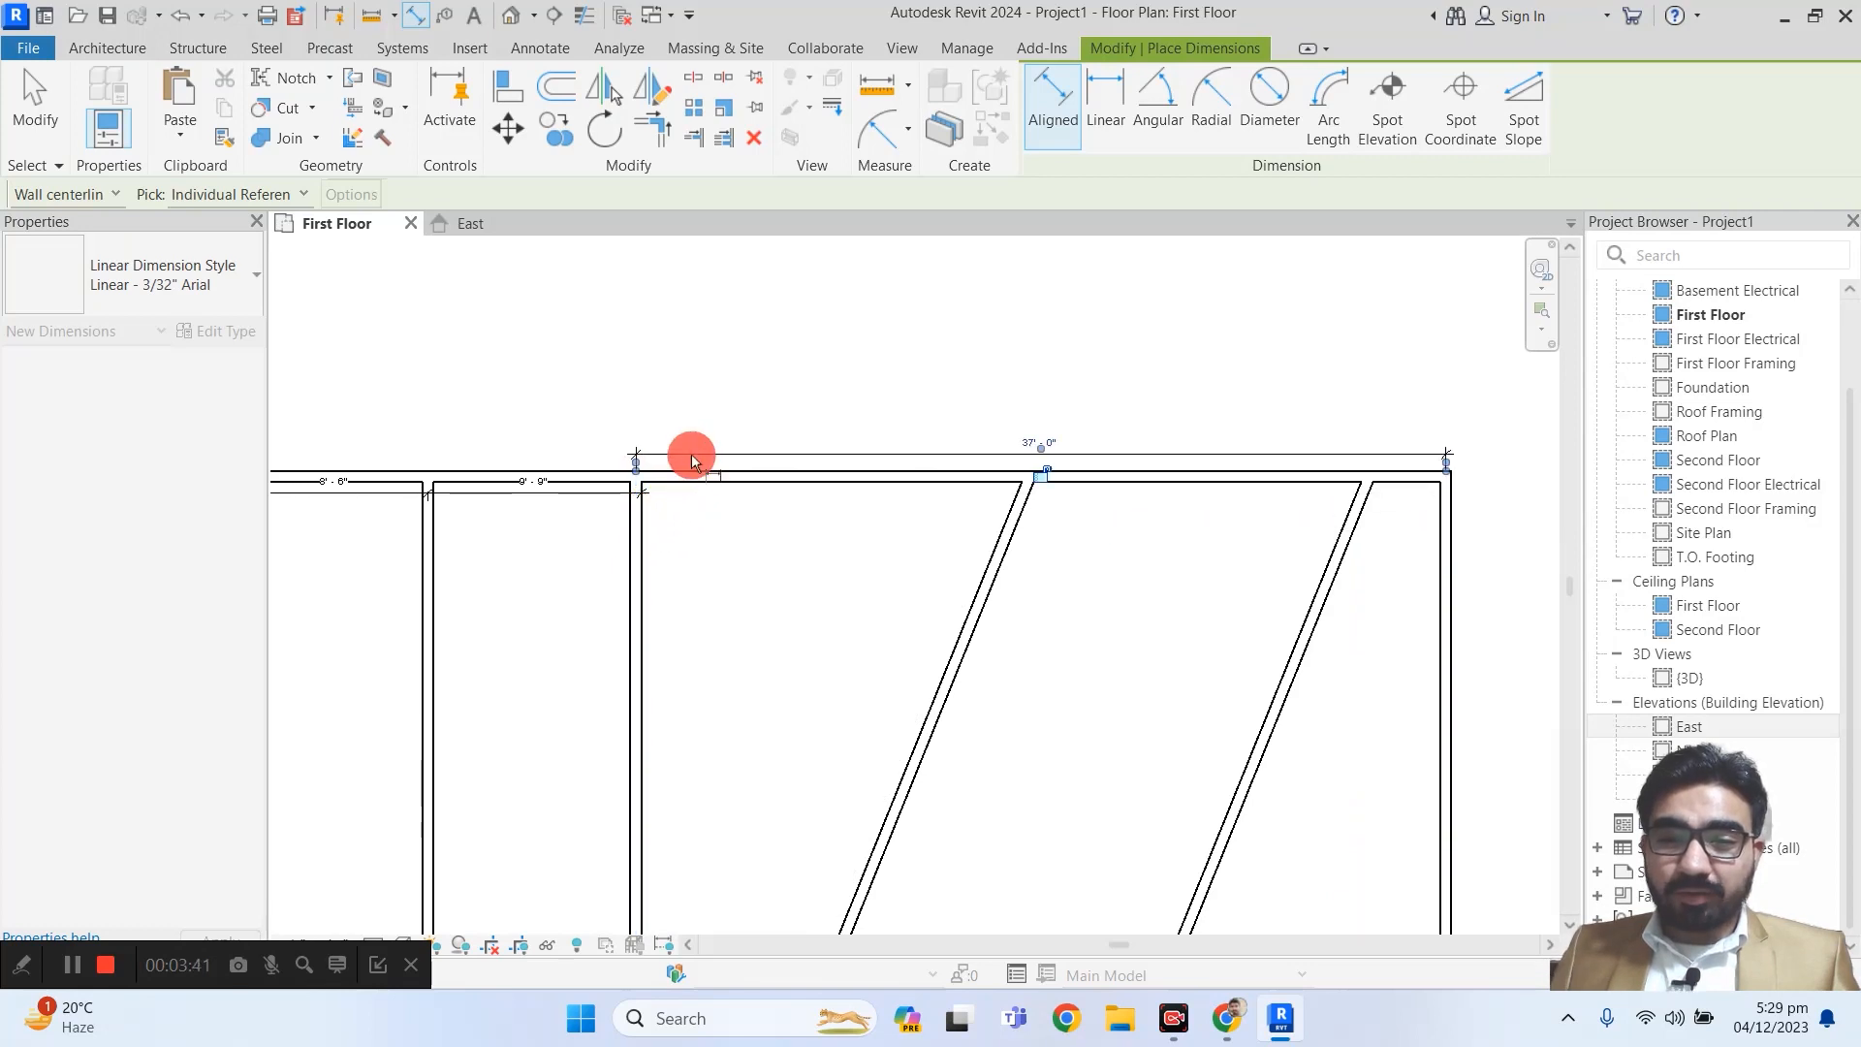
- Finish dimensioning and move the two-segment dimension string above the upper wall, in line with the longer dimension
click(459, 495)
click(465, 497)
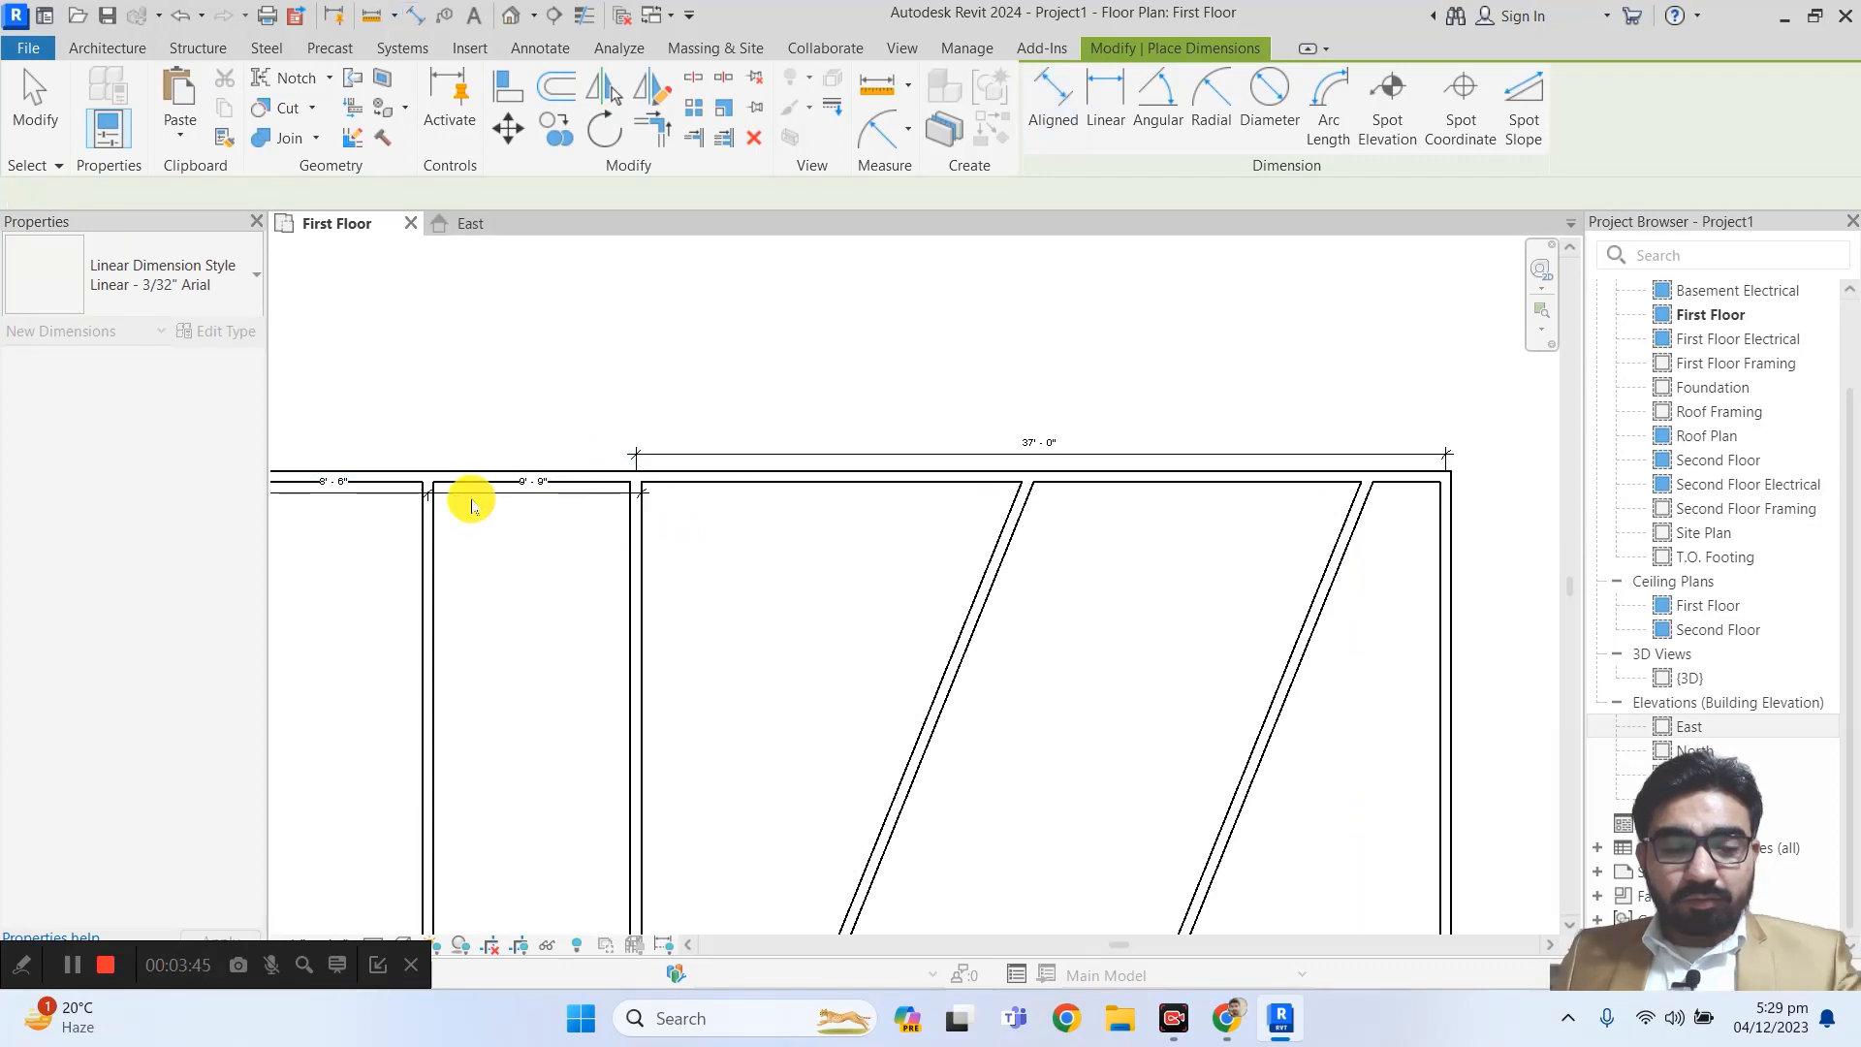
key(Escape)
scroll(471, 494, down, 2)
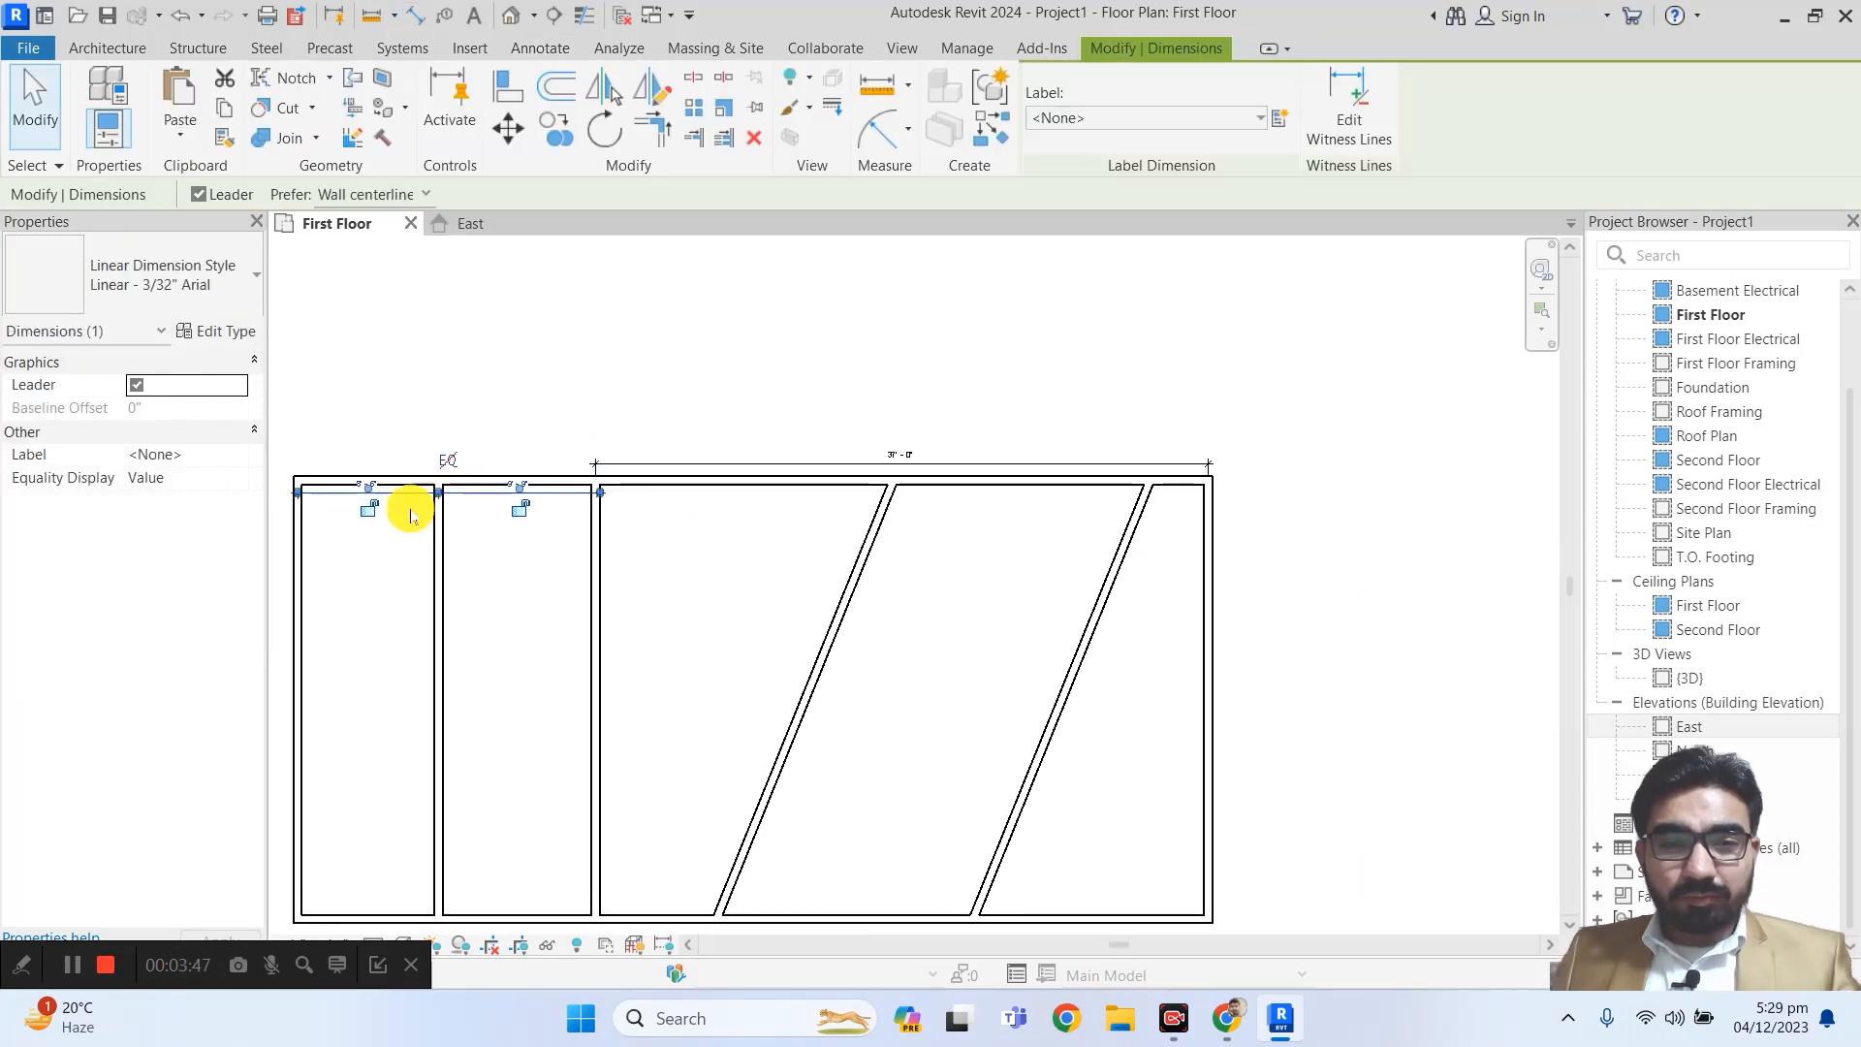
drag(479, 478, 490, 448)
click(524, 417)
middle_drag(680, 419, 909, 475)
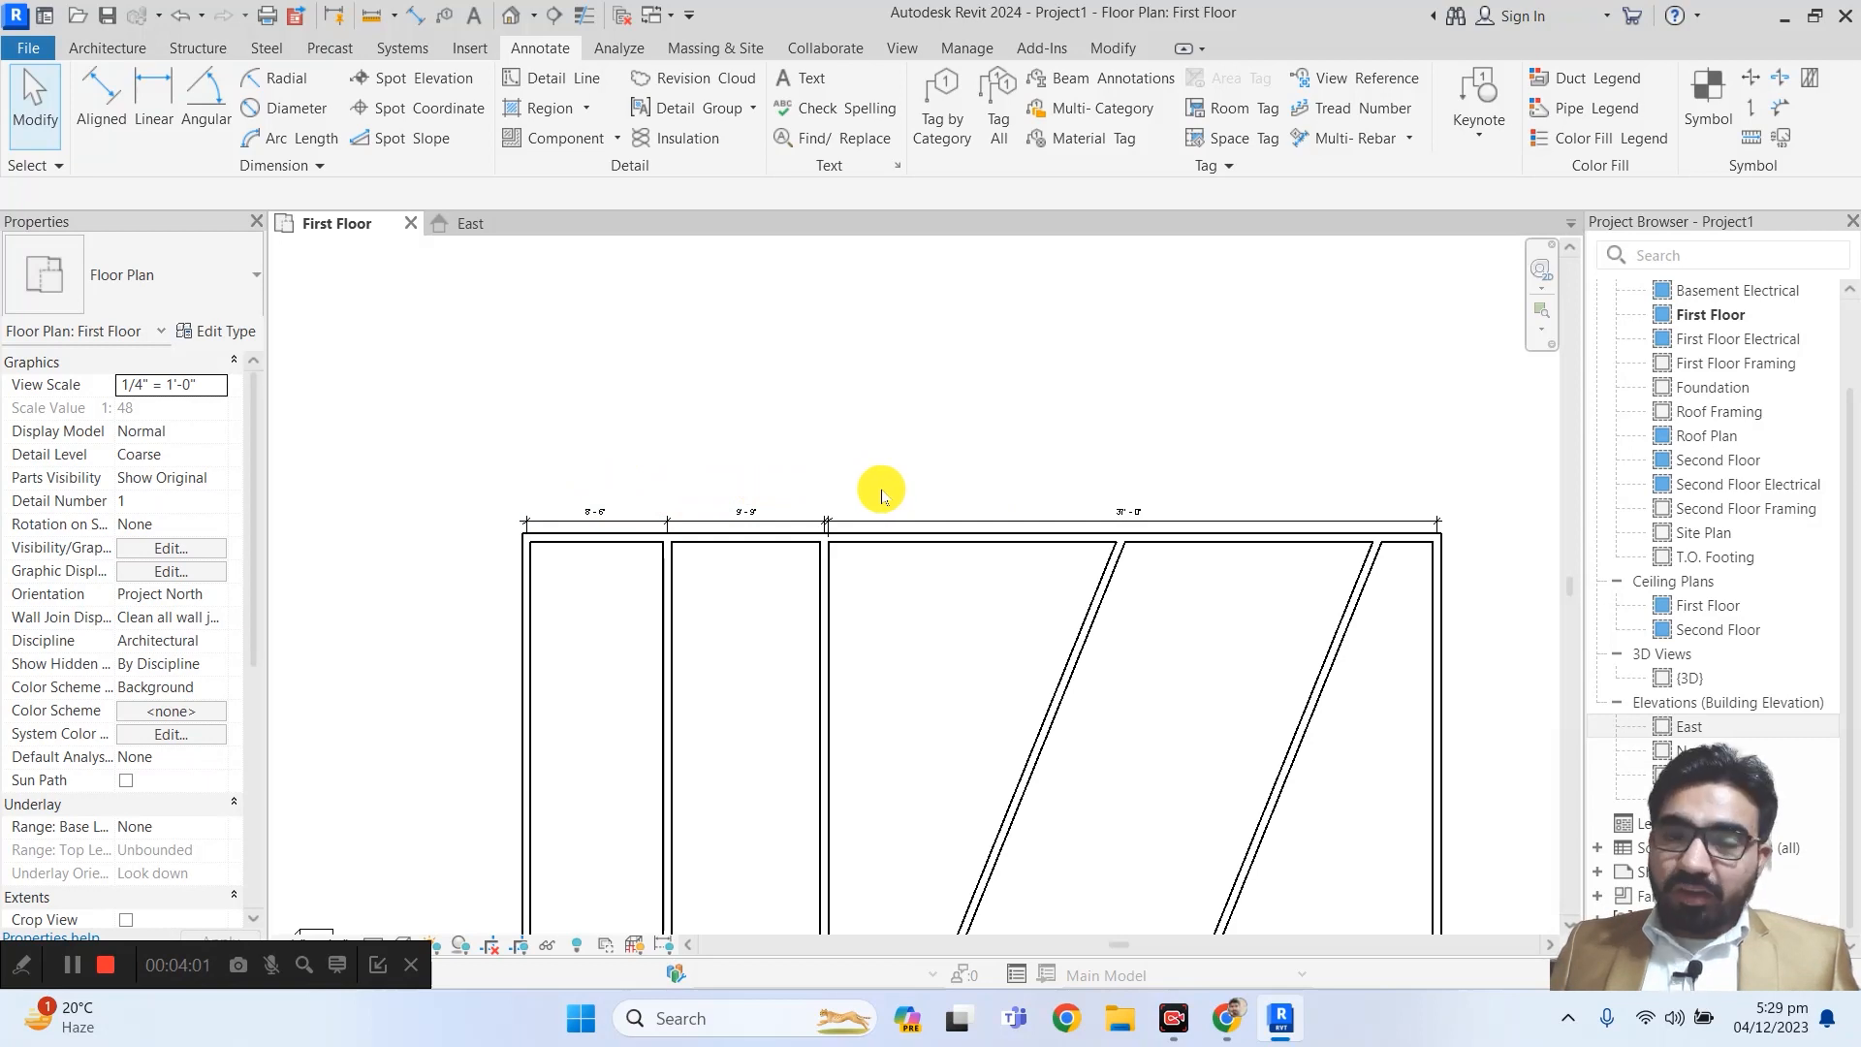
- Delete the dimension strings above the upper wall
middle_drag(906, 501, 847, 490)
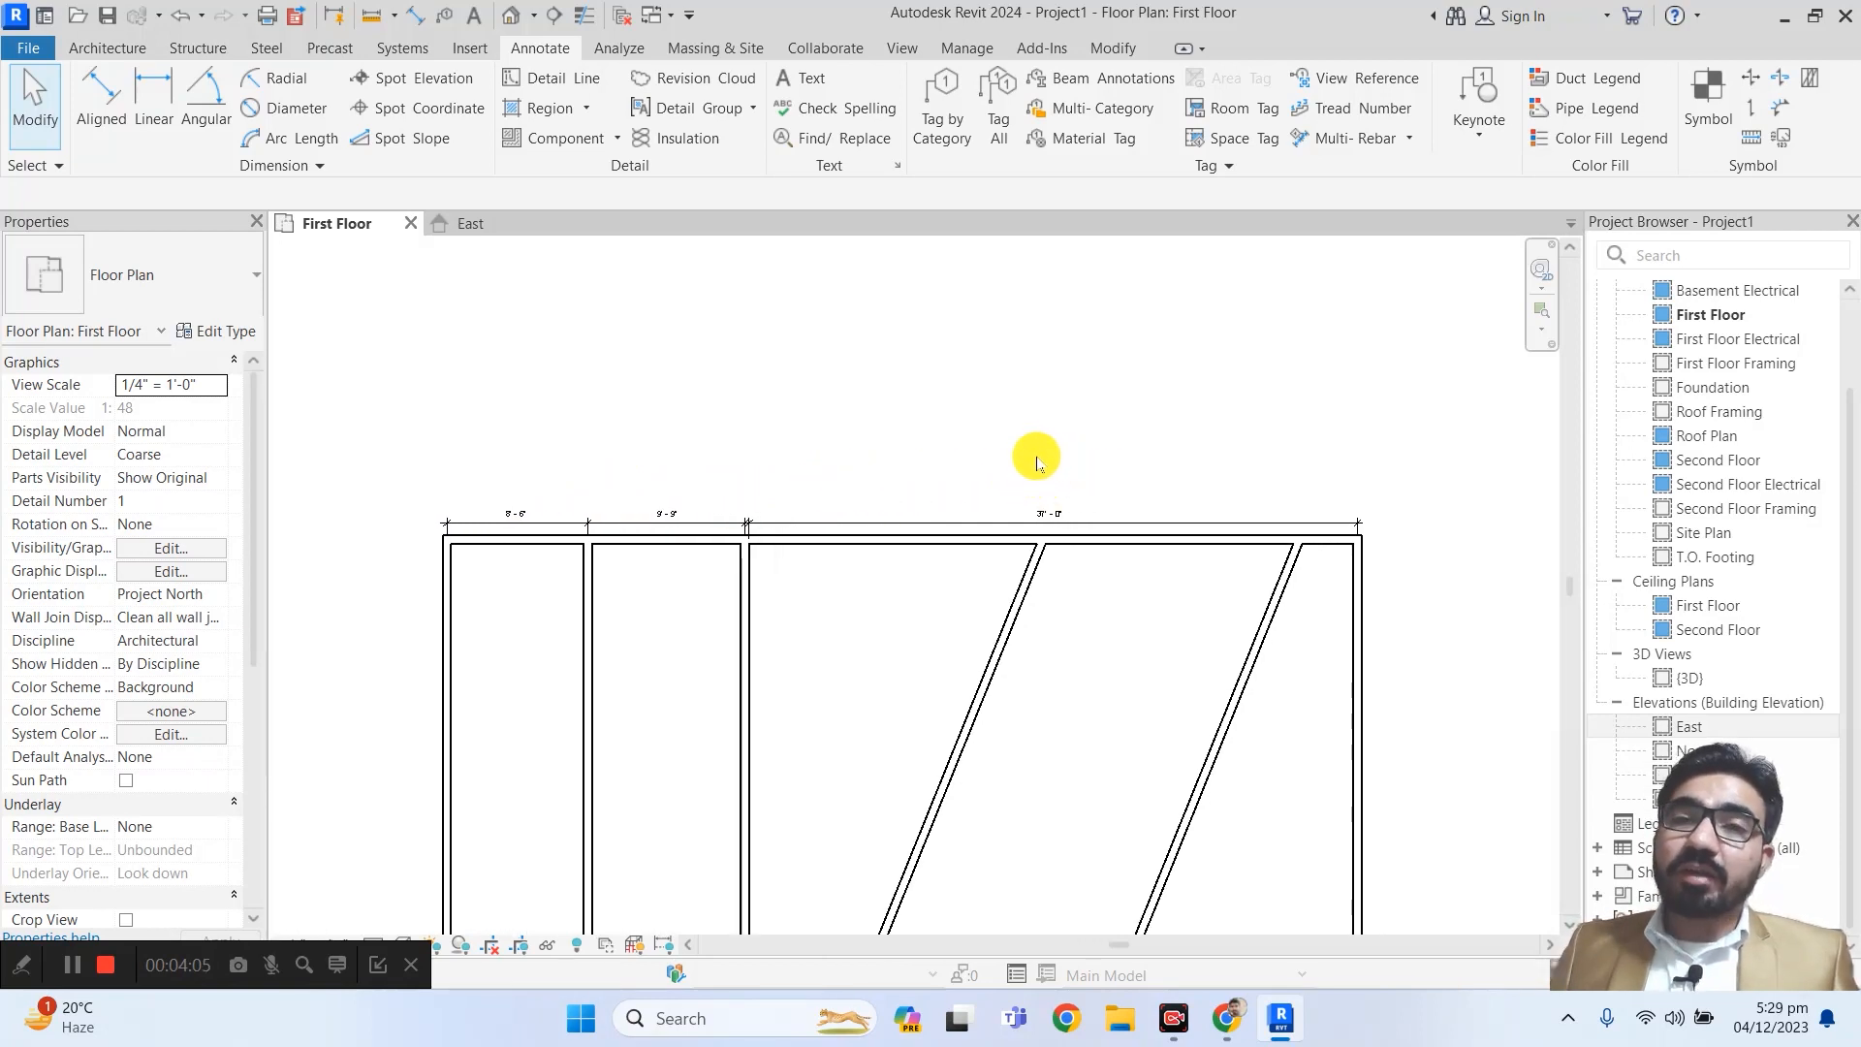
click(665, 516)
key(Delete)
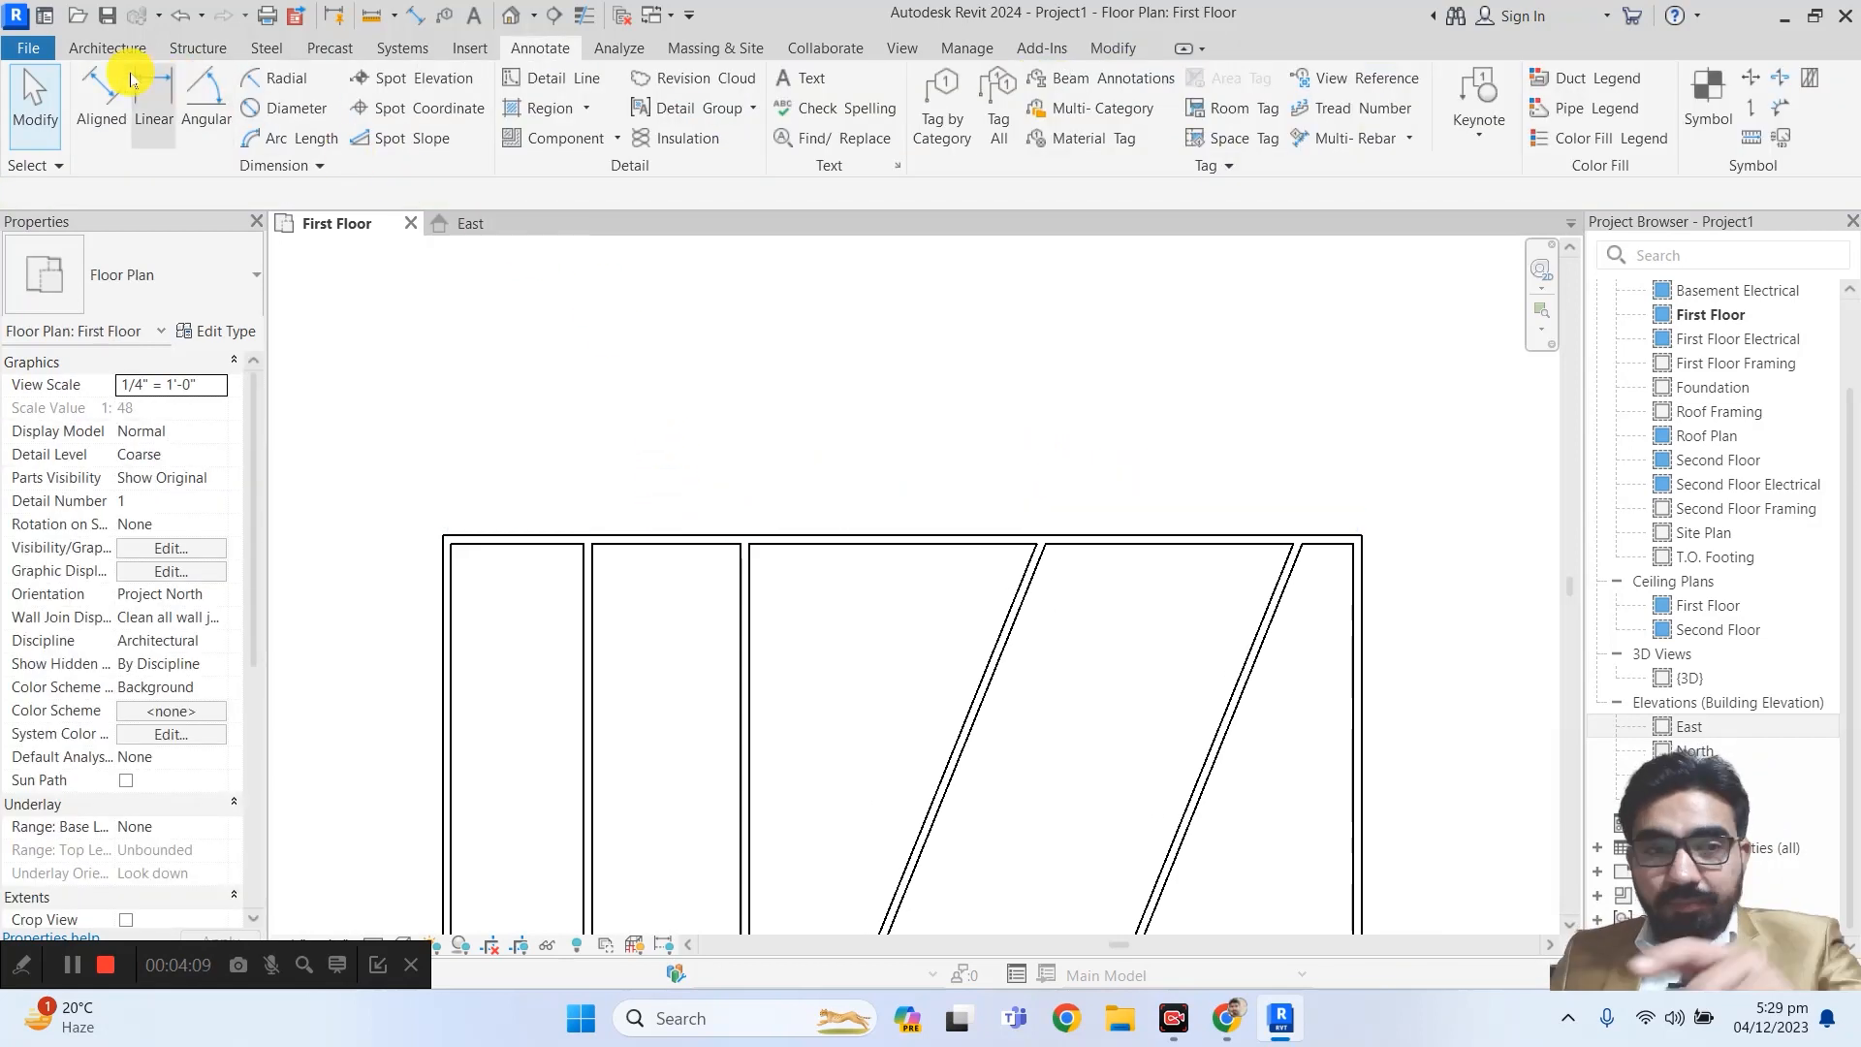
- Start a new Aligned dimension that references wall faces and picks entire walls
click(101, 92)
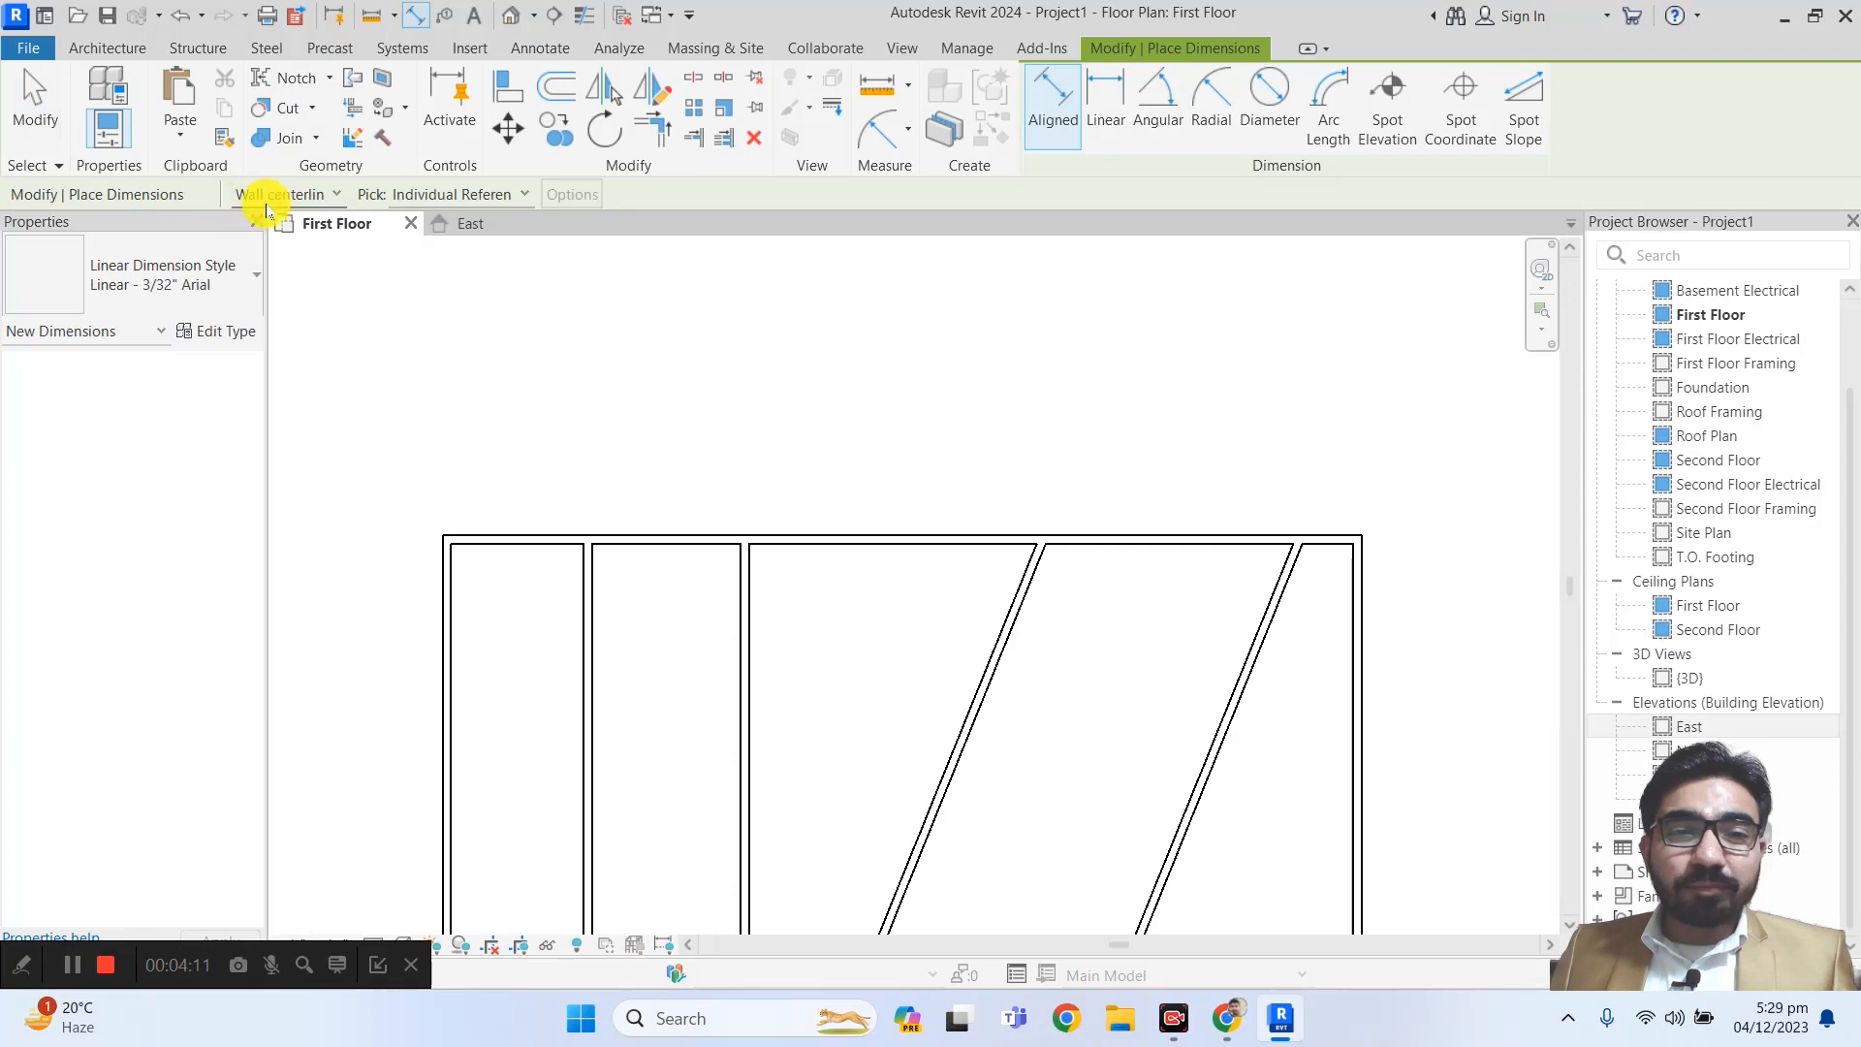
click(283, 195)
click(283, 240)
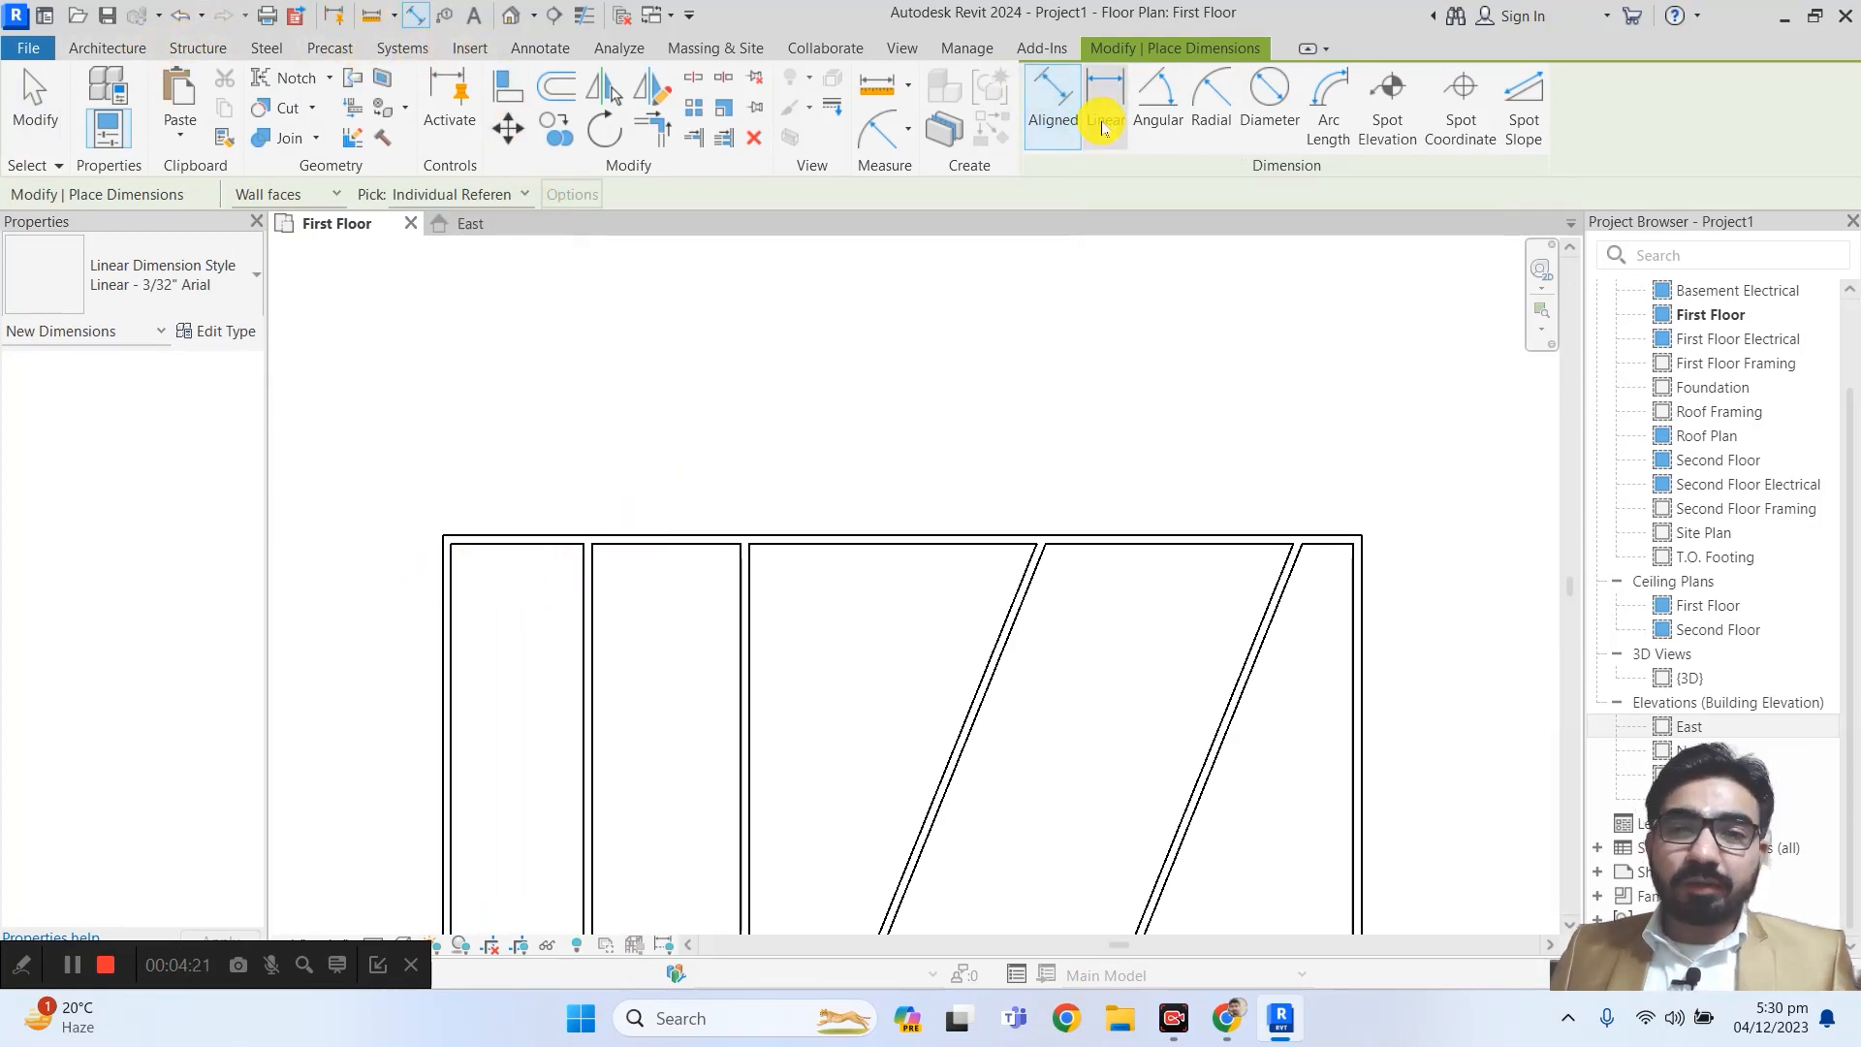
click(493, 194)
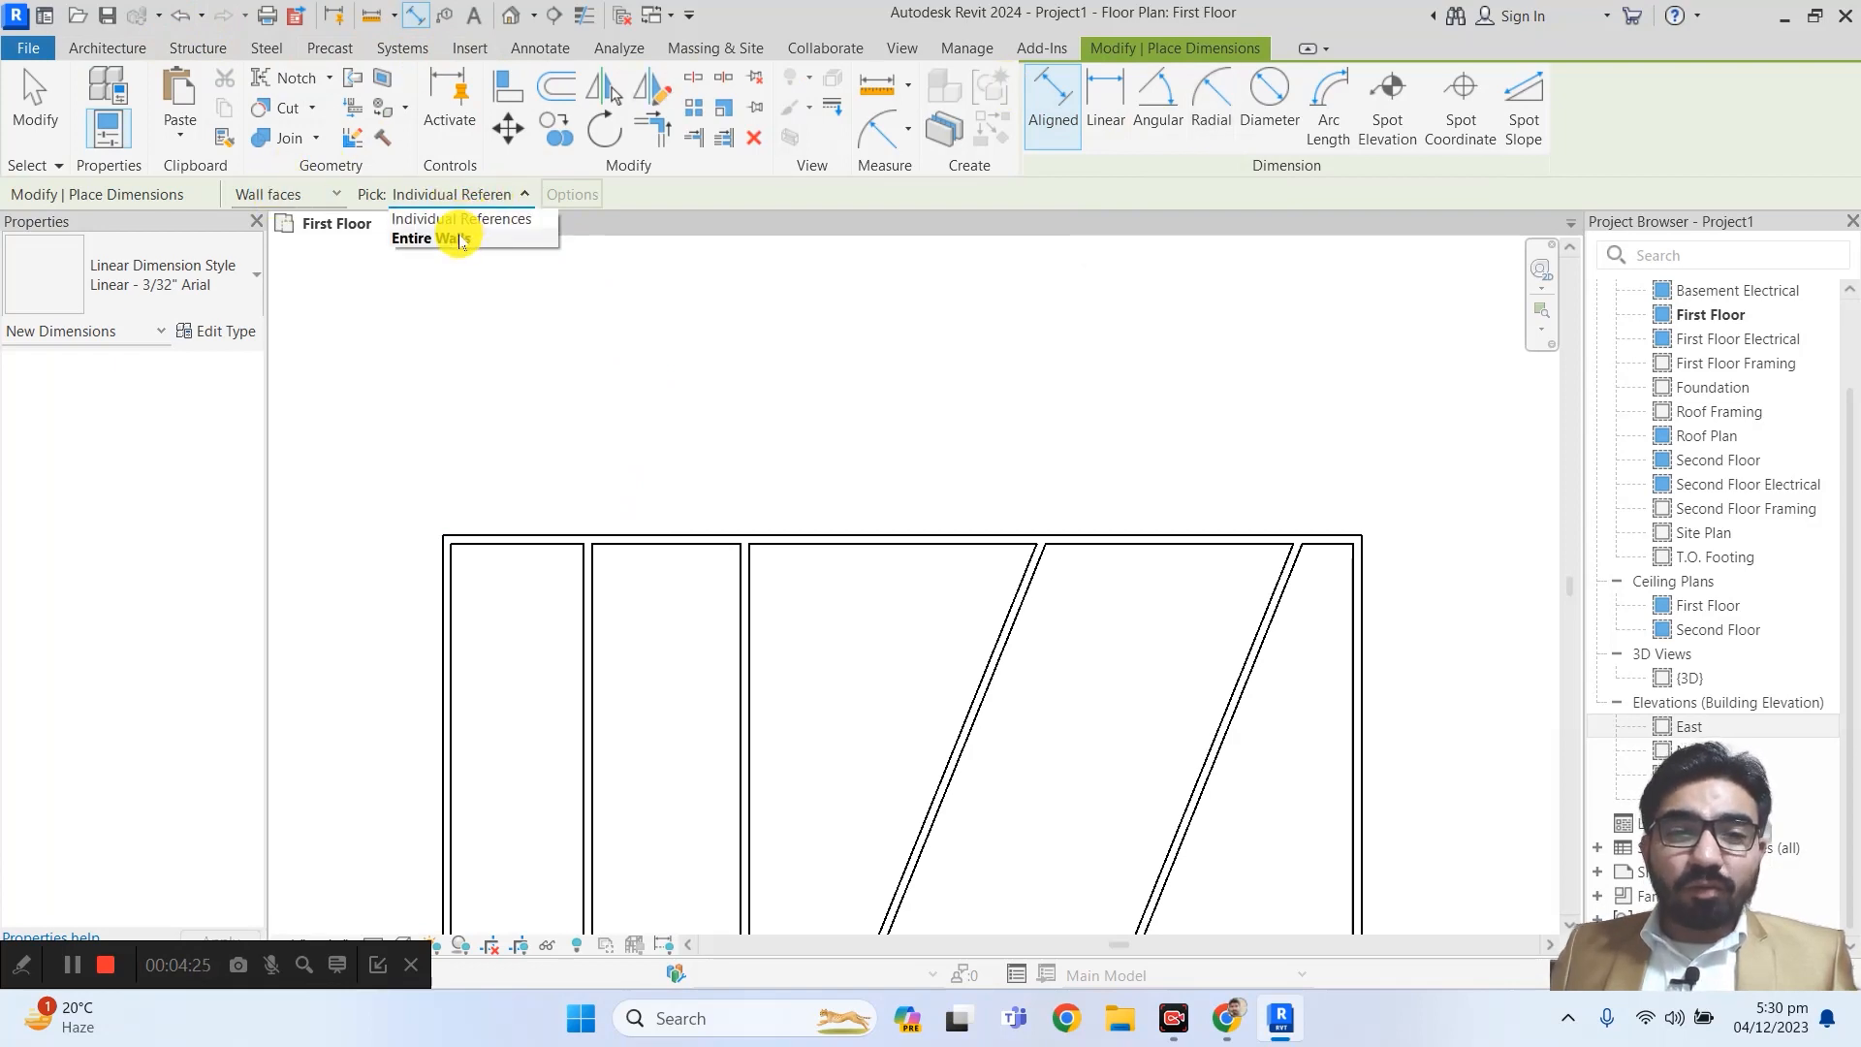
click(459, 239)
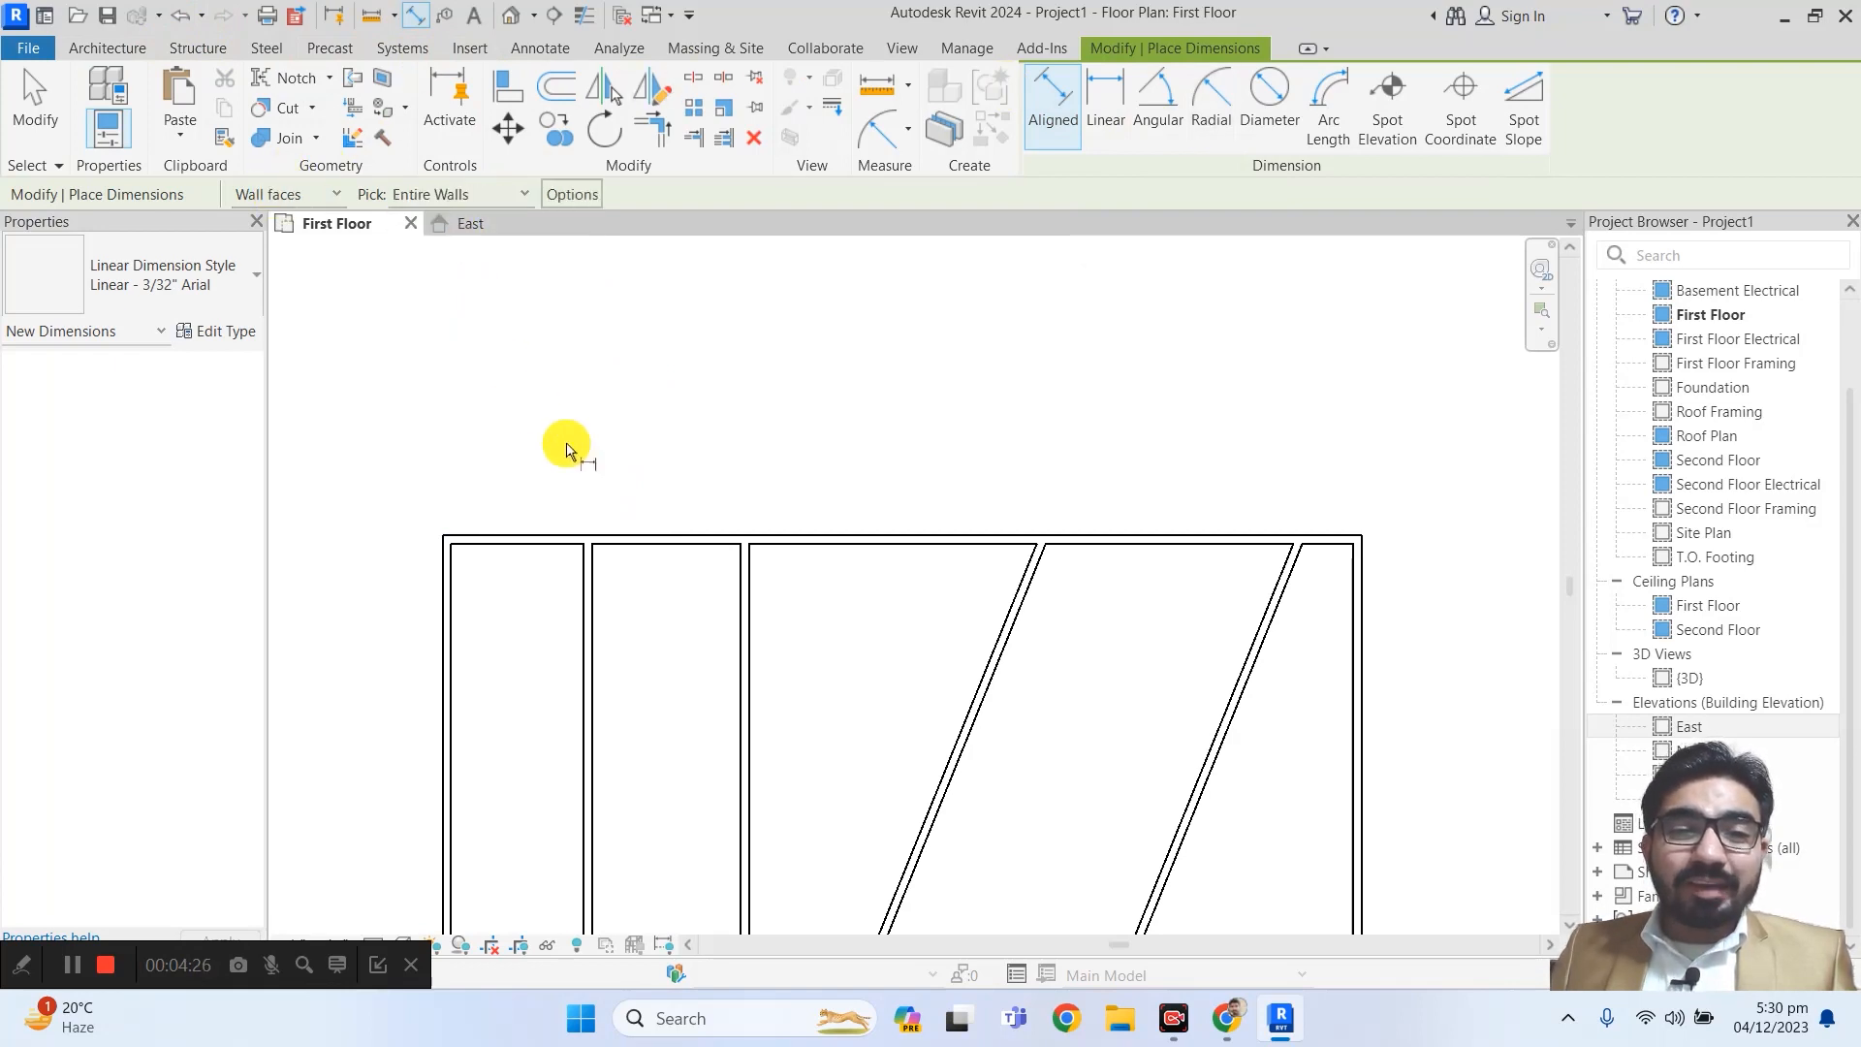
- Dimension the overall length of the upper wall as an entire wall, placing the dimension line just above it
click(826, 536)
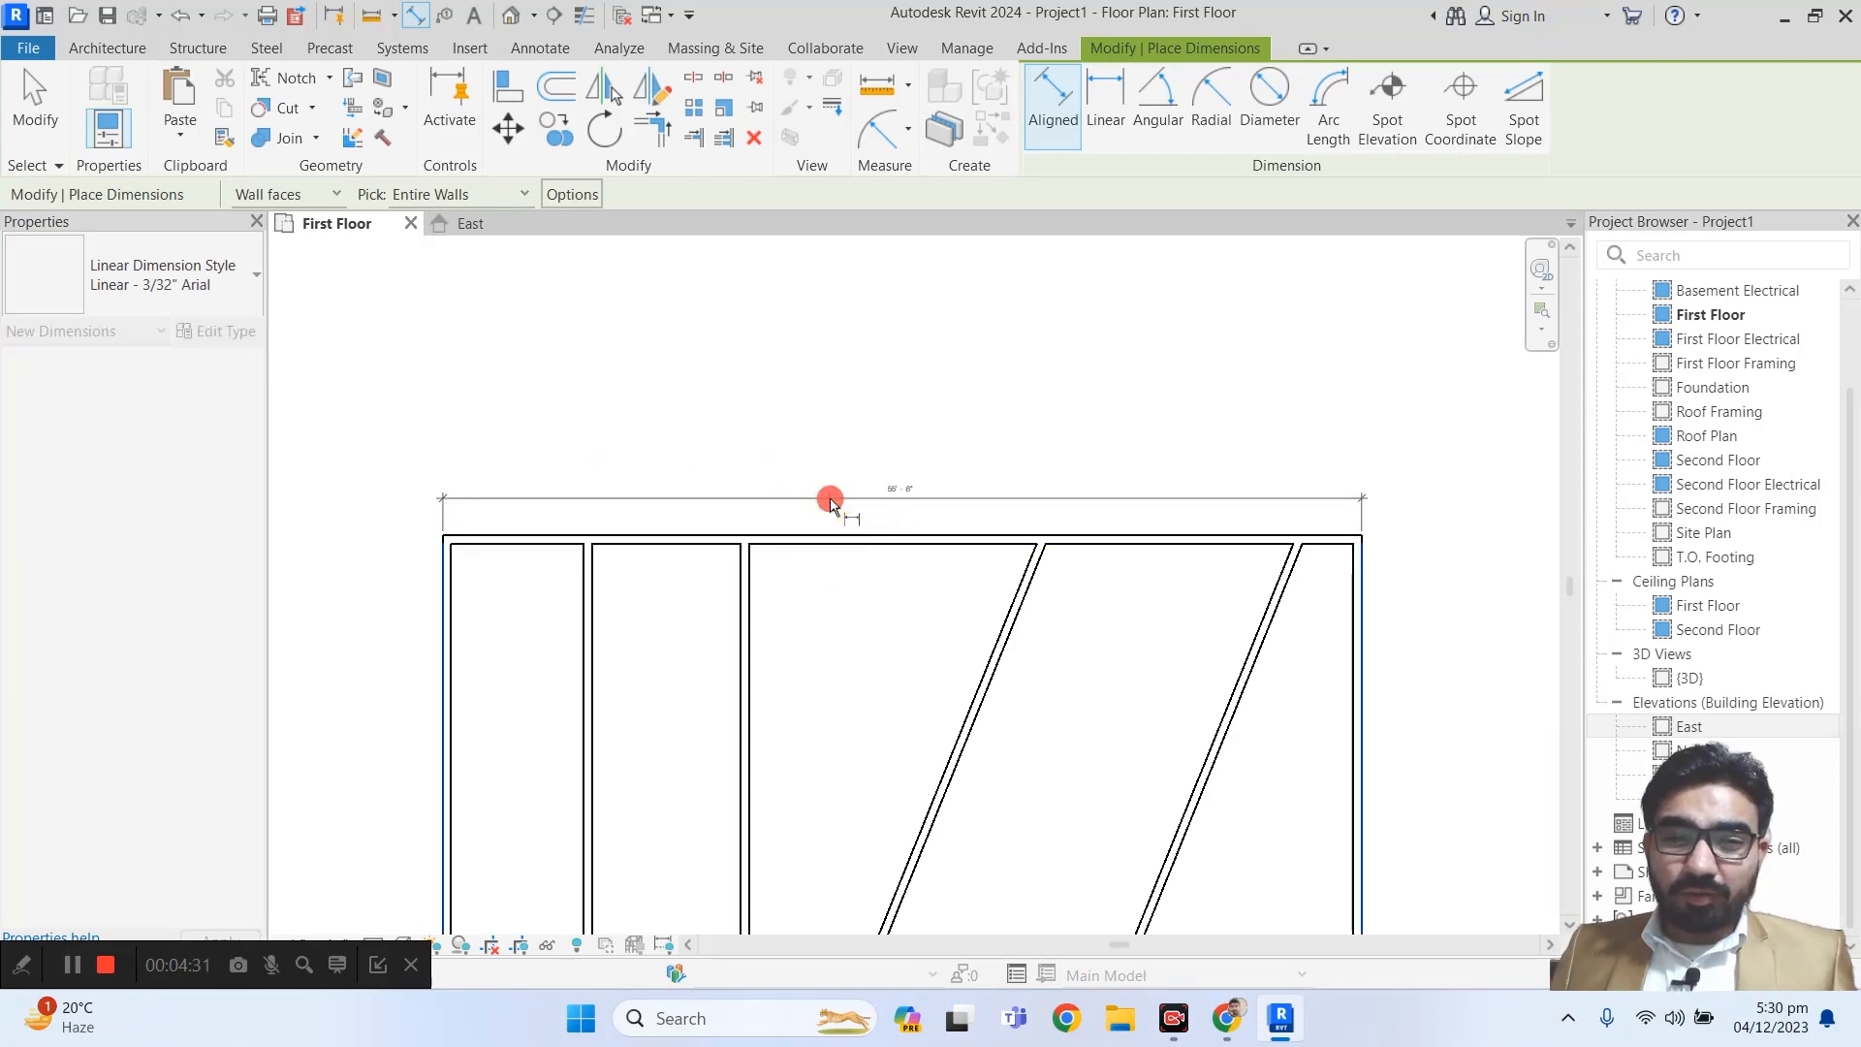
click(831, 501)
scroll(852, 490, up, 4)
scroll(840, 480, down, 3)
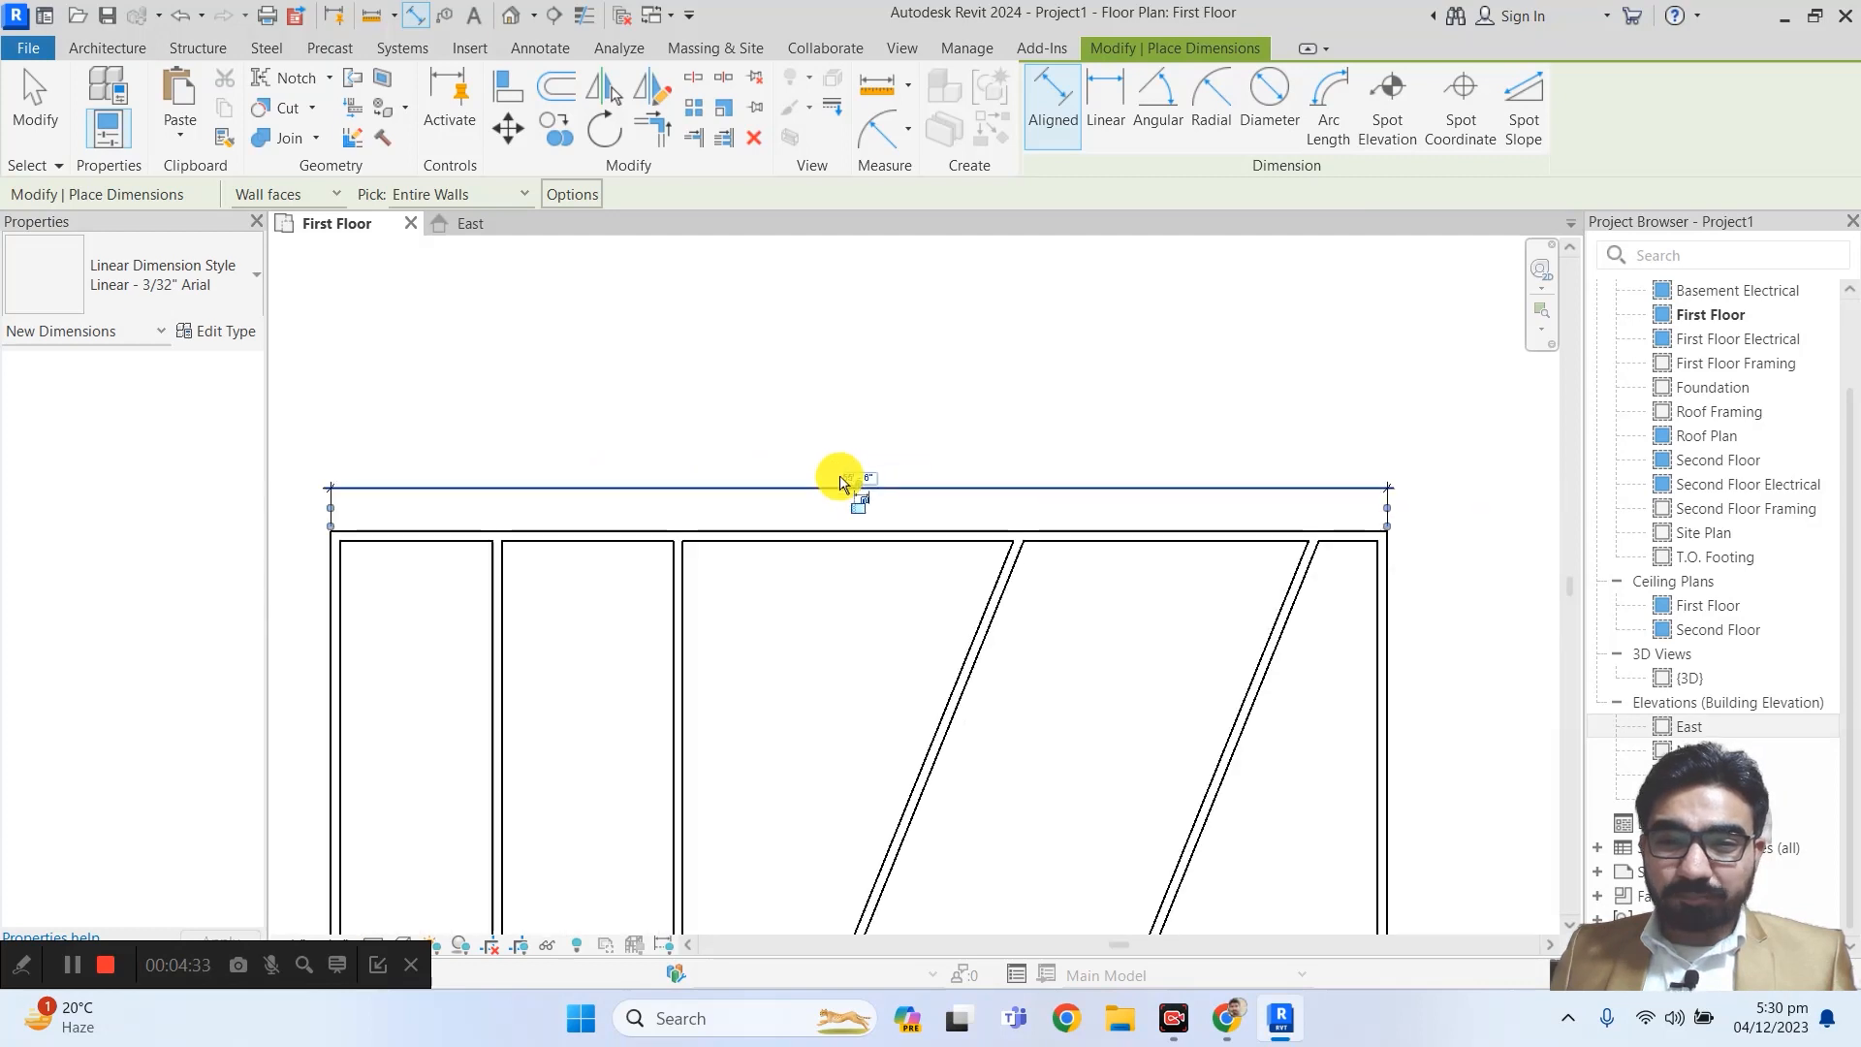
scroll(840, 480, down, 2)
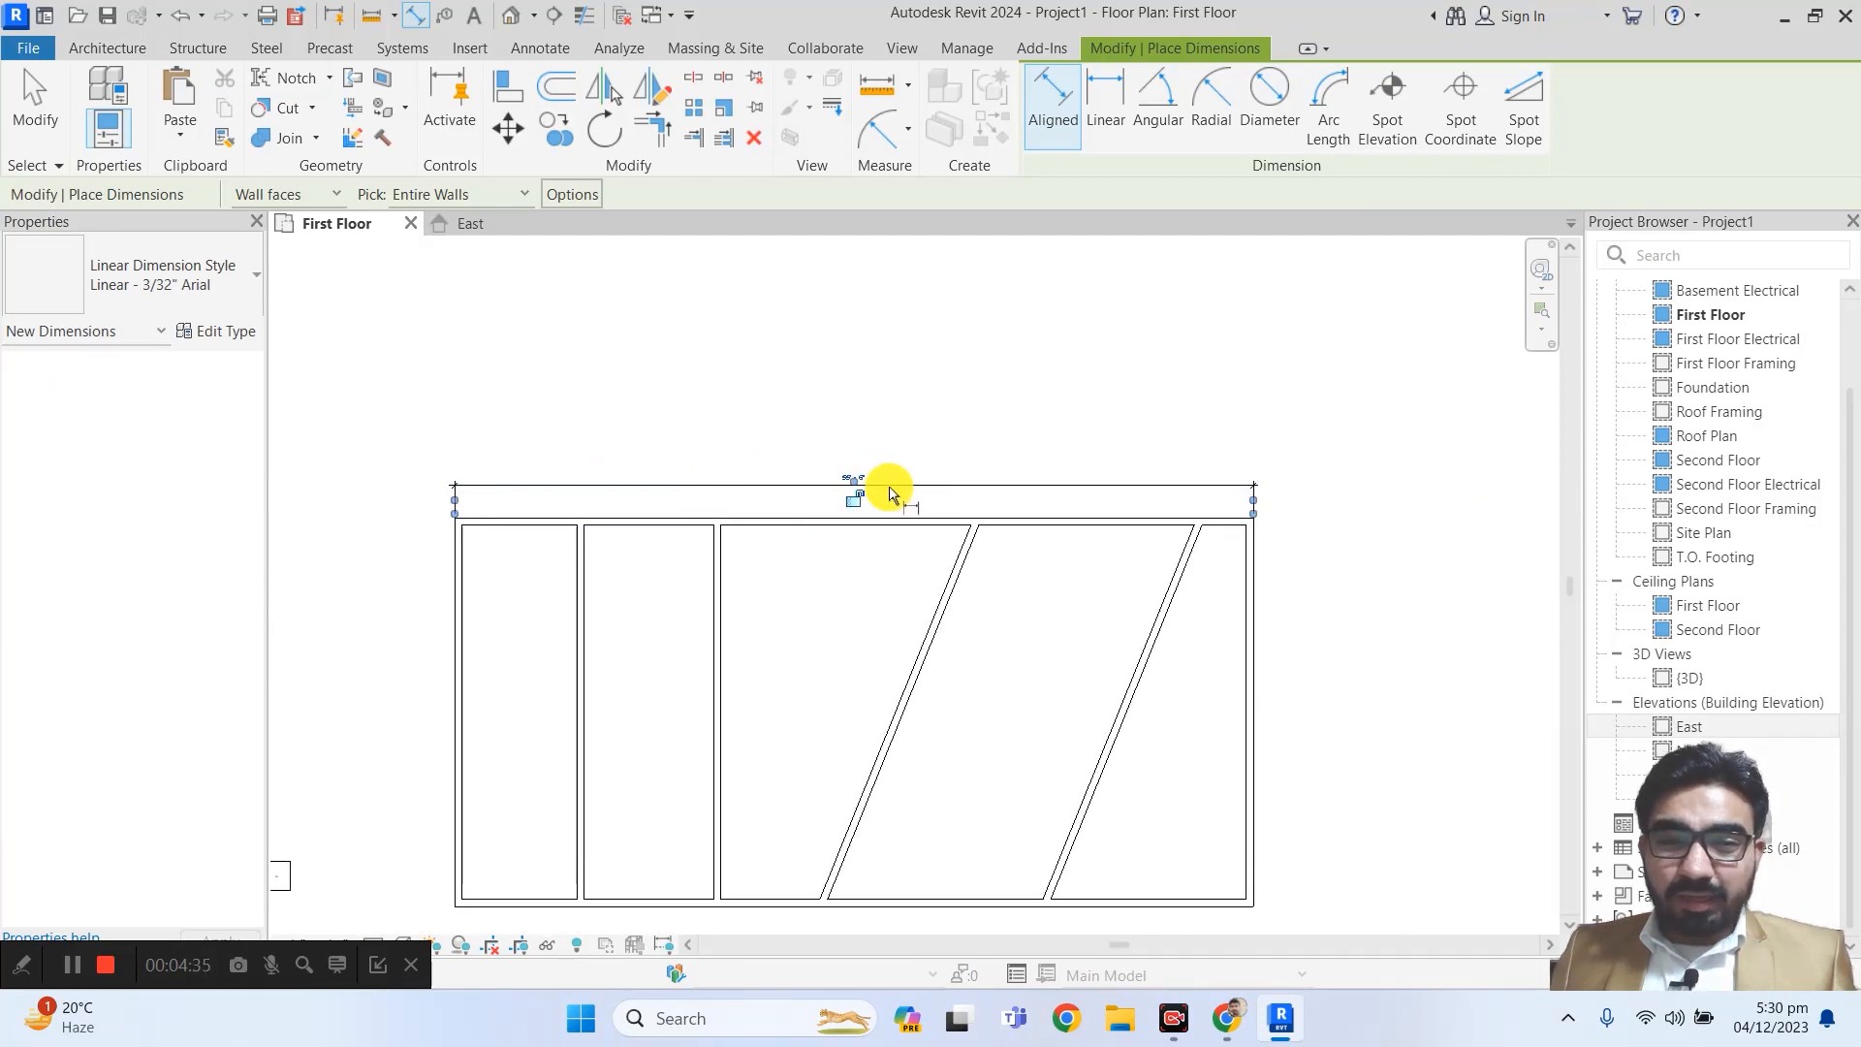
key(Escape)
key(Escape)
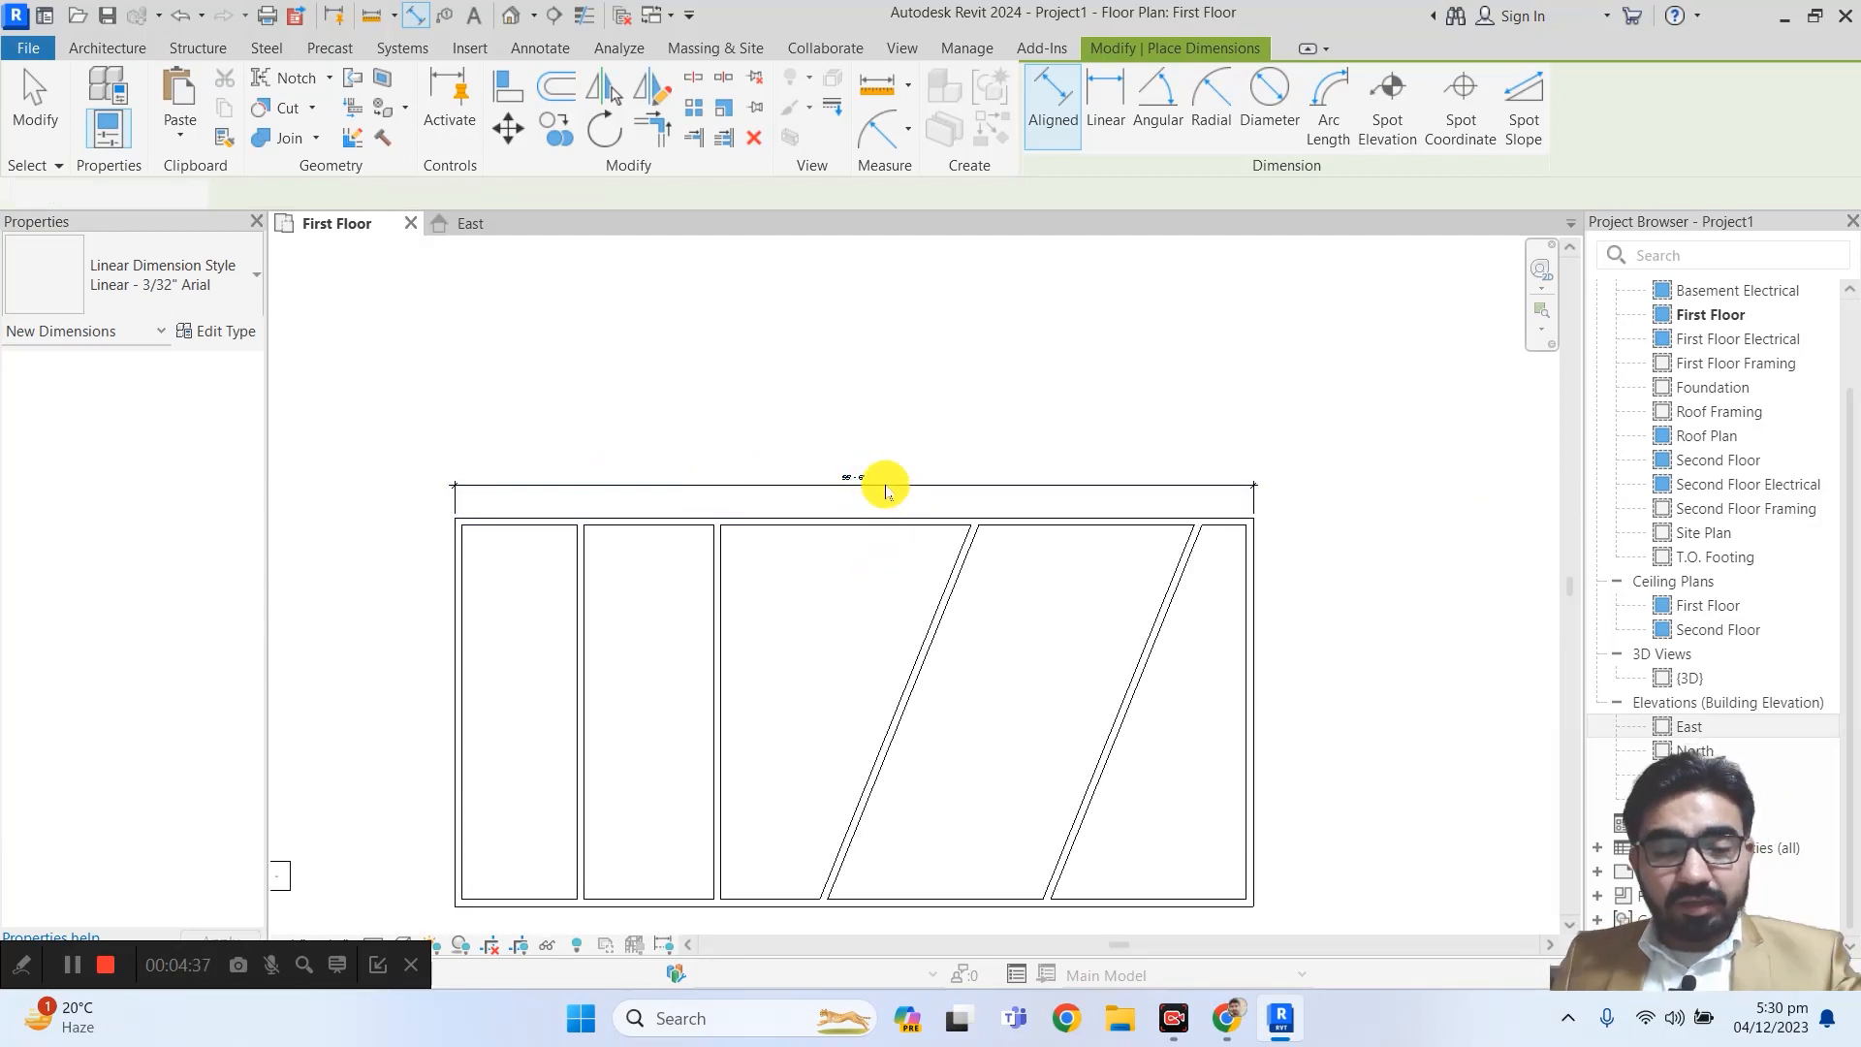
- Move the overall dimension line farther above the upper wall and clear the selection
click(910, 485)
drag(916, 482, 918, 437)
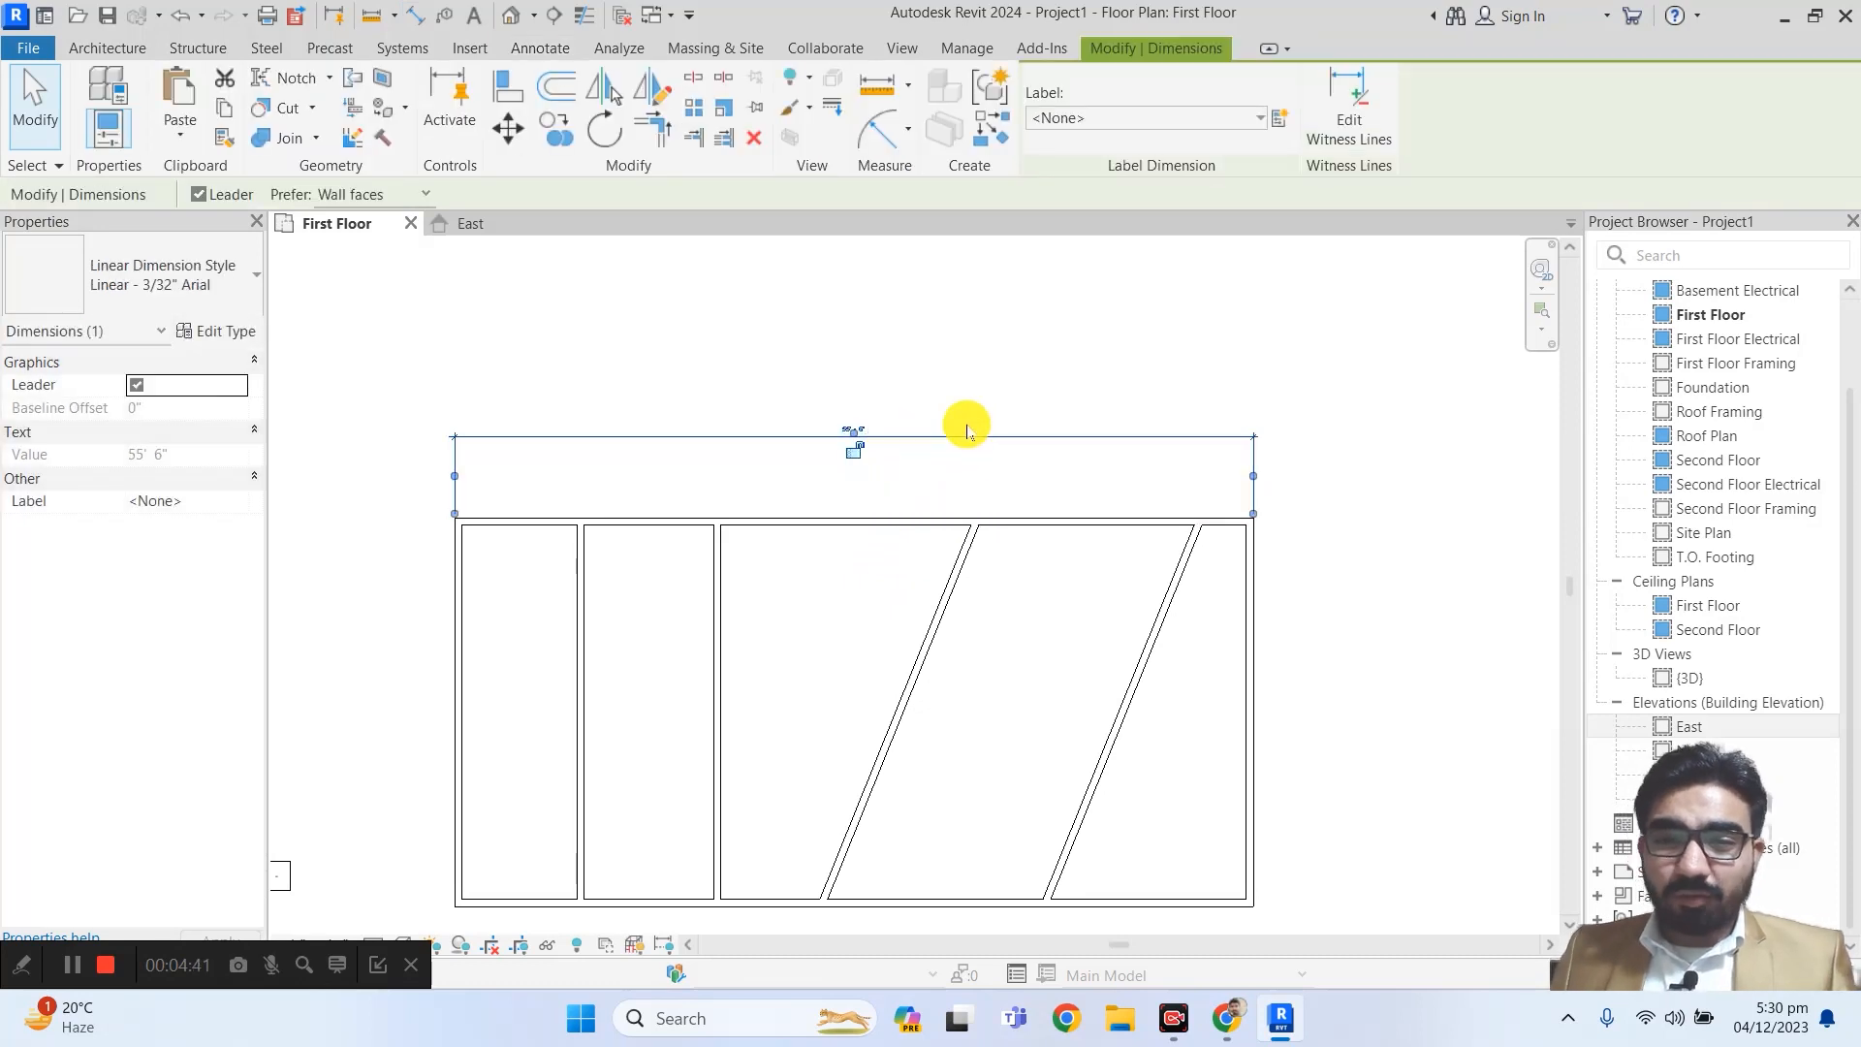
scroll(1276, 540, up, 2)
scroll(1319, 523, down, 3)
scroll(1302, 527, down, 1)
scroll(737, 524, up, 2)
scroll(737, 519, down, 2)
scroll(1076, 441, up, 2)
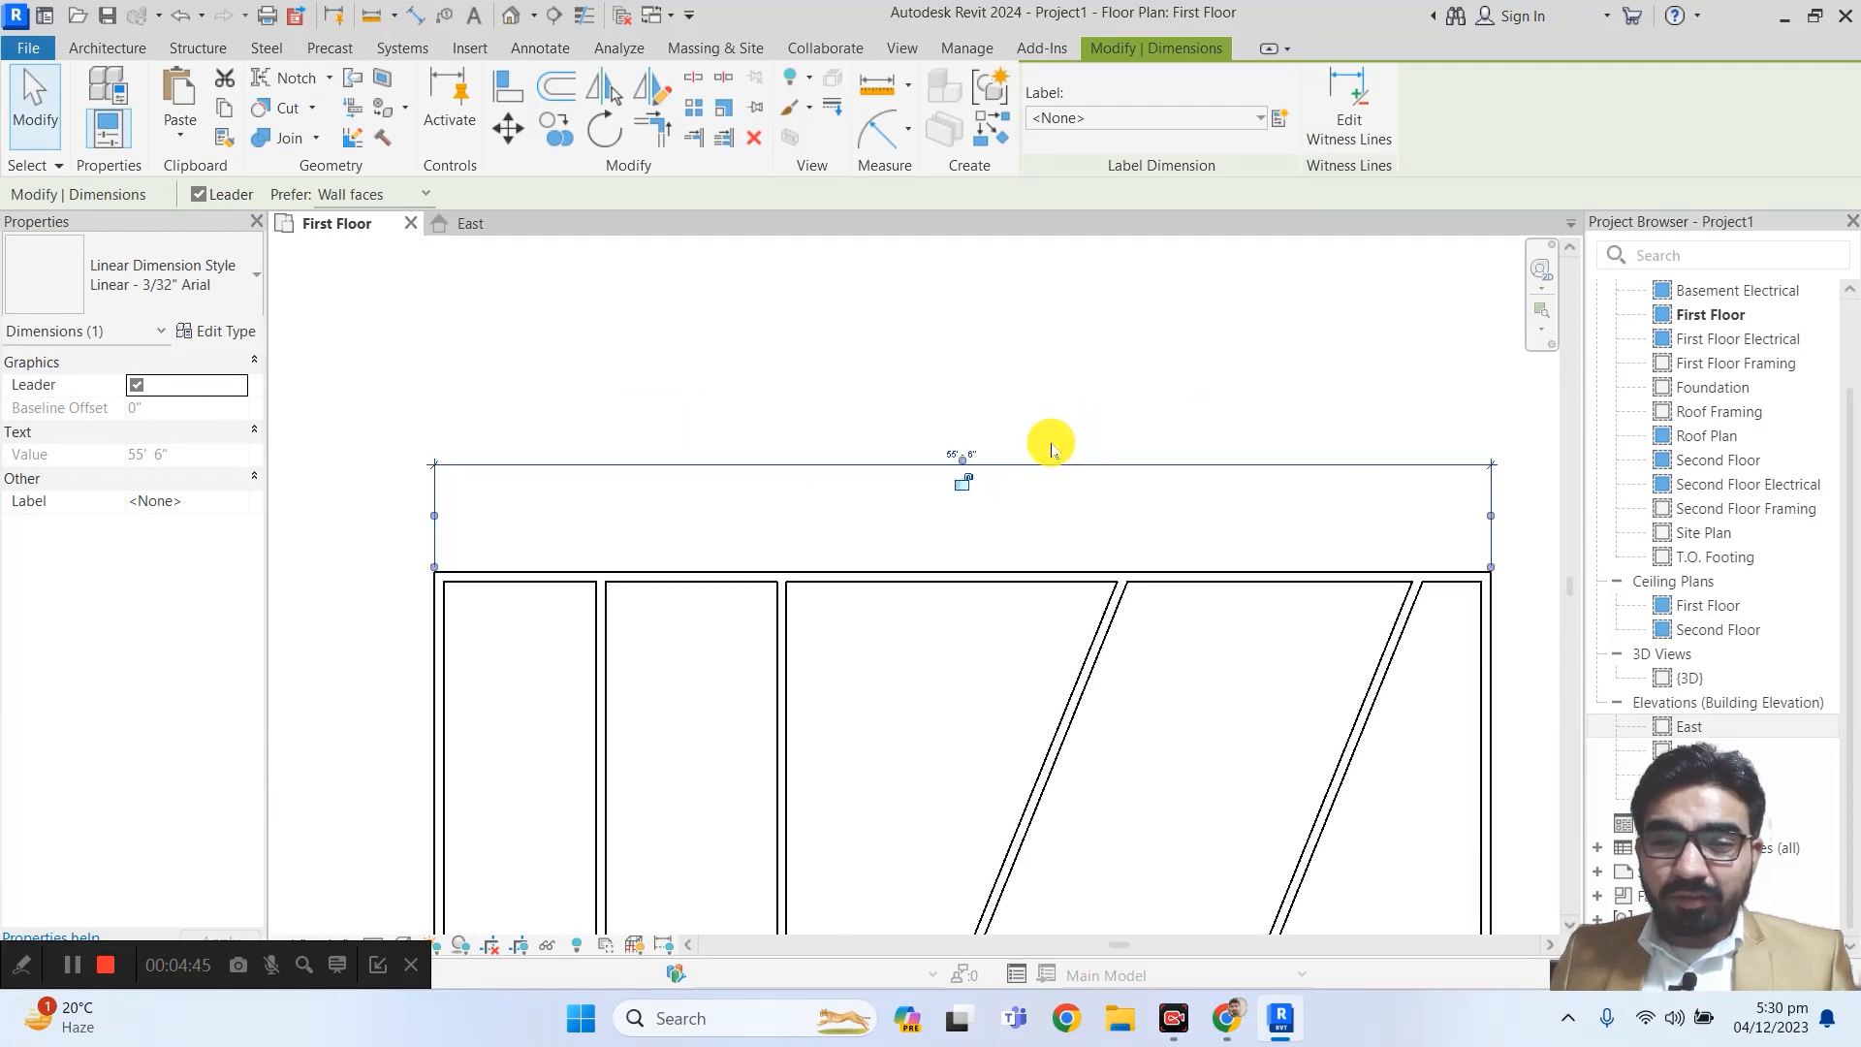
scroll(916, 431, up, 2)
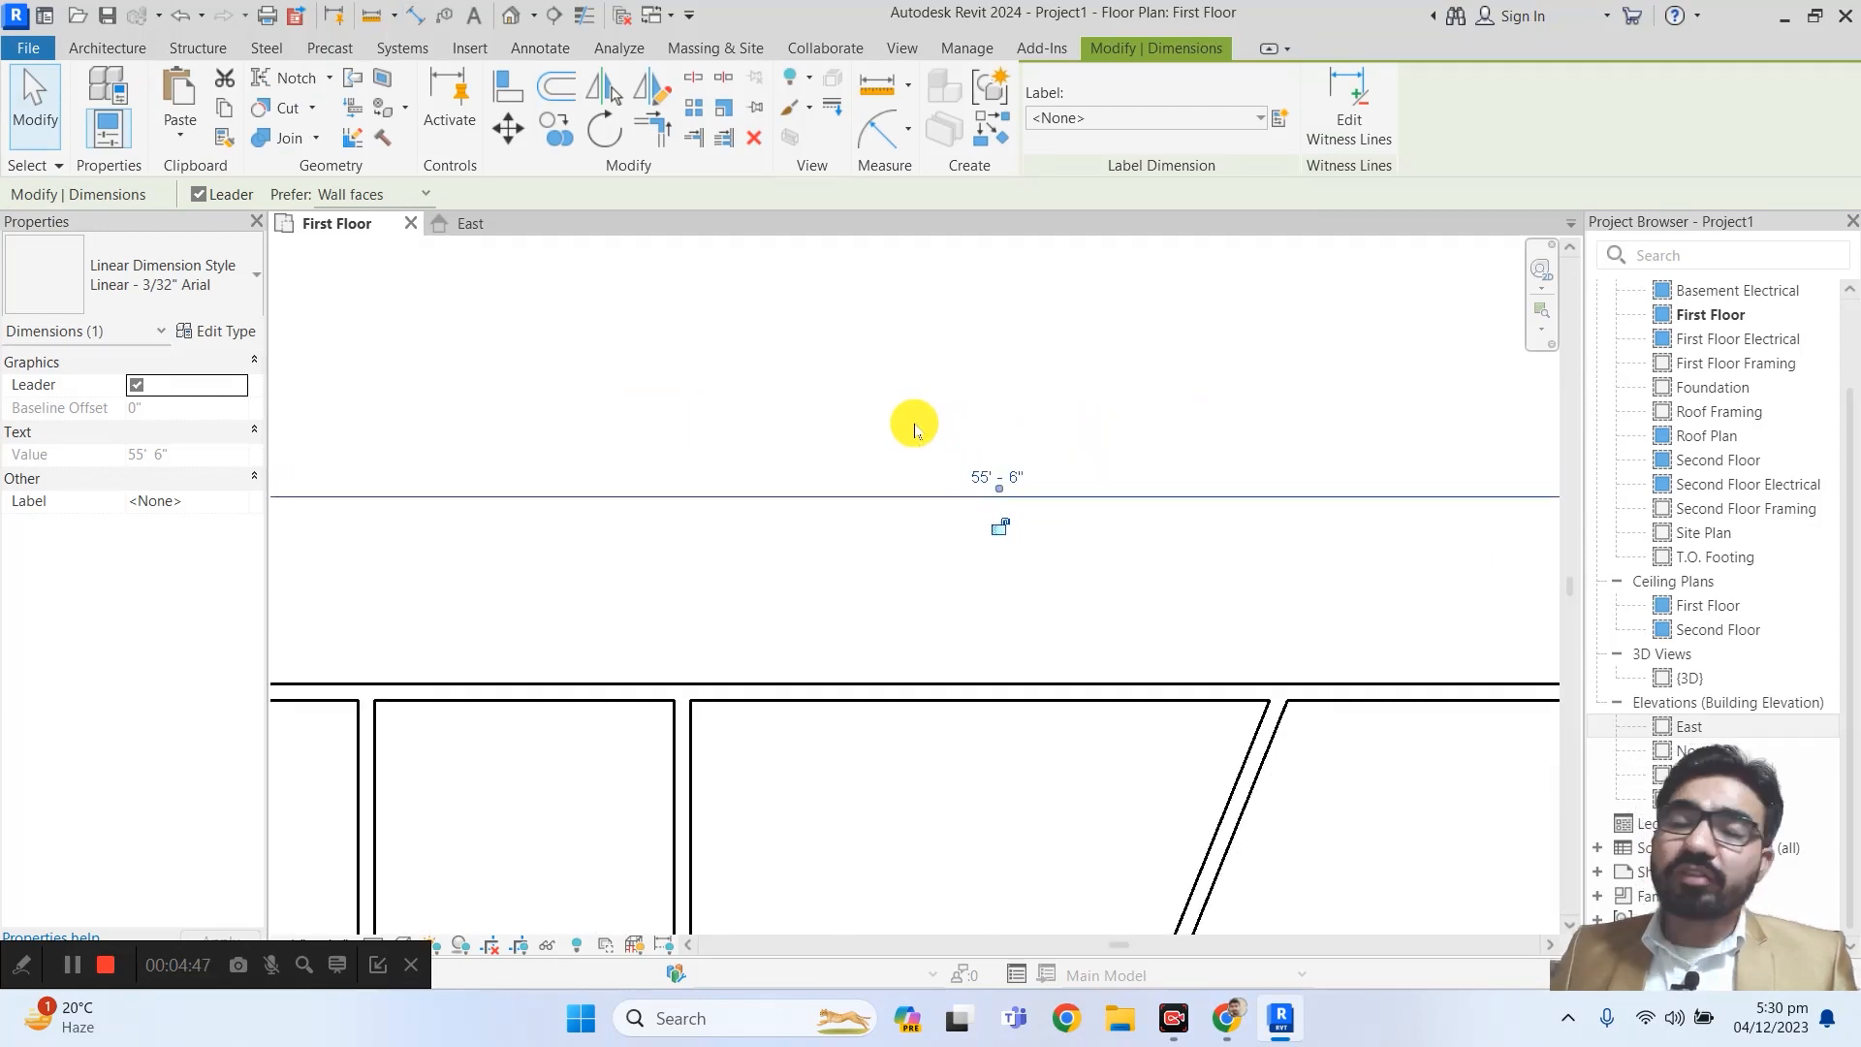
scroll(915, 427, down, 3)
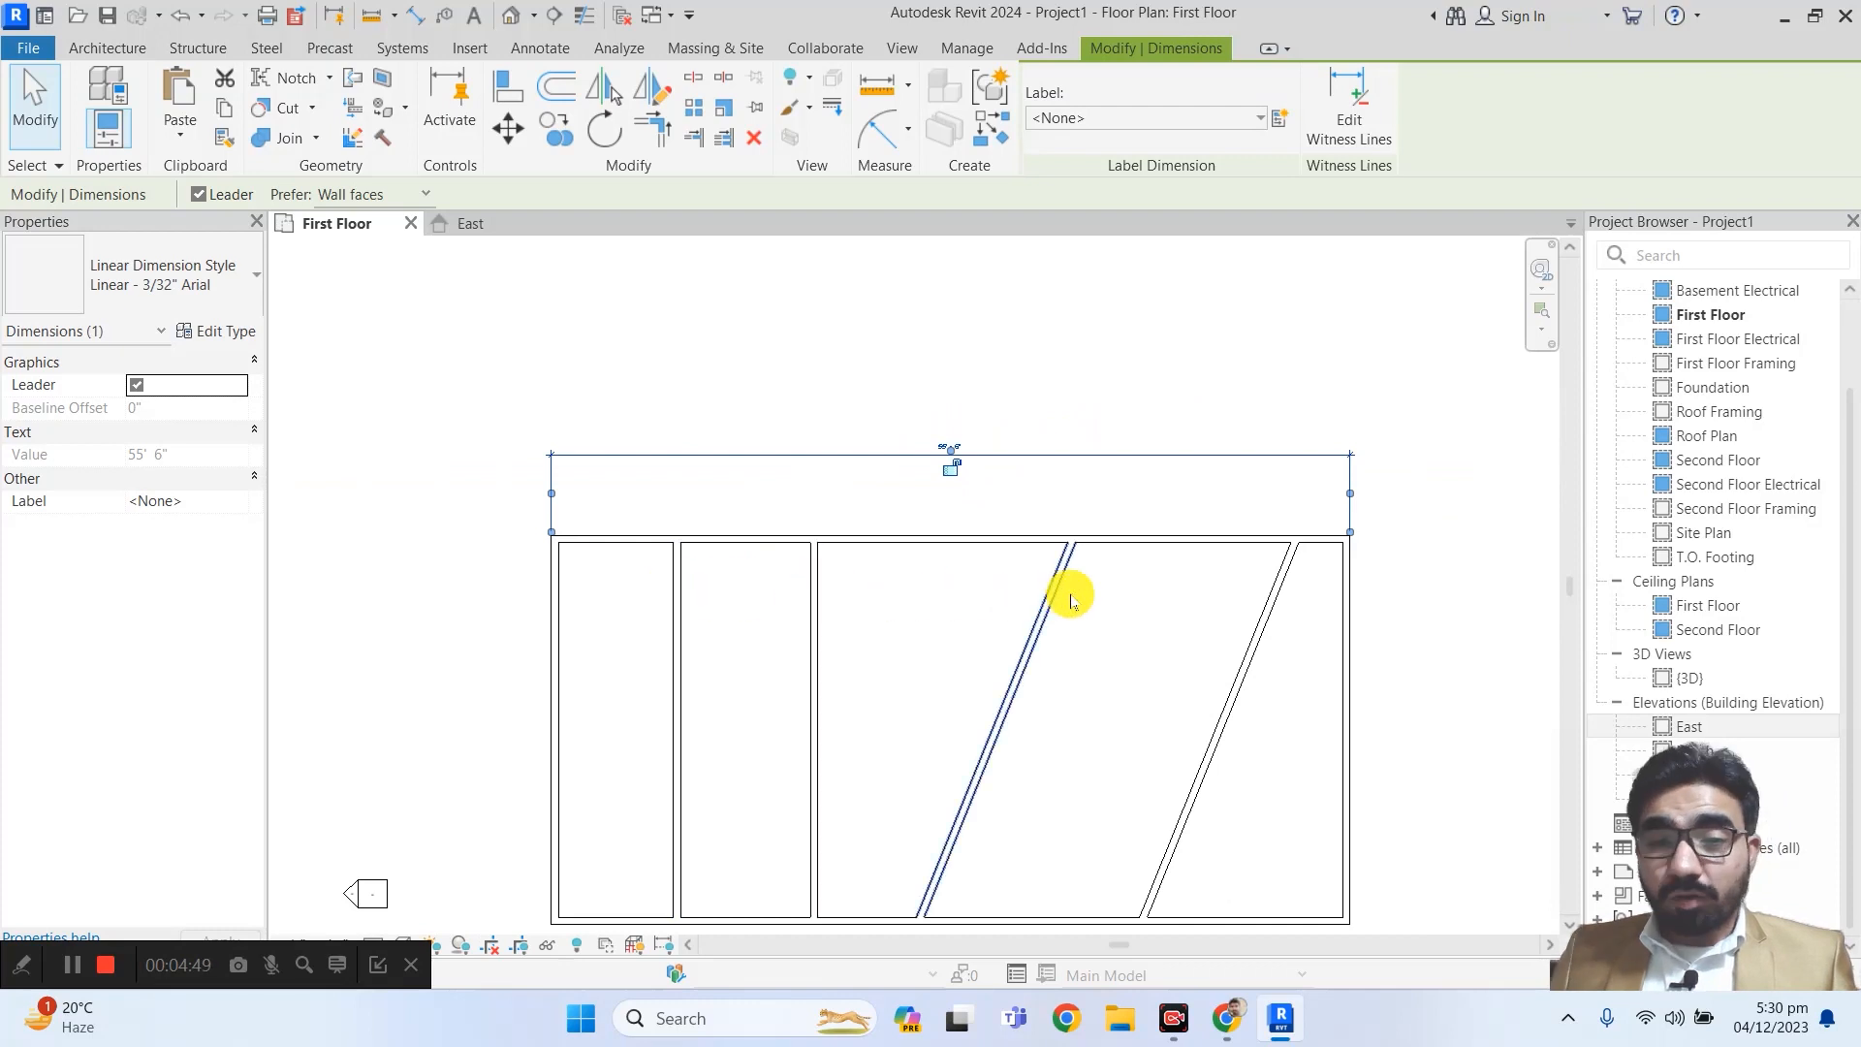
click(1095, 651)
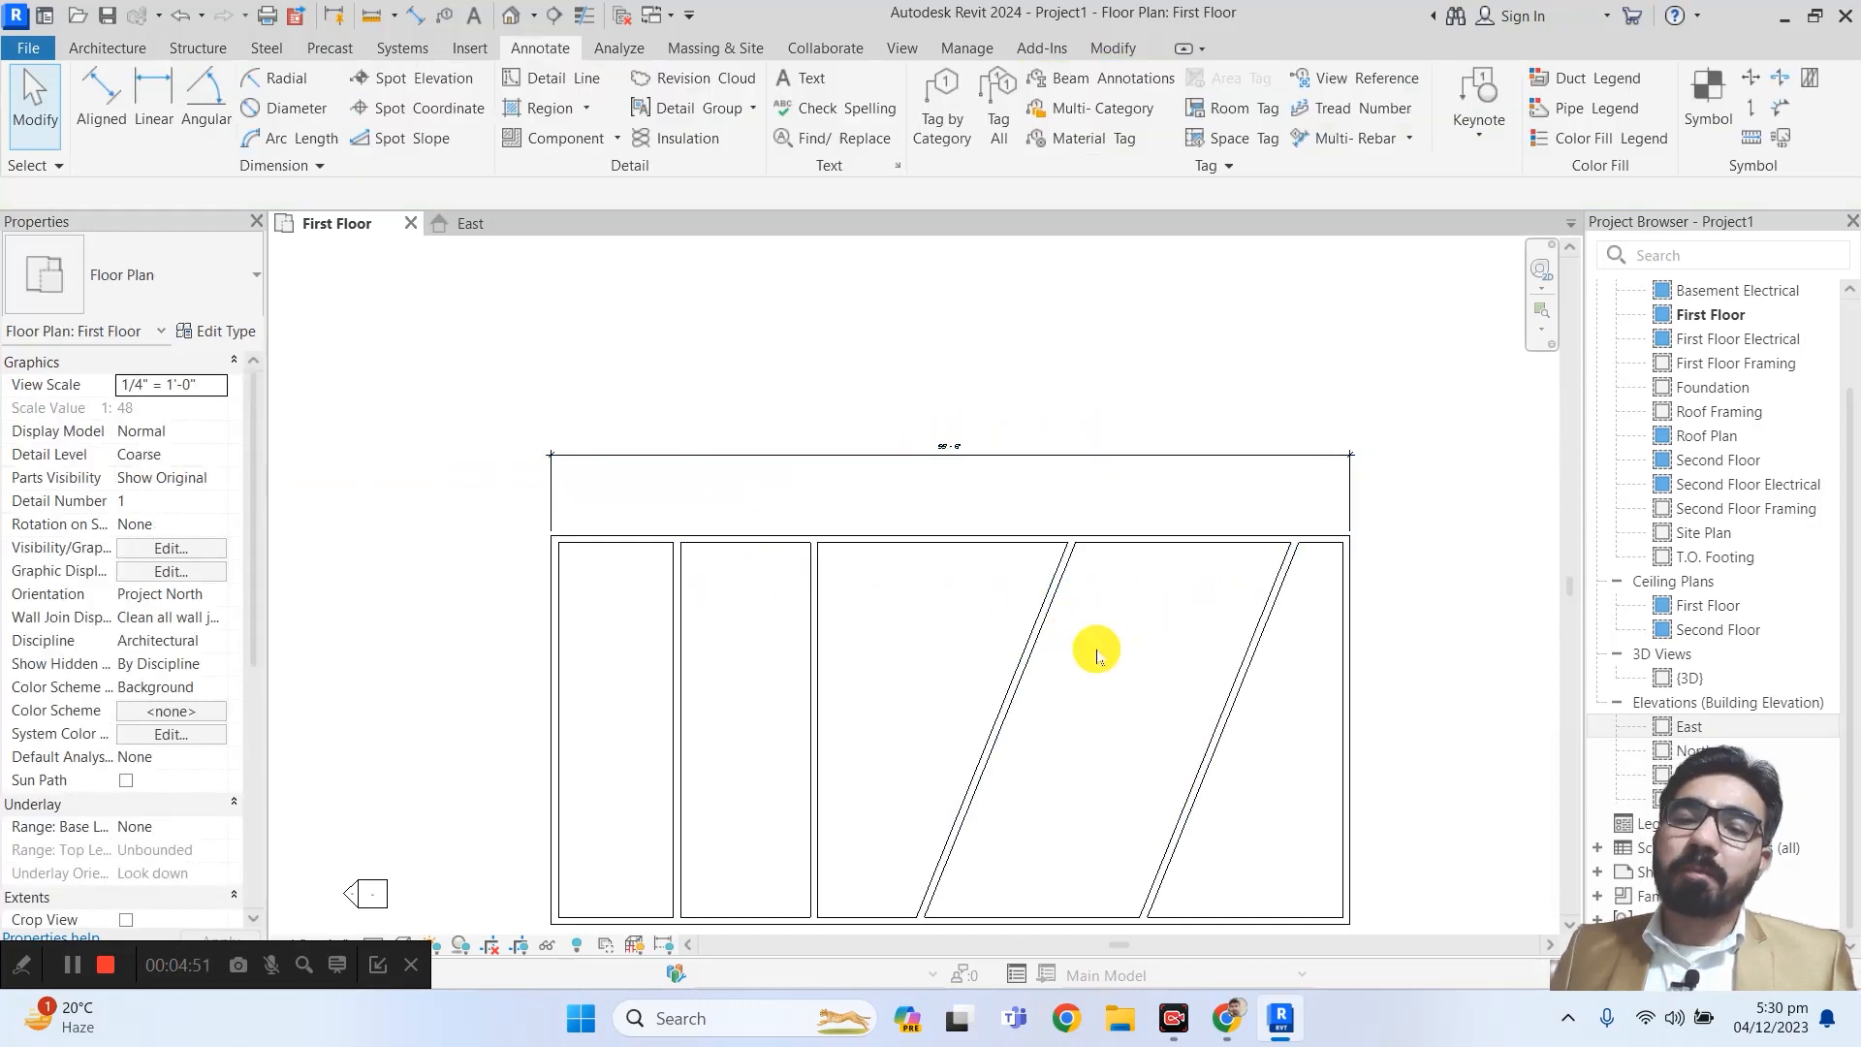
- Add an Aligned dimension string for the entire upper wall with Intersecting Walls as references, placing it between the wall and the overall dimension
click(104, 99)
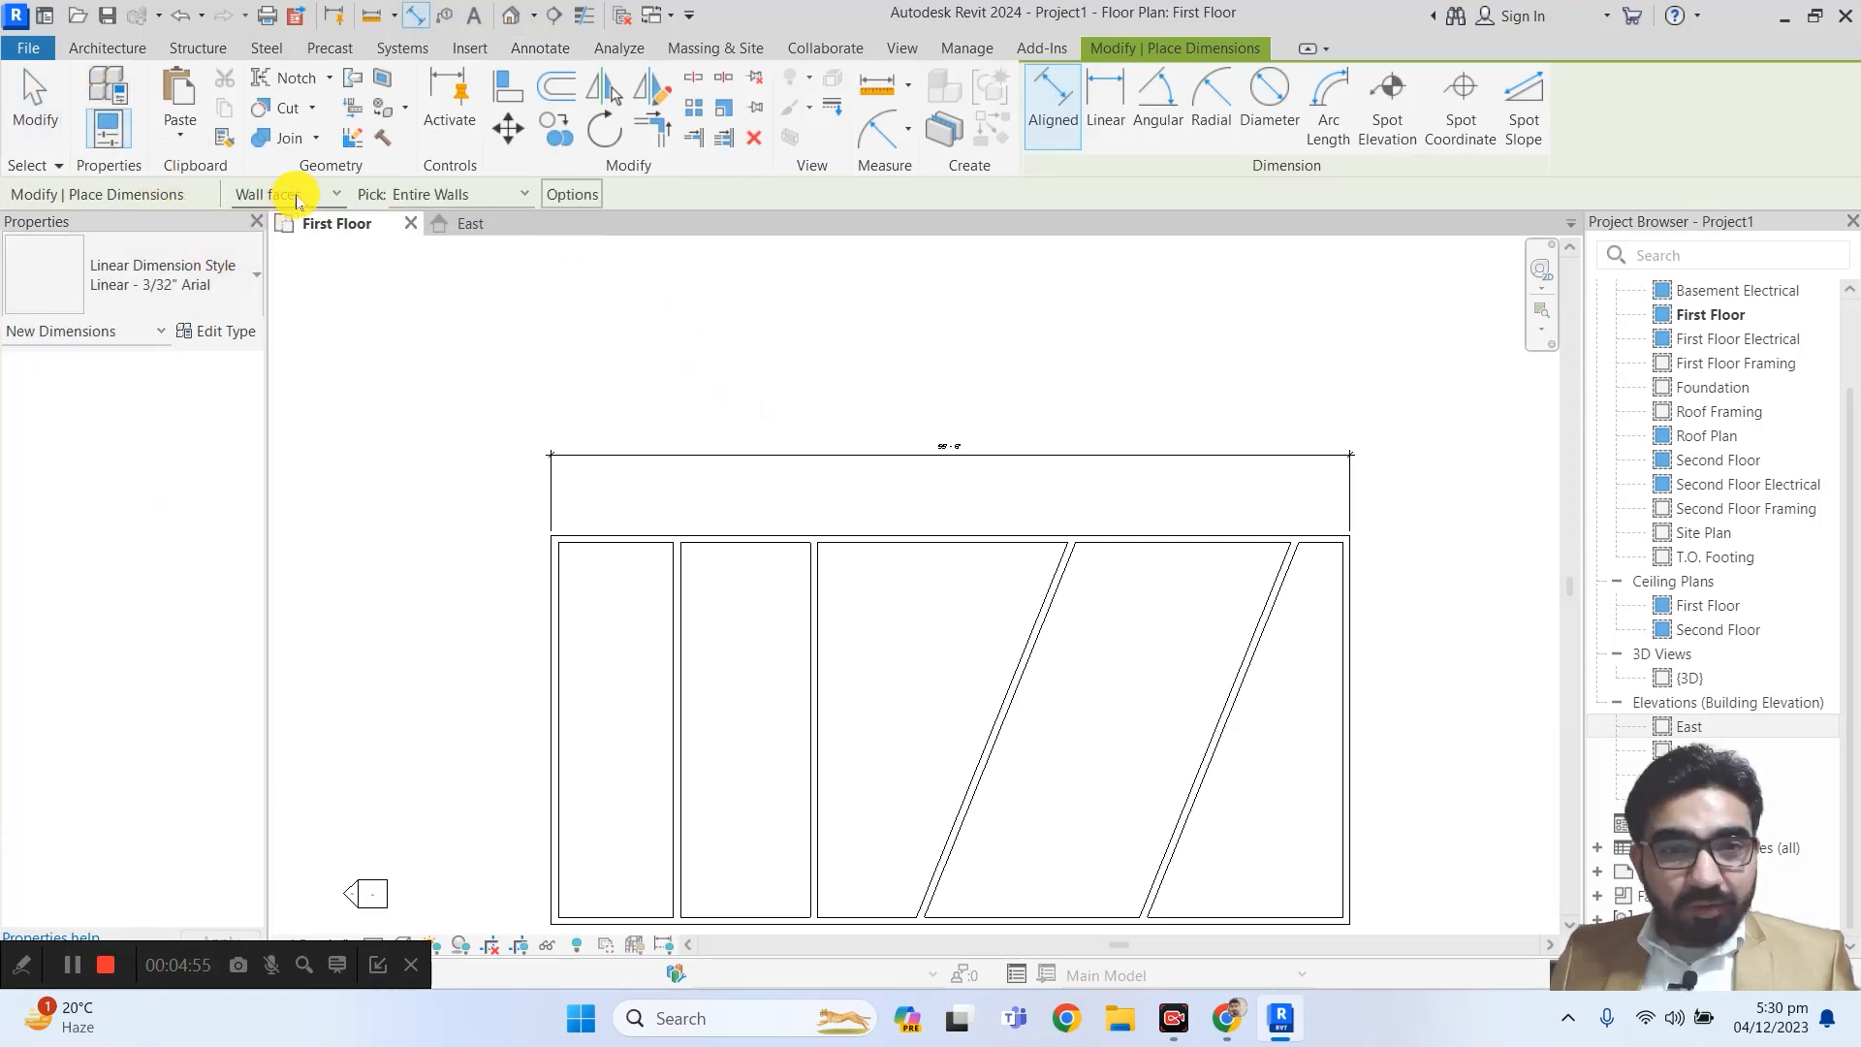
click(570, 197)
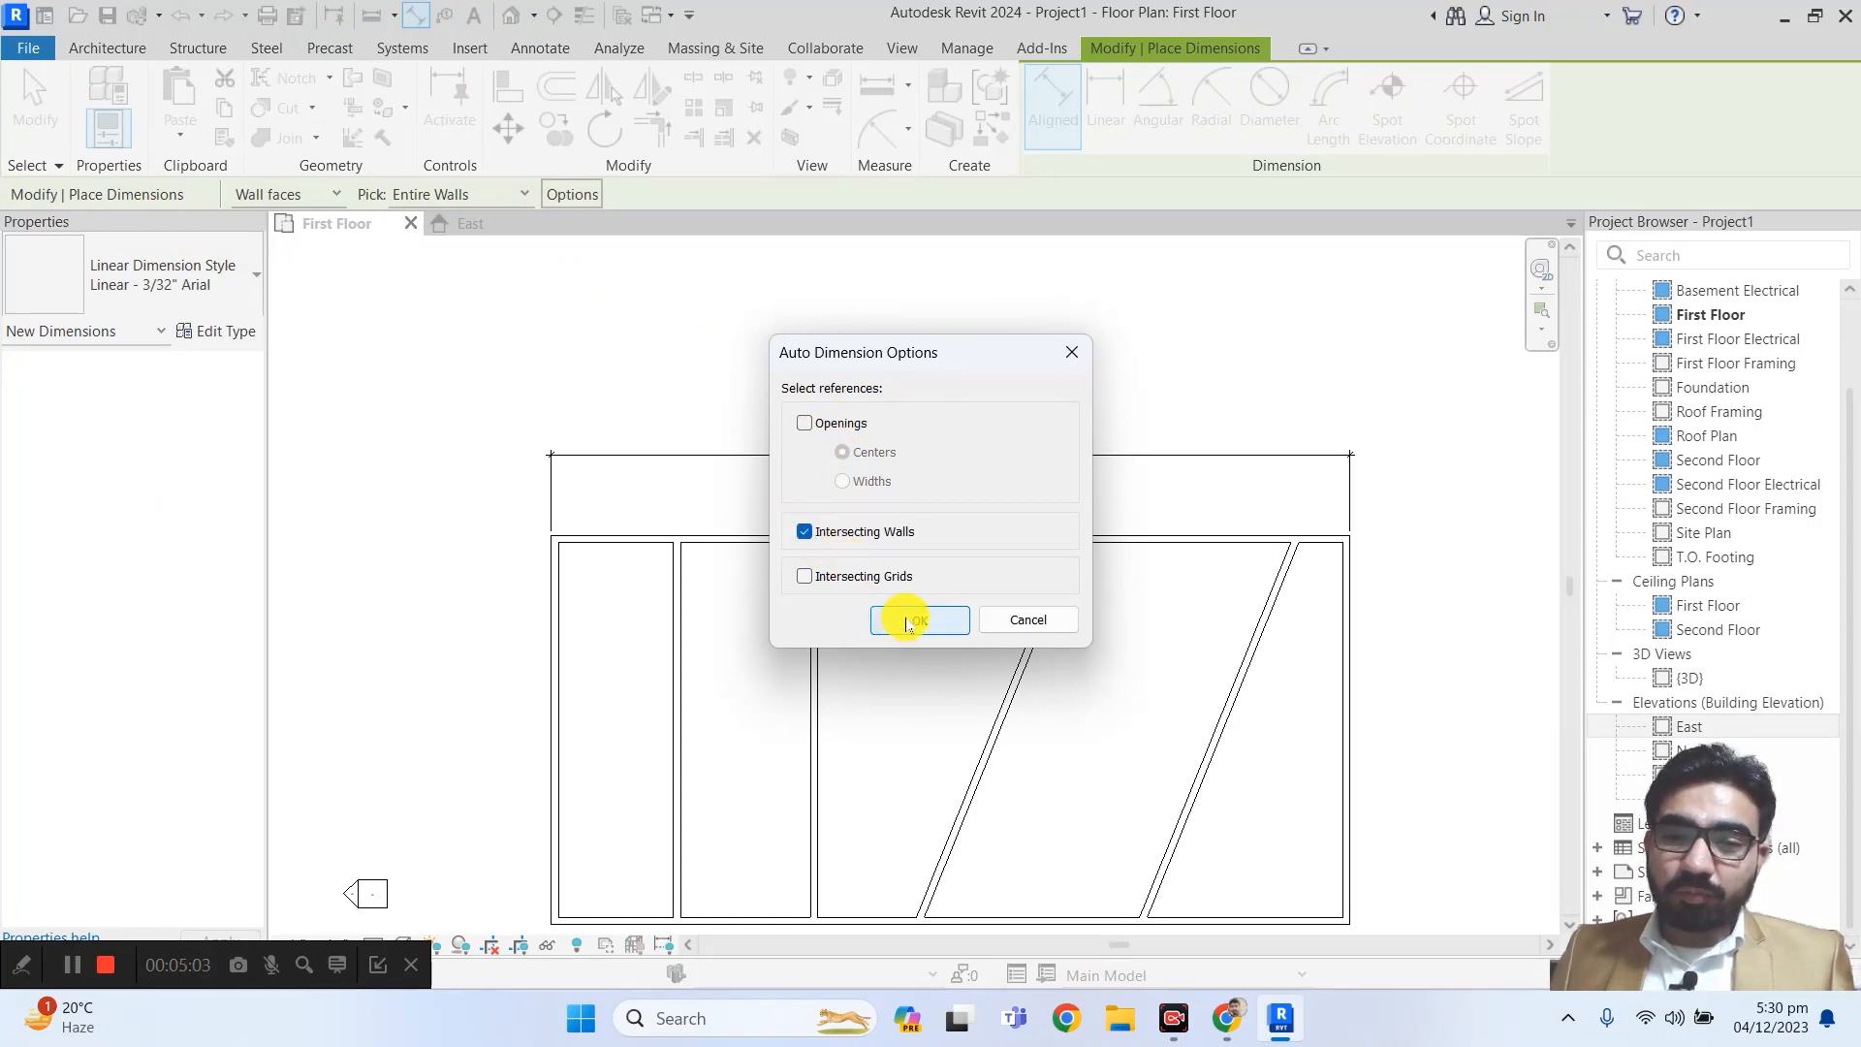
click(912, 621)
click(882, 541)
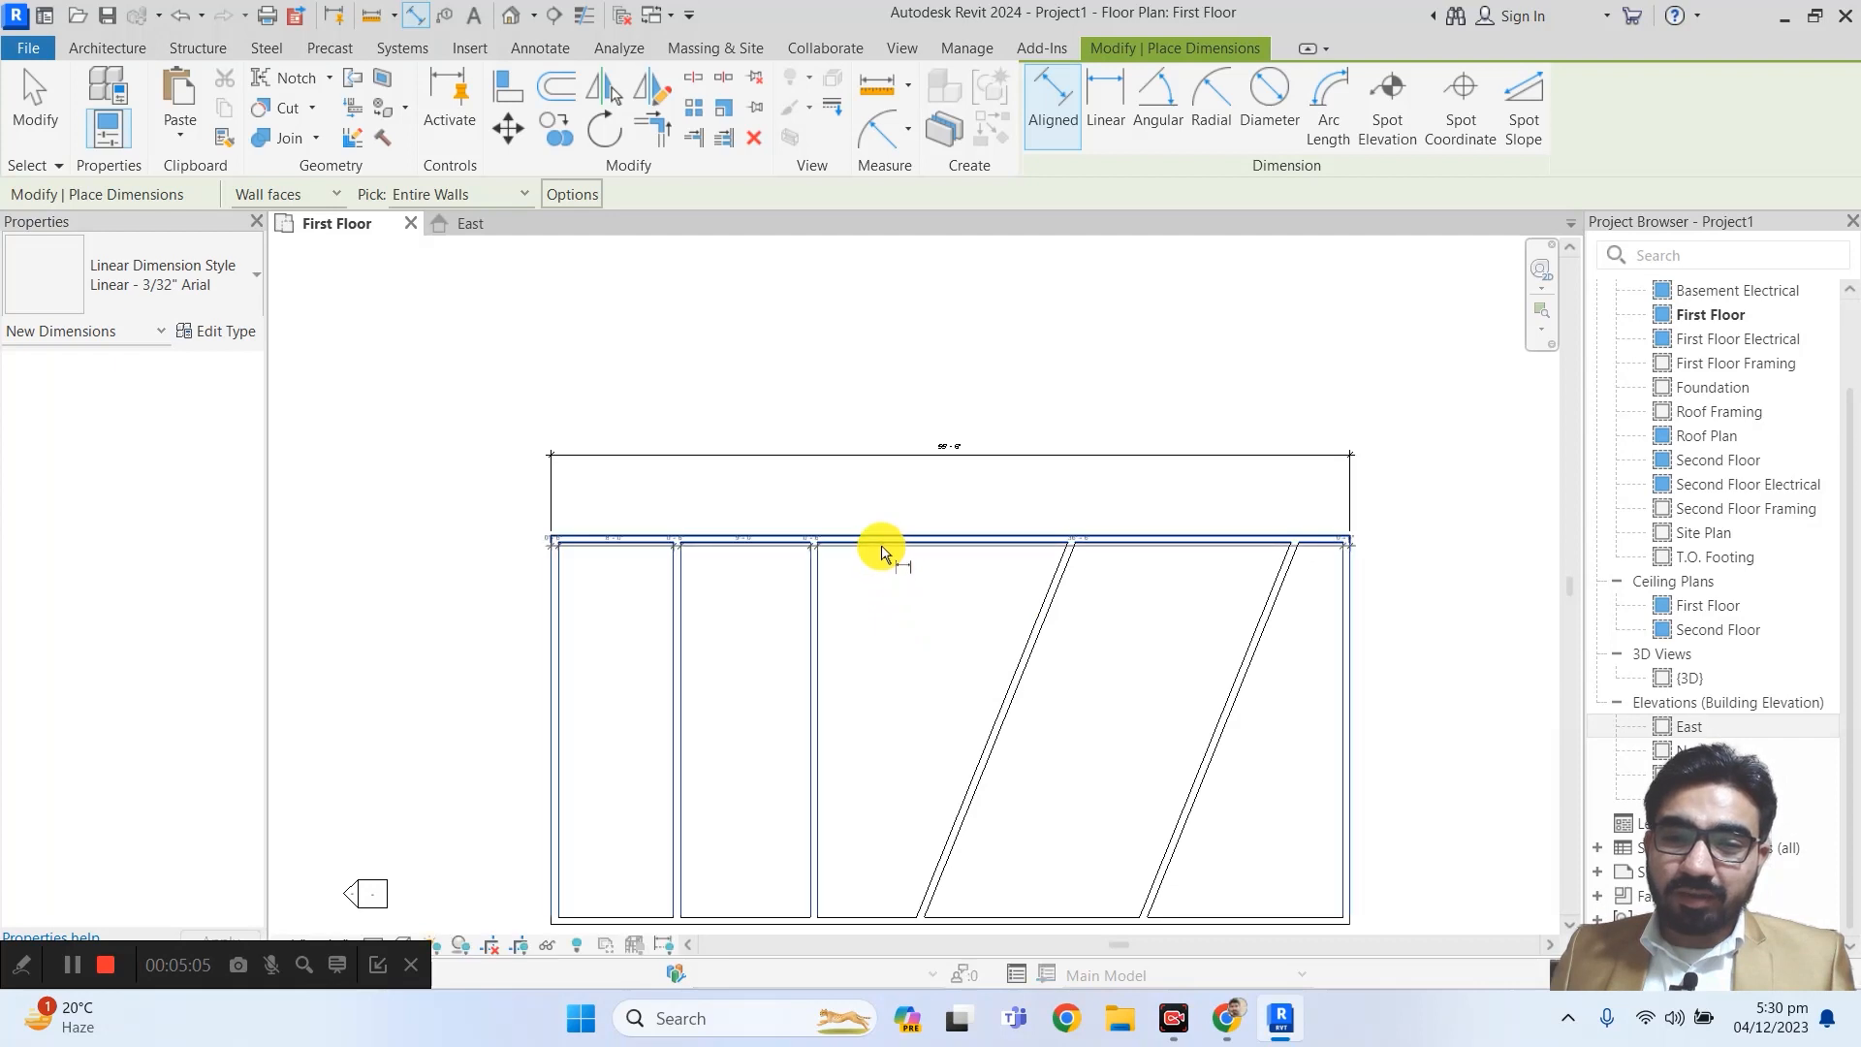
click(881, 525)
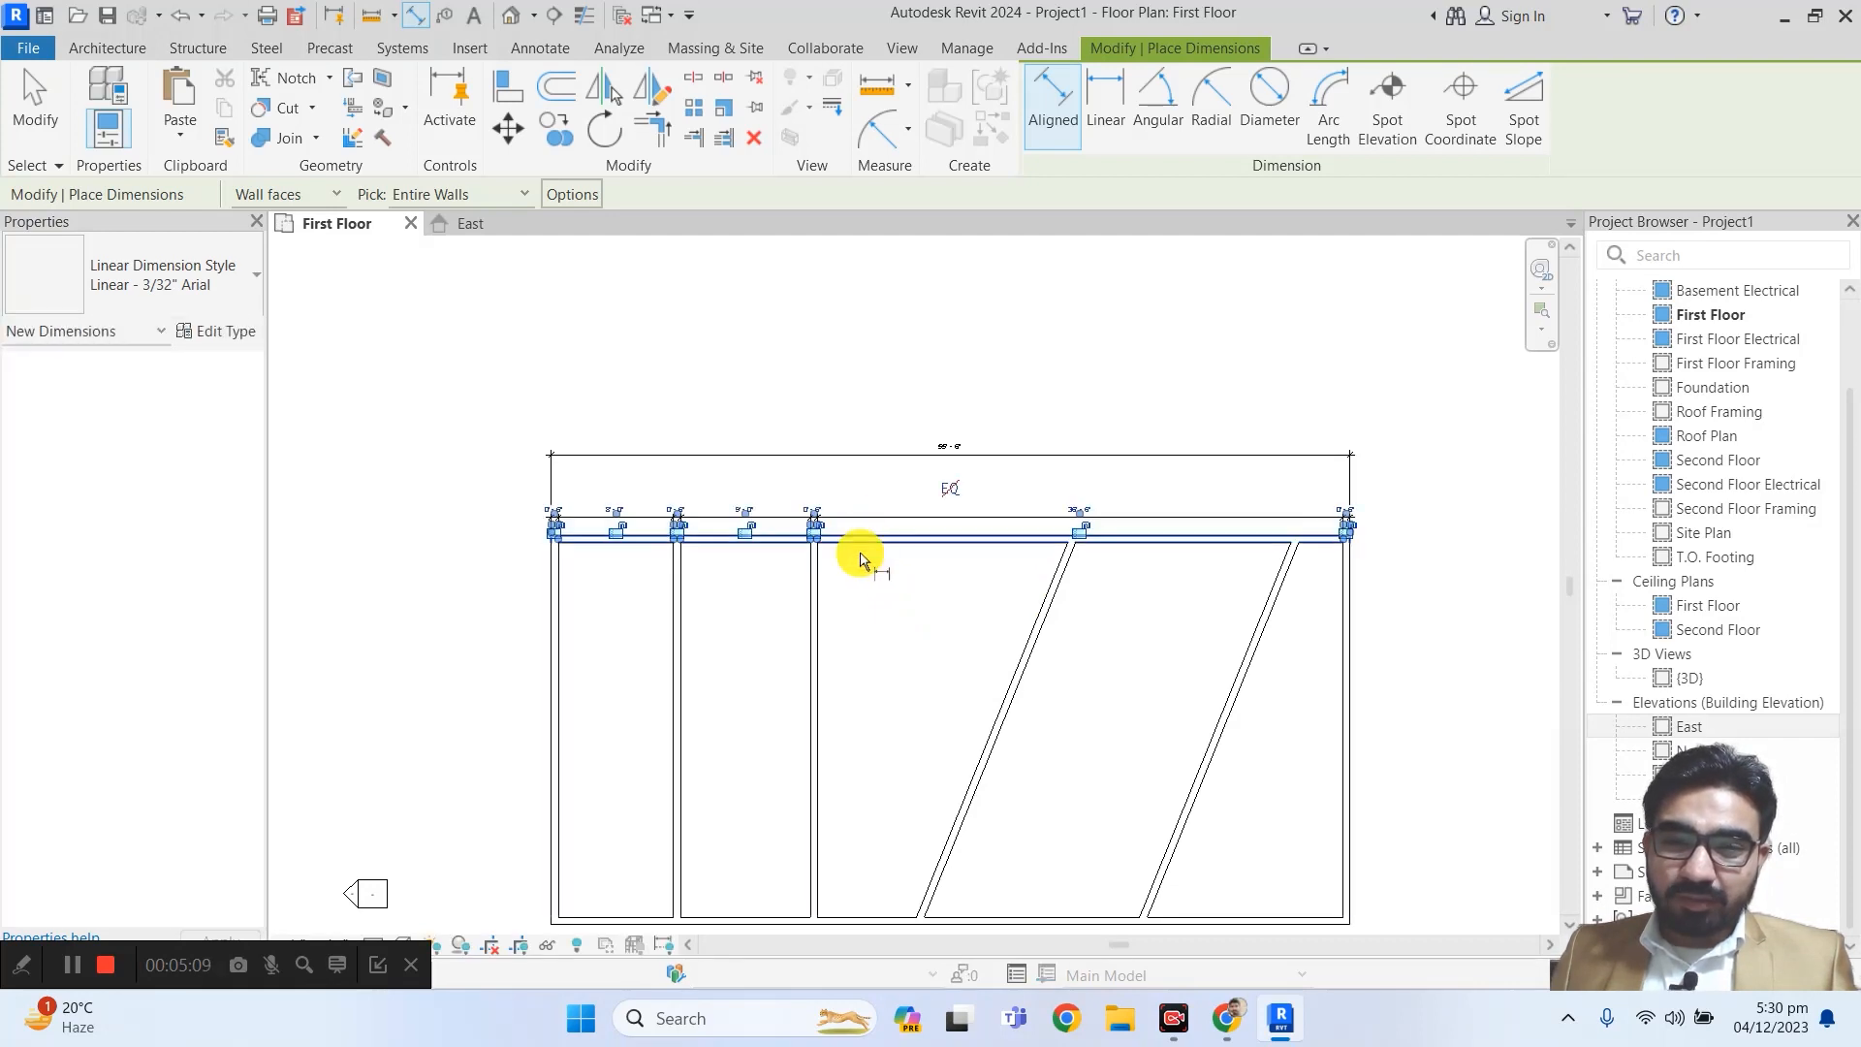
- Examine the segmented dimension string along the upper wall and how it references the intersecting partitions
scroll(864, 582, up, 2)
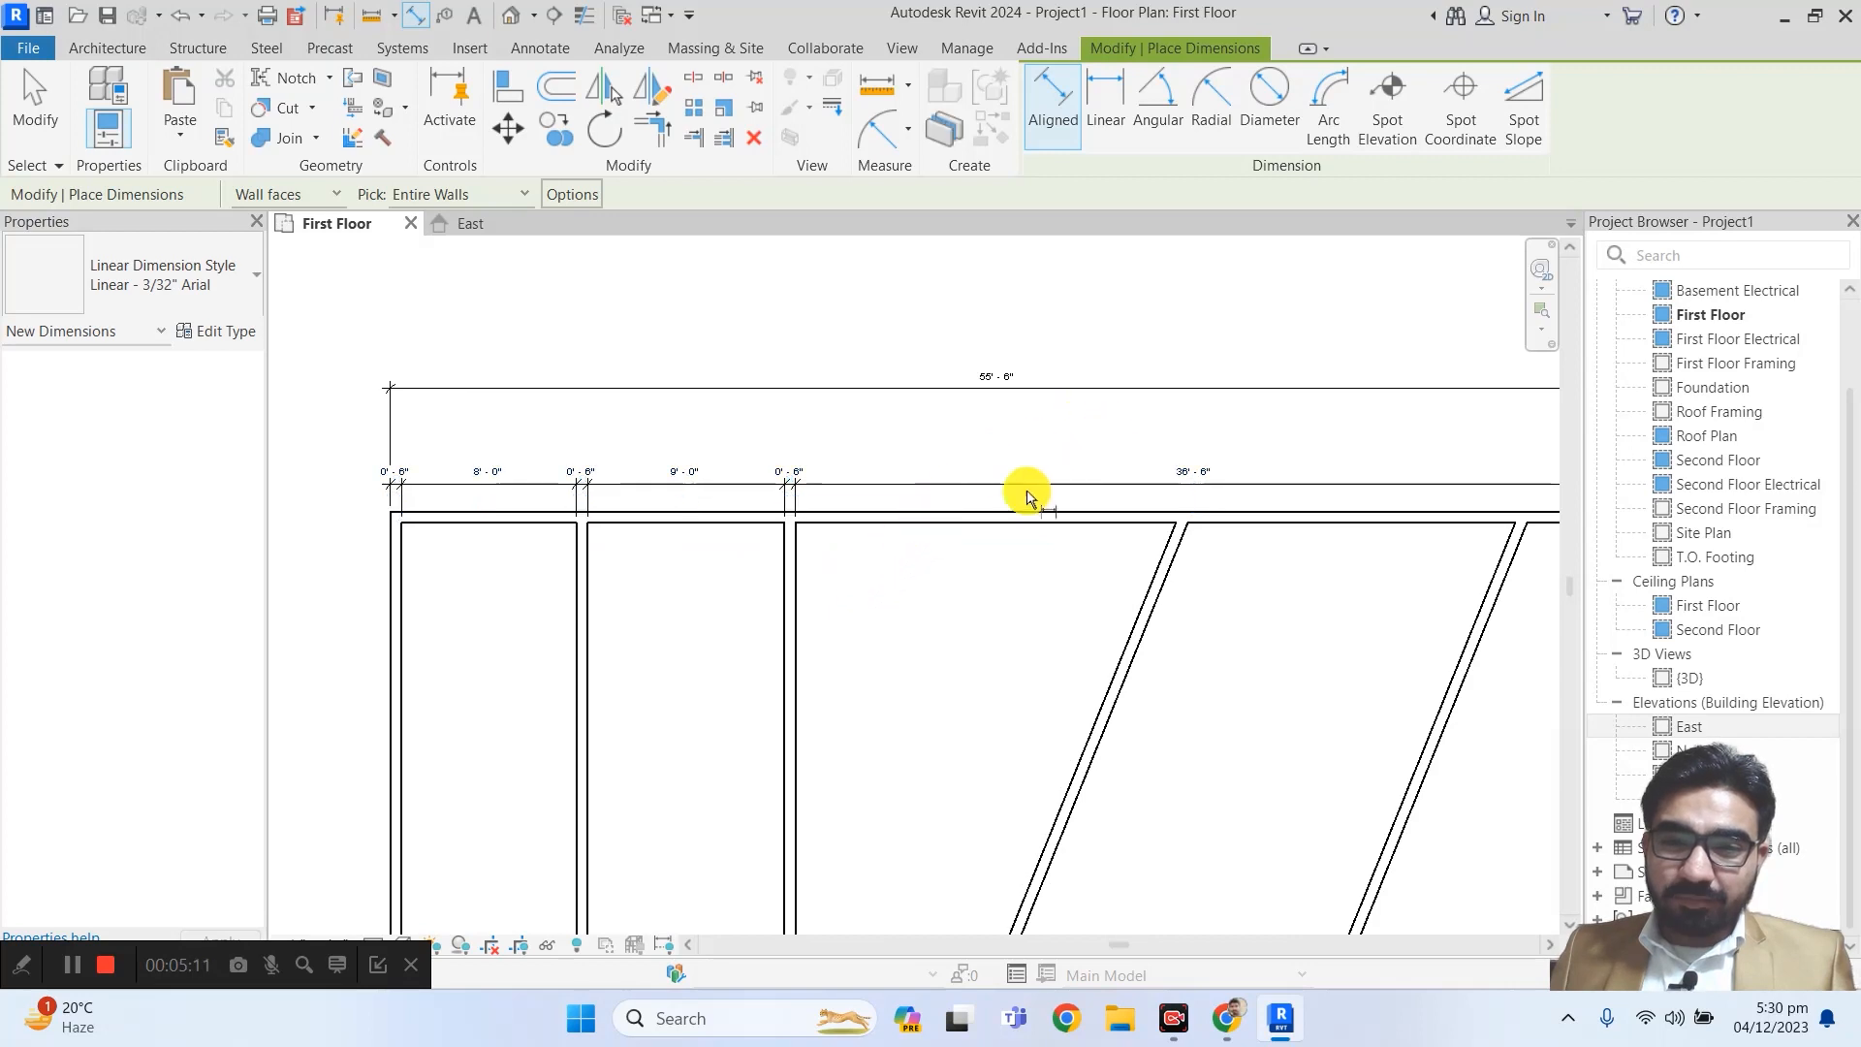
scroll(922, 502, up, 1)
scroll(939, 472, down, 3)
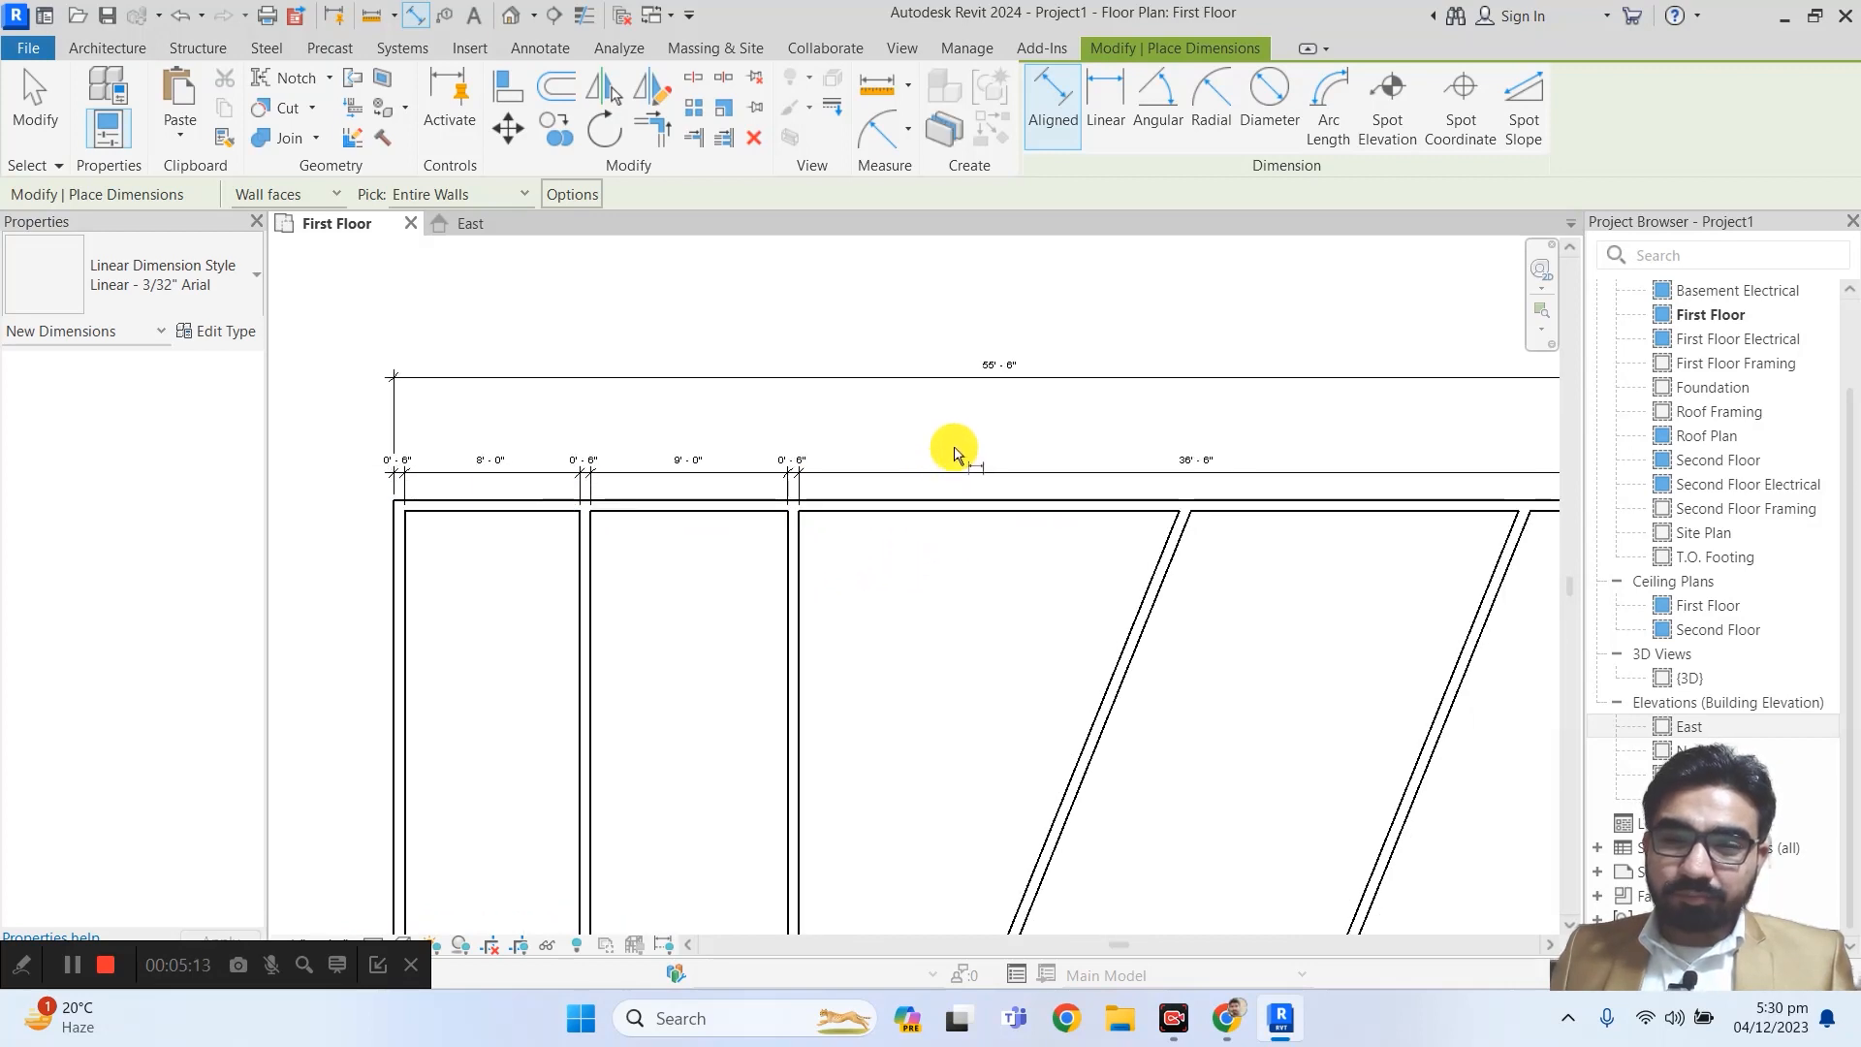
scroll(814, 555, down, 1)
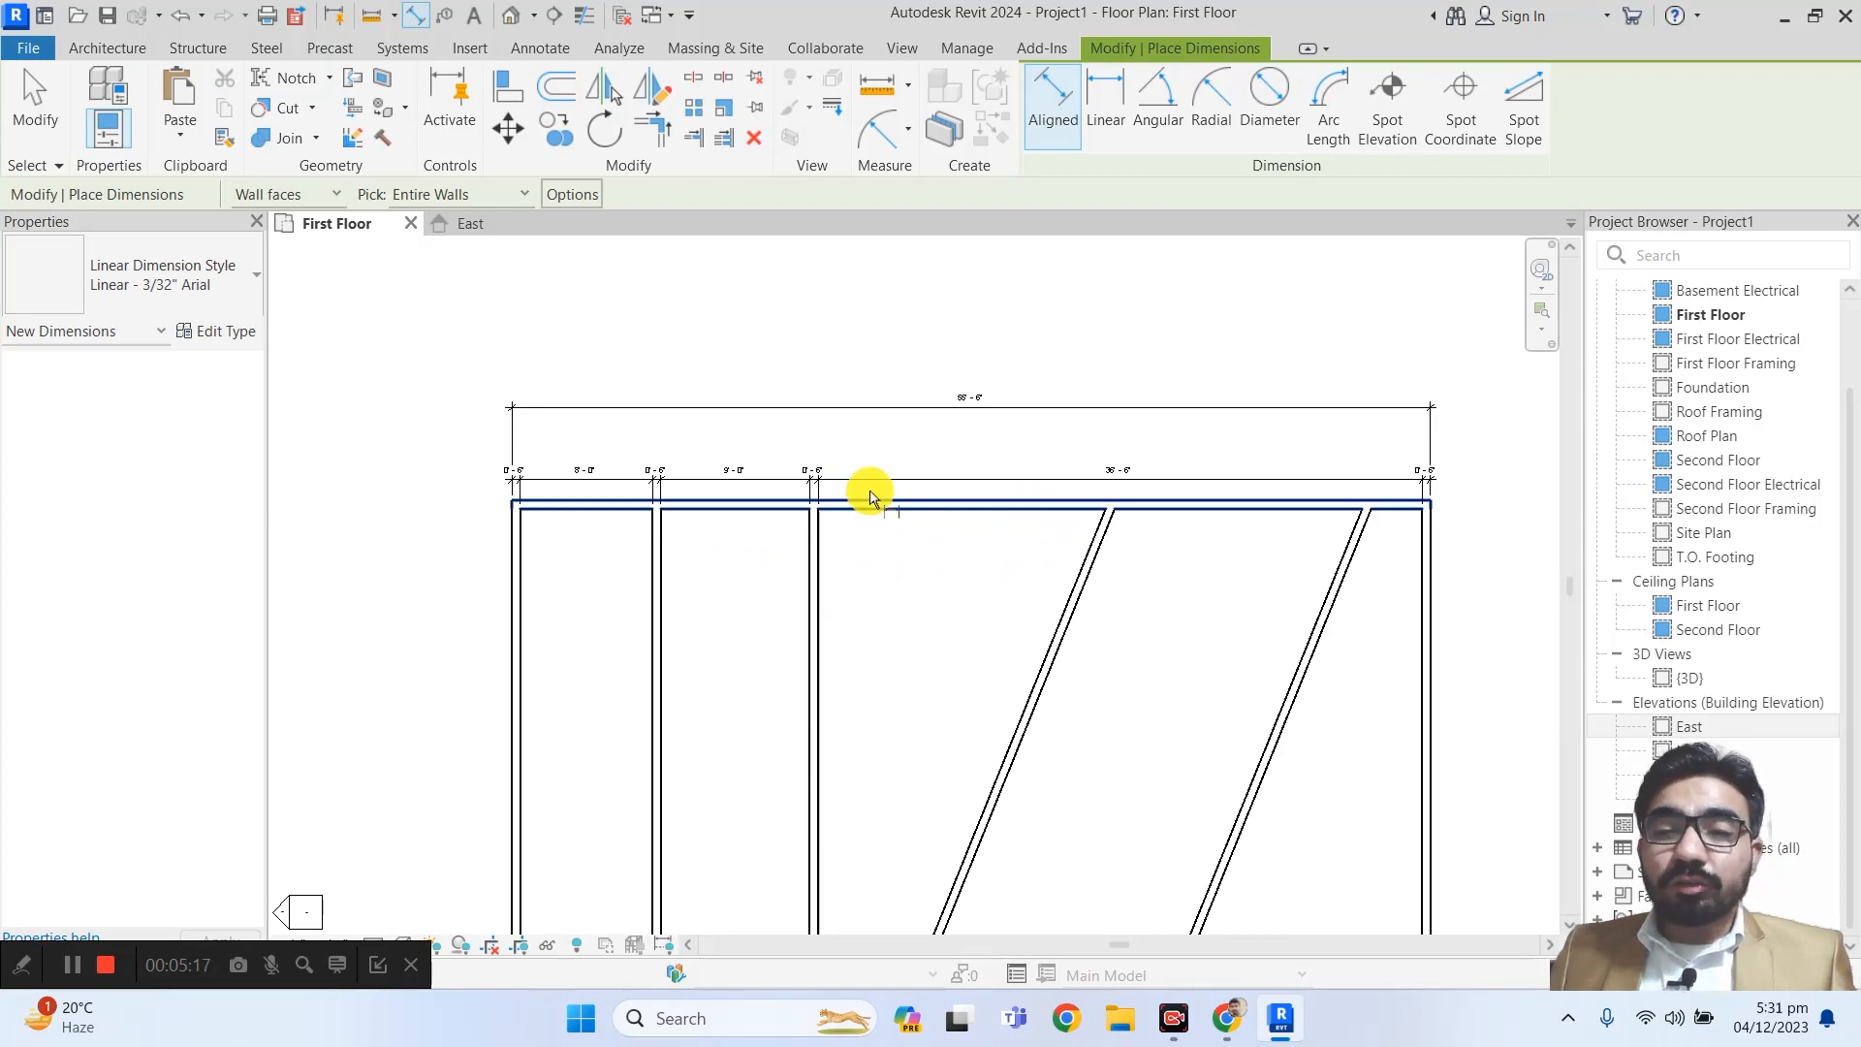
middle_drag(865, 581, 827, 453)
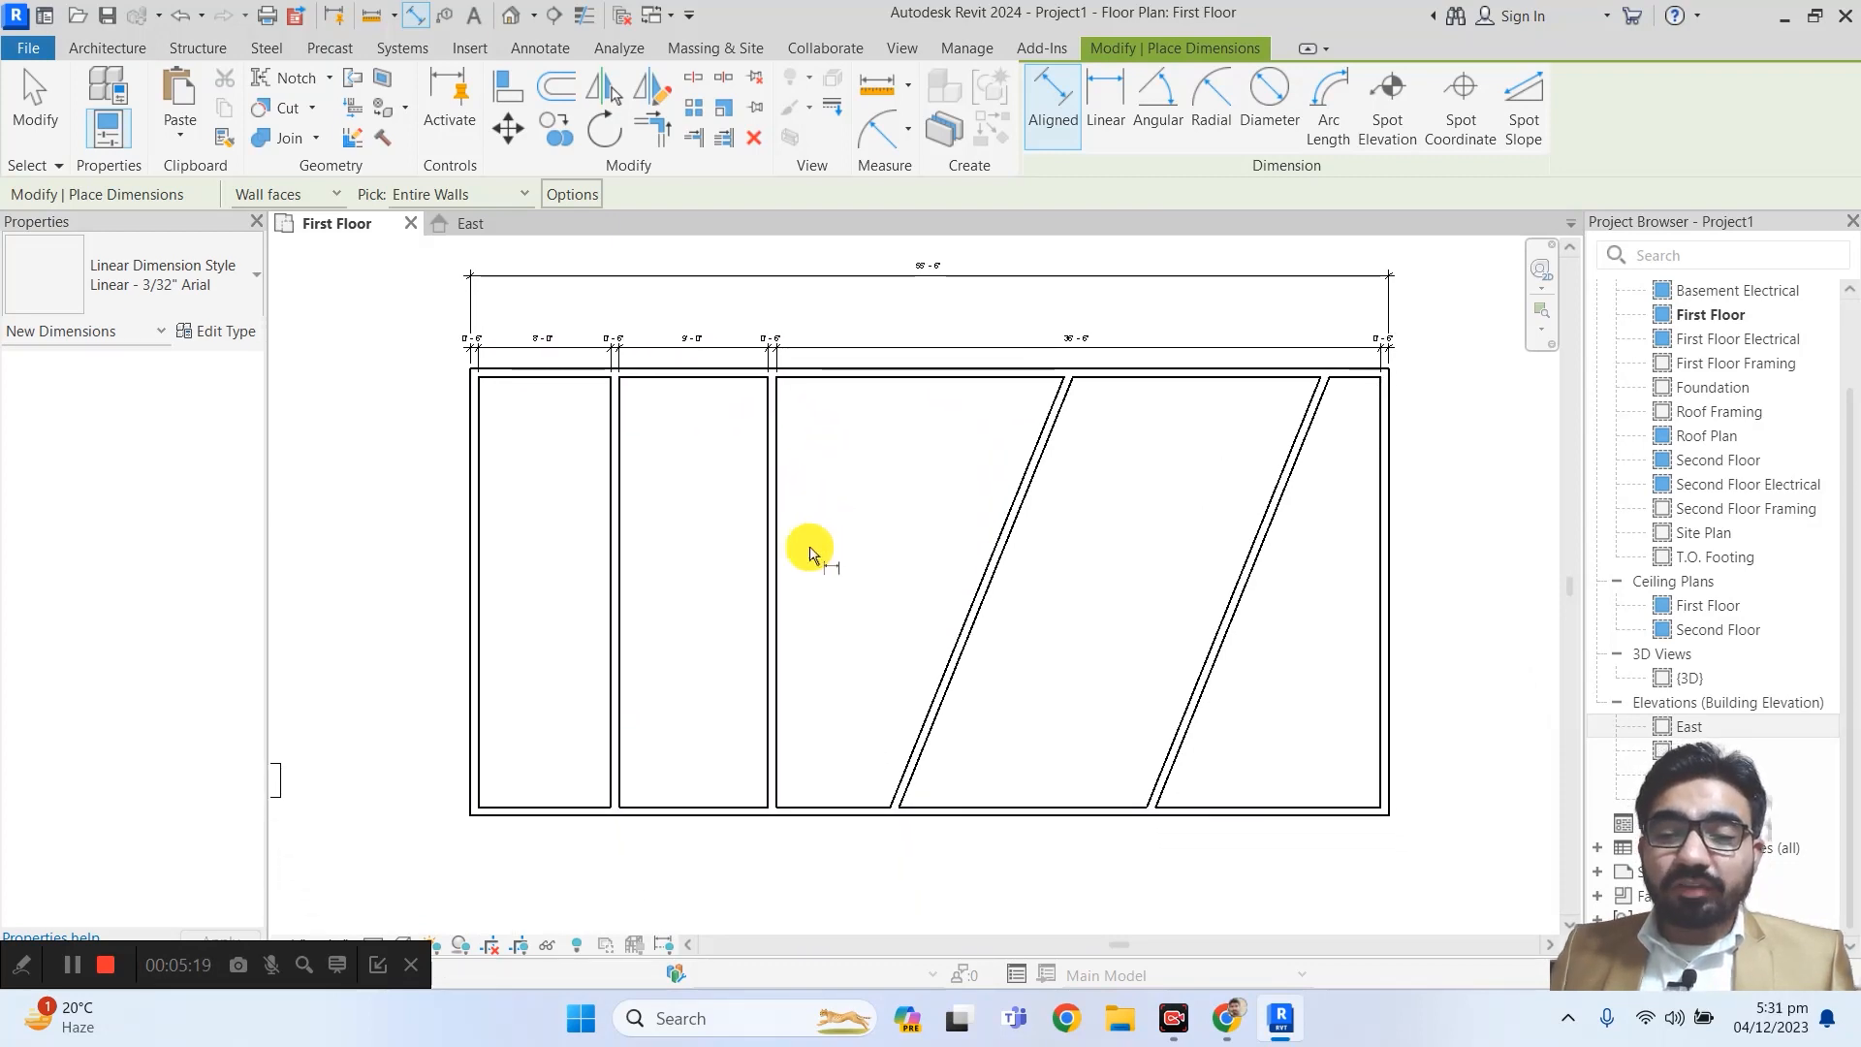
scroll(611, 336, up, 2)
scroll(611, 336, down, 2)
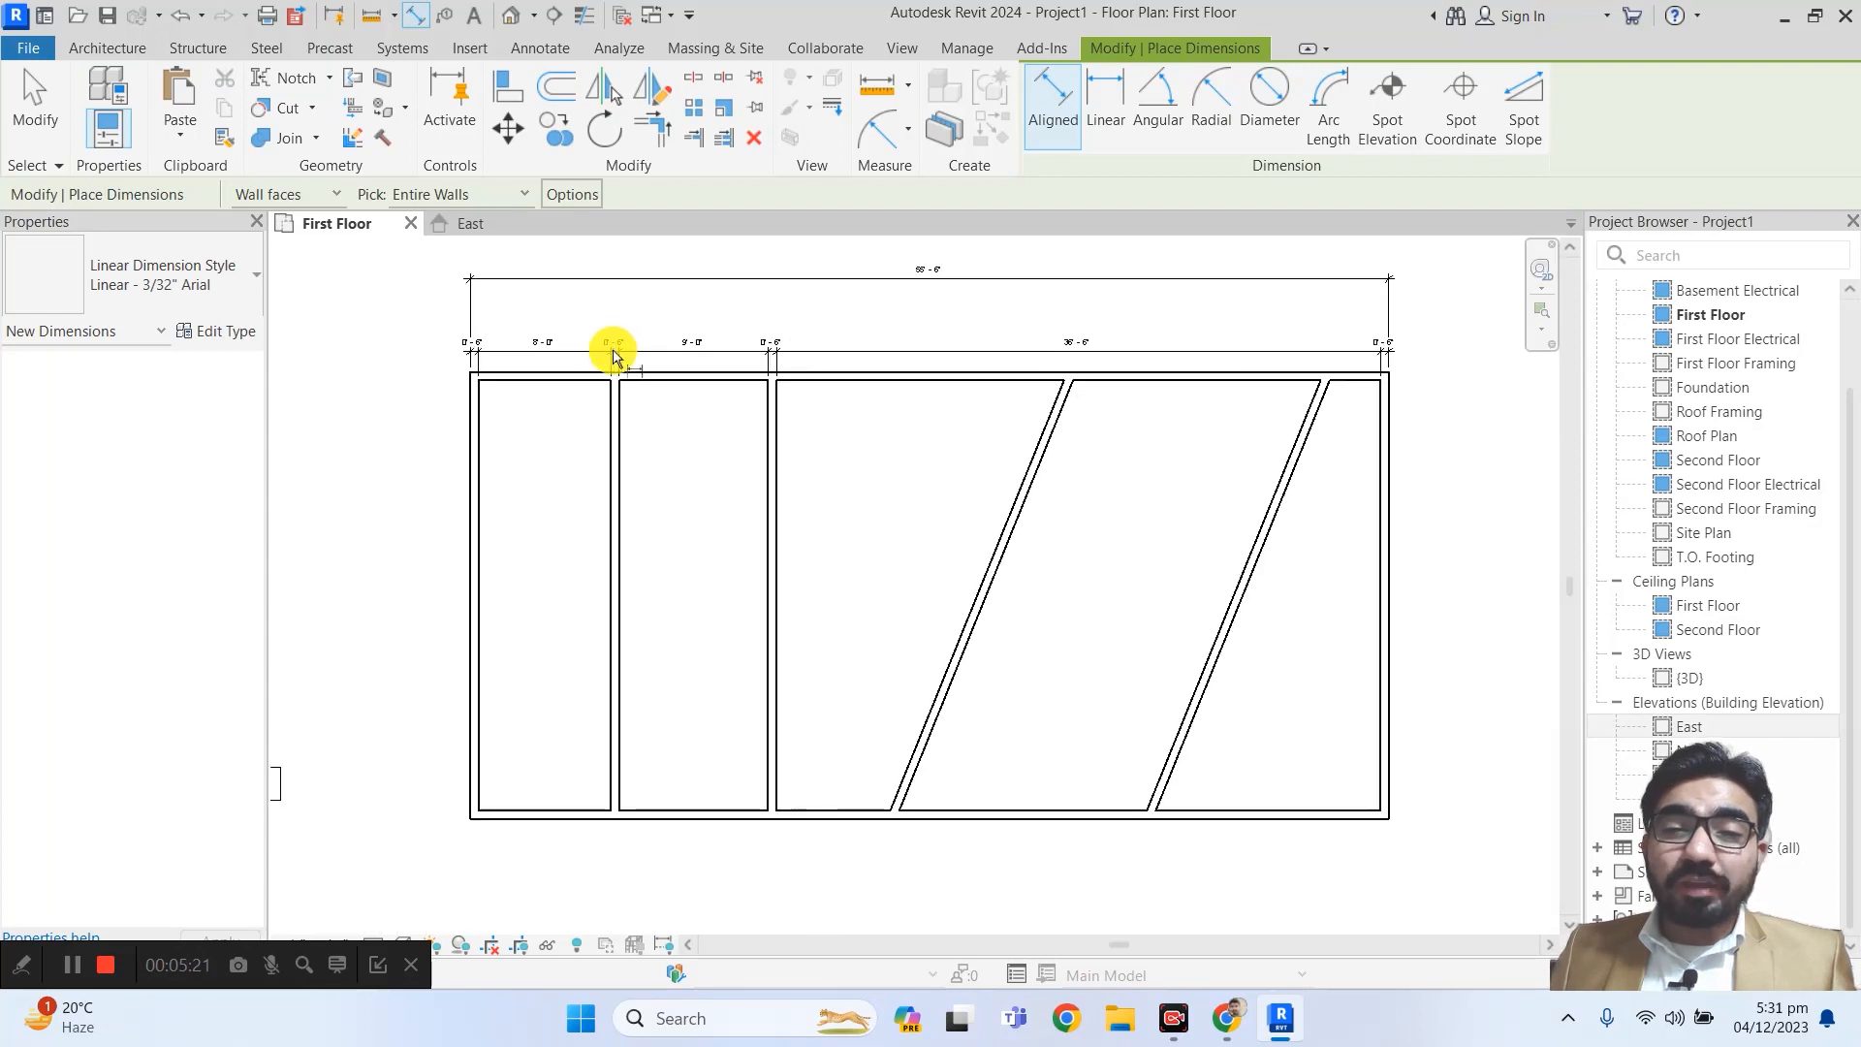
middle_drag(843, 419, 857, 531)
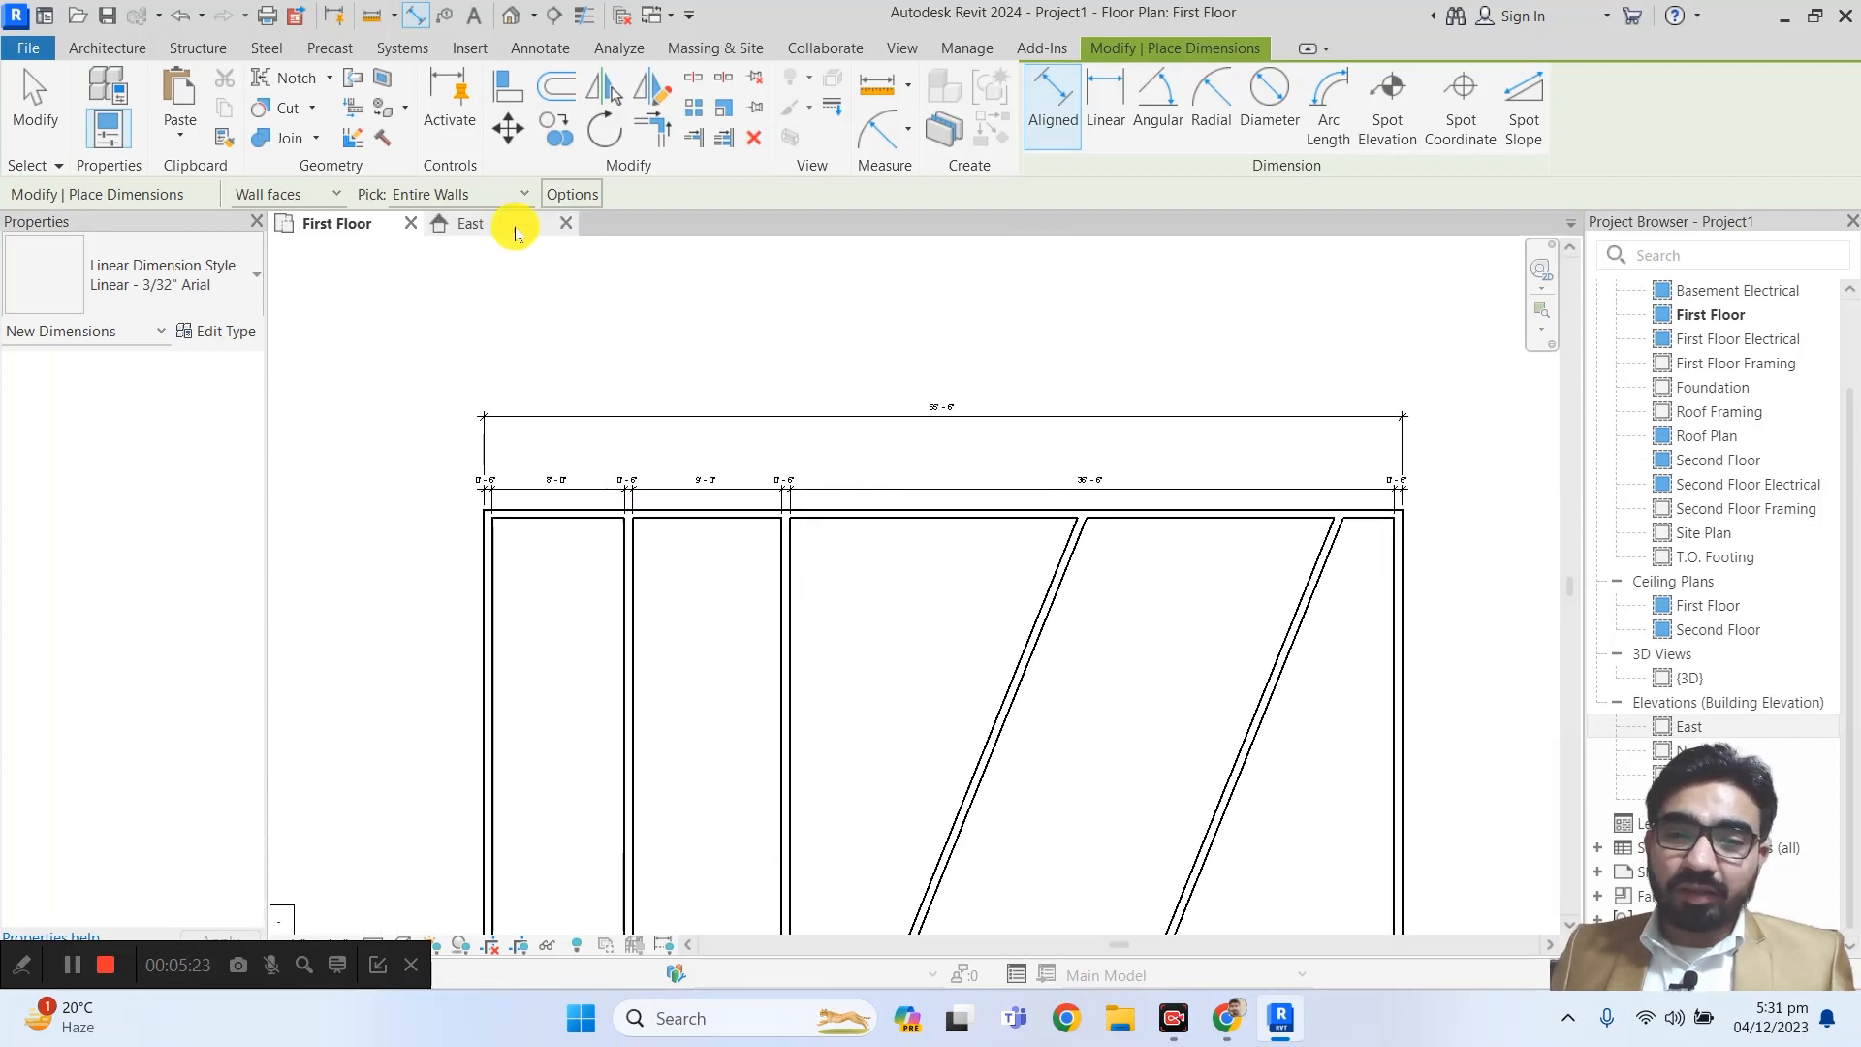
- Set the automatic dimension references to Intersecting Grids only and try to dimension grid line 11
click(574, 195)
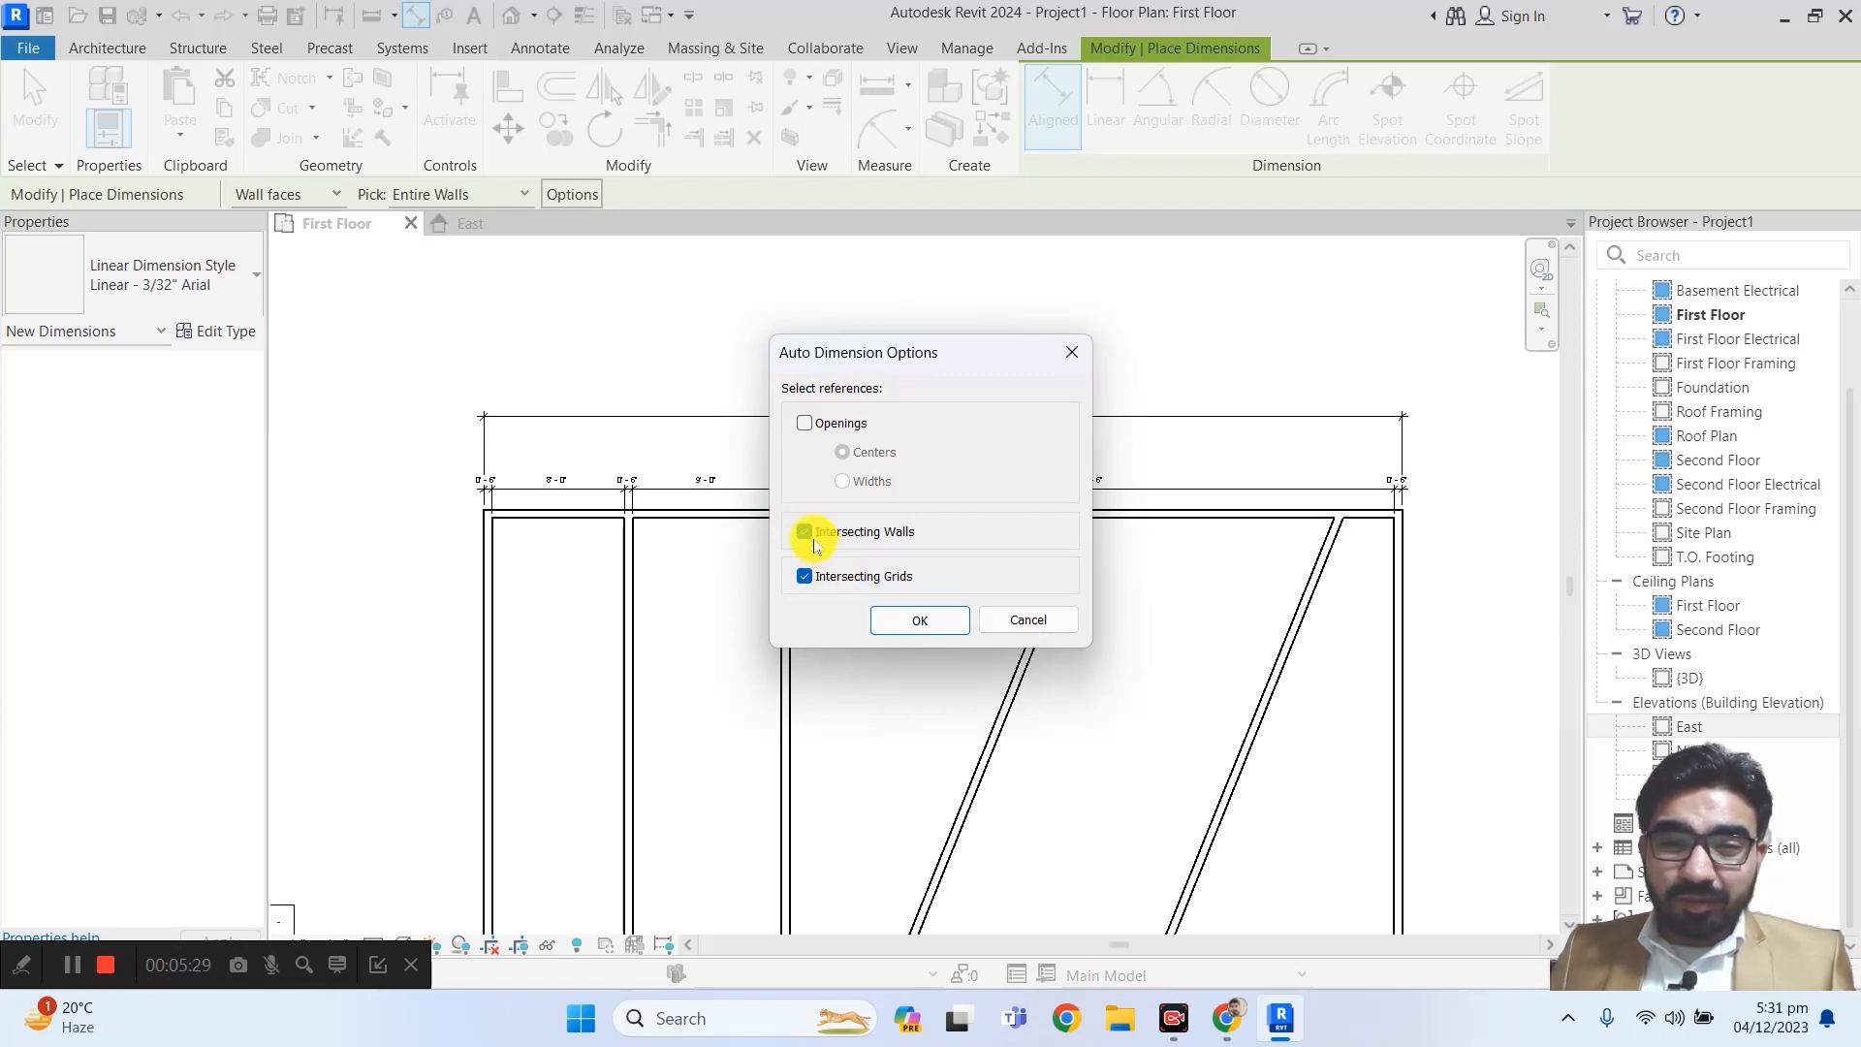
click(919, 621)
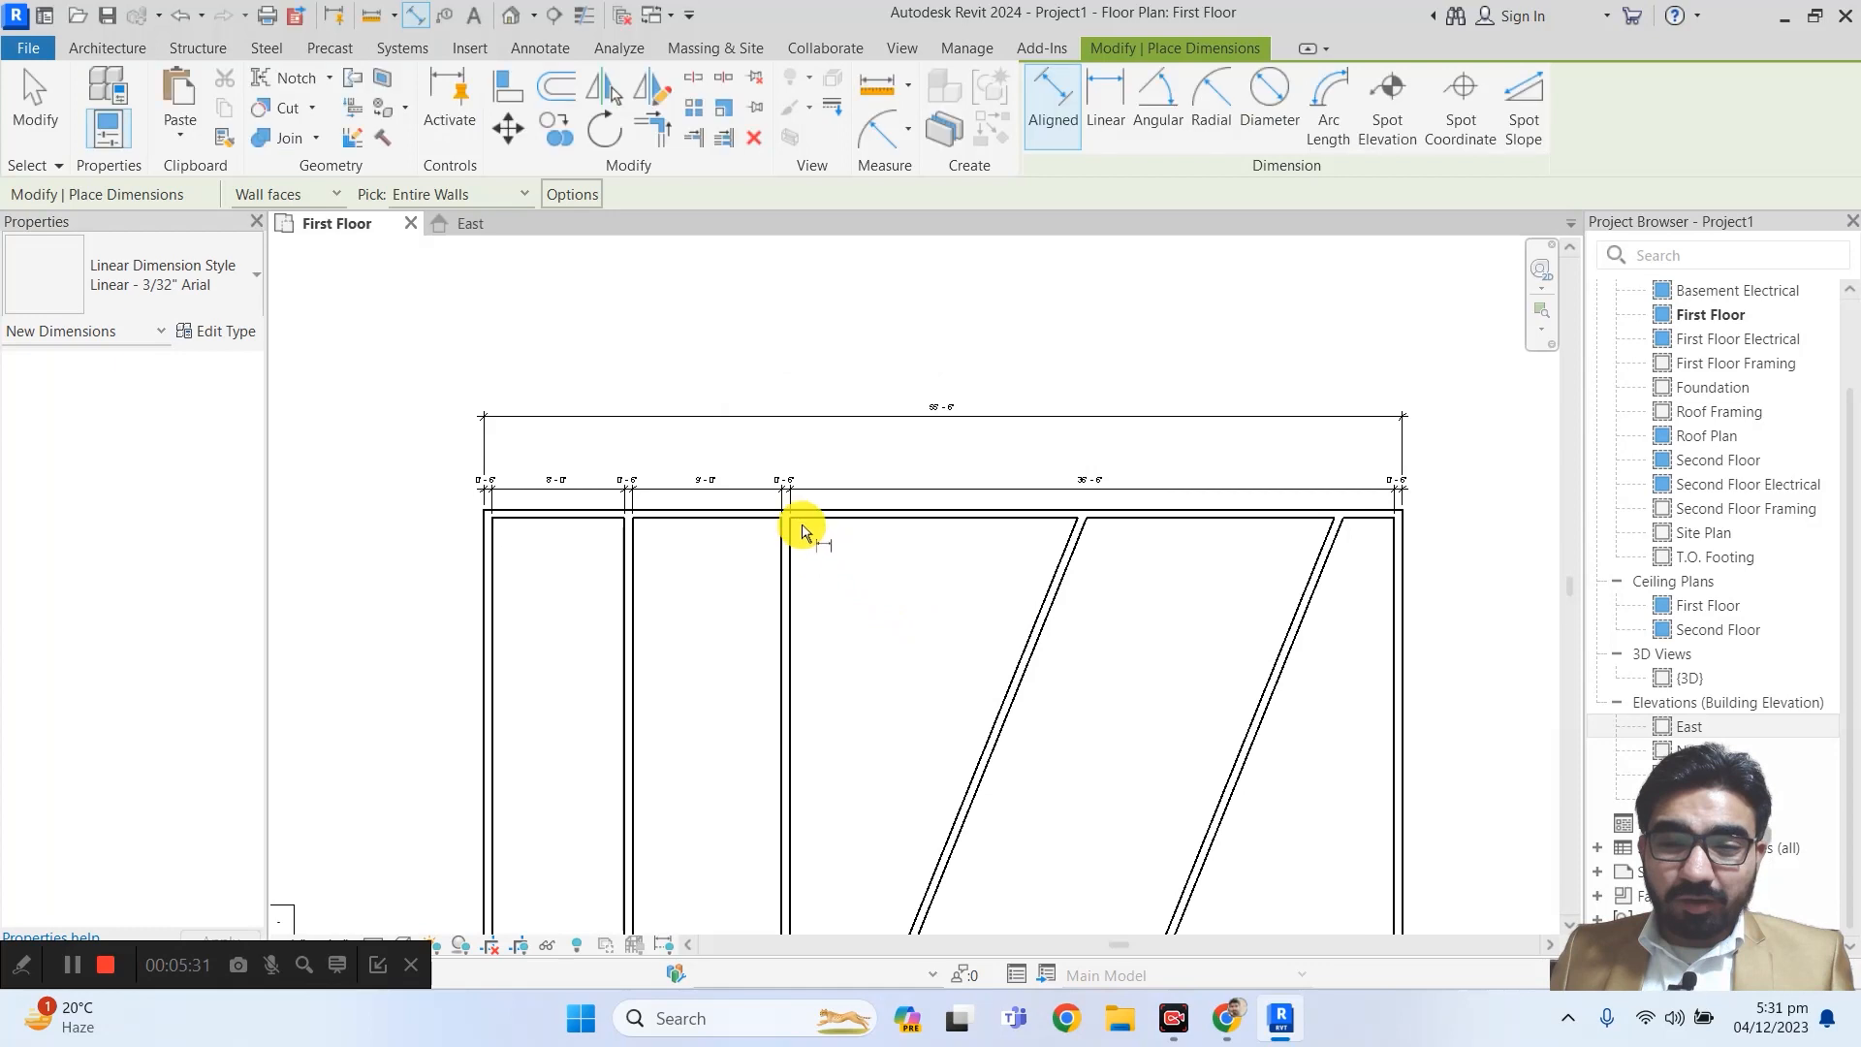
scroll(811, 520, down, 5)
scroll(1388, 670, up, 4)
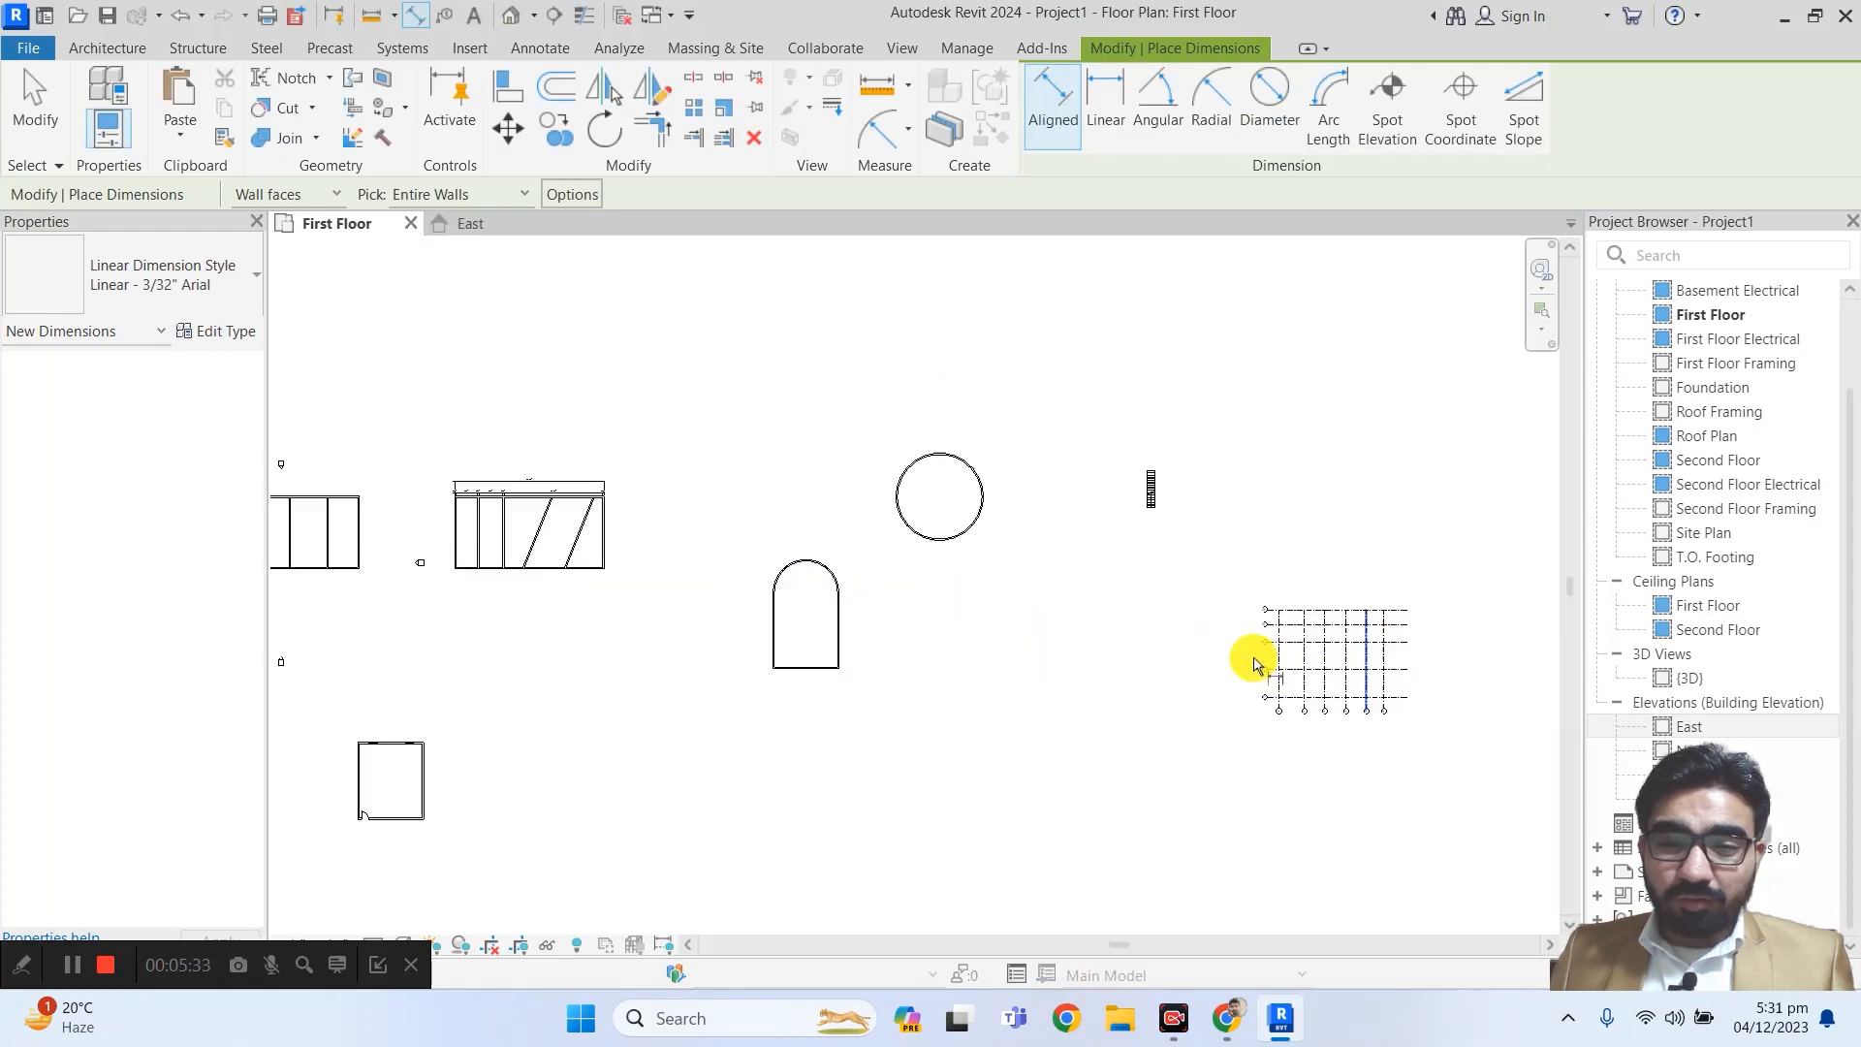
middle_drag(1147, 634, 553, 600)
scroll(779, 579, up, 3)
scroll(778, 582, up, 2)
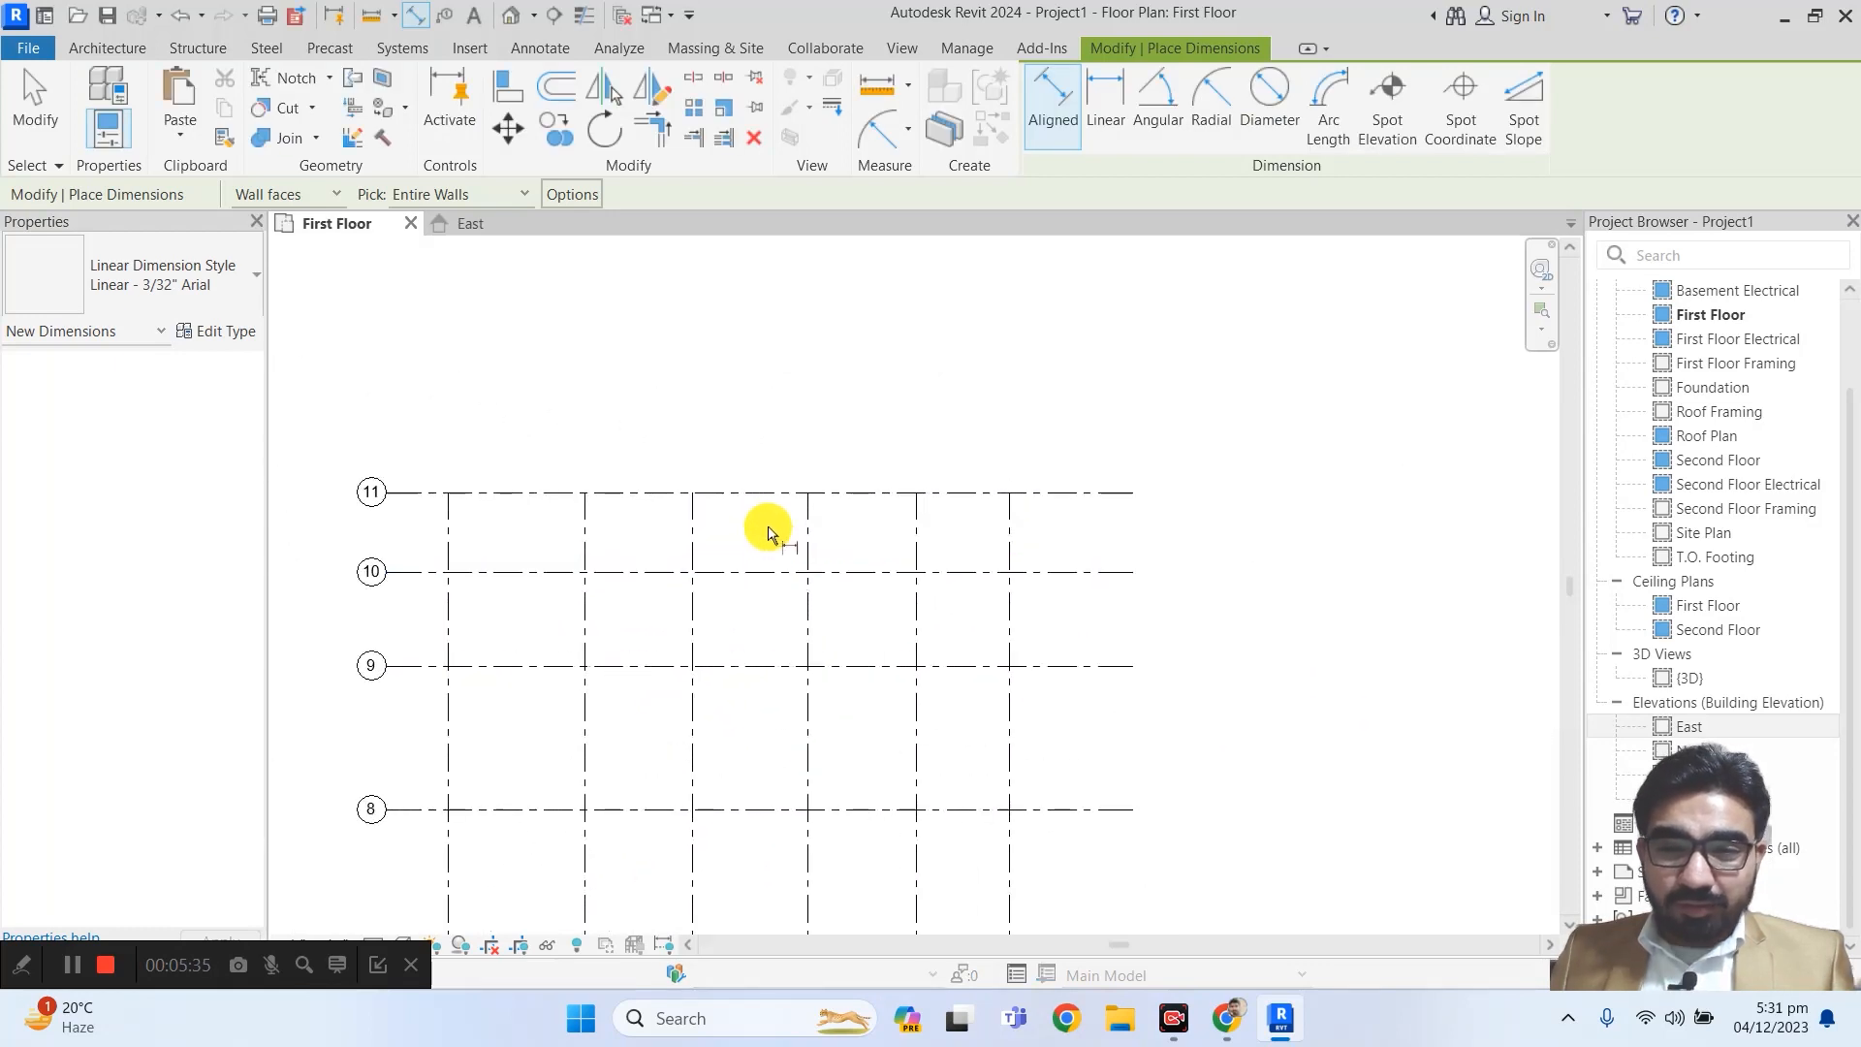
click(757, 498)
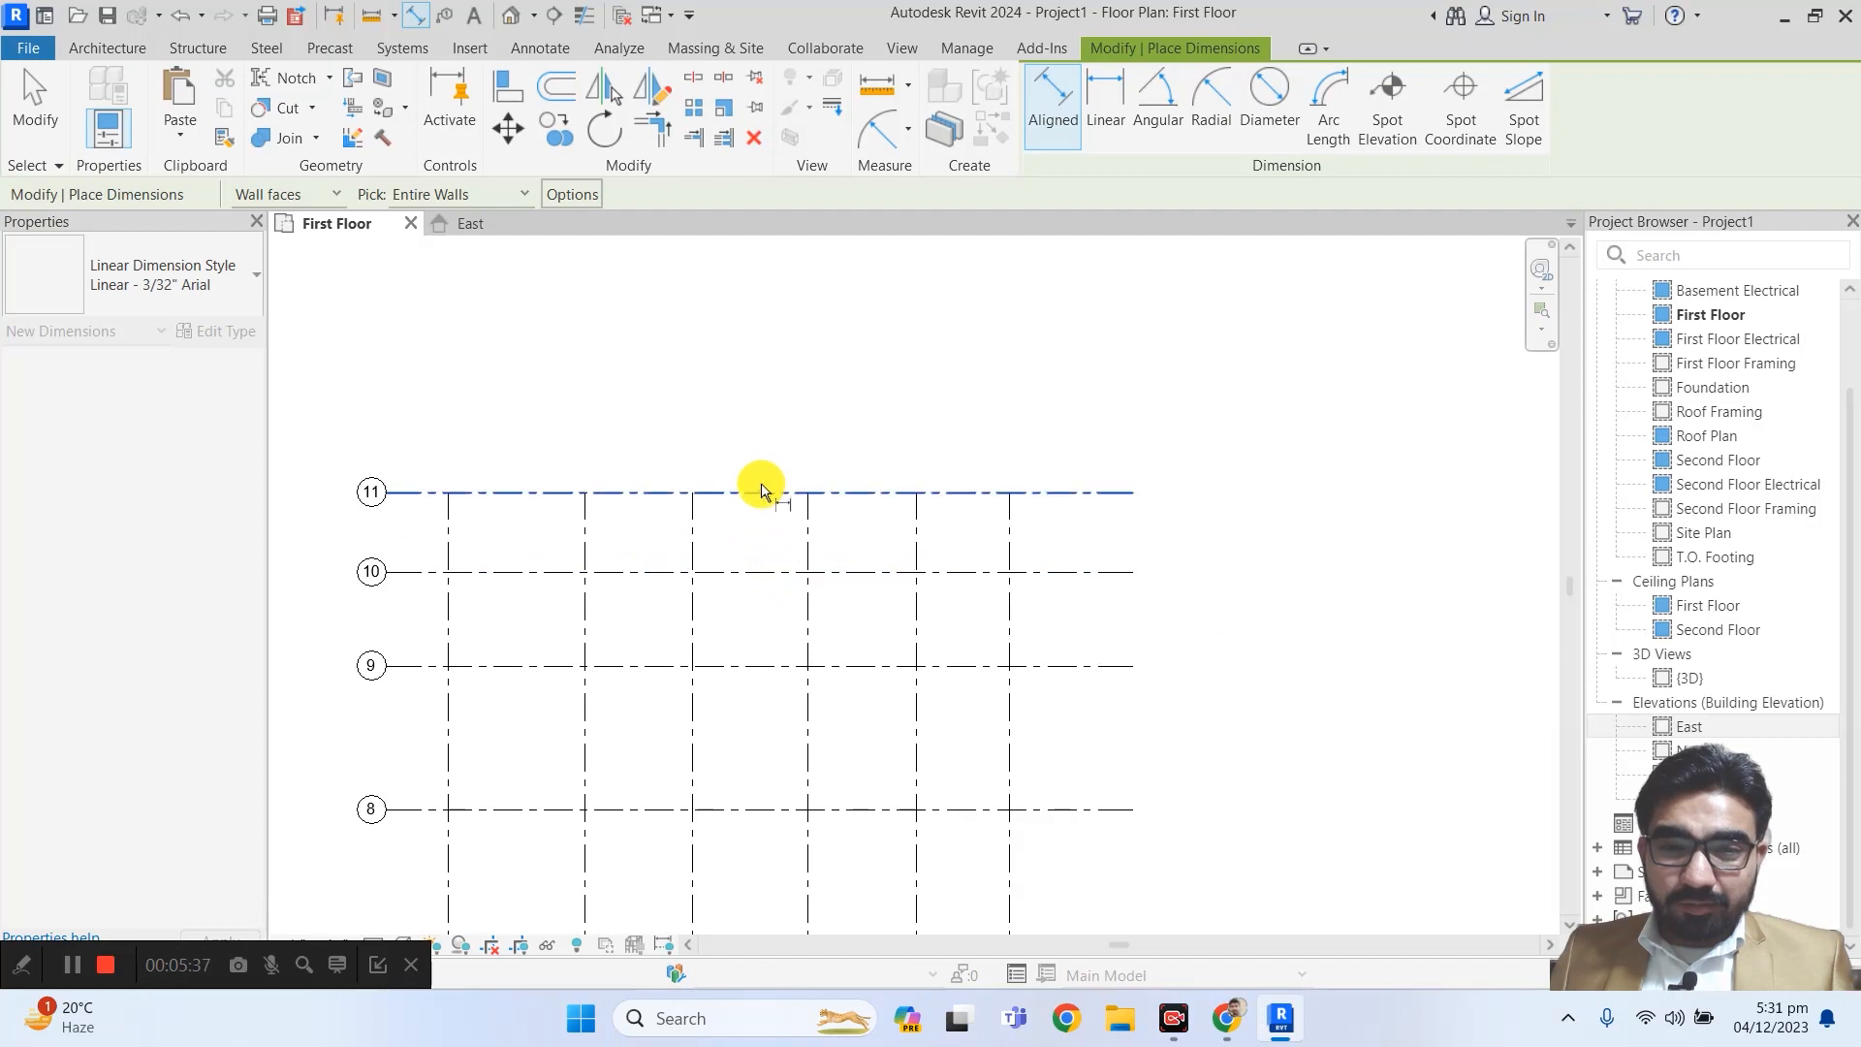
key(Escape)
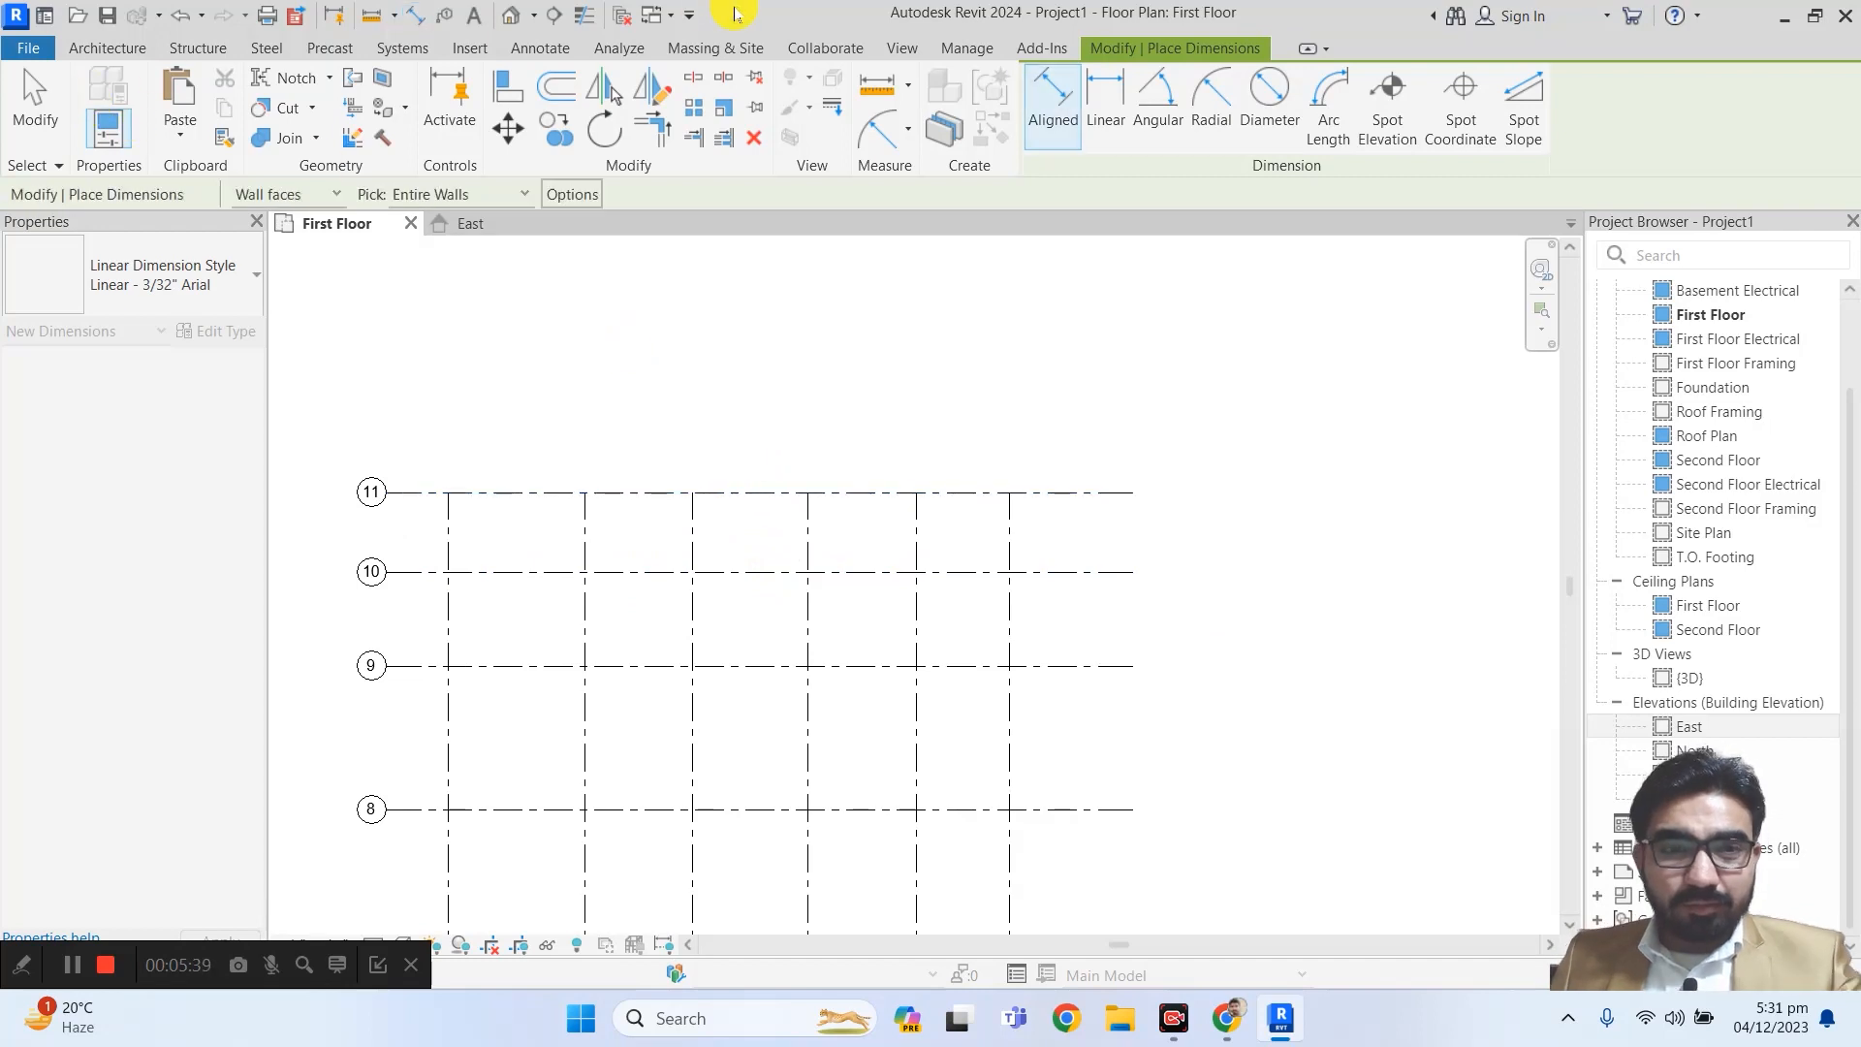
- Set the Aligned dimension to wall centerlines and entire walls, with Intersecting Grids as the only automatic reference
click(1066, 115)
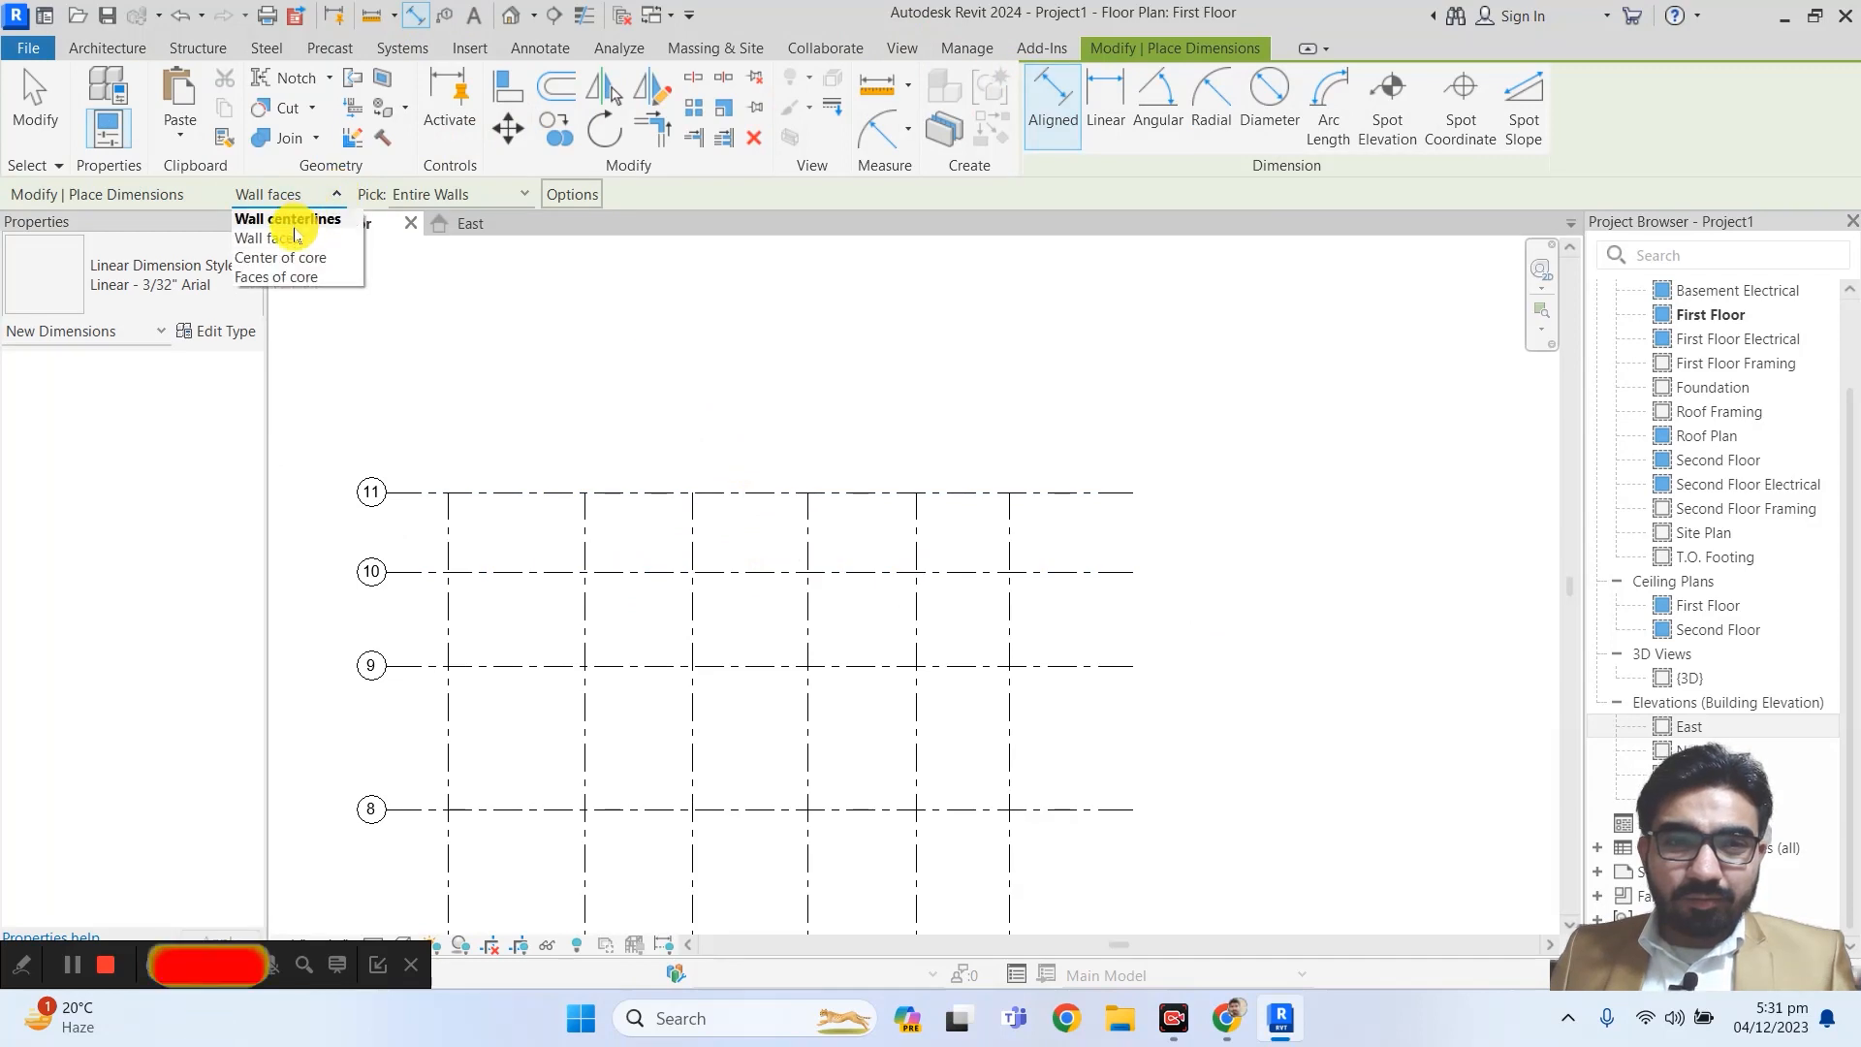
click(286, 220)
click(462, 196)
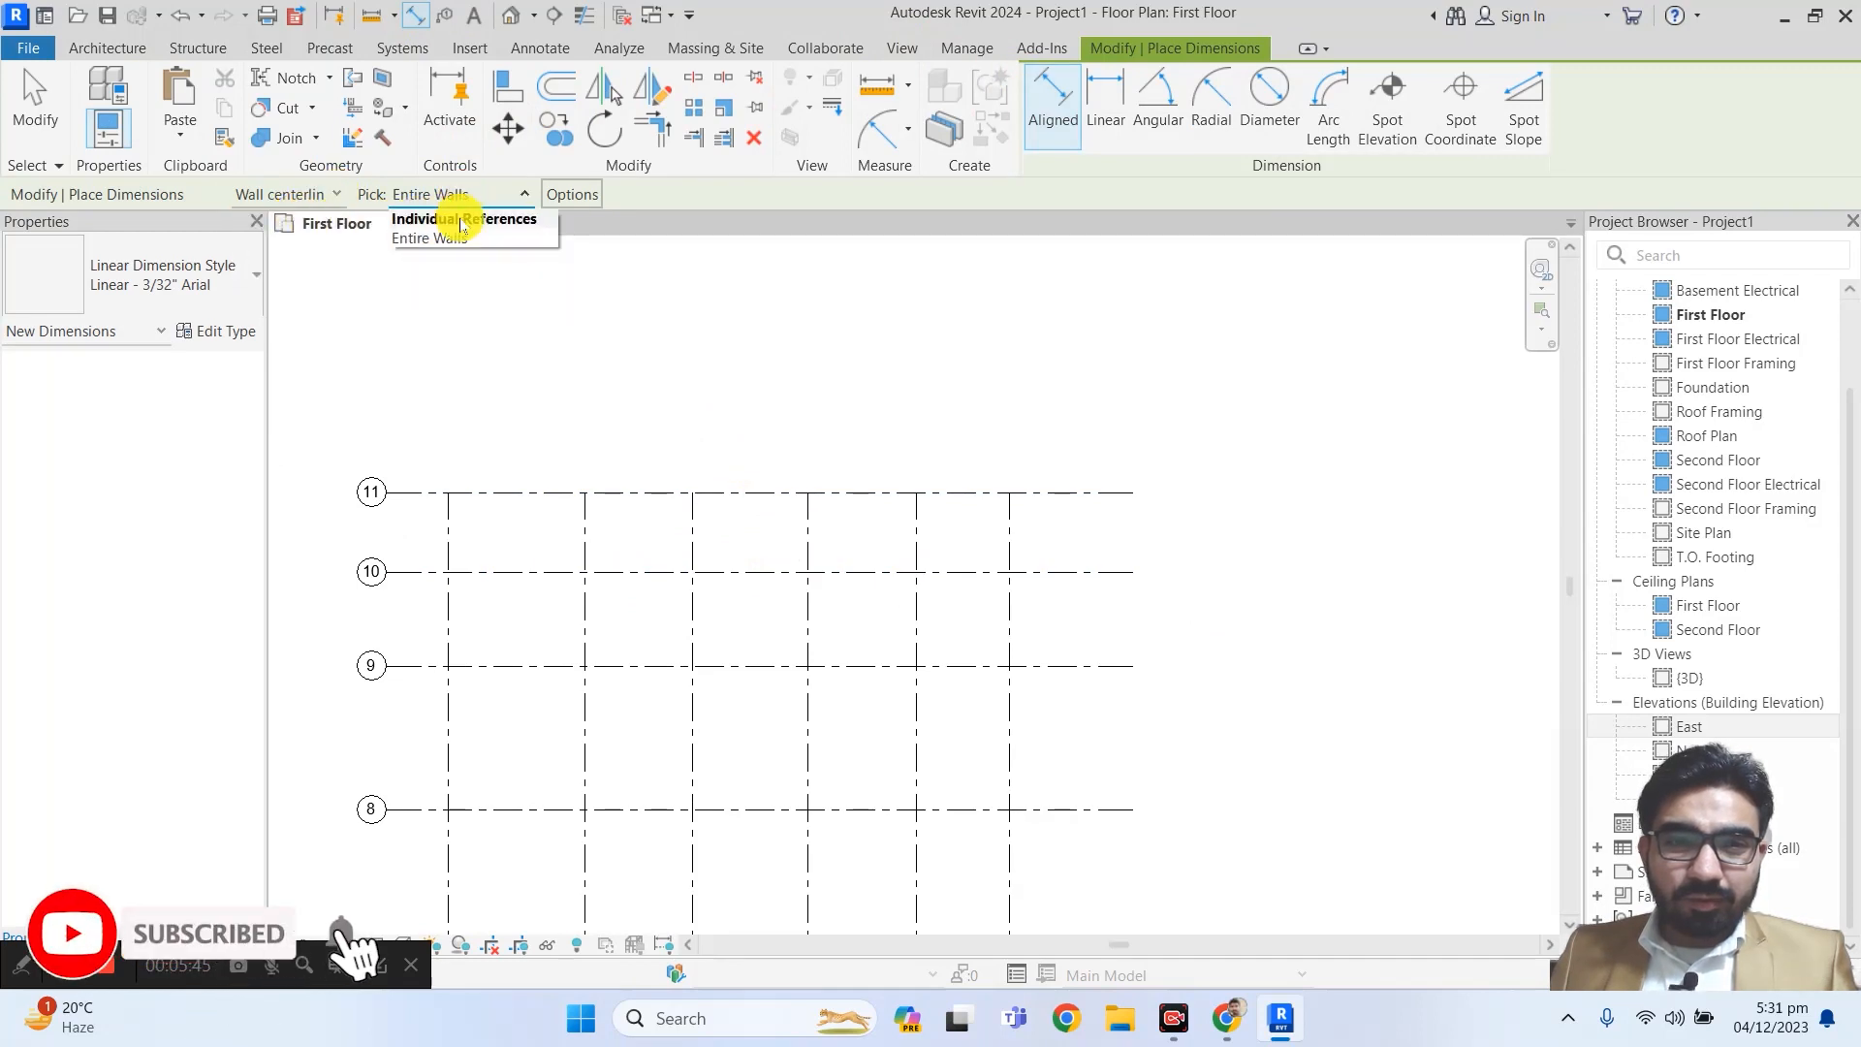
click(442, 235)
click(567, 197)
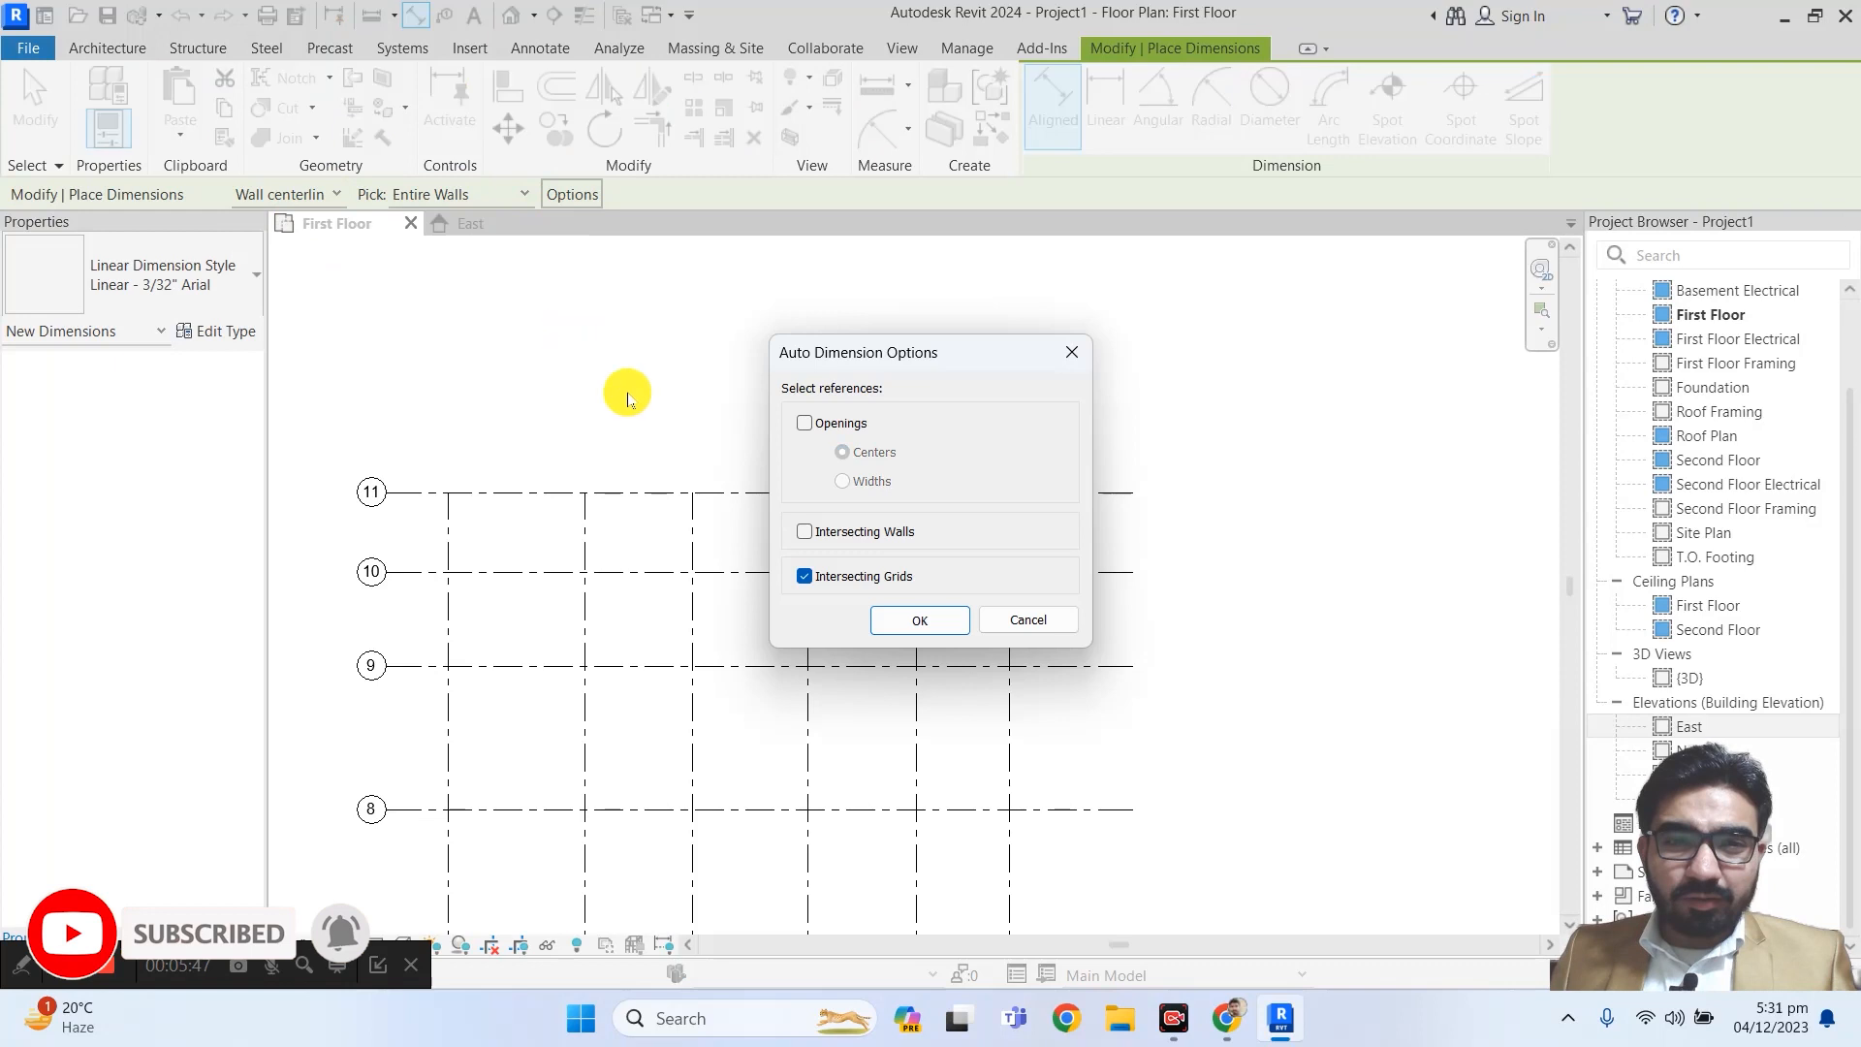
click(895, 624)
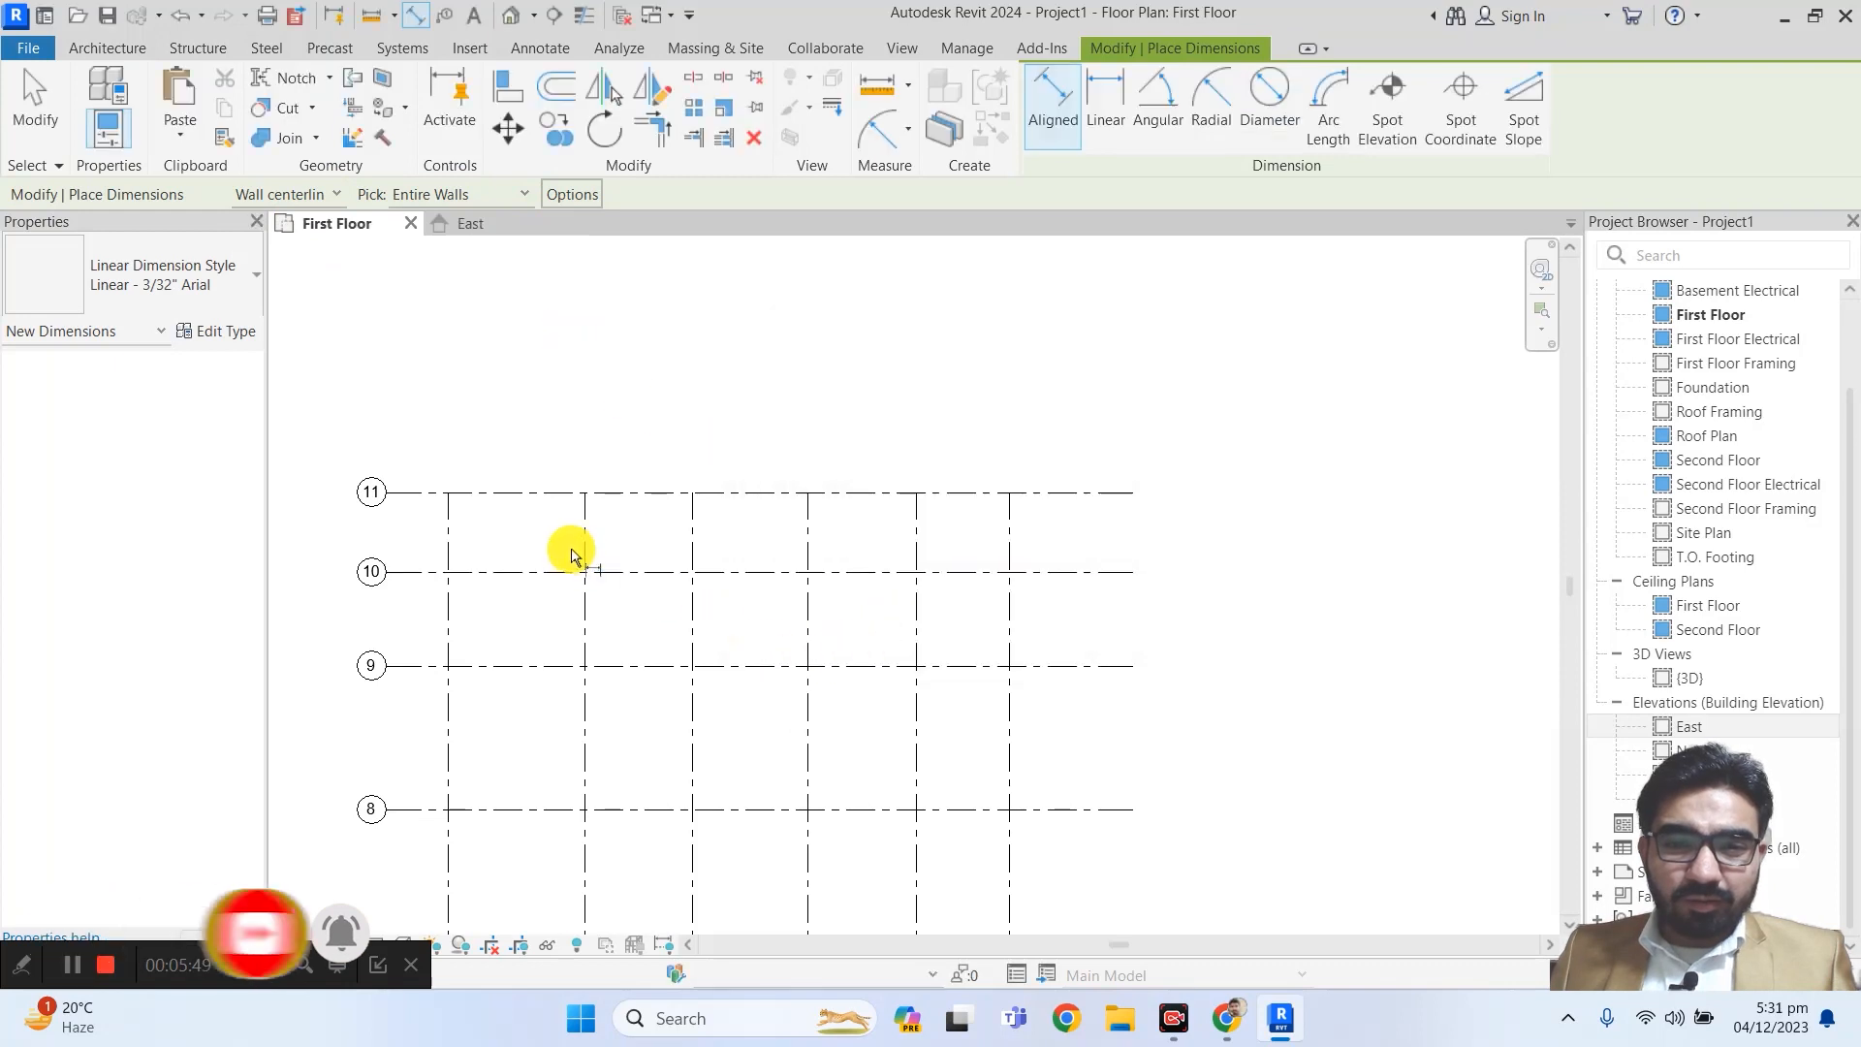
- Dimension the spacing between the six vertical grid lines in one continuous string, placed just above grid line 11
click(633, 572)
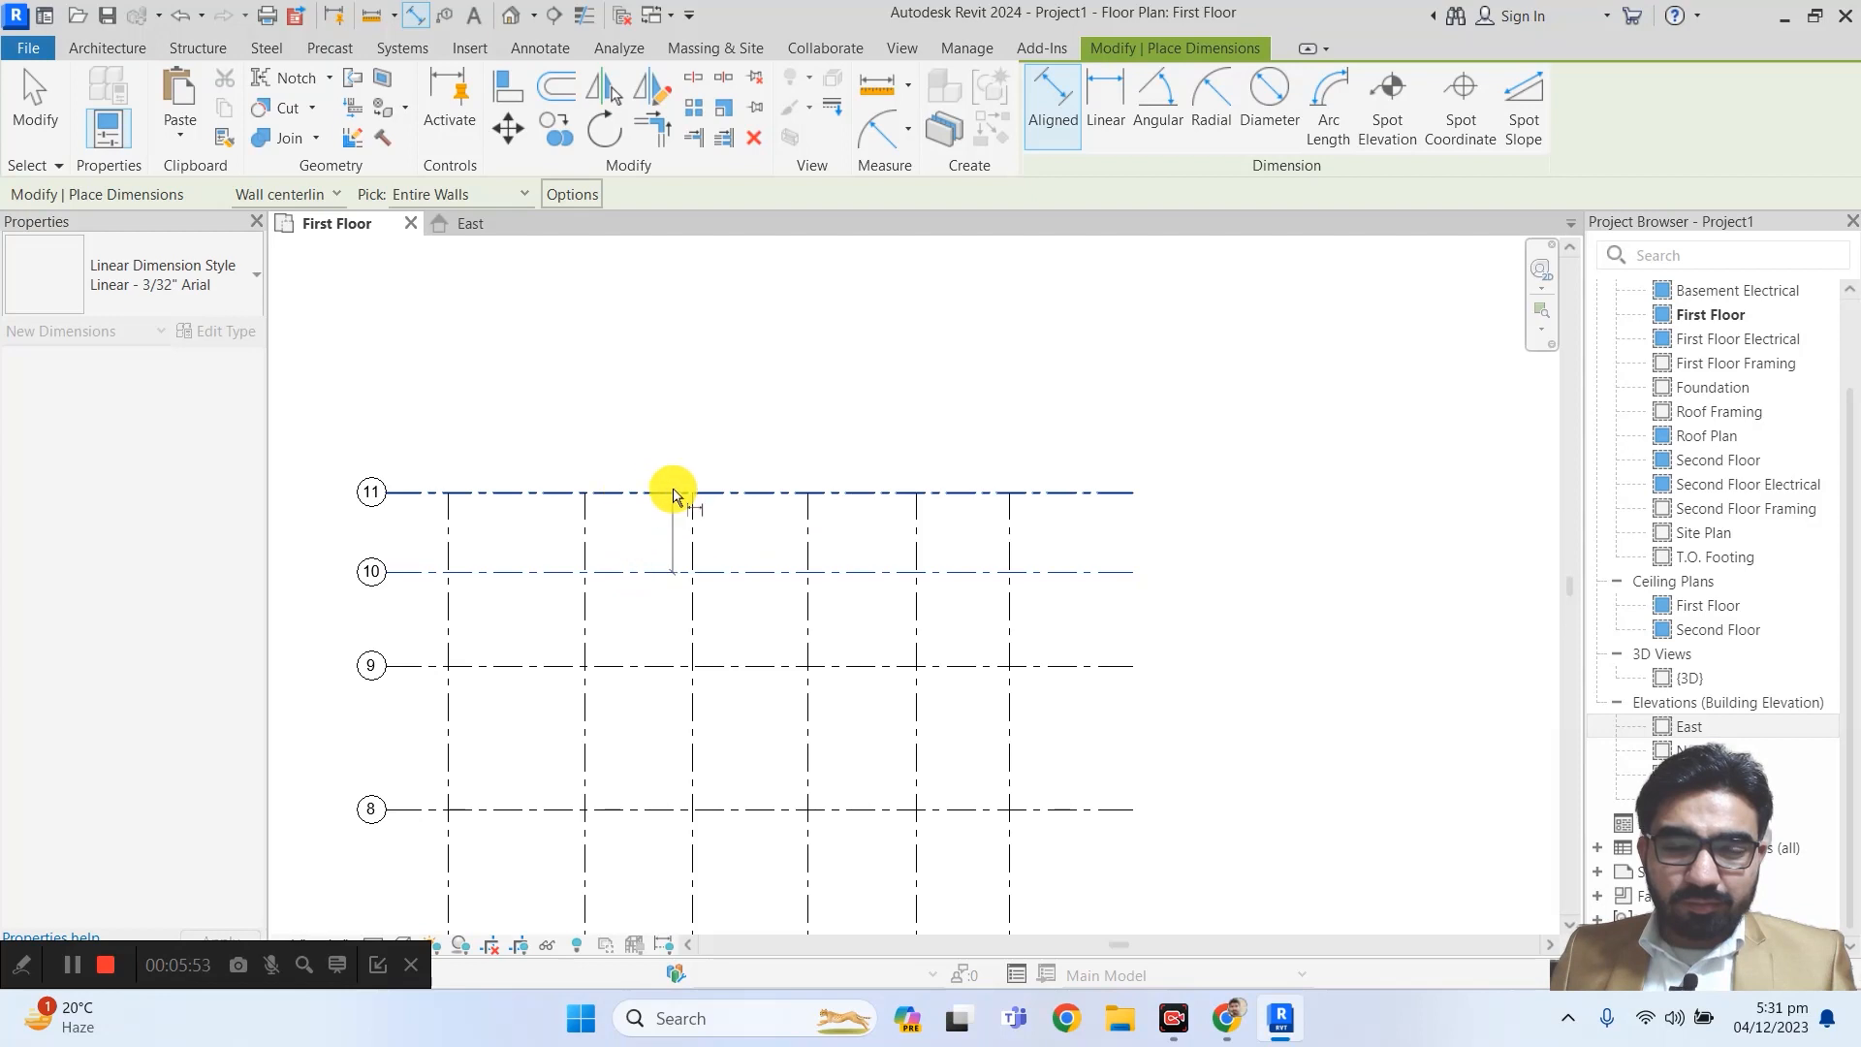
key(Escape)
click(448, 532)
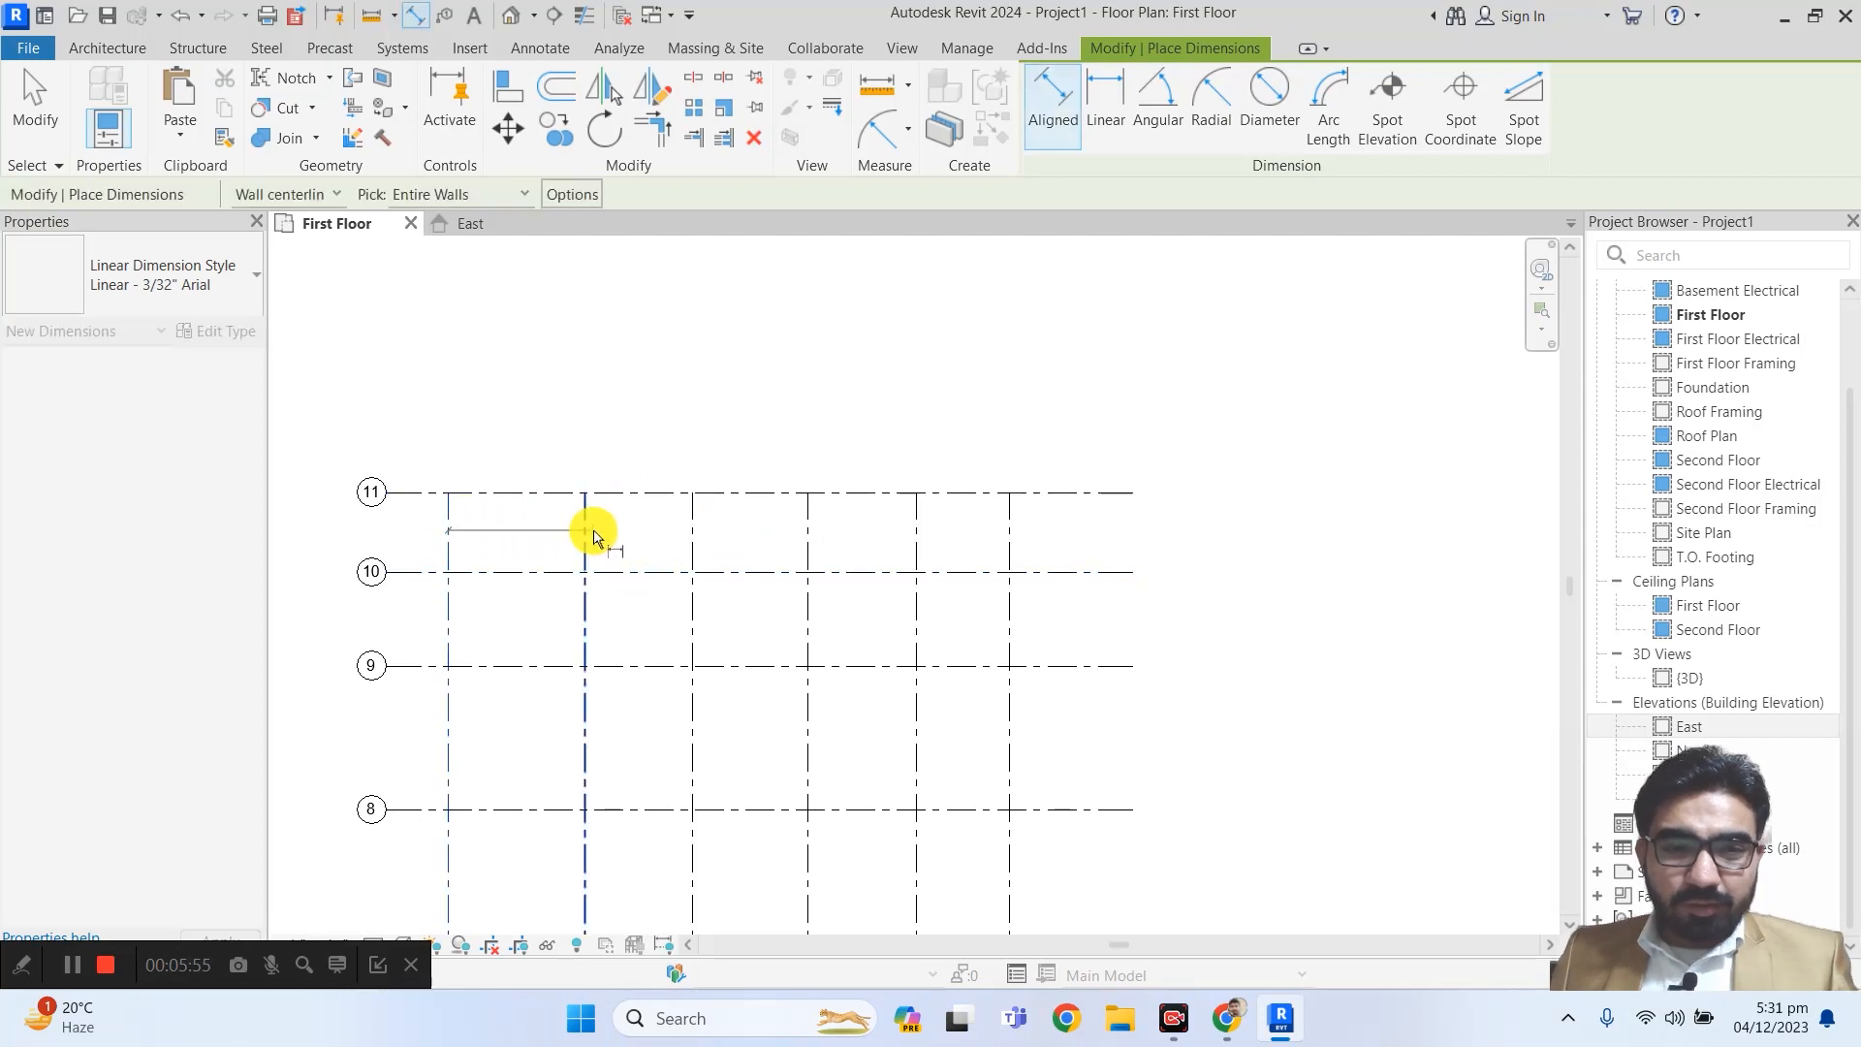
click(585, 536)
click(693, 540)
click(807, 538)
click(917, 540)
click(1009, 550)
click(928, 449)
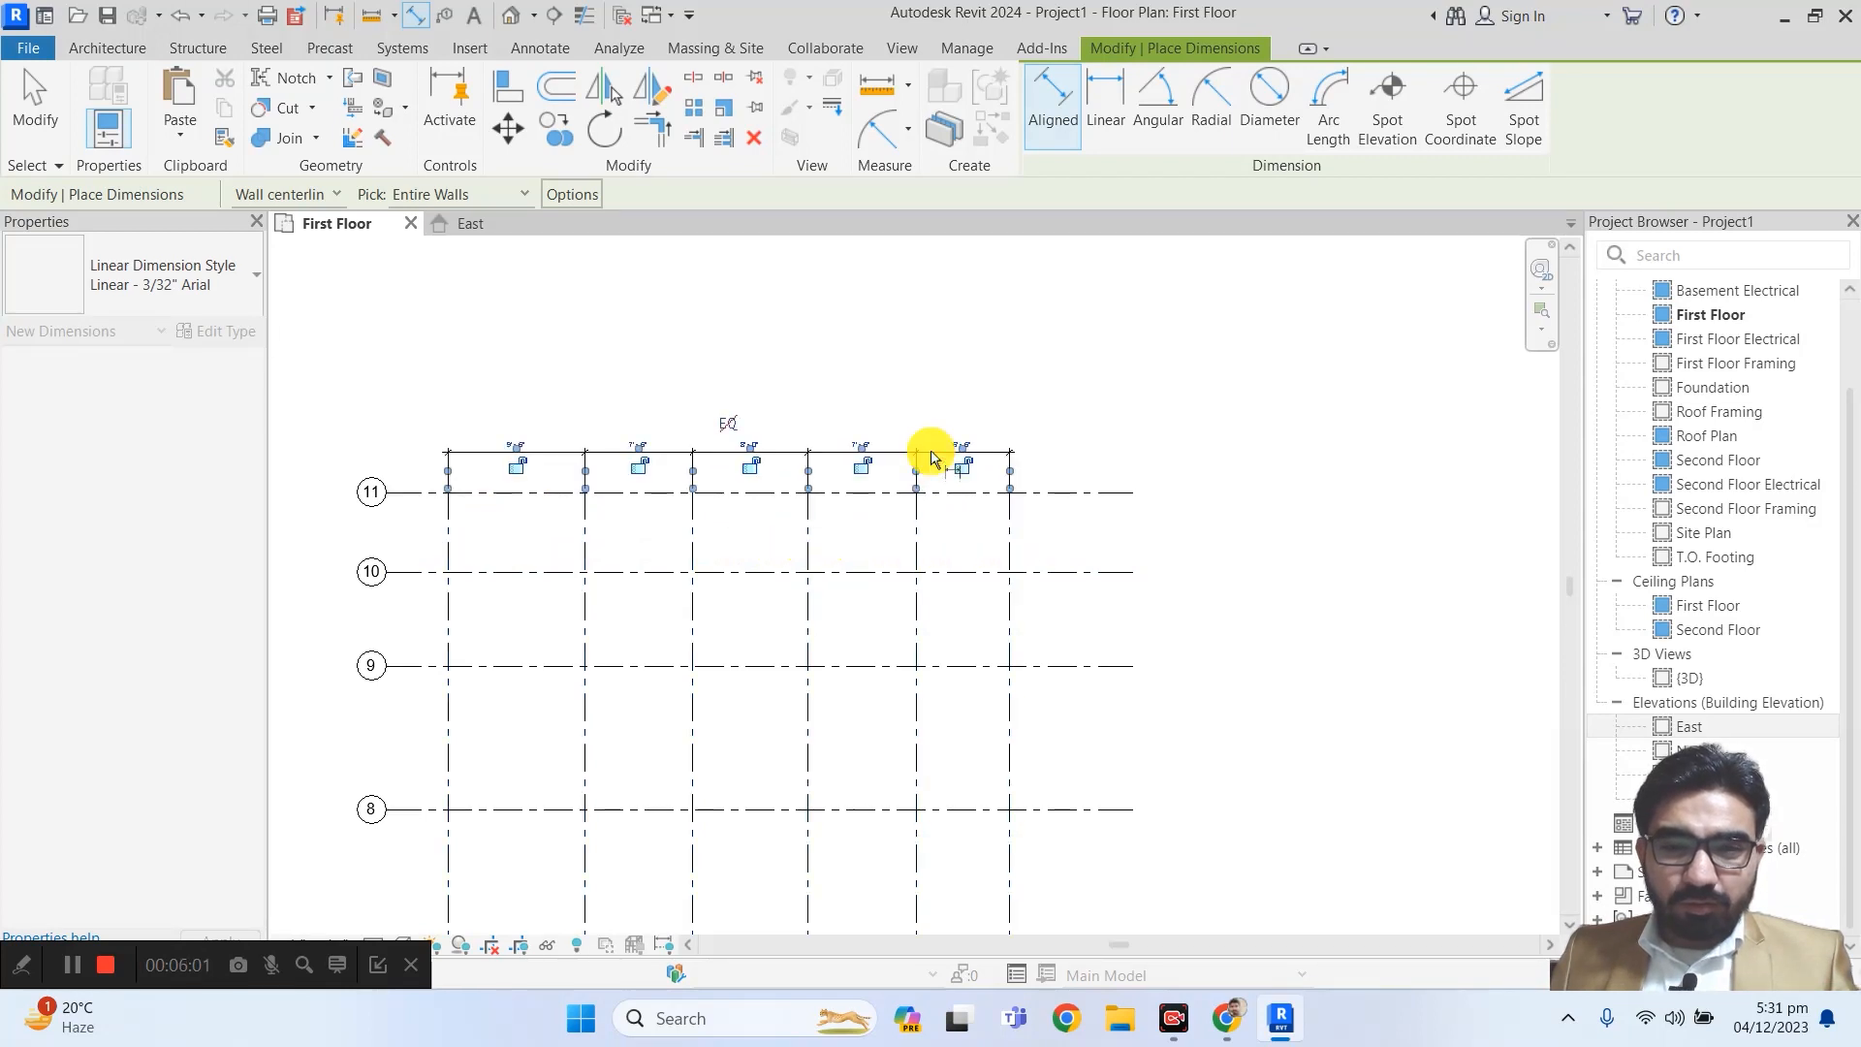
- Make the vertical grid lines equally spaced by turning on the dimension string's EQ constraint
scroll(953, 470, up, 4)
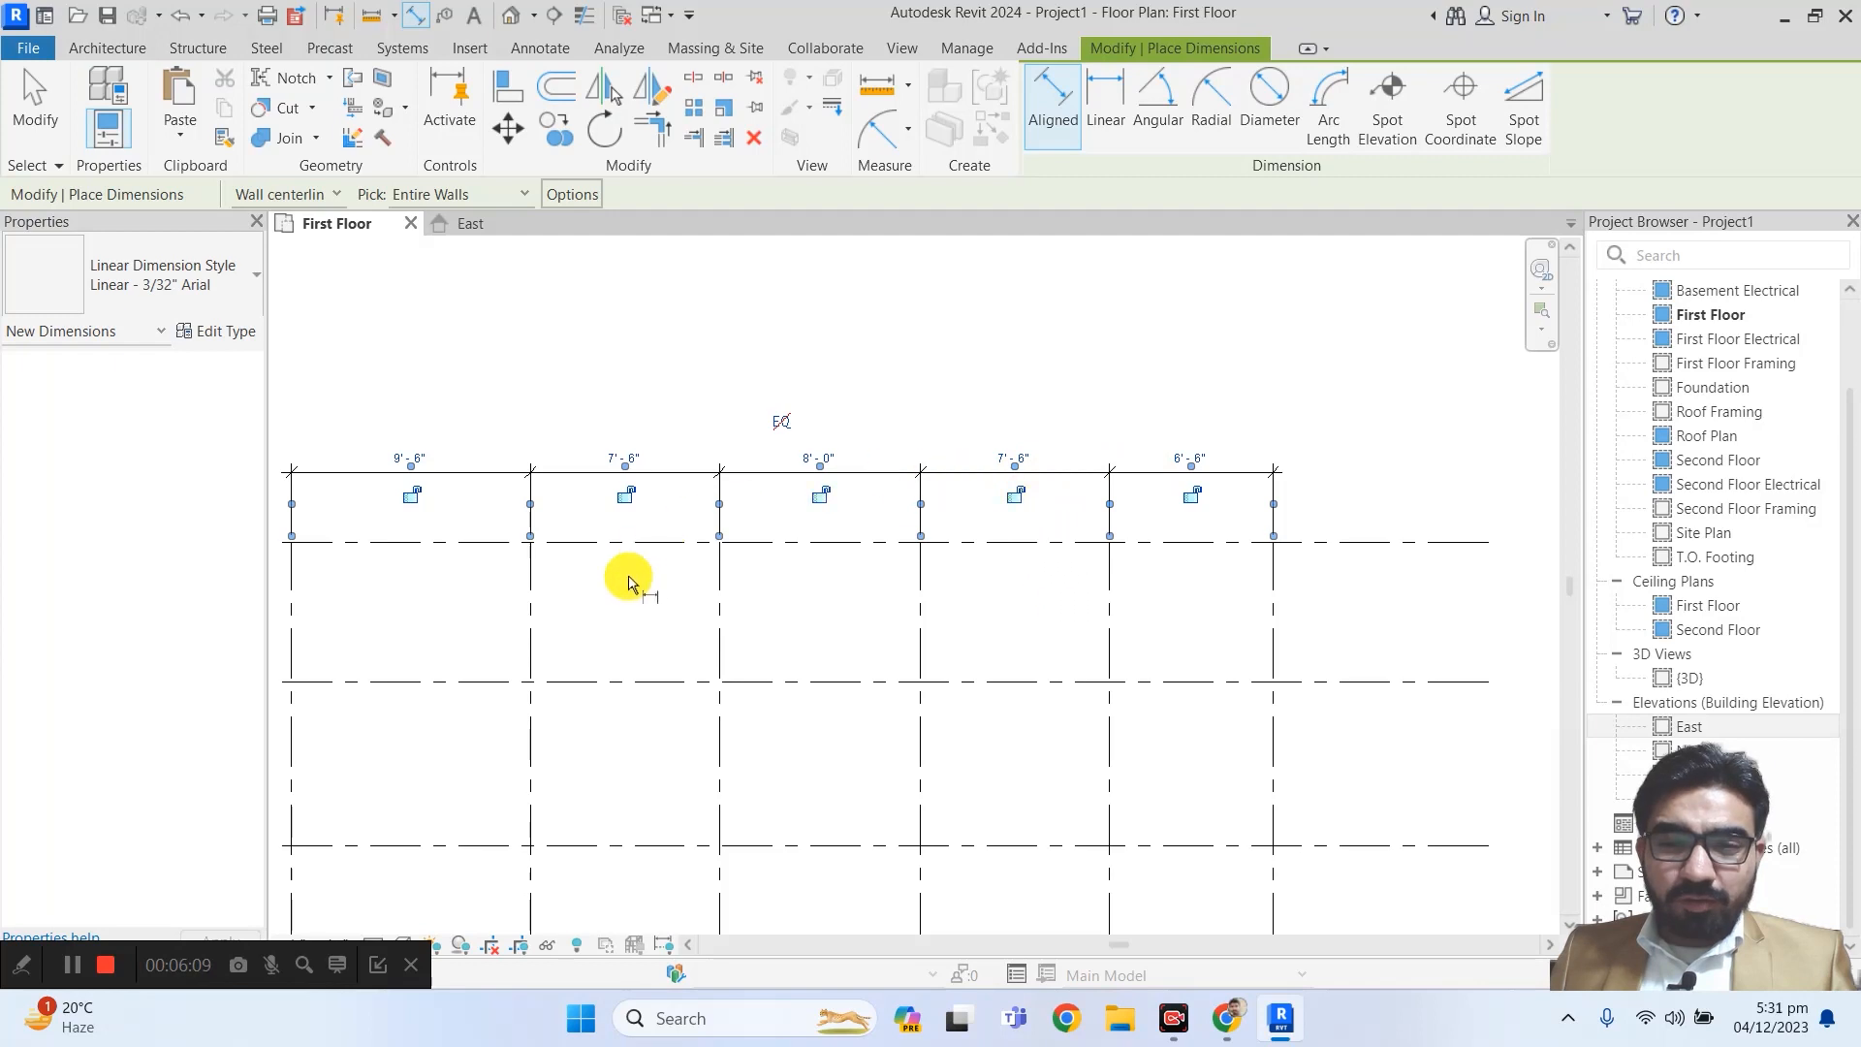
click(780, 423)
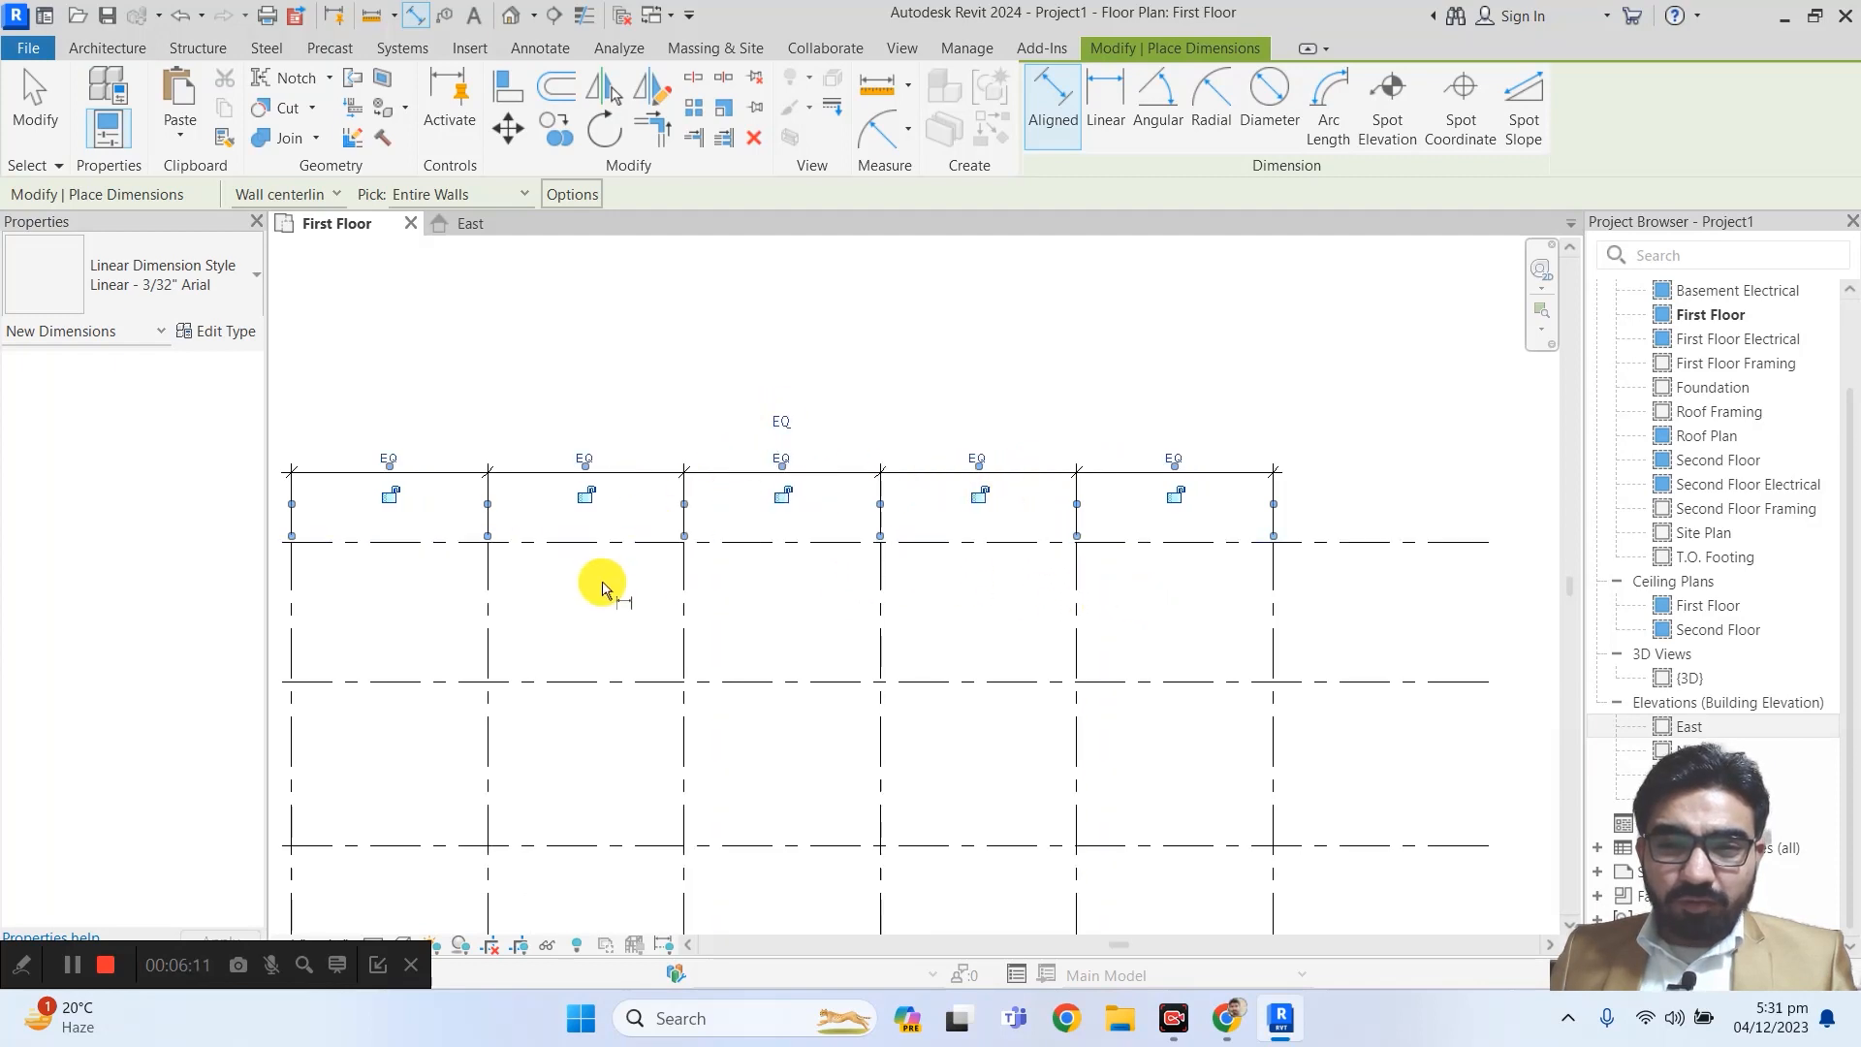
scroll(669, 582, down, 3)
middle_drag(831, 584, 955, 587)
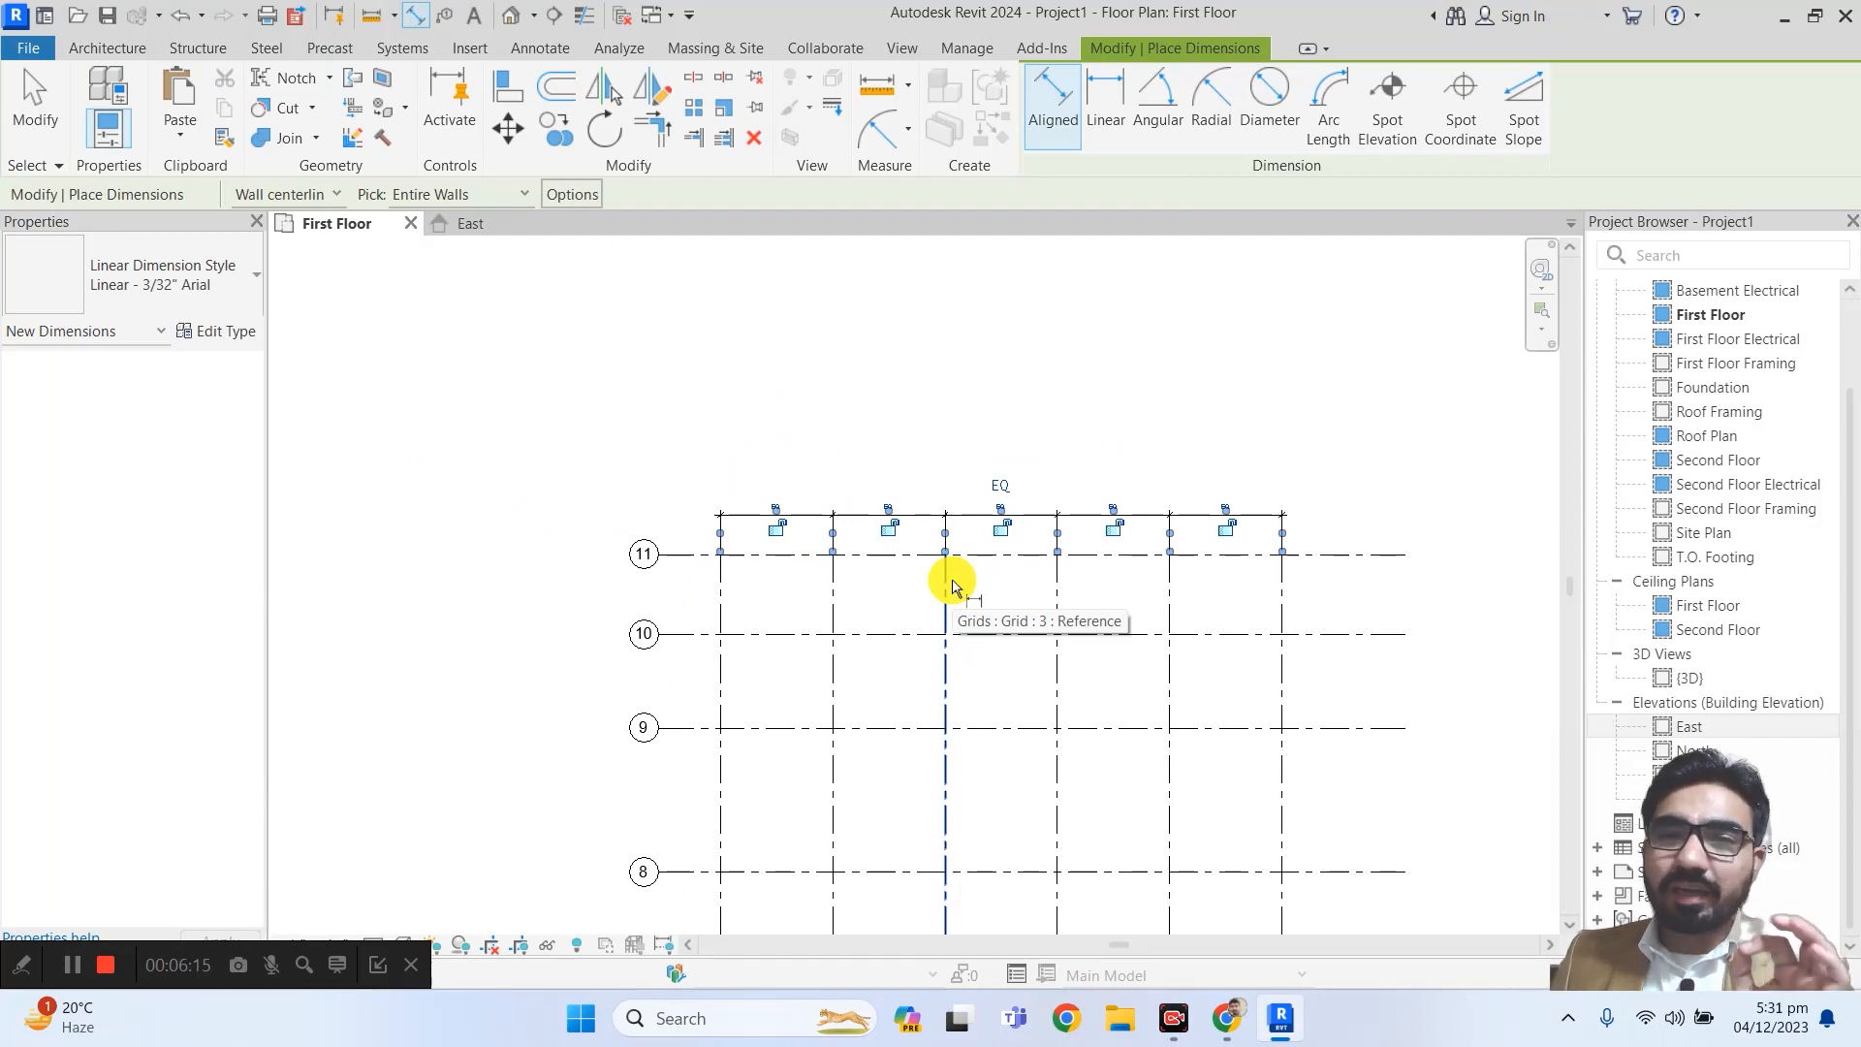
- Dimension horizontal grid lines 7 to 11 in one continuous string beyond grid line 6 and make them equally spaced with the EQ constraint
scroll(951, 584, down, 3)
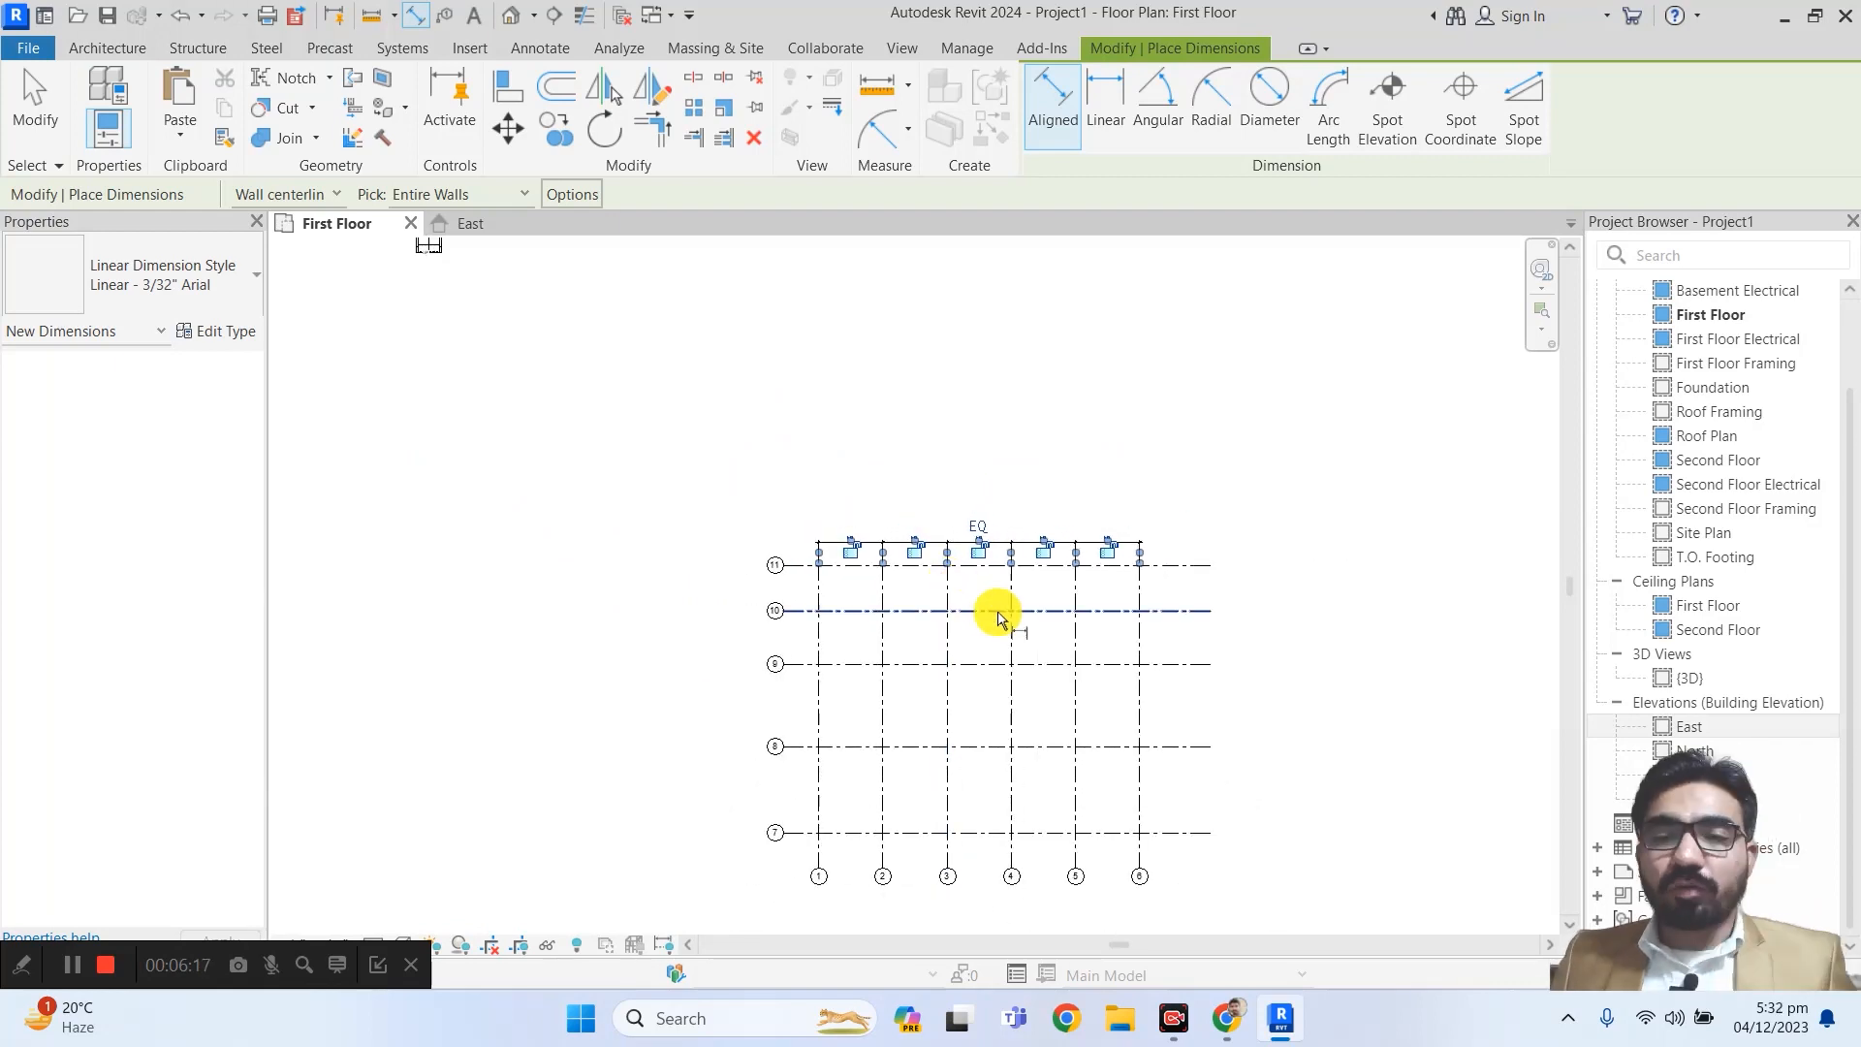
middle_drag(936, 557, 834, 436)
click(1084, 714)
click(1080, 625)
click(1079, 543)
click(1079, 491)
click(1079, 447)
click(1160, 493)
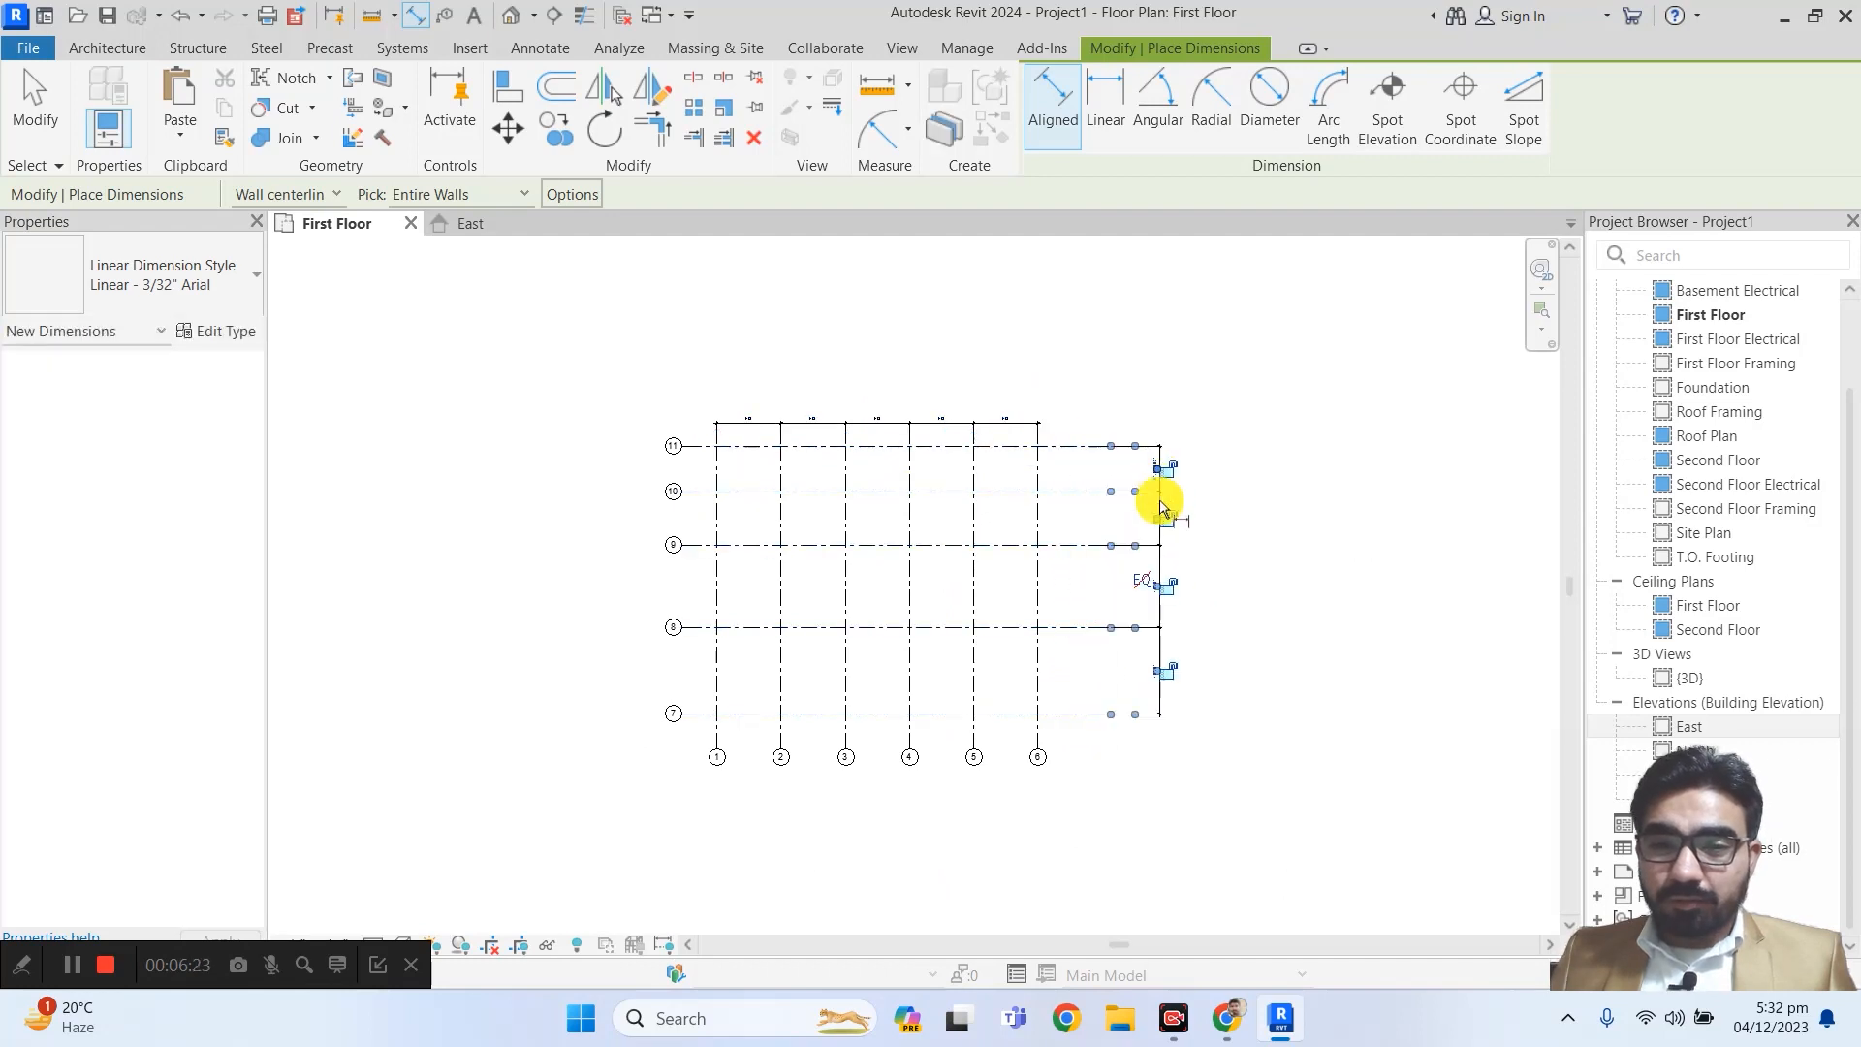
scroll(1256, 613, up, 3)
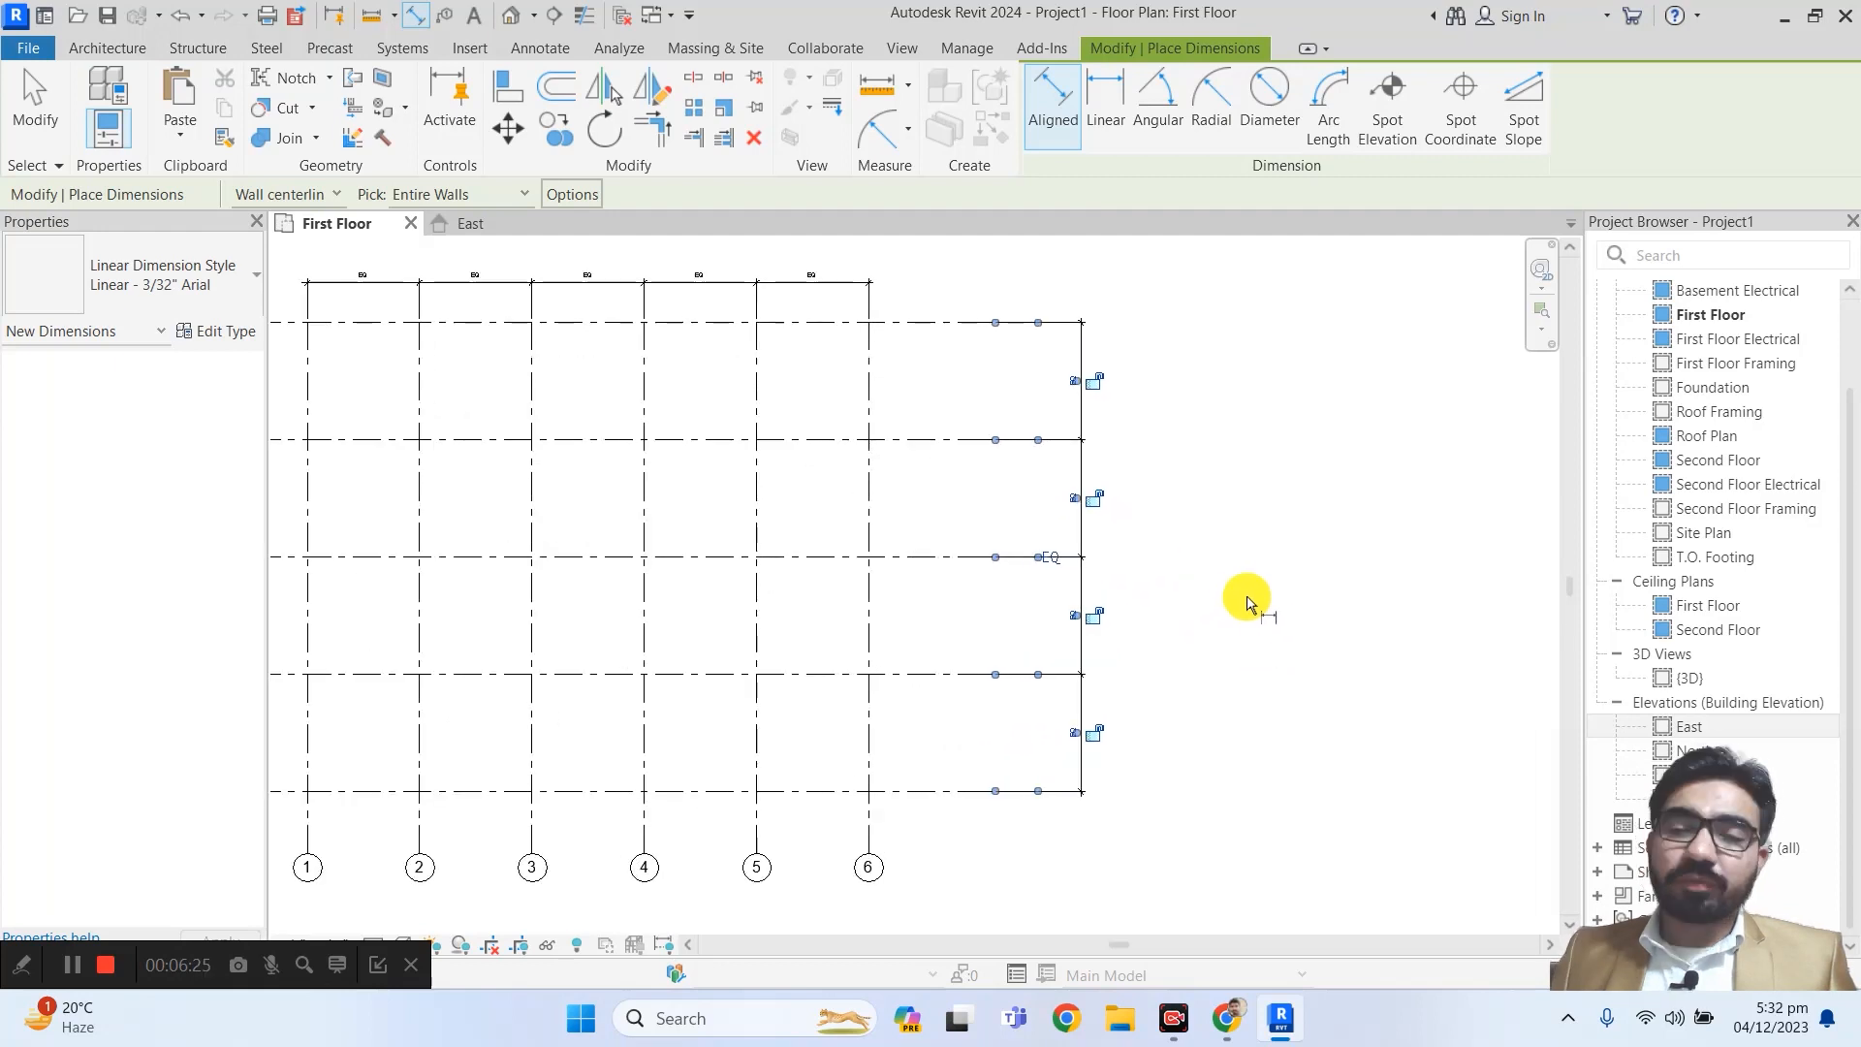
key(Escape)
key(Escape)
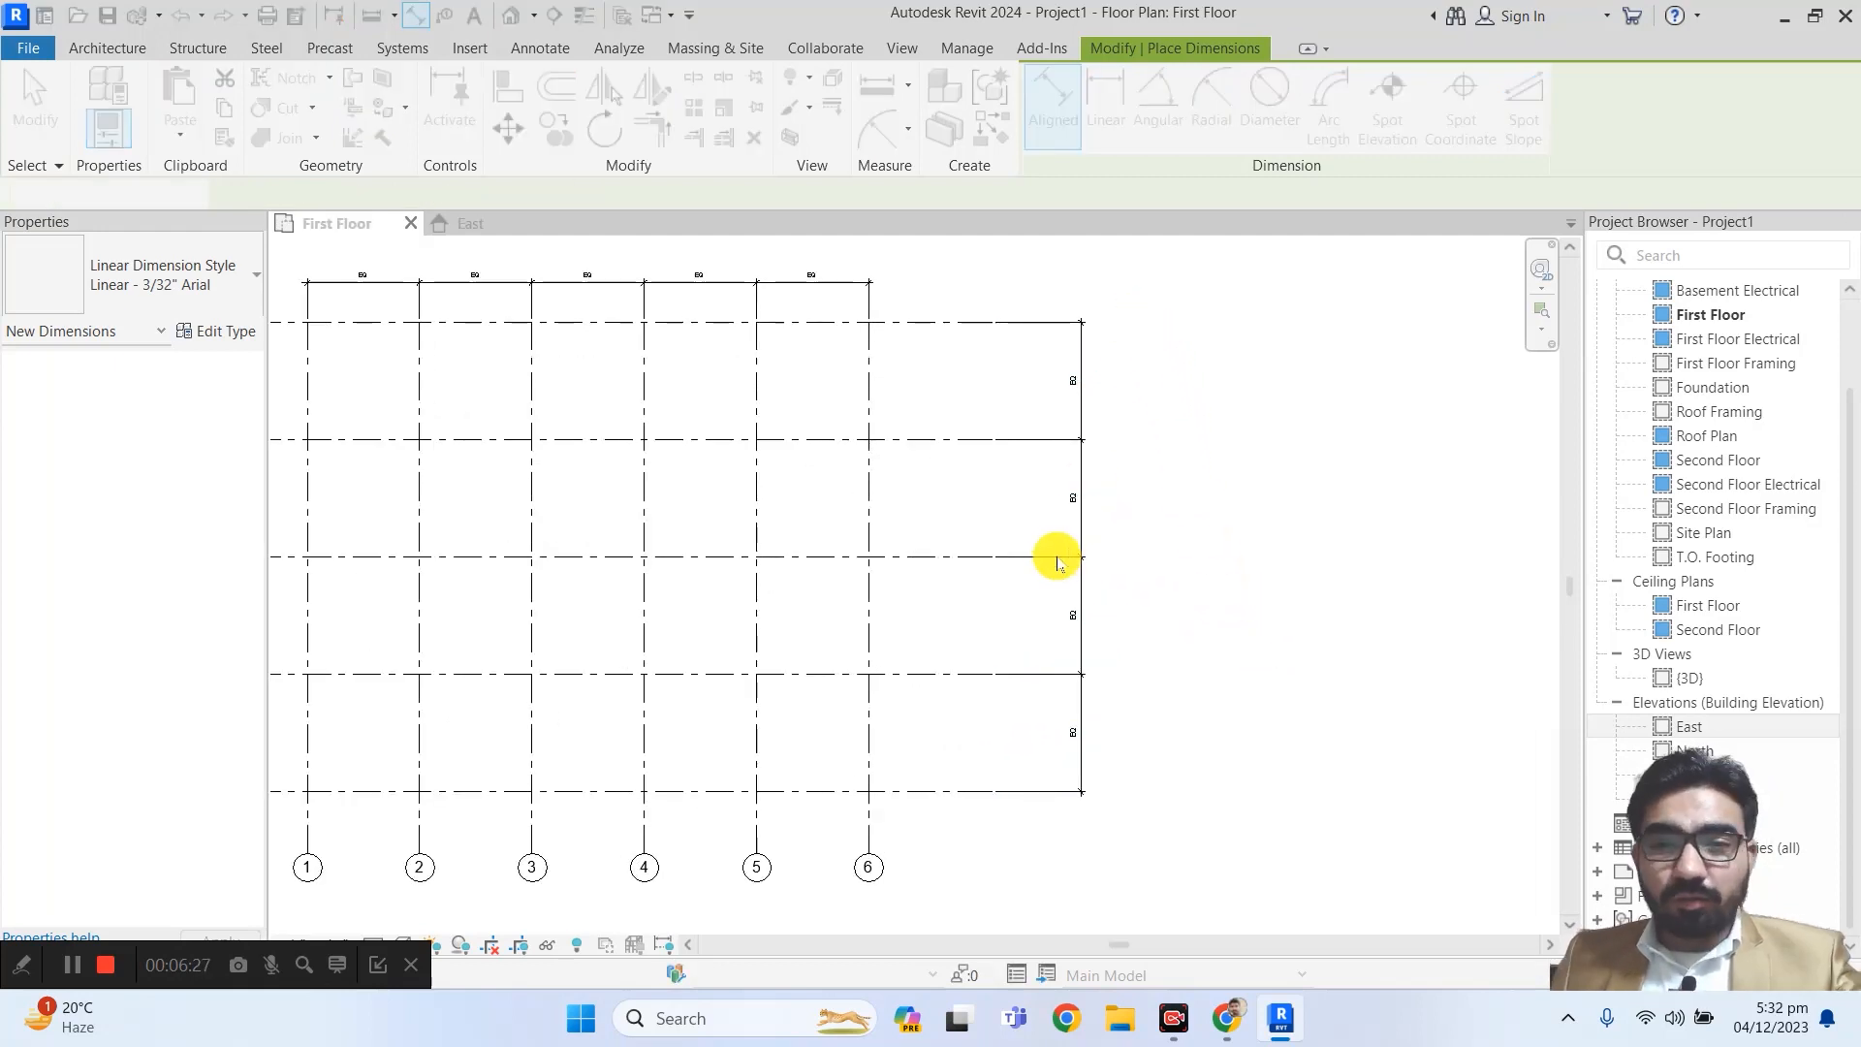
click(1069, 766)
key(Delete)
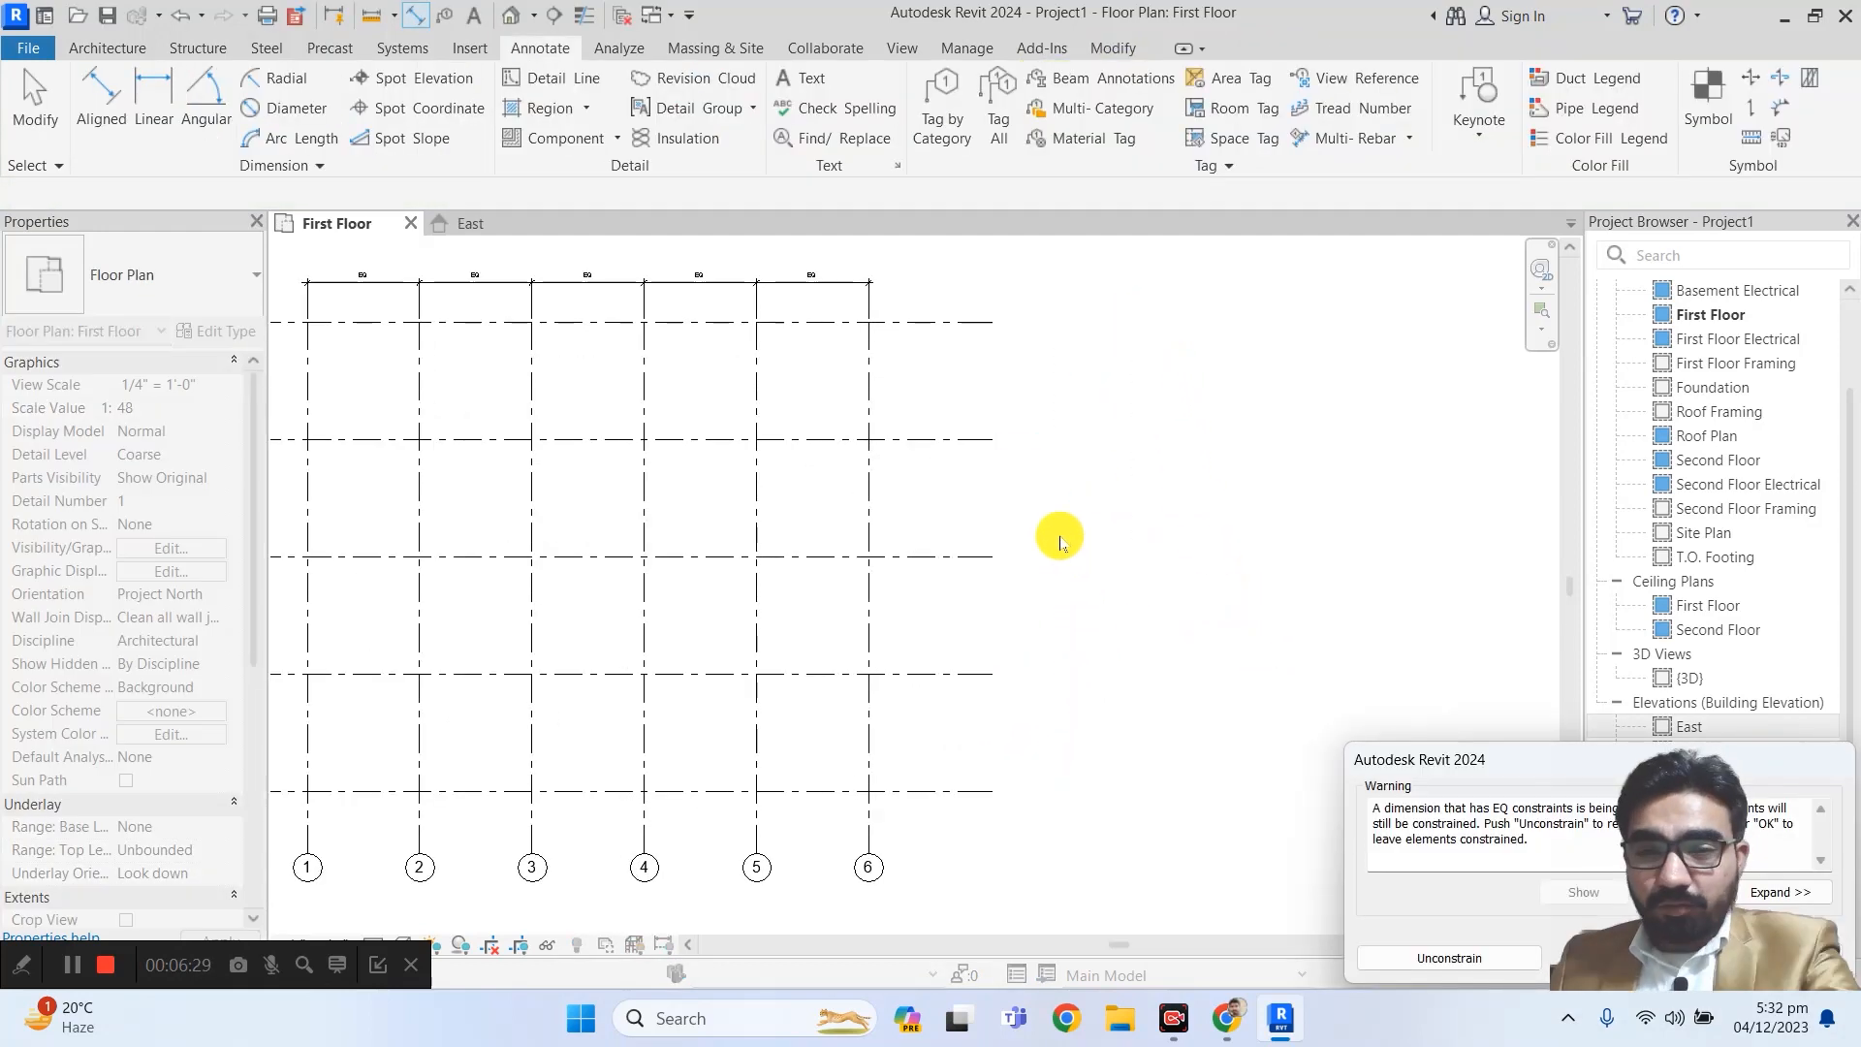
scroll(1060, 541, down, 2)
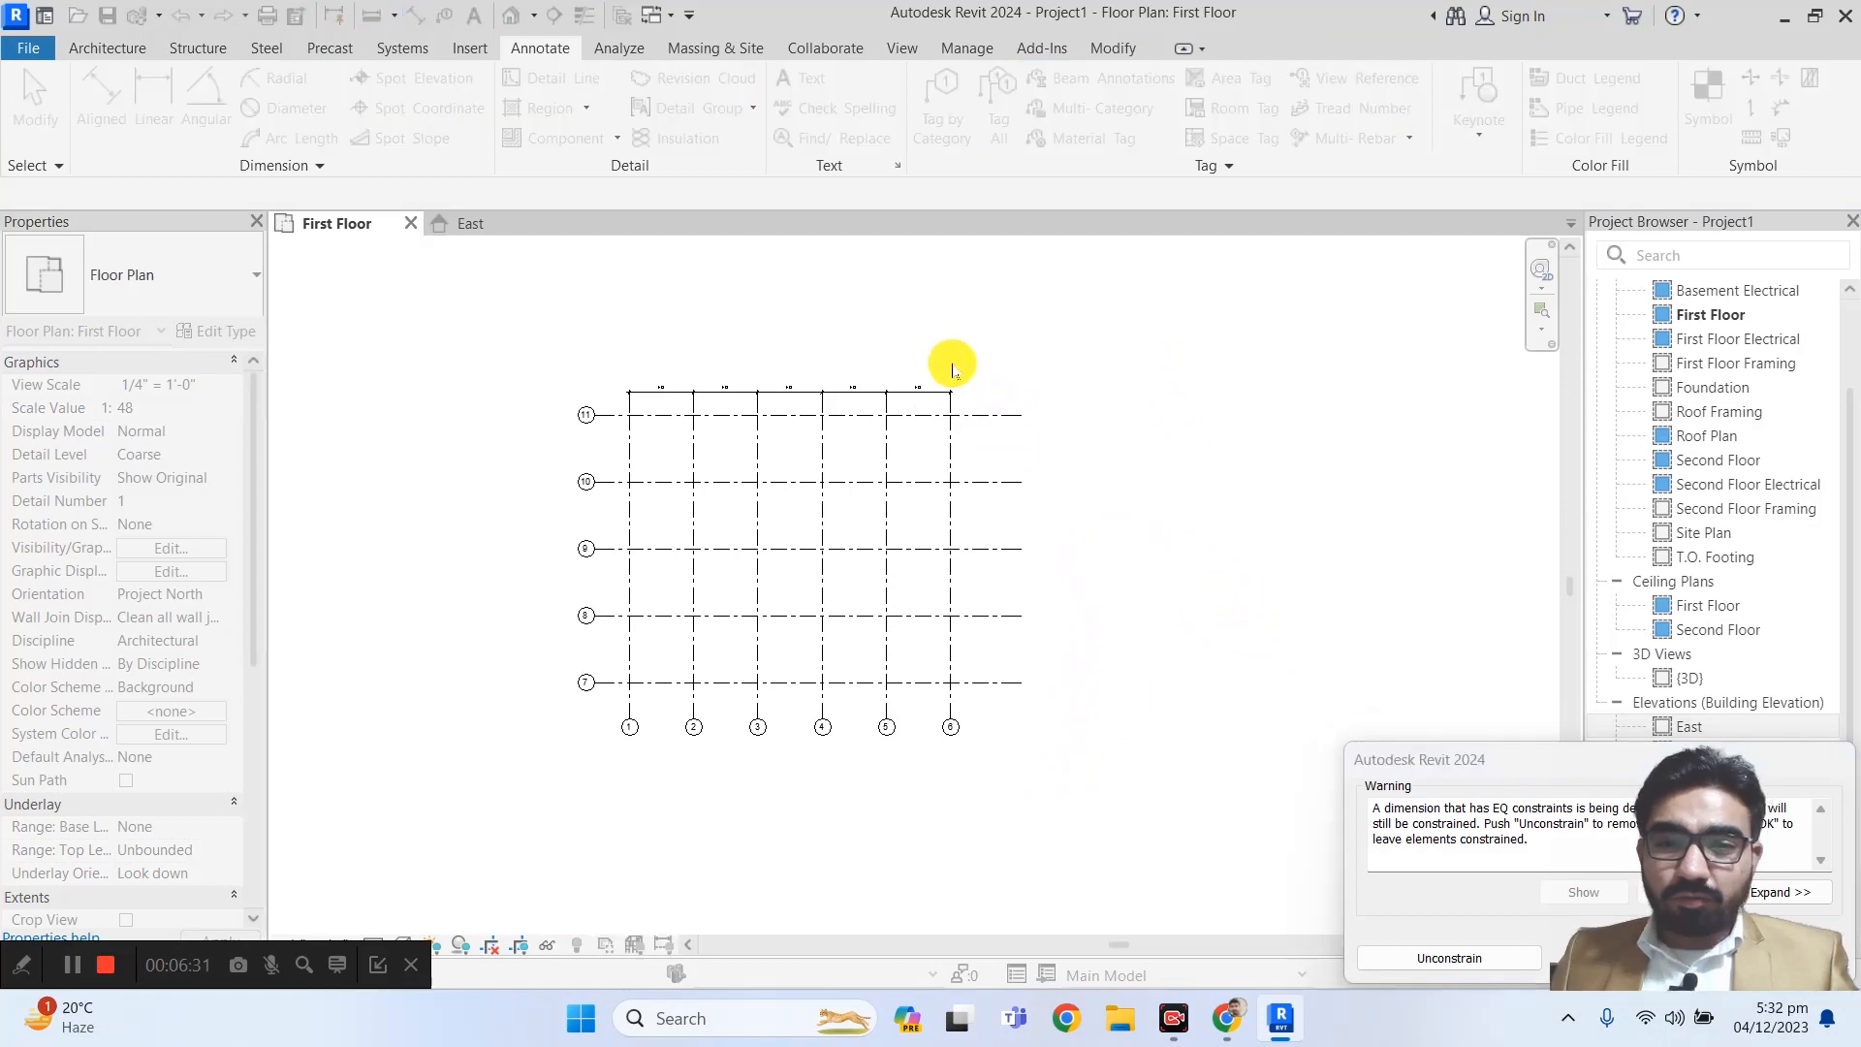
click(1519, 780)
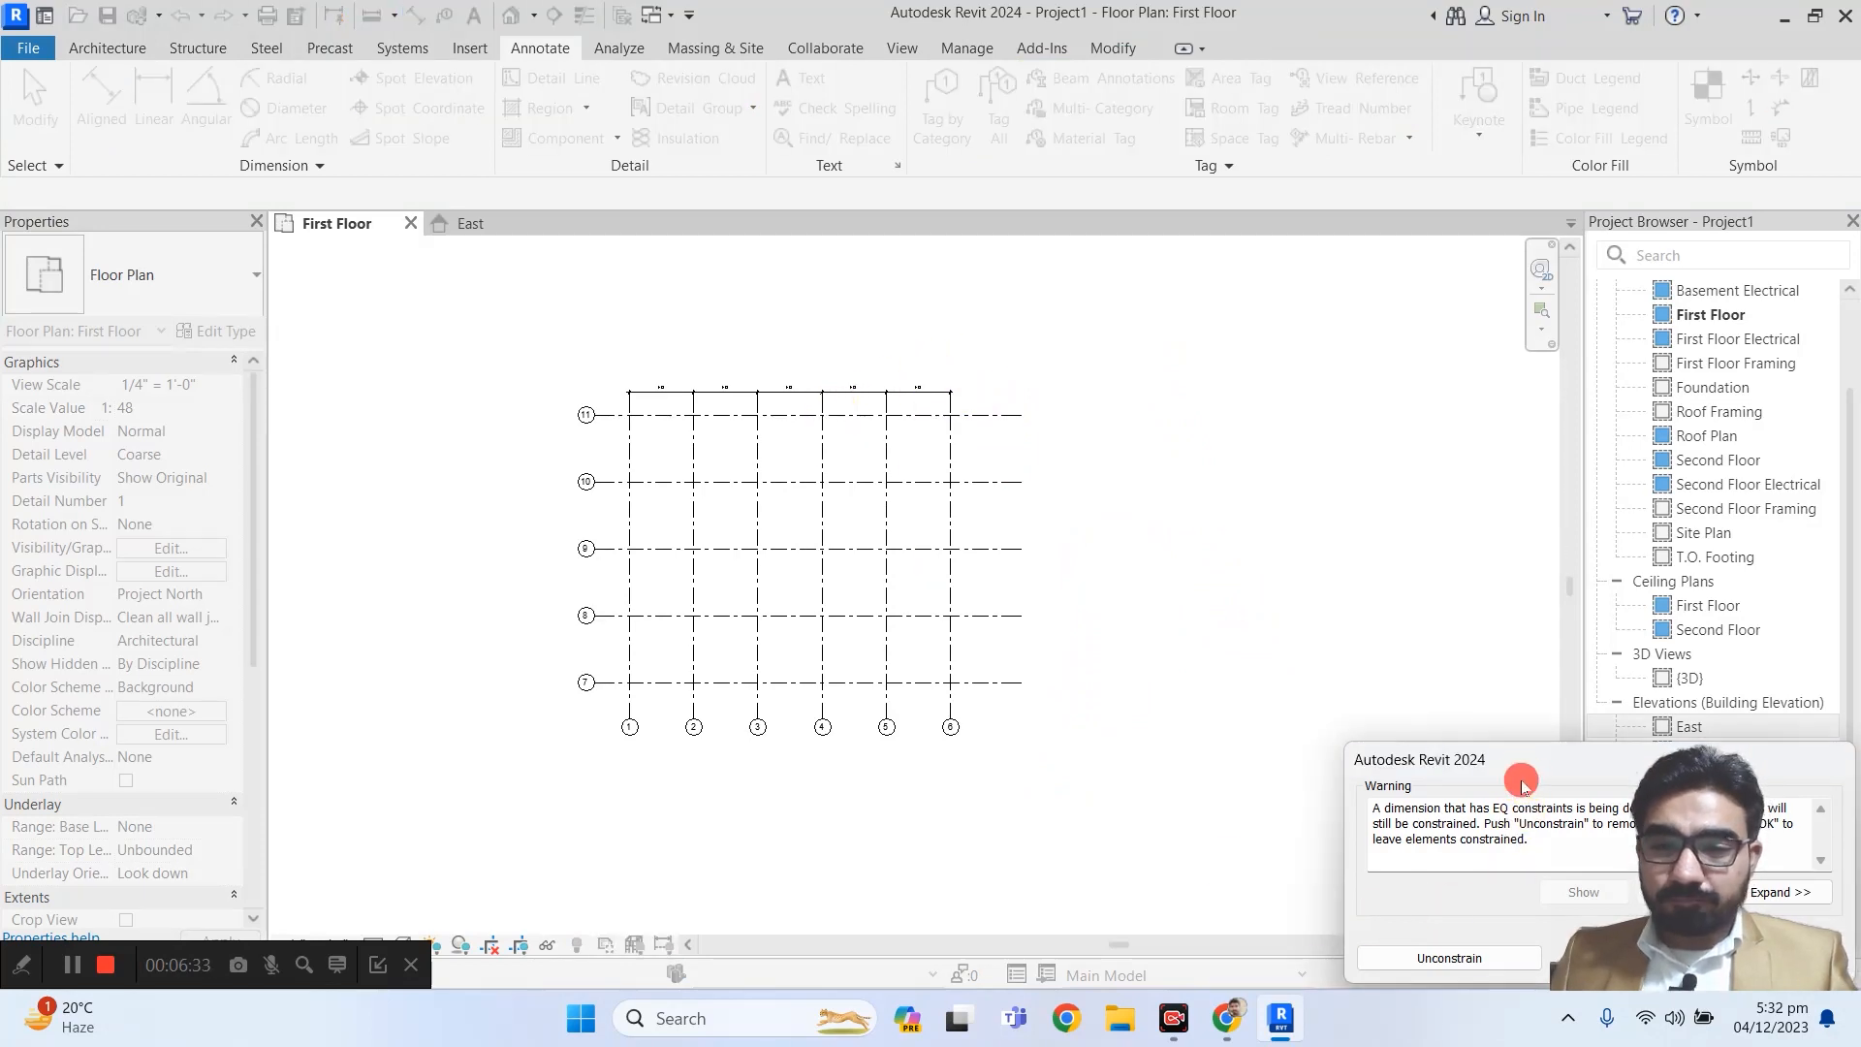
click(1012, 369)
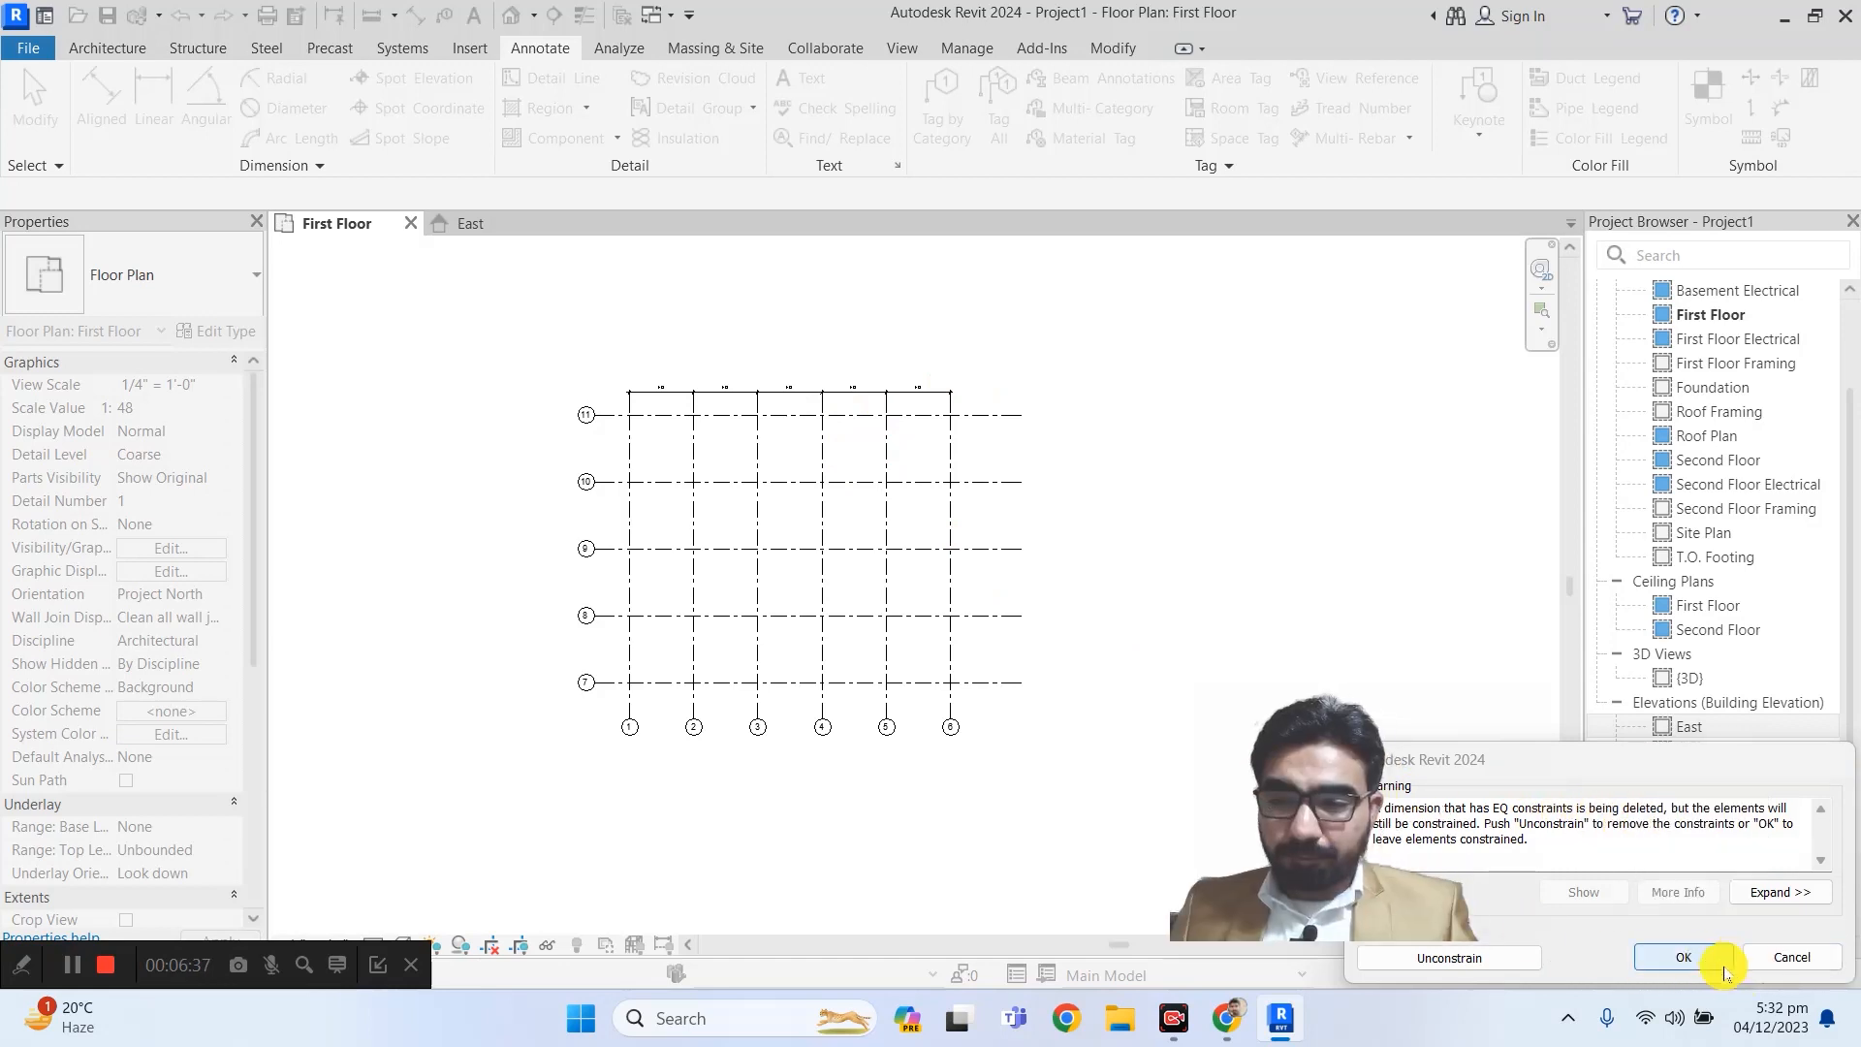
click(1677, 957)
scroll(1301, 678, up, 3)
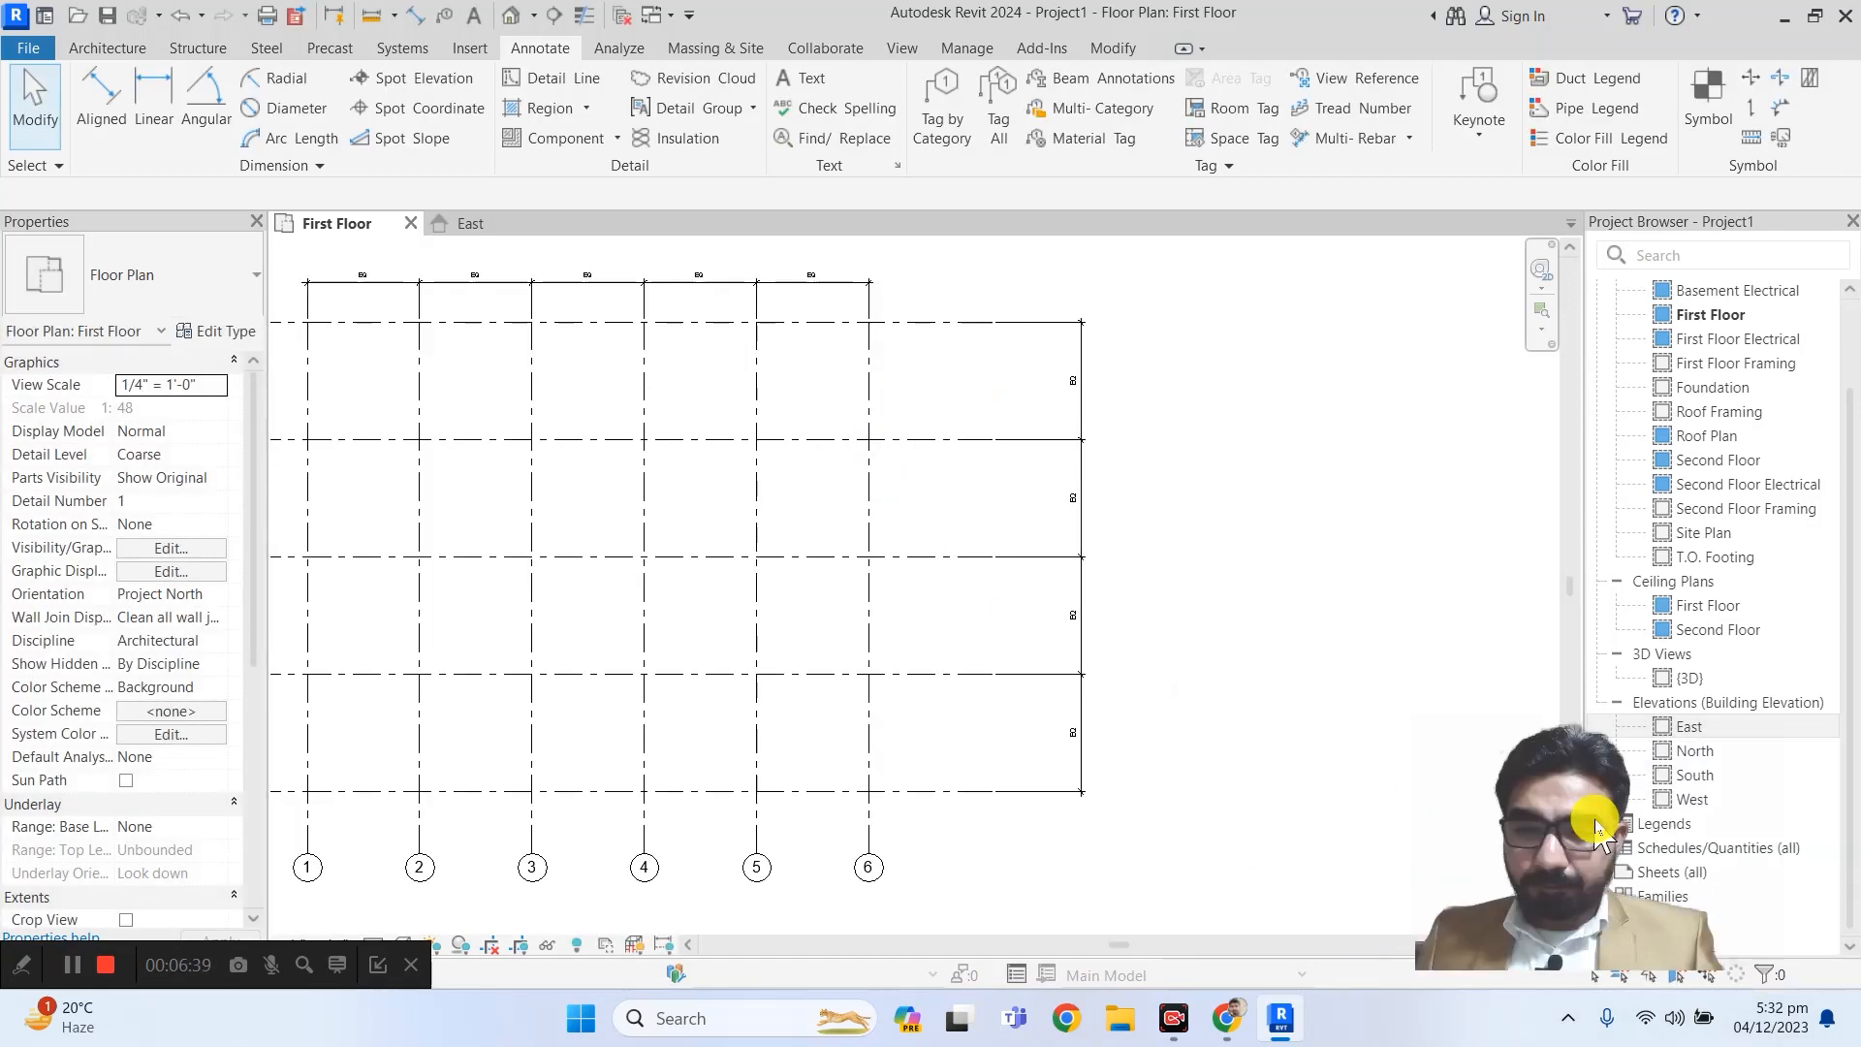
- Delete both EQ dimension strings of the grid, leaving the grid lines constrained
click(1074, 532)
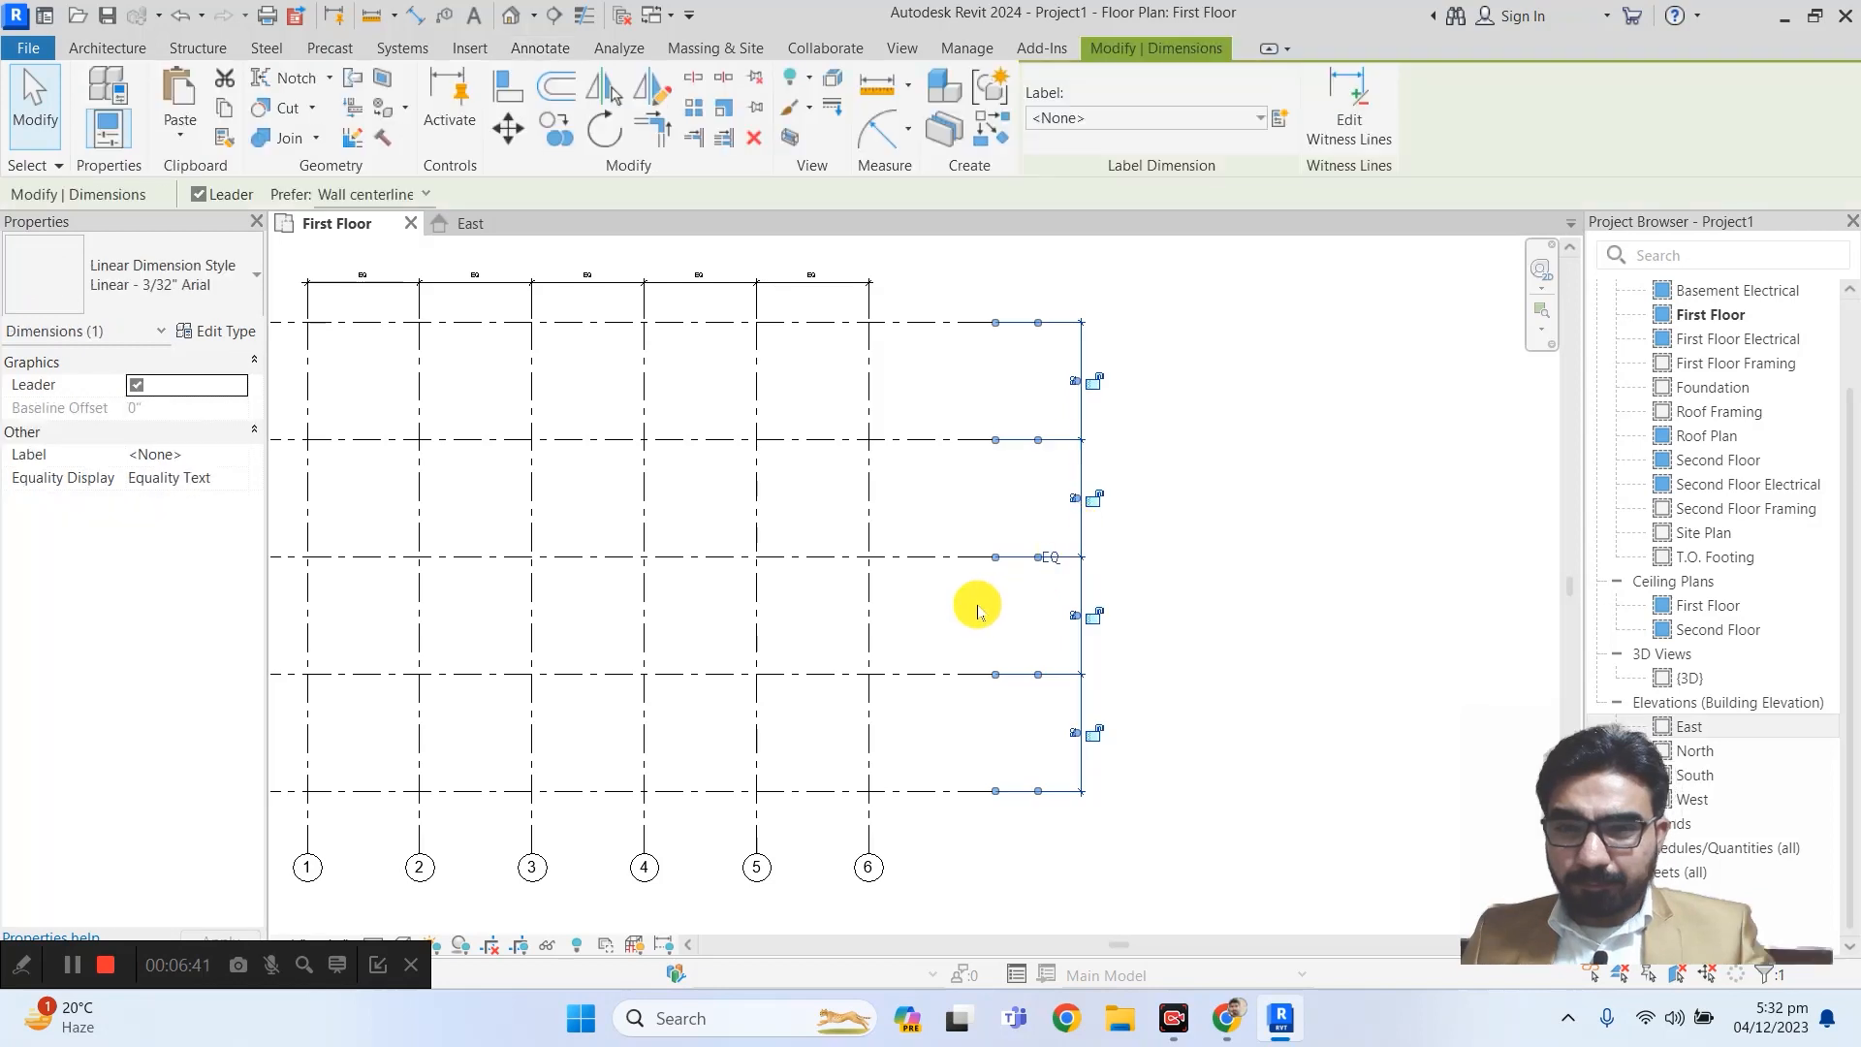
key(Delete)
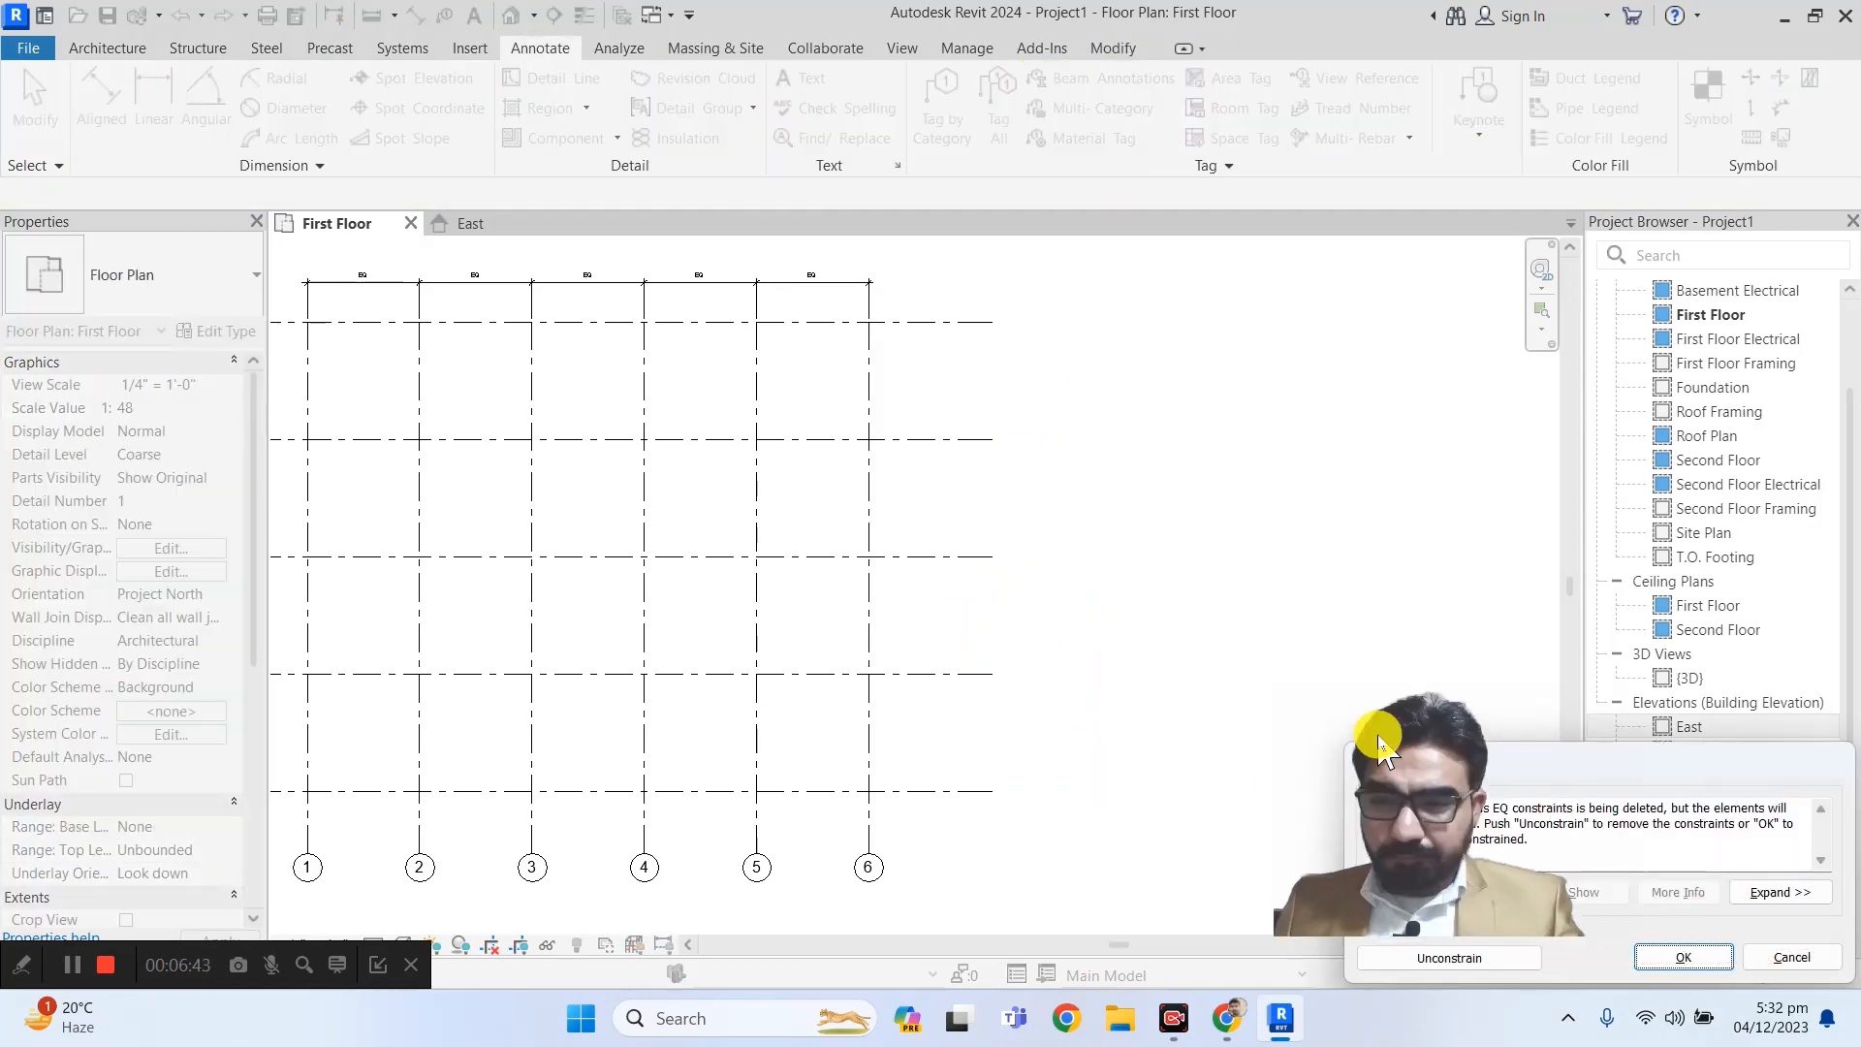
click(1679, 955)
scroll(787, 398, down, 2)
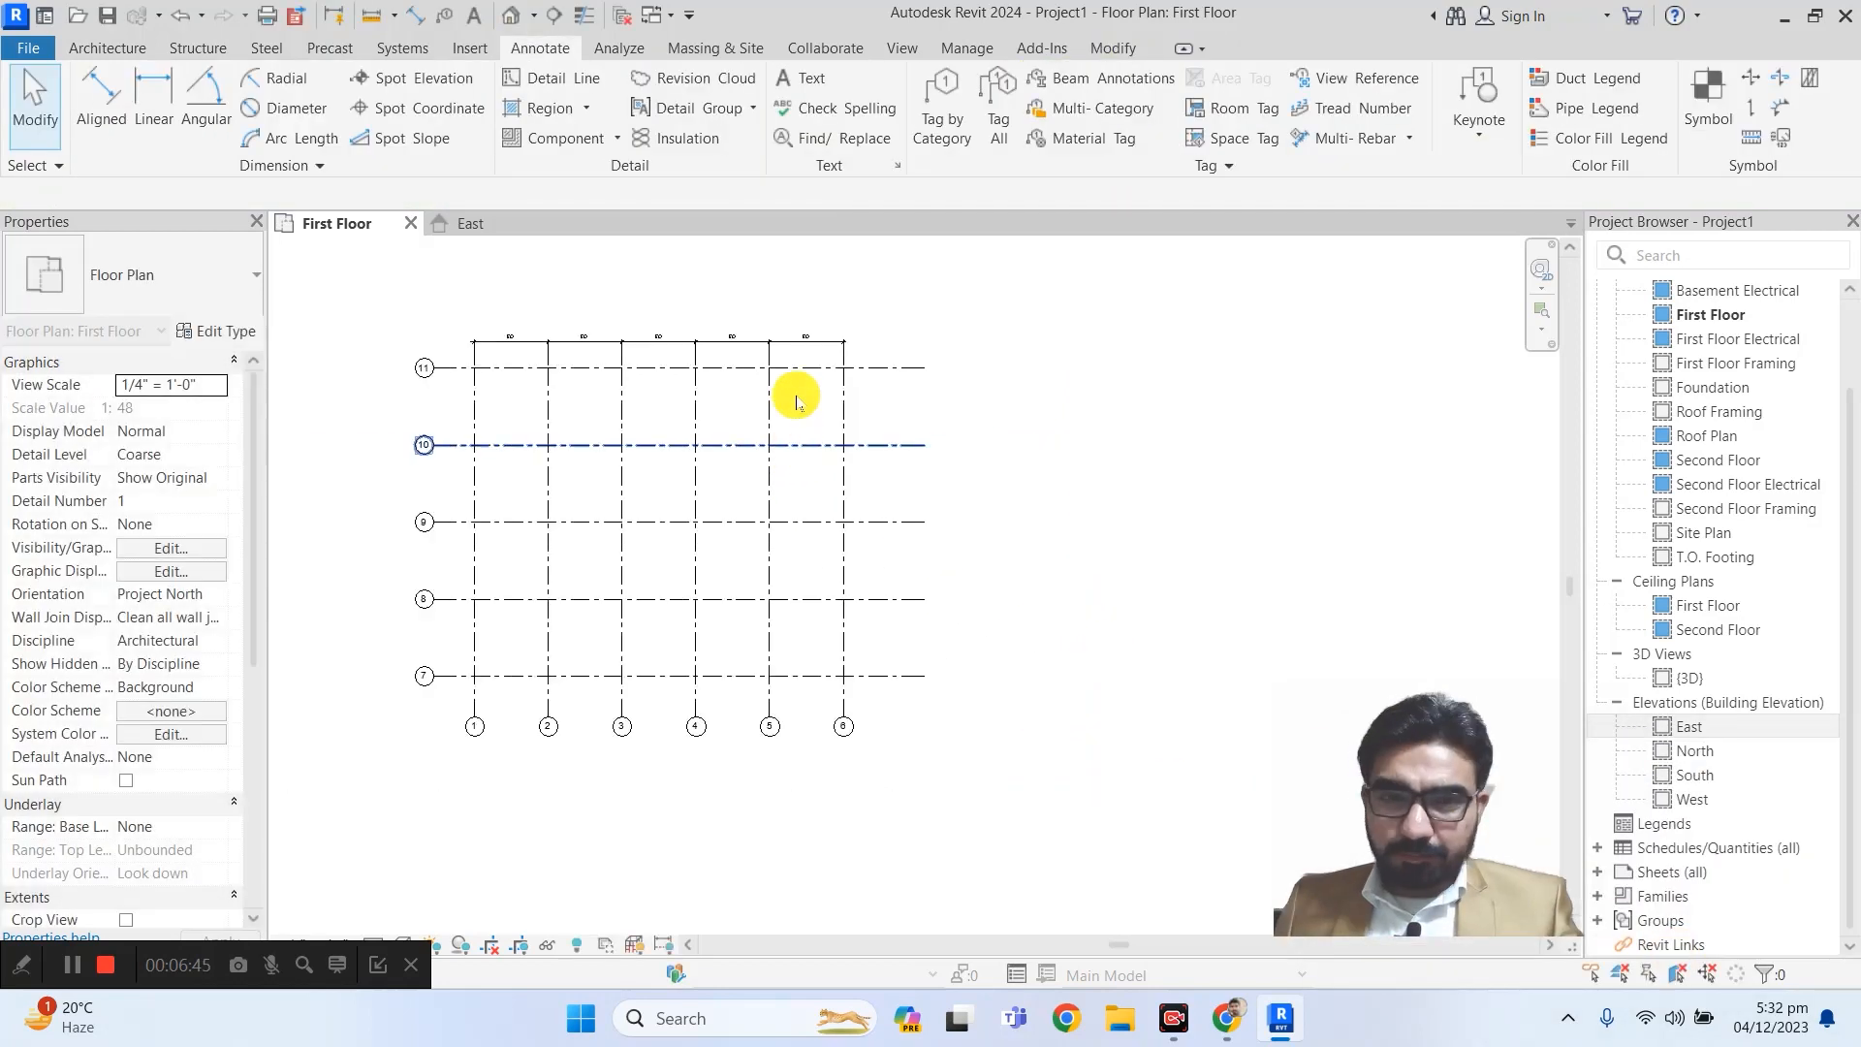
click(807, 344)
key(Delete)
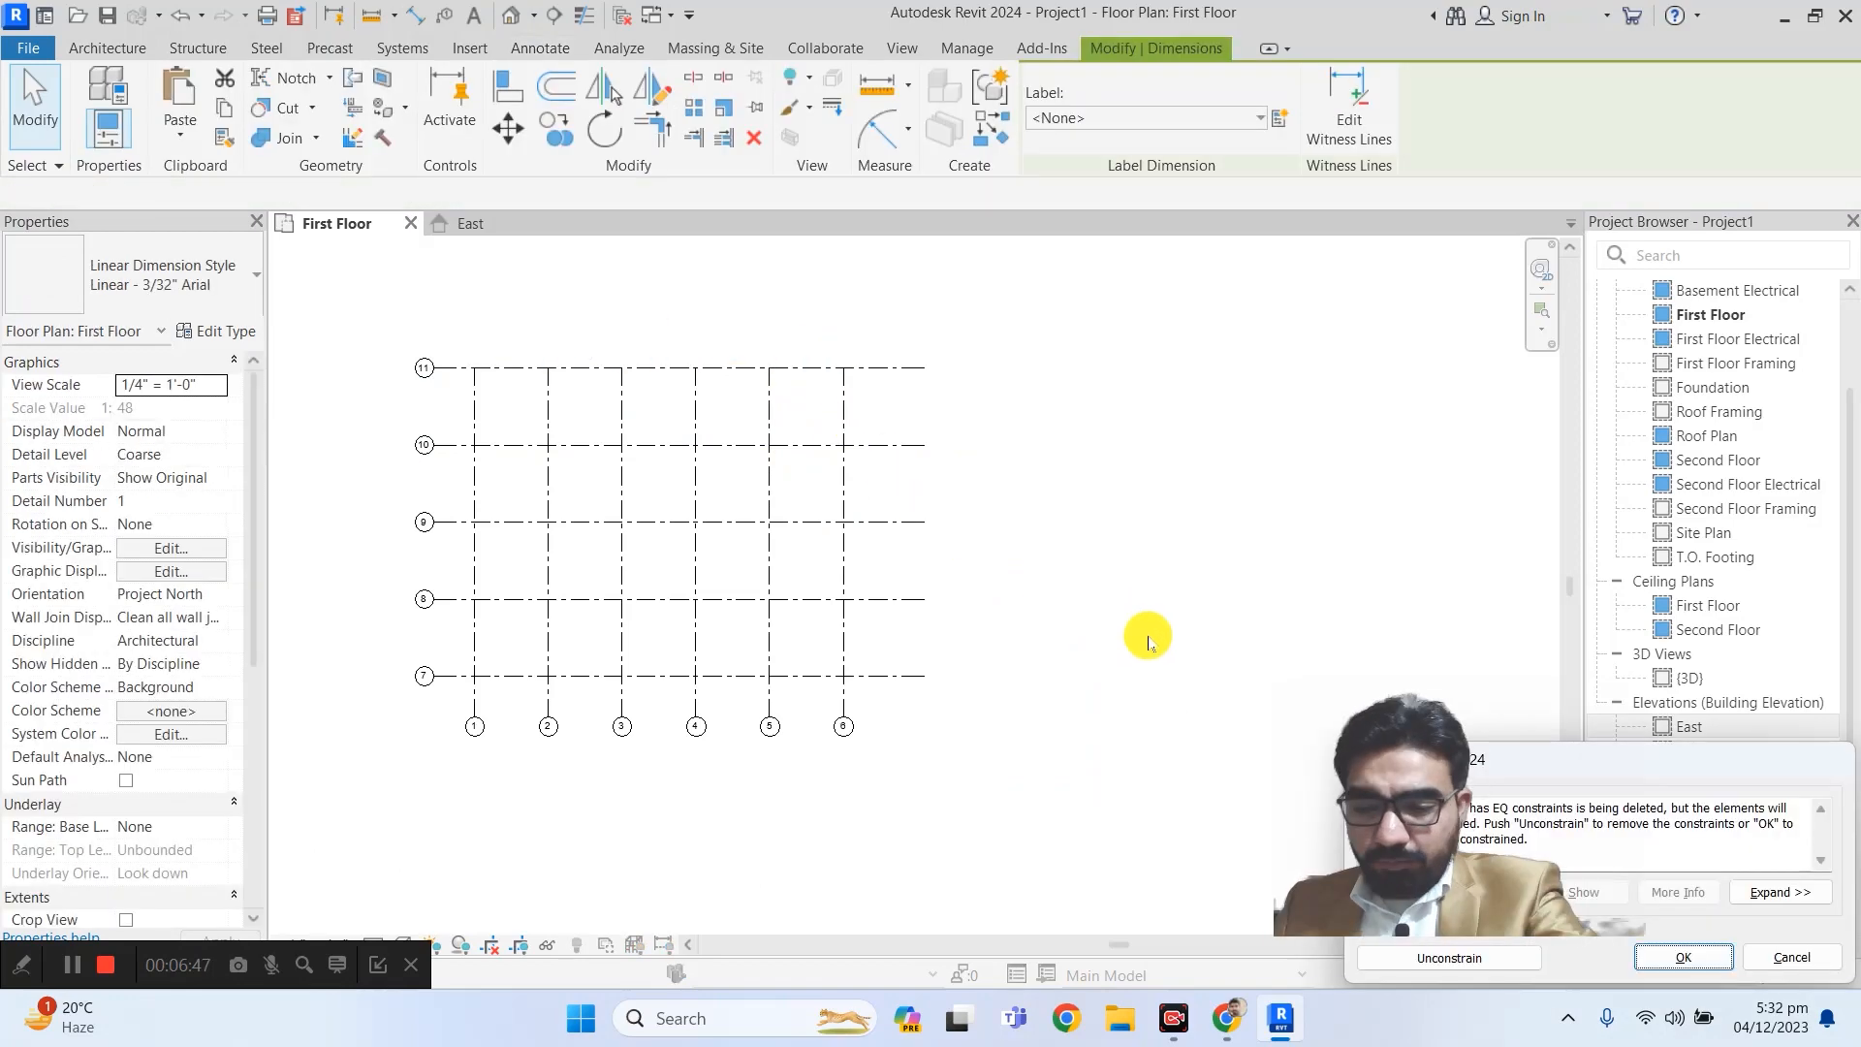
click(1682, 957)
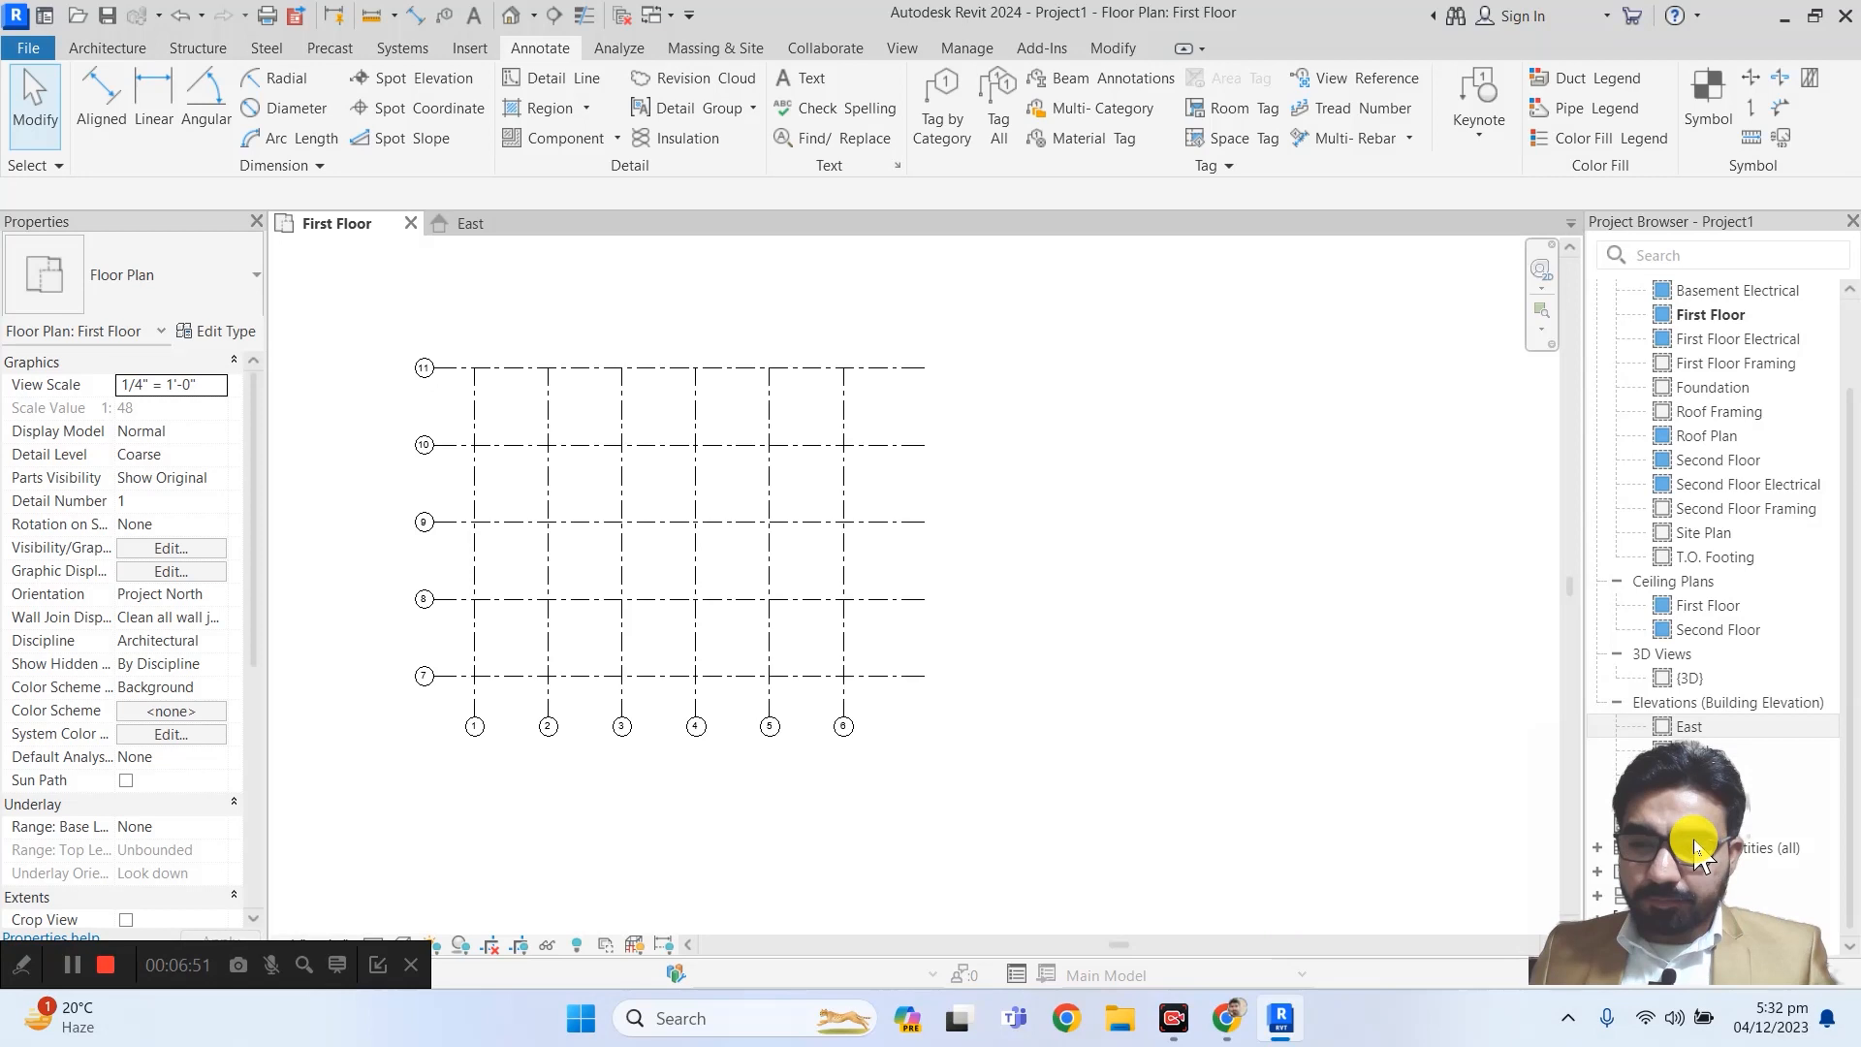
- Examine the wall reference choices of the Aligned dimension at the building with slanted walls
middle_drag(818, 595, 1238, 643)
scroll(1238, 644, down, 3)
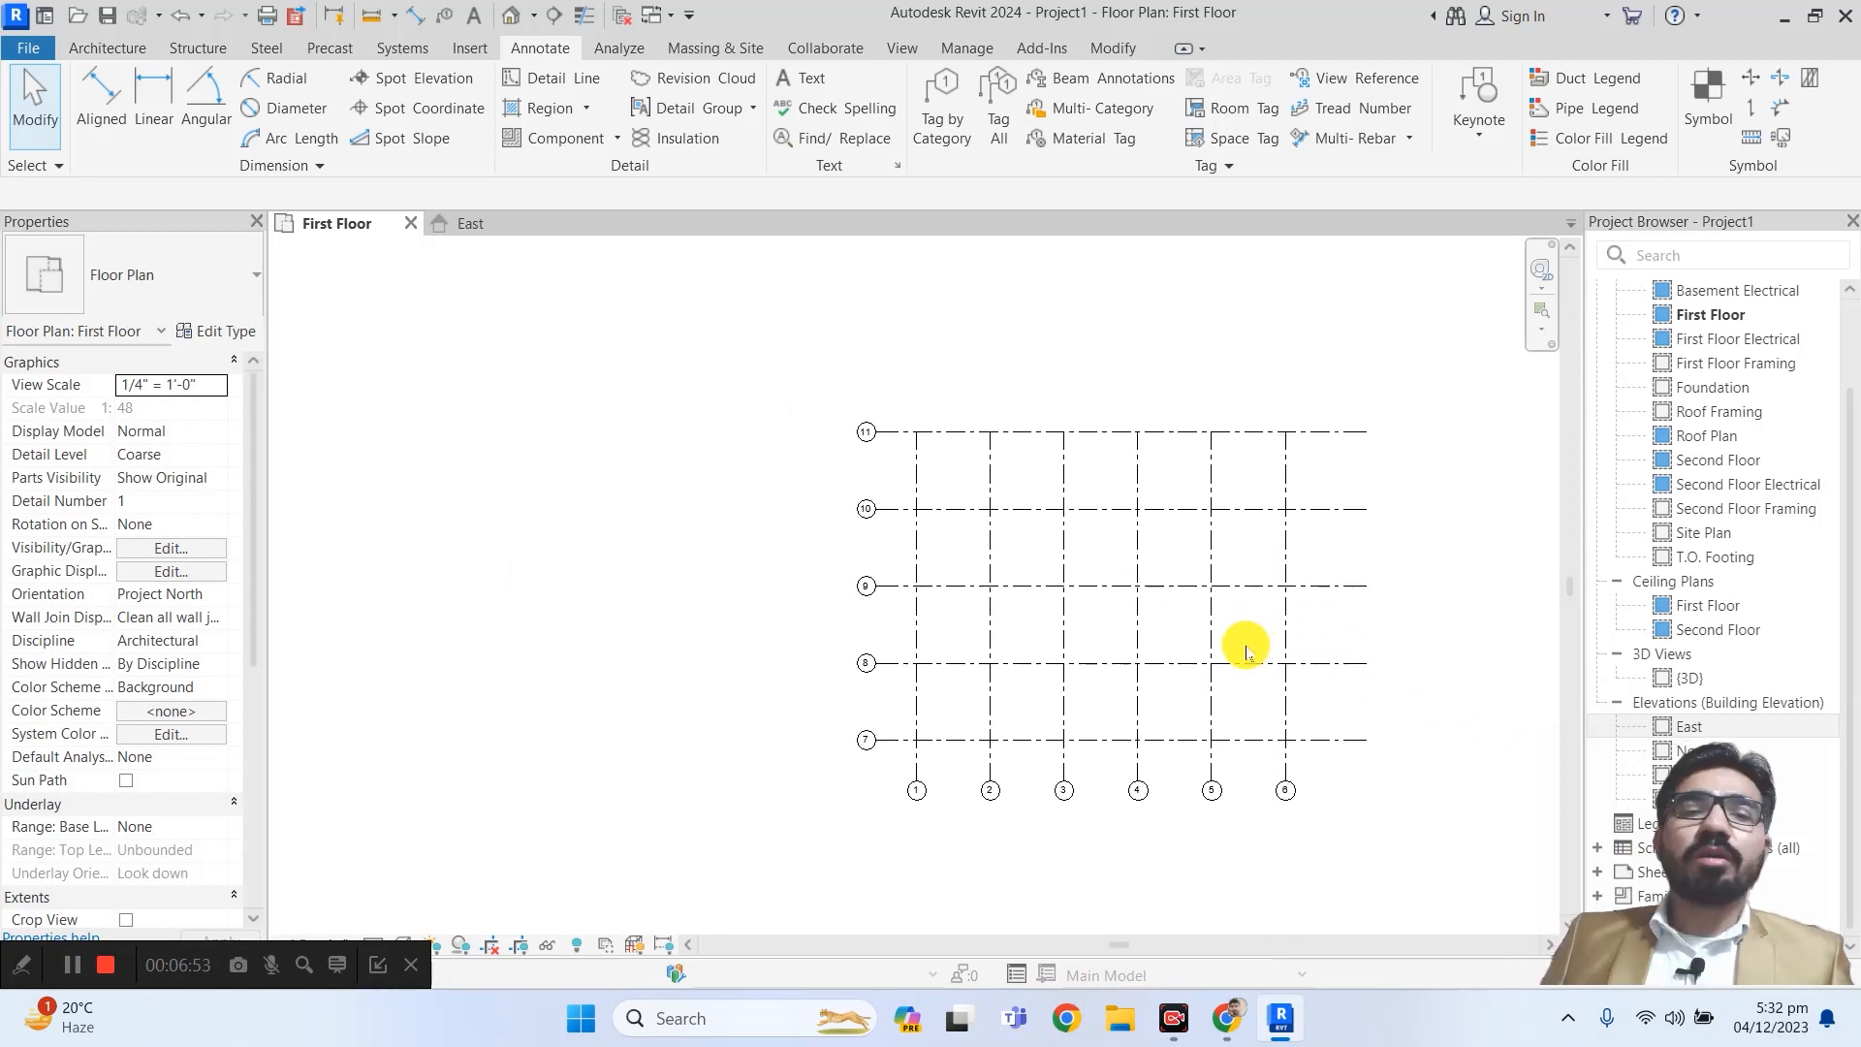
scroll(1241, 652, down, 5)
middle_drag(585, 586, 879, 603)
scroll(1093, 557, up, 6)
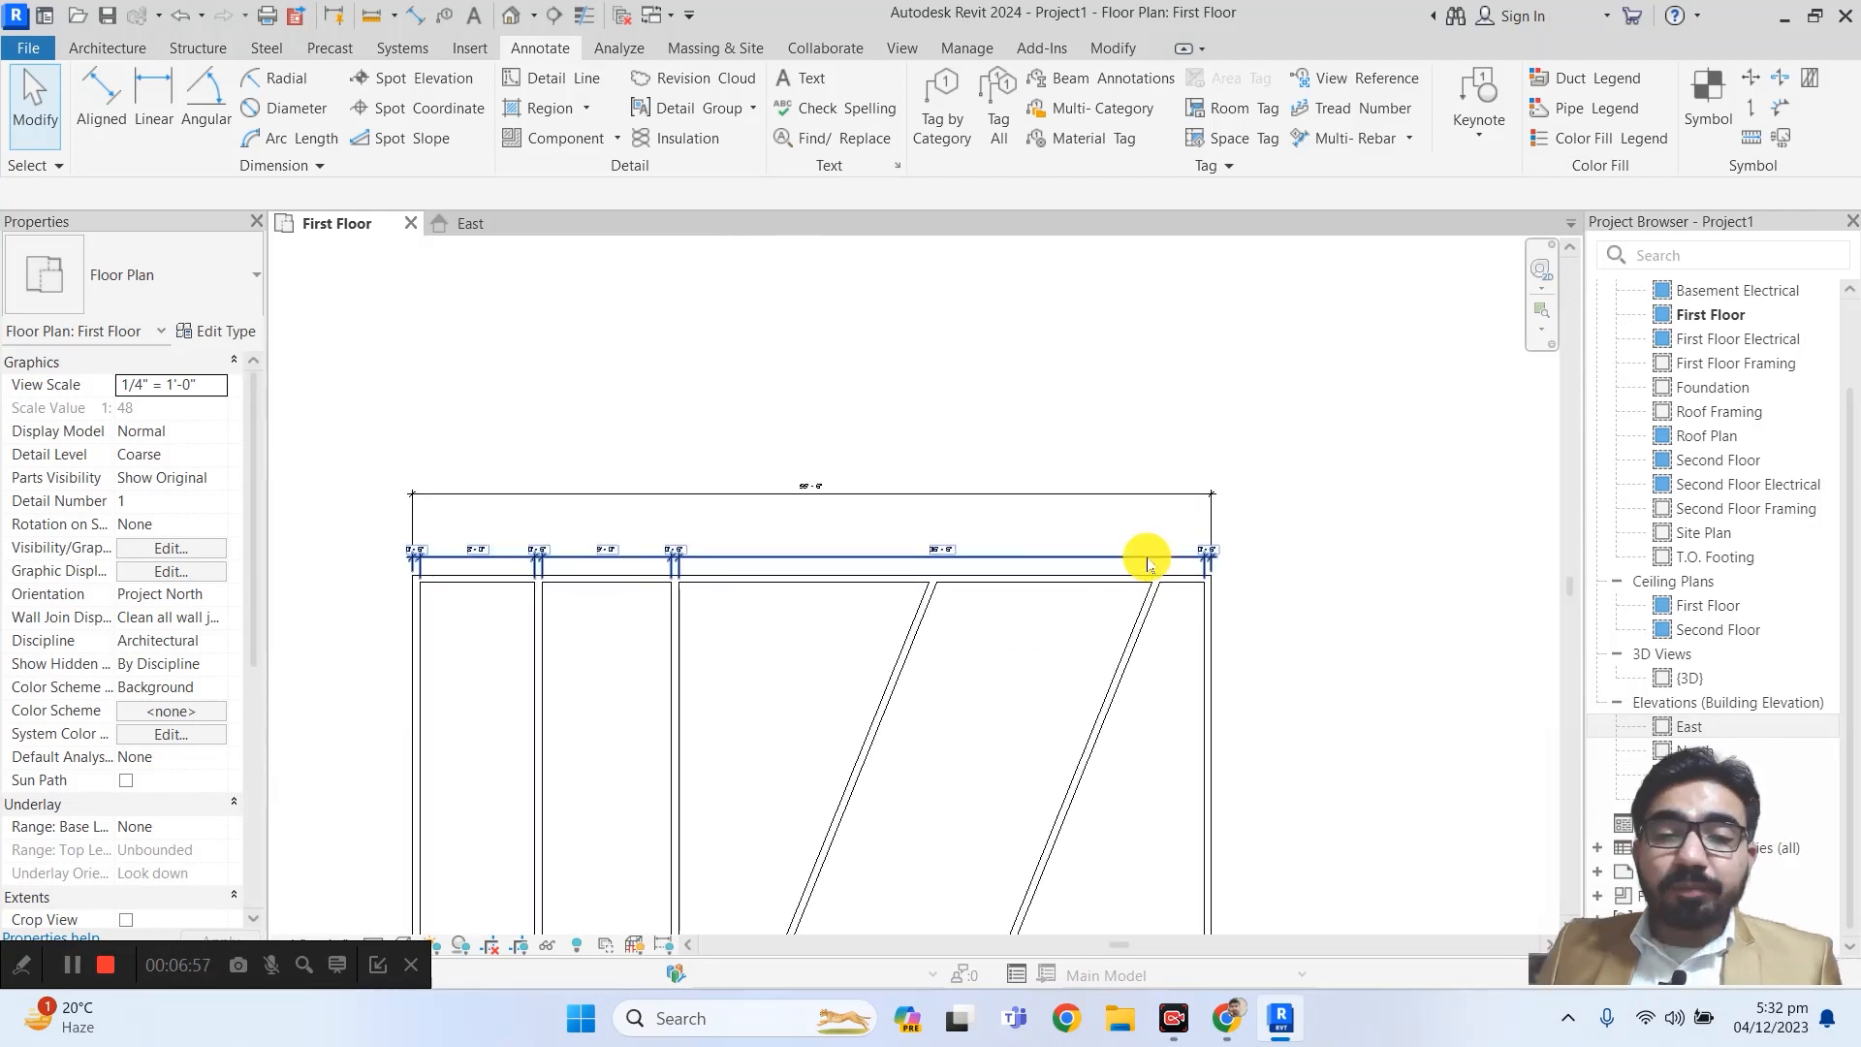
middle_drag(1254, 678, 1329, 549)
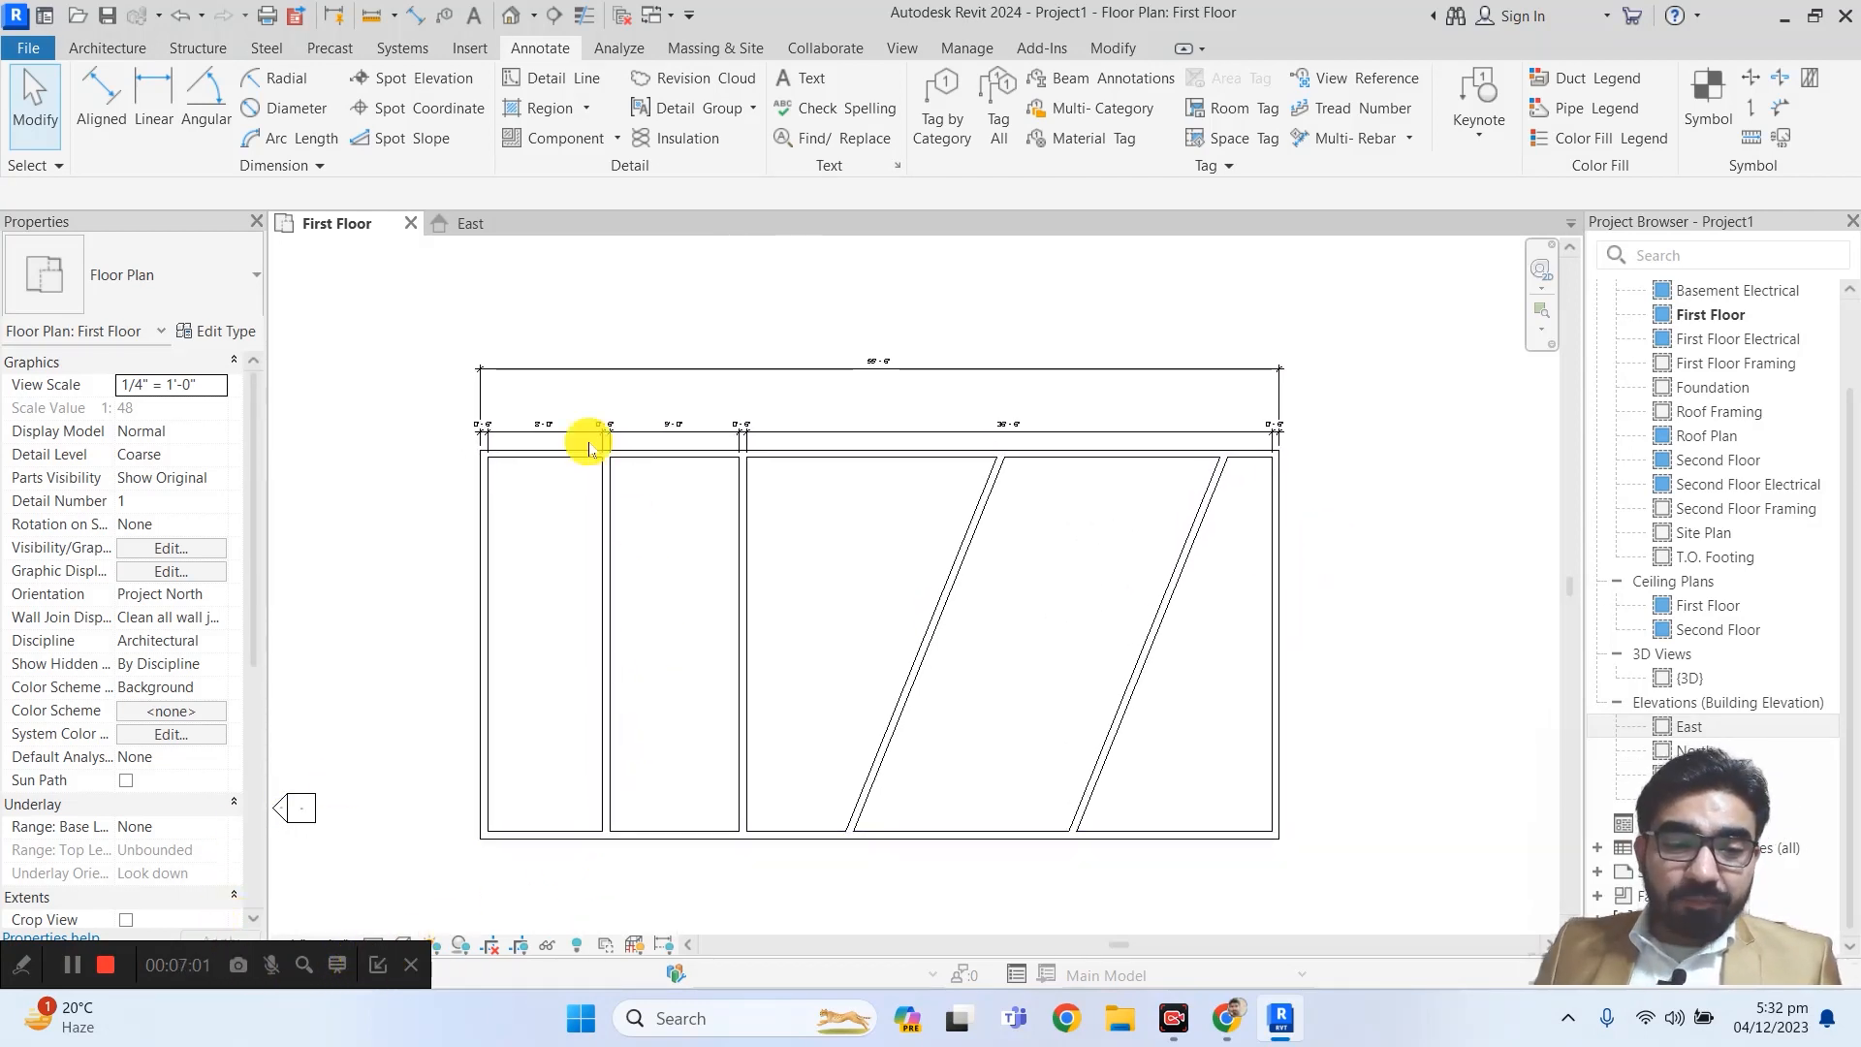
click(82, 100)
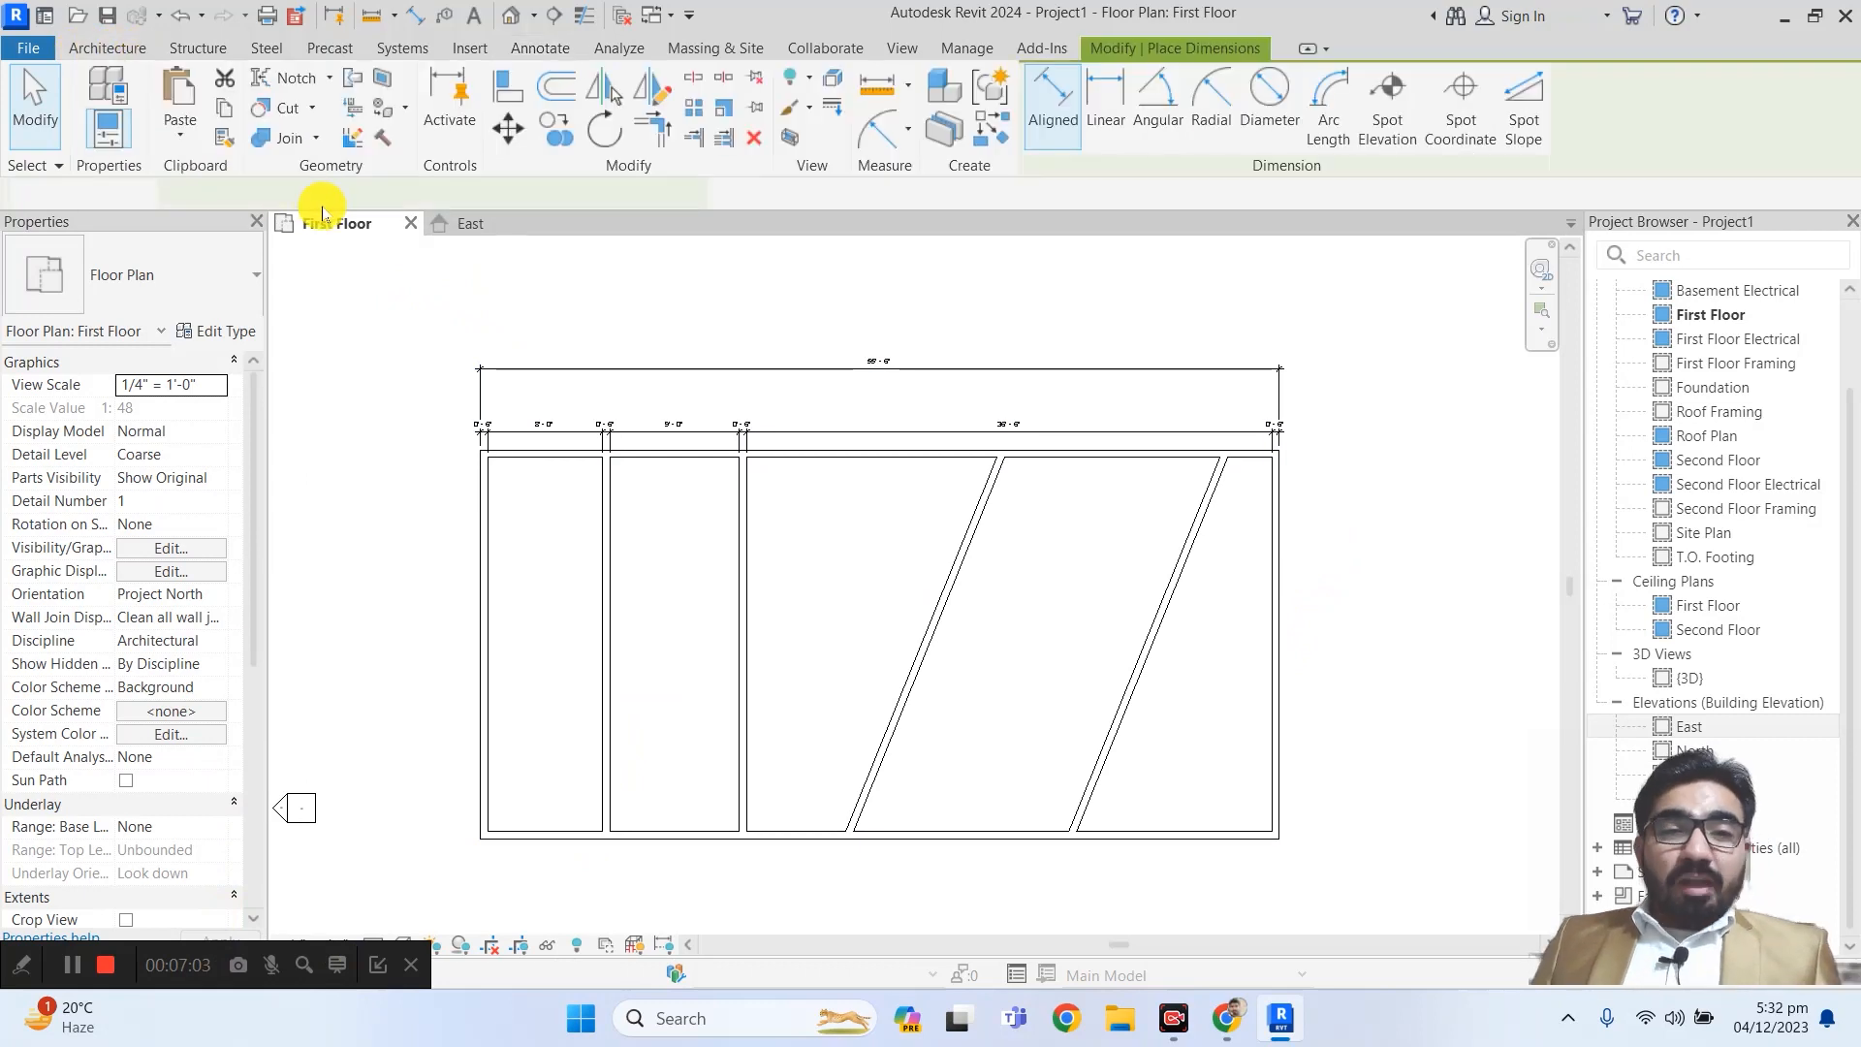
click(296, 194)
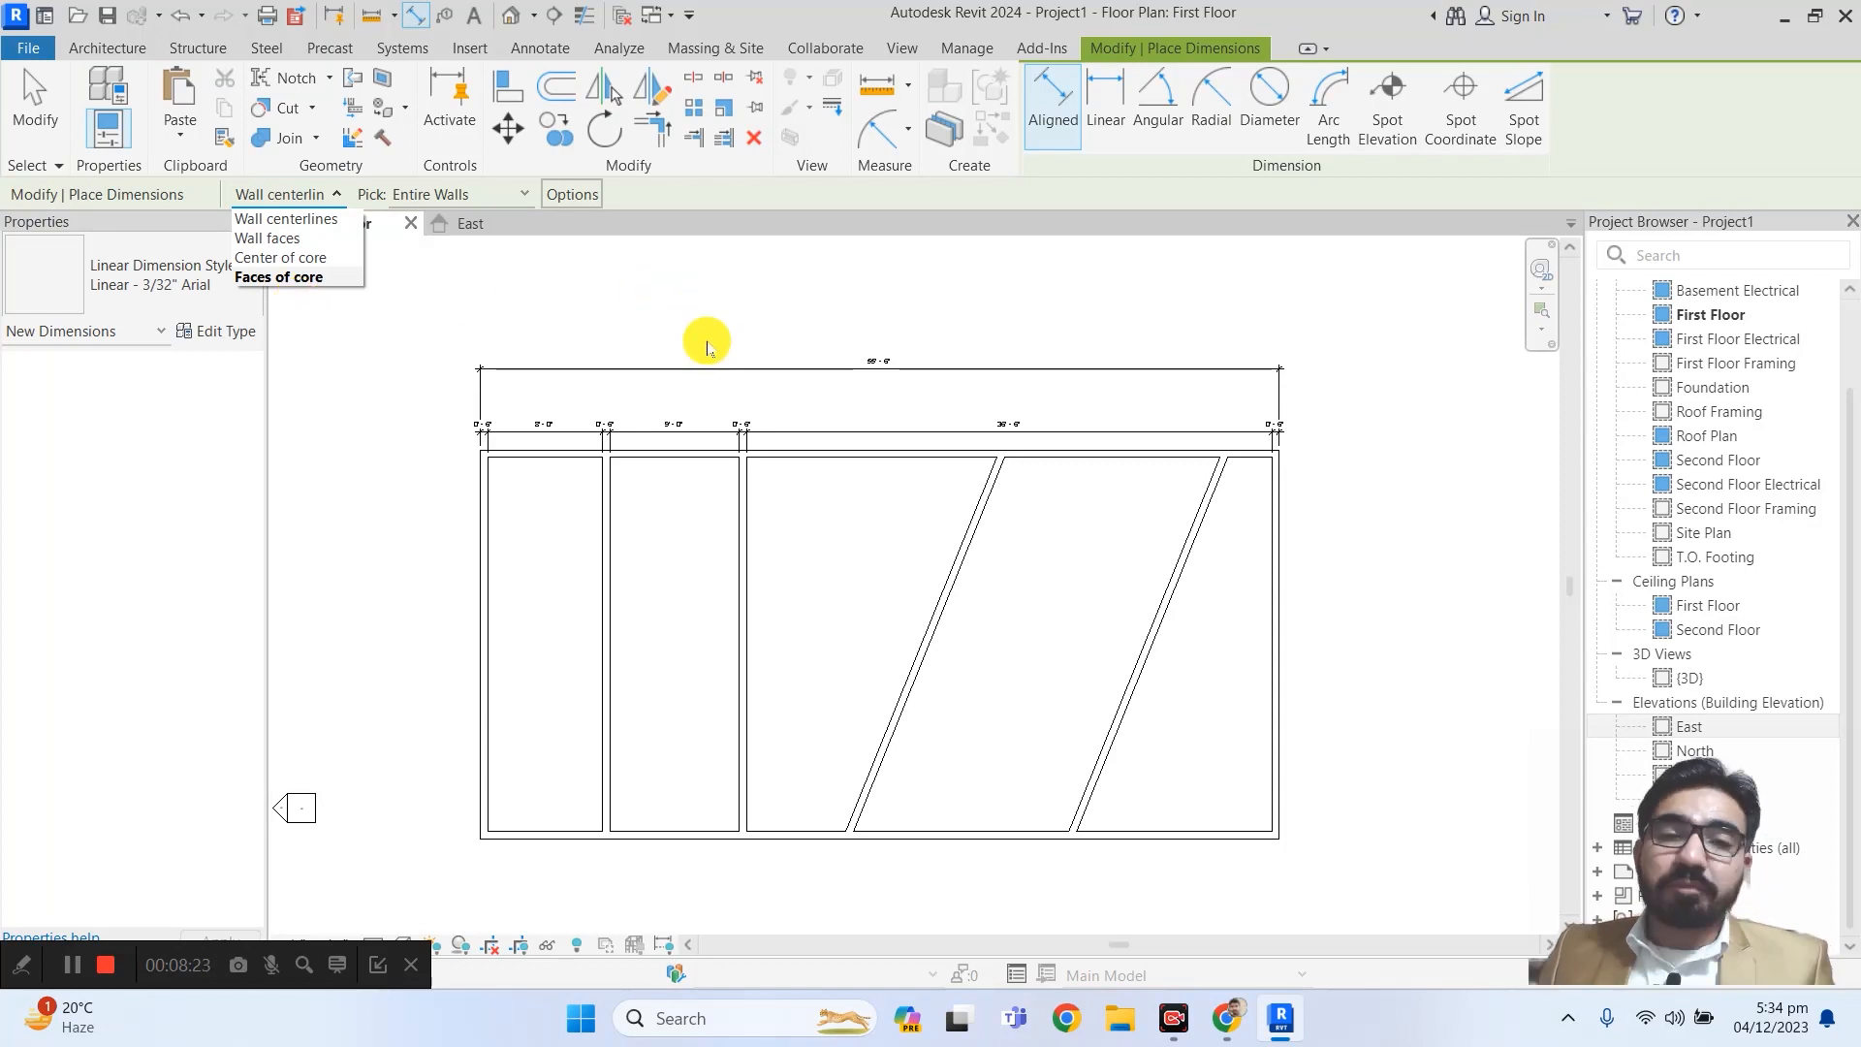
click(719, 400)
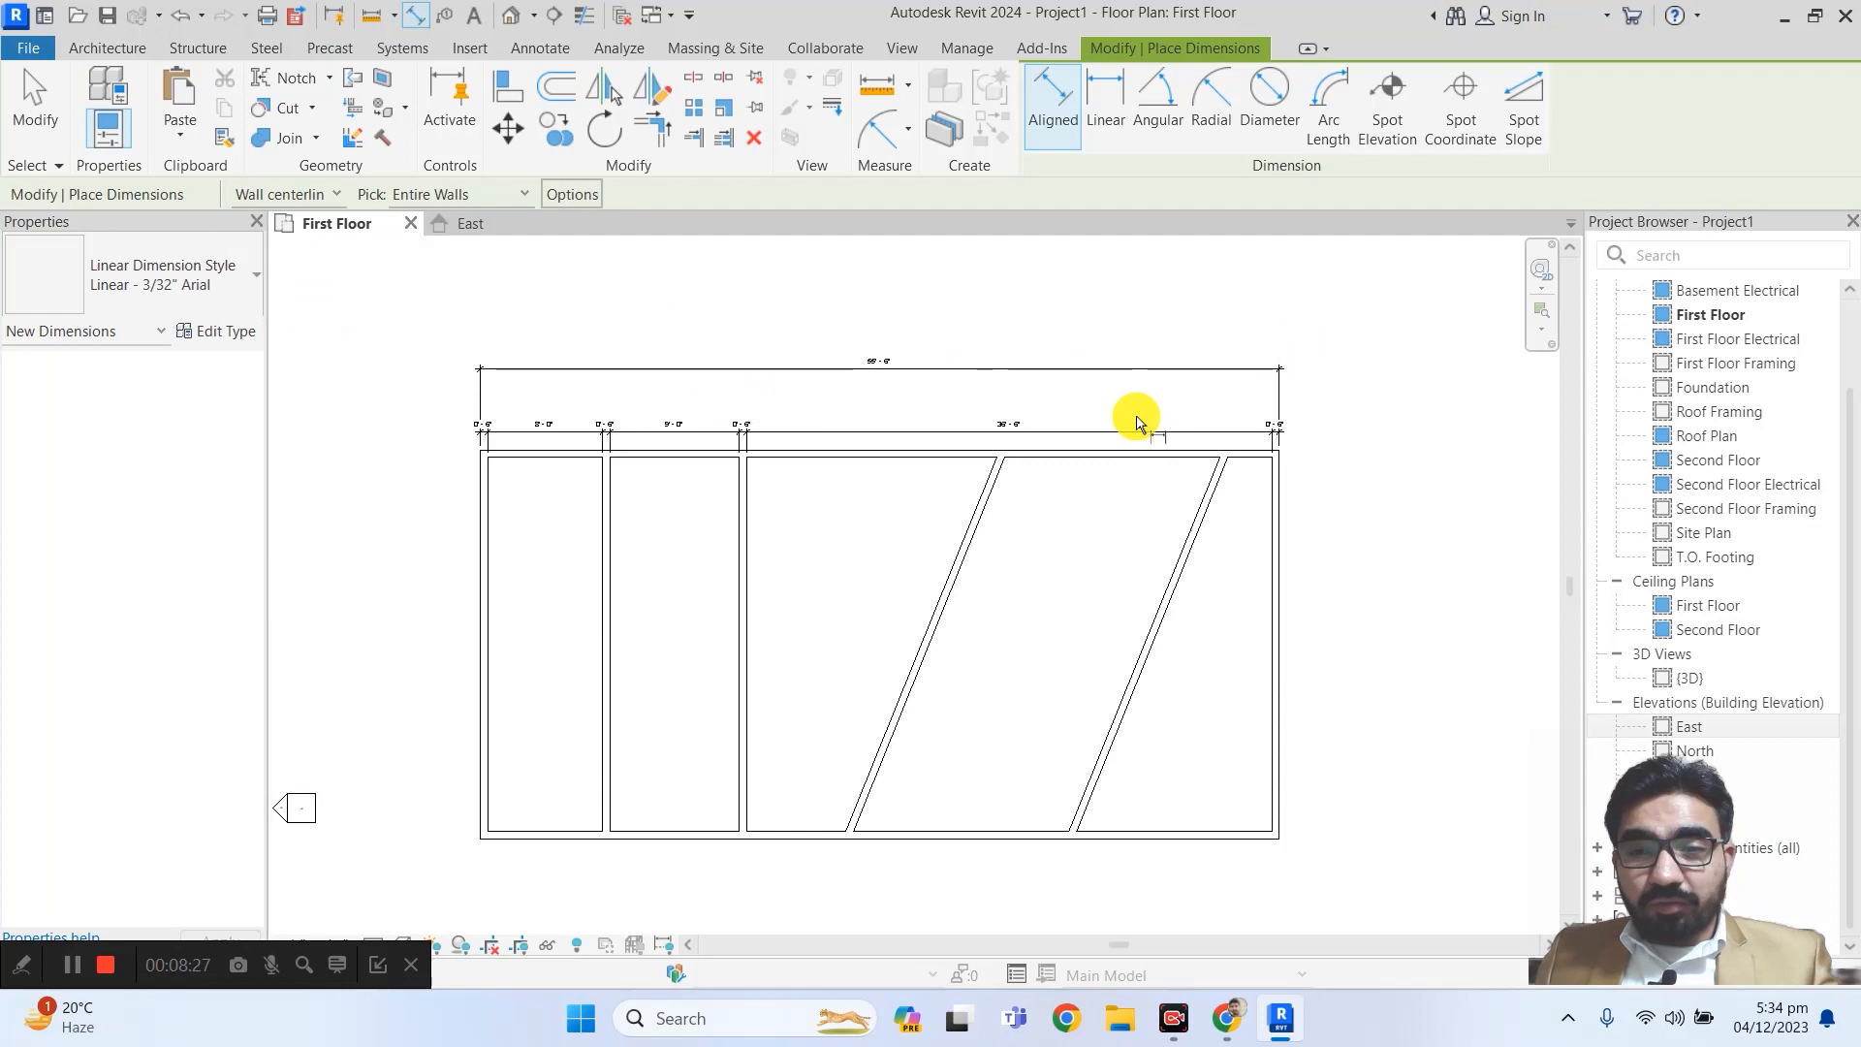
key(Escape)
key(Escape)
- Delete the two dimension strings above the building with slanted walls
drag(1324, 337, 1140, 430)
key(Delete)
scroll(1071, 403, down, 5)
scroll(1047, 460, up, 1)
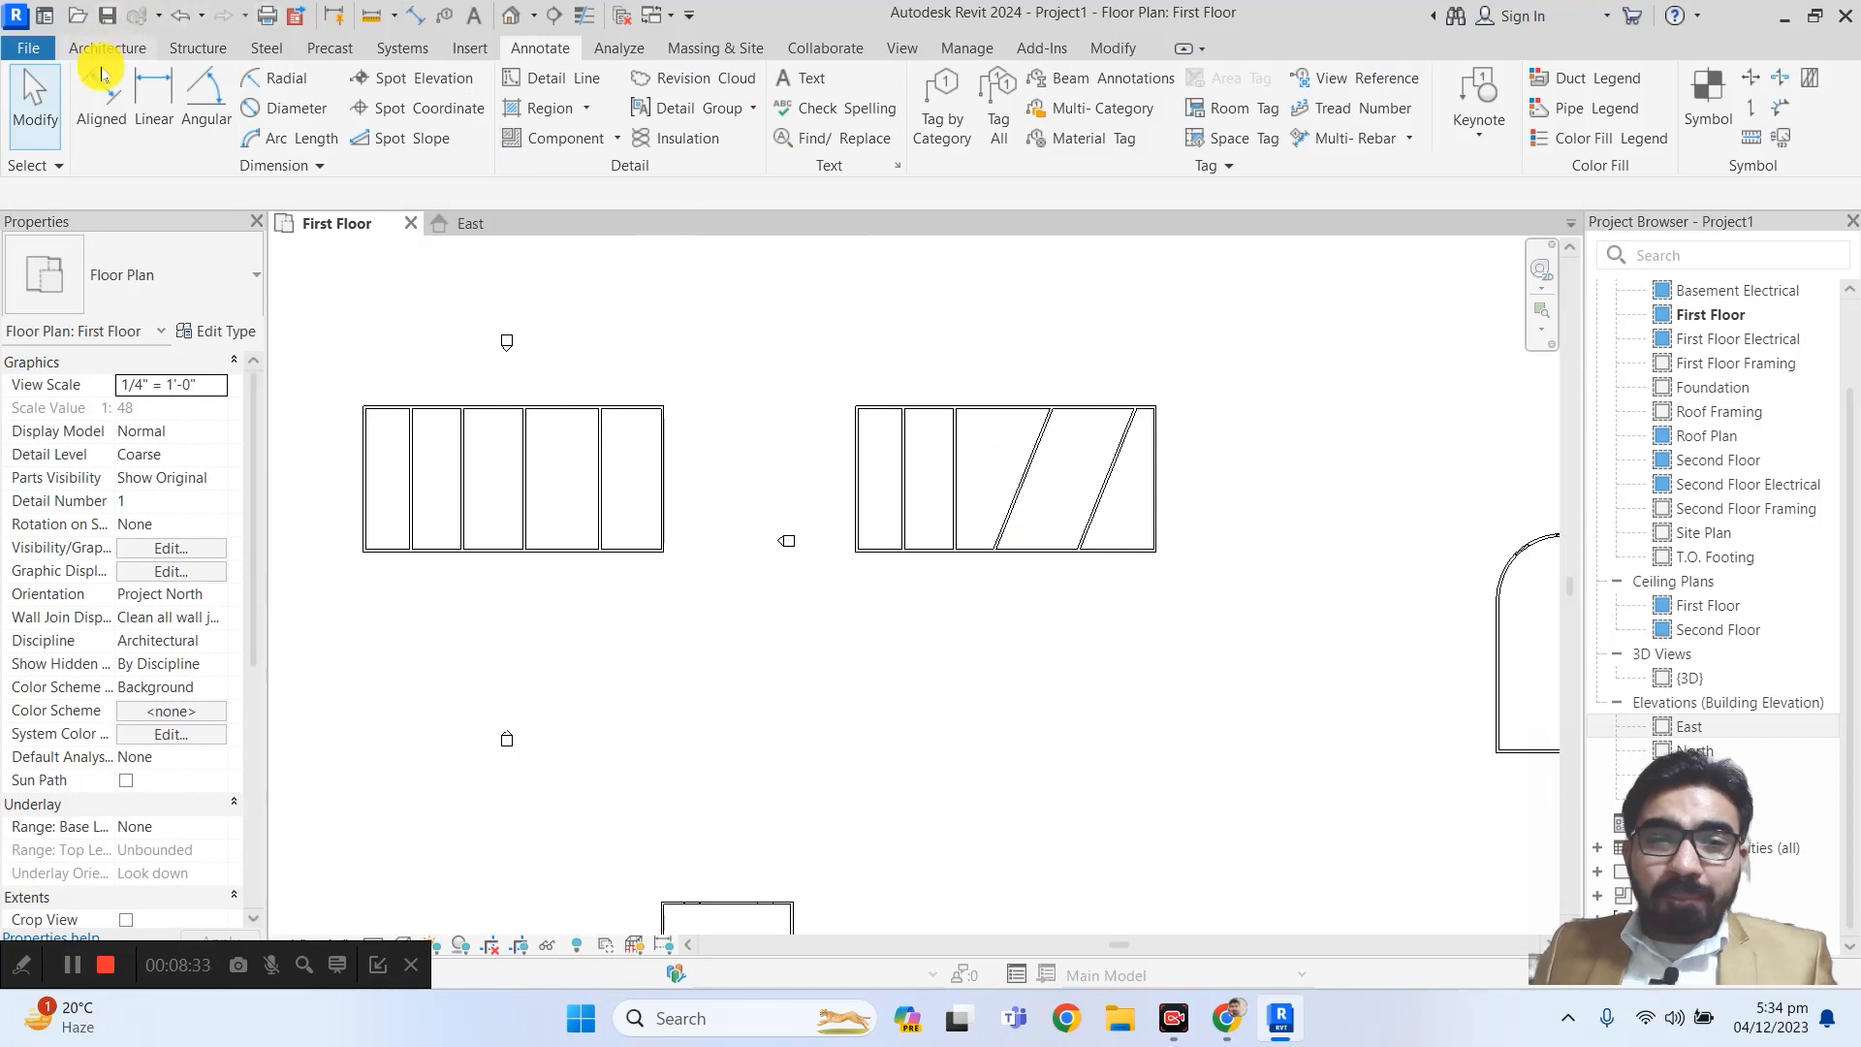
click(138, 104)
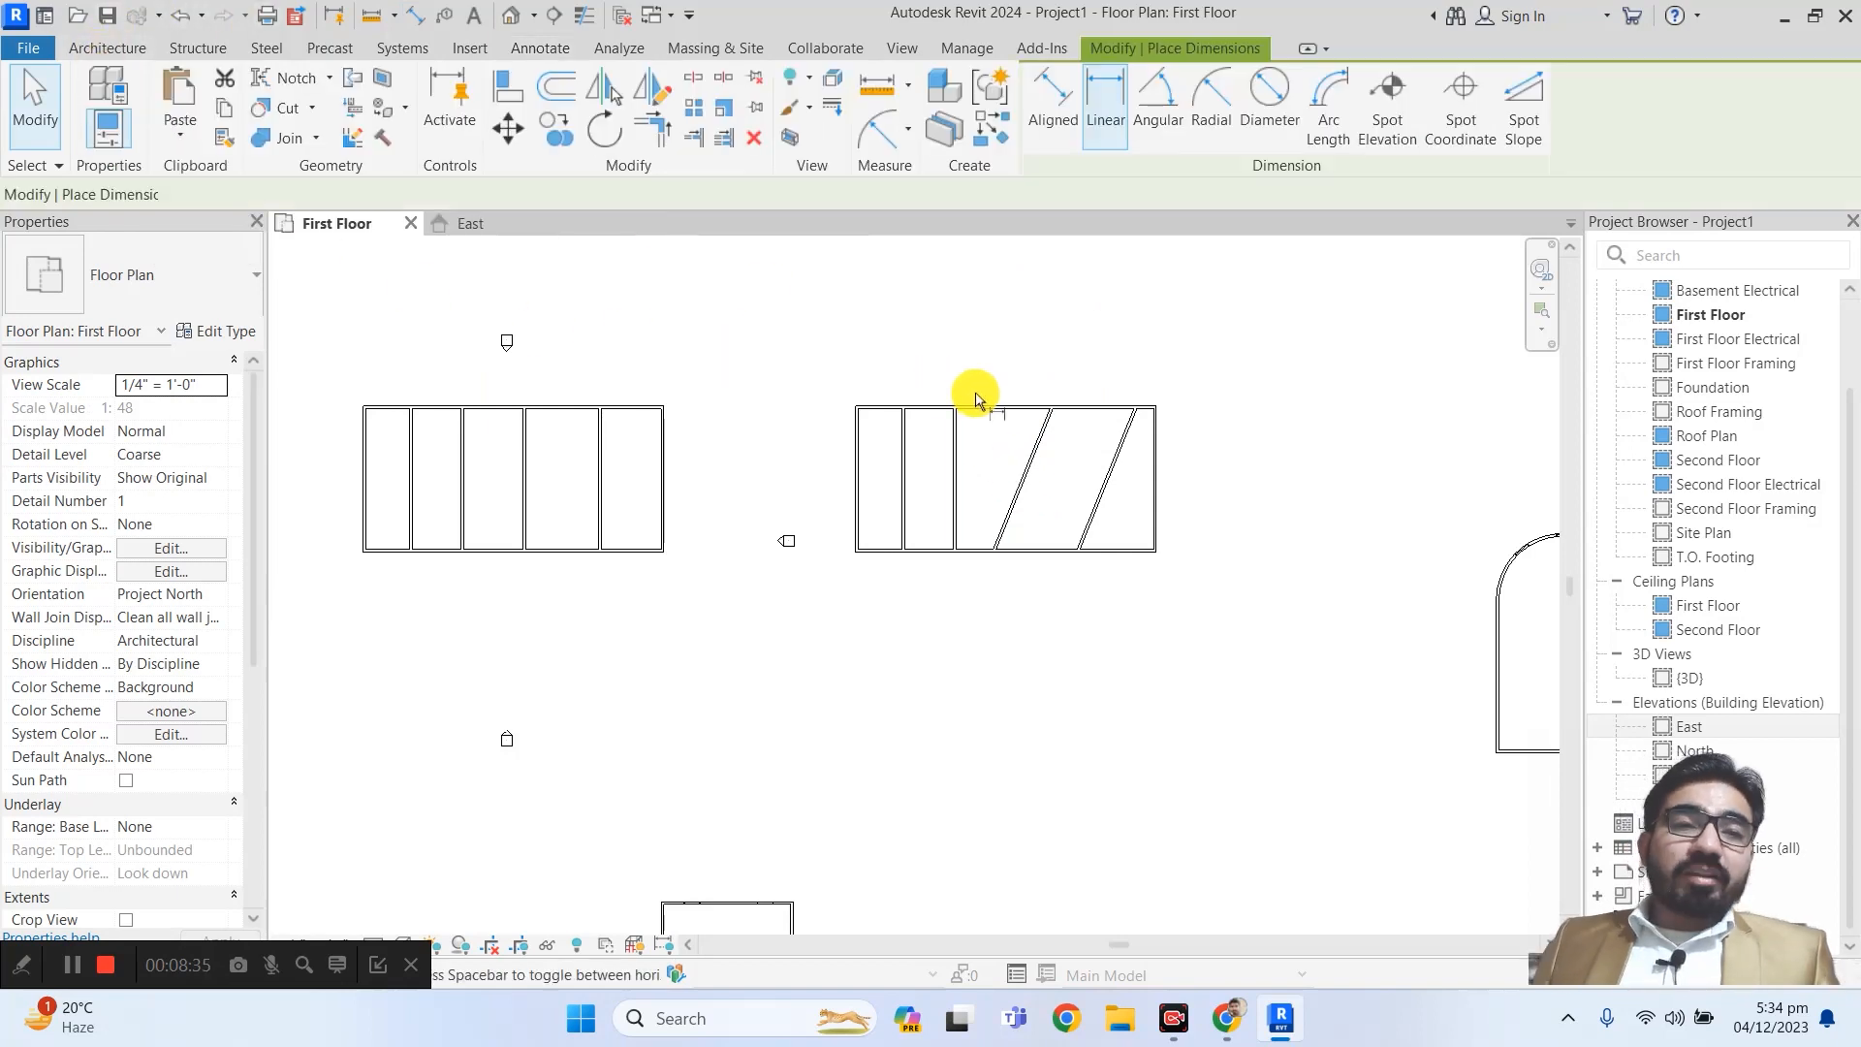
scroll(949, 402, up, 1)
scroll(948, 402, up, 1)
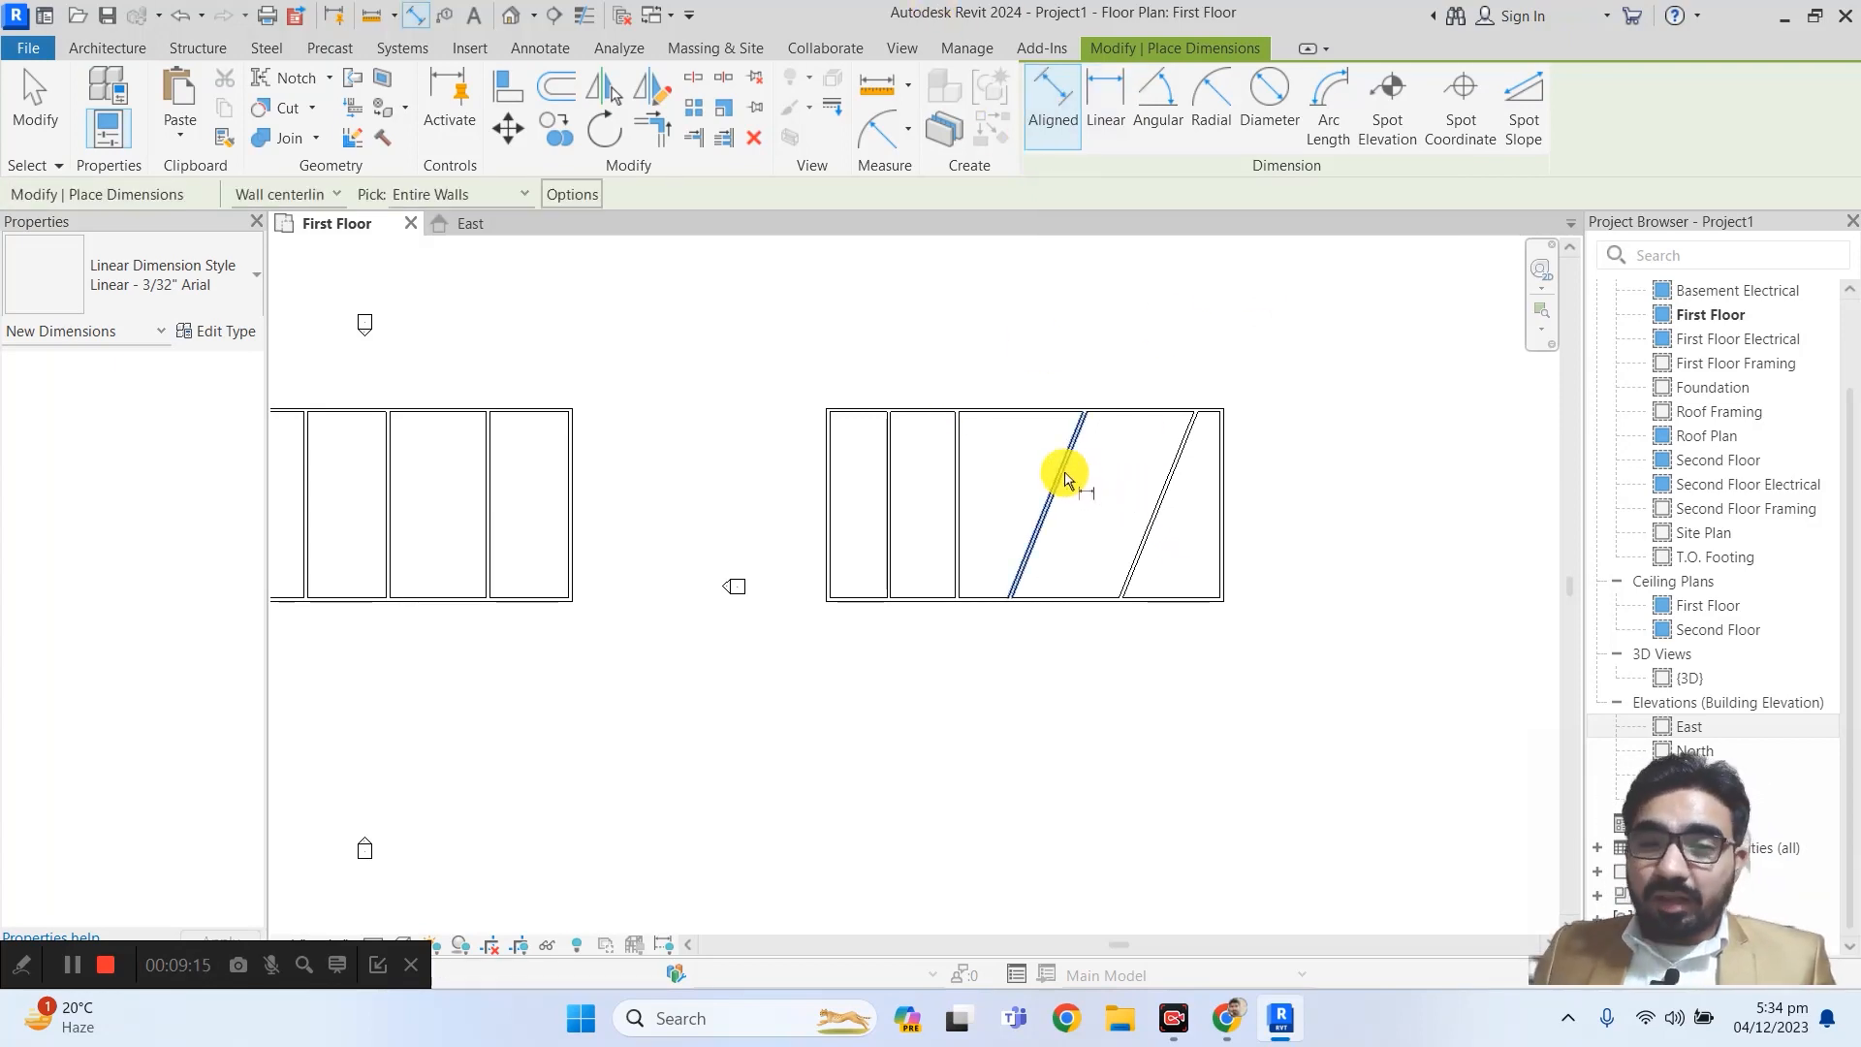
- Dimension the perpendicular distance between the two slanted walls' centerlines with an Aligned dimension, using the Individual References pick option
scroll(1155, 491, up, 4)
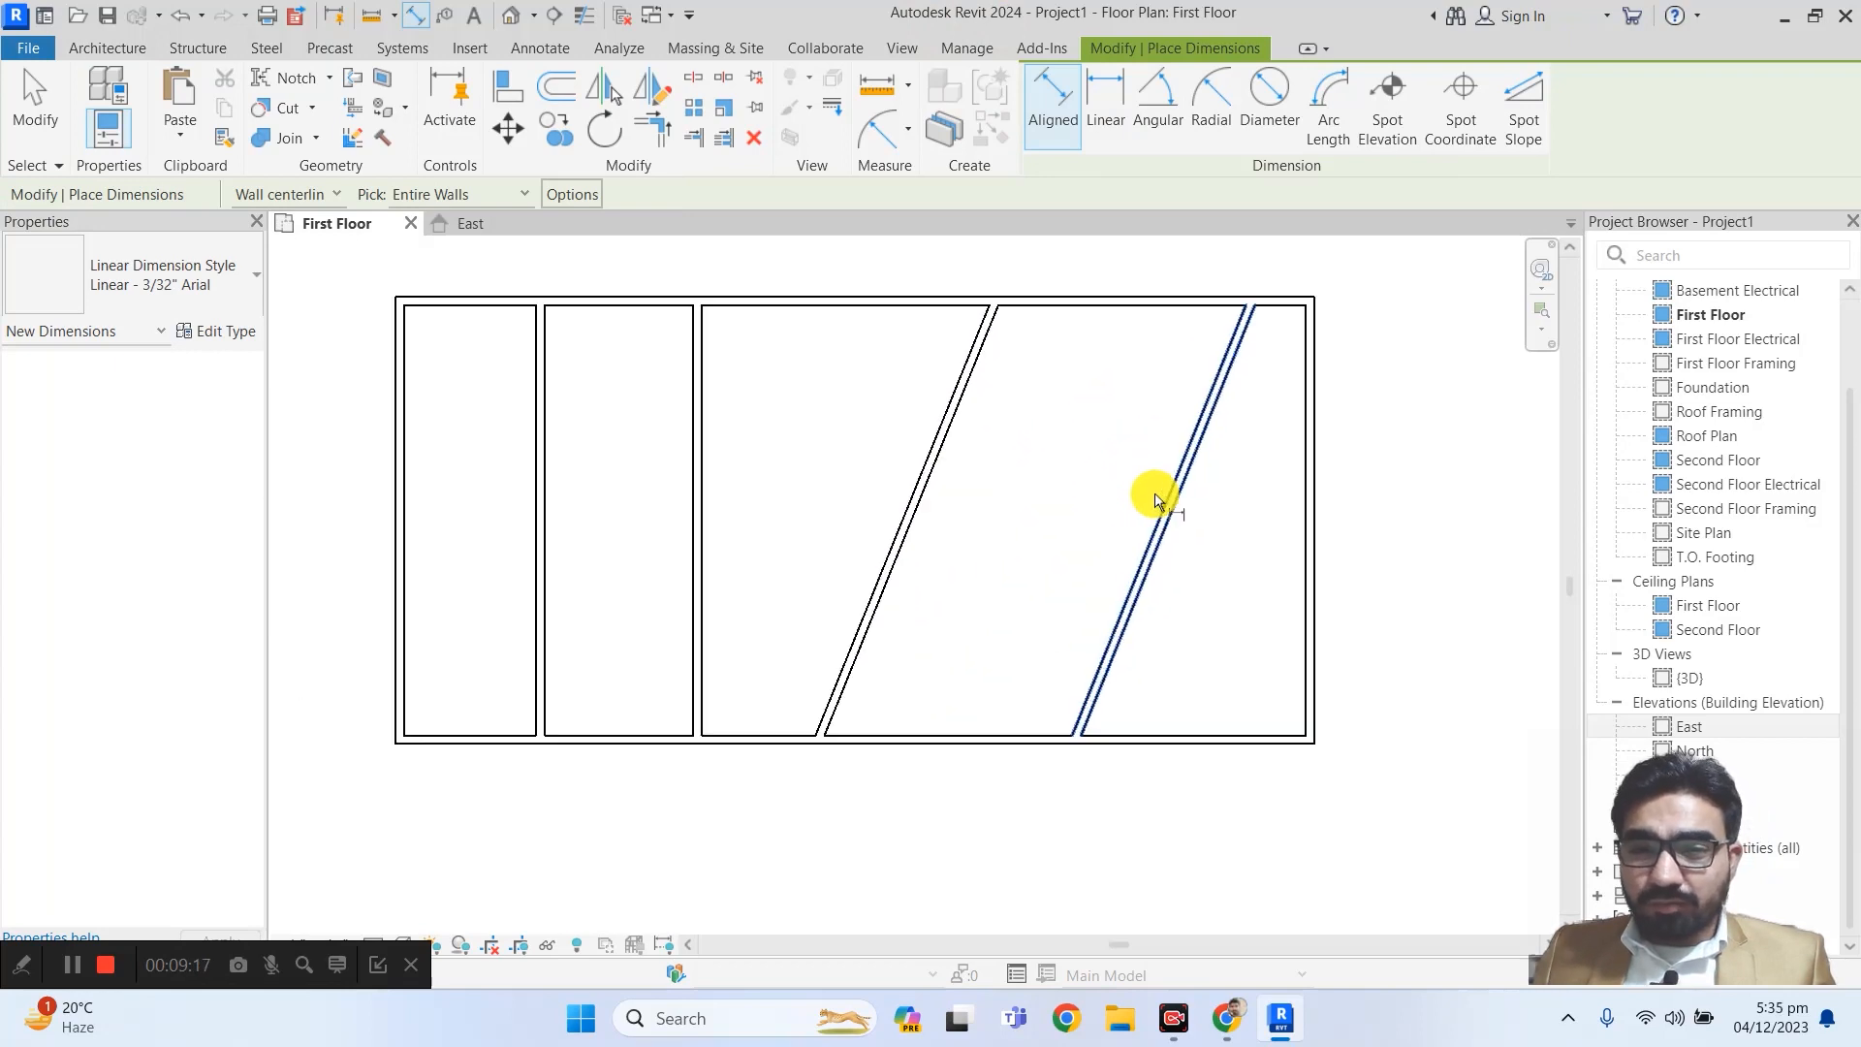
click(471, 195)
click(432, 219)
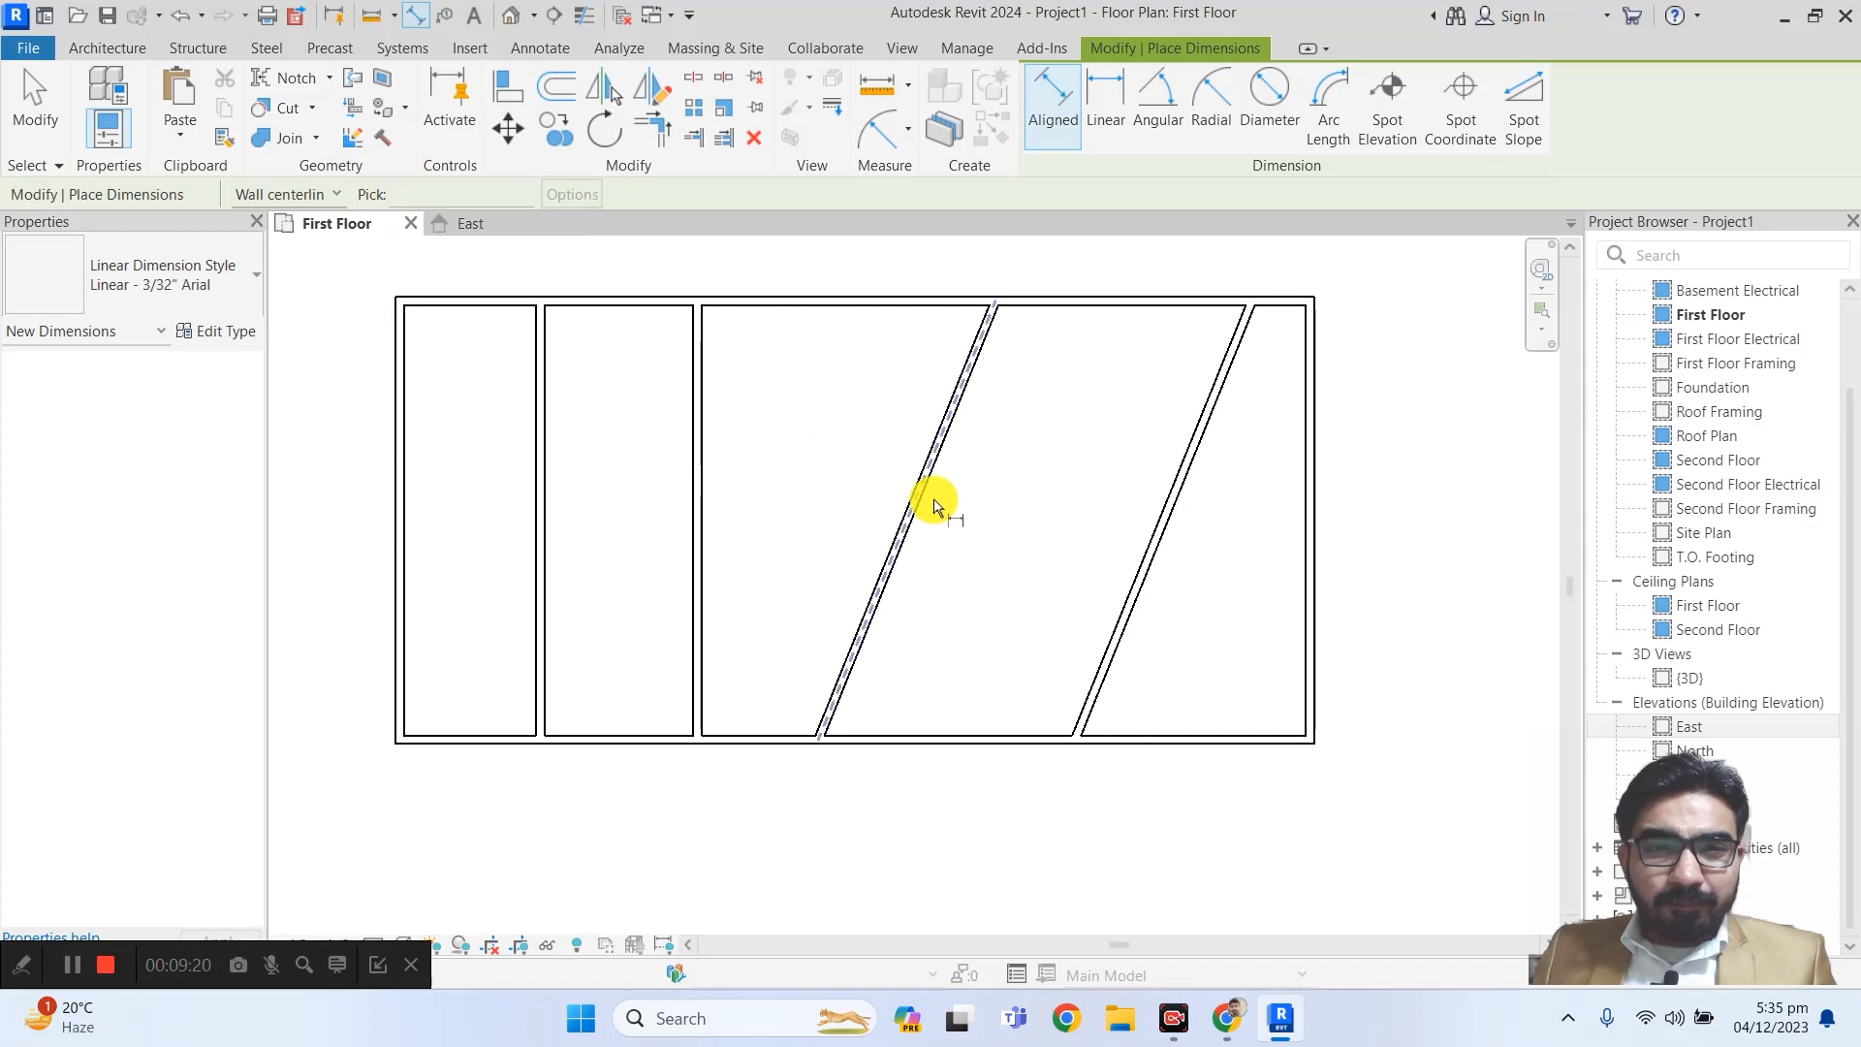
click(940, 441)
click(1167, 527)
click(1153, 464)
scroll(1013, 412, up, 5)
scroll(1071, 422, down, 6)
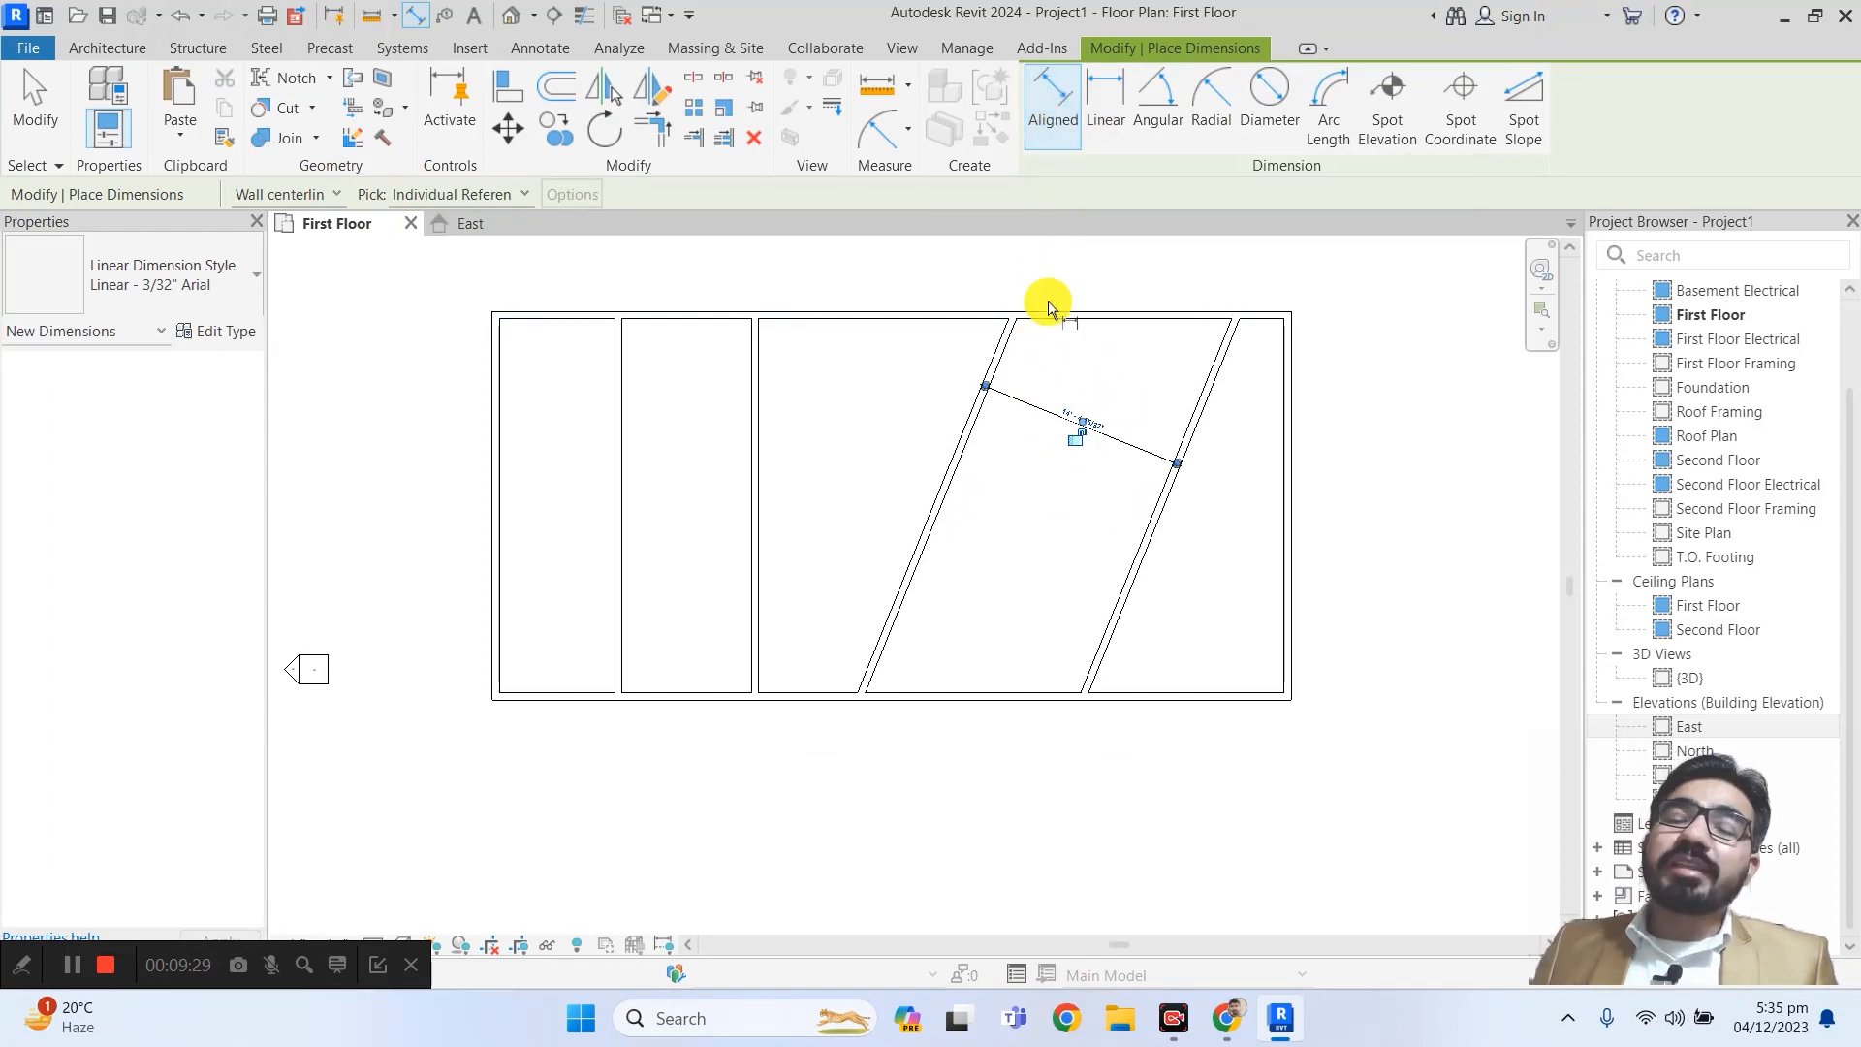
scroll(1080, 425, up, 2)
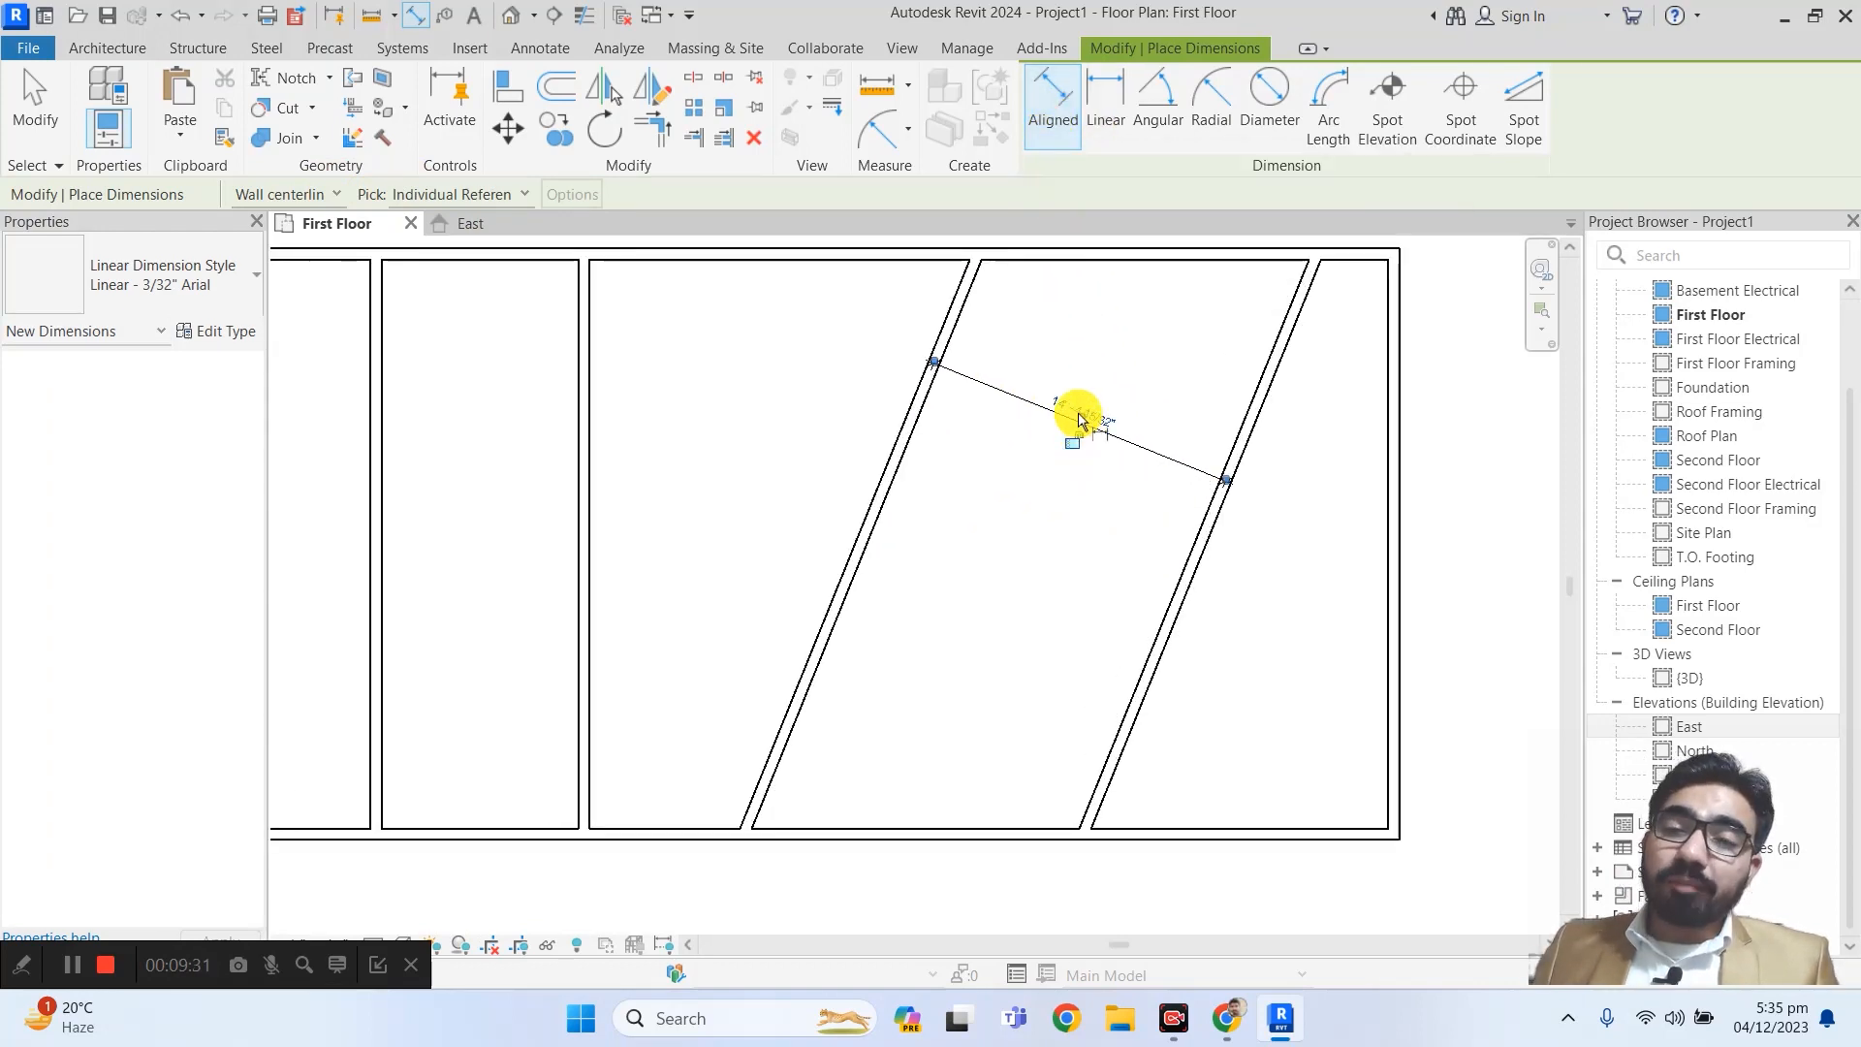
scroll(1080, 417, up, 2)
scroll(984, 427, down, 2)
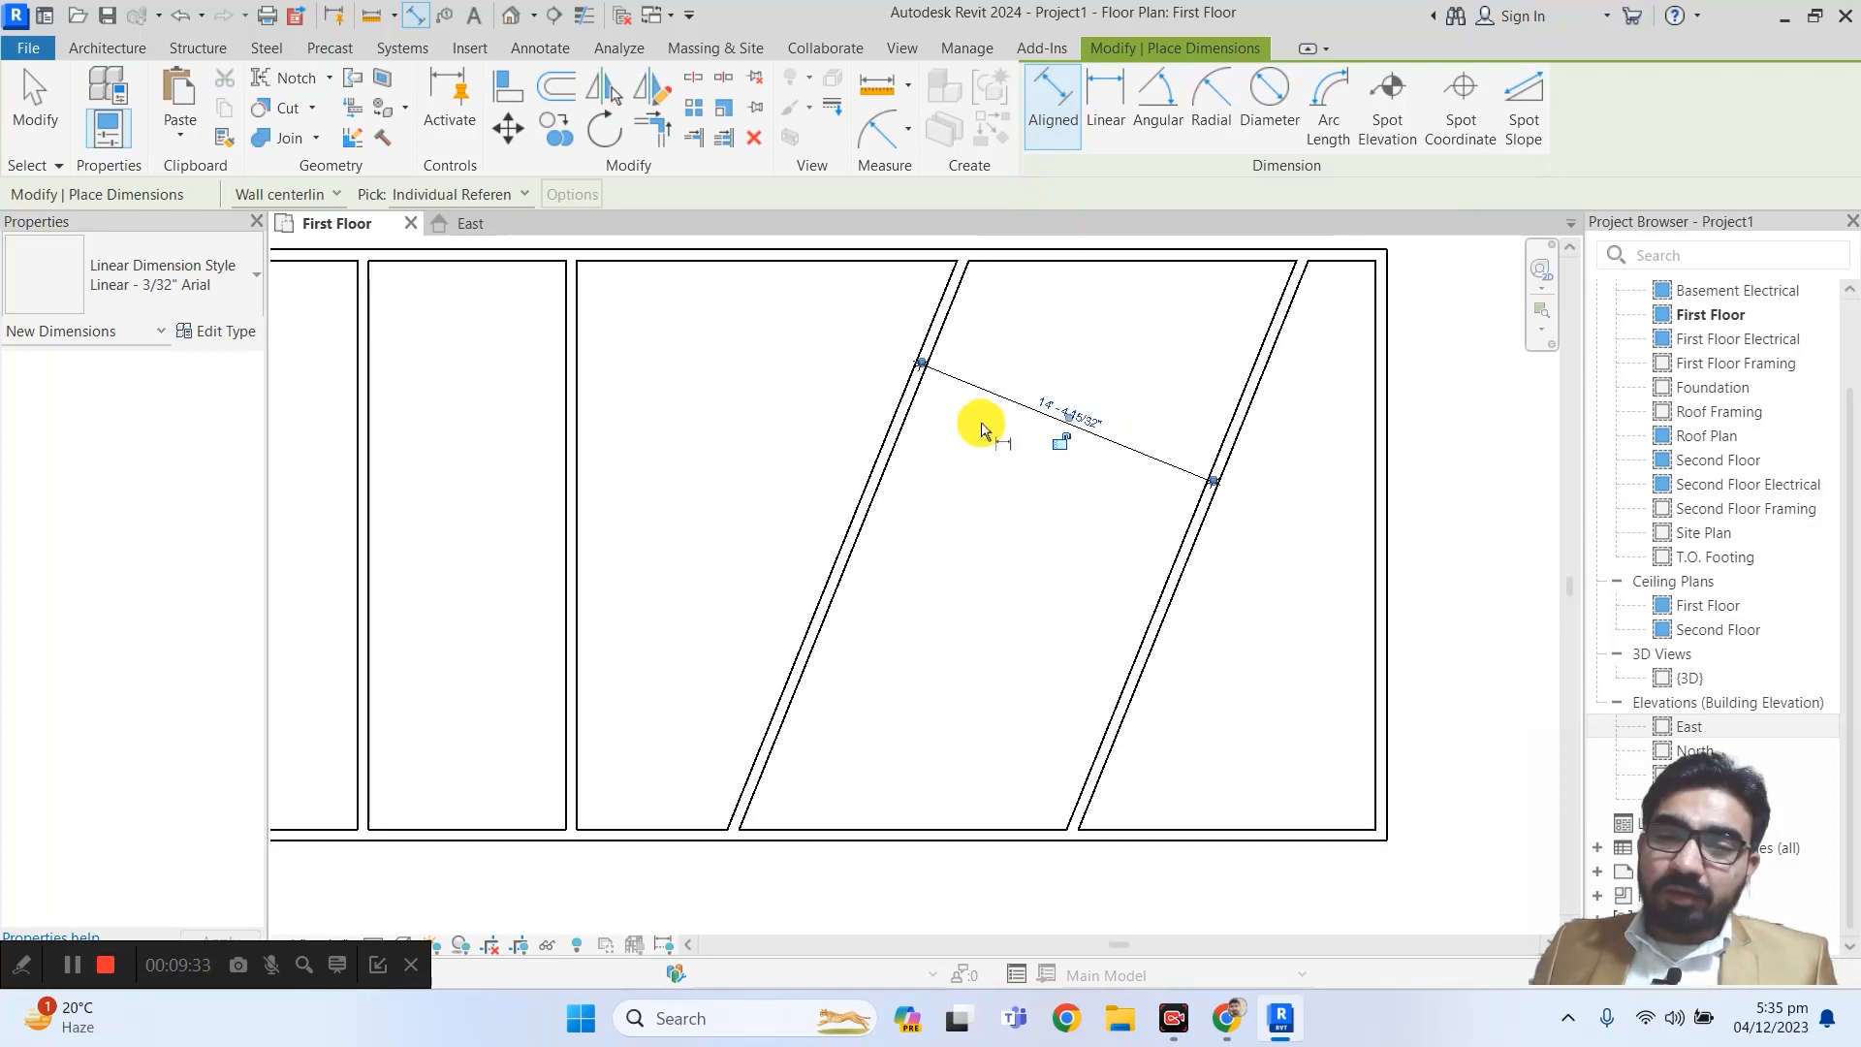
scroll(981, 426, down, 3)
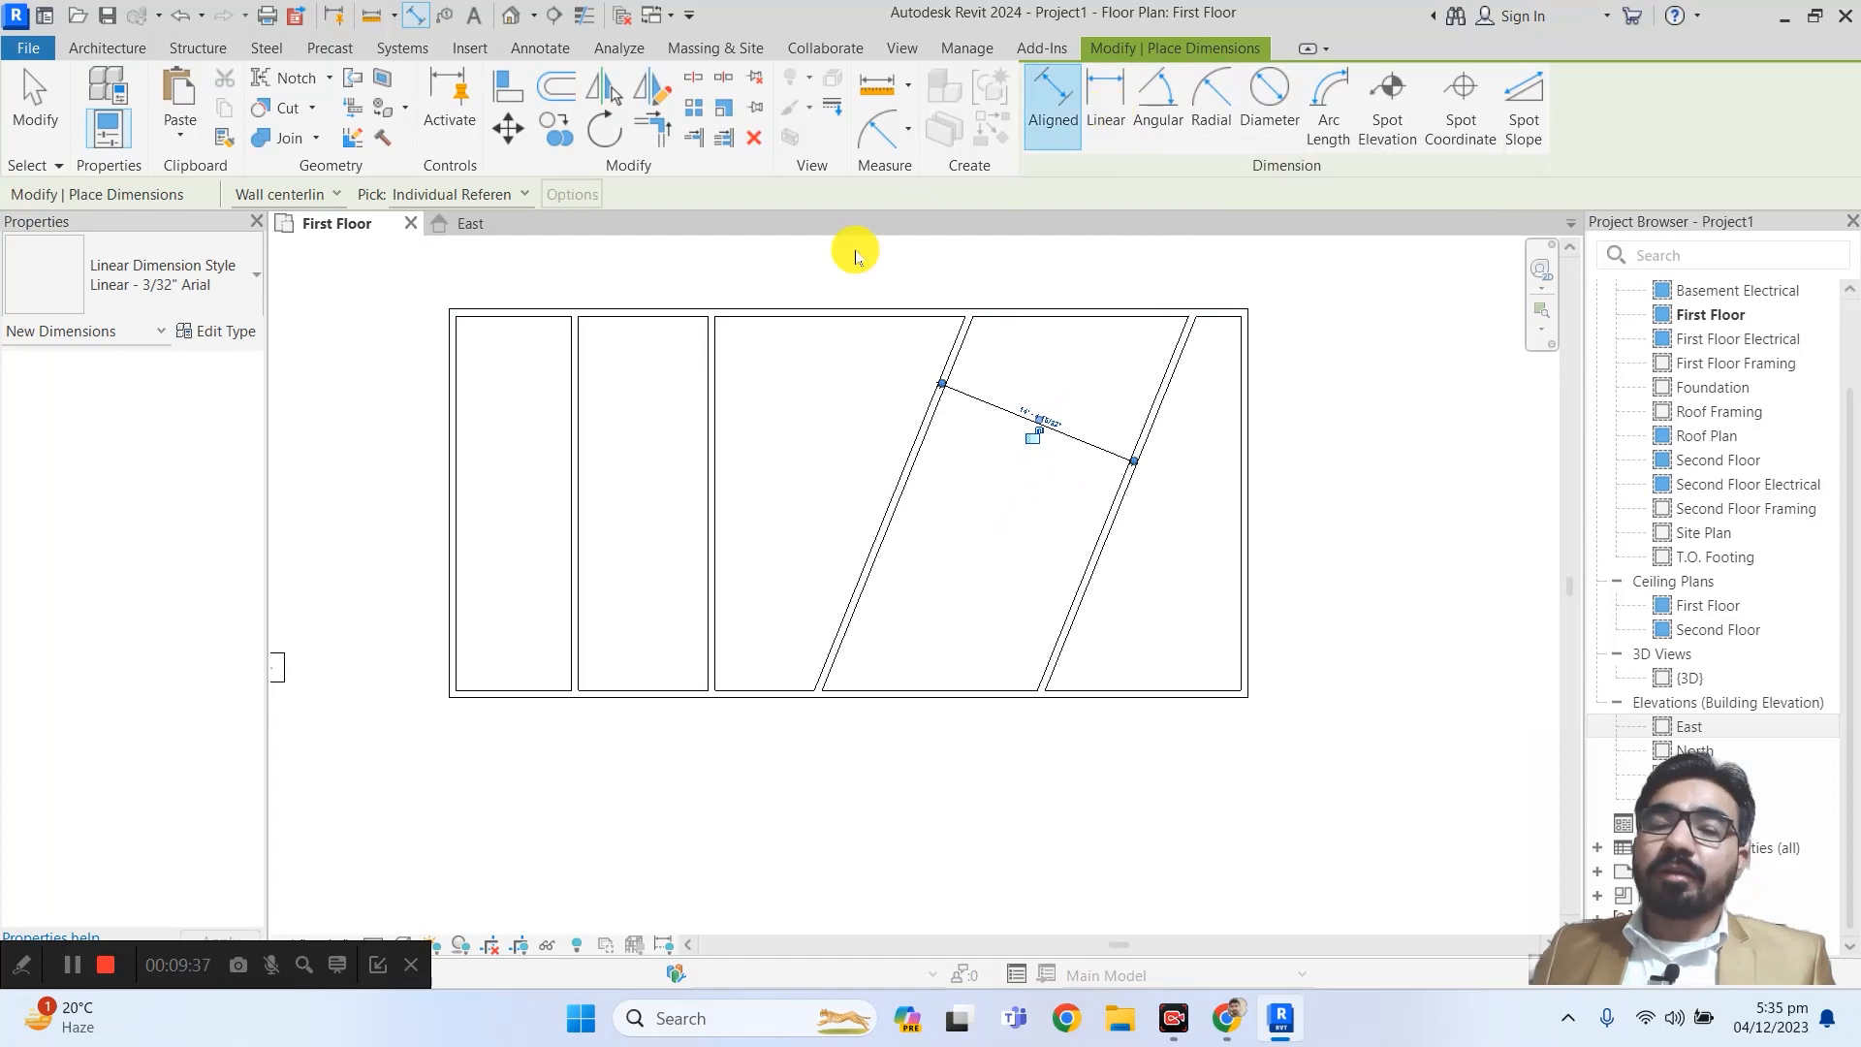
- Start a horizontal Linear dimension string at the slanted-wall building's outer left corner, picking wall corners across the first room and its partition
click(1105, 102)
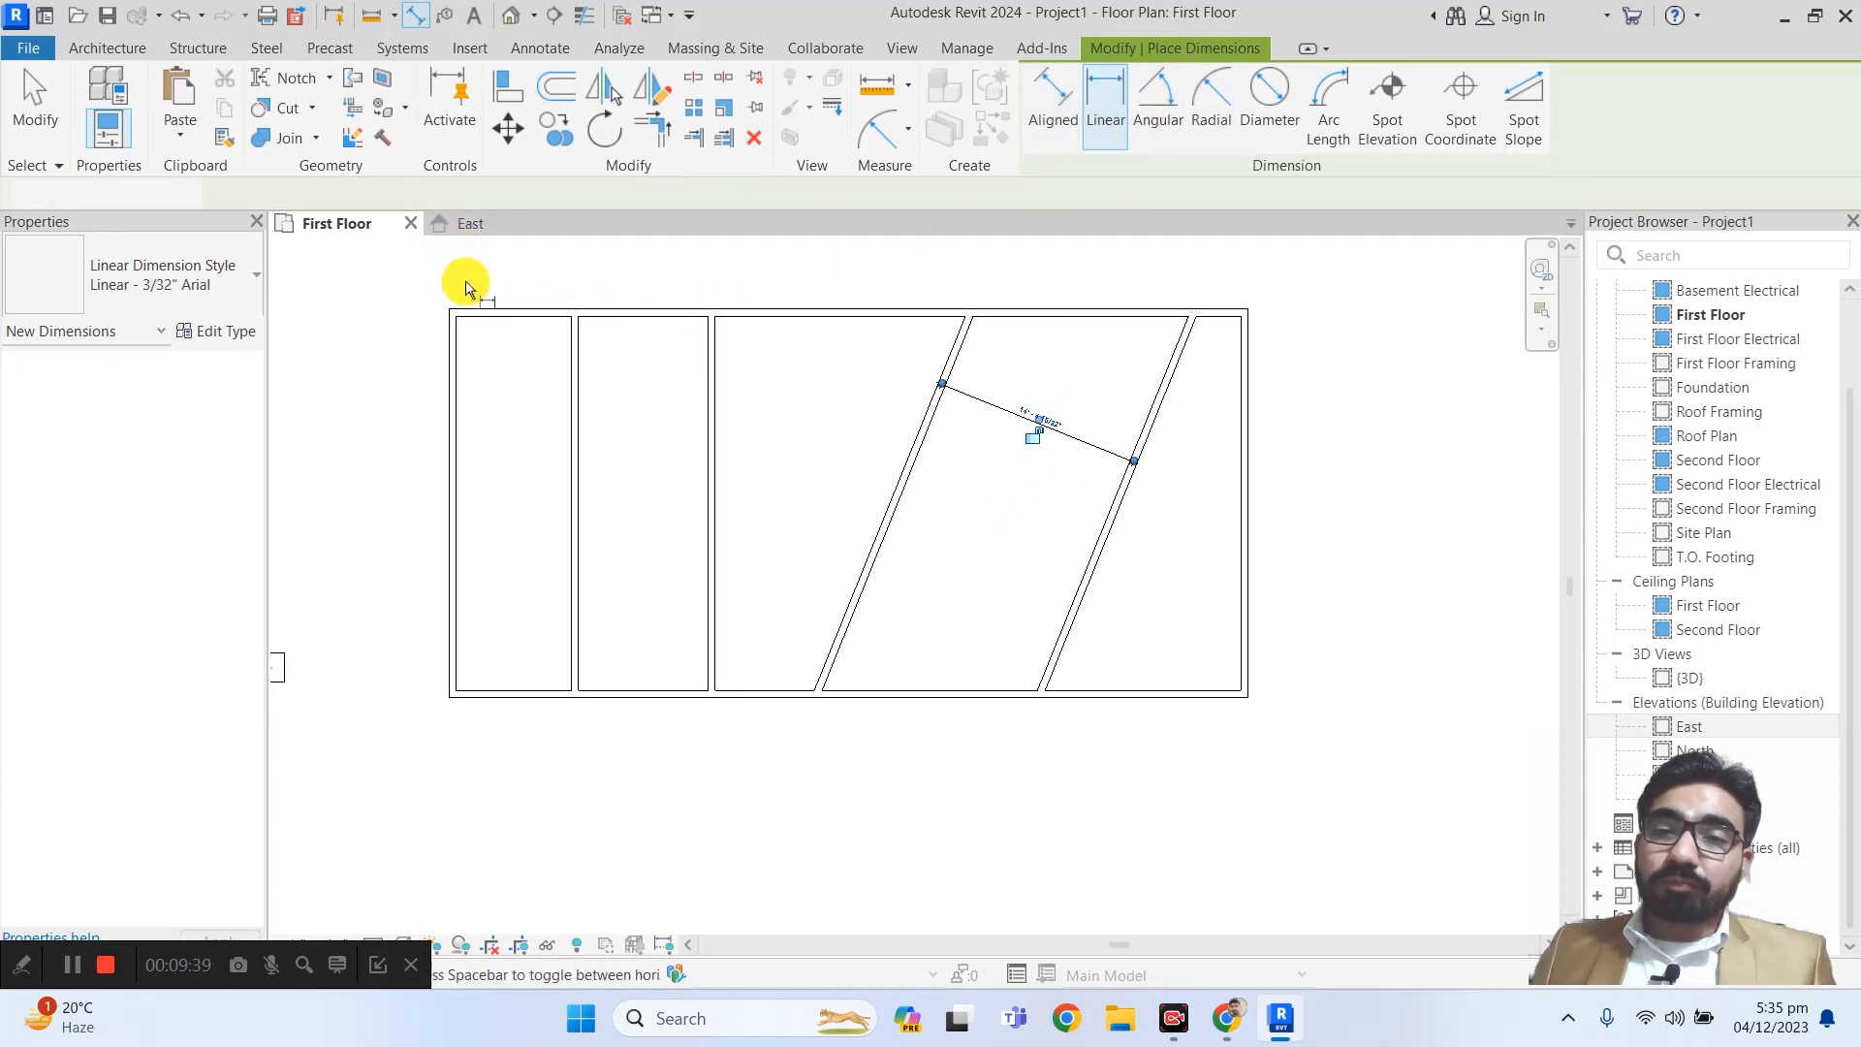
scroll(469, 287, up, 2)
scroll(682, 338, up, 1)
scroll(682, 339, up, 4)
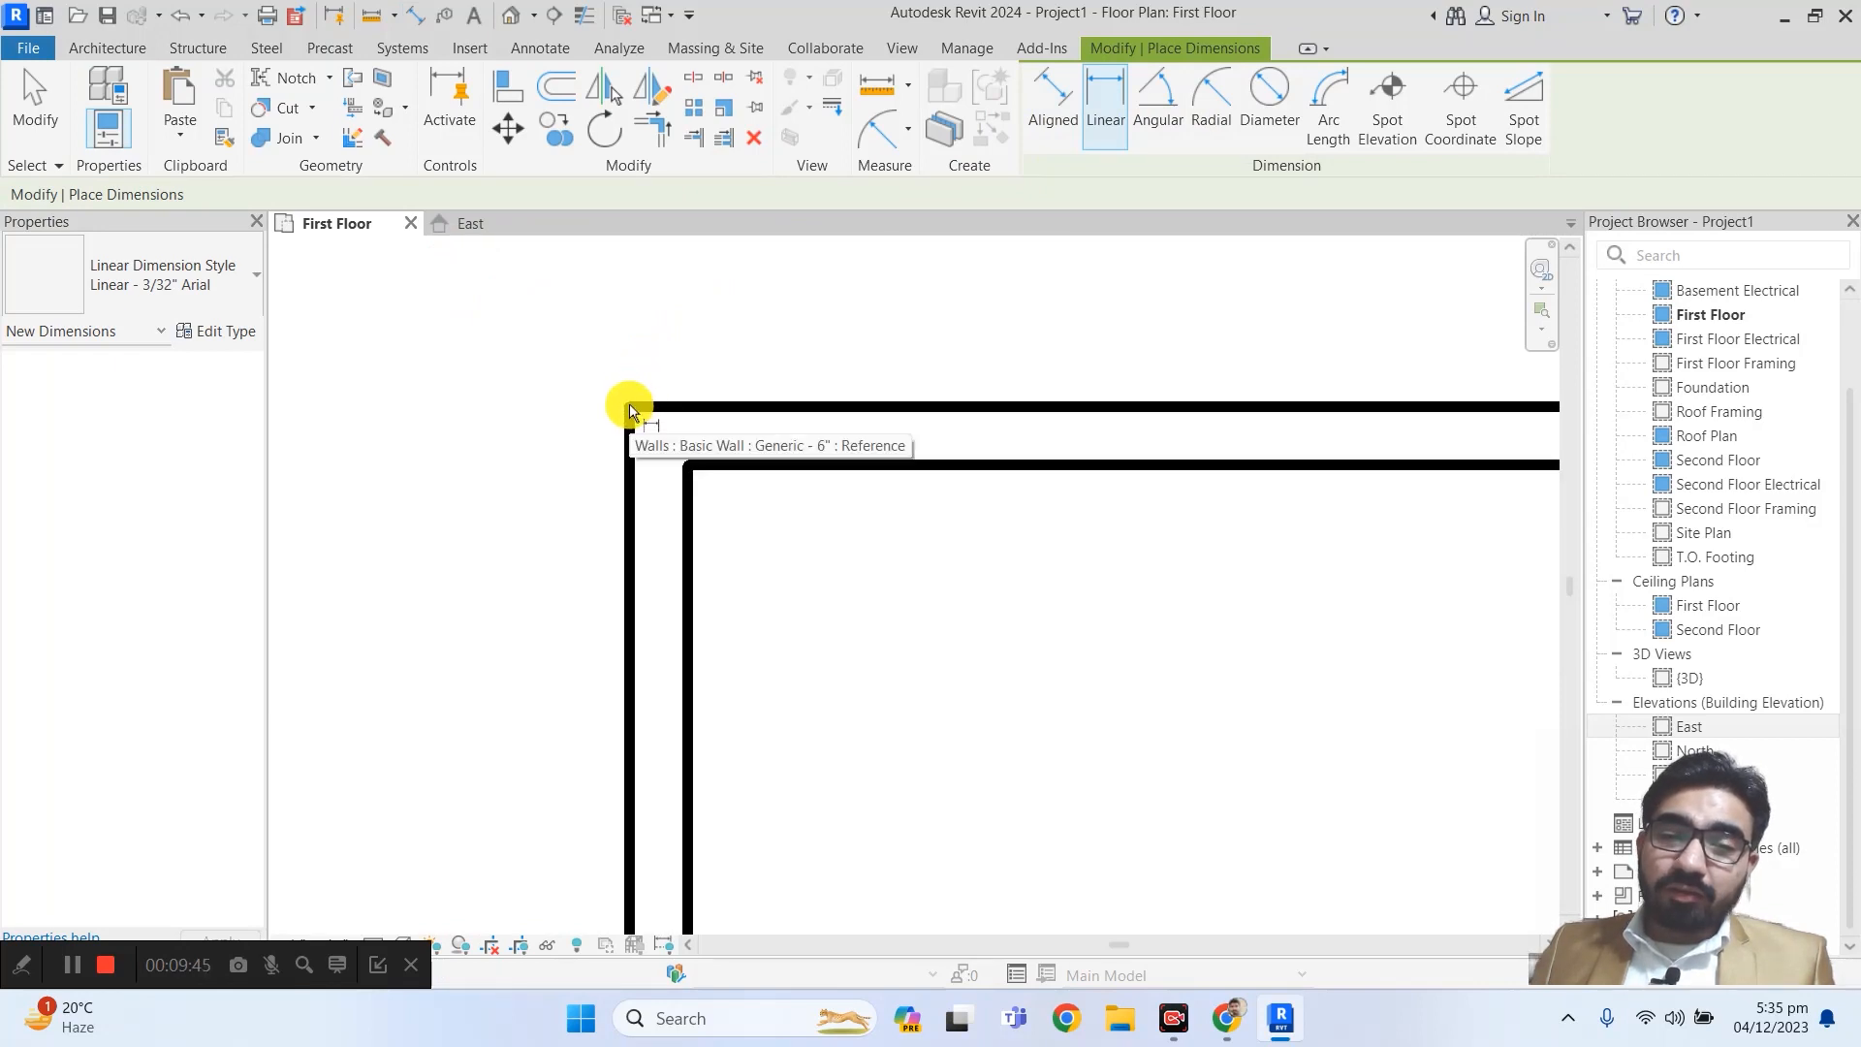
click(630, 403)
click(686, 475)
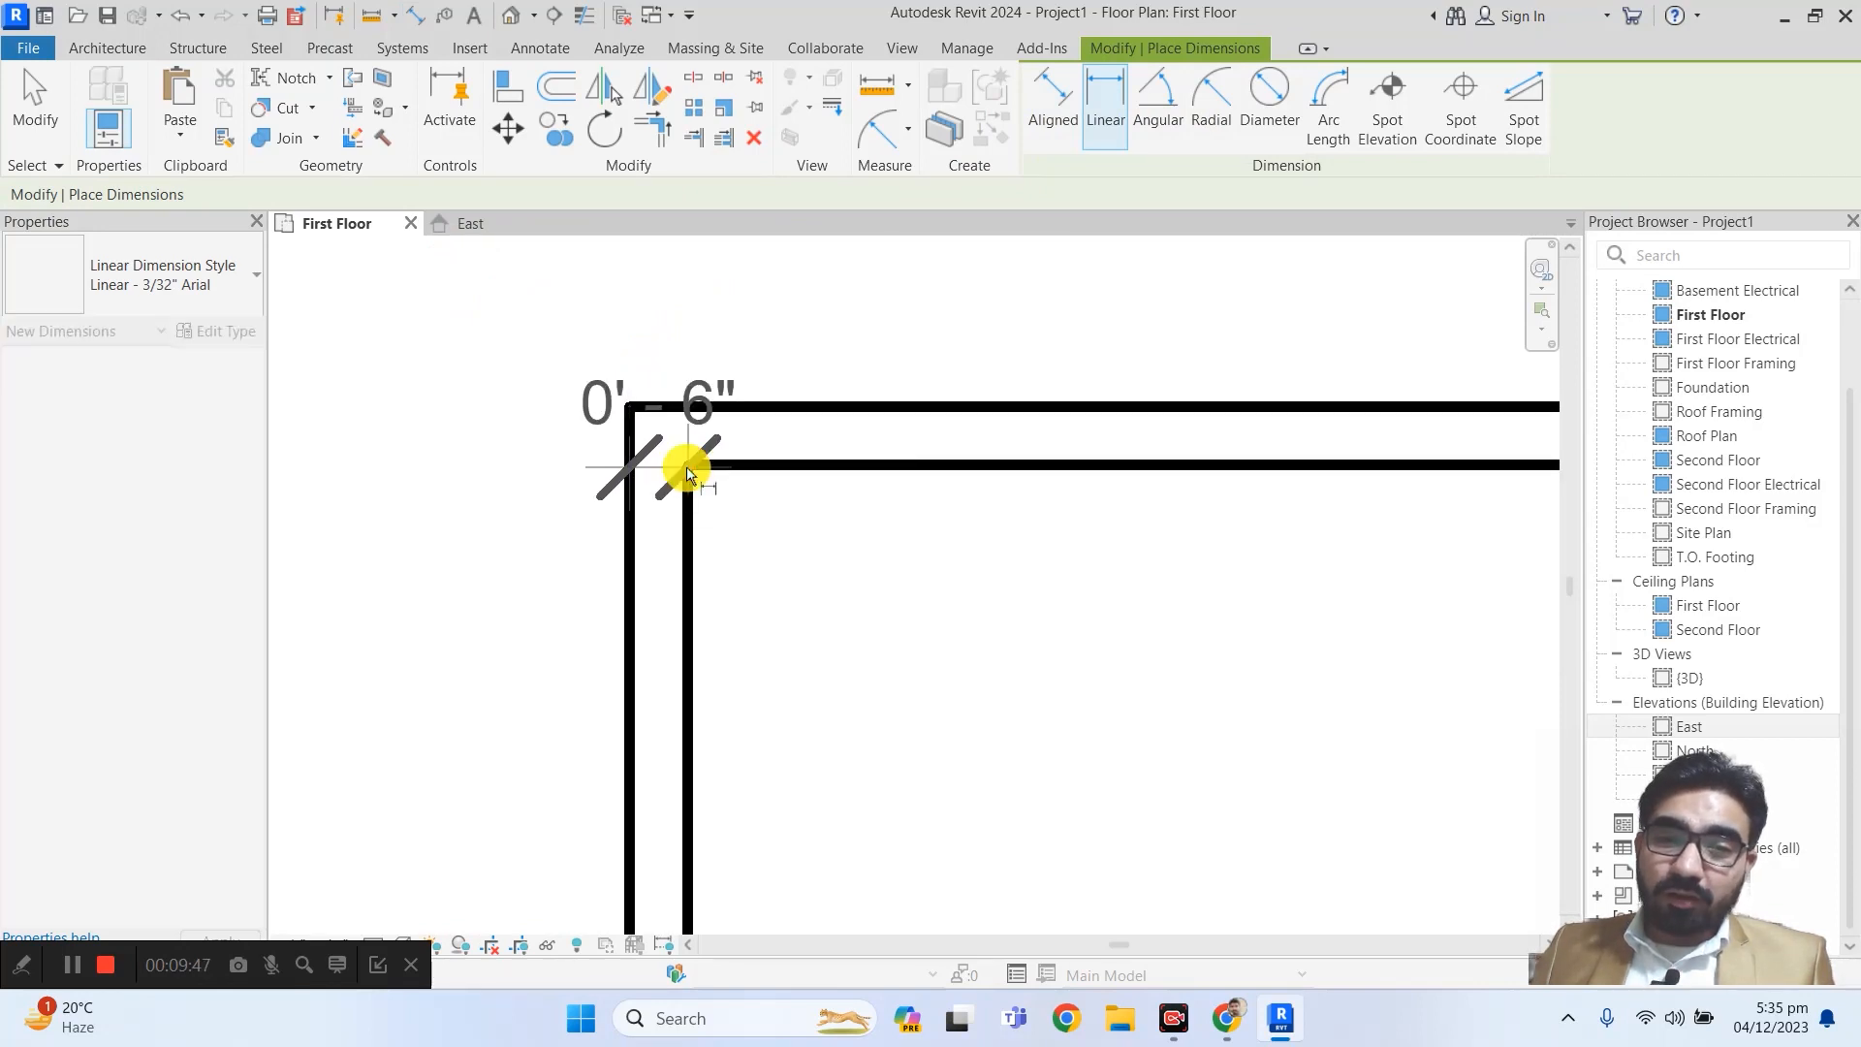
middle_drag(826, 460, 545, 462)
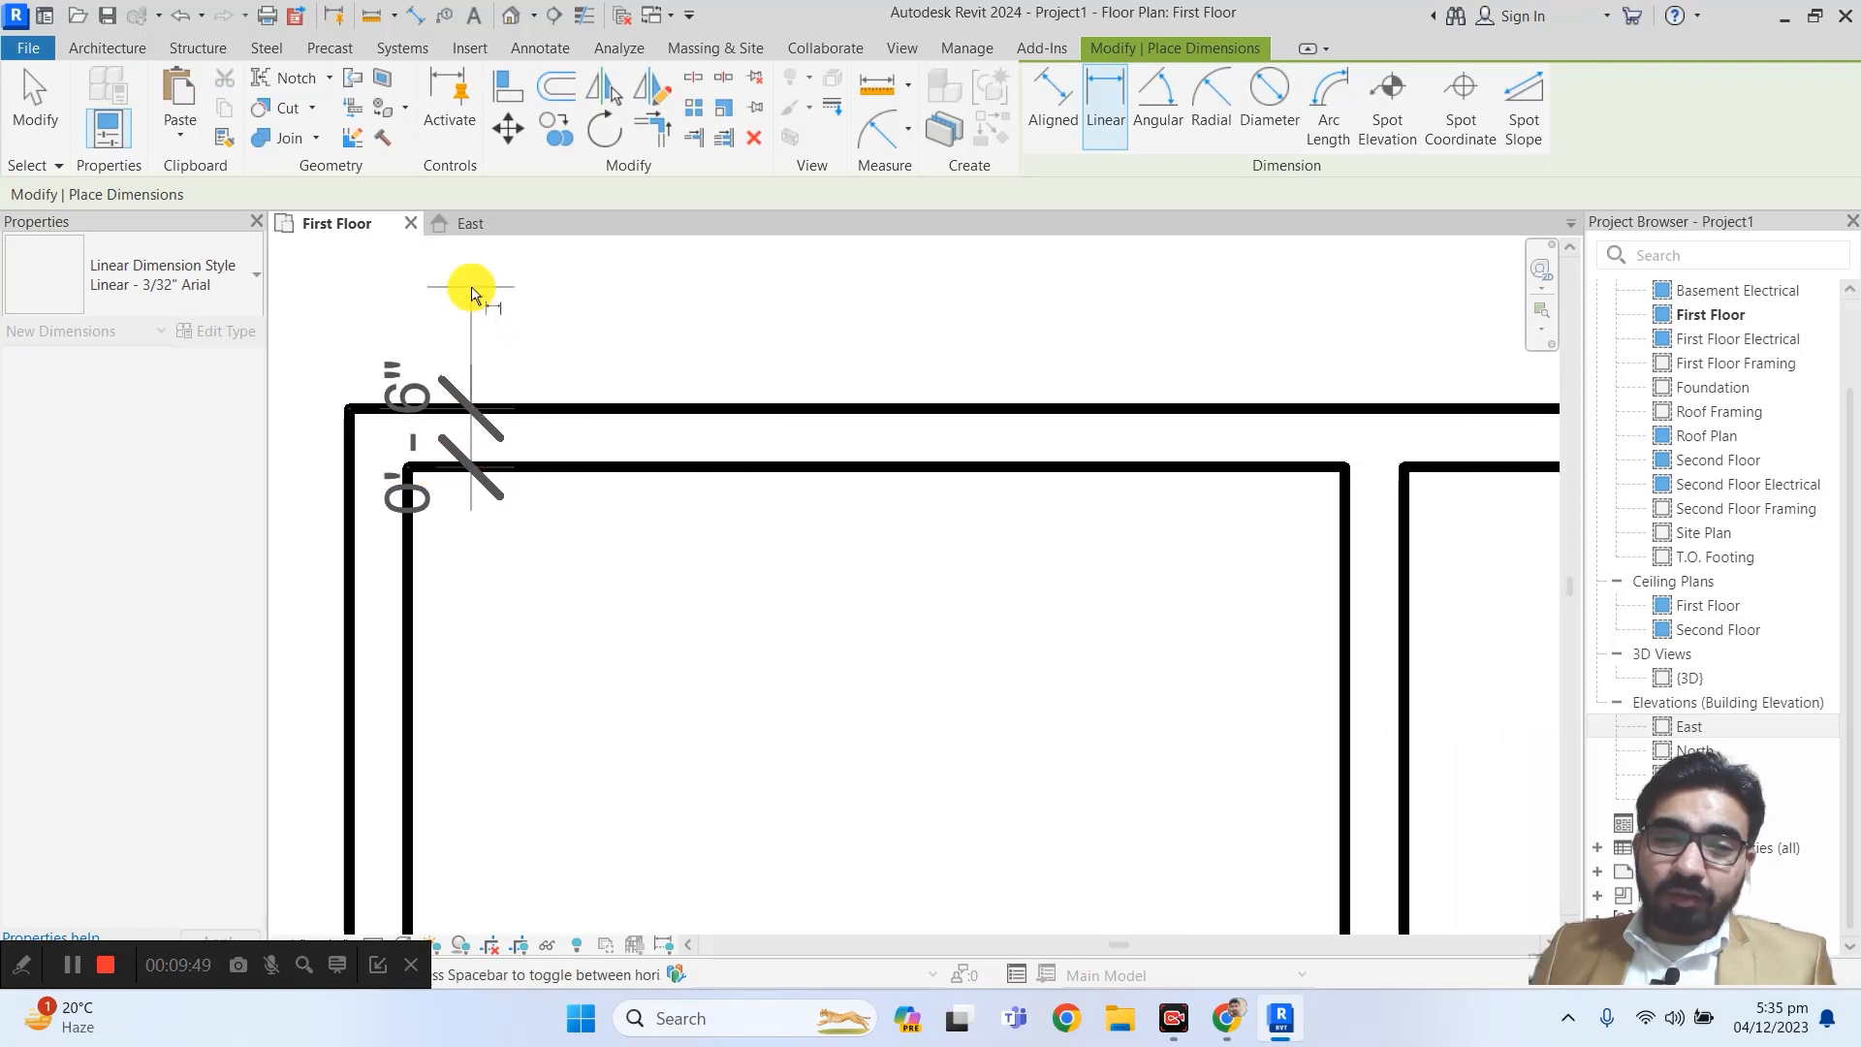
middle_drag(438, 324, 482, 393)
scroll(482, 392, down, 3)
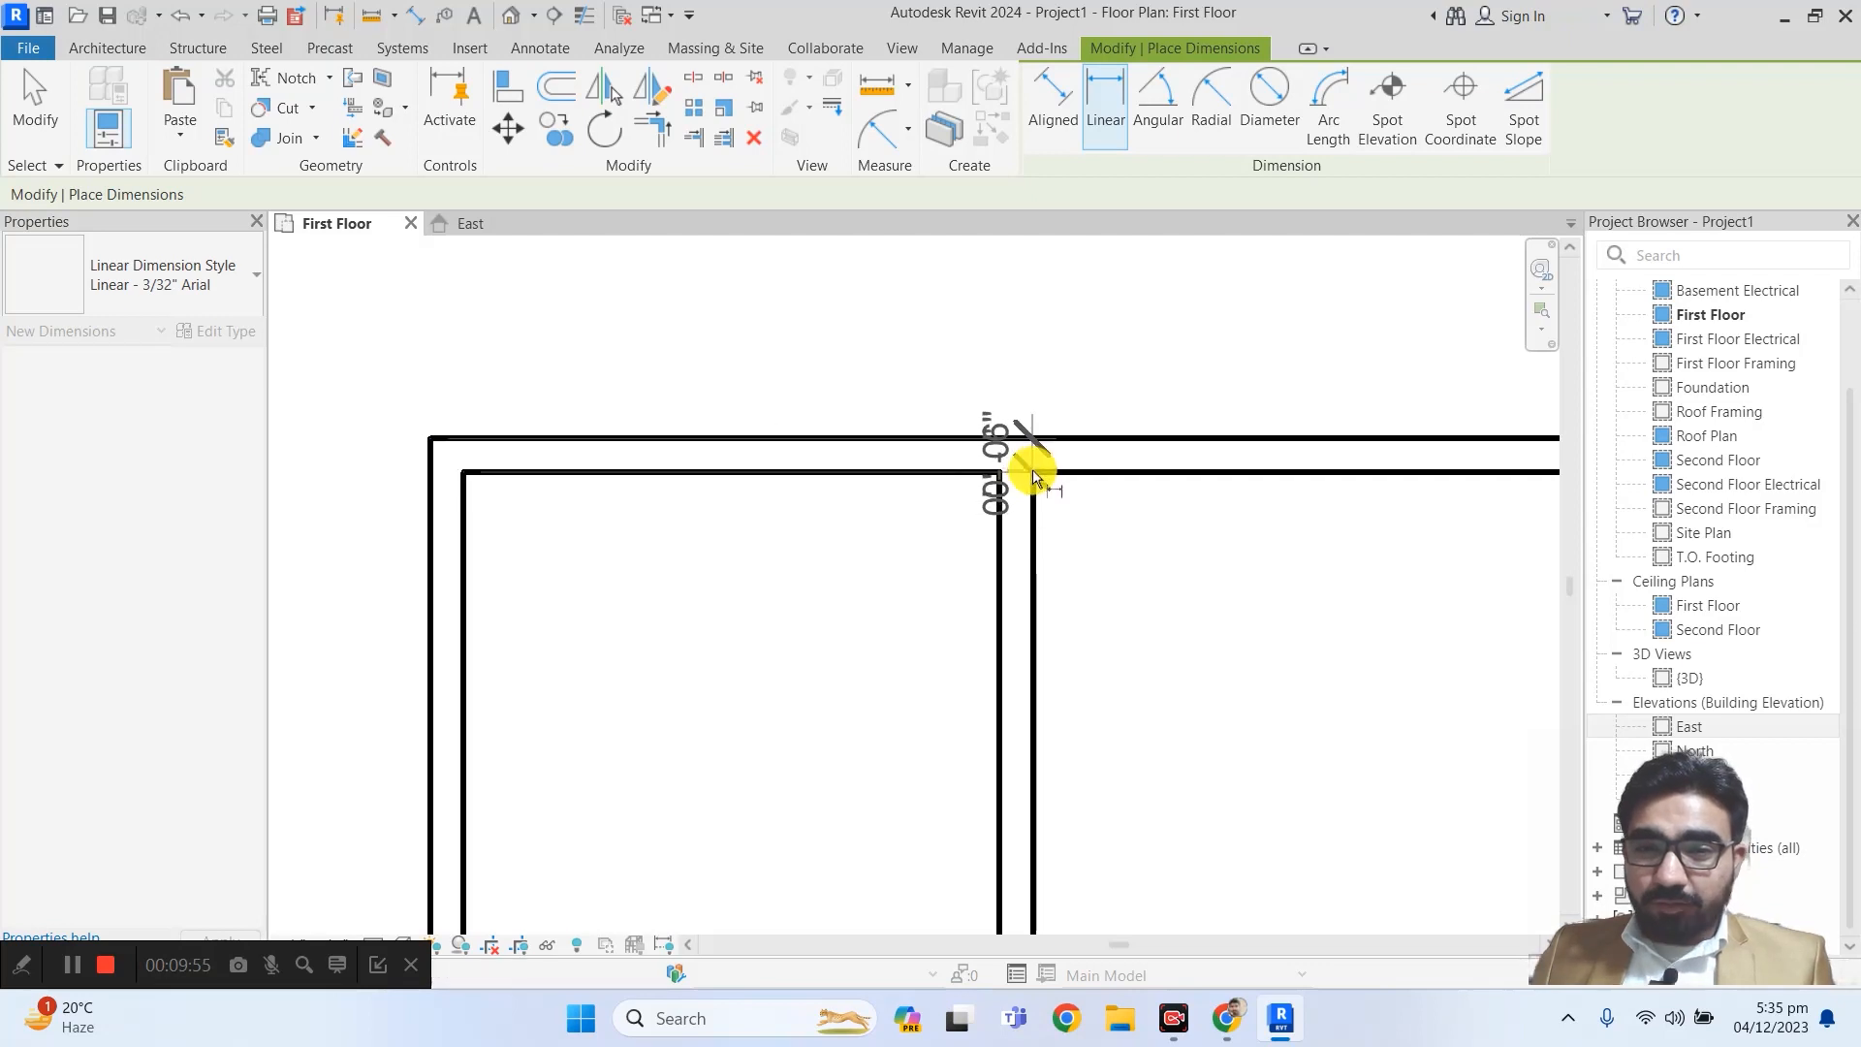
middle_drag(1022, 361, 720, 395)
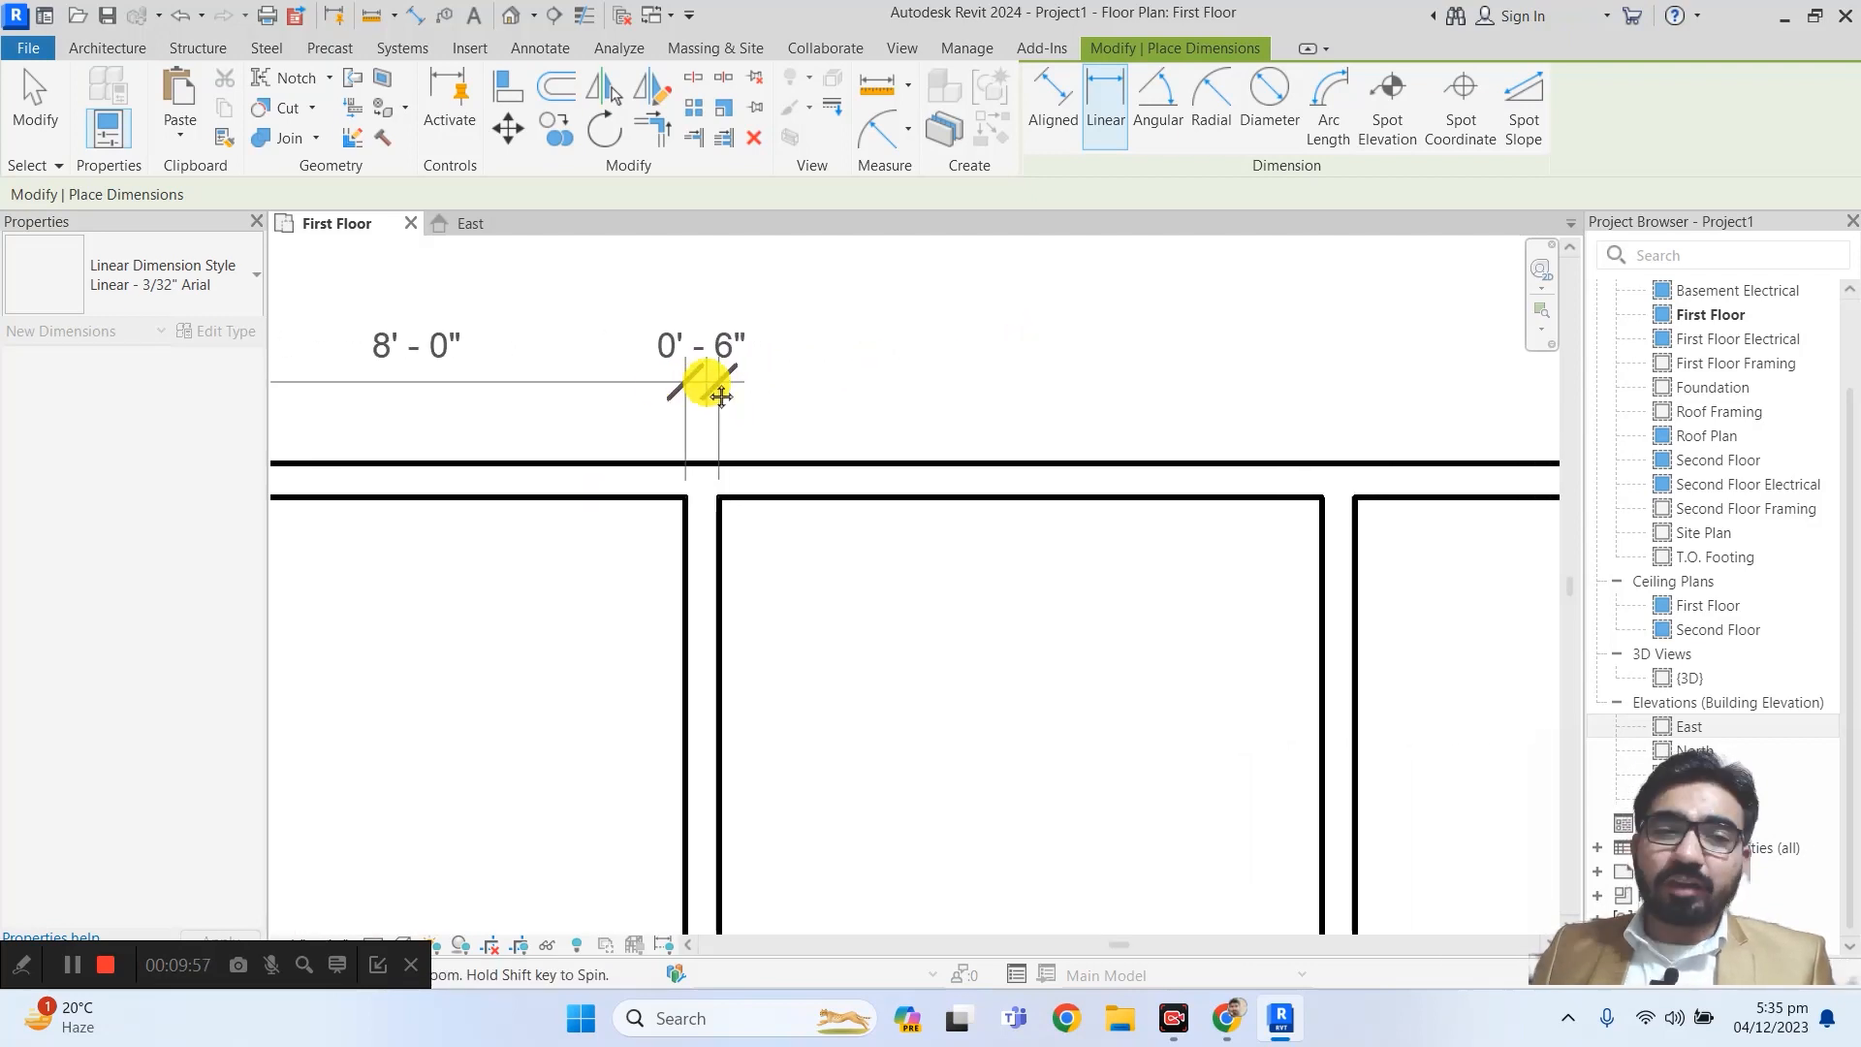
- Continue the Linear string through the second partition, both slanted walls and the far exterior wall, placing it above the building
click(1354, 496)
middle_drag(1281, 379, 501, 427)
middle_drag(1009, 417, 495, 417)
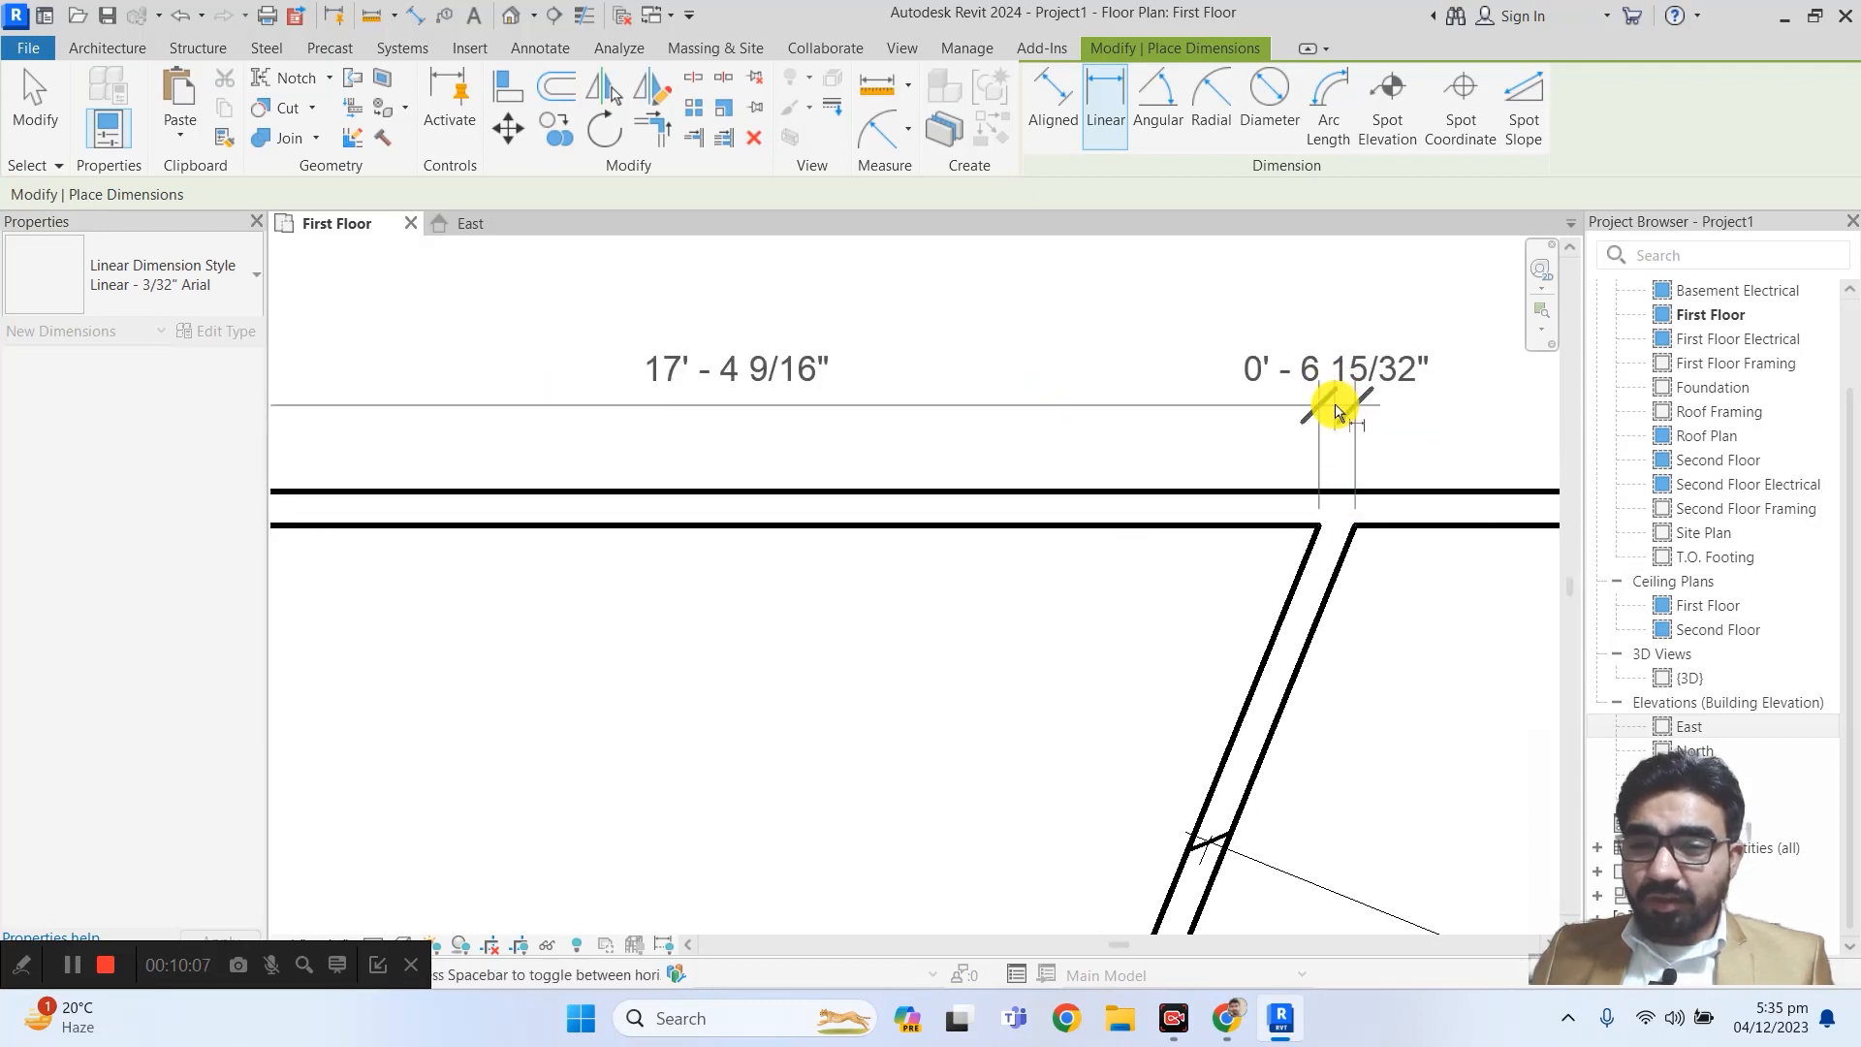
middle_drag(1197, 407, 394, 415)
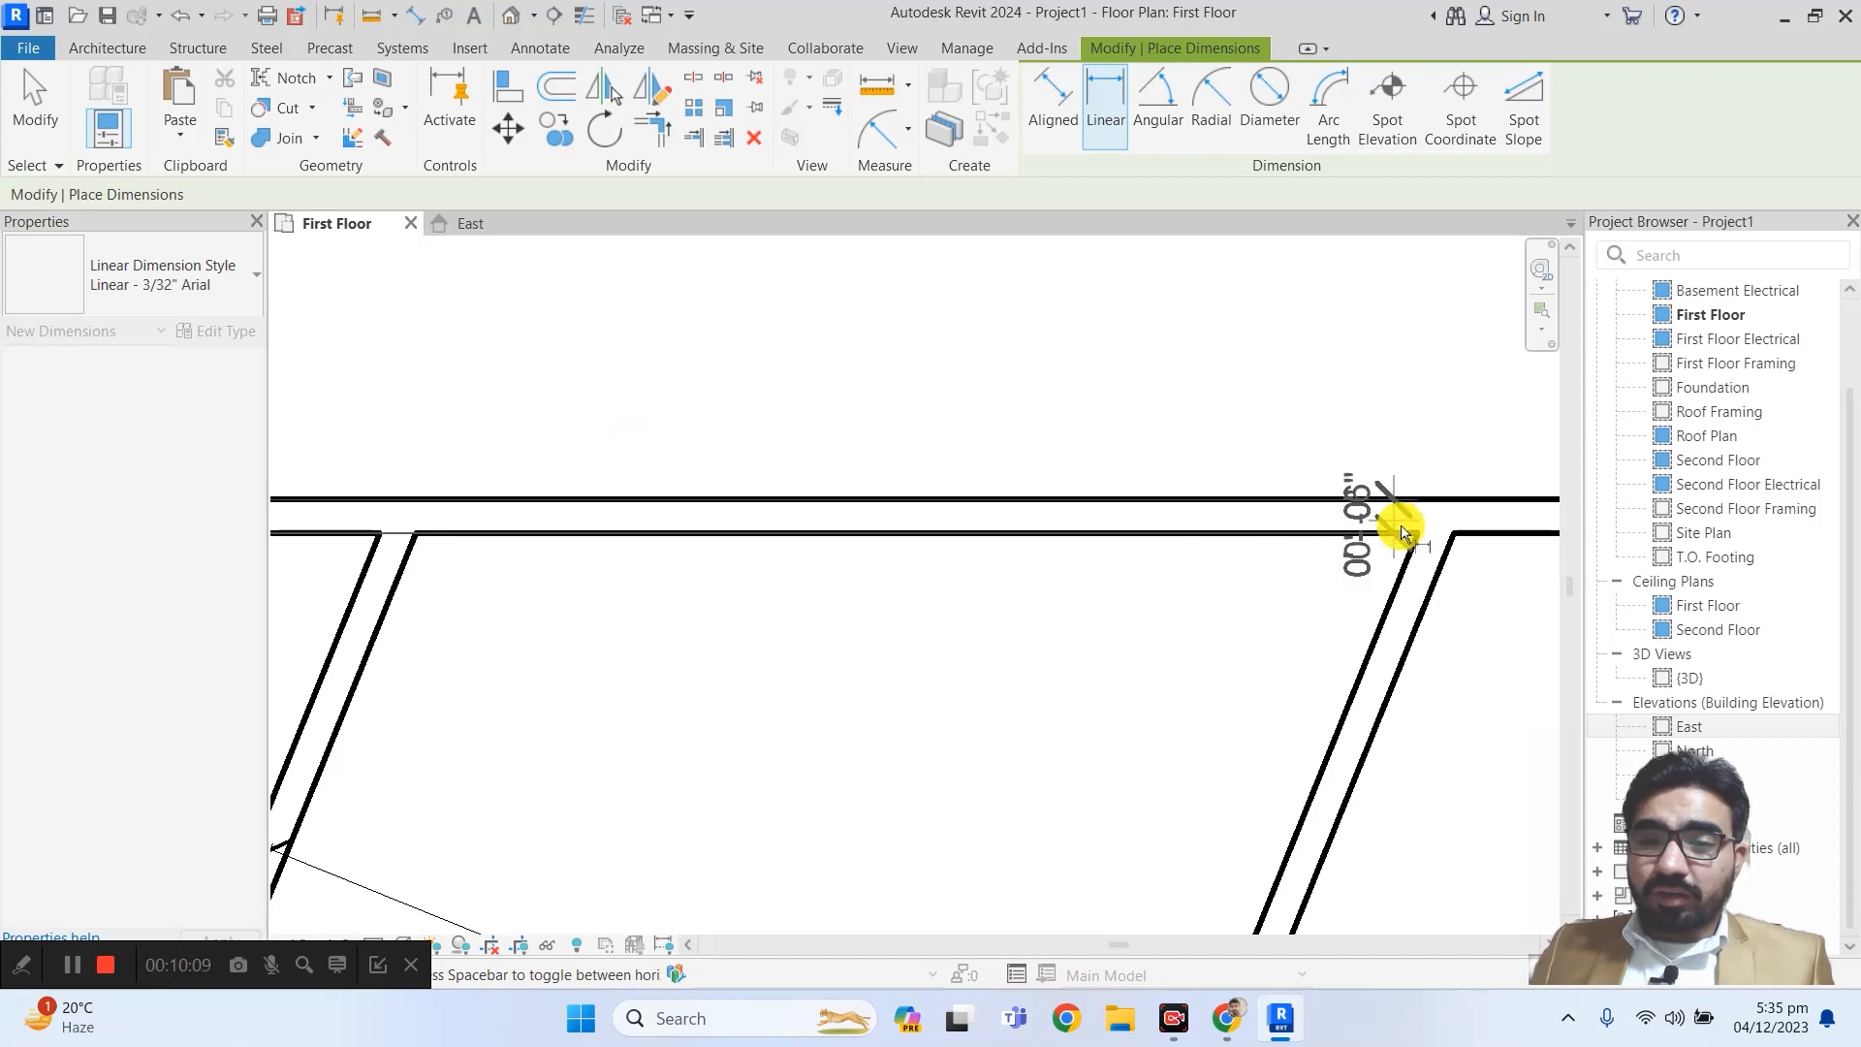
click(1452, 532)
middle_drag(1151, 402, 504, 424)
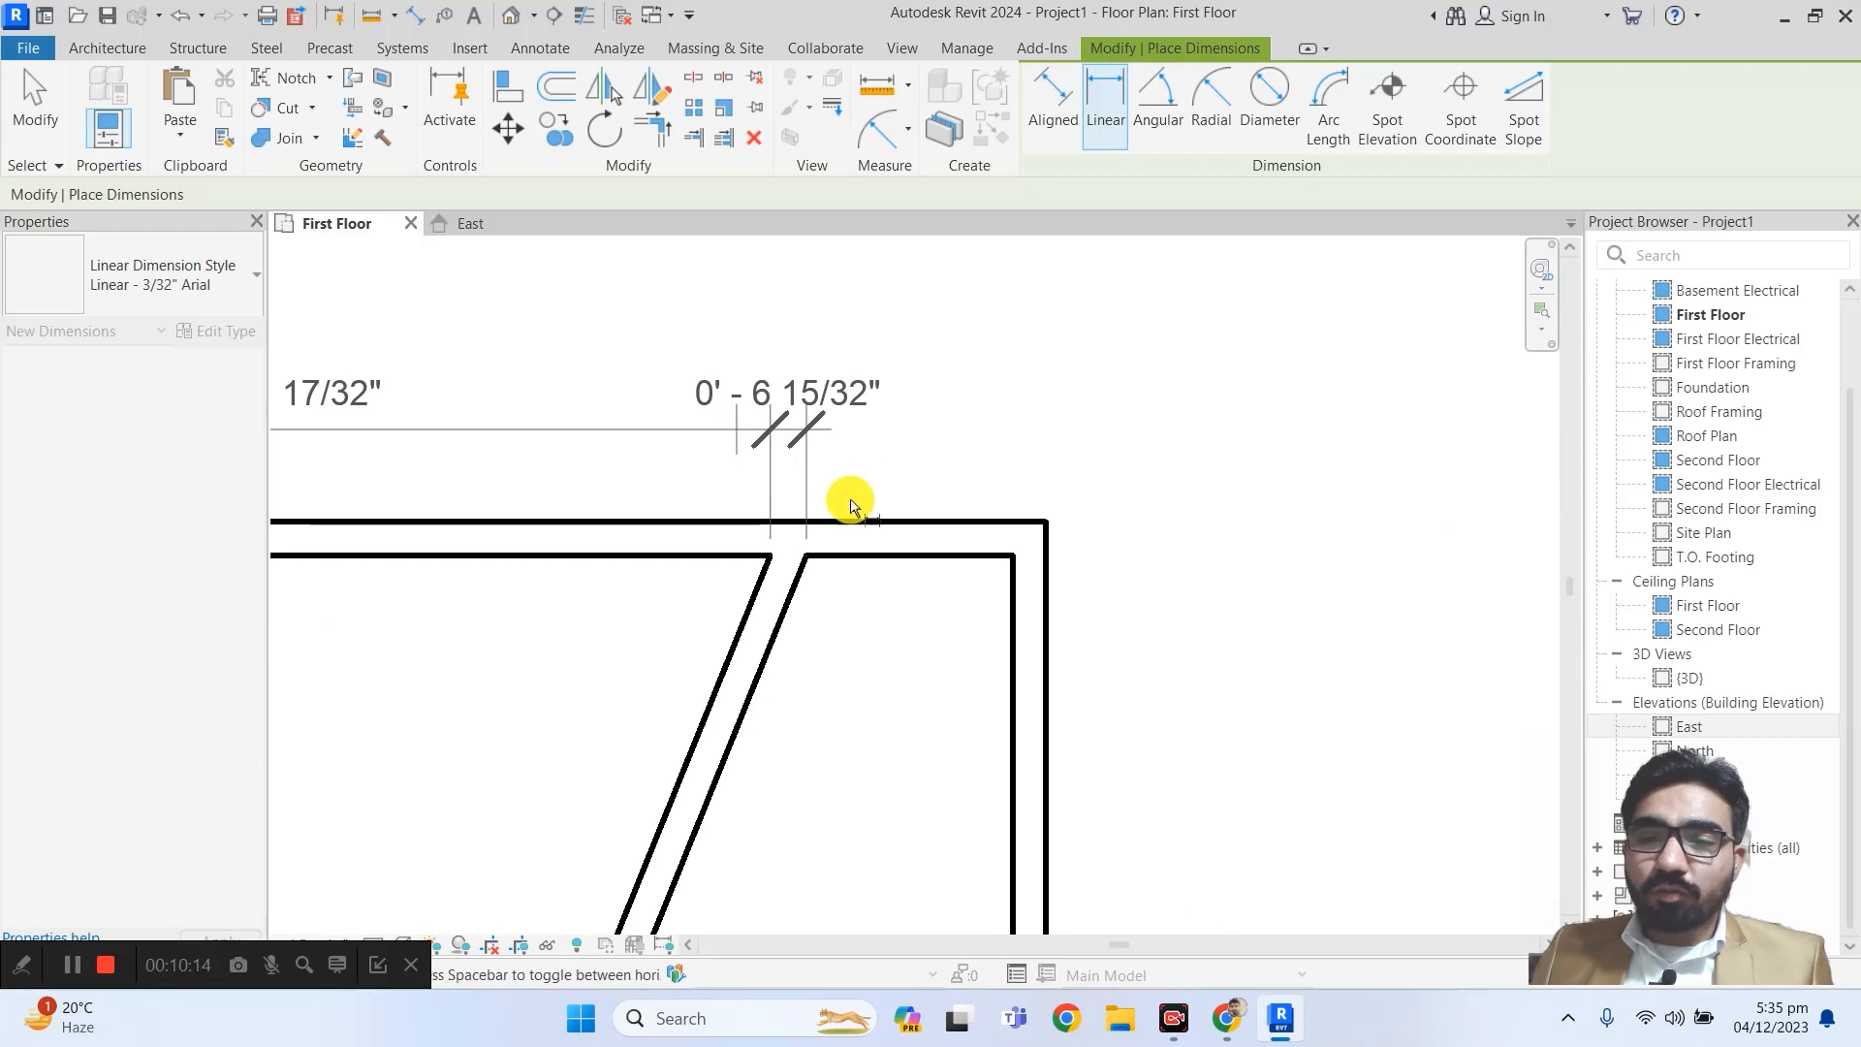
click(1012, 554)
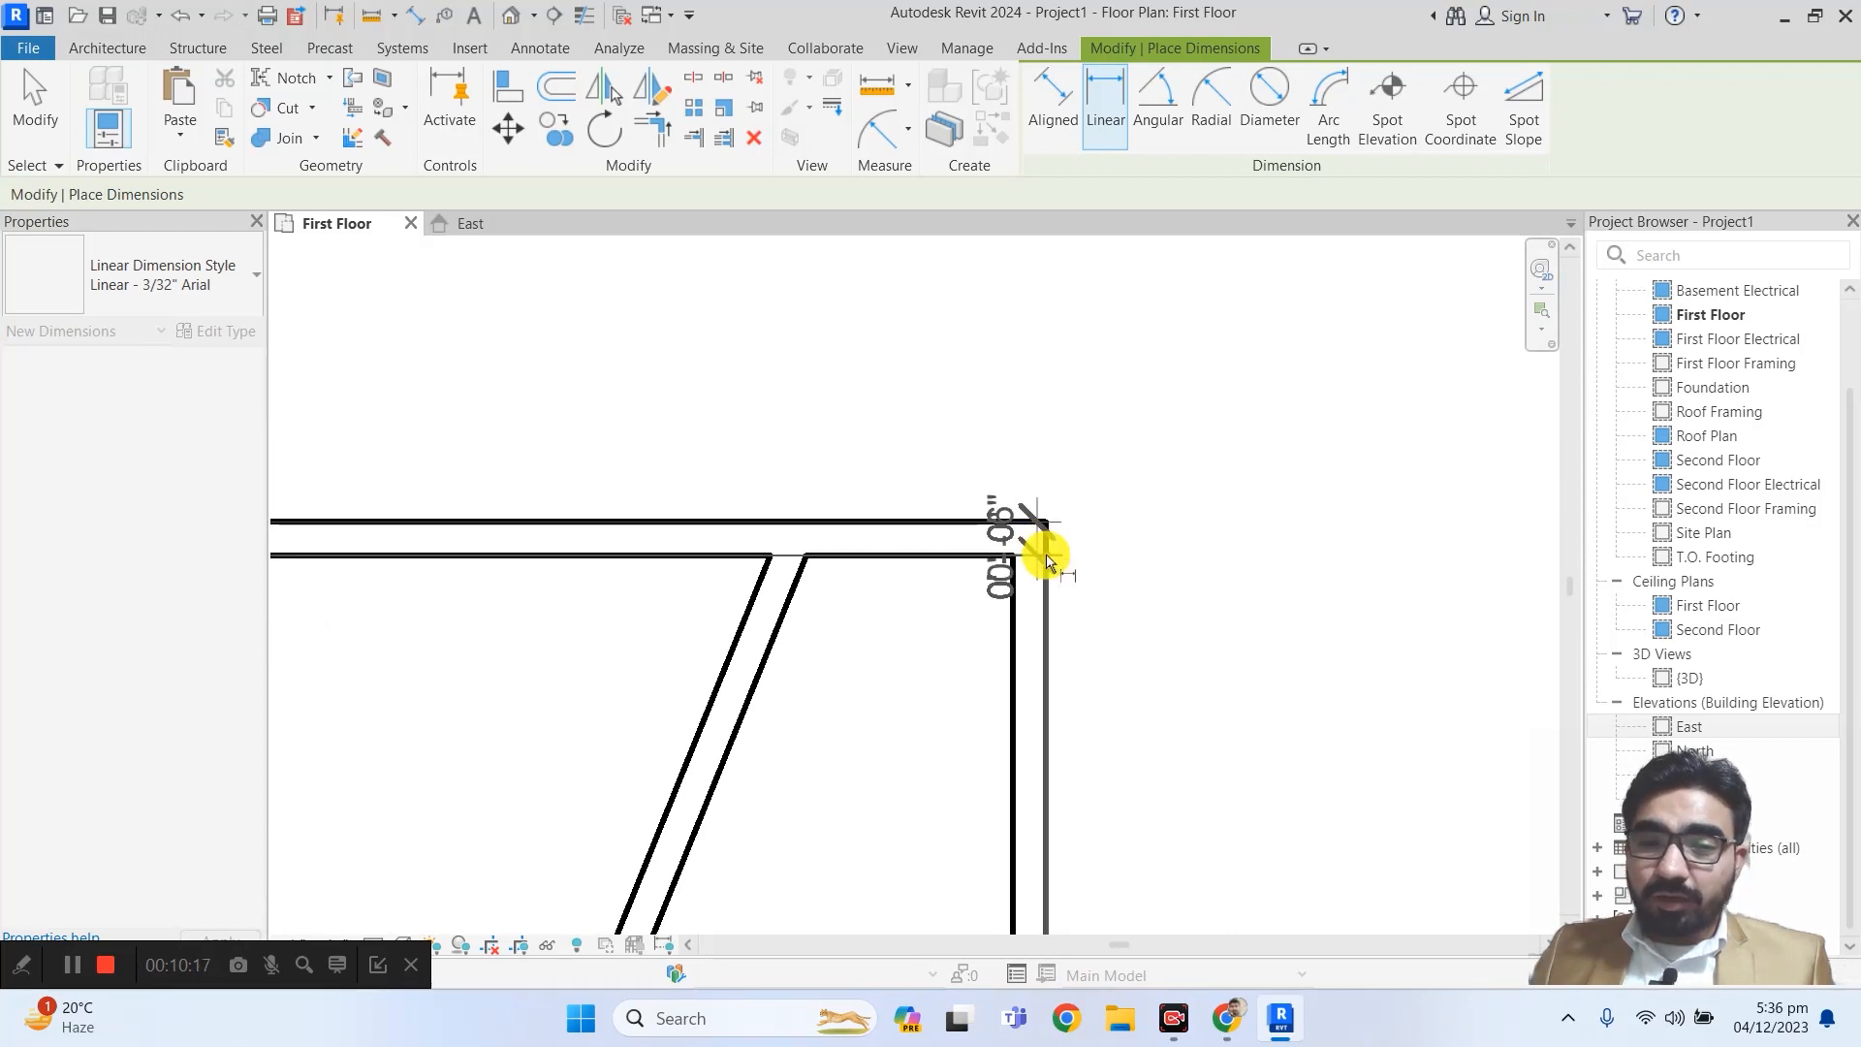
click(1046, 556)
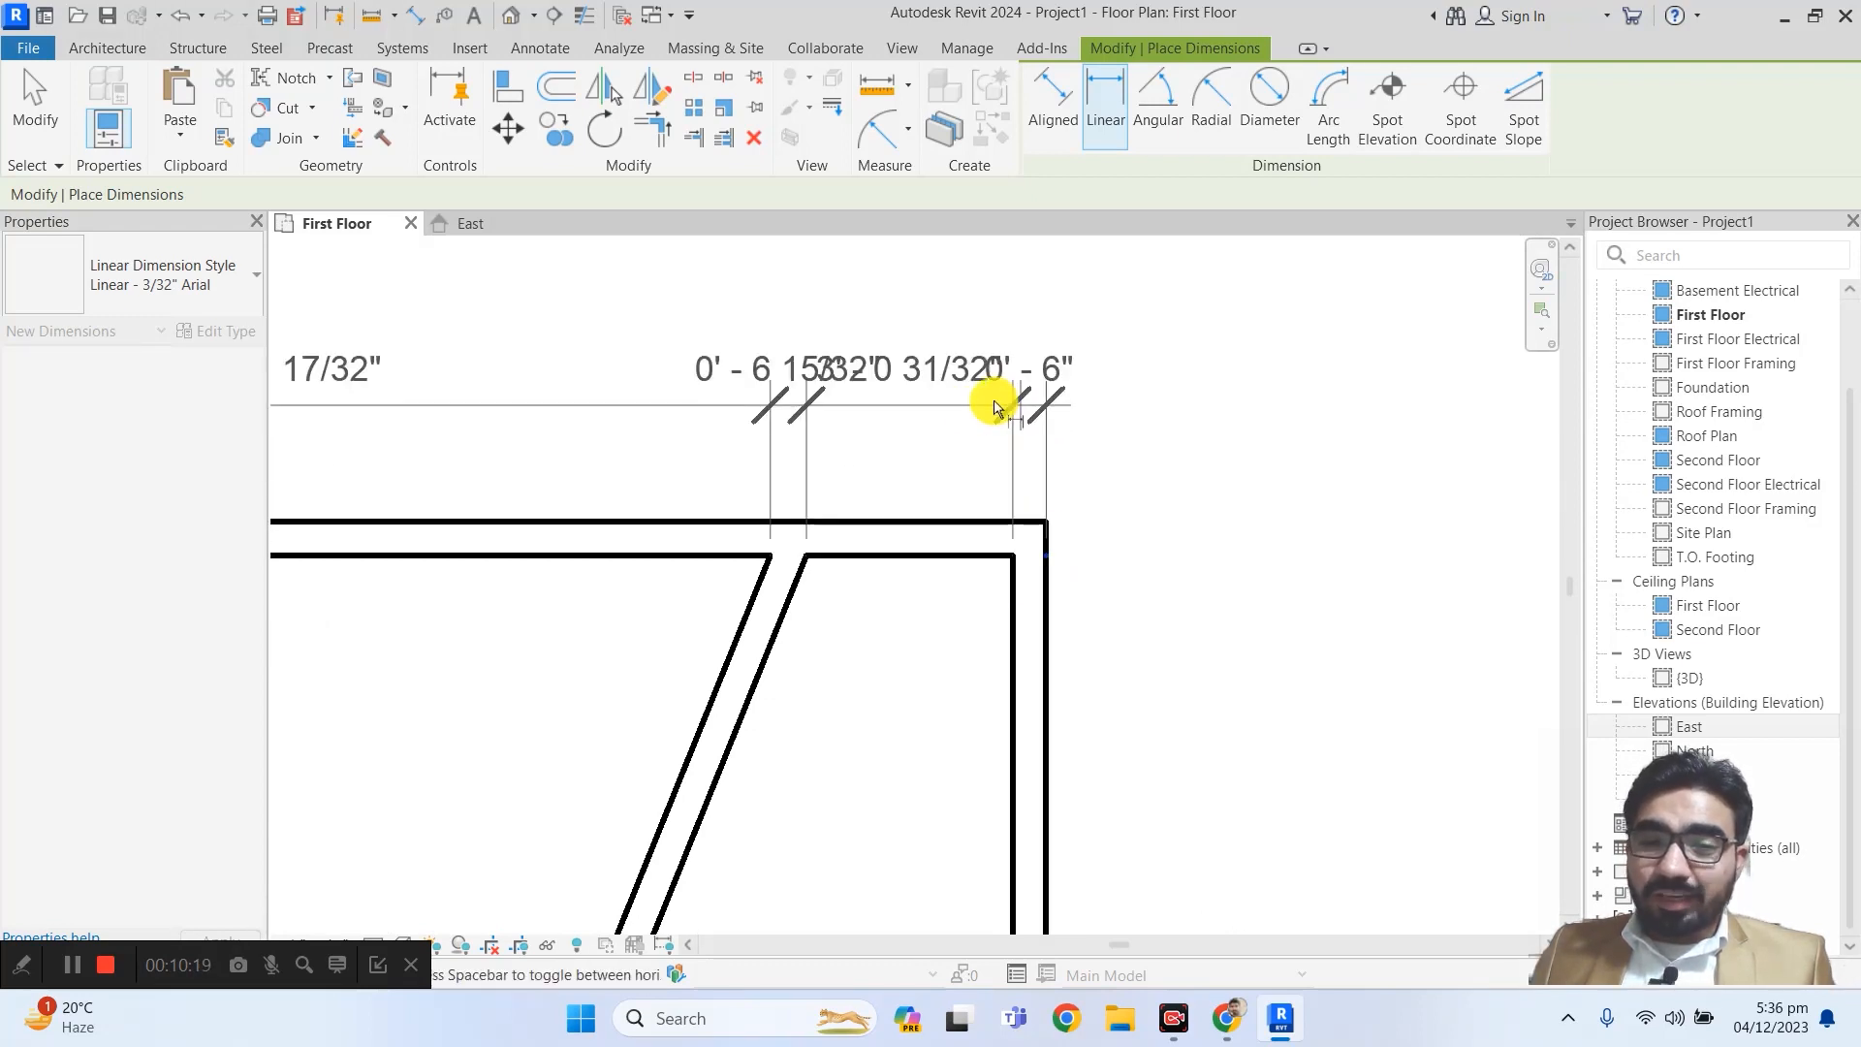
click(960, 453)
- Dimension the inside height of the slanted-wall building between its lower and upper walls with a vertical Linear dimension placed left of it
scroll(970, 461, down, 3)
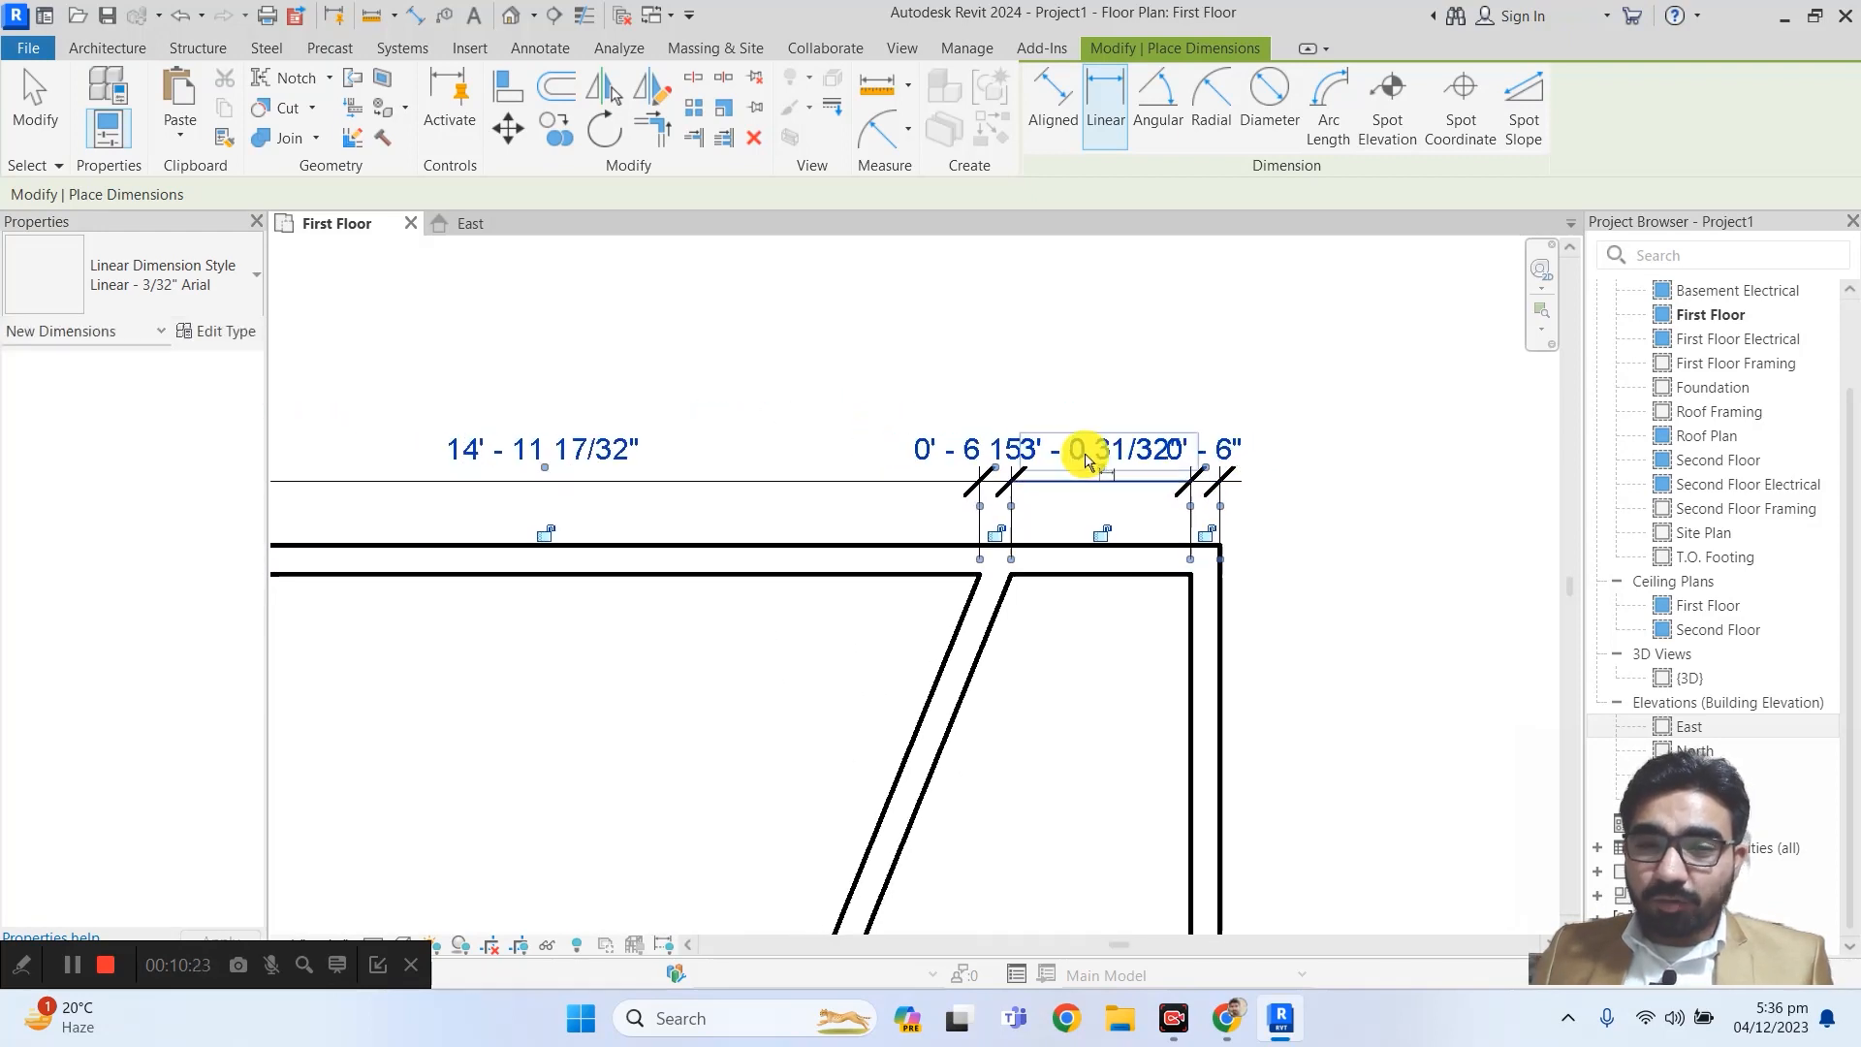
scroll(807, 403, down, 3)
middle_drag(863, 450, 1232, 527)
scroll(926, 451, down, 1)
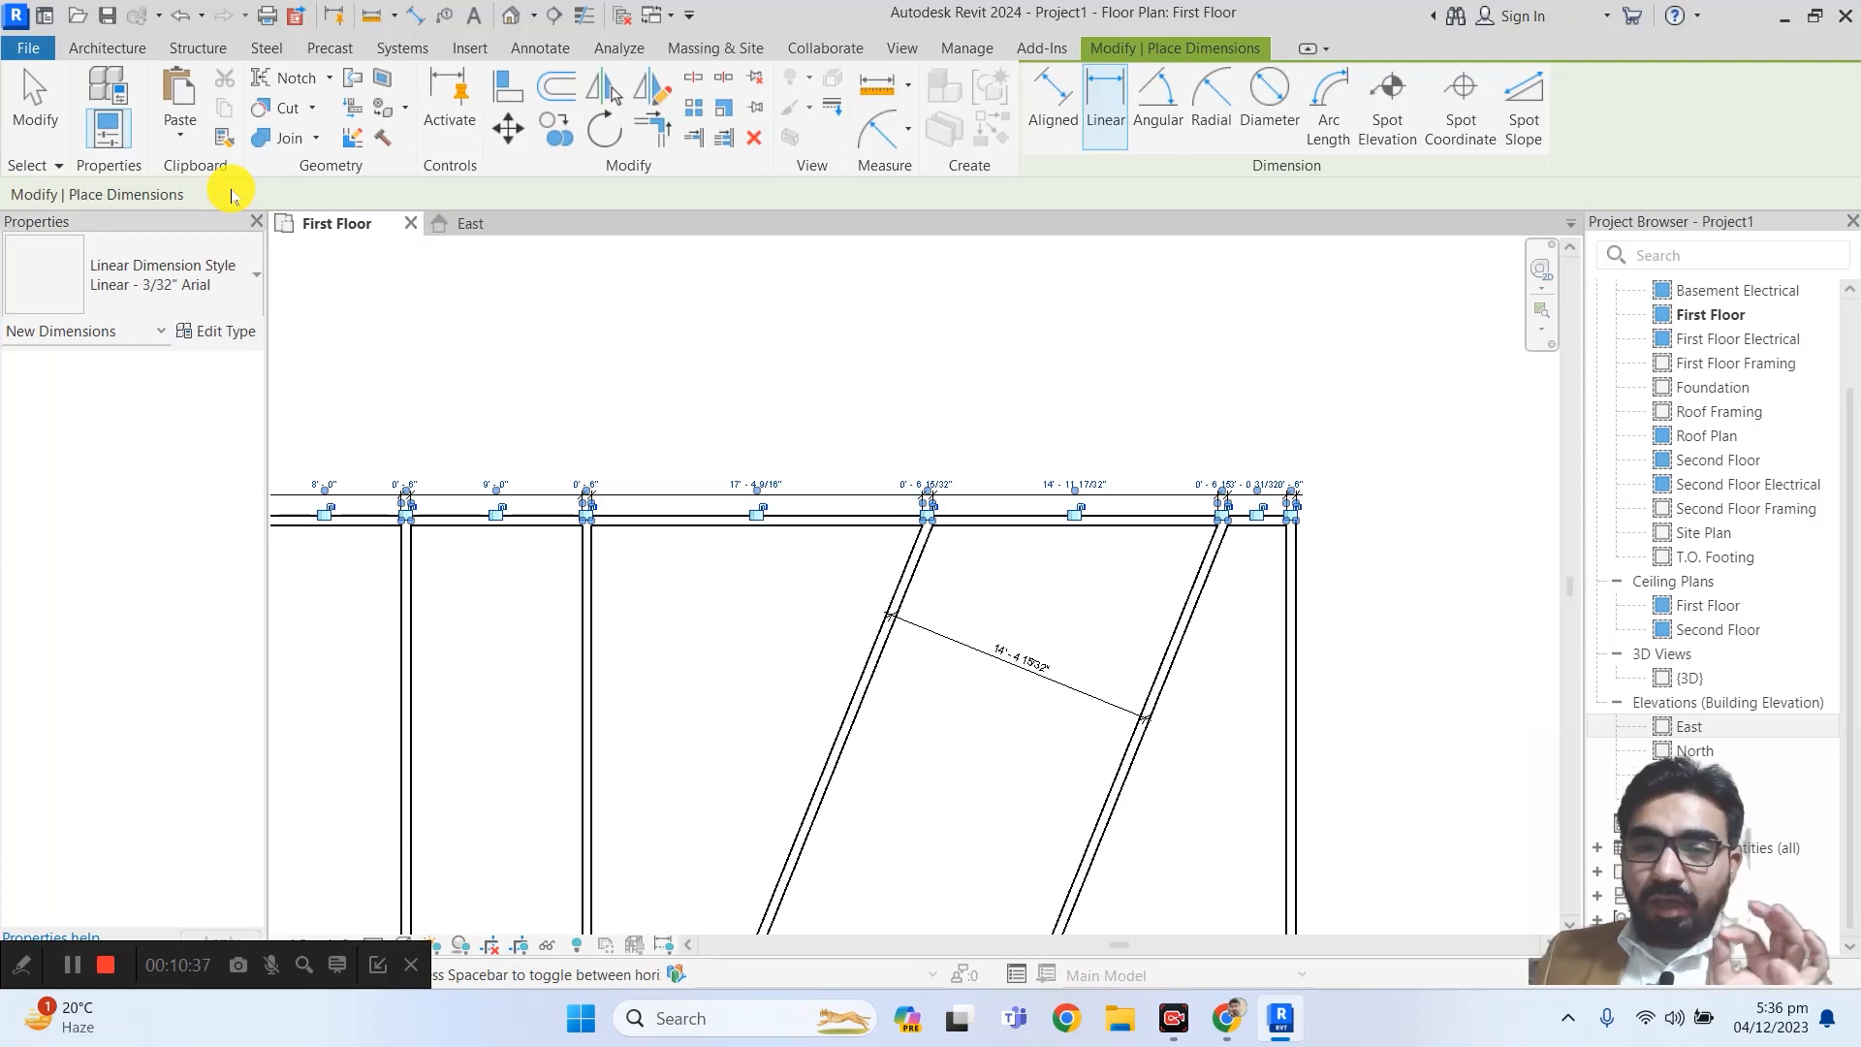
middle_drag(590, 366, 885, 134)
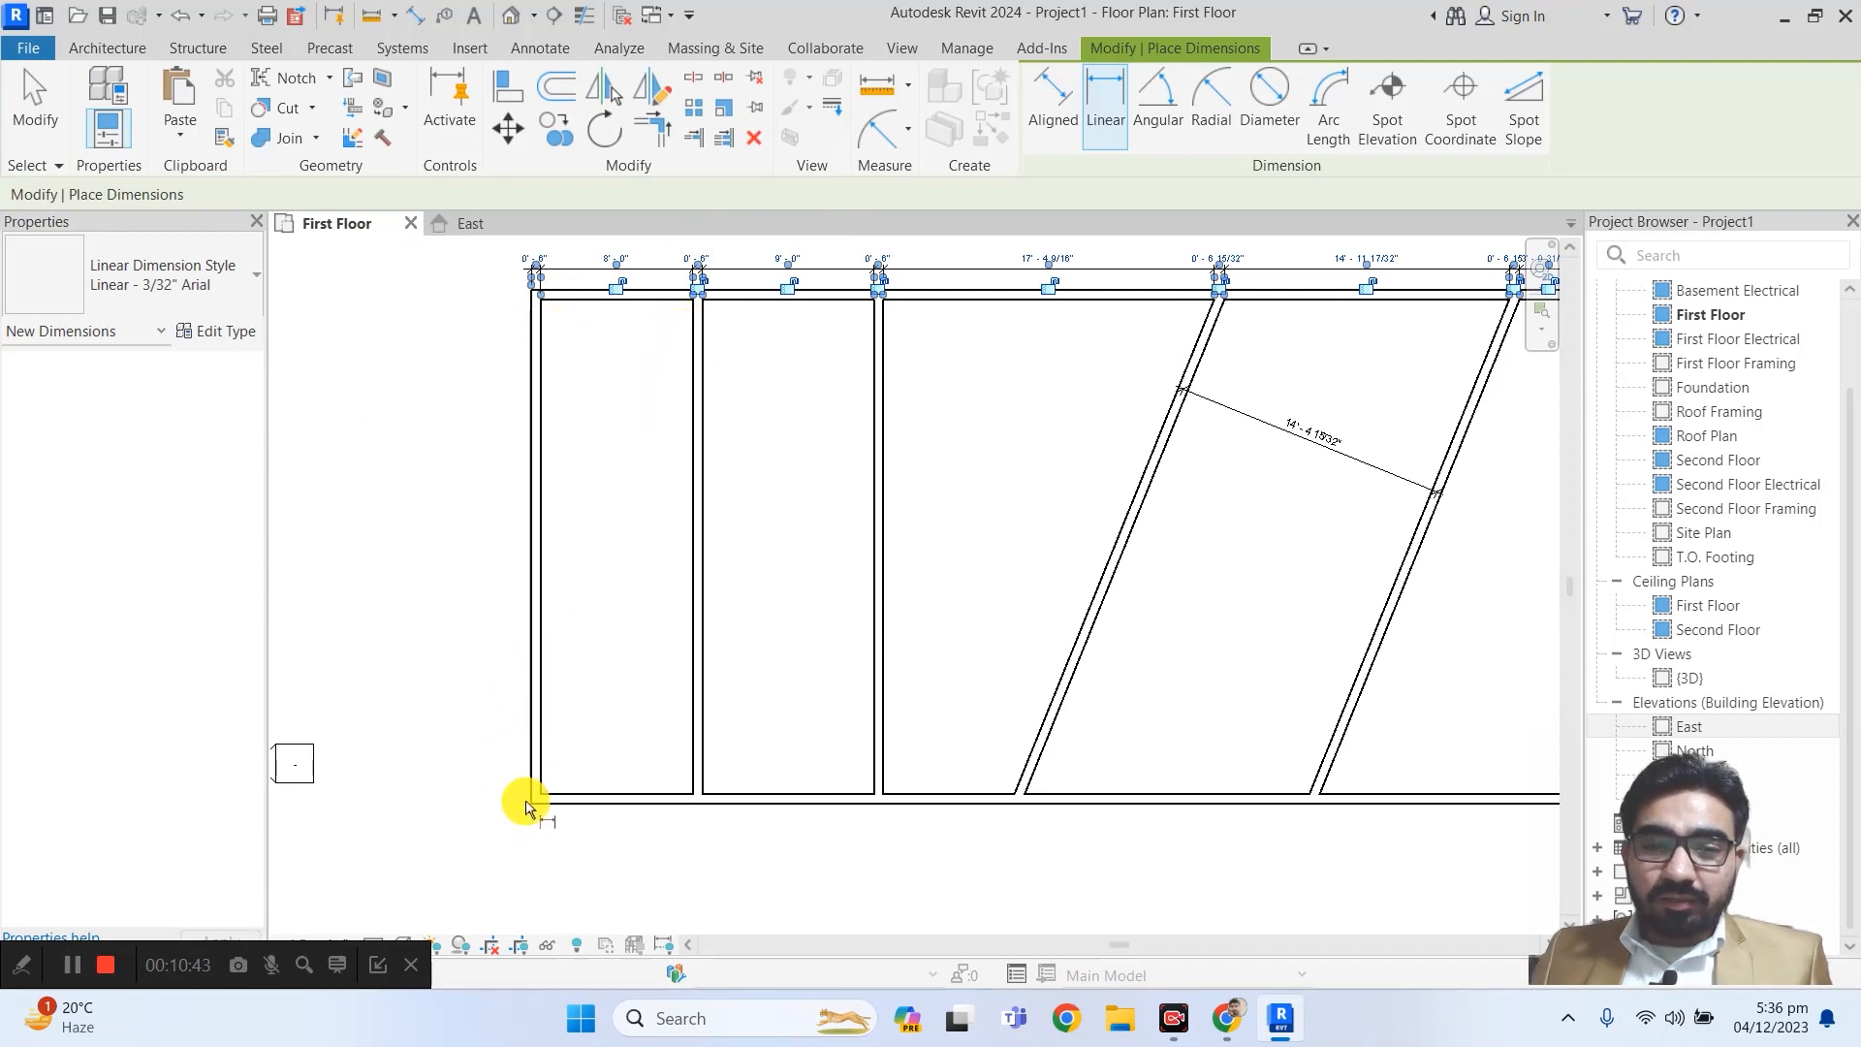
click(693, 796)
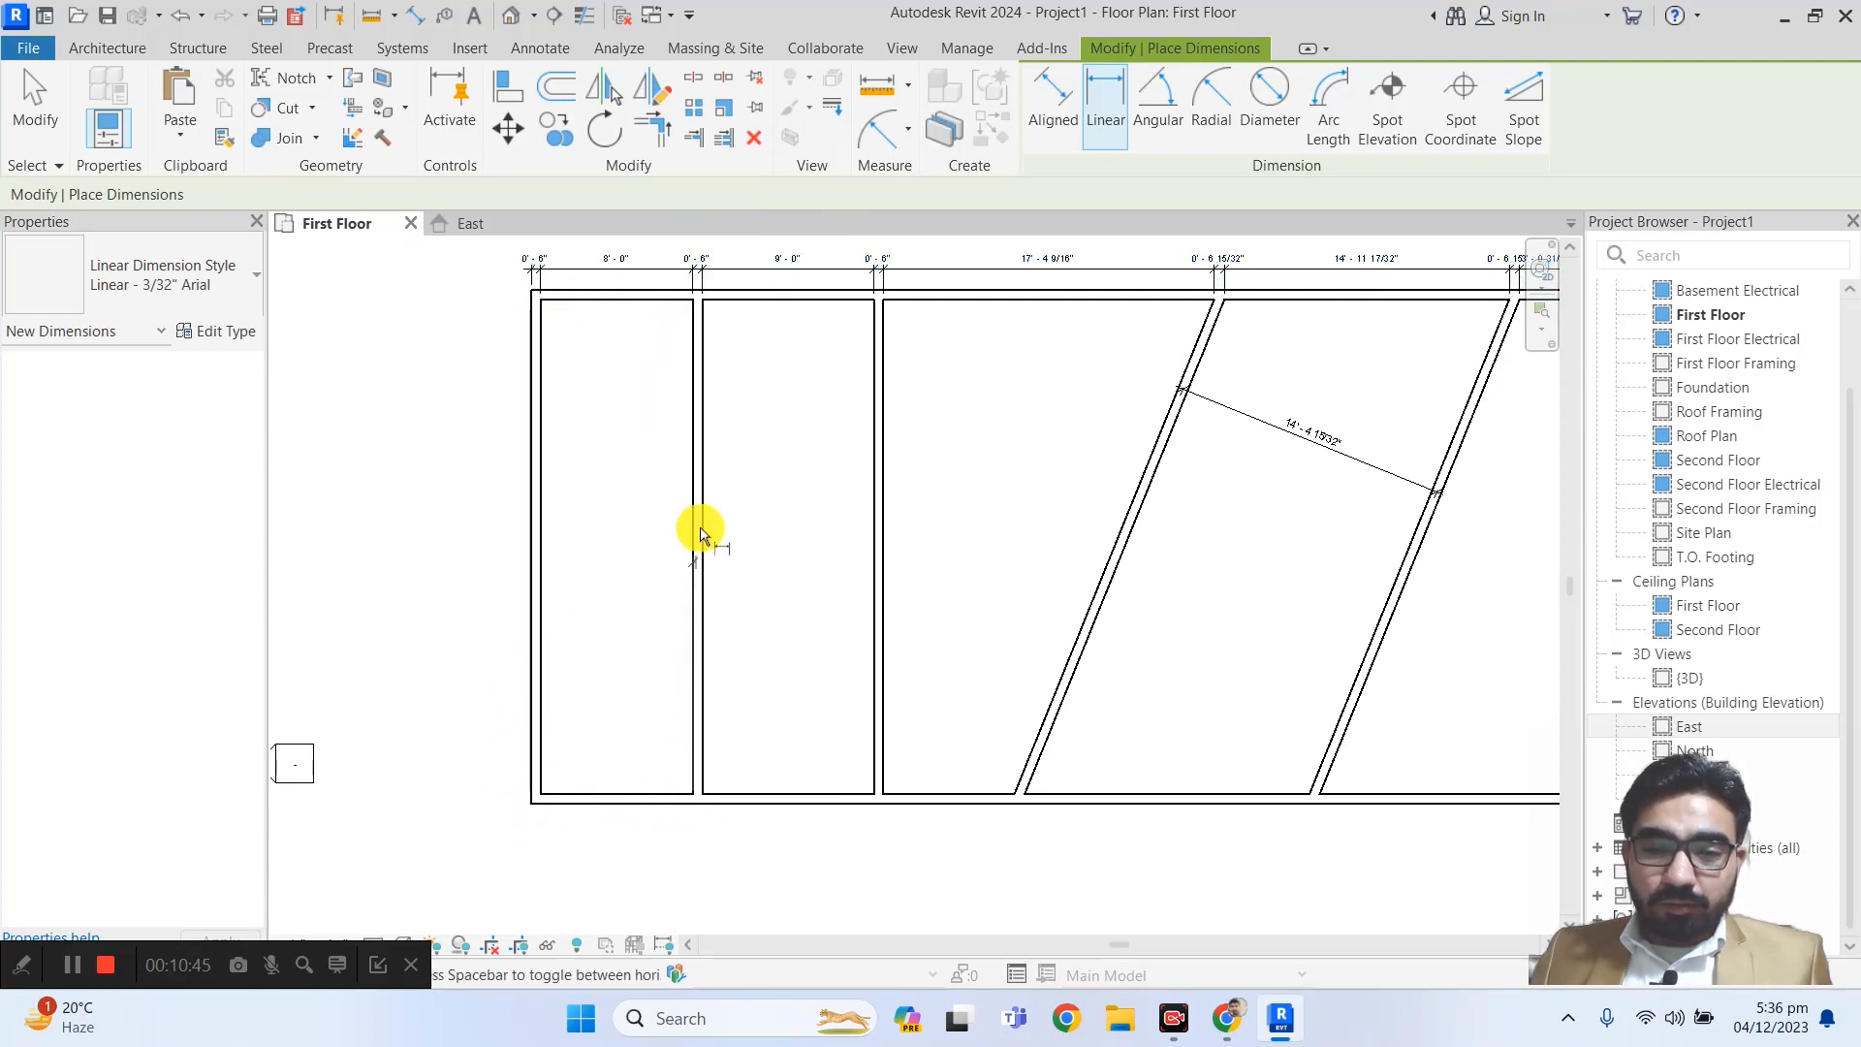
click(695, 308)
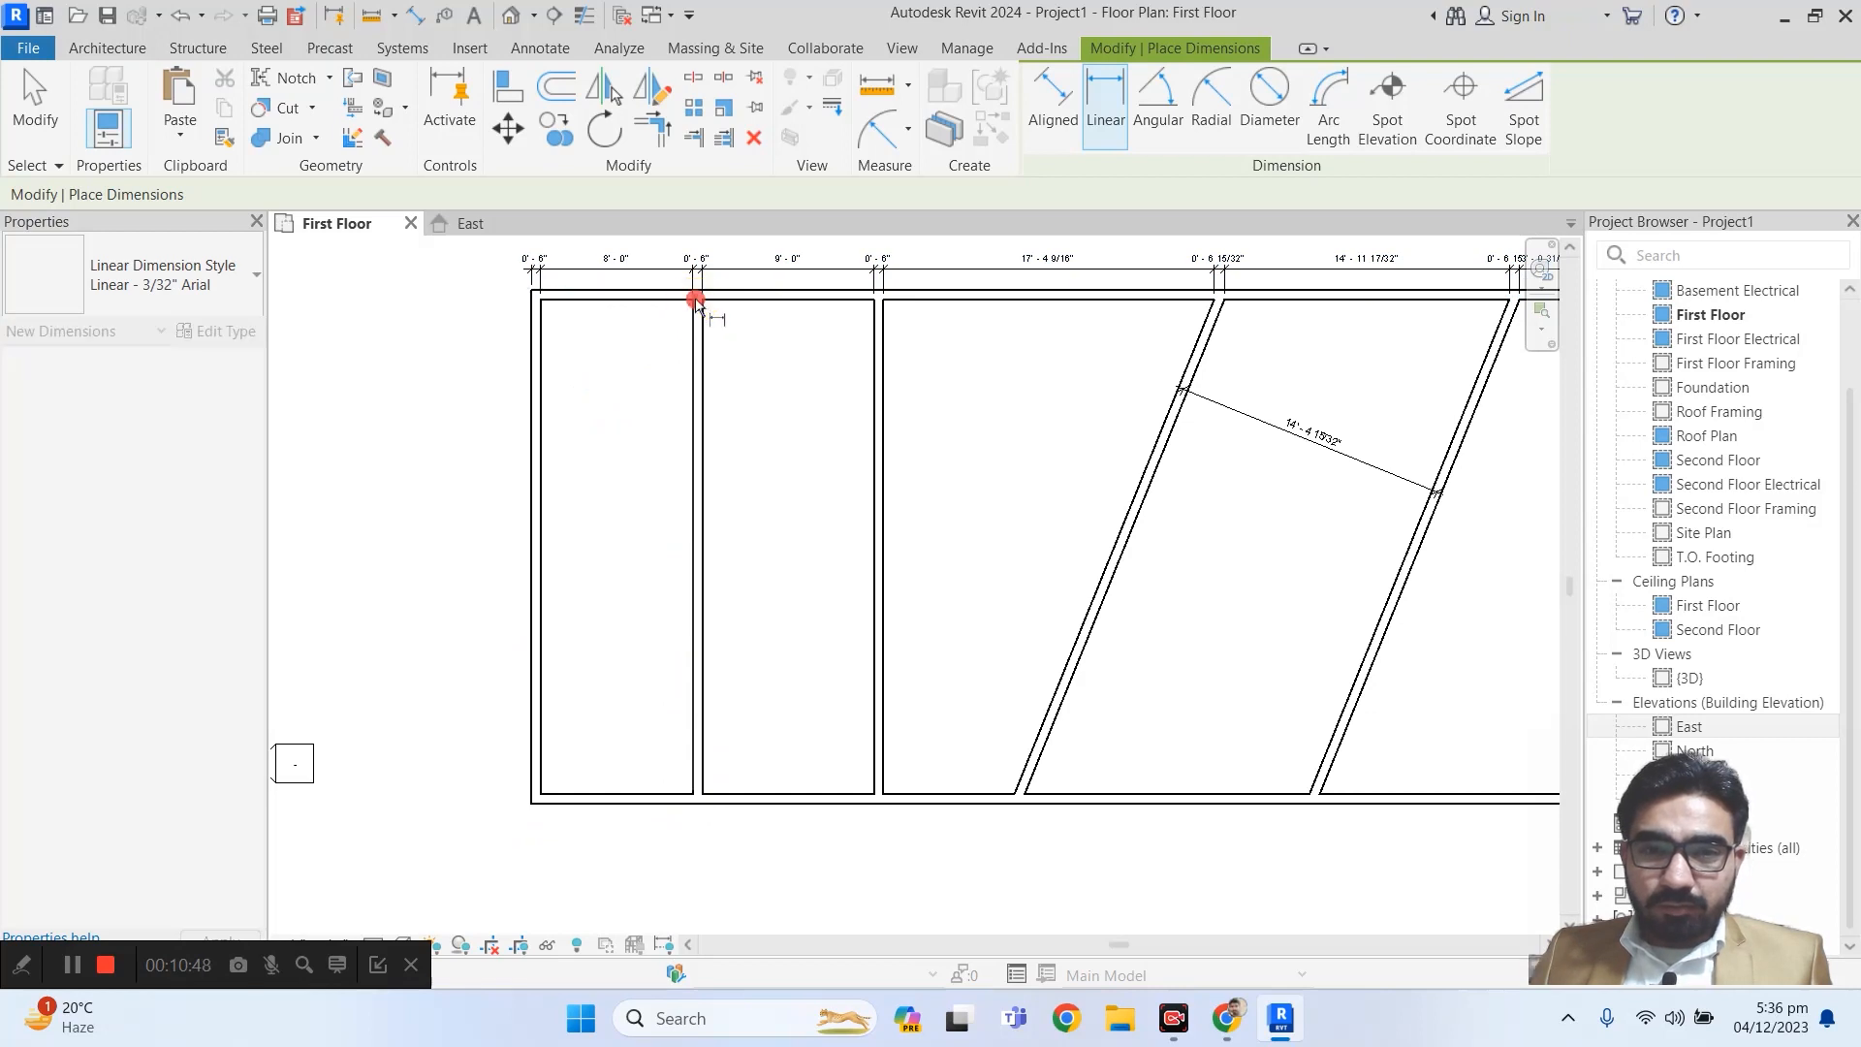
click(480, 349)
scroll(385, 574, up, 3)
scroll(387, 572, down, 4)
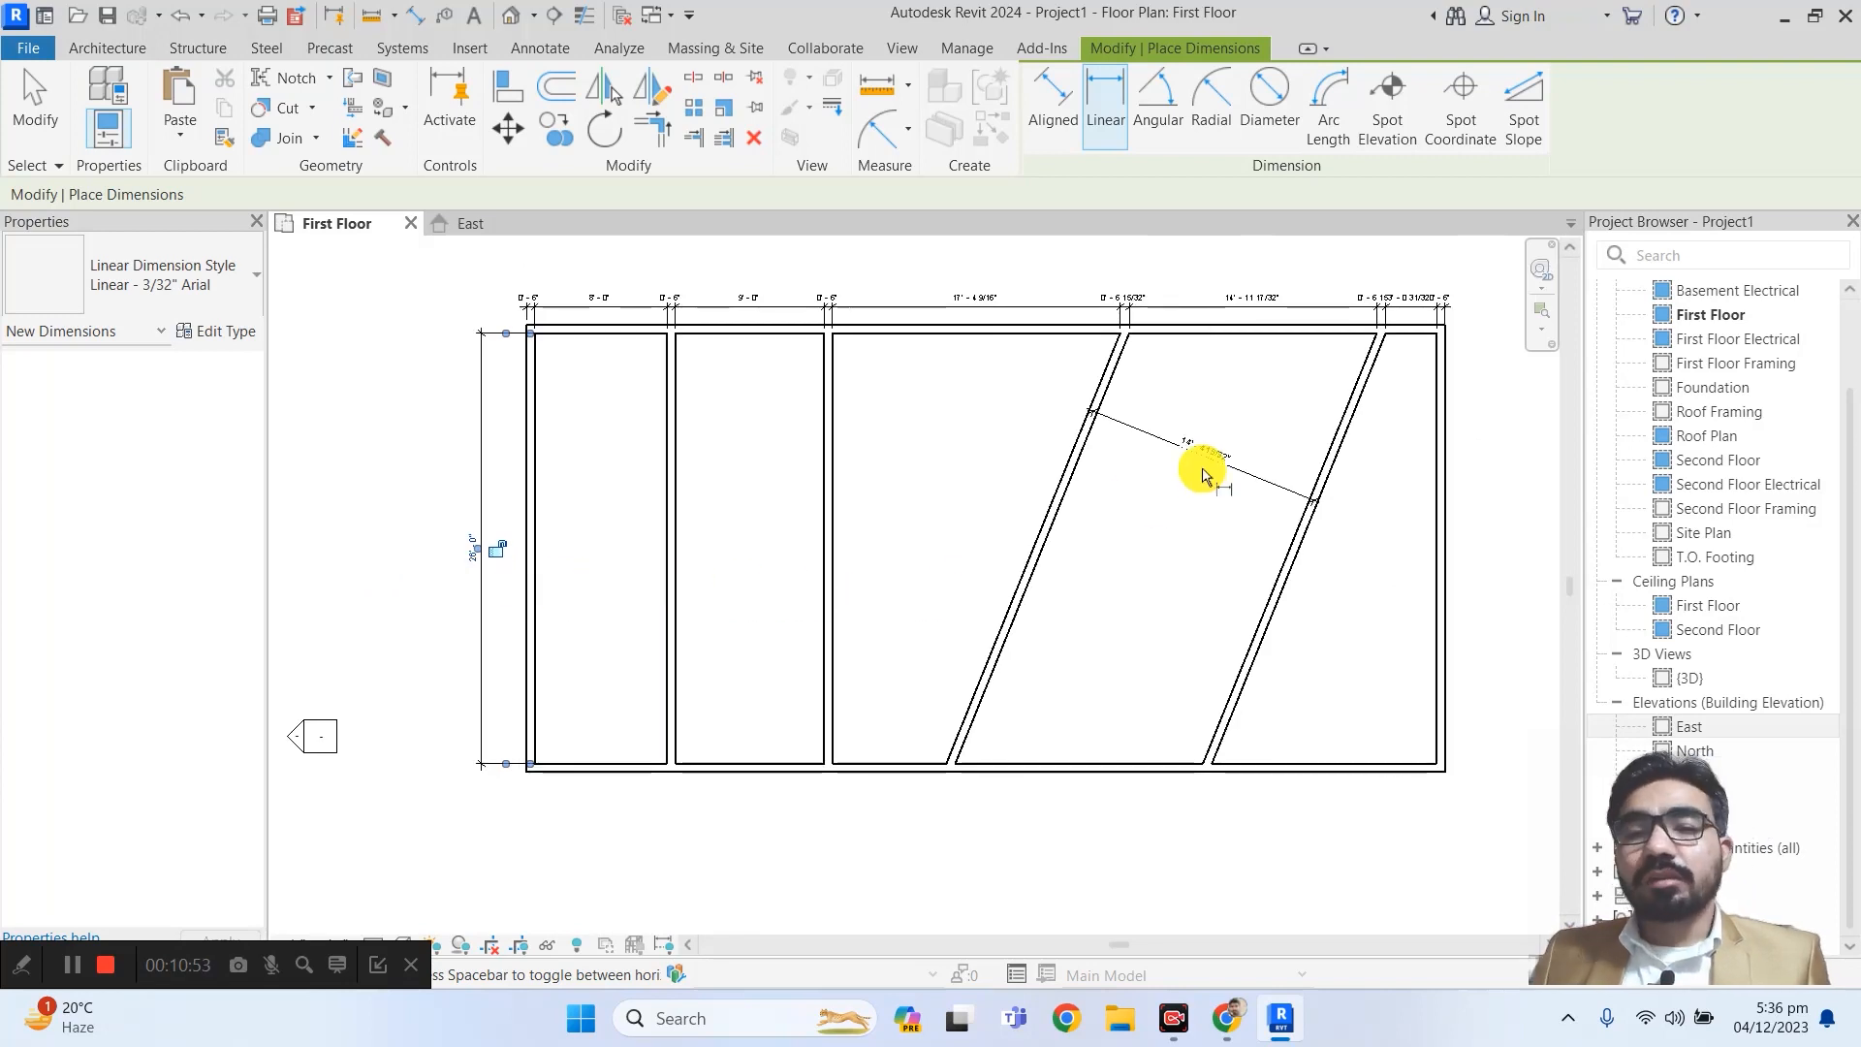
- Try to place a Linear dimension between the two slanted walls
click(1084, 449)
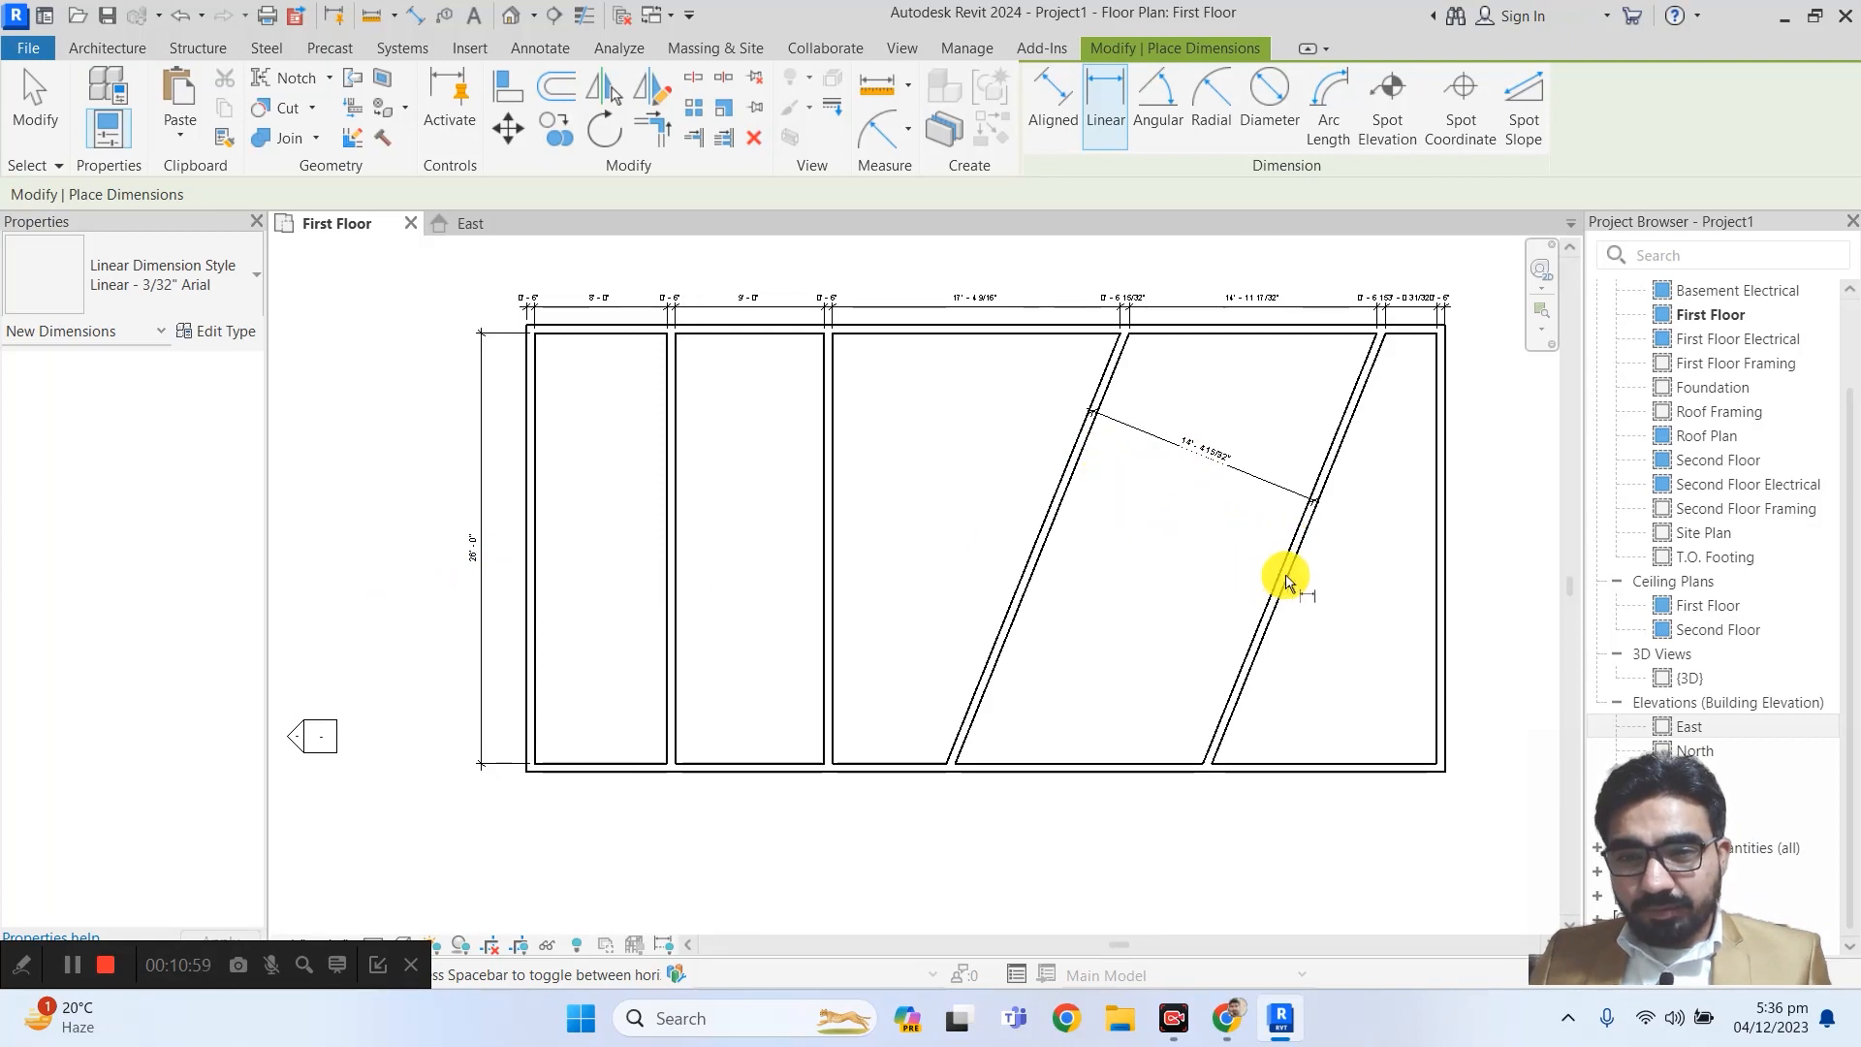
click(1280, 570)
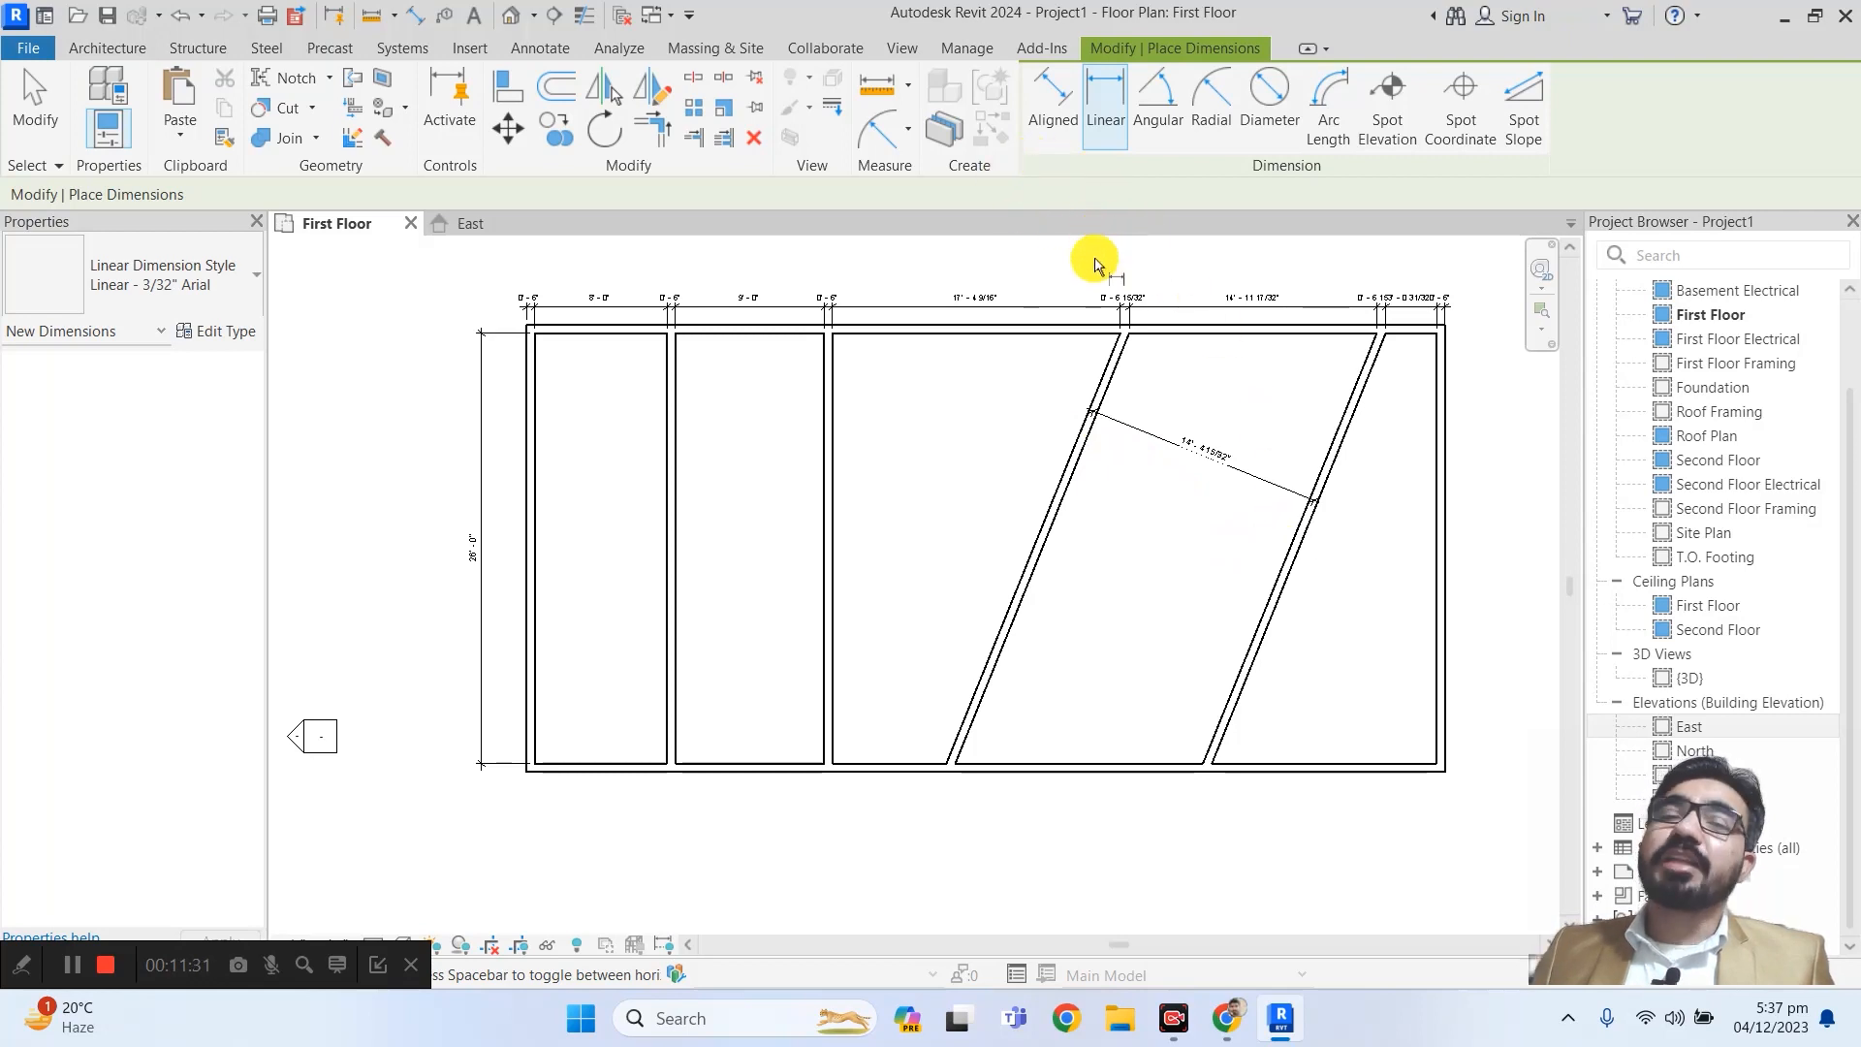
click(1095, 412)
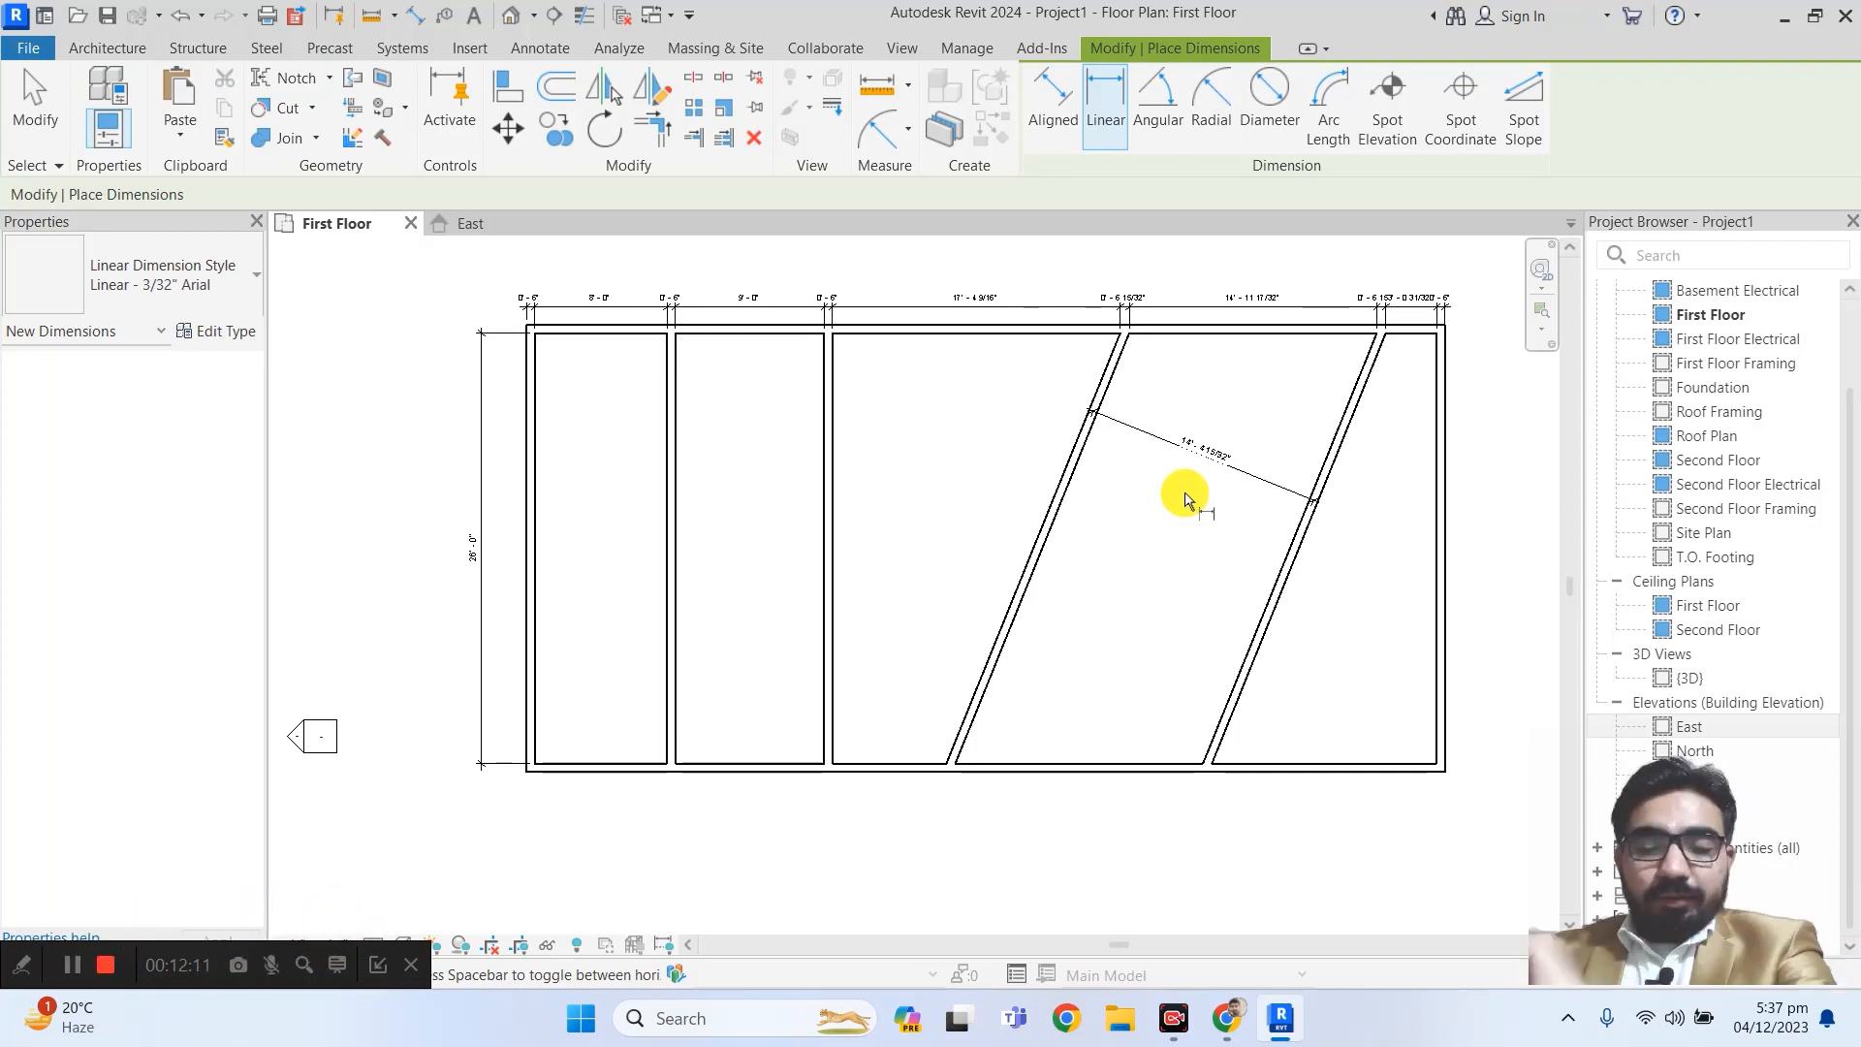
- Place an Angular dimension between the second vertical partition and the building's lower wall, using wall centerlines
scroll(1168, 464, down, 2)
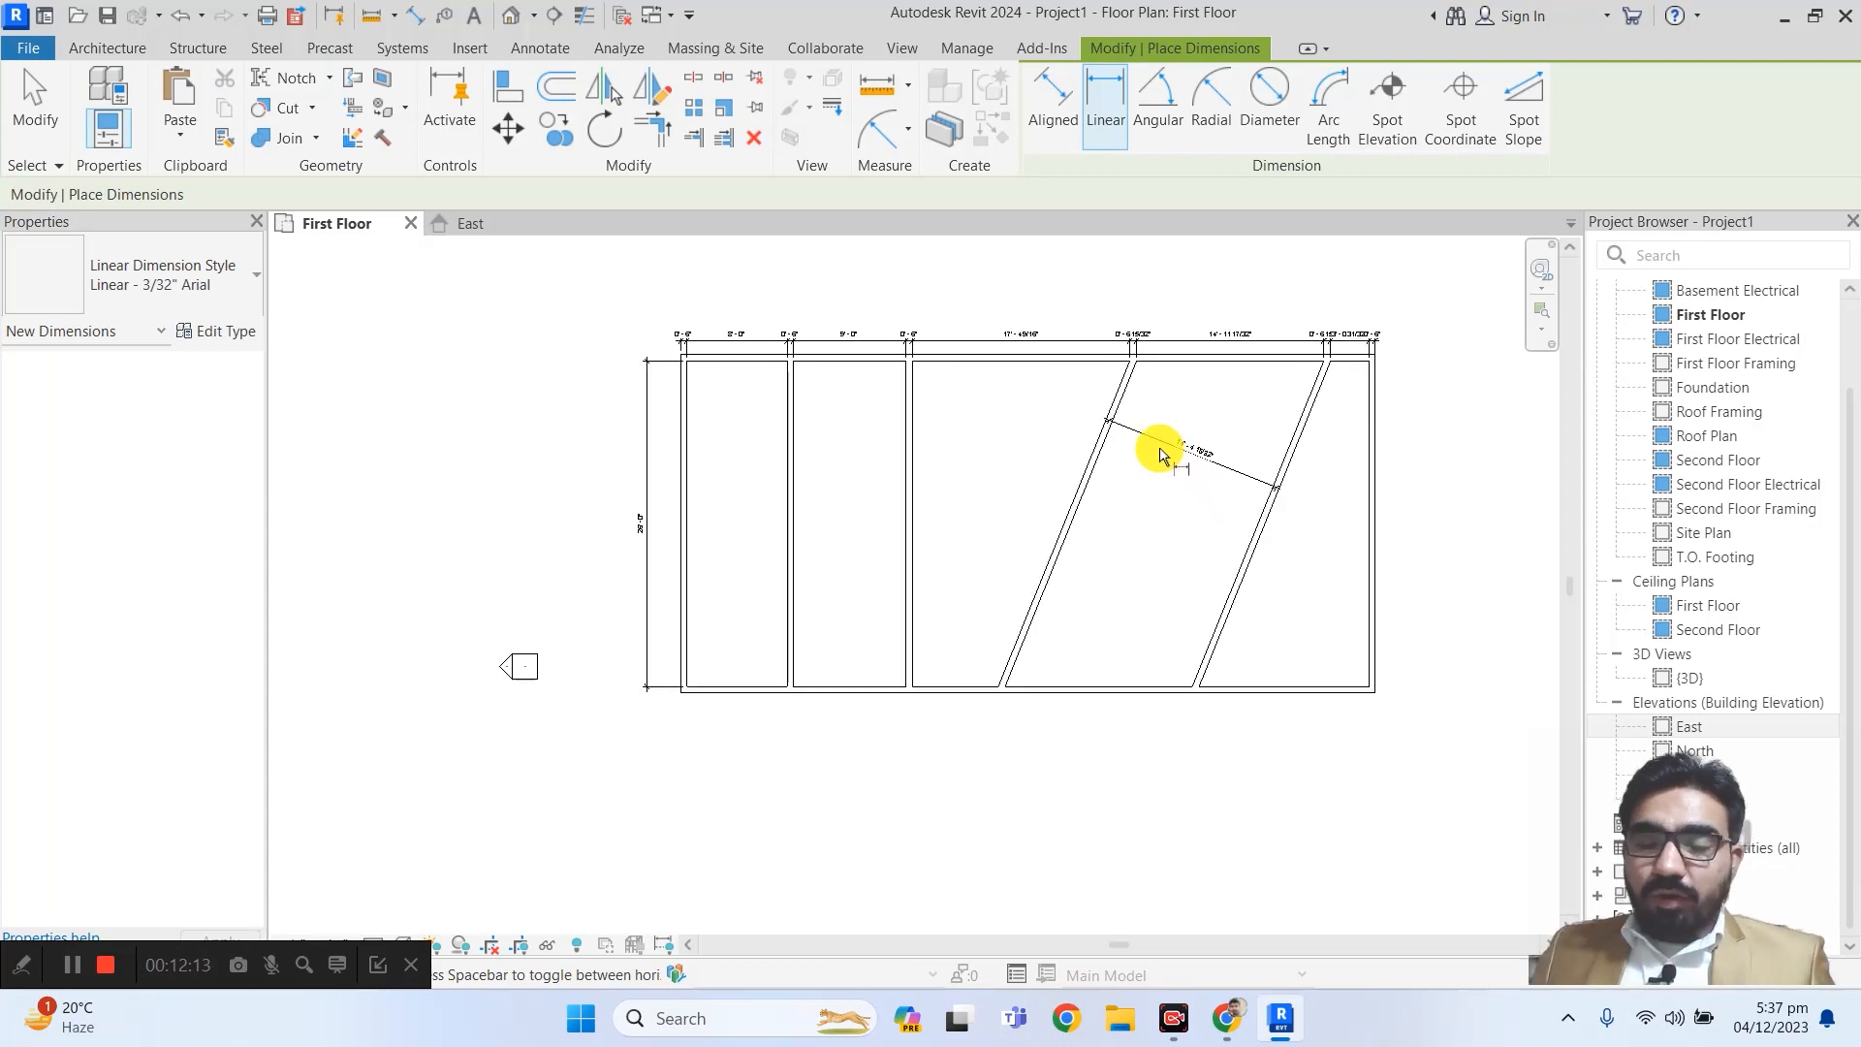
scroll(1144, 448, down, 1)
middle_drag(1144, 448, 1080, 499)
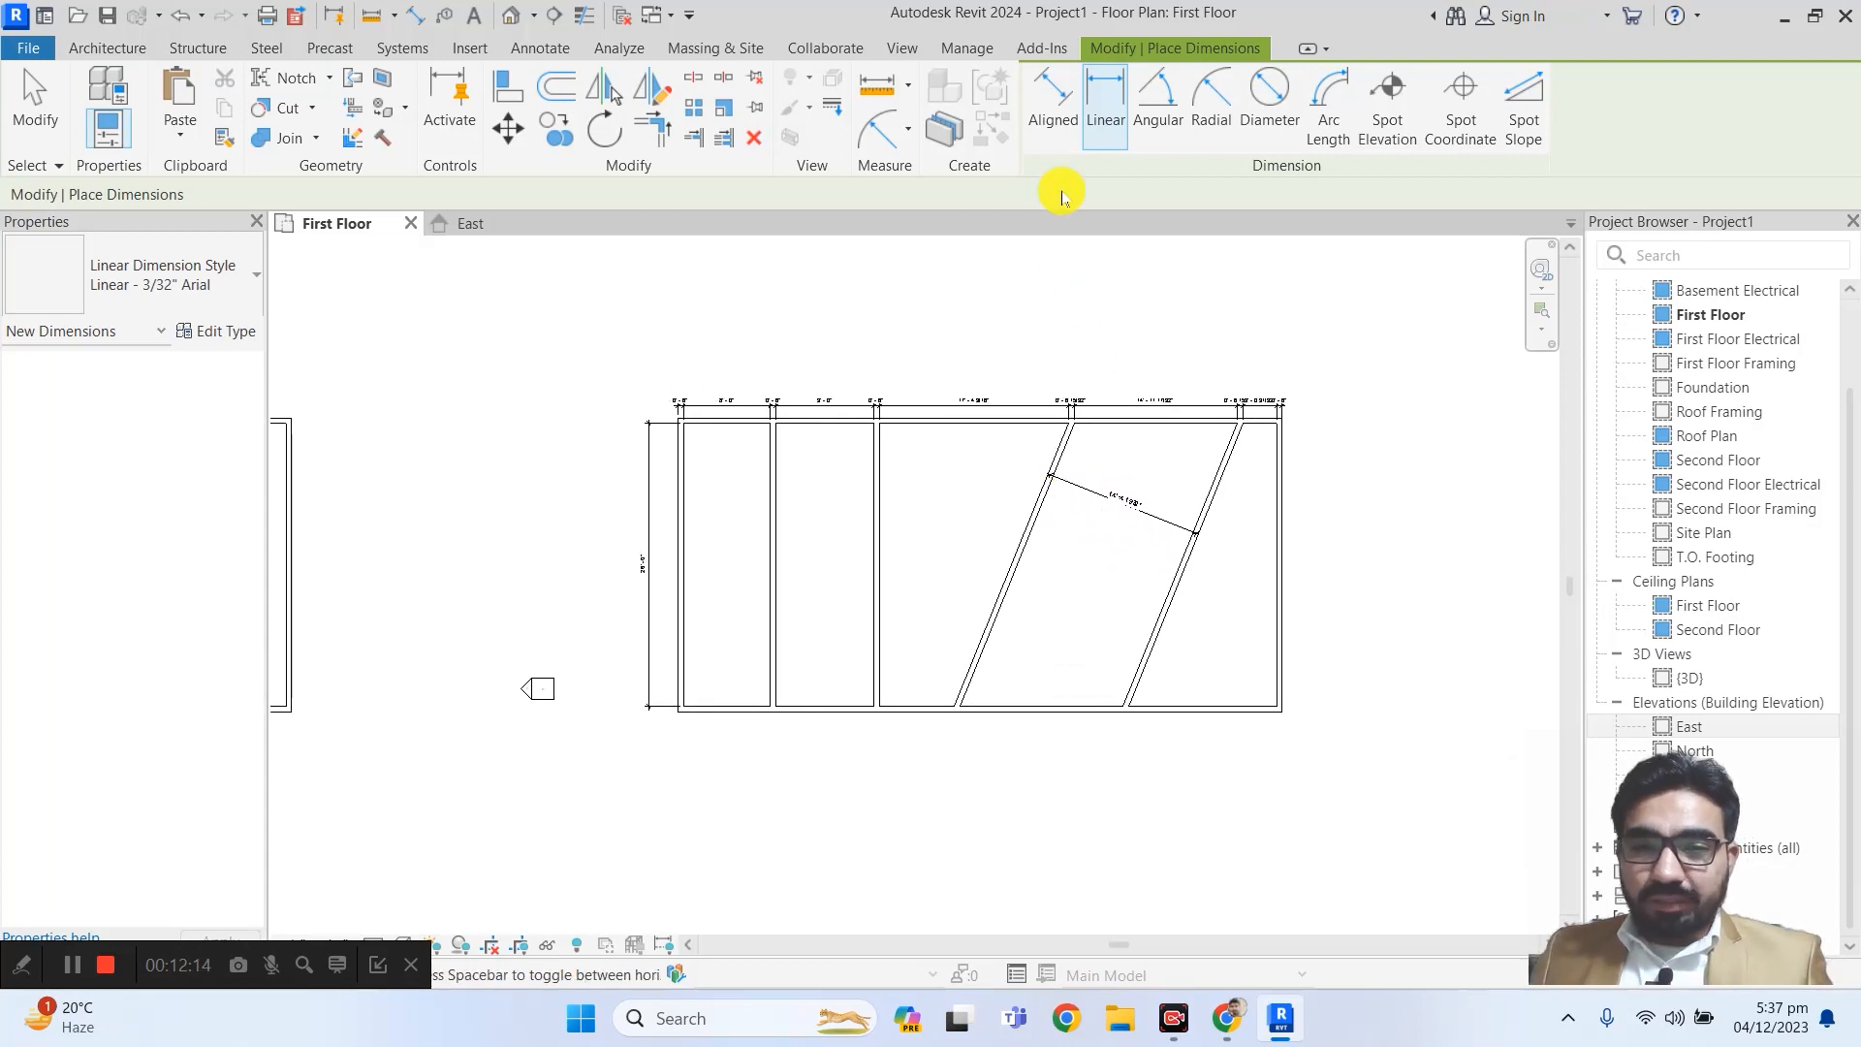
click(1151, 127)
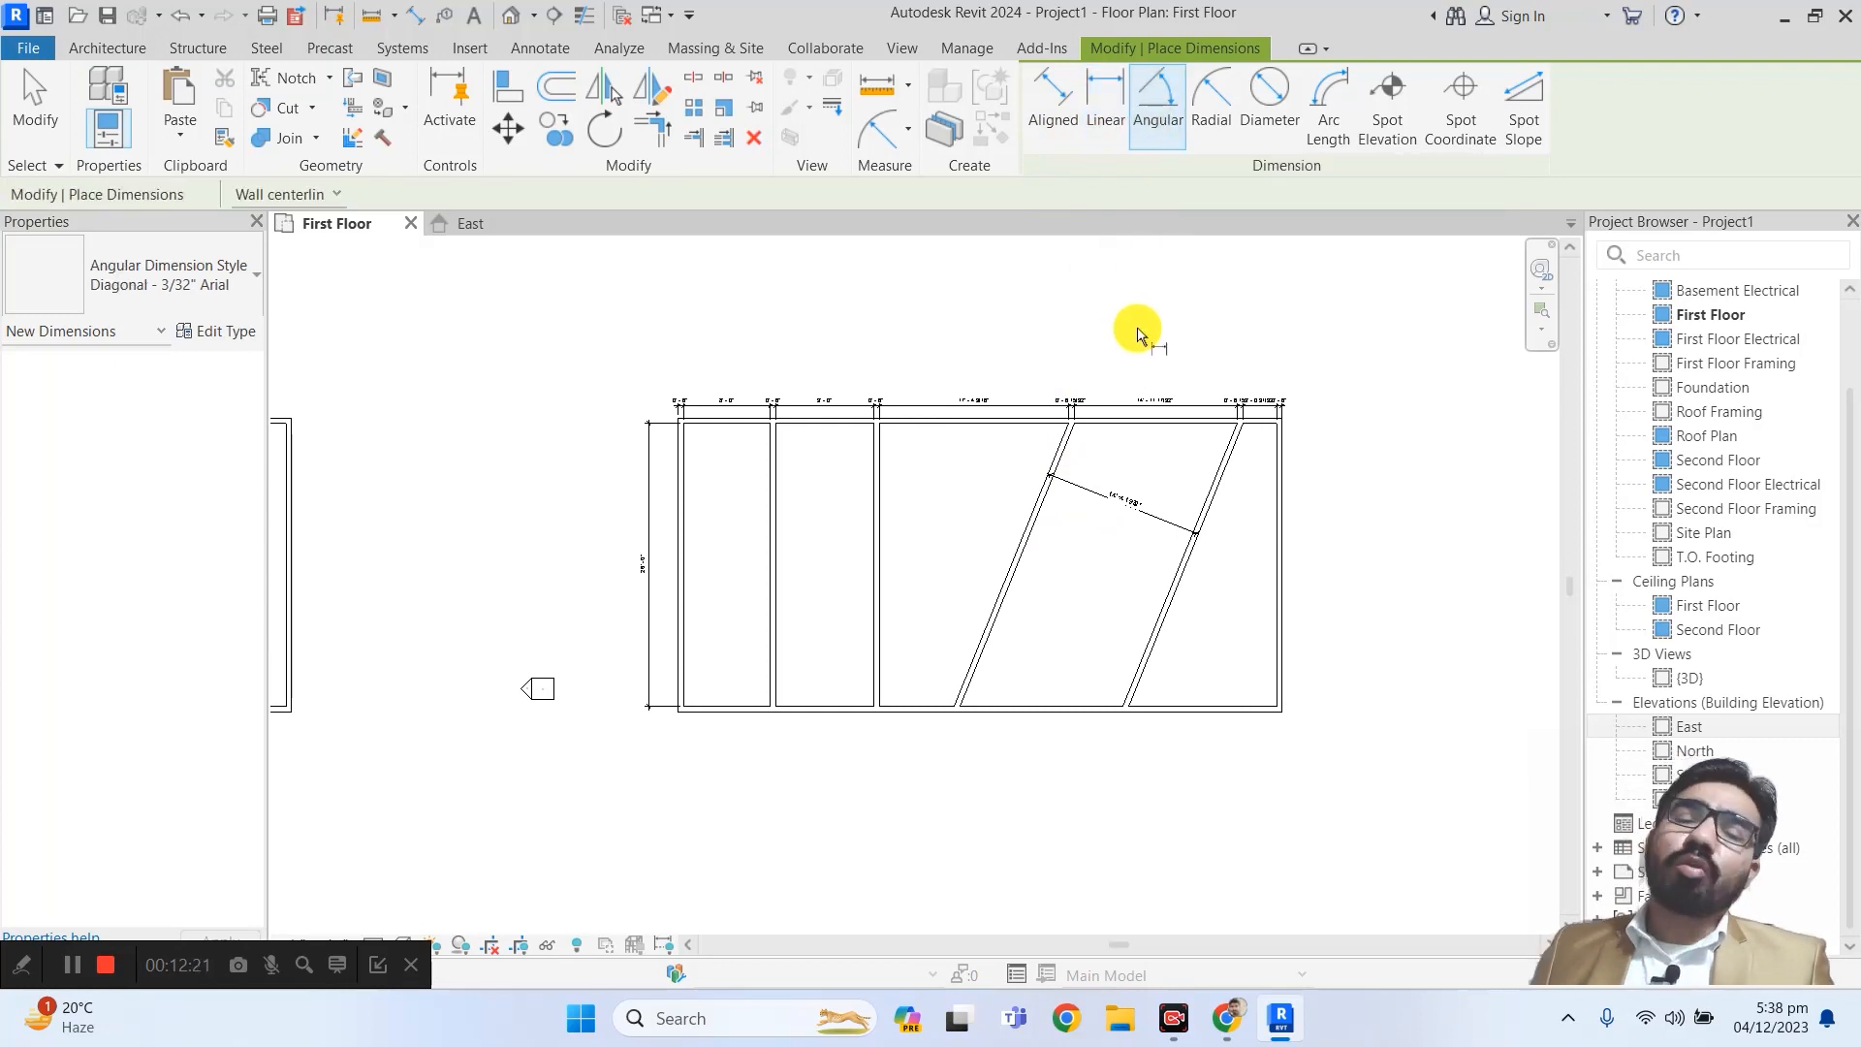
scroll(1134, 334, down, 1)
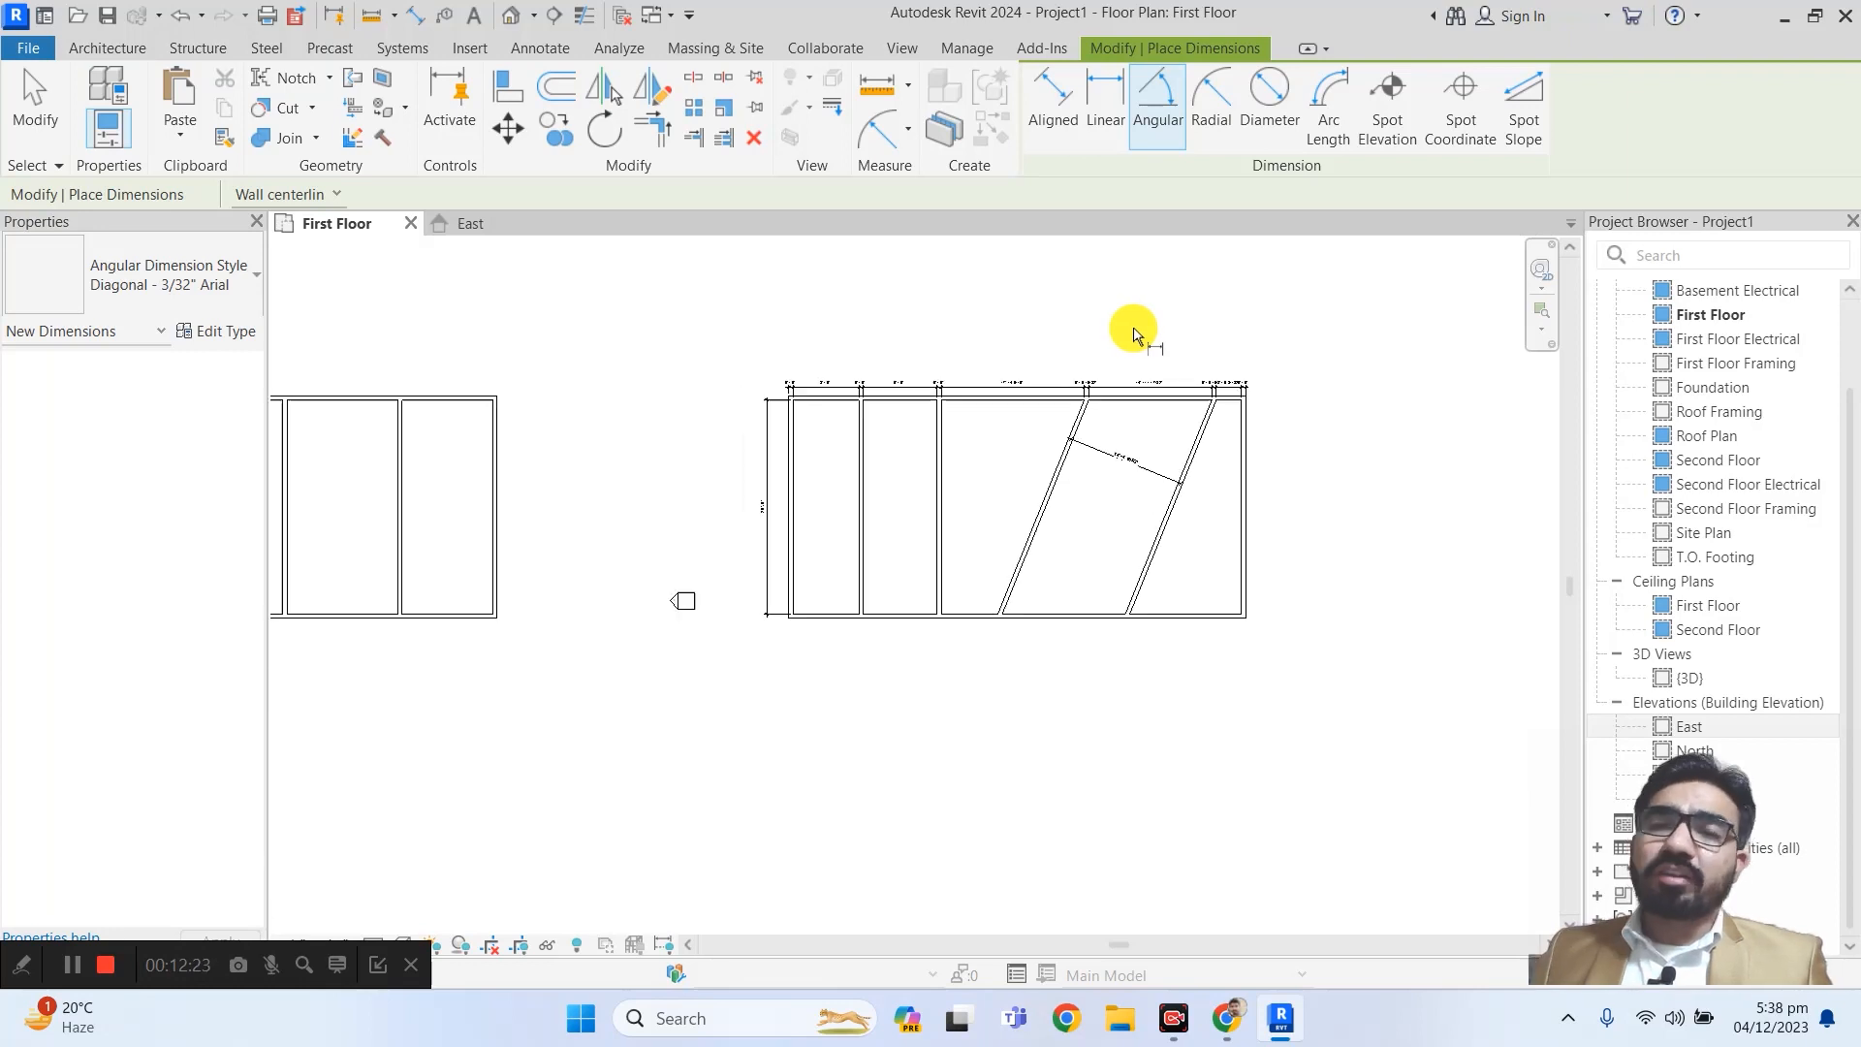
scroll(1132, 328, down, 3)
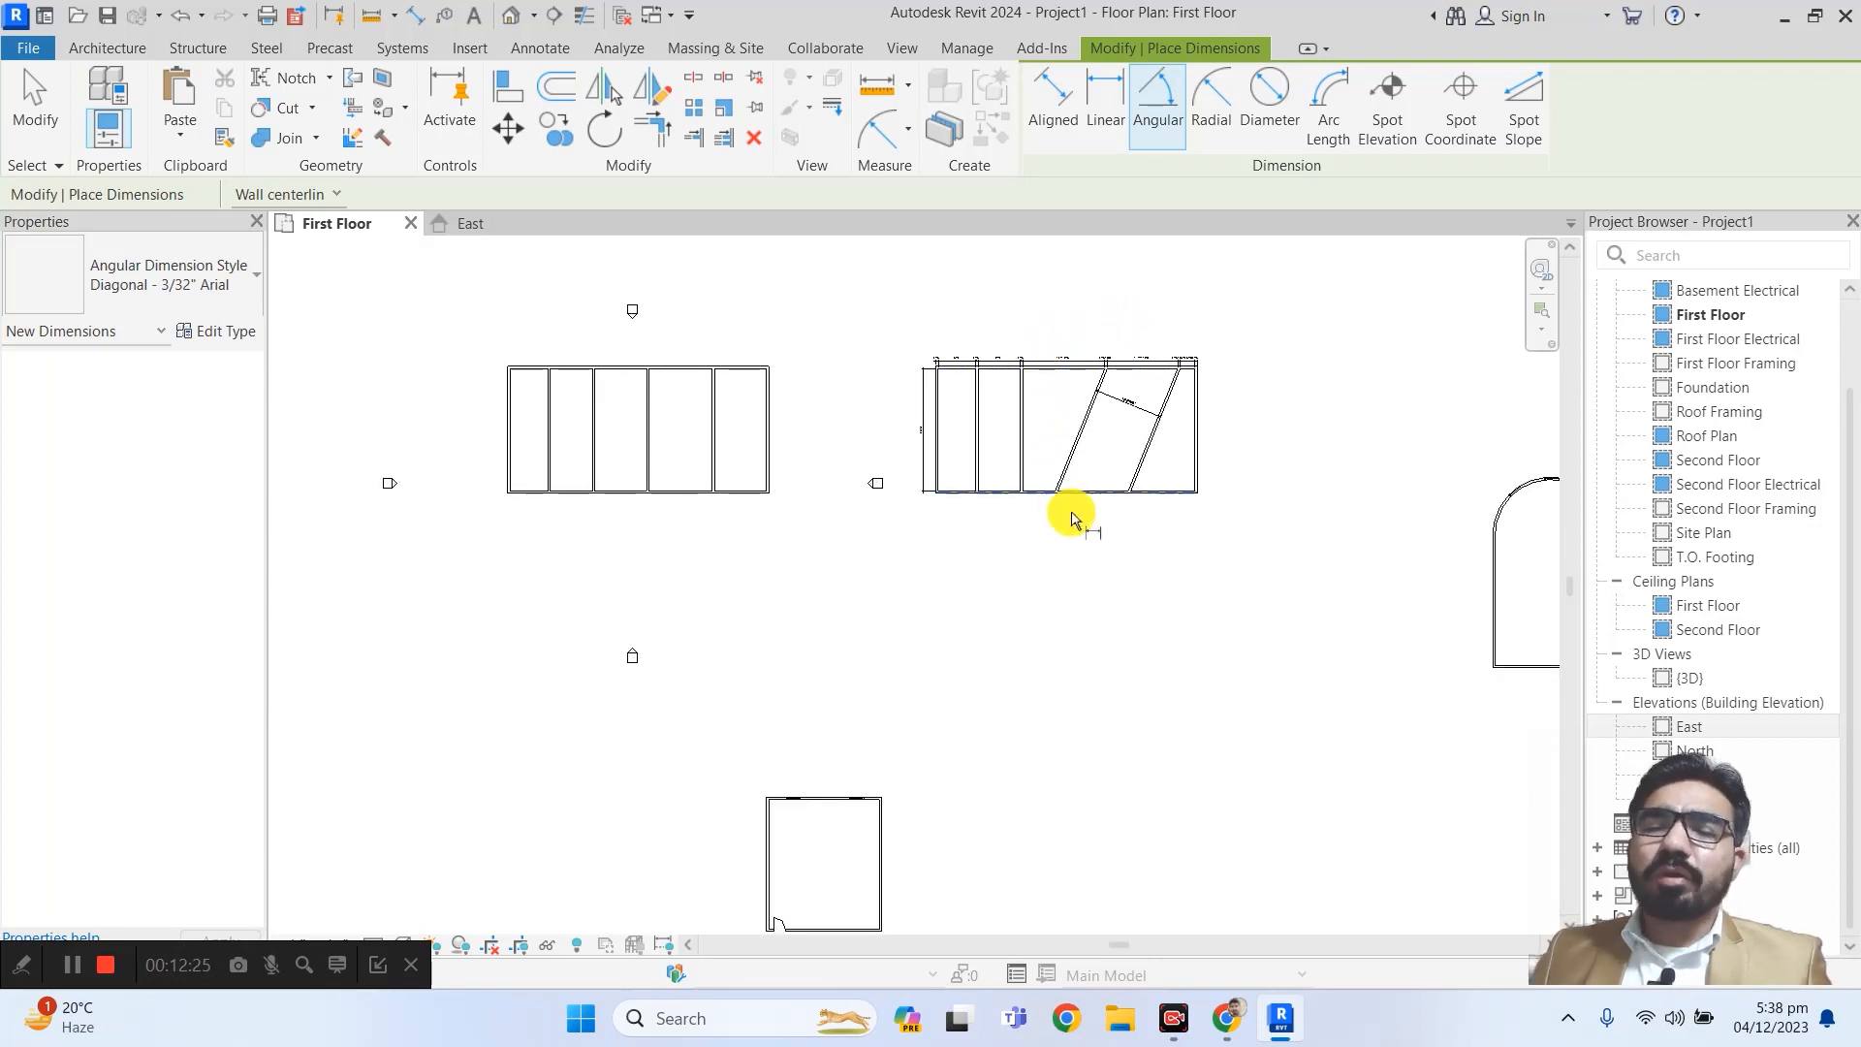
middle_drag(1080, 536, 773, 461)
middle_drag(1105, 547, 607, 503)
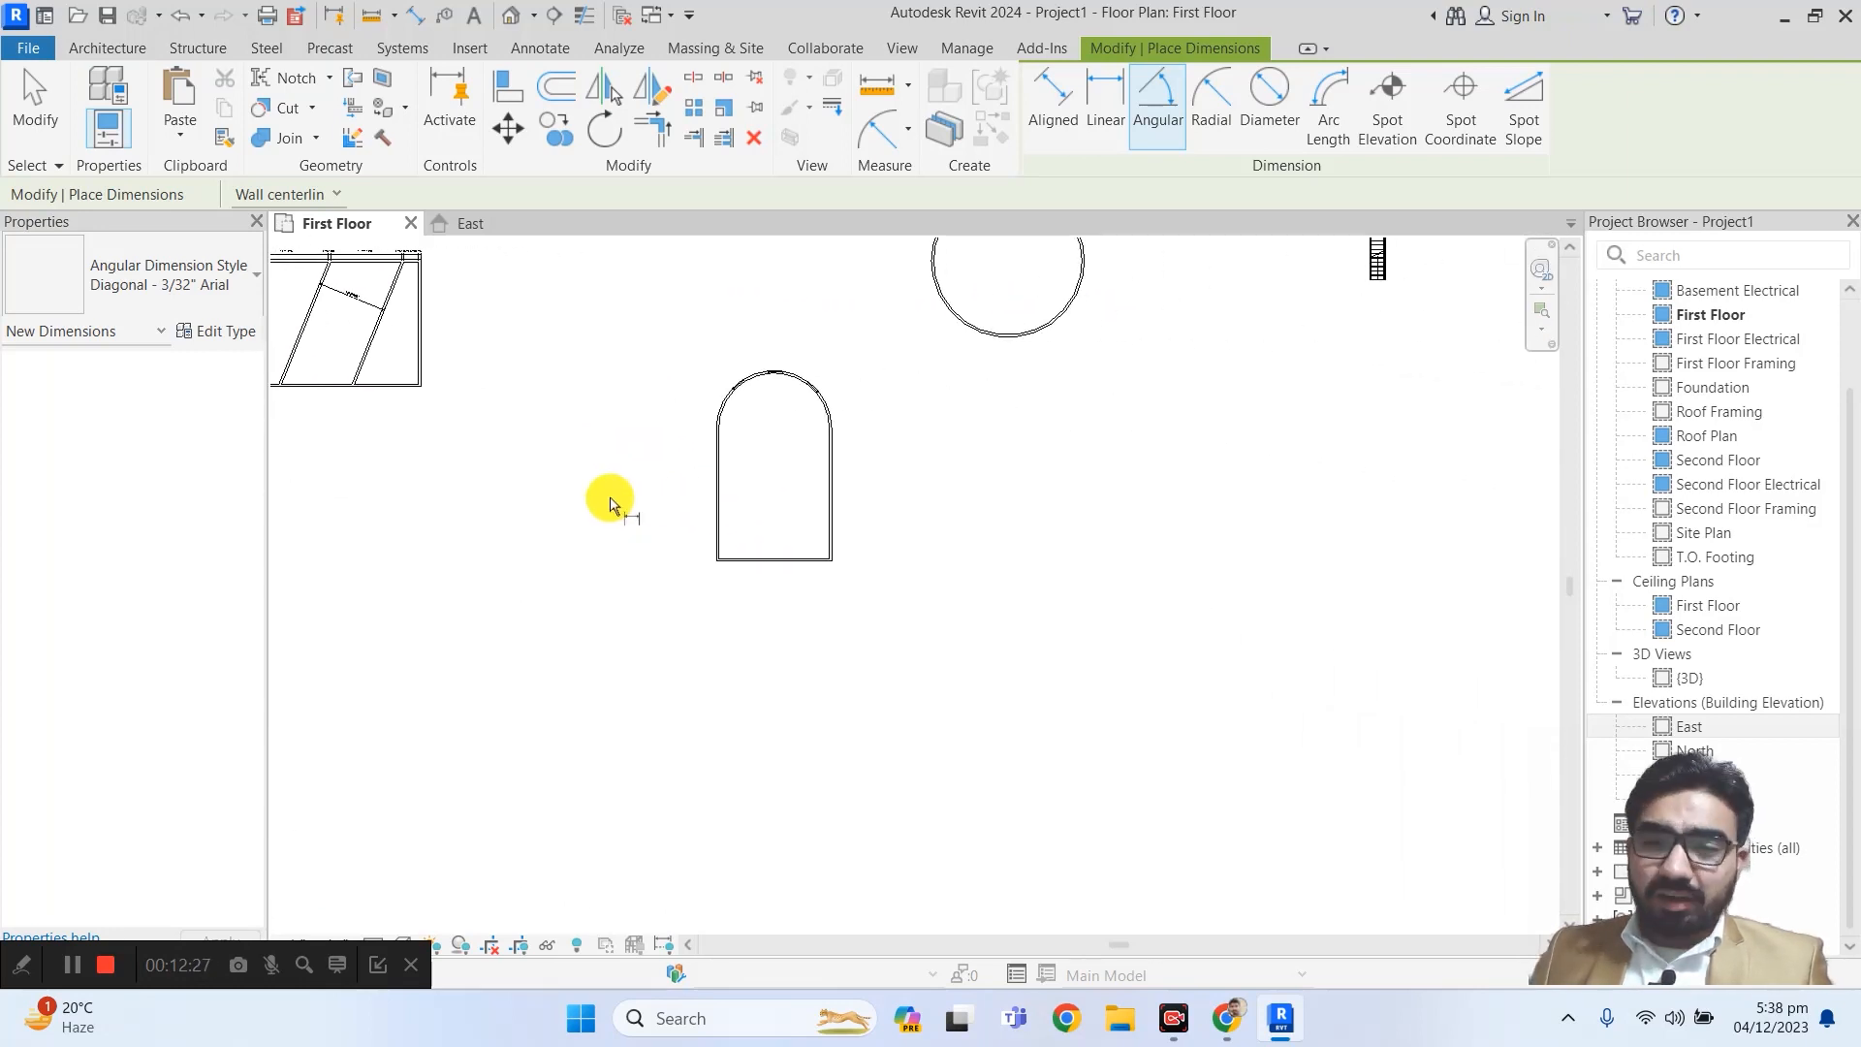
middle_drag(909, 466, 715, 544)
scroll(714, 544, down, 2)
scroll(361, 514, up, 2)
middle_drag(361, 514, 615, 552)
scroll(558, 555, up, 3)
scroll(557, 555, up, 2)
middle_drag(507, 623, 758, 634)
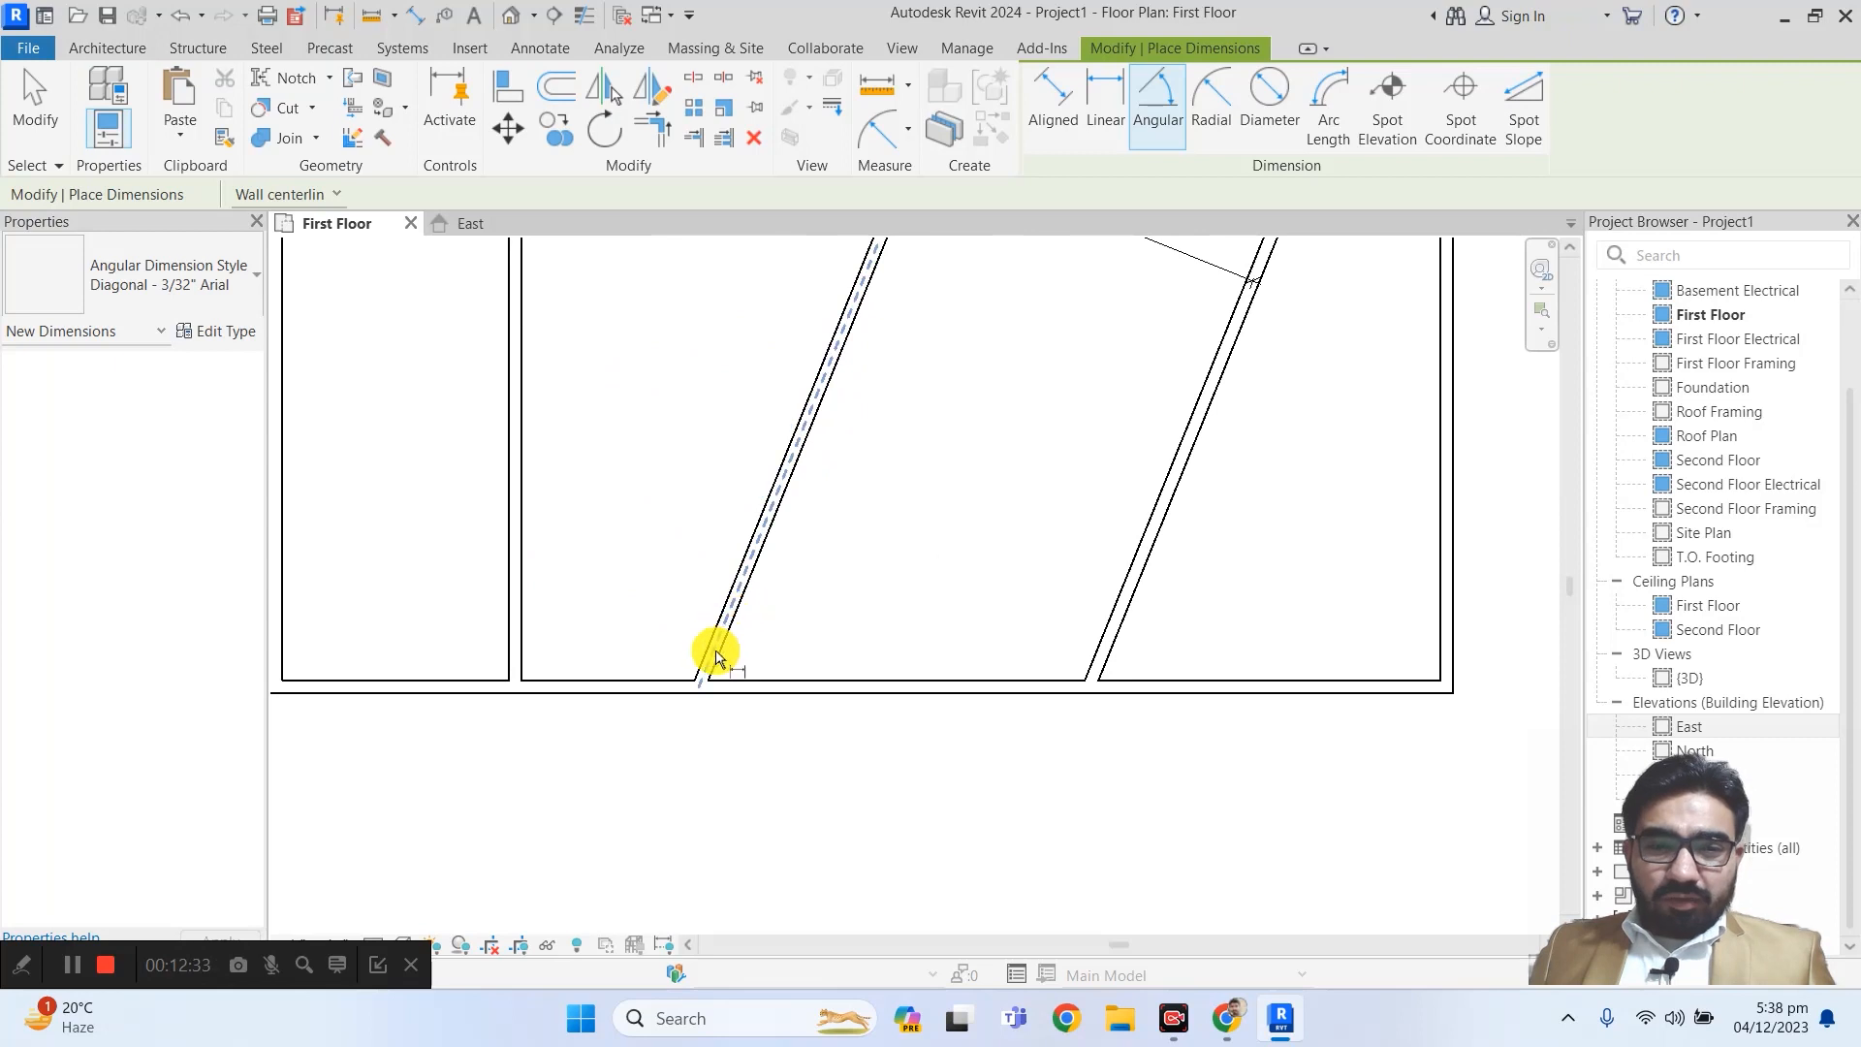
scroll(711, 611, down, 2)
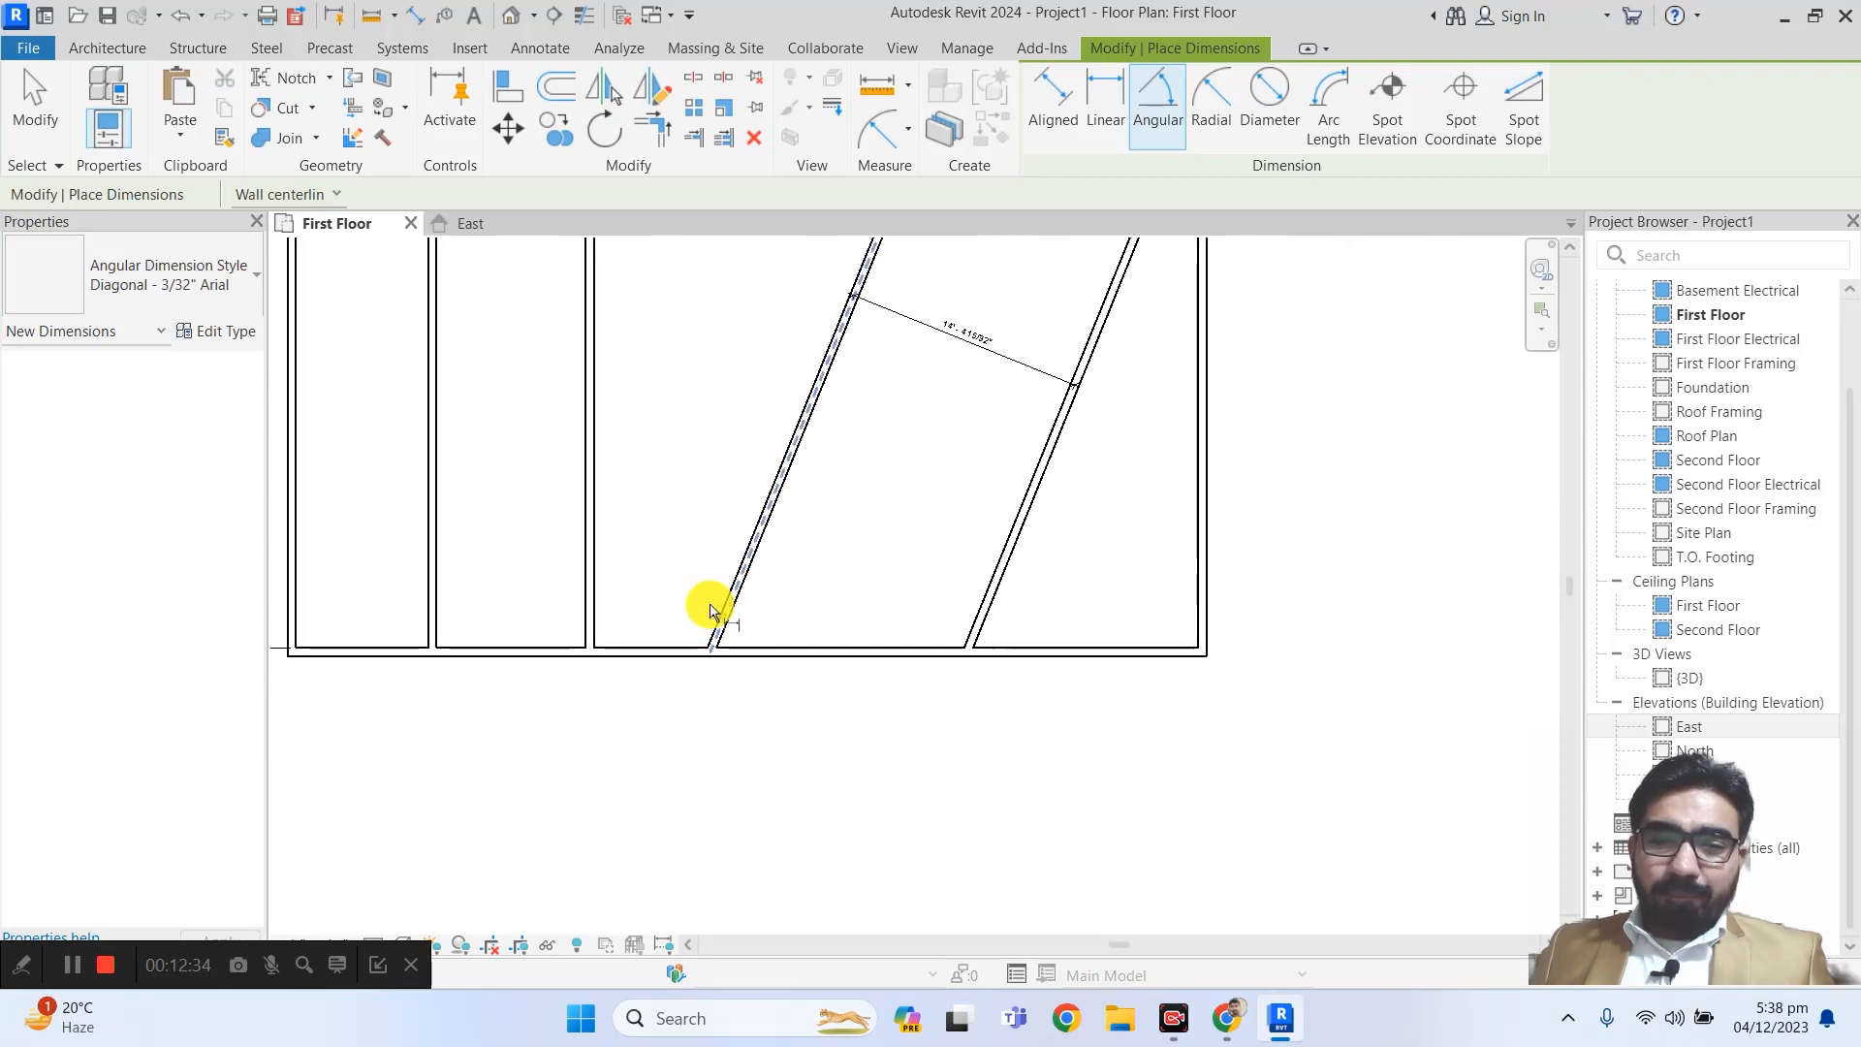
click(616, 647)
click(588, 611)
scroll(632, 628, up, 2)
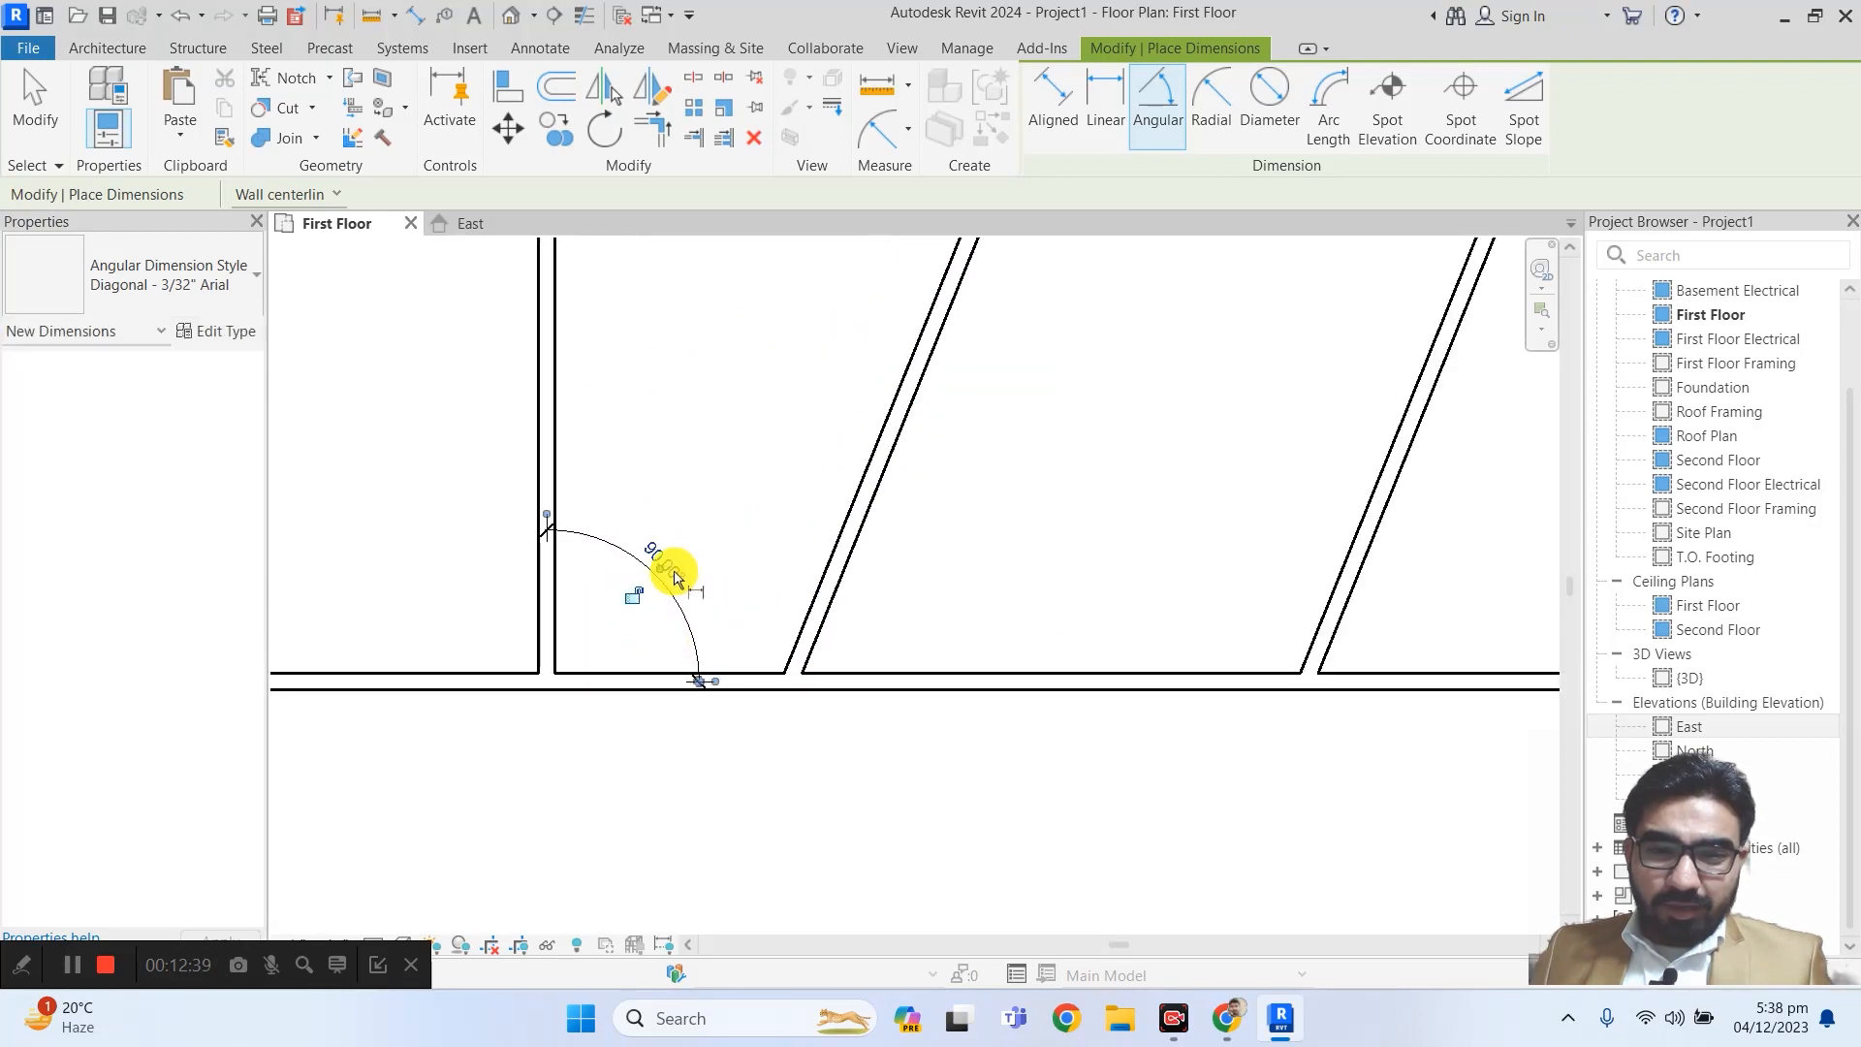
- Review the Angular dimension's wall reference choices, then dimension the angle between the first slanted wall and the lower wall by wall centerlines
scroll(698, 512, down, 3)
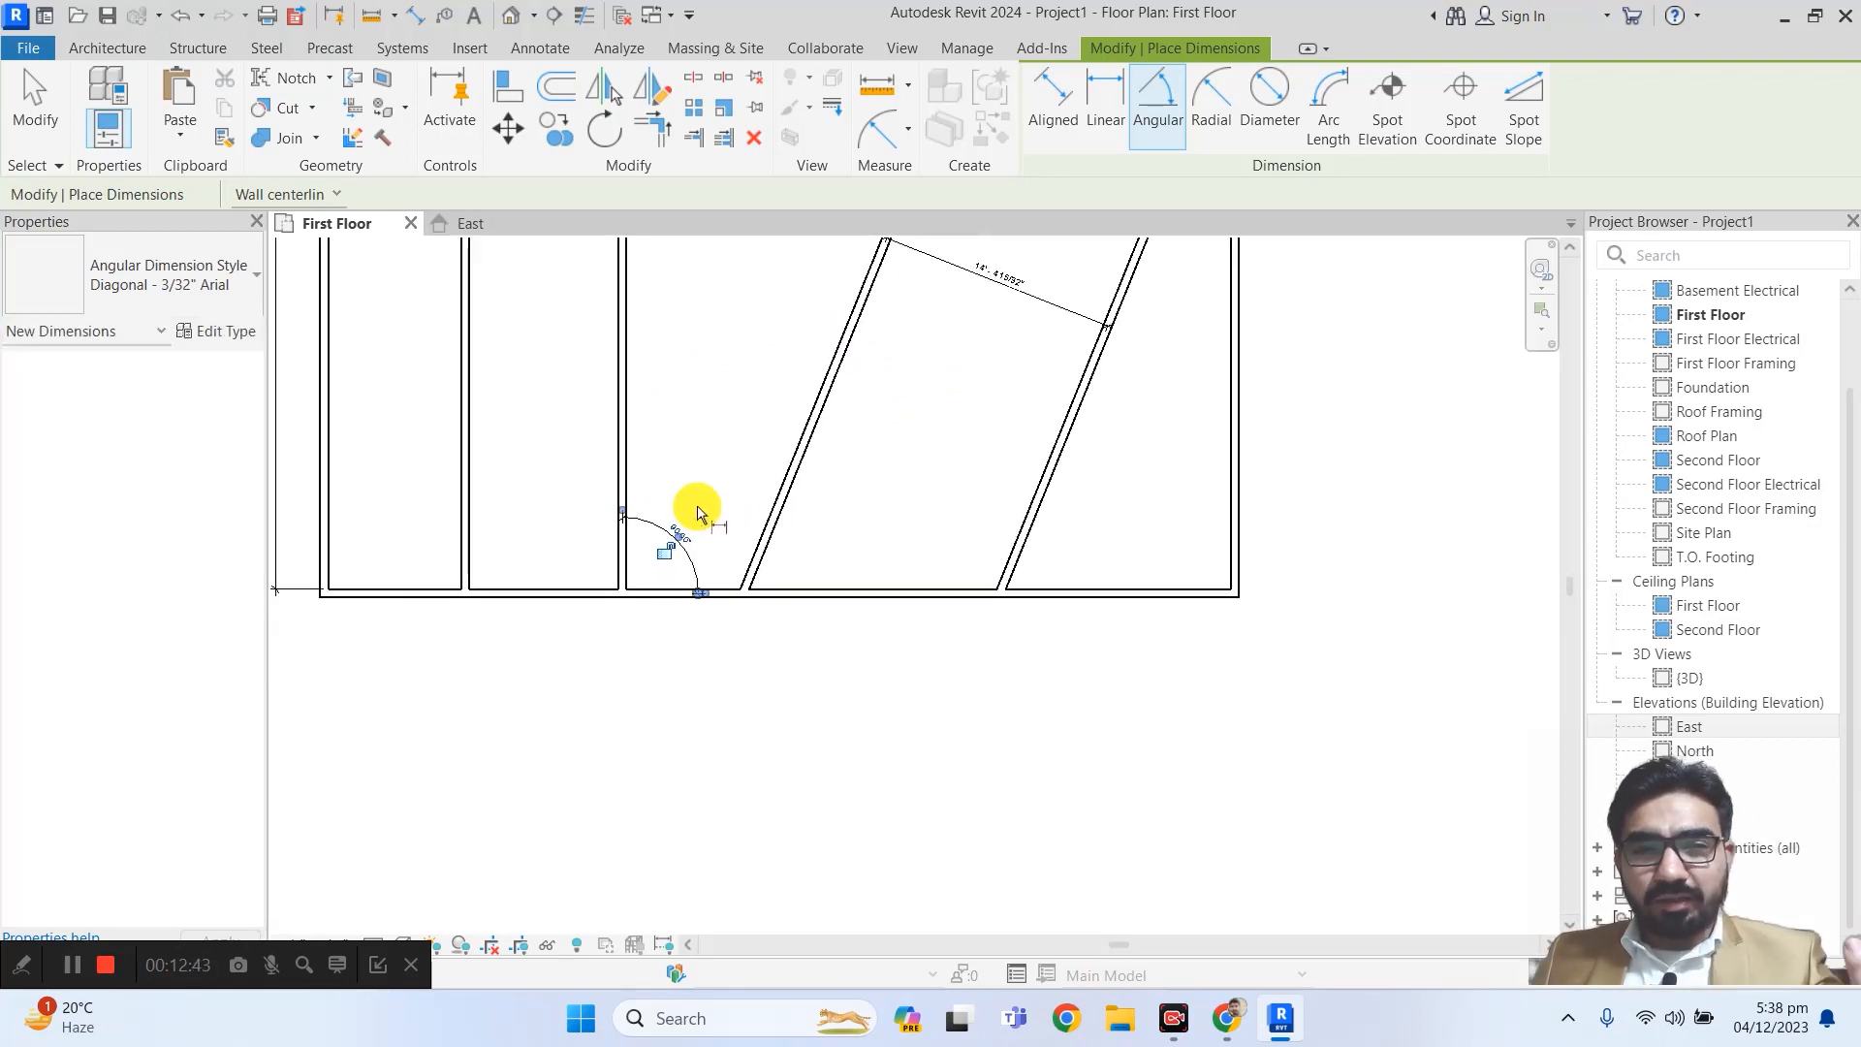
scroll(652, 541, up, 2)
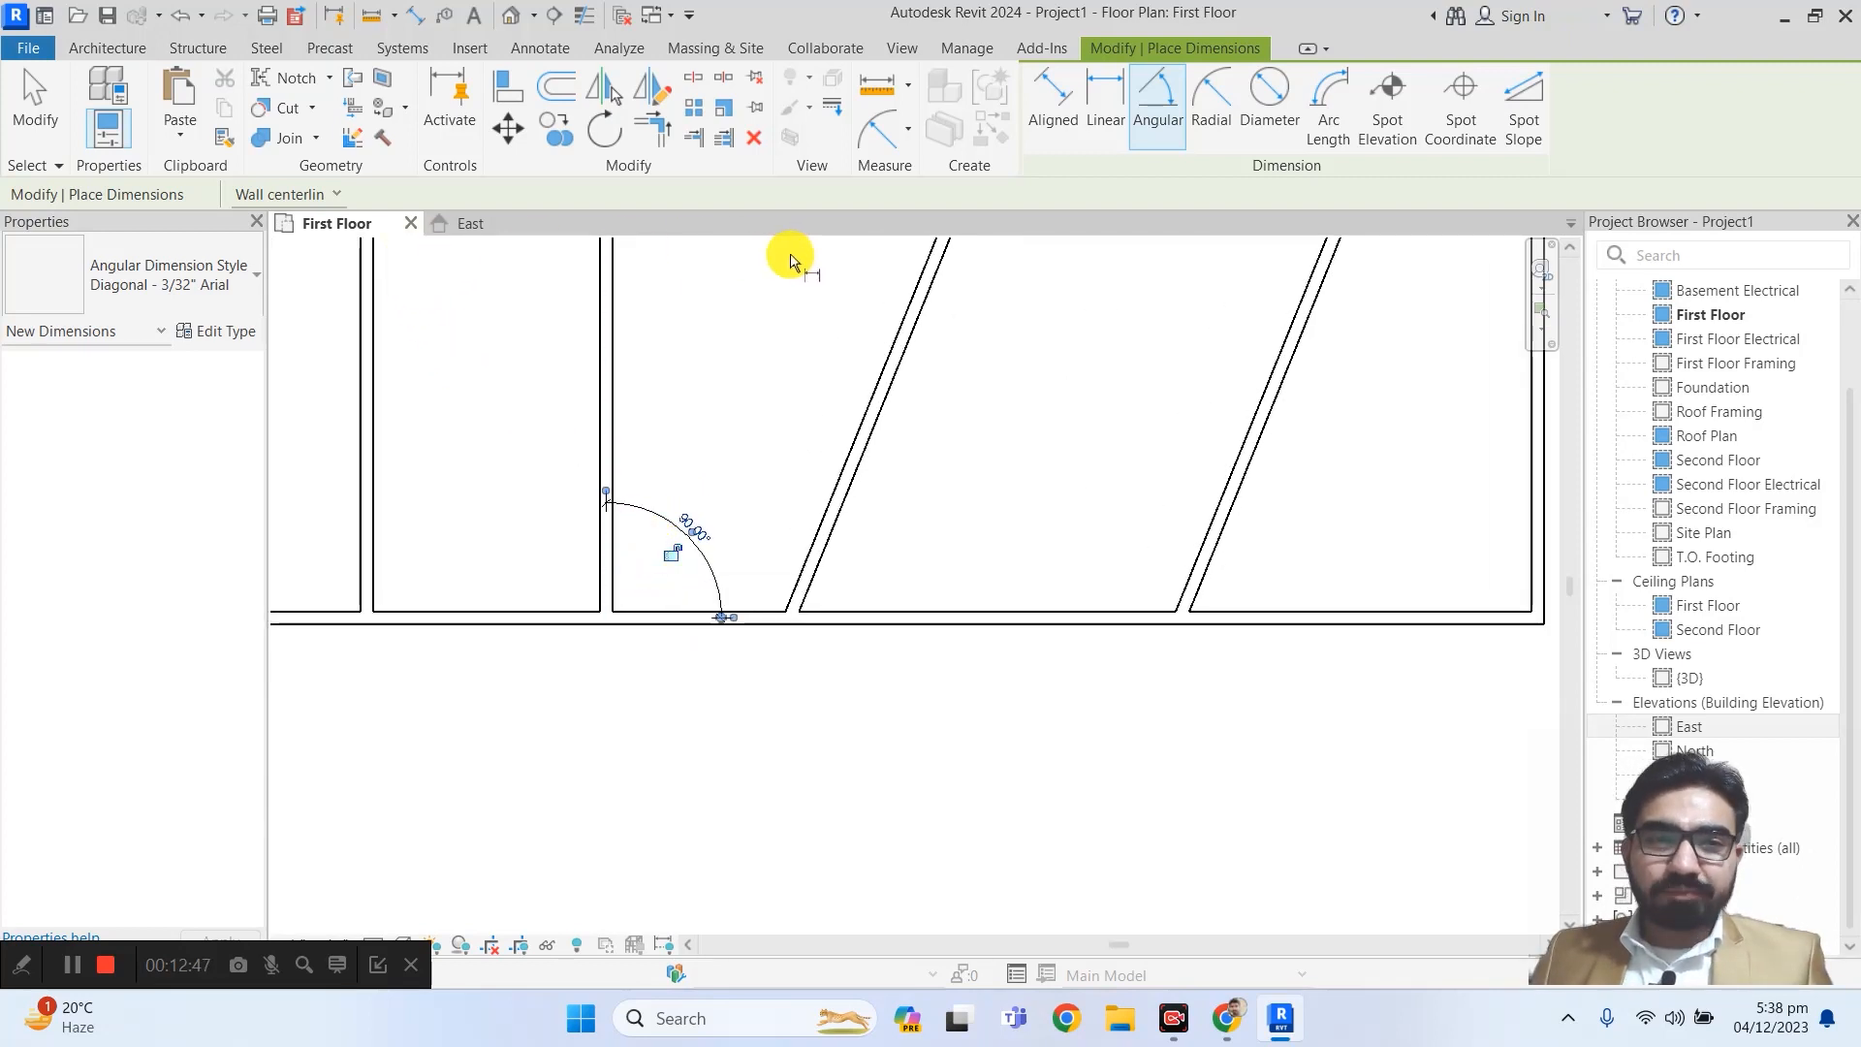
click(291, 193)
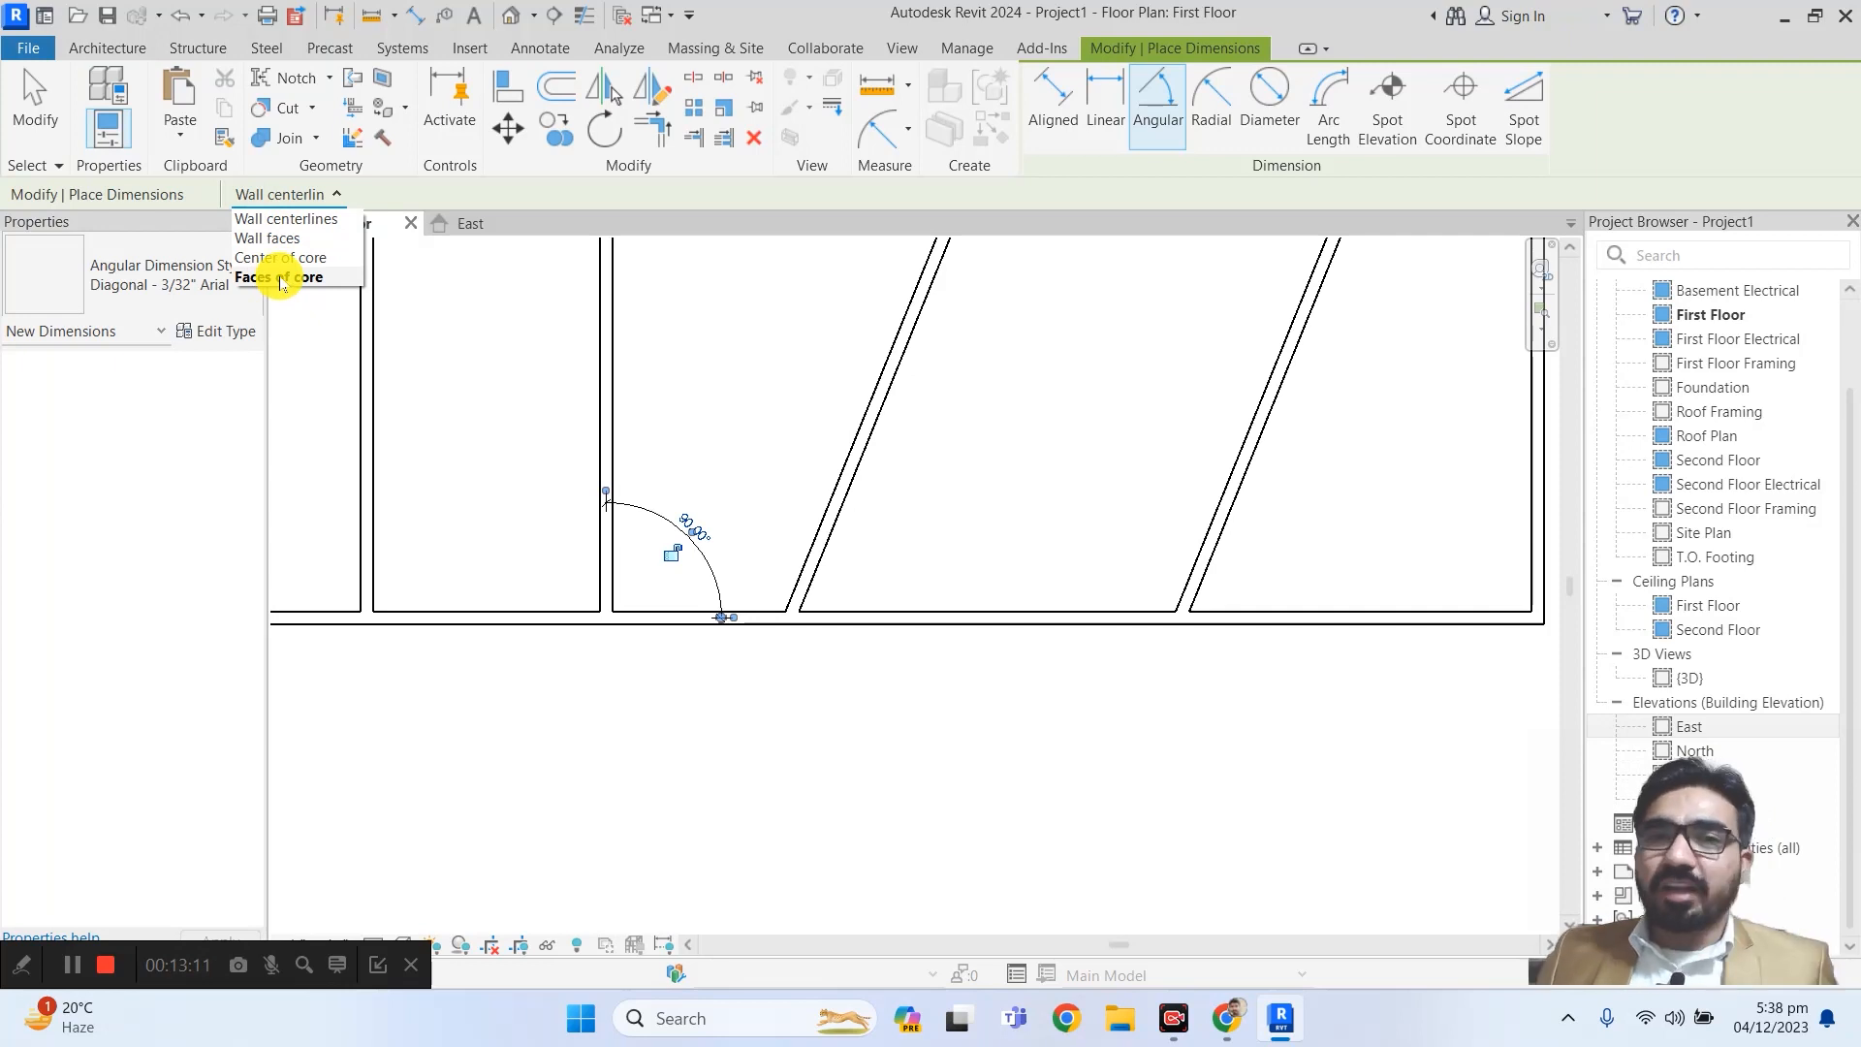
click(258, 195)
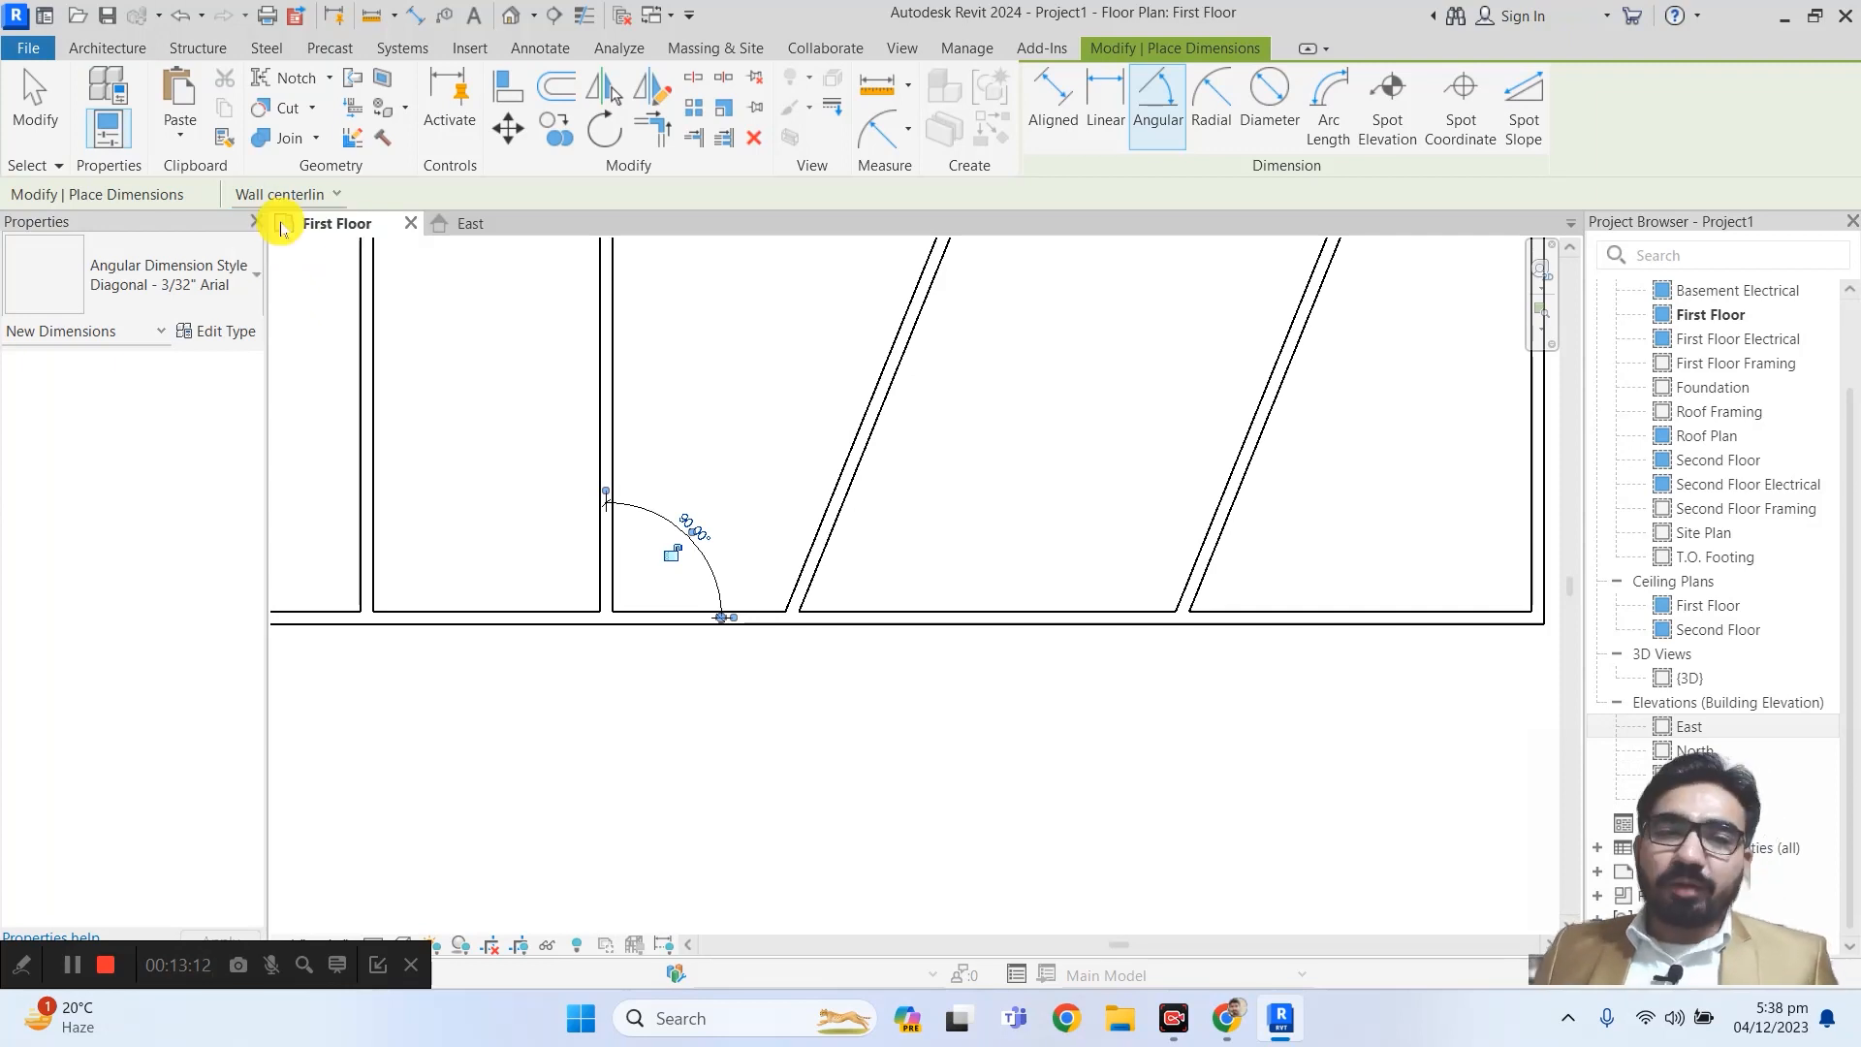
click(815, 610)
click(802, 589)
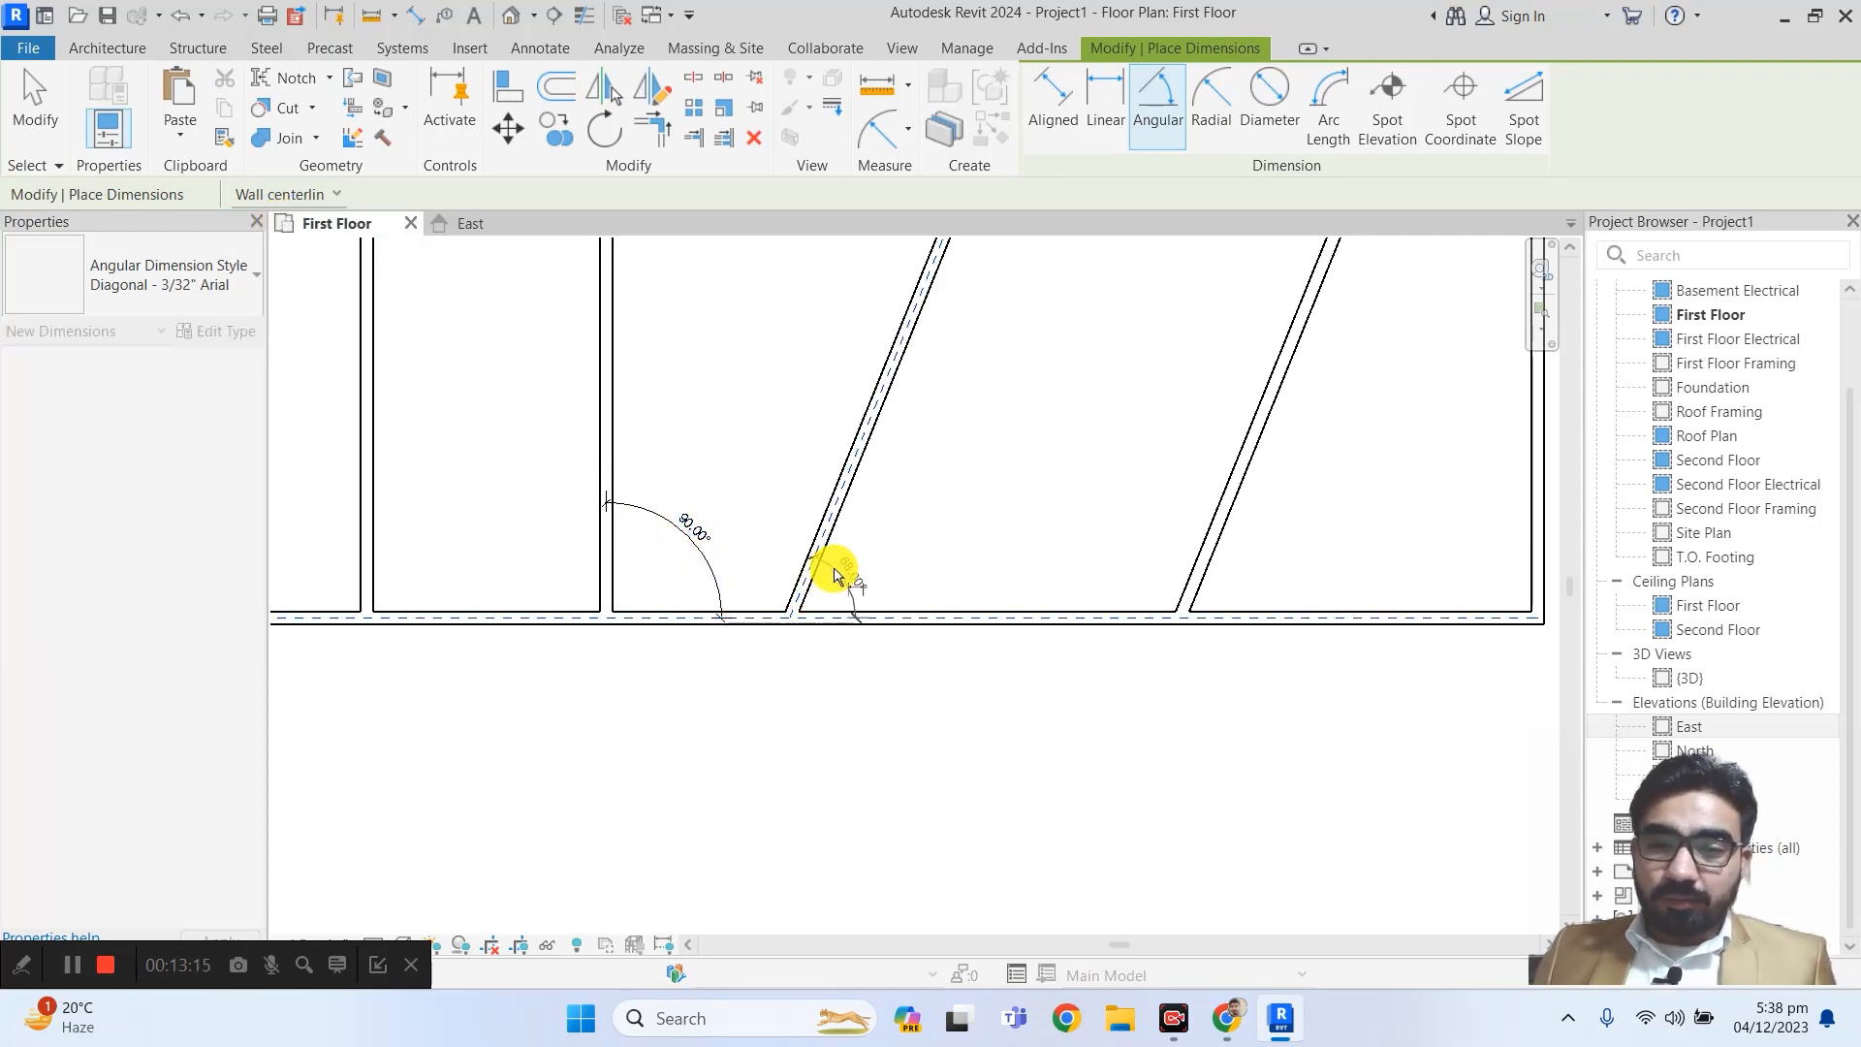
click(841, 574)
- Add an Angular dimension between the first slanted wall and the lower wall, with the wall reference set to Wall faces
click(309, 194)
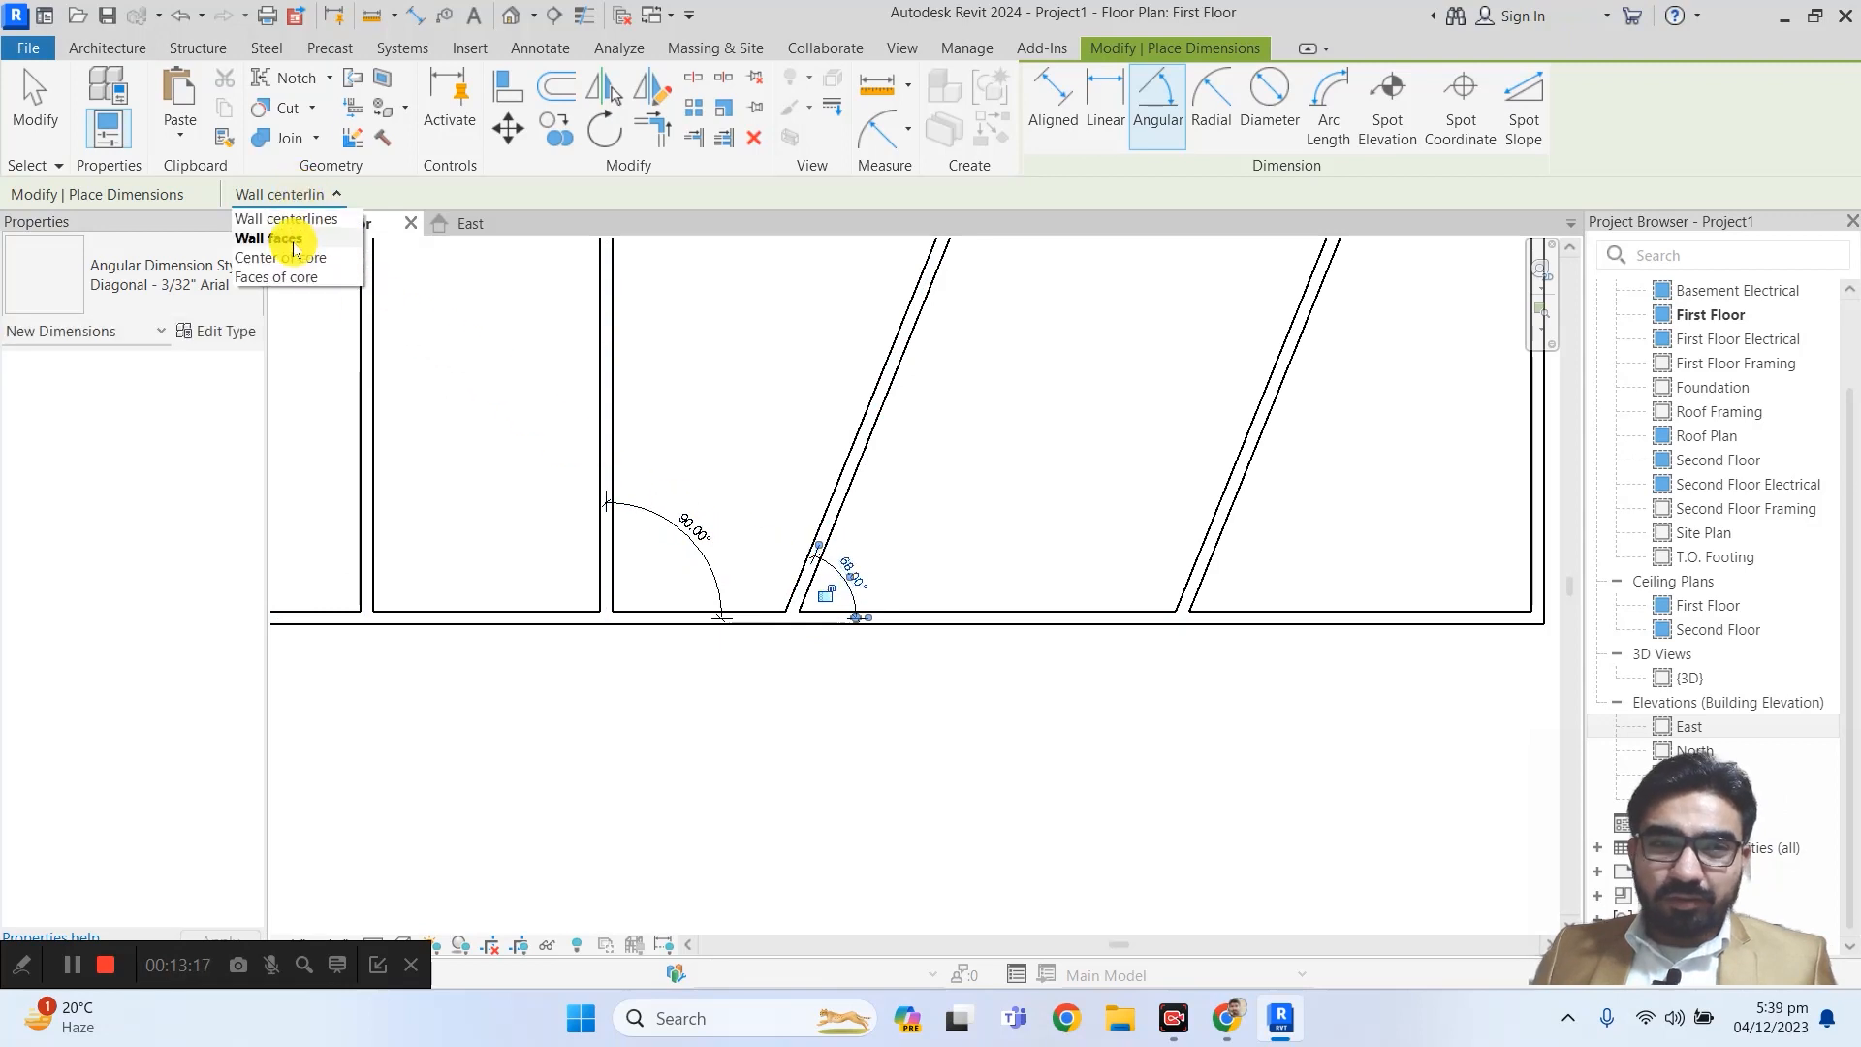
click(282, 237)
click(911, 611)
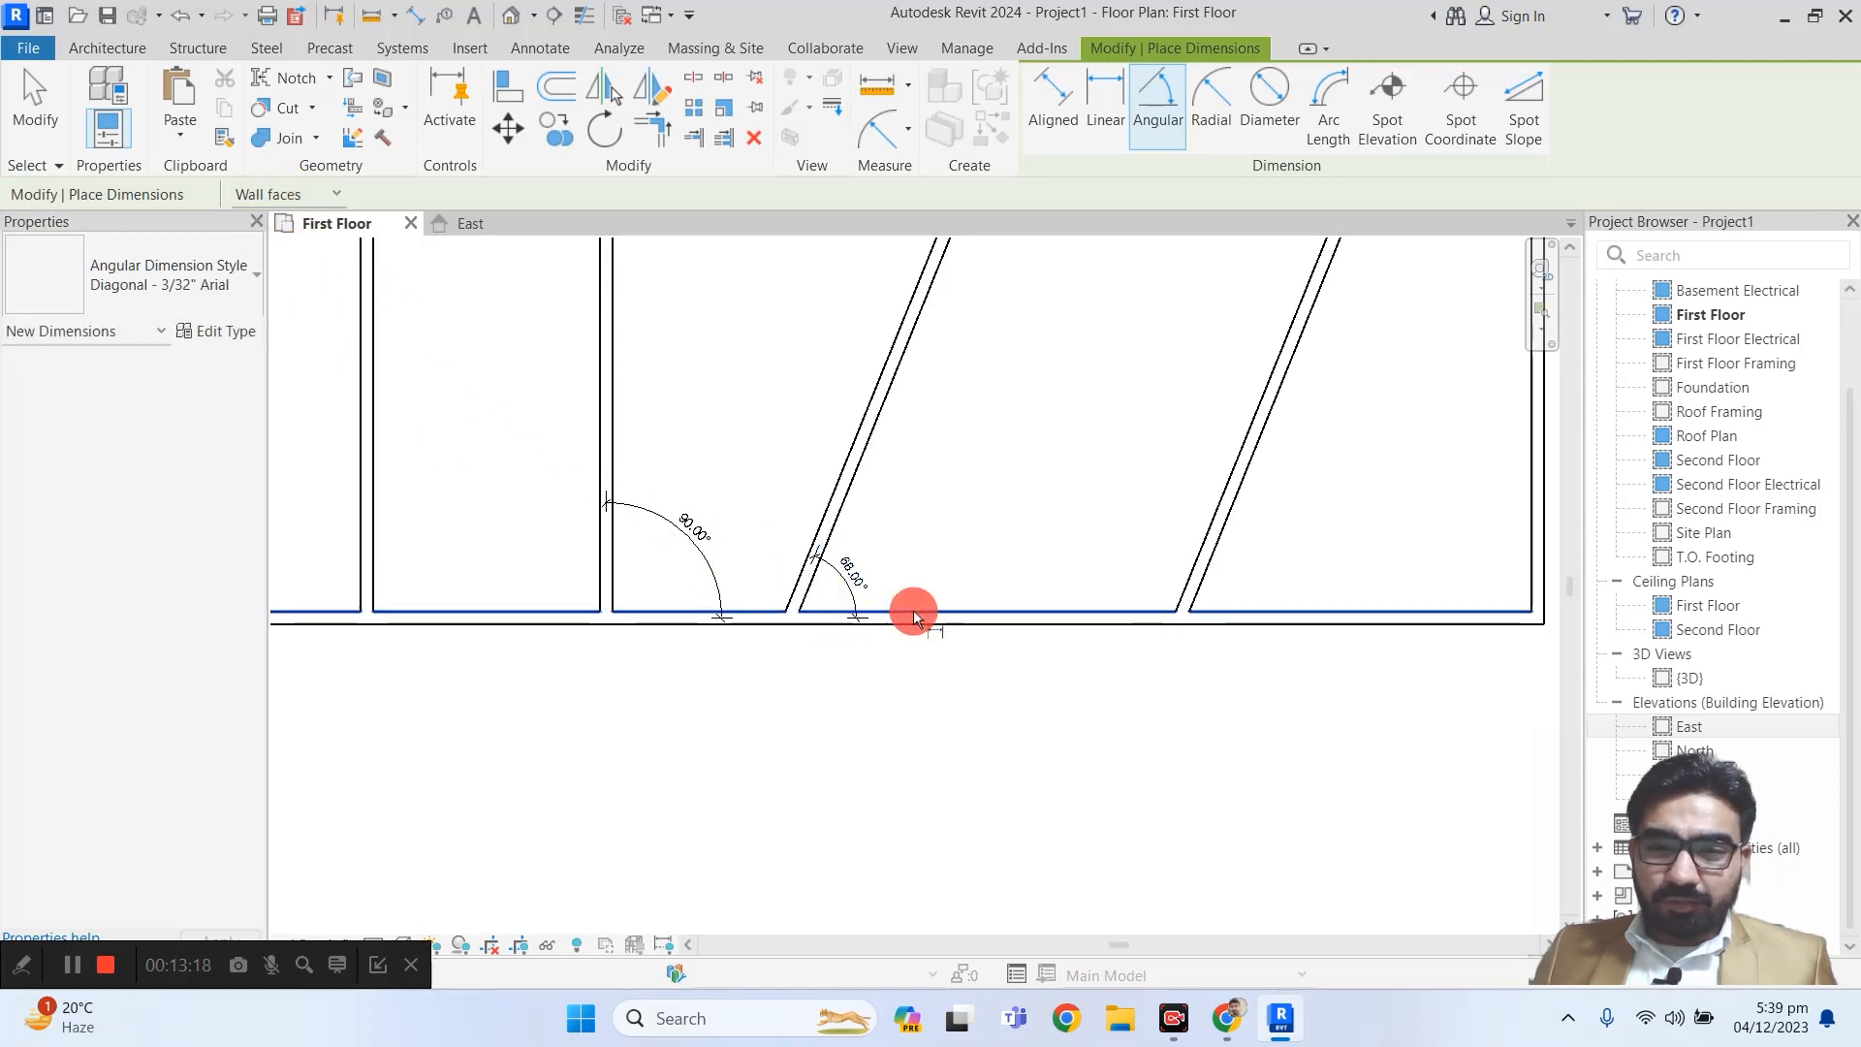
click(843, 514)
click(864, 532)
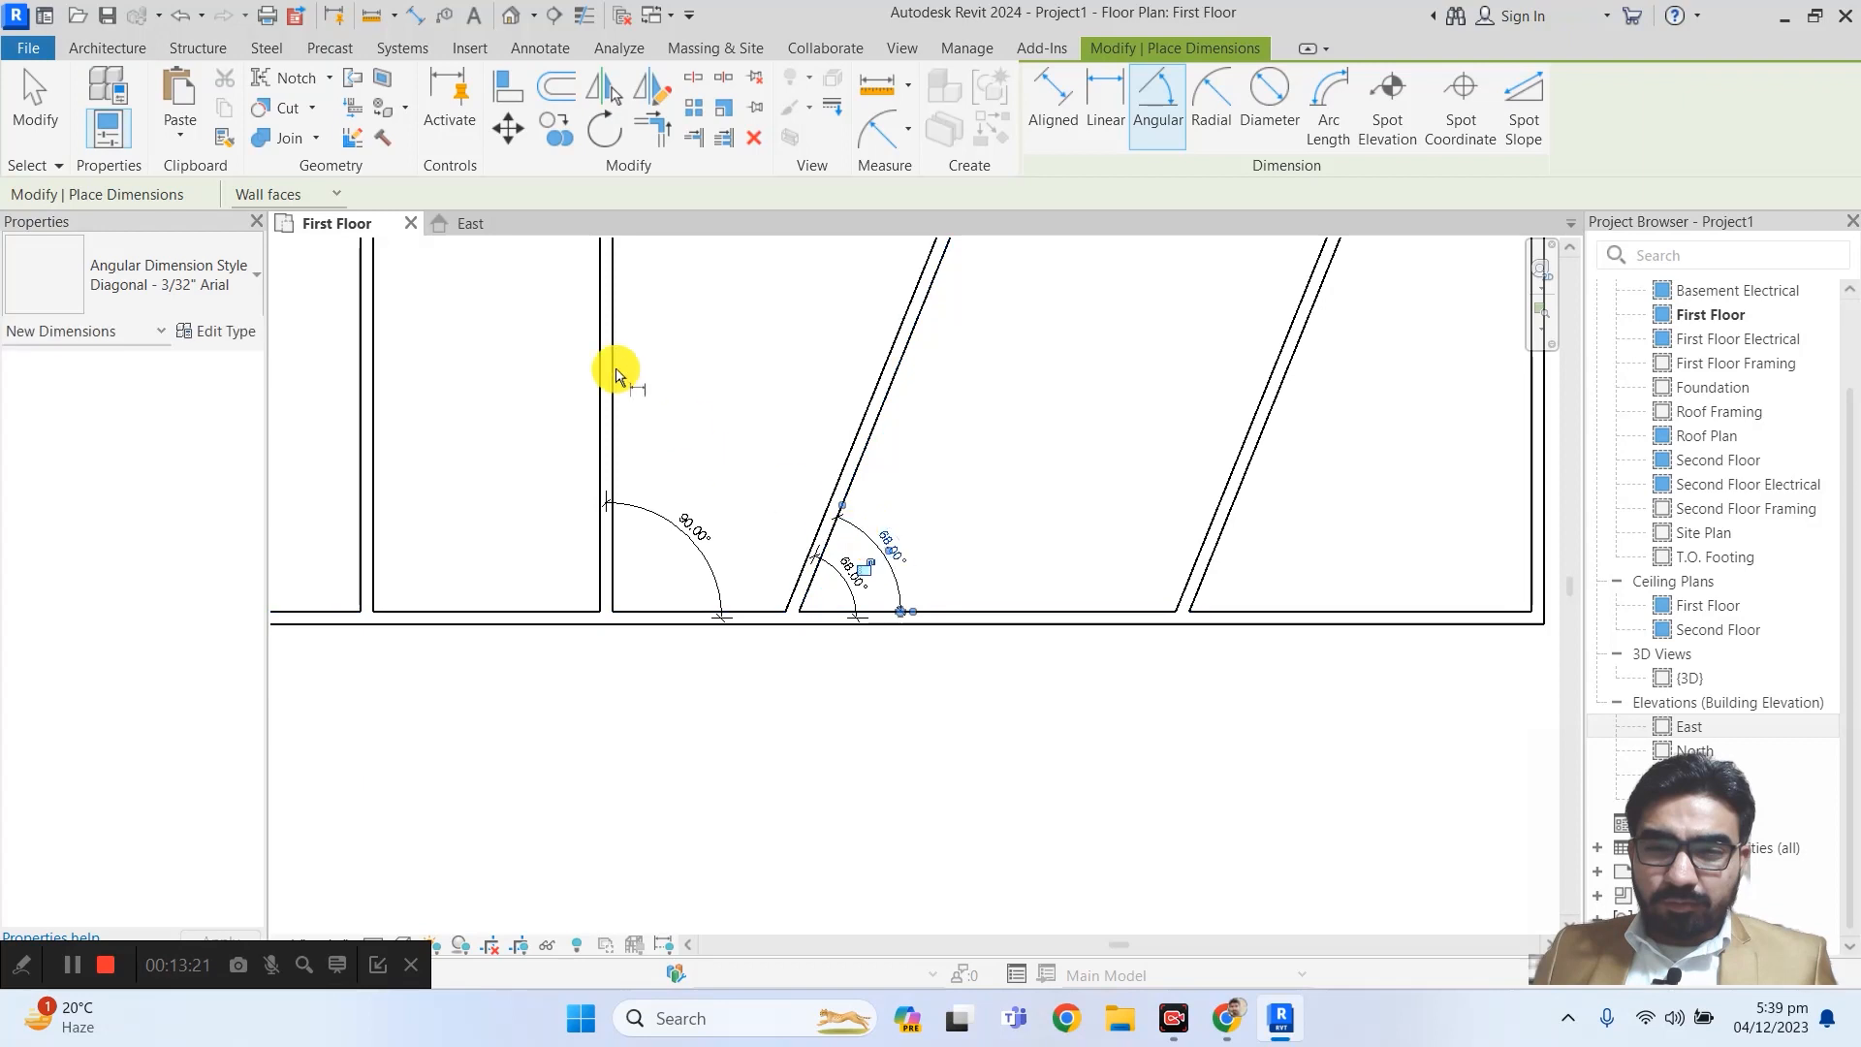
- Add another Angular dimension outside it between the same two walls, with the wall reference set to Center of core
click(291, 201)
click(296, 257)
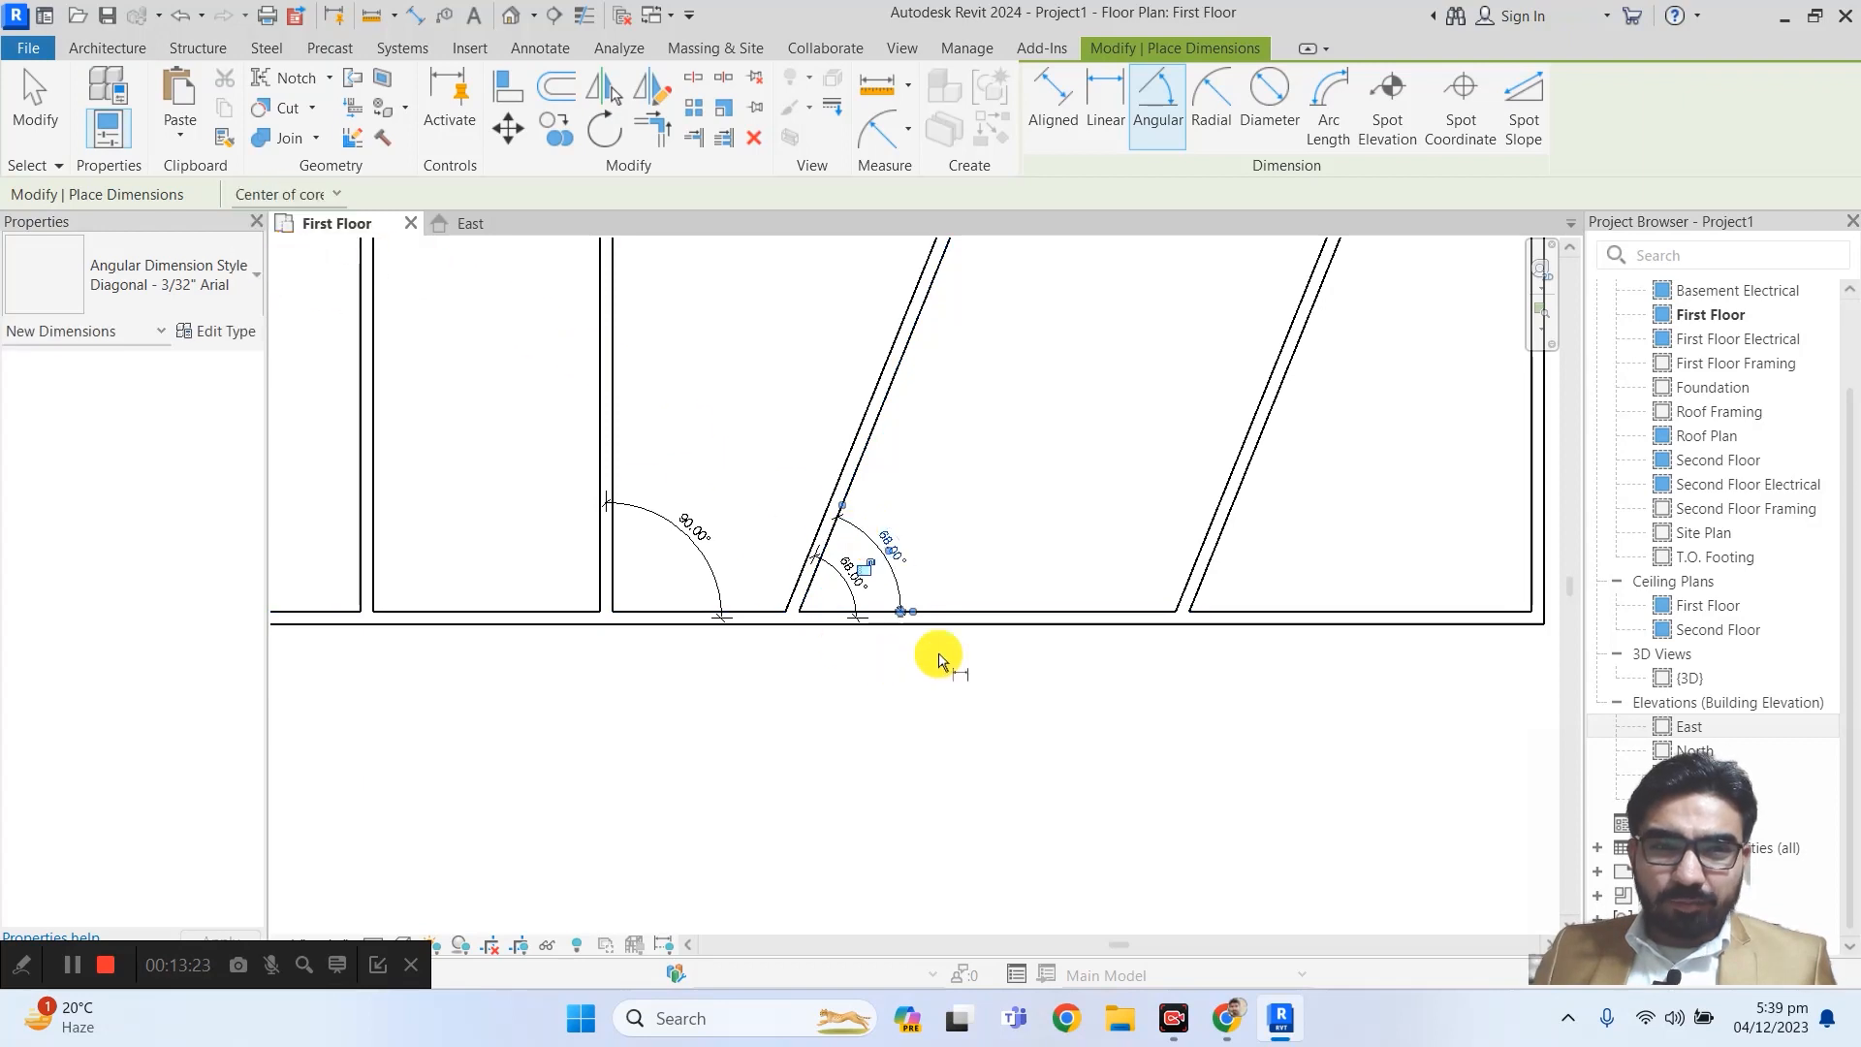
click(948, 612)
click(853, 463)
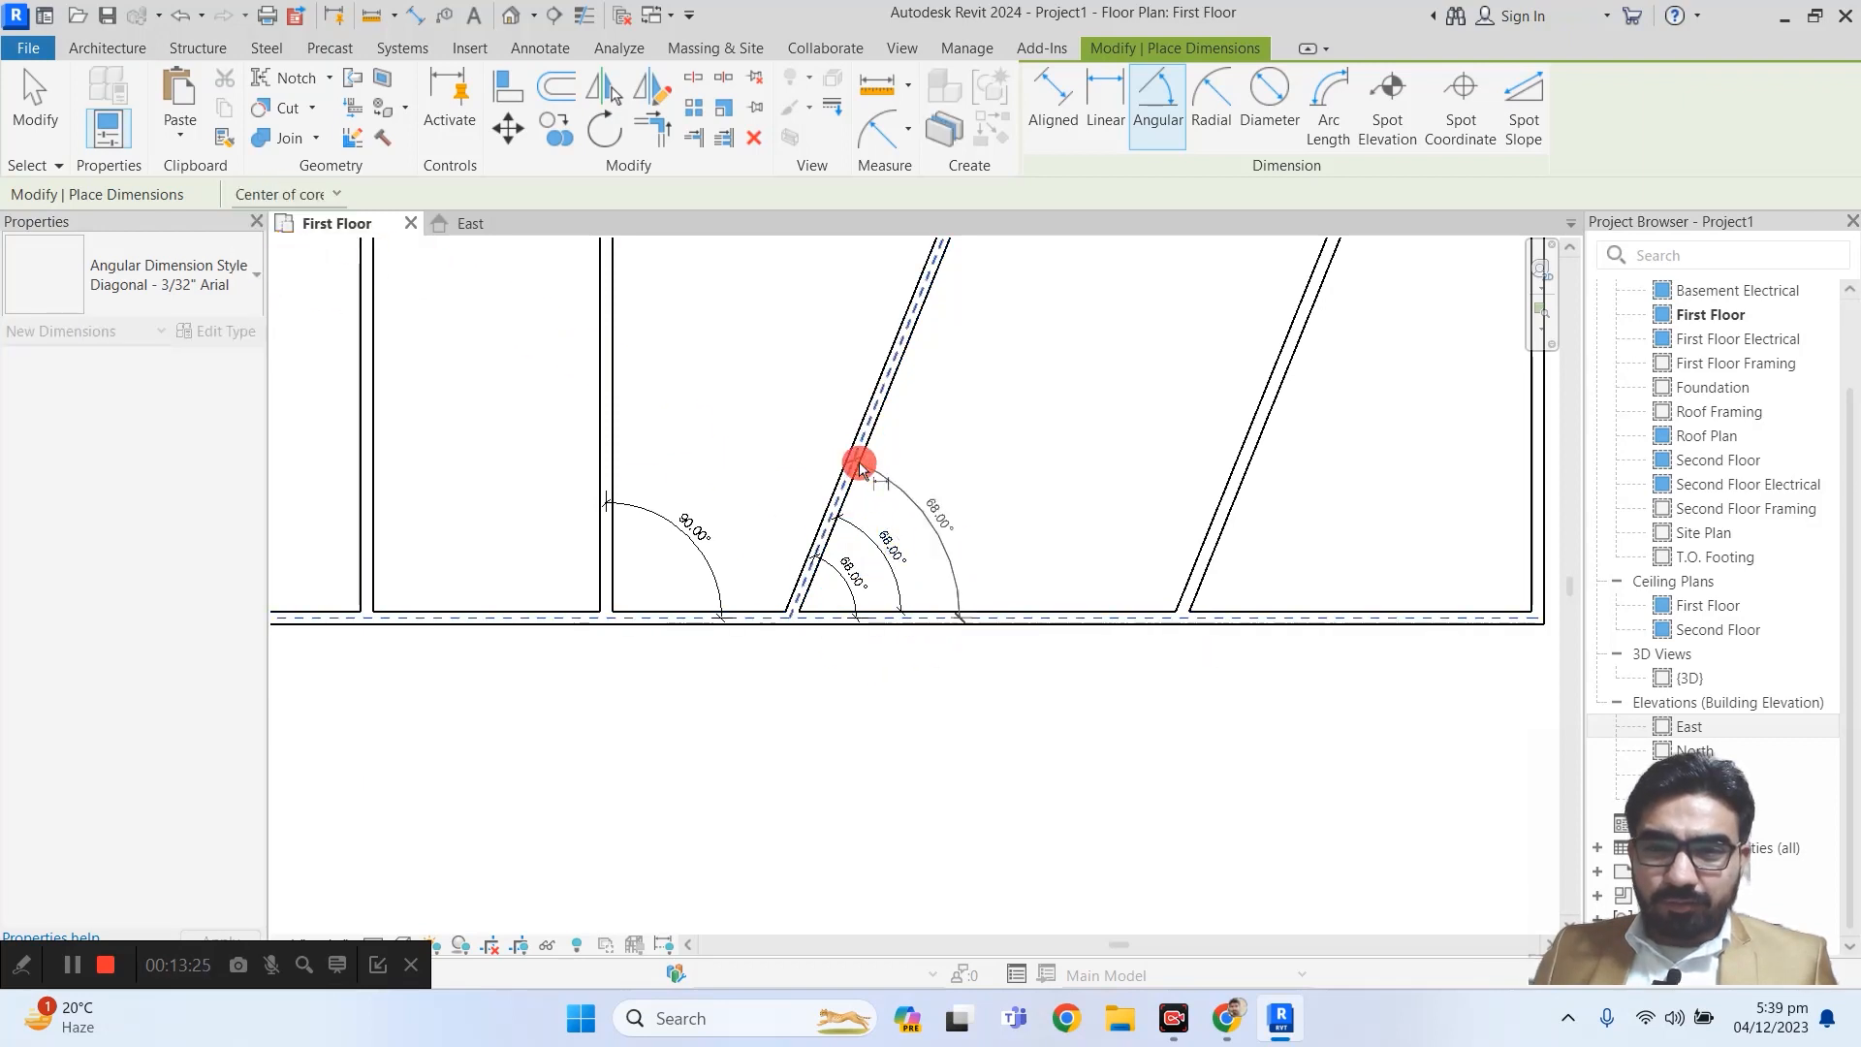
click(893, 504)
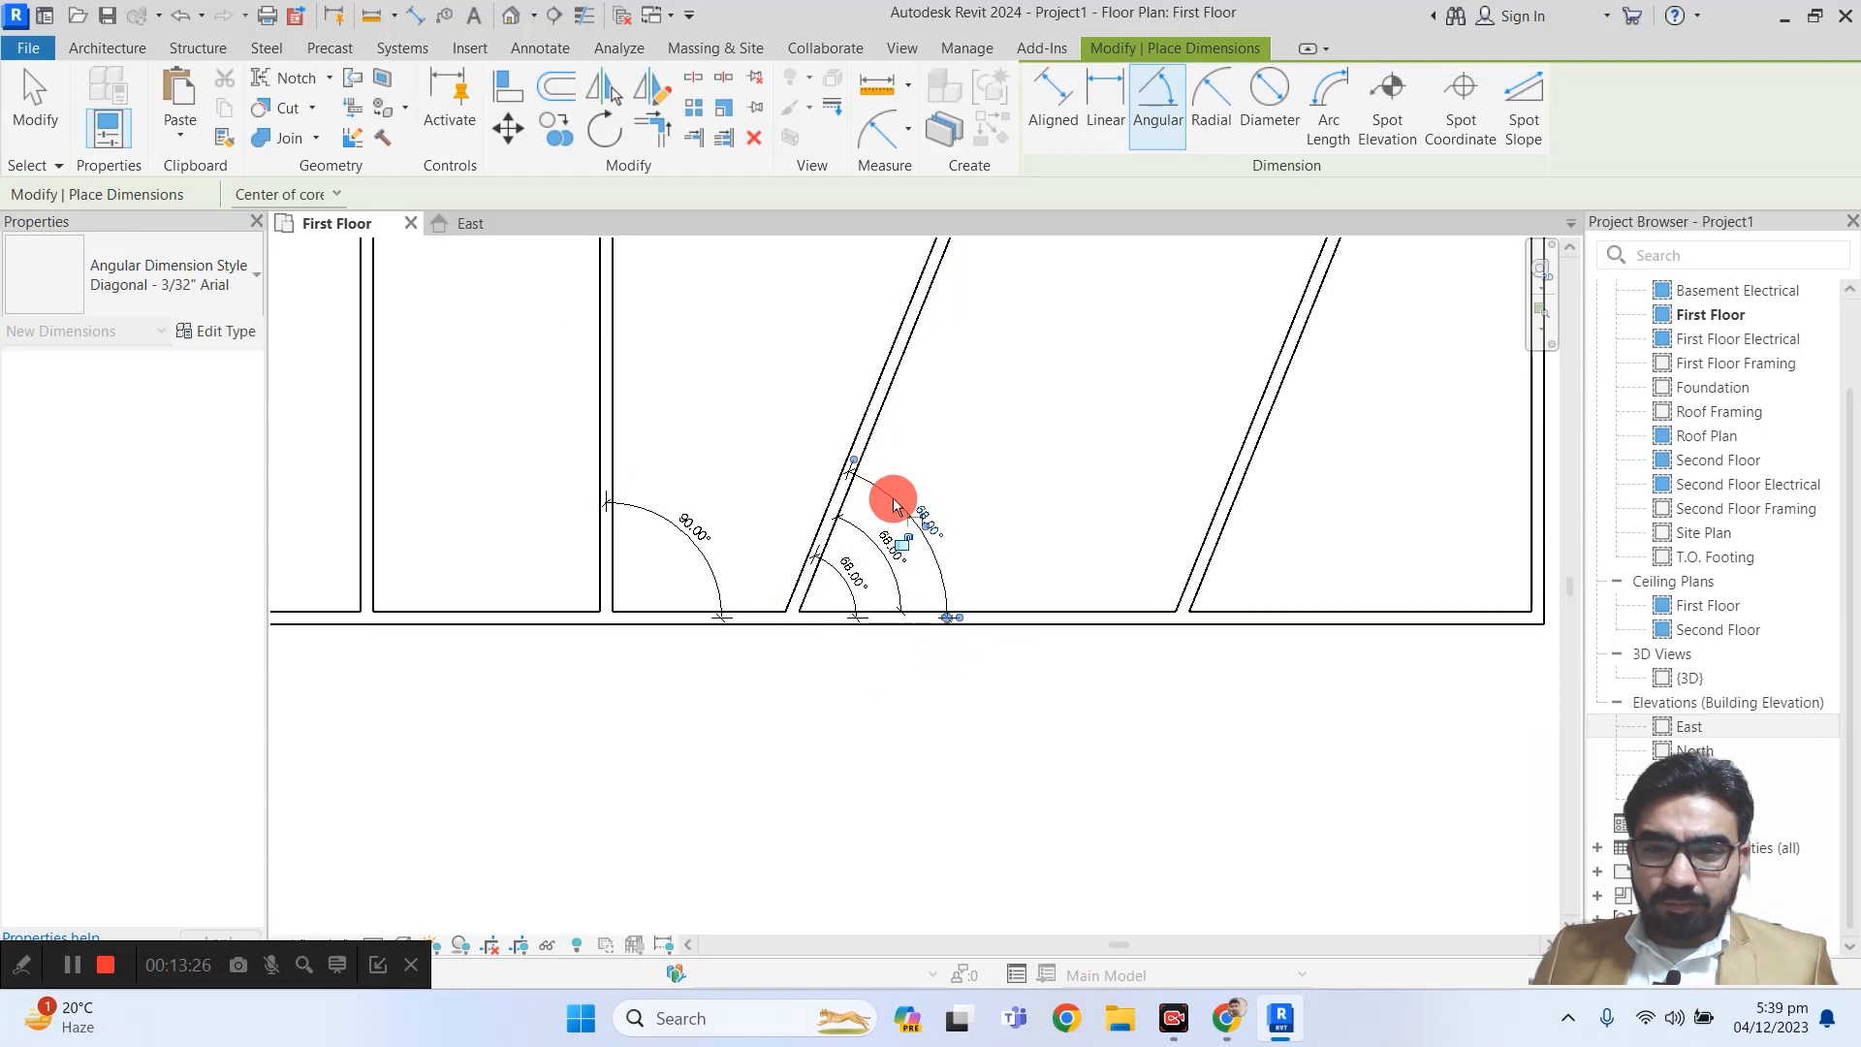
- Add an outermost Angular dimension between the same walls using Faces of core, and finish dimensioning angles
click(300, 195)
click(279, 277)
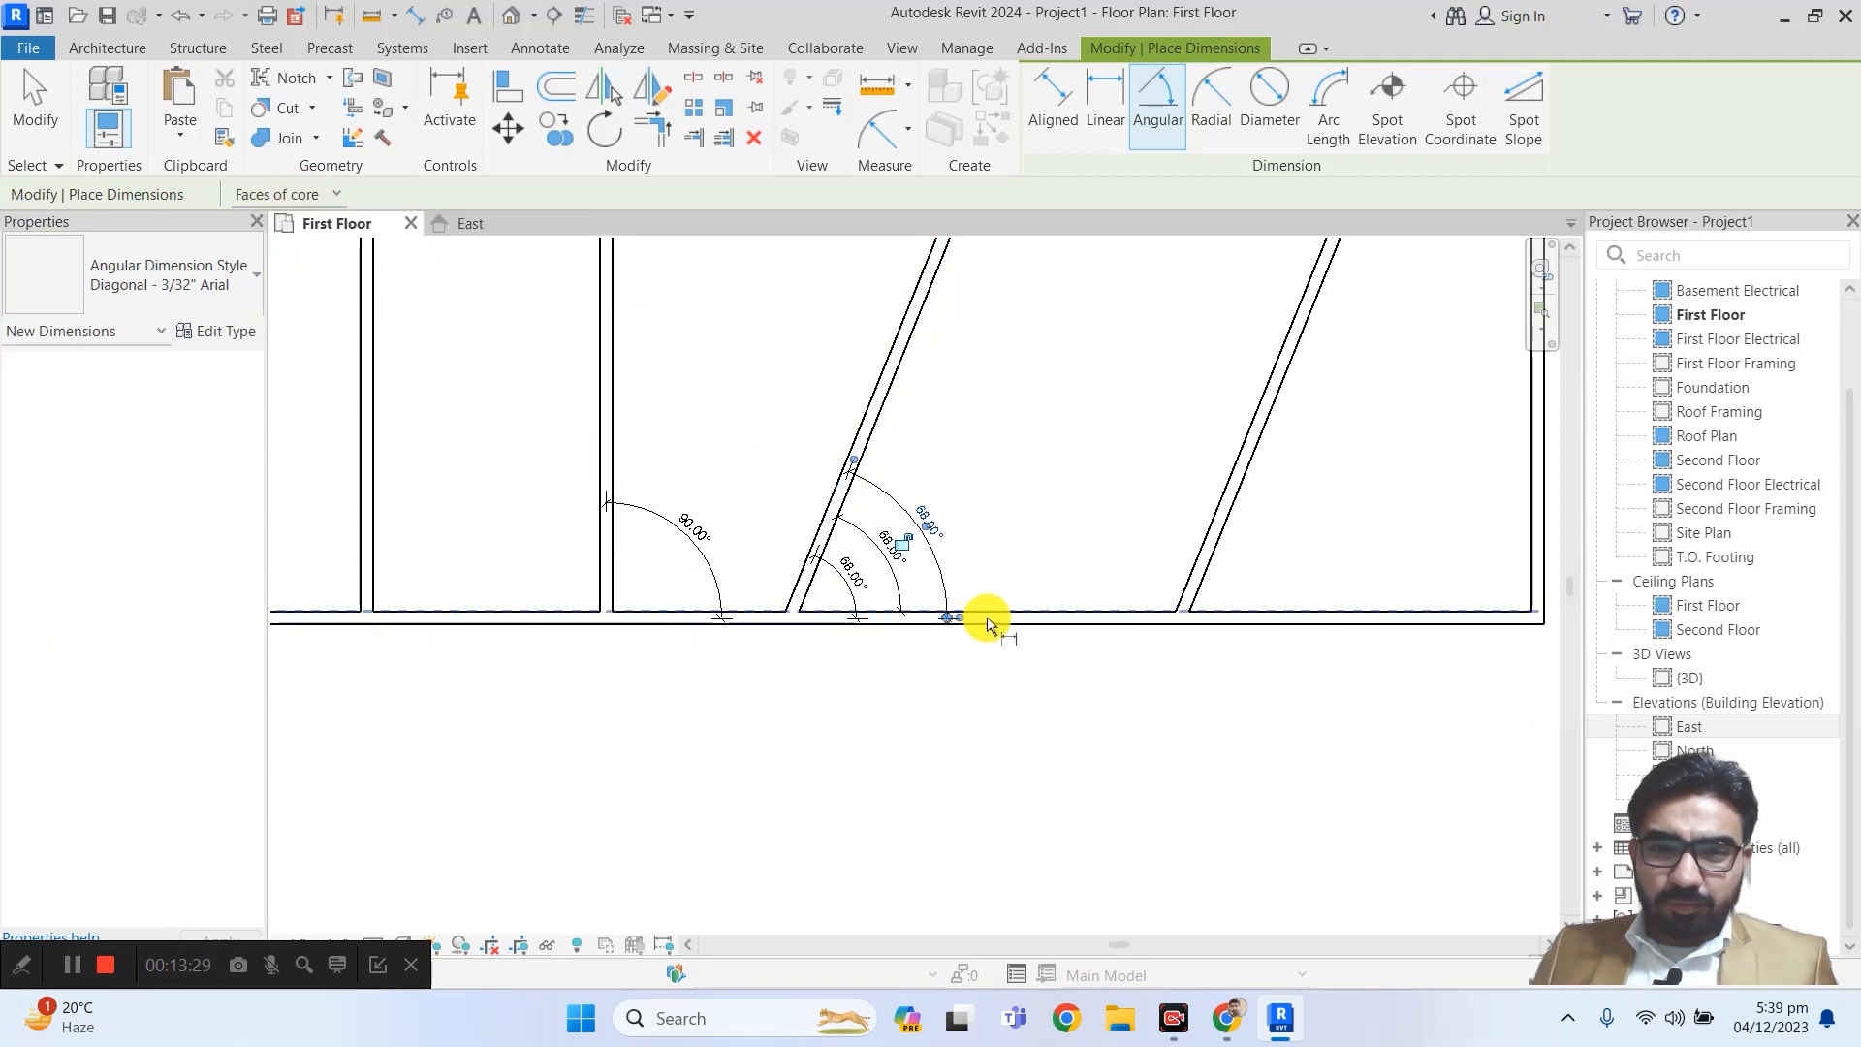
click(994, 621)
click(871, 439)
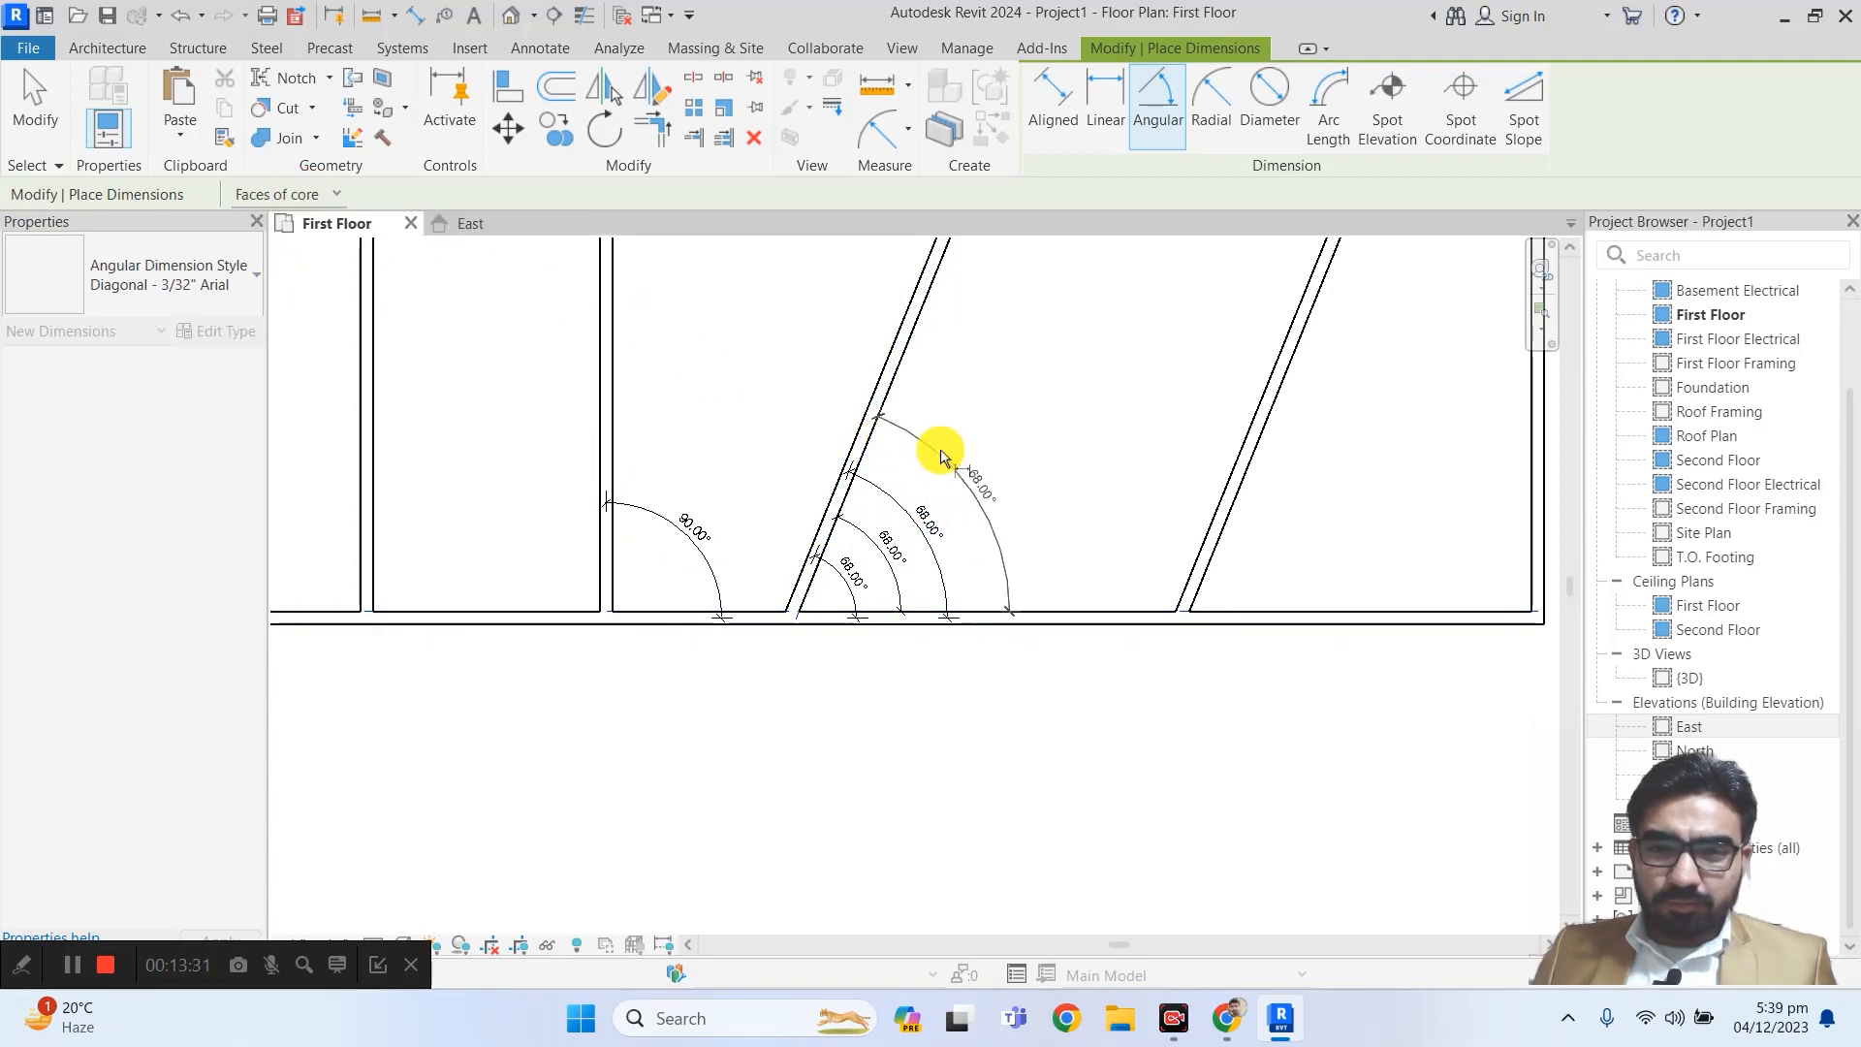
click(934, 492)
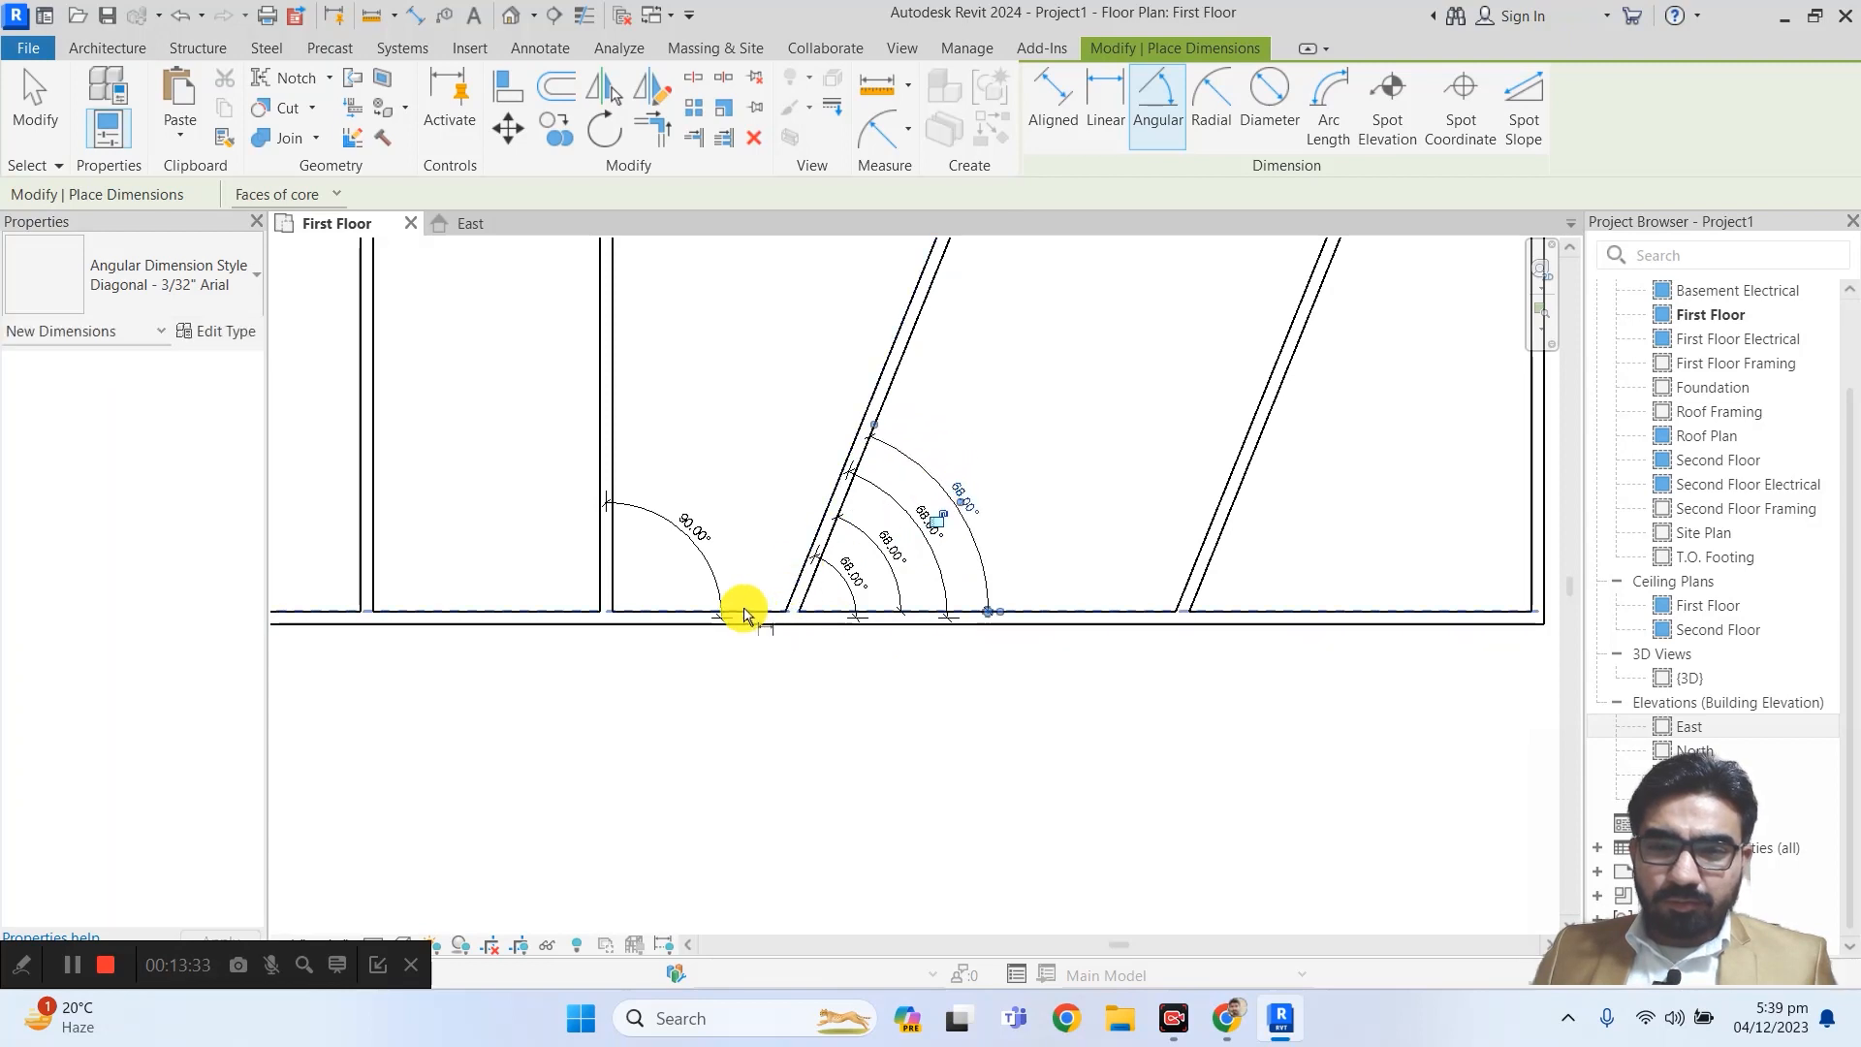
scroll(734, 625, down, 1)
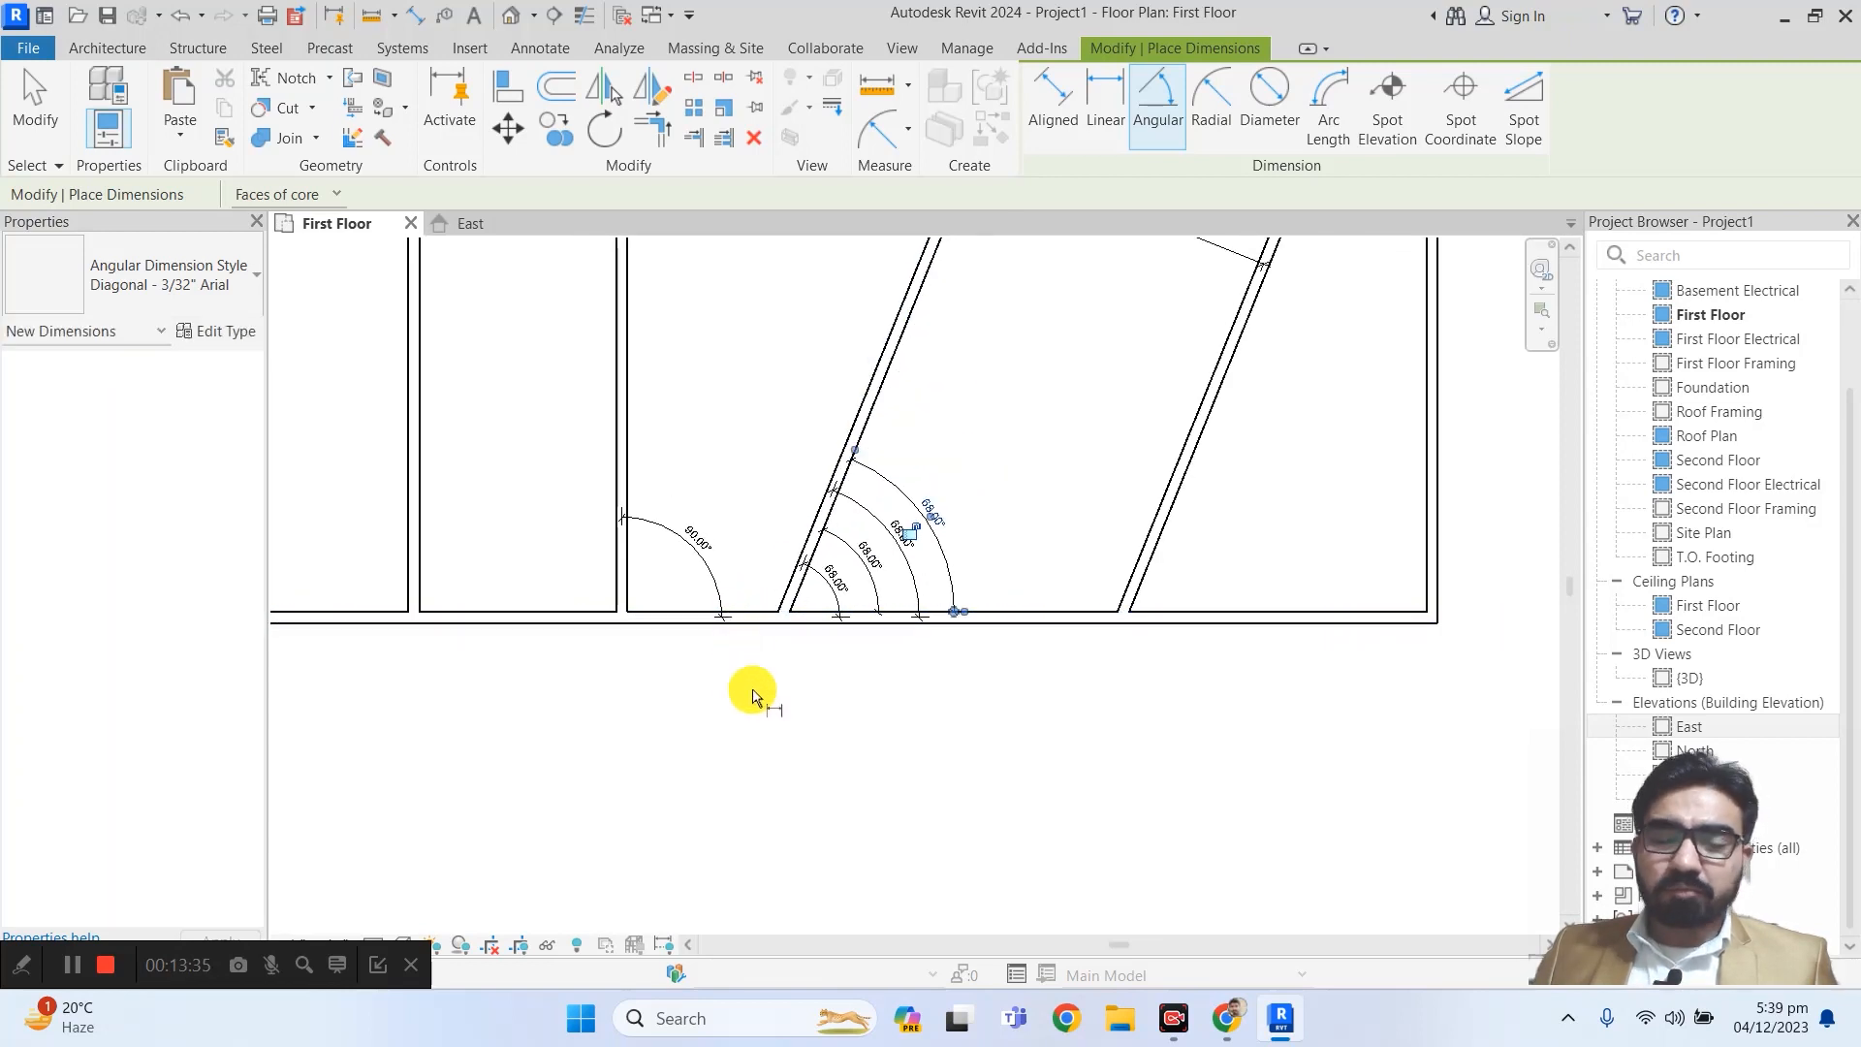
key(Escape)
key(Escape)
- Compare where the four nested Angular dimensions at the first slanted wall attach to the walls, selecting them together to examine them
scroll(894, 595, up, 2)
scroll(881, 444, up, 1)
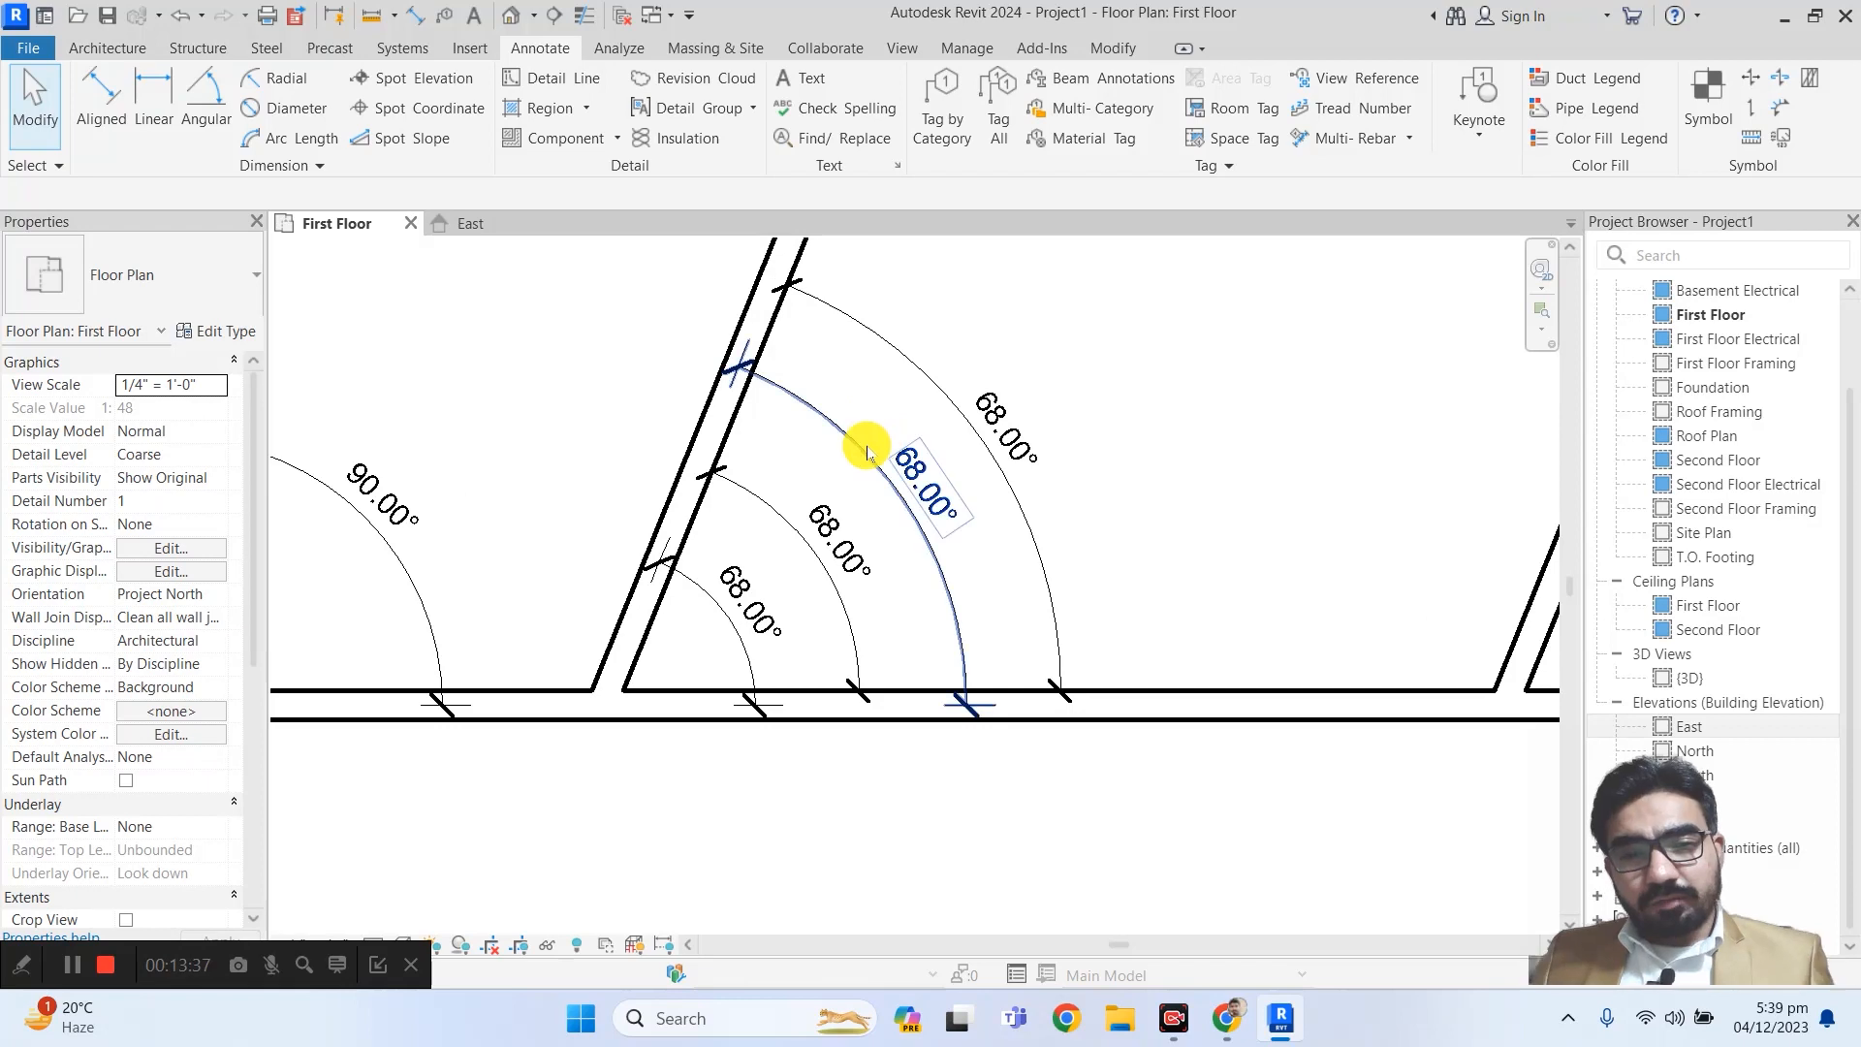
middle_drag(867, 448, 822, 542)
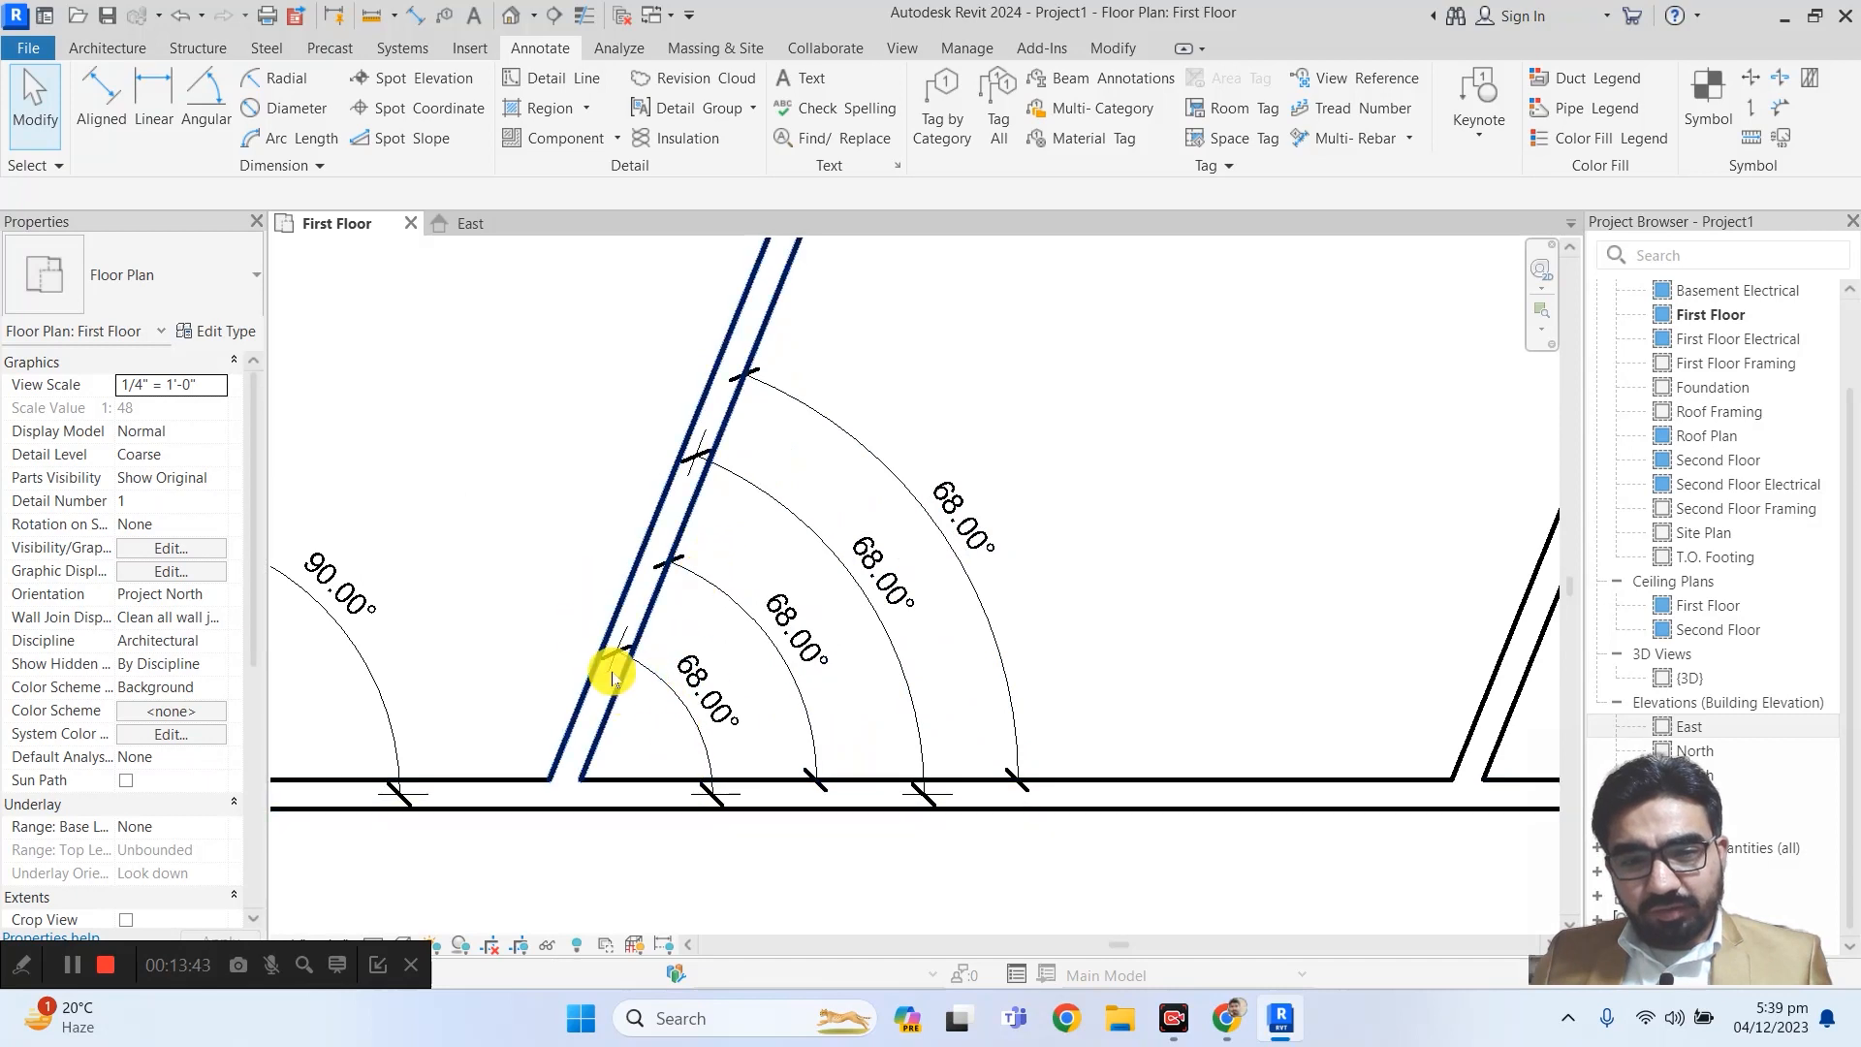
scroll(633, 687, down, 2)
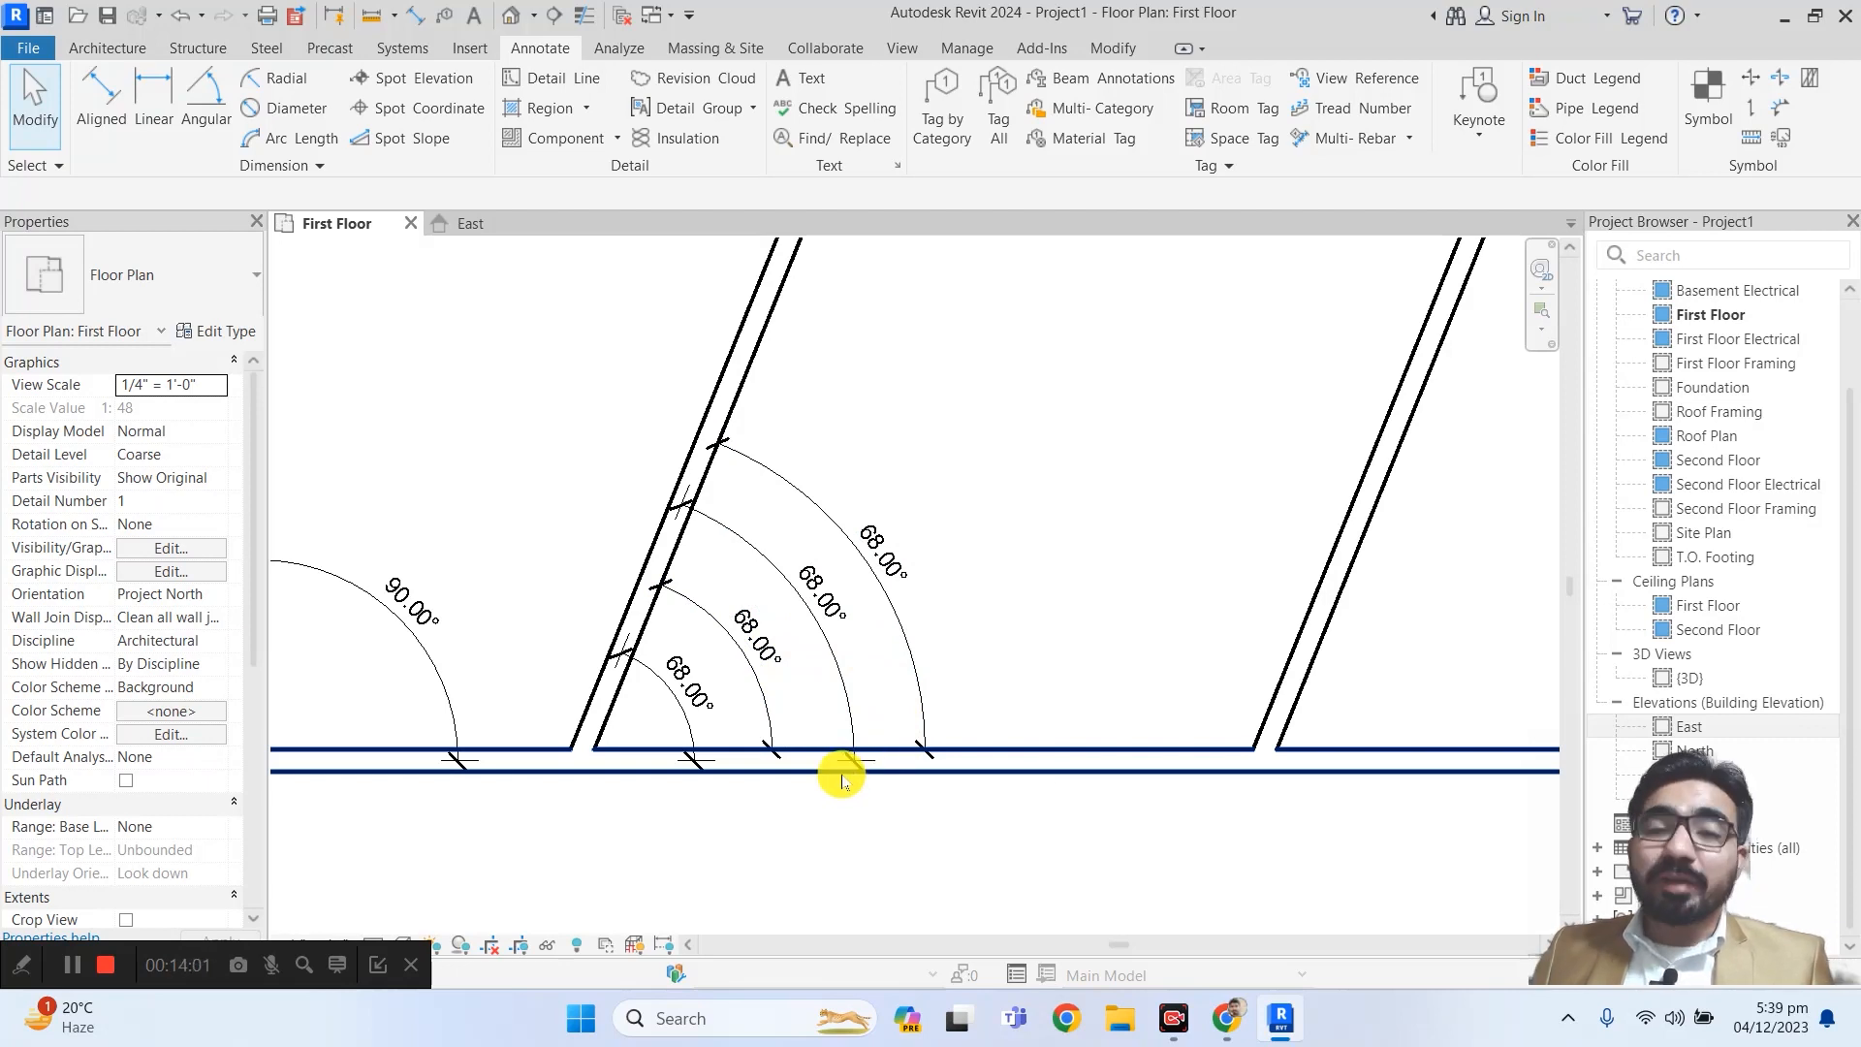
scroll(841, 780, up, 2)
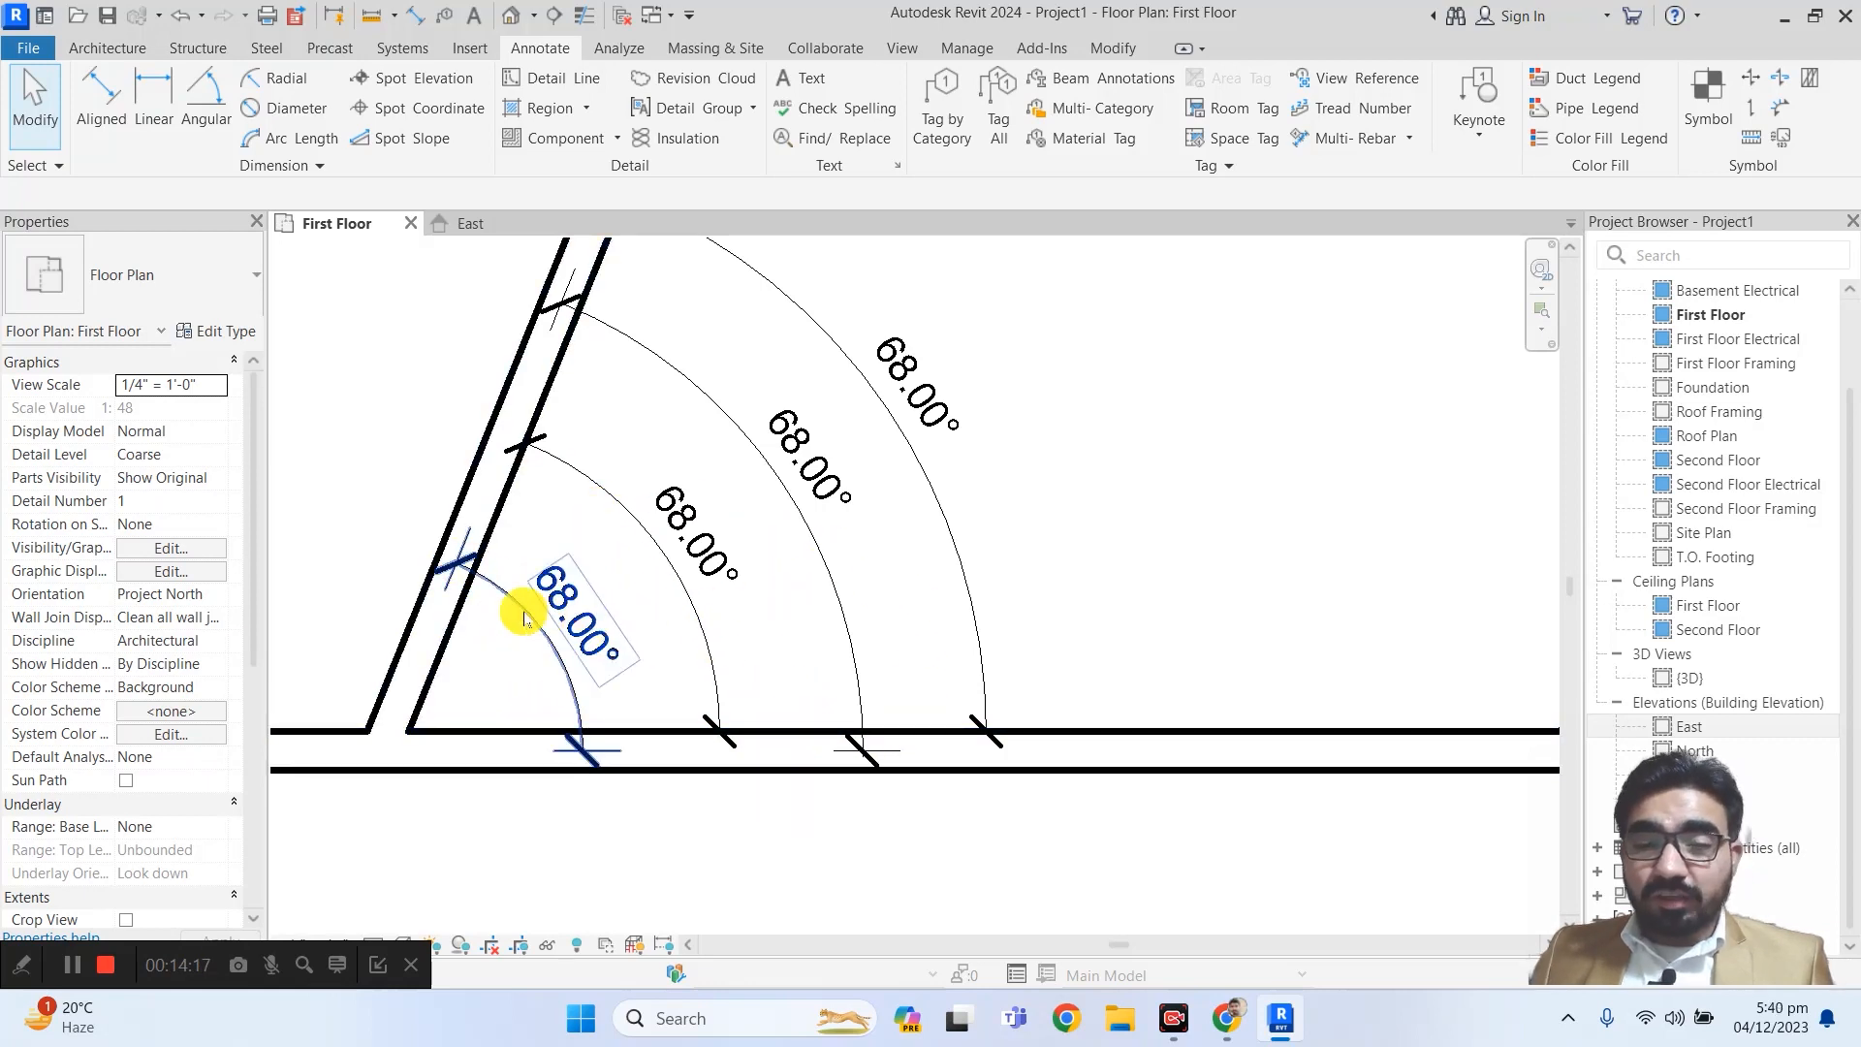
scroll(970, 427, down, 4)
drag(962, 436, 695, 576)
click(983, 498)
drag(997, 511, 712, 603)
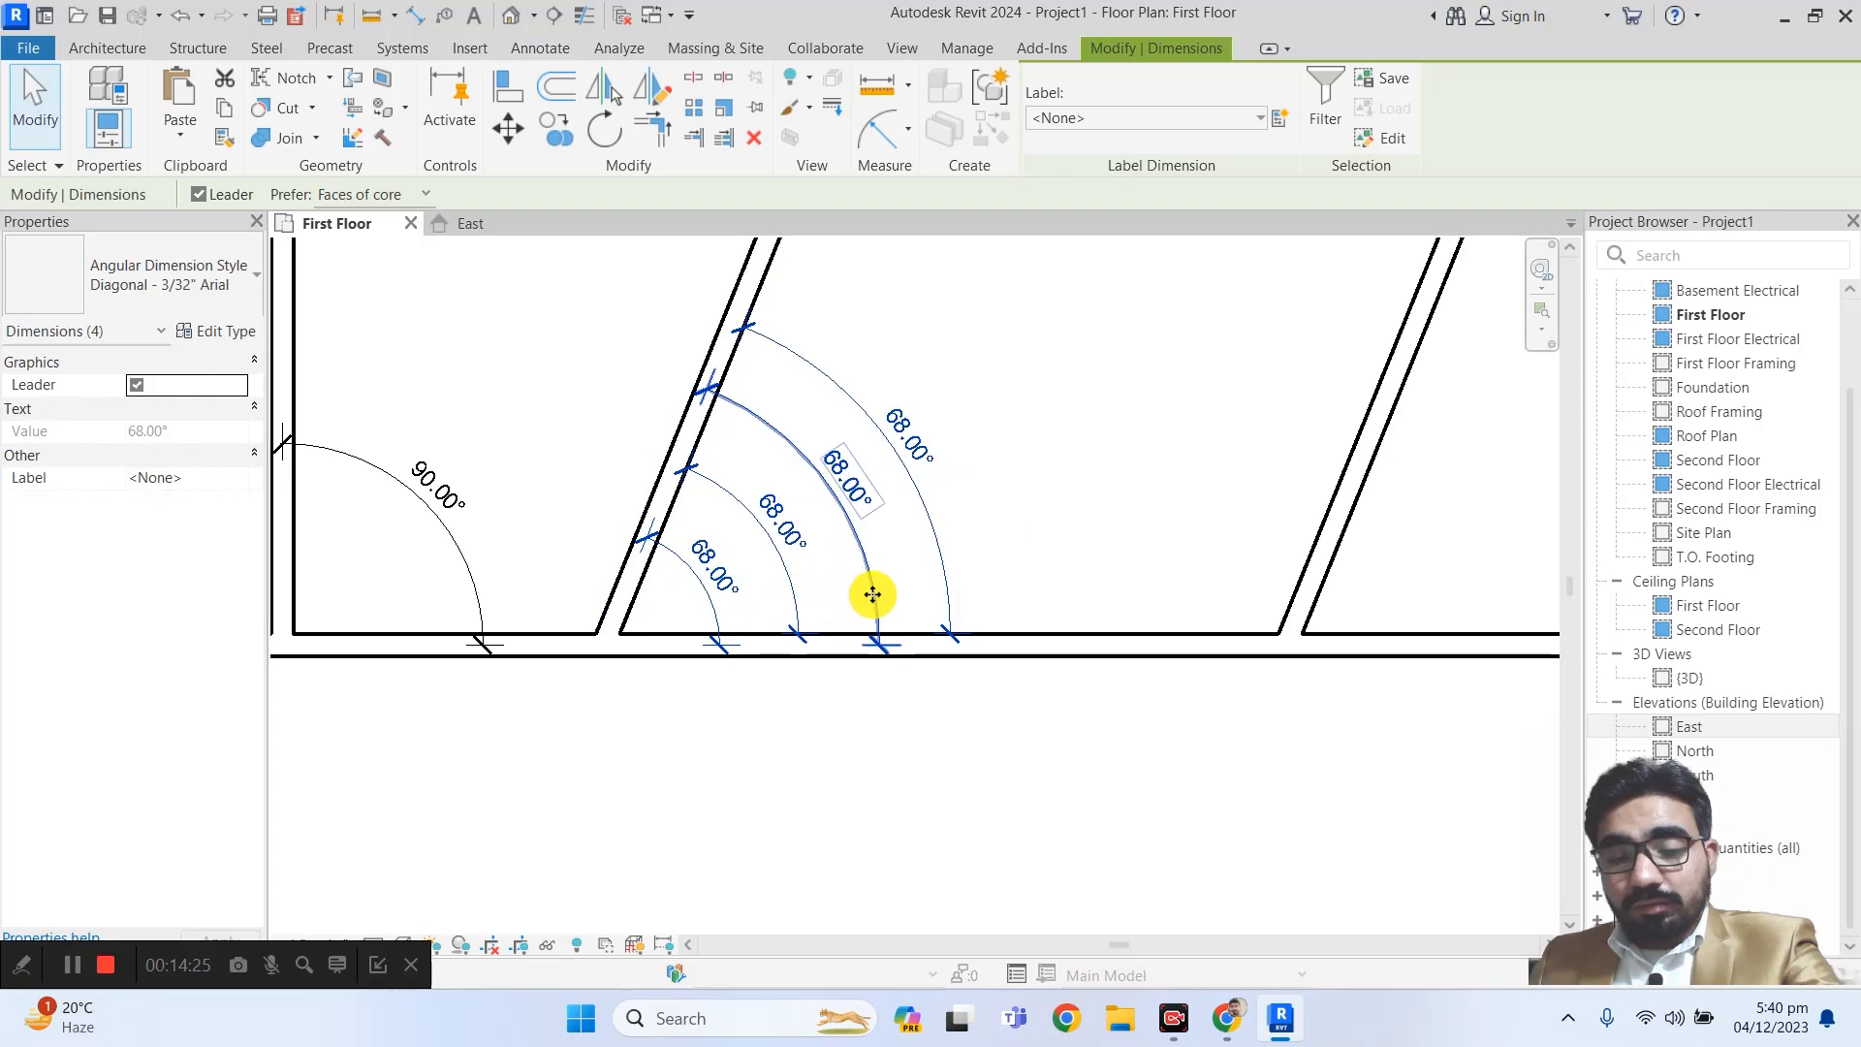
key(Escape)
- Inspect the curved wall of the arched building and its temporary radius dimension
scroll(873, 594, down, 3)
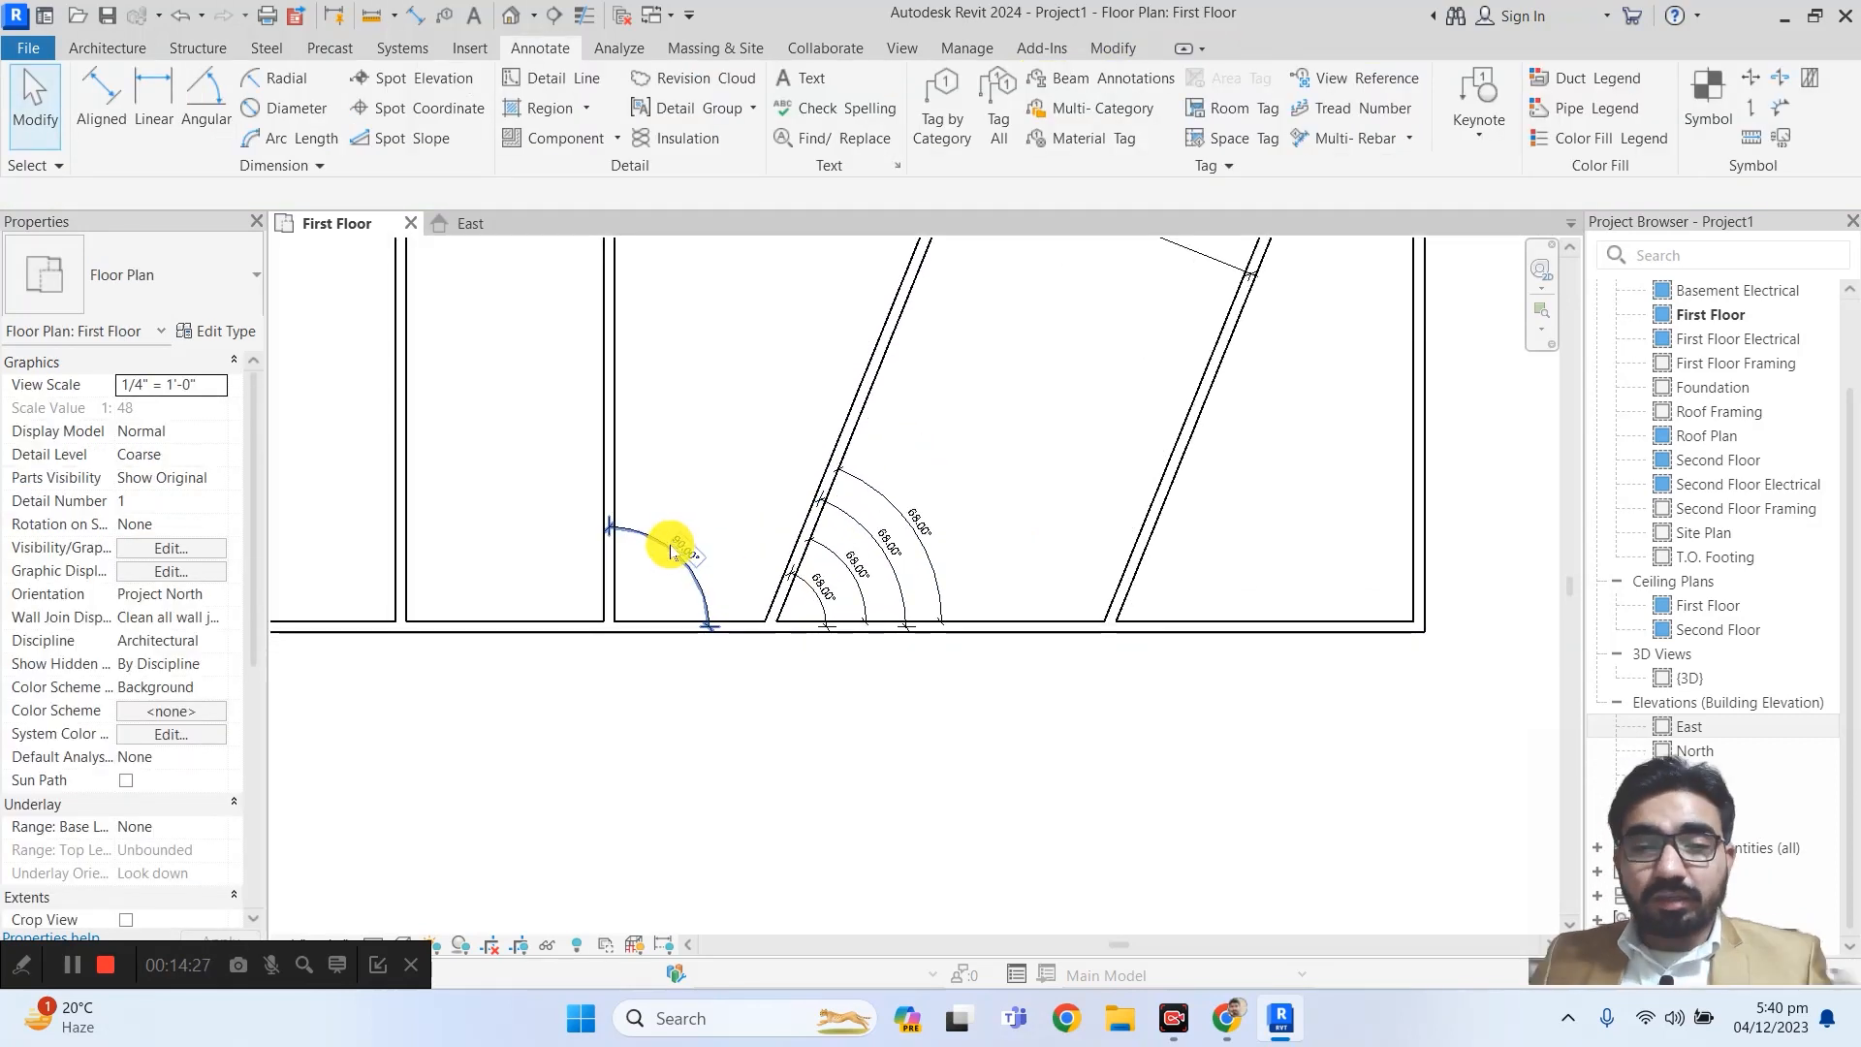
scroll(658, 524, down, 5)
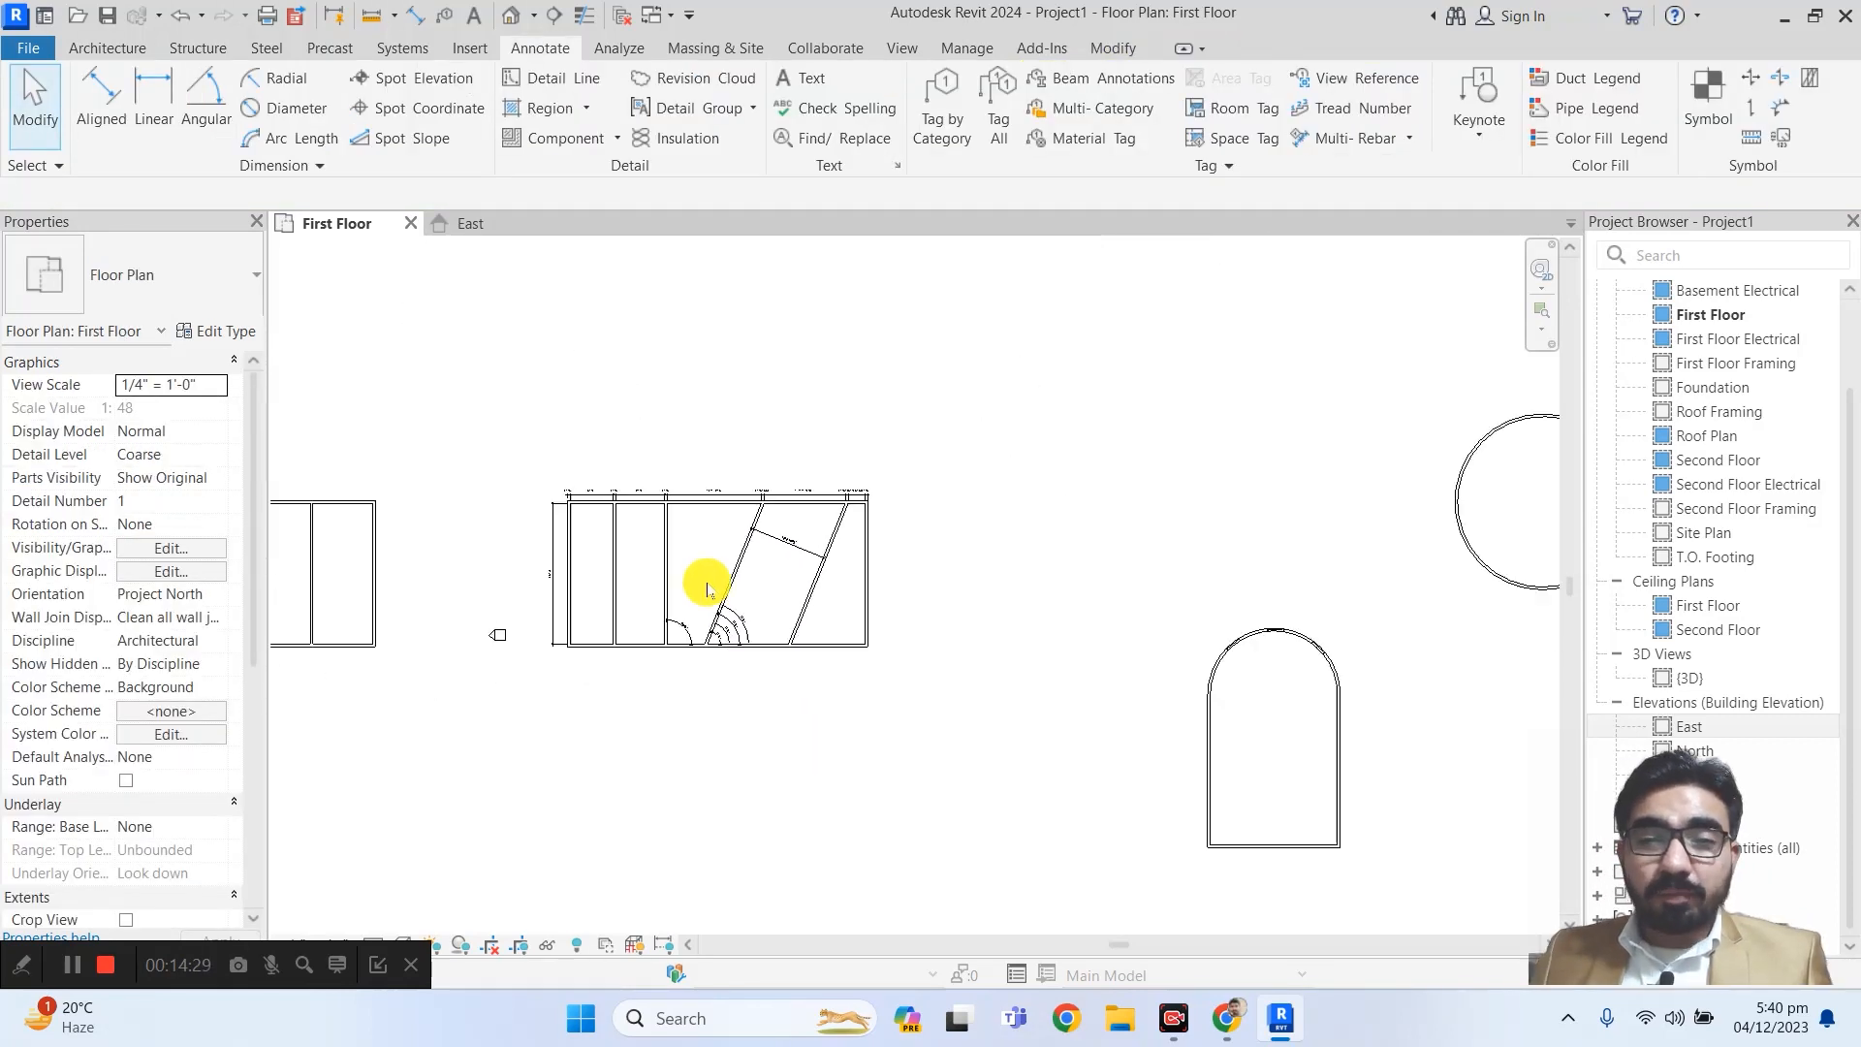
middle_drag(1039, 673, 637, 499)
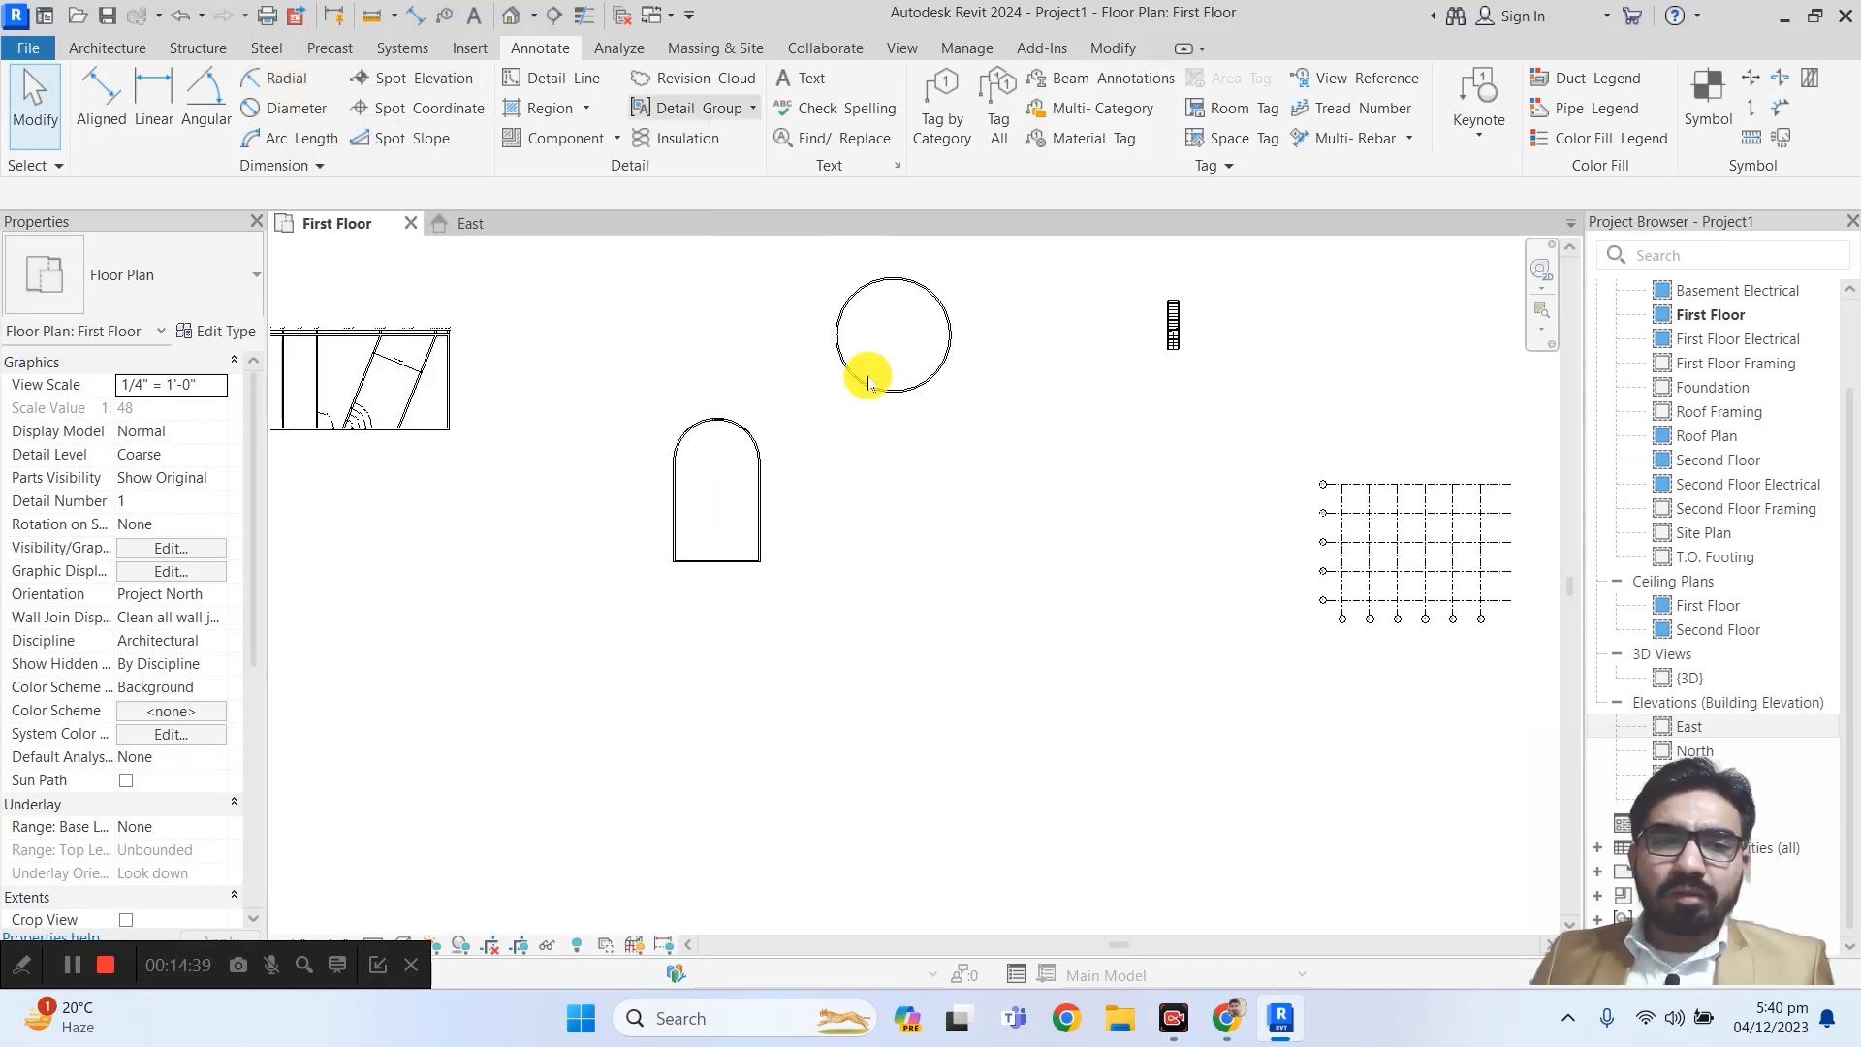
scroll(707, 416, up, 5)
click(711, 416)
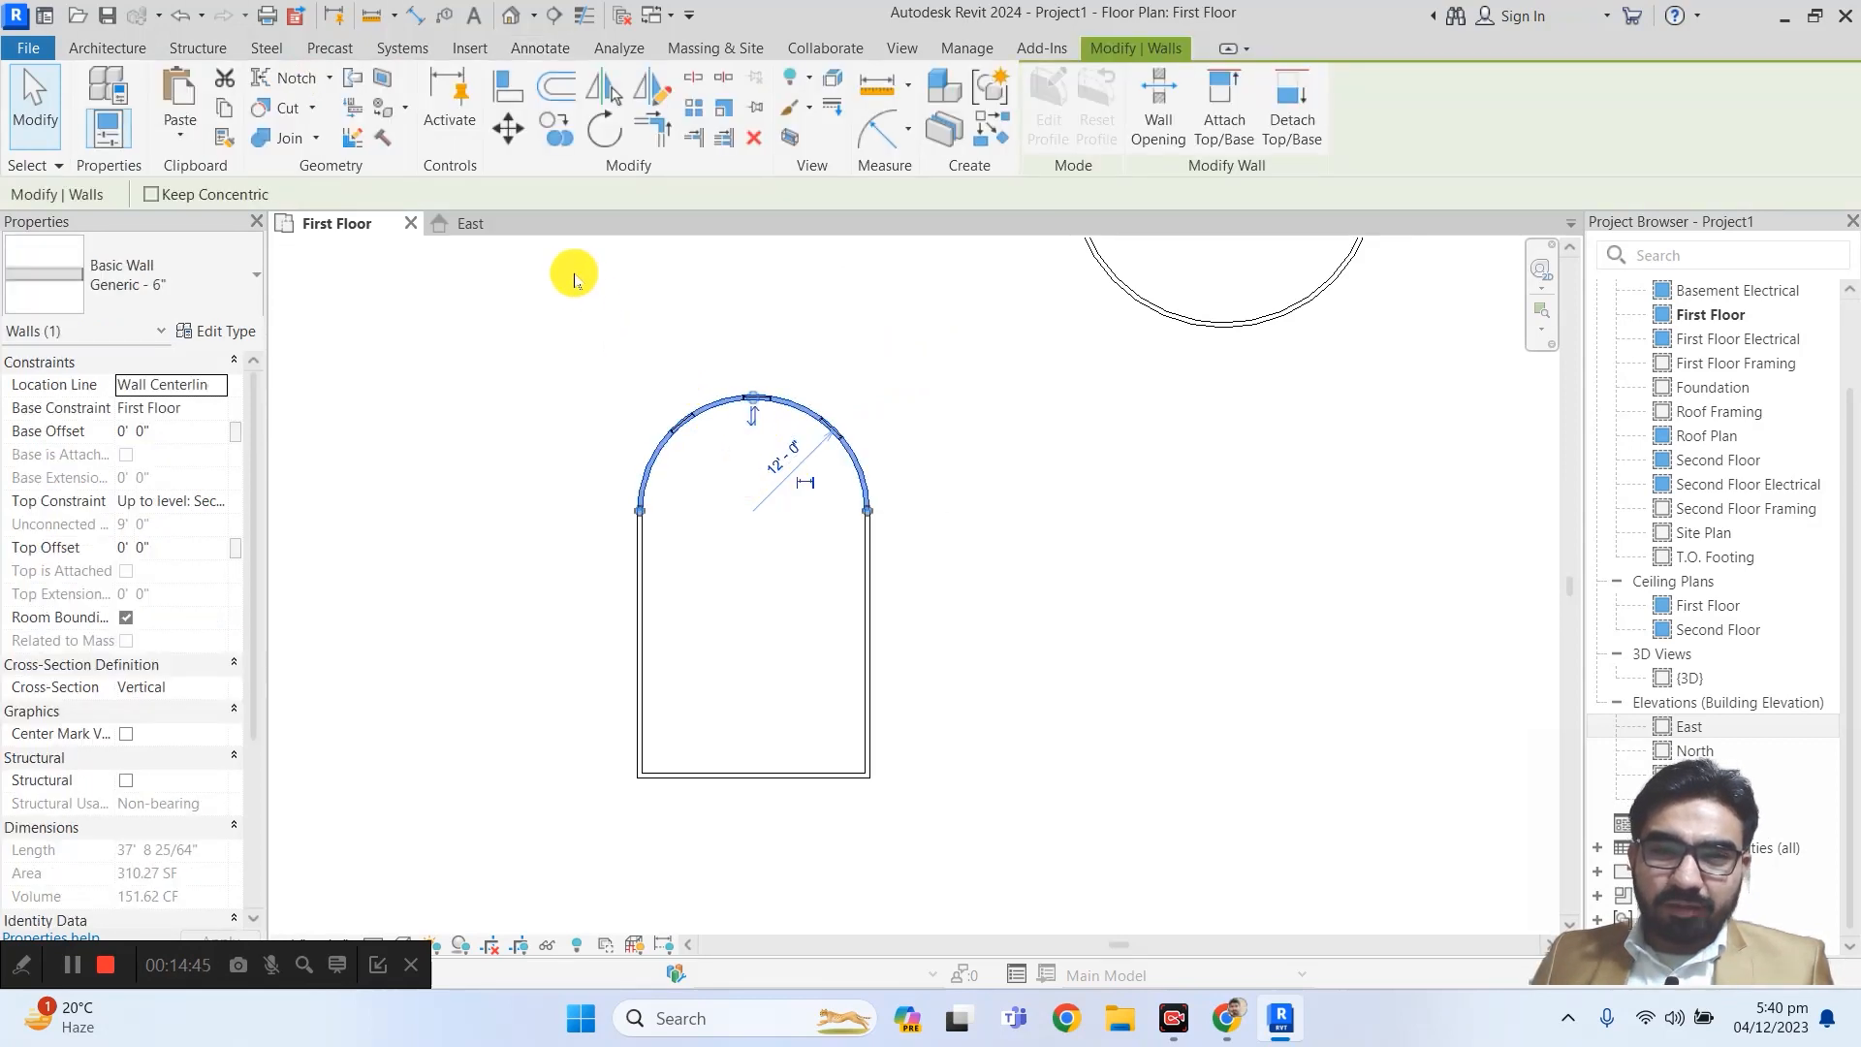
click(562, 370)
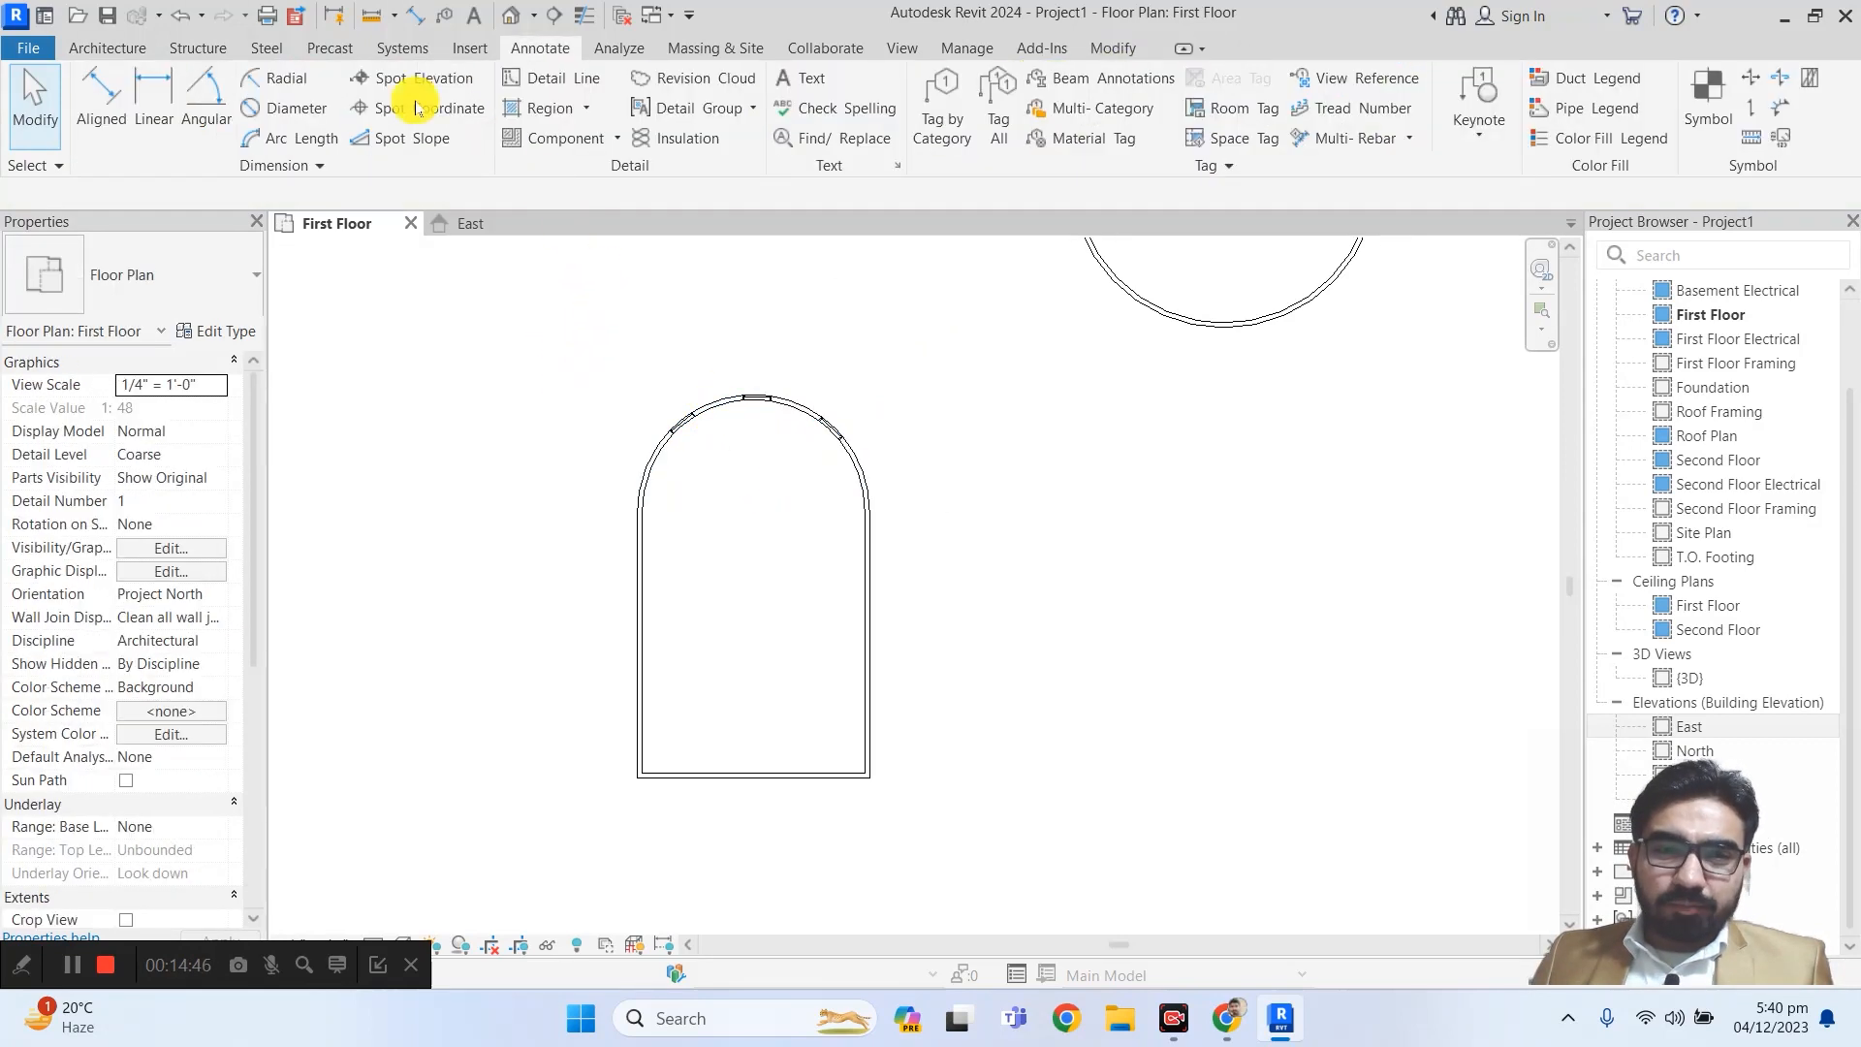
- Place a Radial dimension on the inner face of the arched building's curved wall, at its upper-left opening
click(285, 88)
click(722, 412)
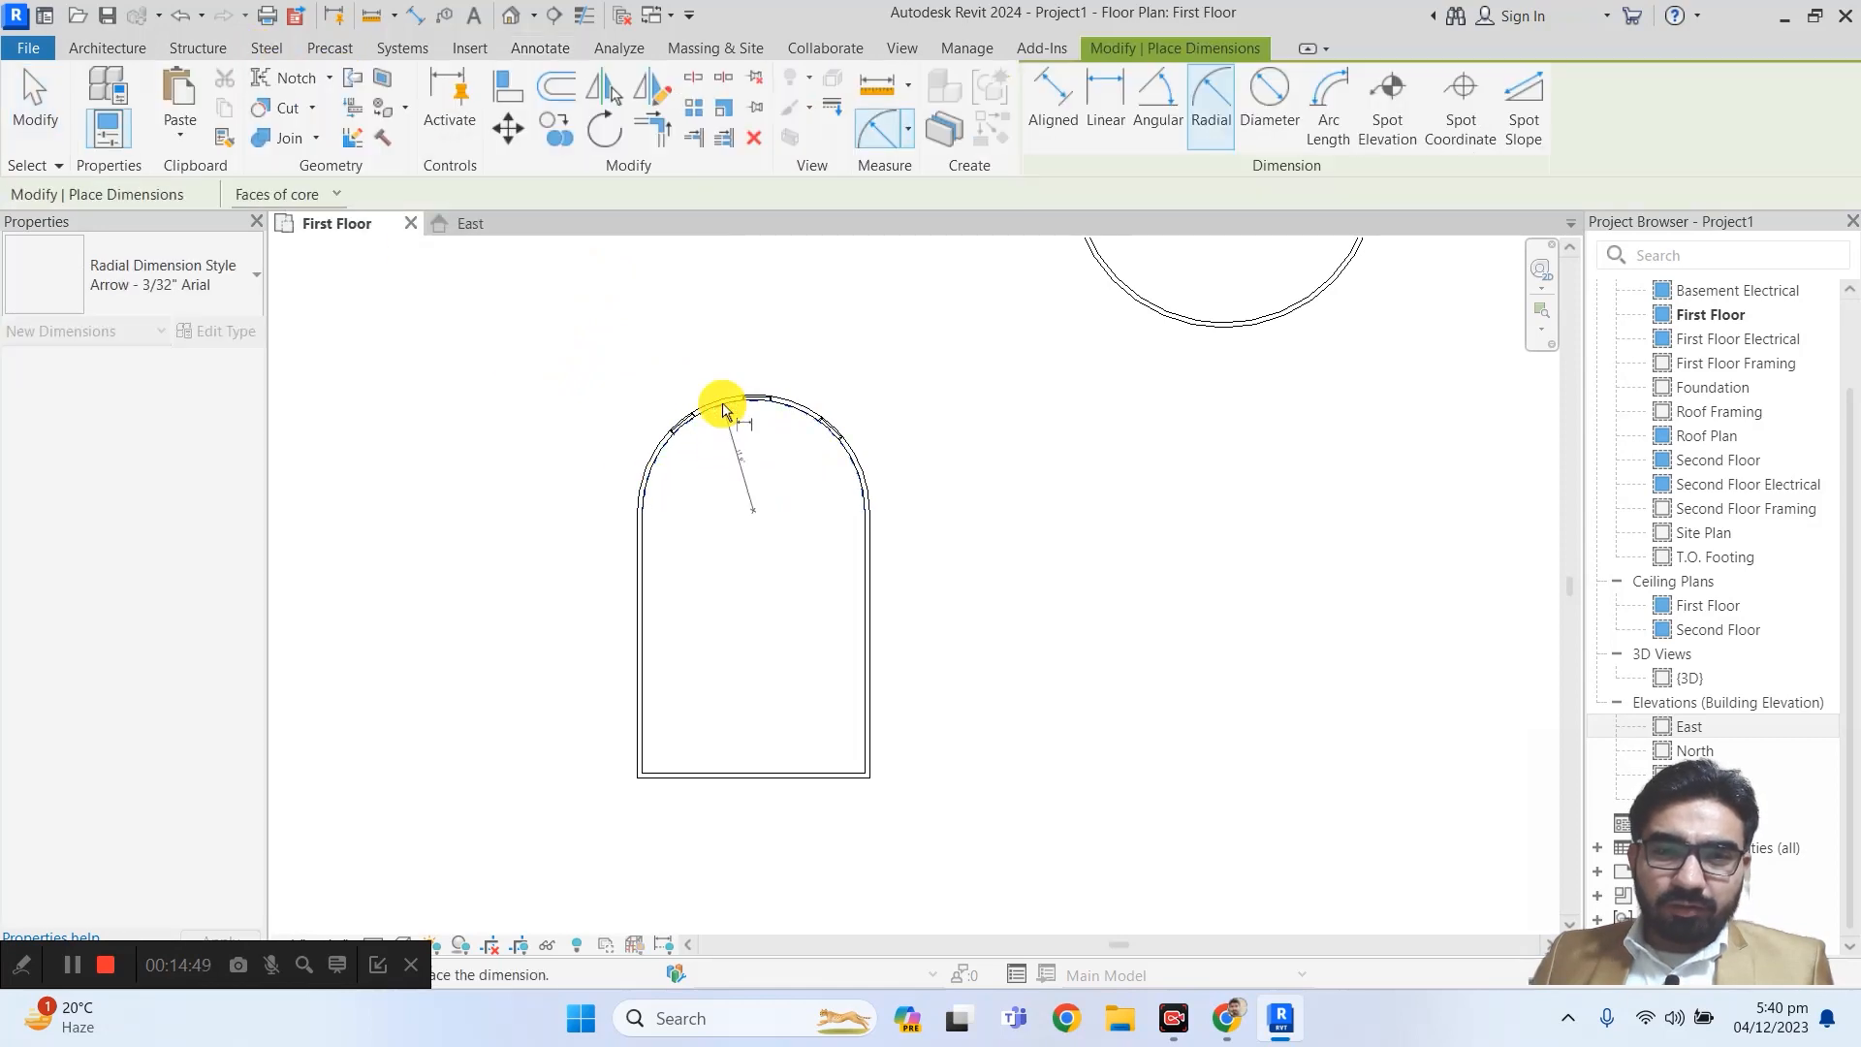
scroll(717, 473, up, 5)
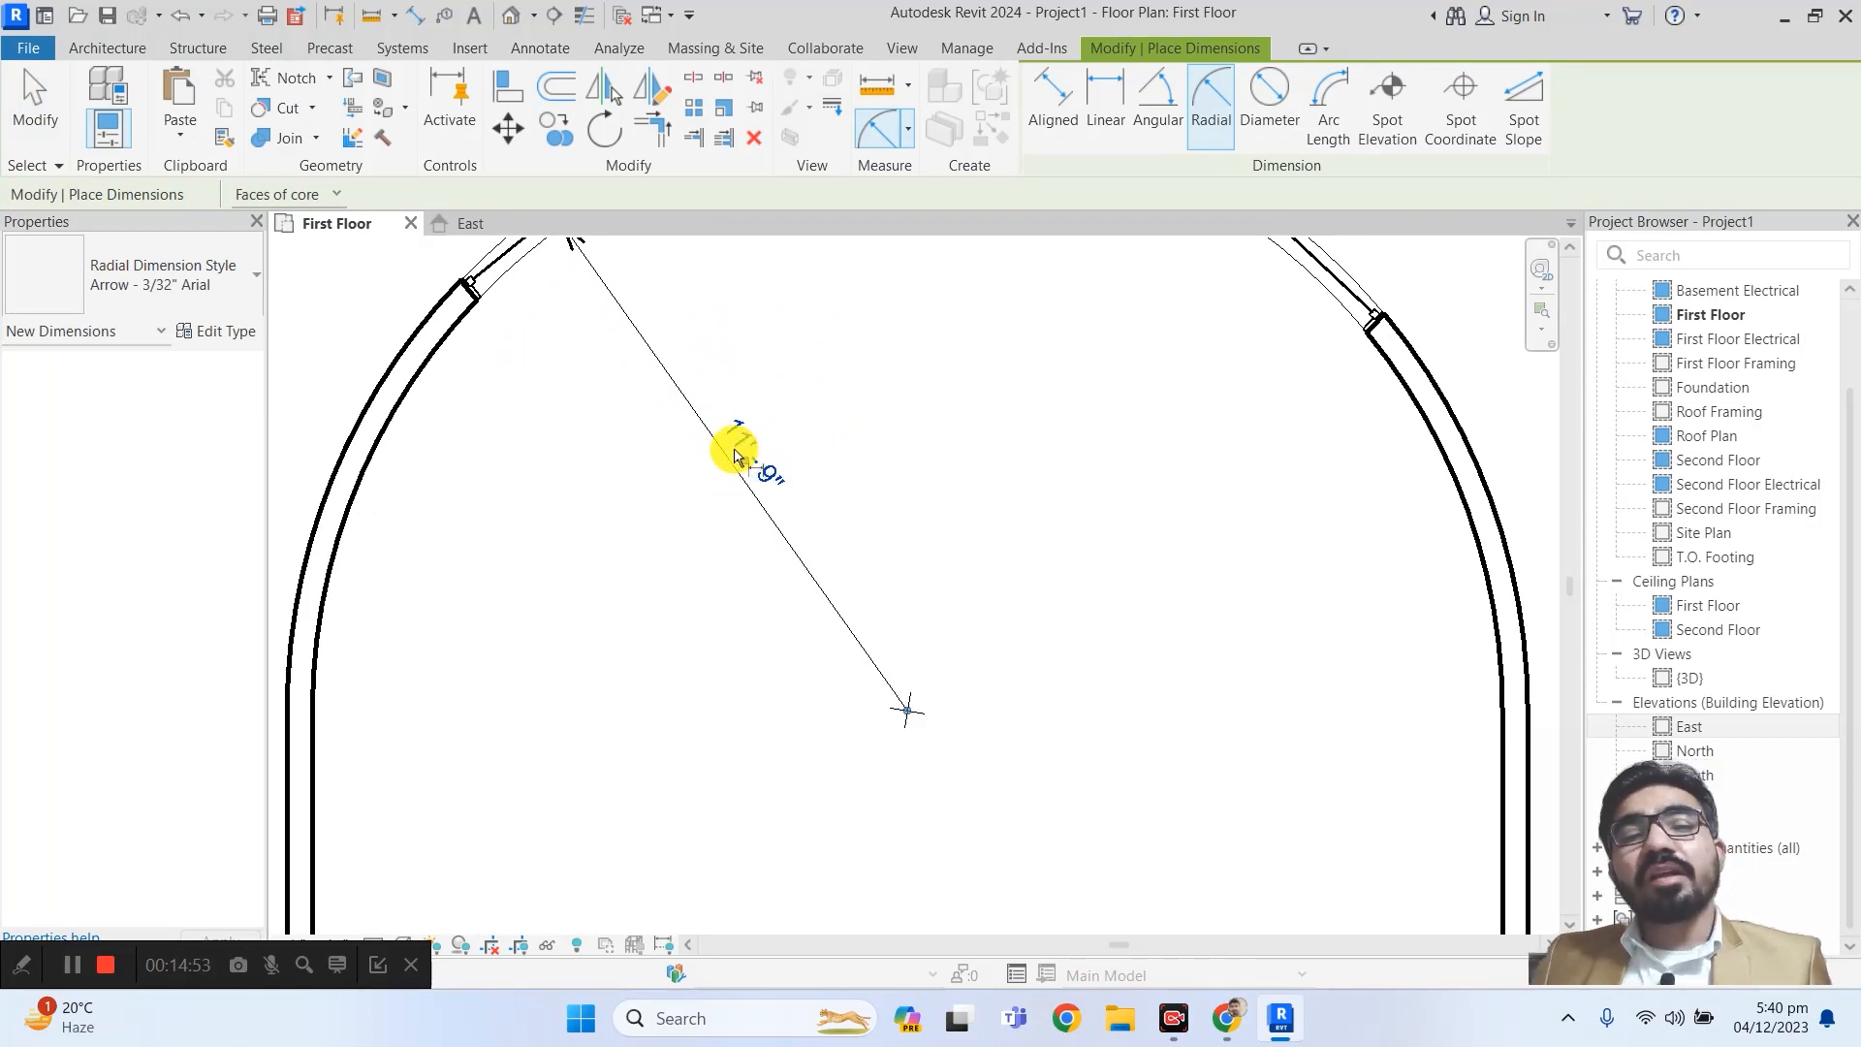
click(782, 486)
- Place a second Radial dimension on the curved wall's outer face at its upper-right opening, and end the dimensioning
scroll(860, 490, down, 3)
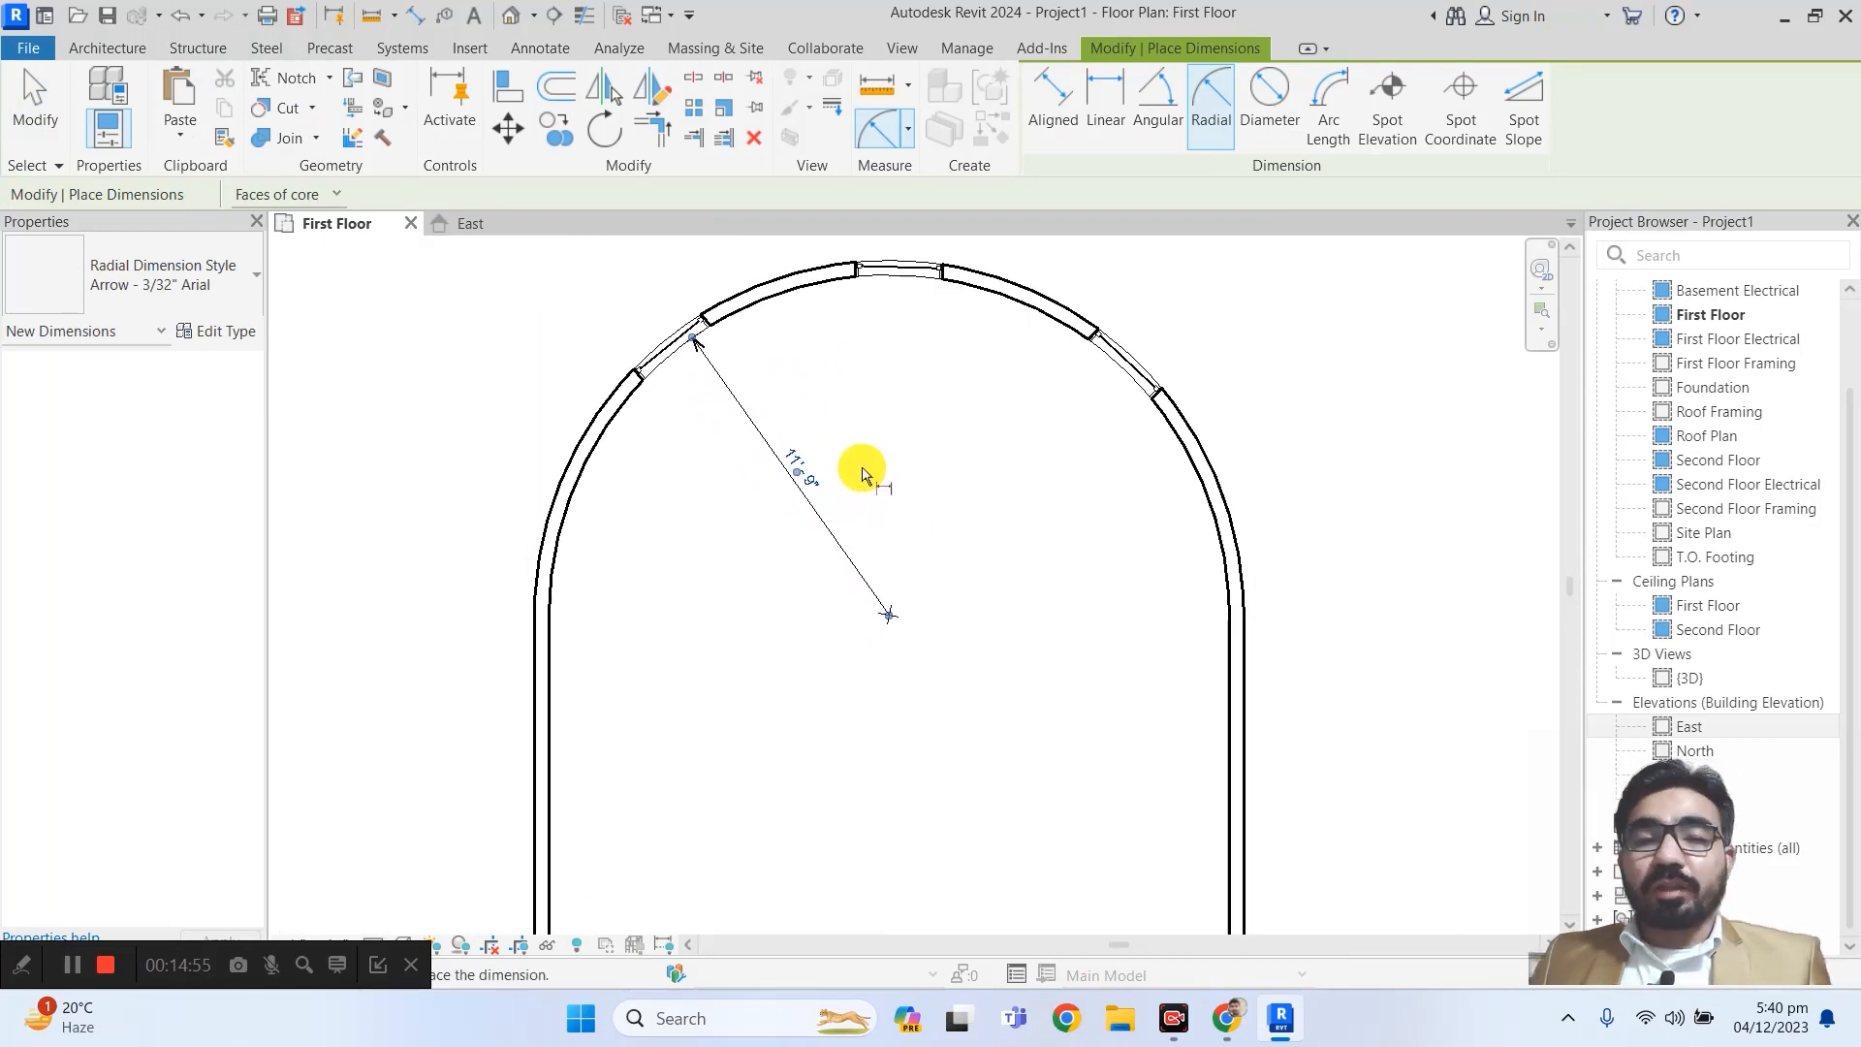
click(1122, 358)
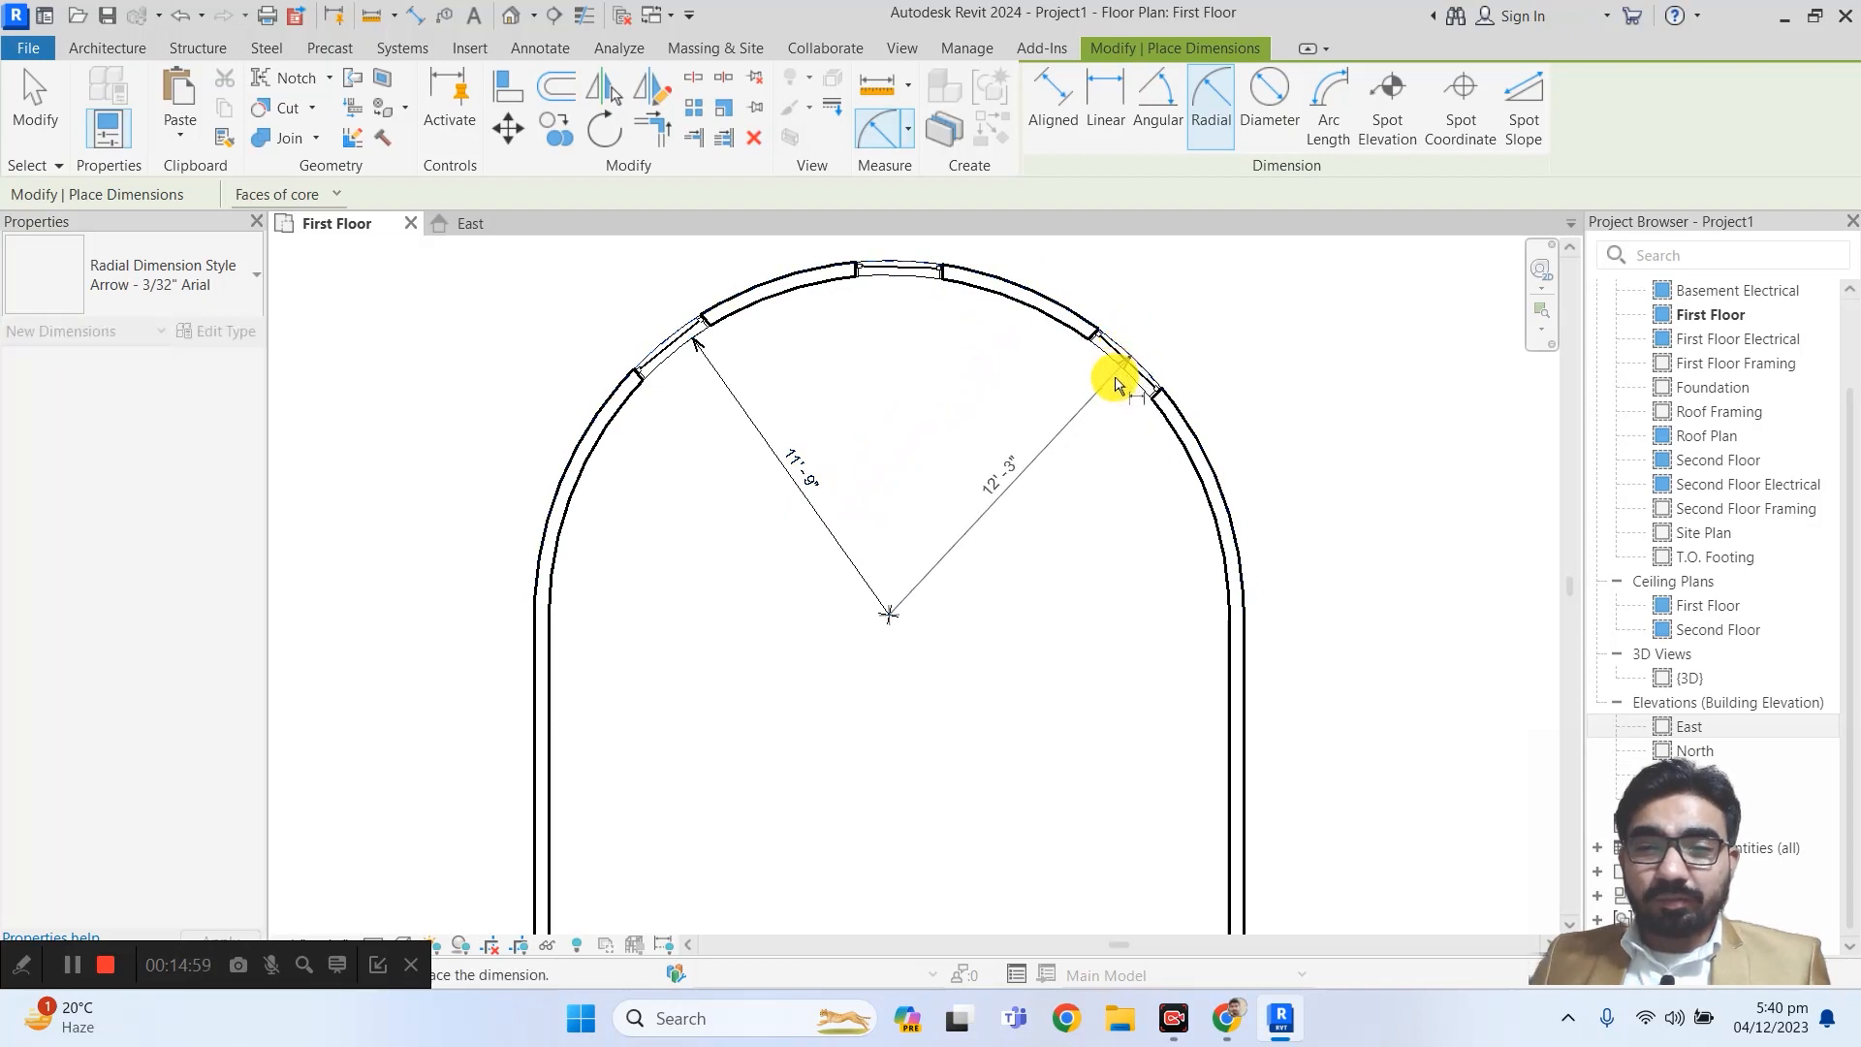
click(1117, 386)
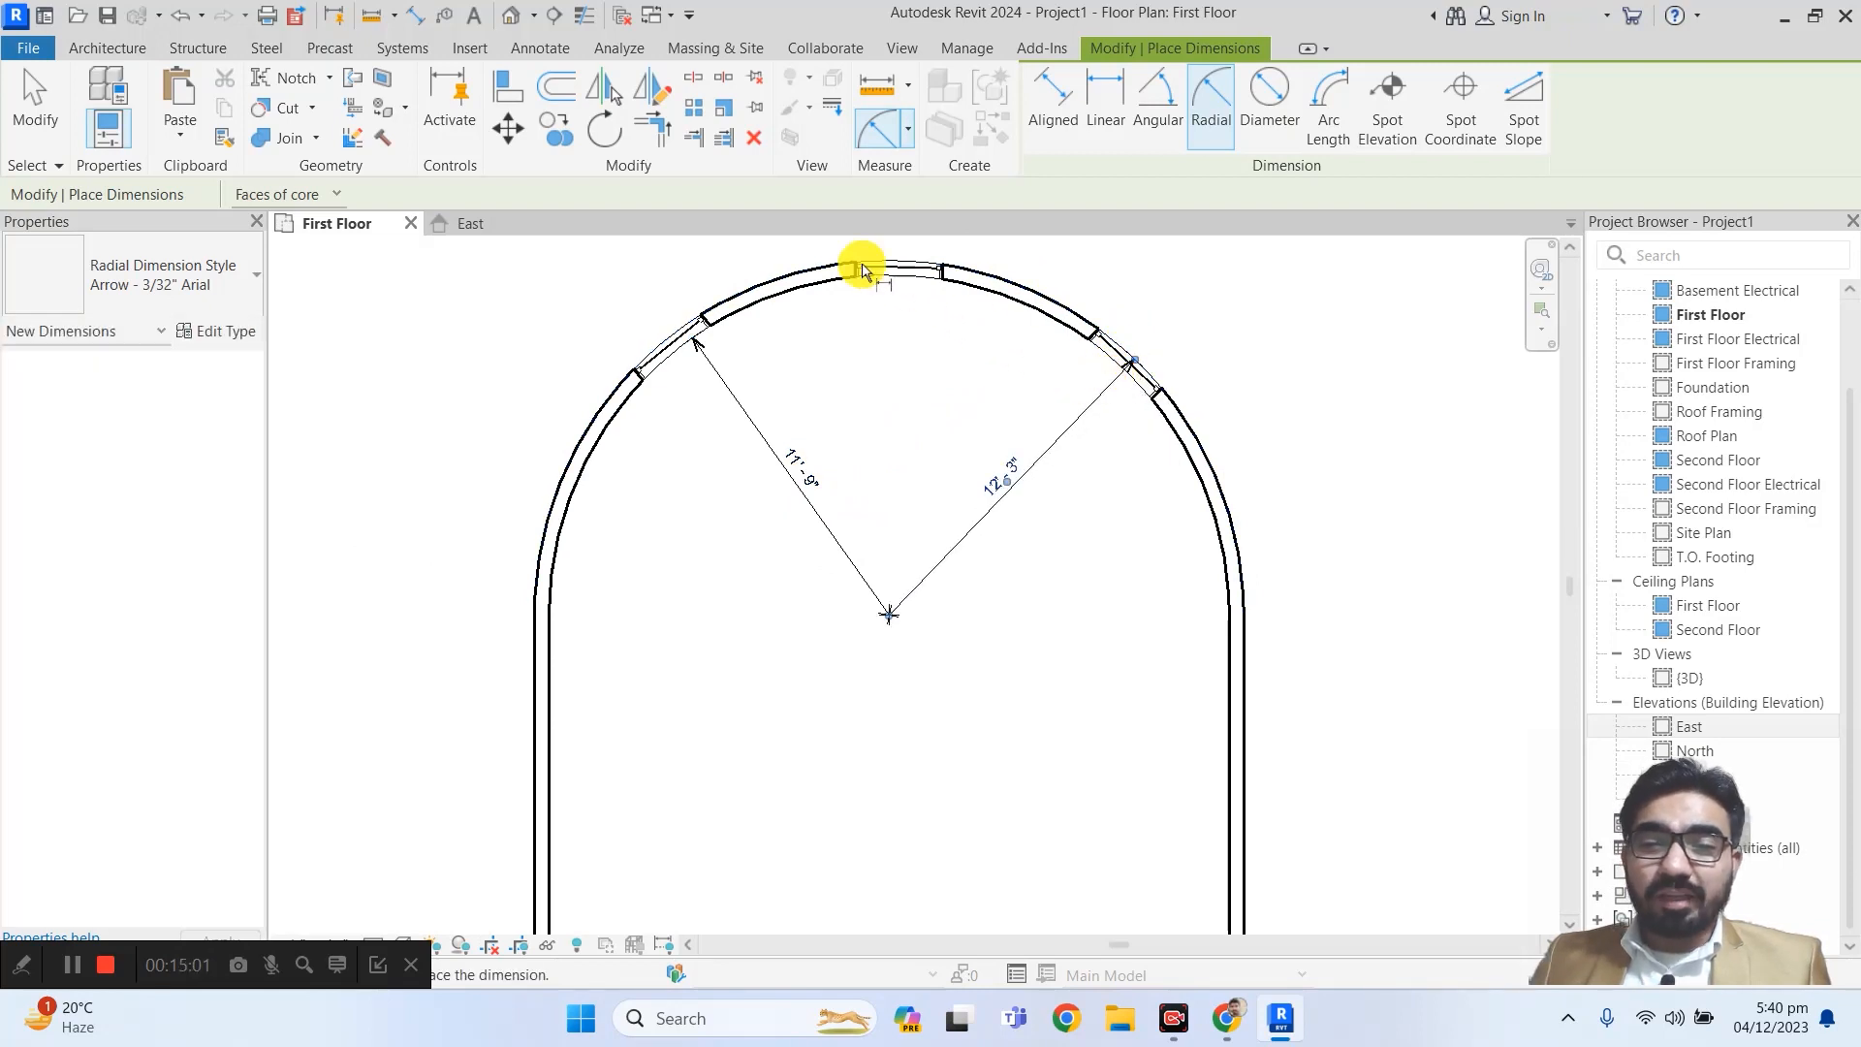
key(Escape)
key(Escape)
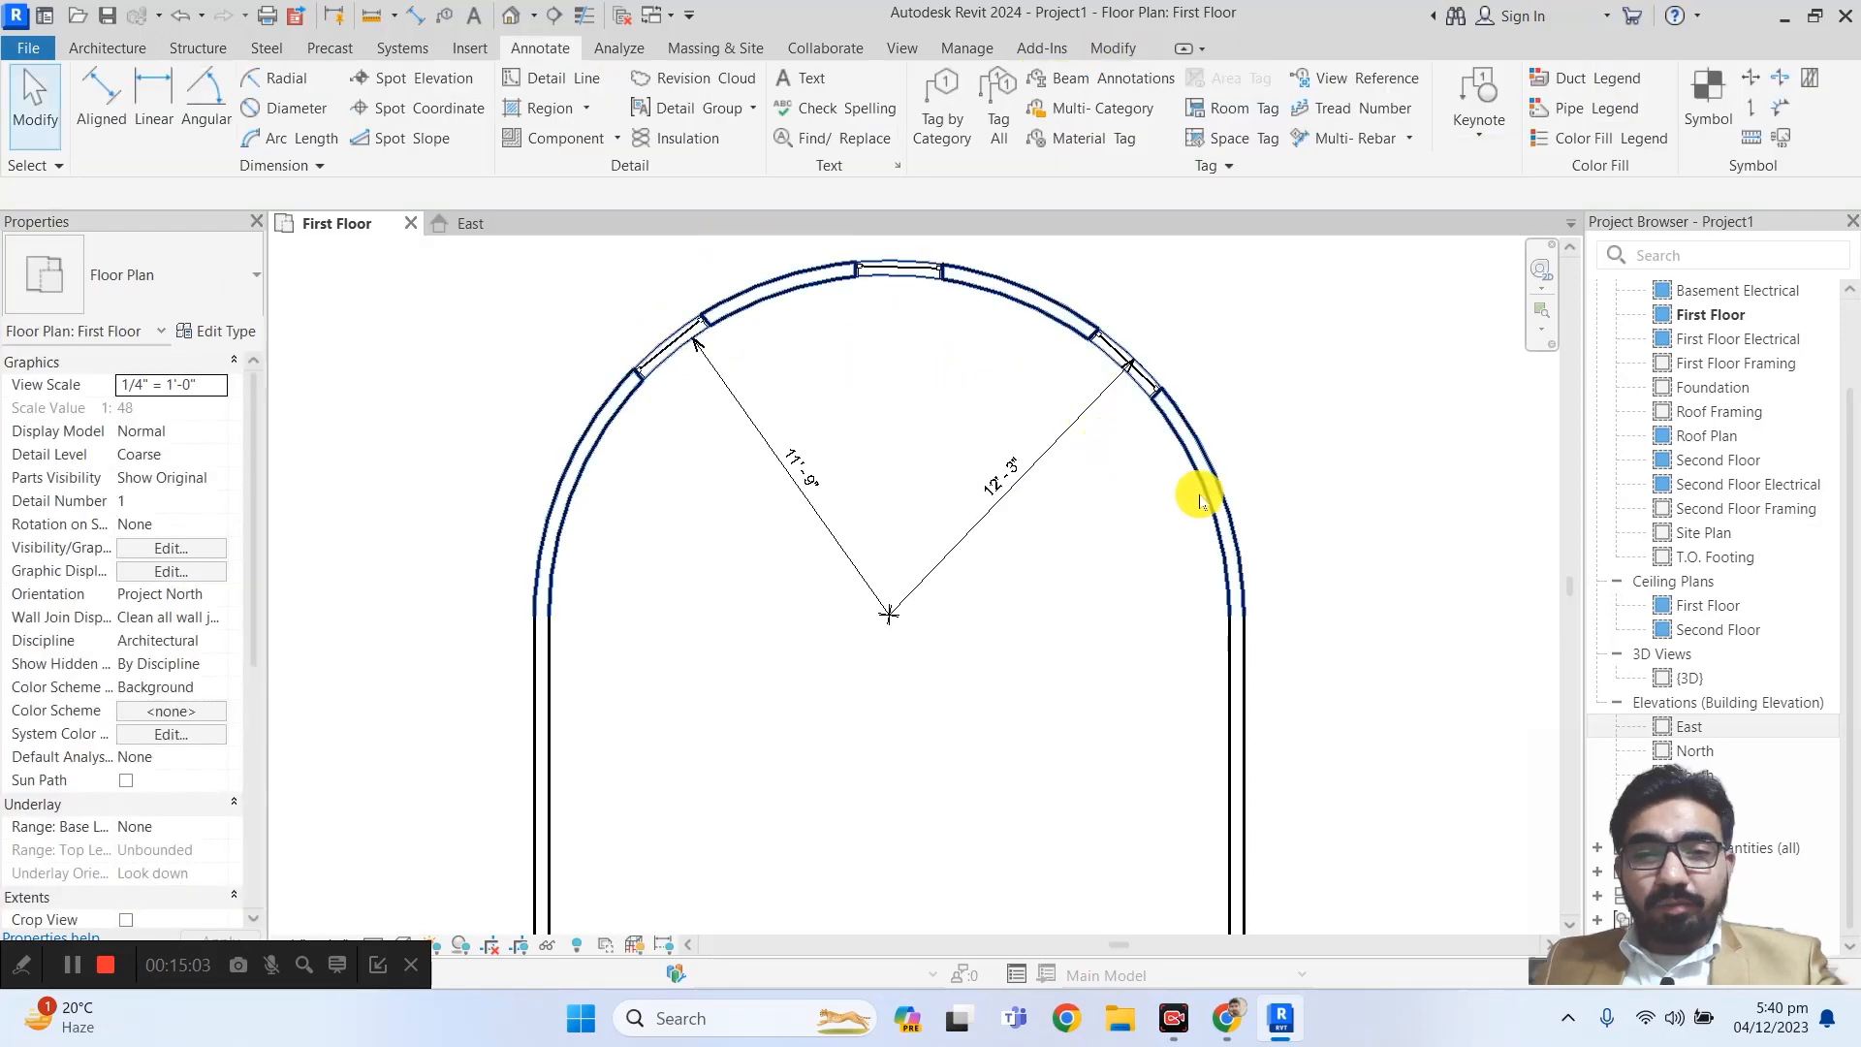
- Compare the curved wall's temporary centerline radius with its inner-face and outer-face Radial dimensions, examining the outer-face one
click(1202, 492)
scroll(1009, 482, up, 5)
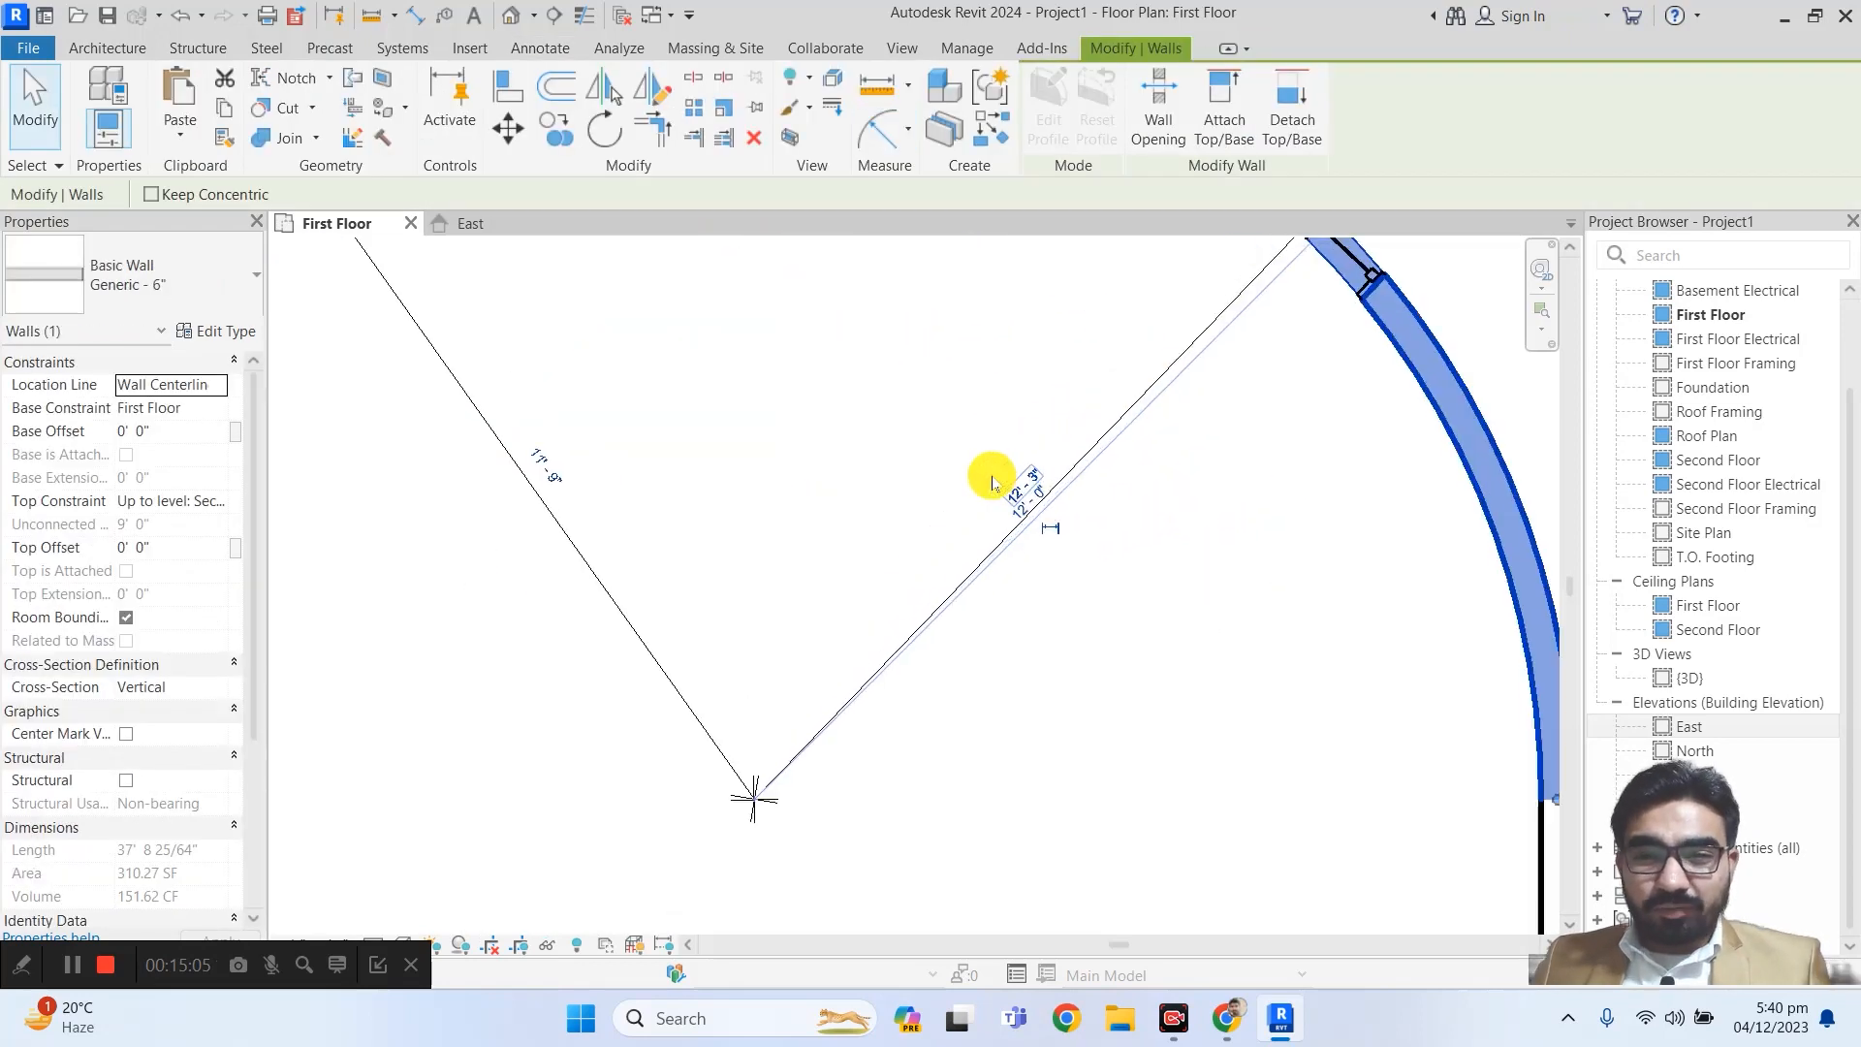
scroll(1057, 480, up, 3)
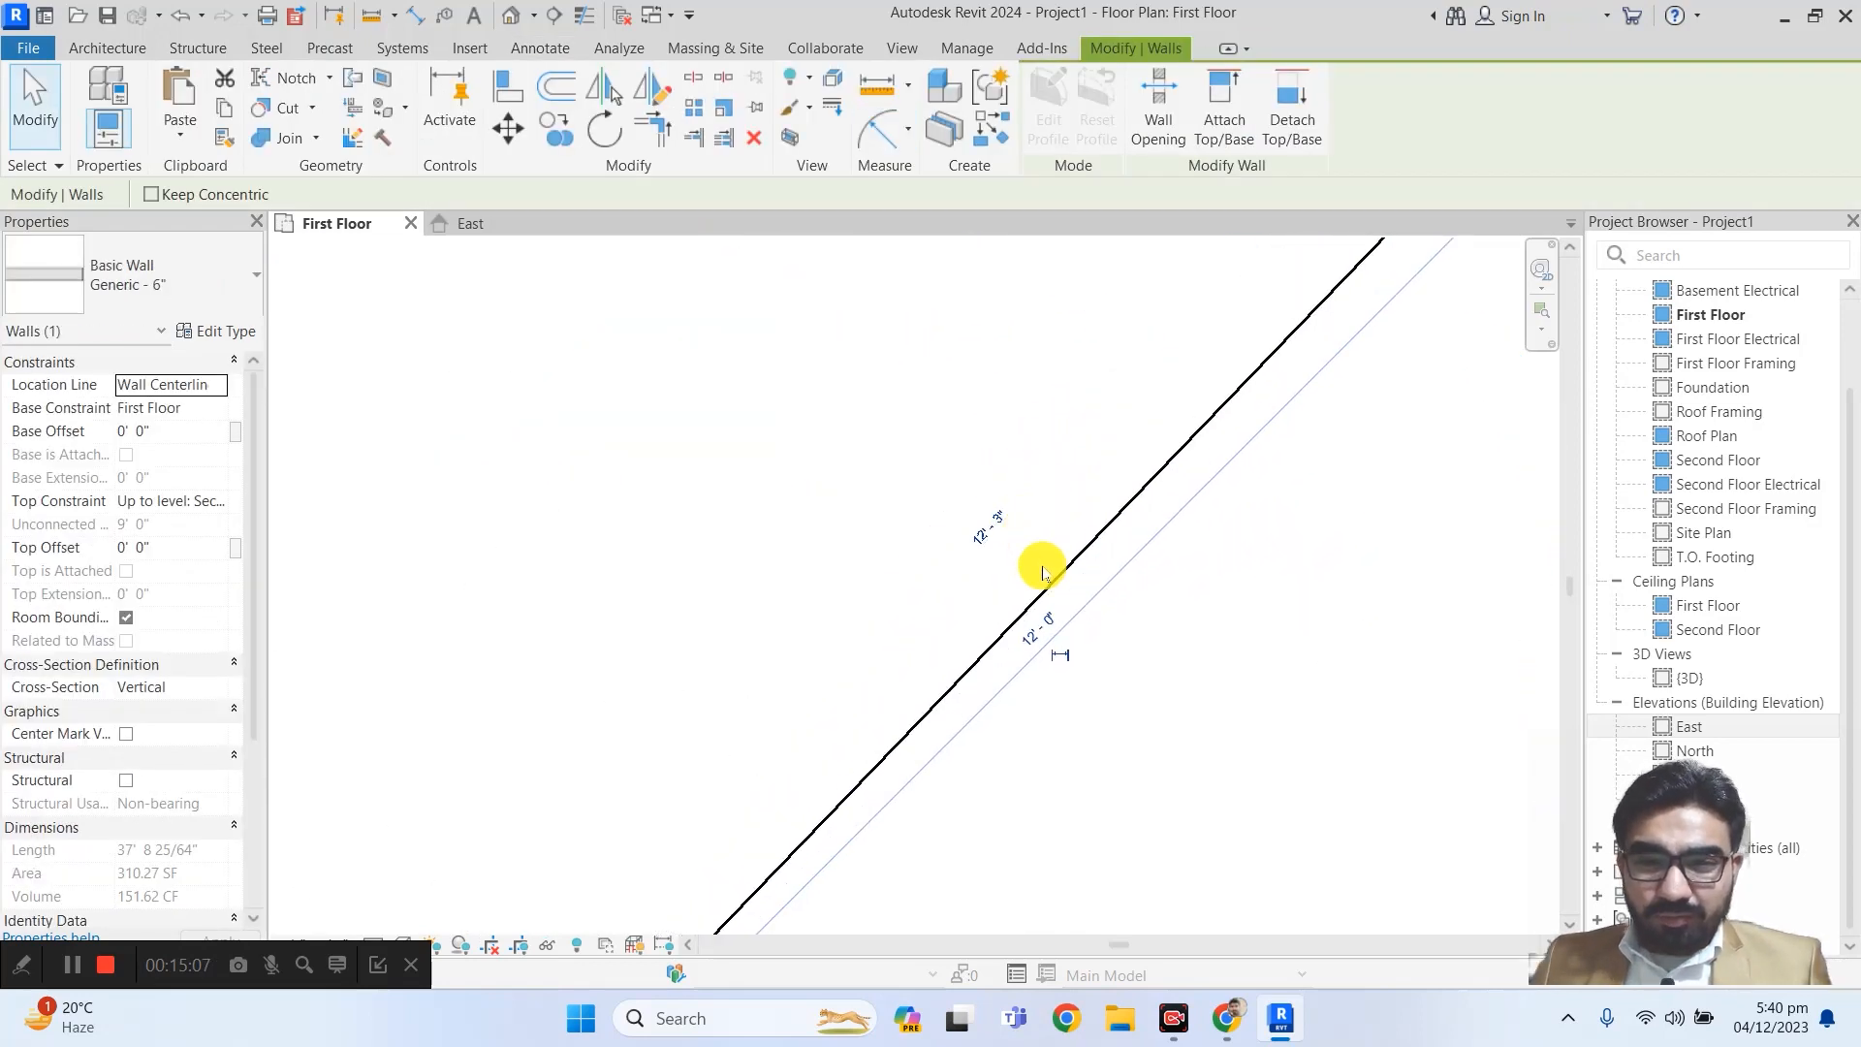
scroll(931, 485, down, 5)
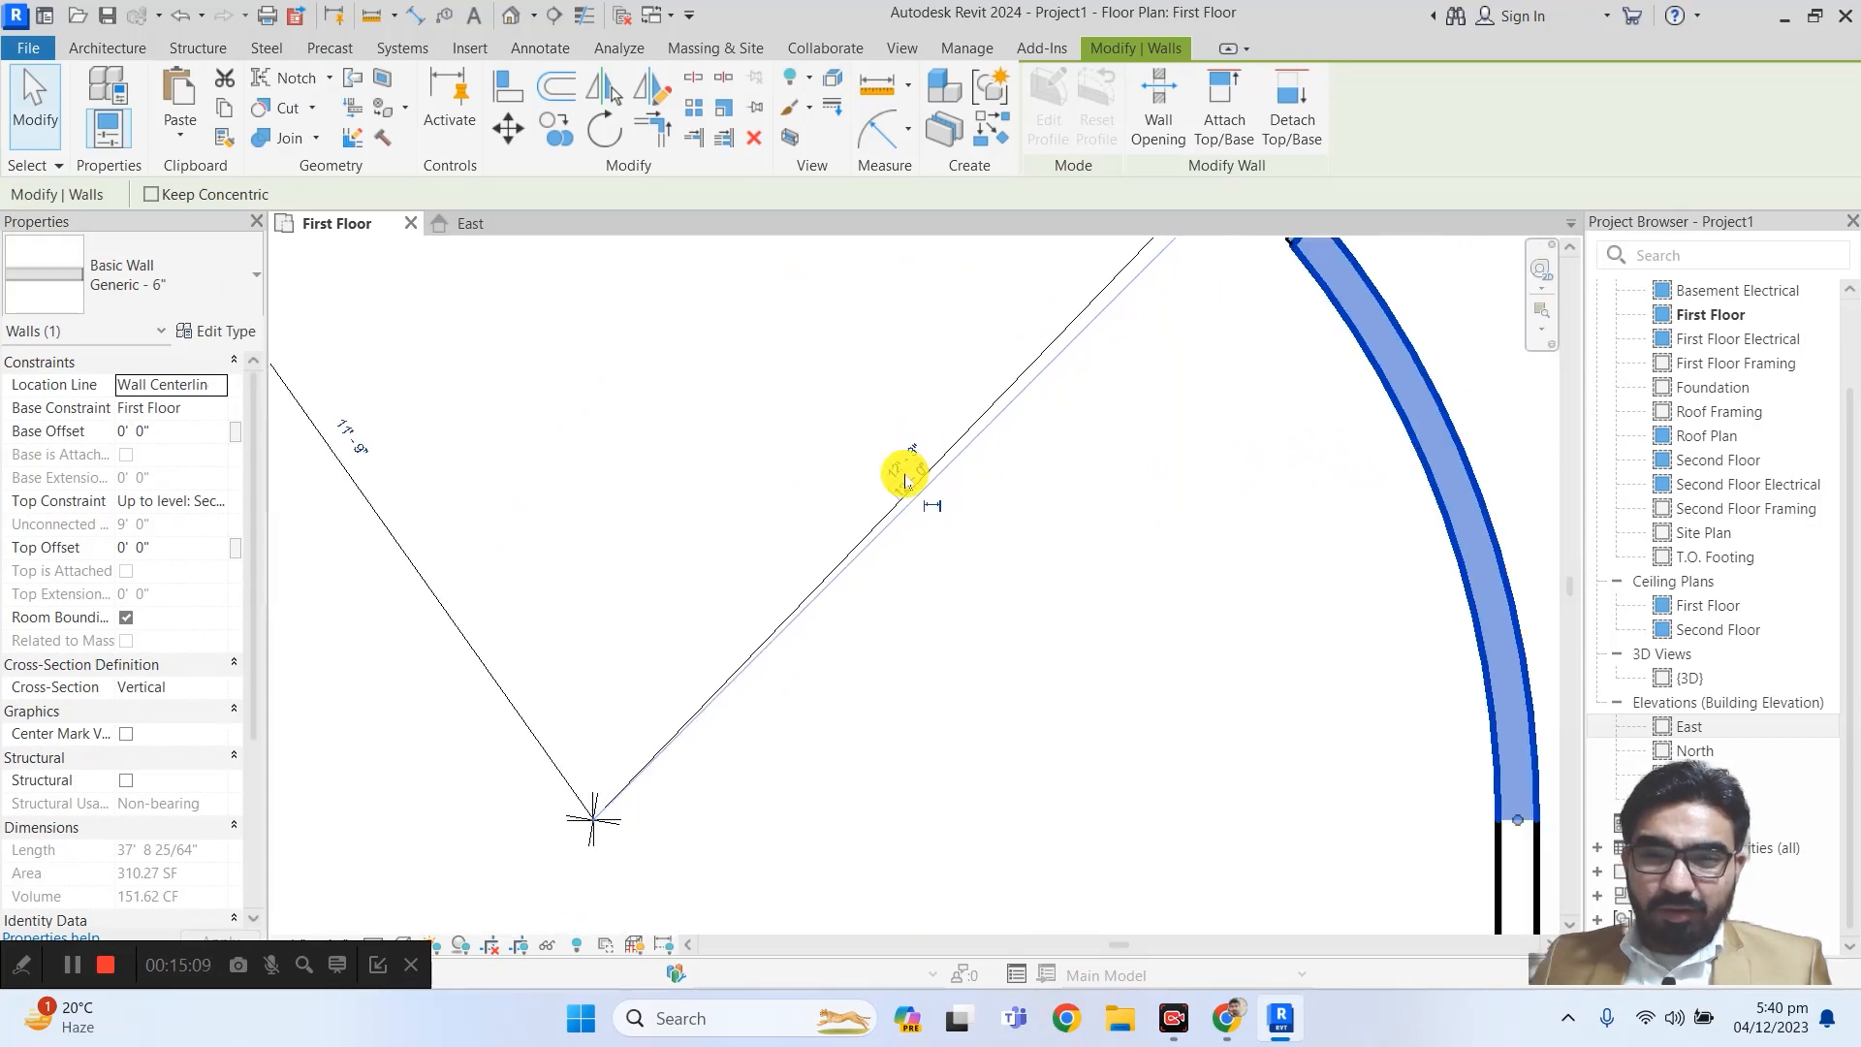
scroll(906, 478, down, 2)
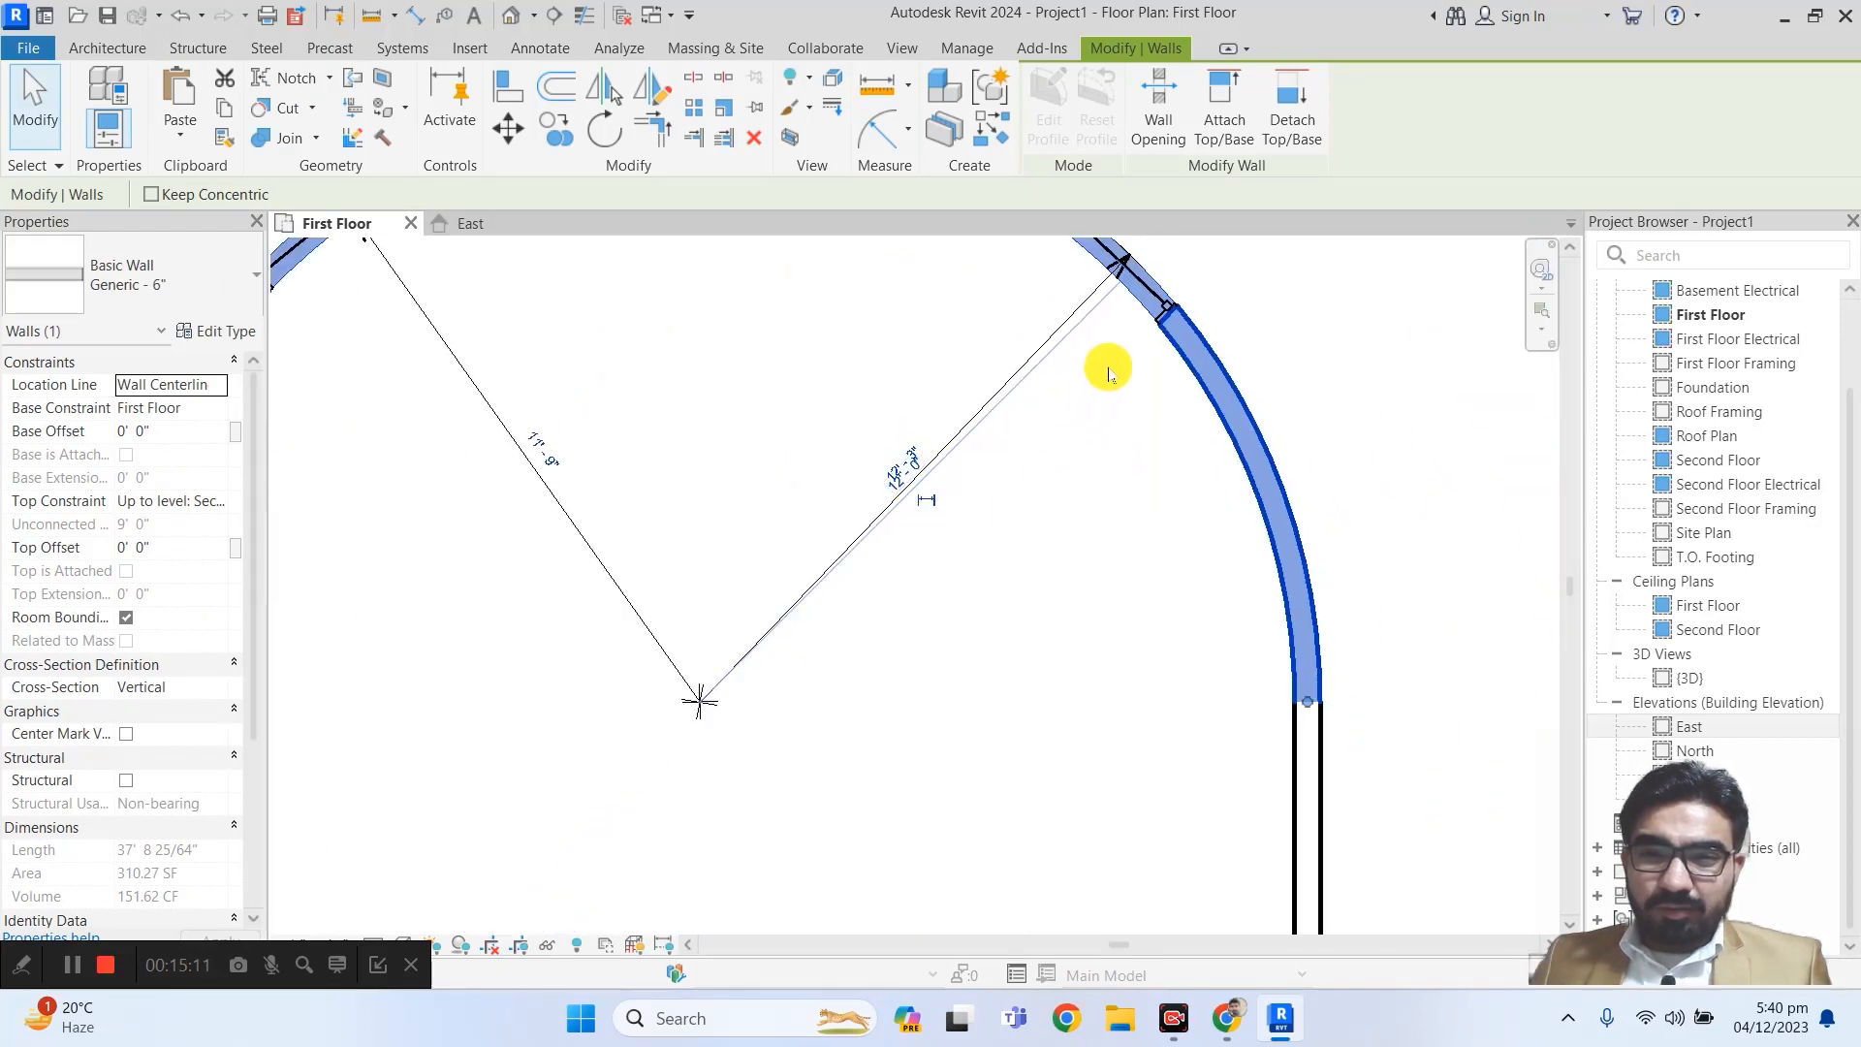
scroll(1125, 329, up, 3)
scroll(1125, 387, up, 2)
middle_drag(677, 497, 1227, 541)
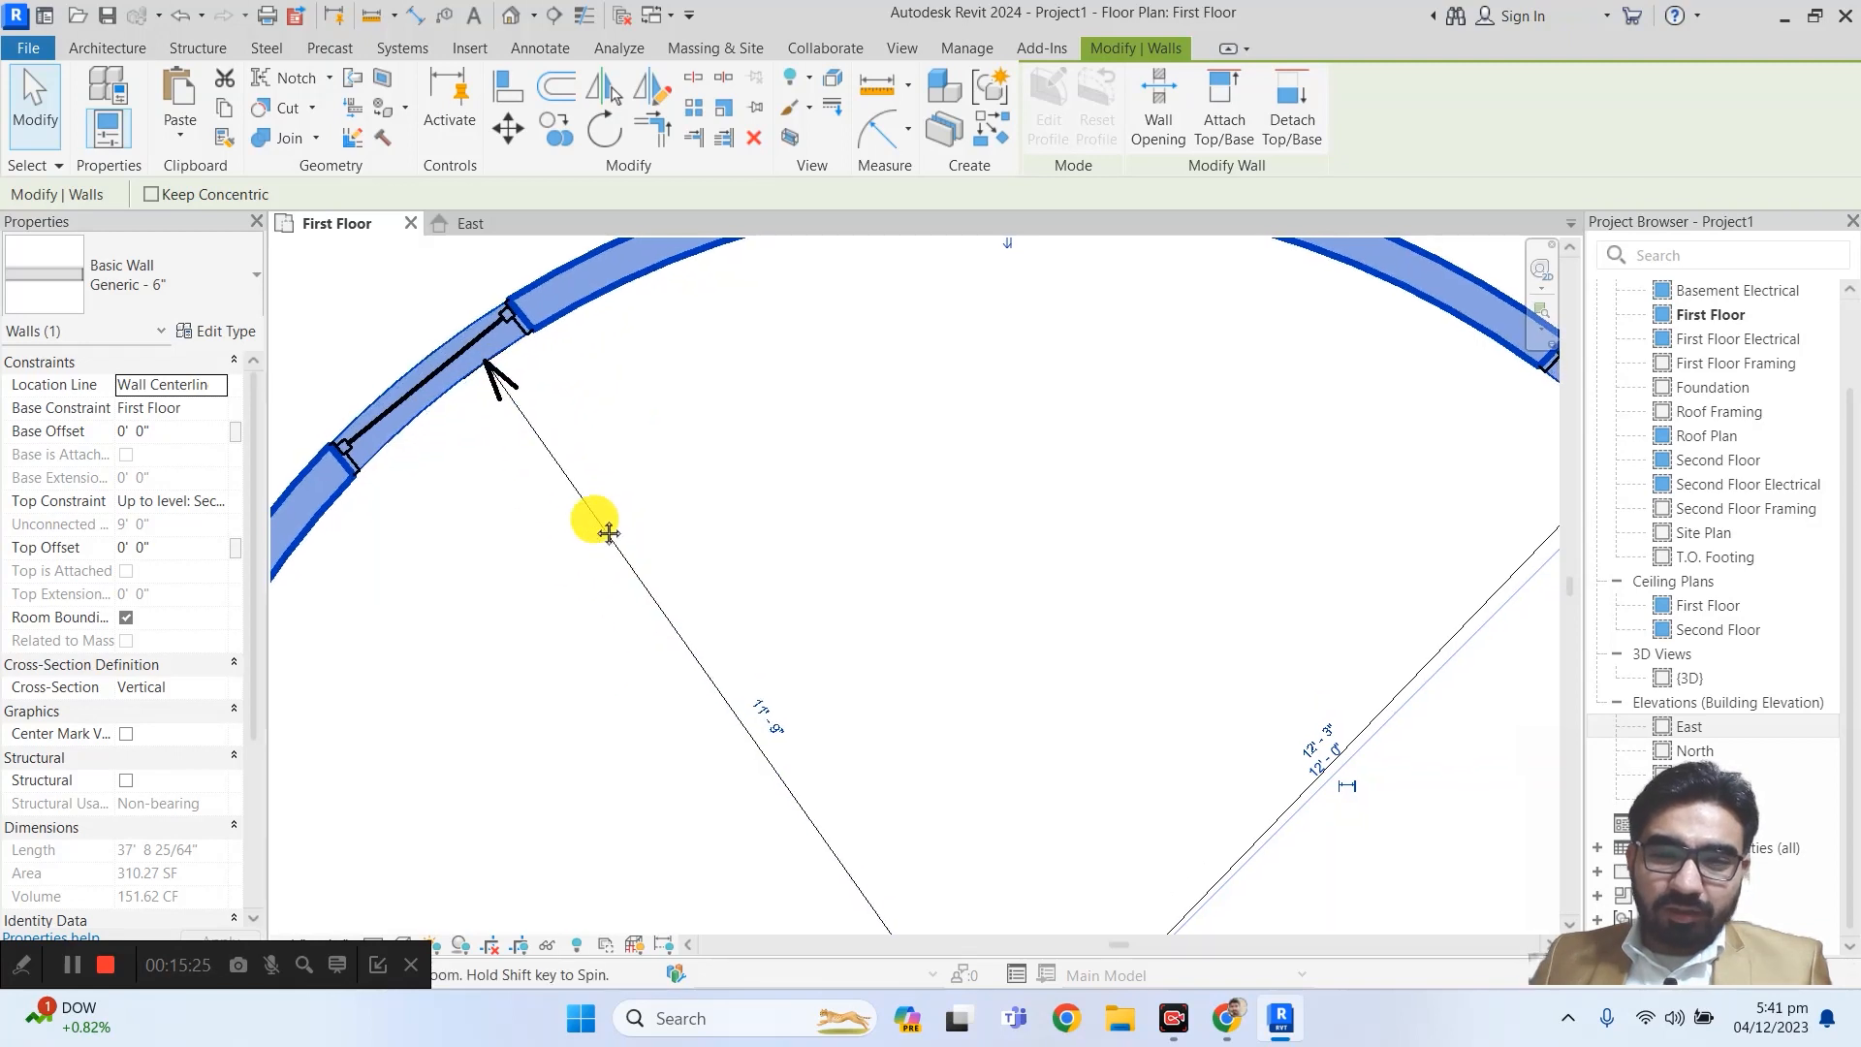
middle_drag(615, 532, 304, 456)
middle_drag(1081, 482, 934, 457)
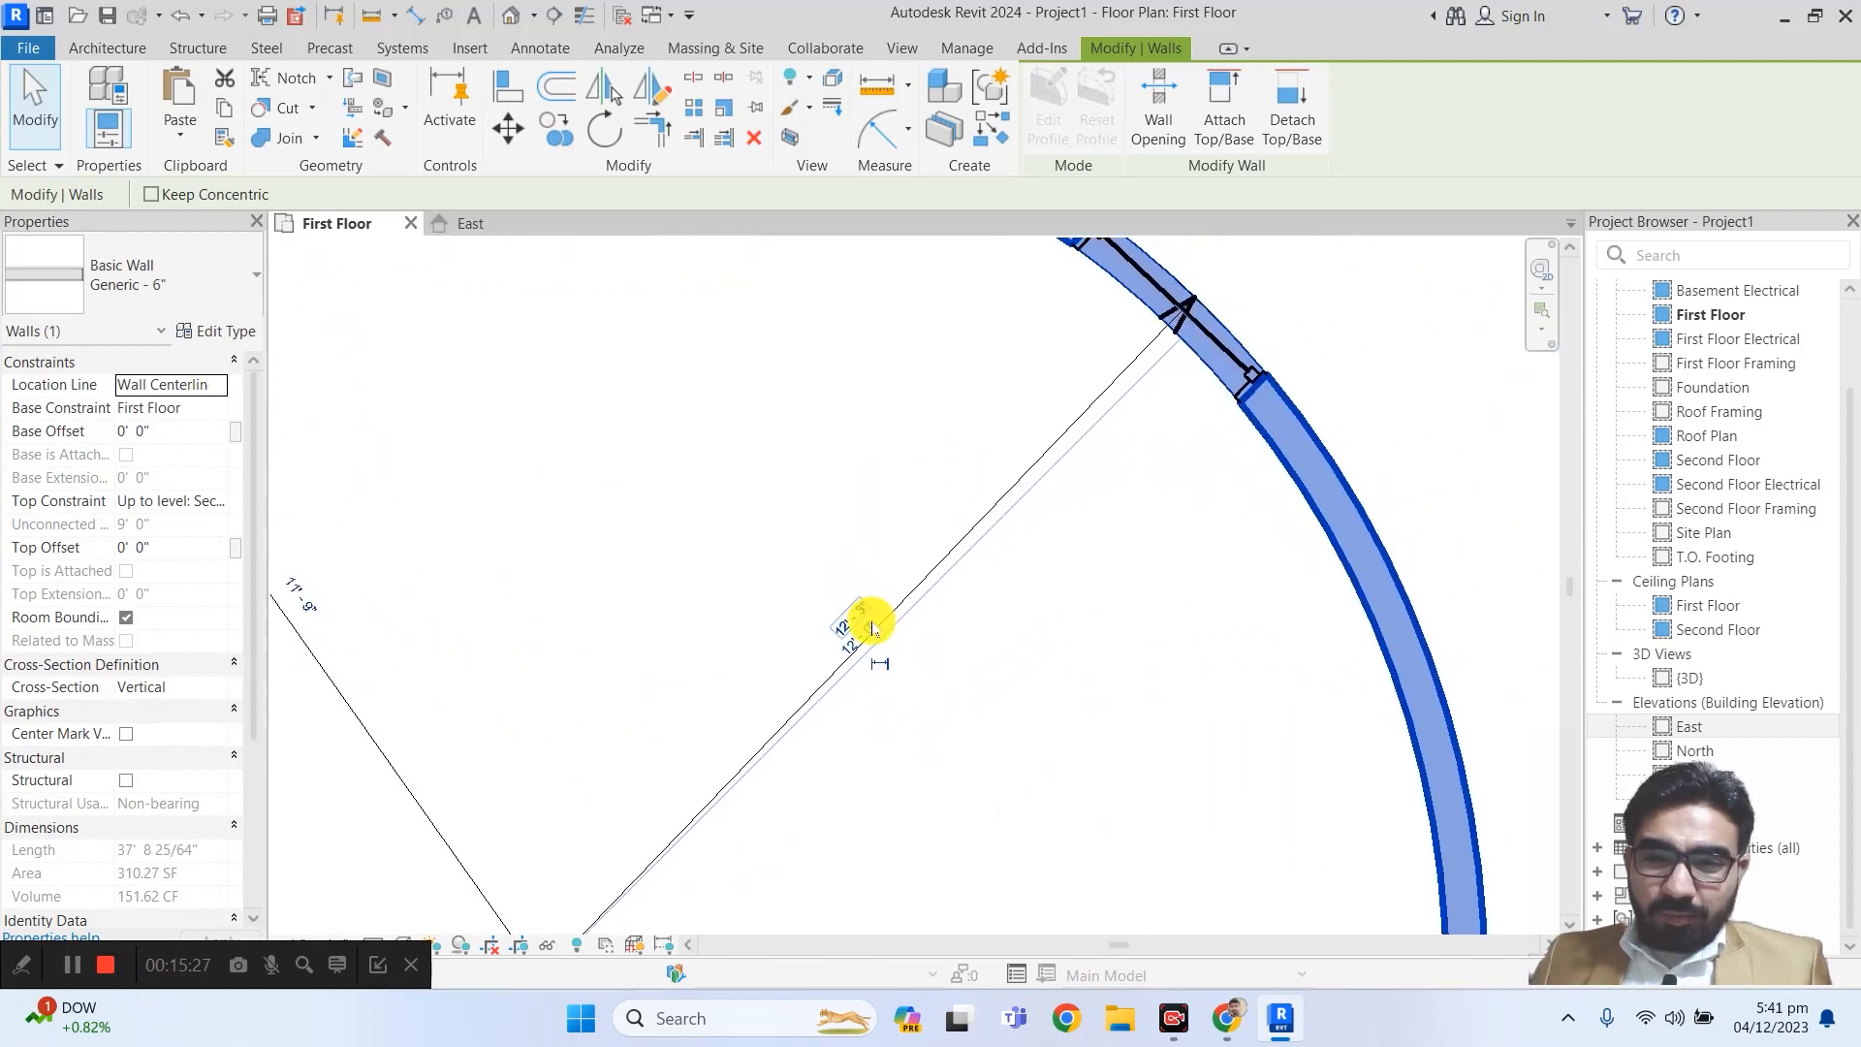
scroll(863, 623, up, 3)
scroll(883, 601, down, 3)
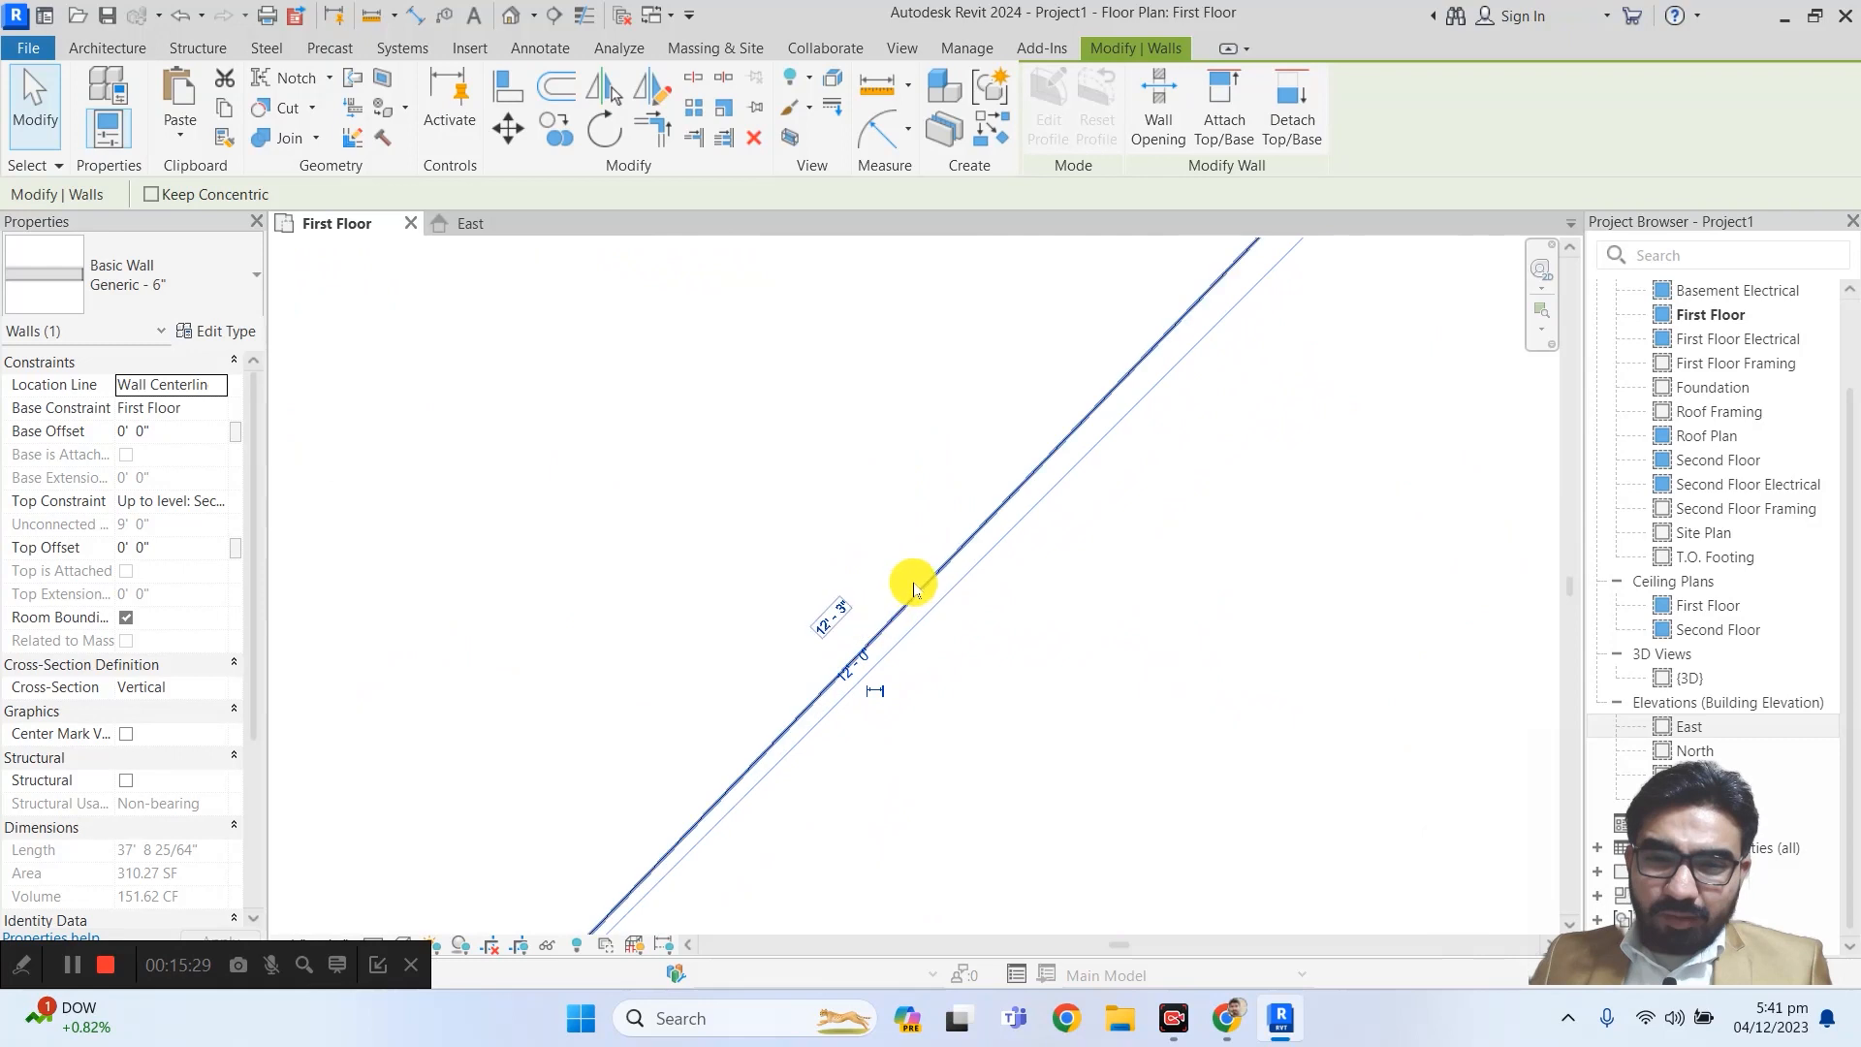
middle_drag(869, 620, 726, 697)
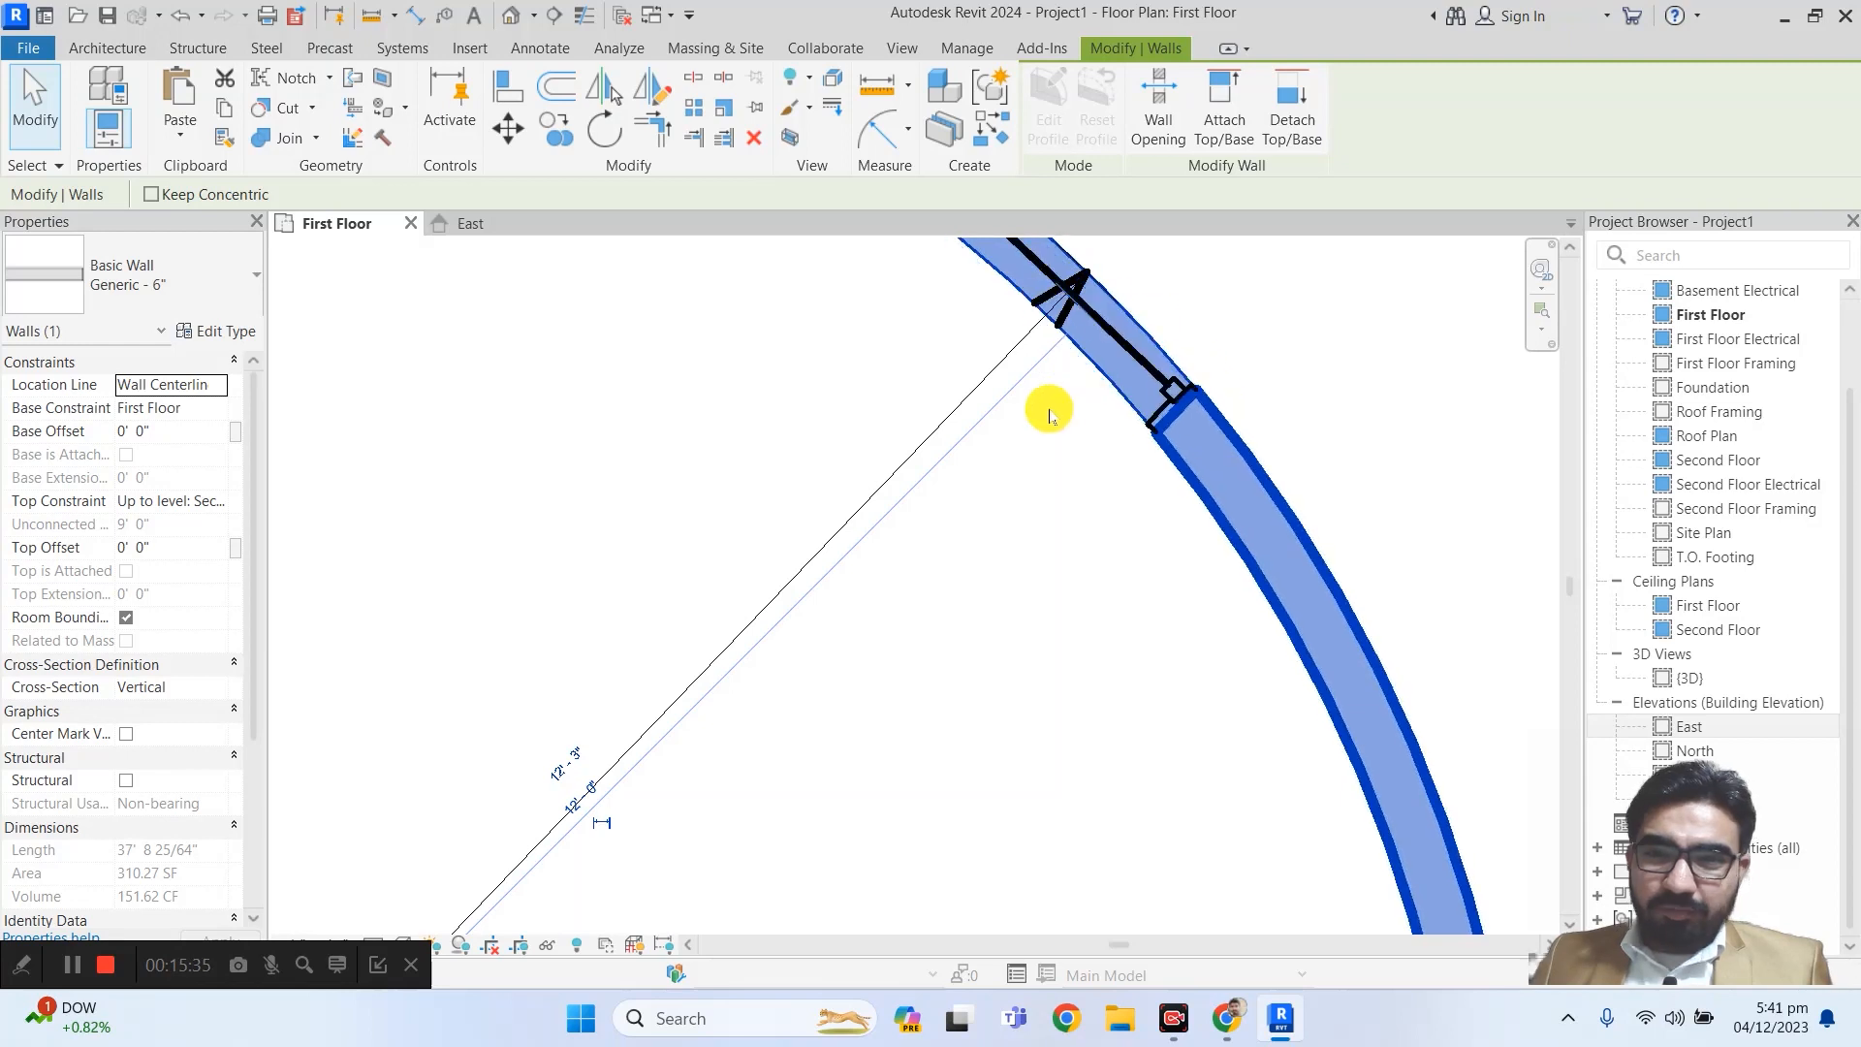
click(1016, 341)
scroll(996, 381, down, 4)
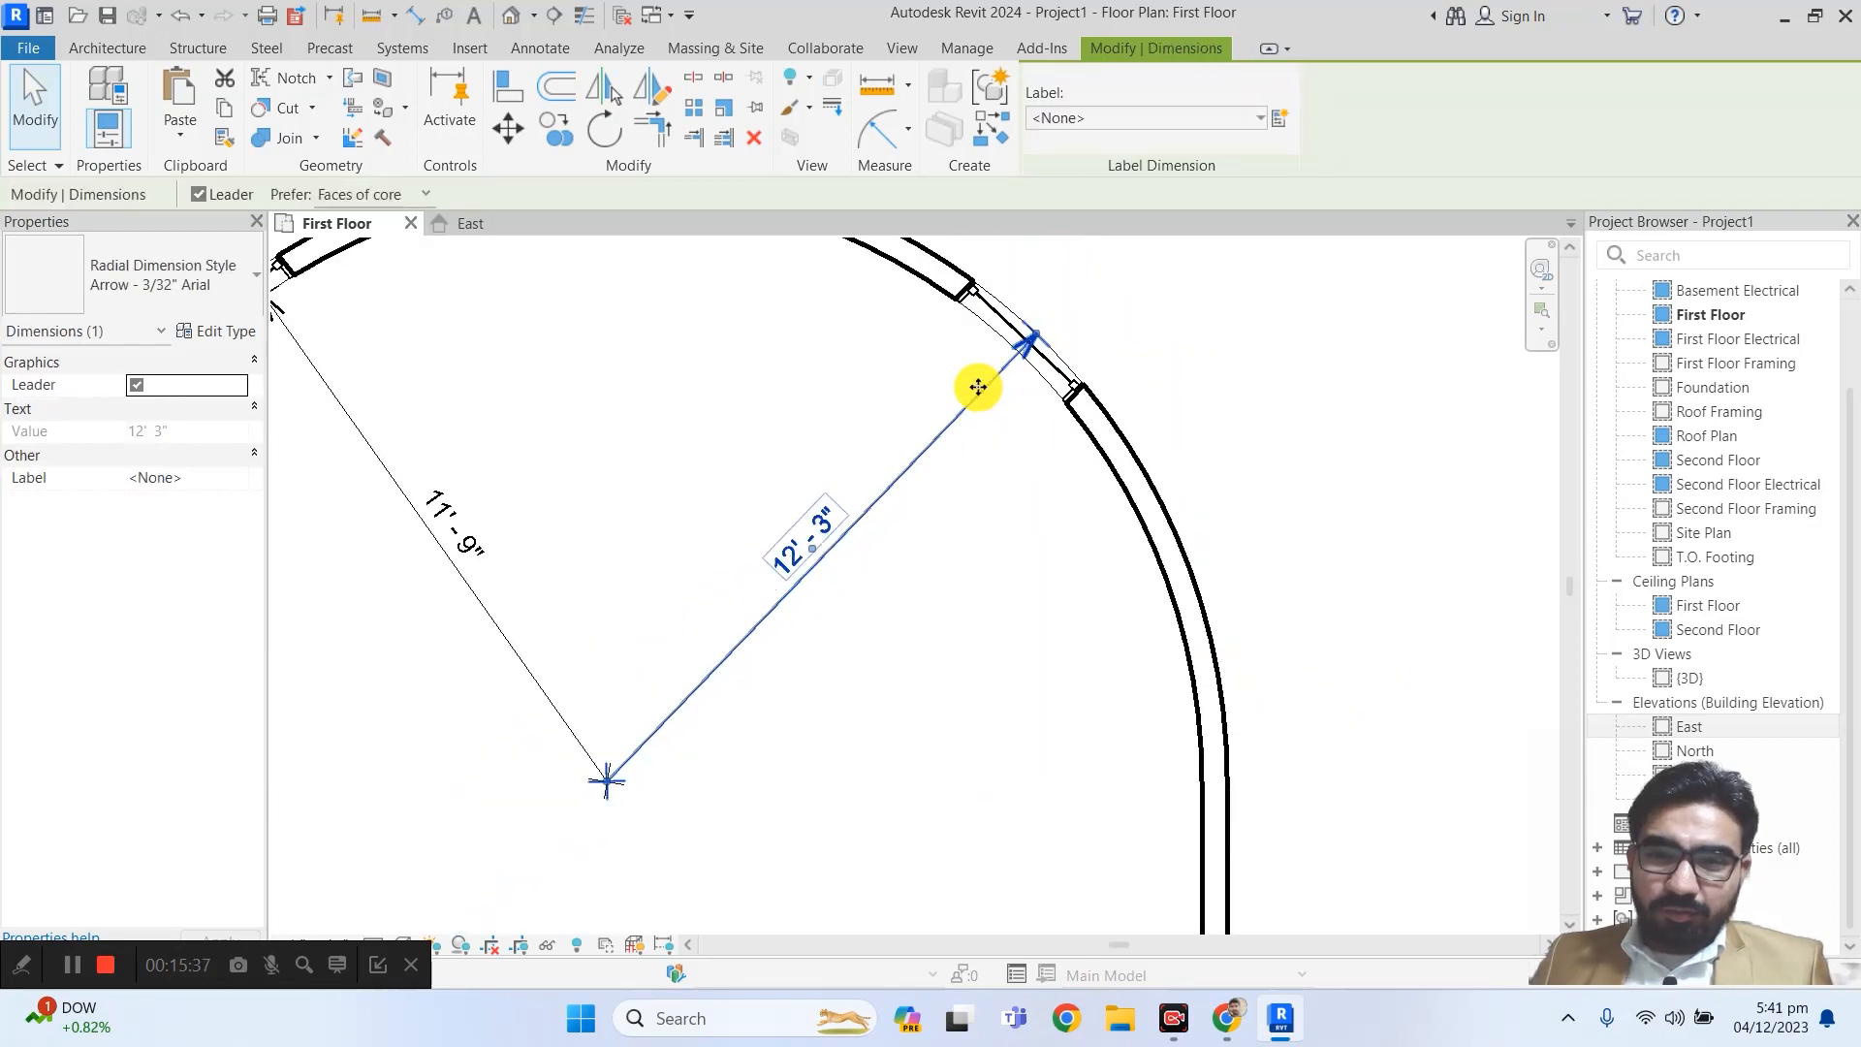
- Move the outer-face Radial dimension along the arched building's curved wall to just below the upper-right opening
drag(997, 400, 1038, 472)
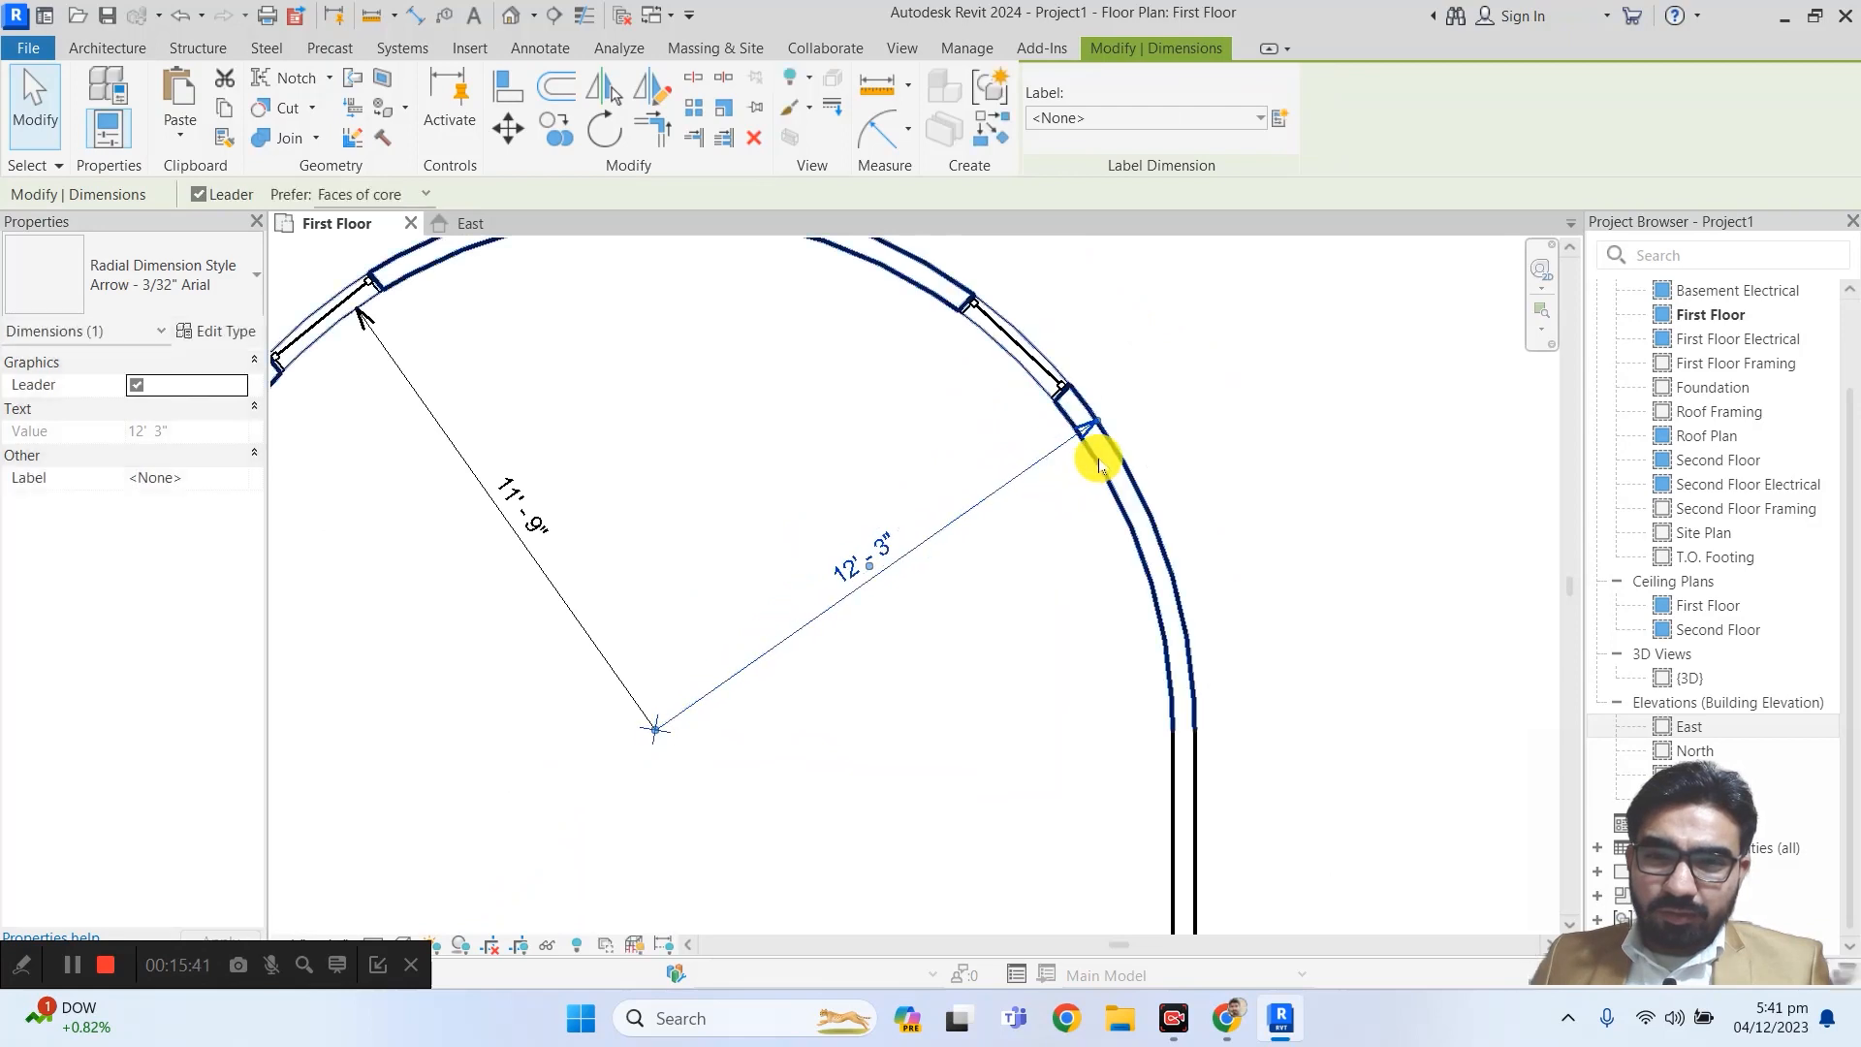
scroll(1072, 469, up, 3)
scroll(856, 543, up, 1)
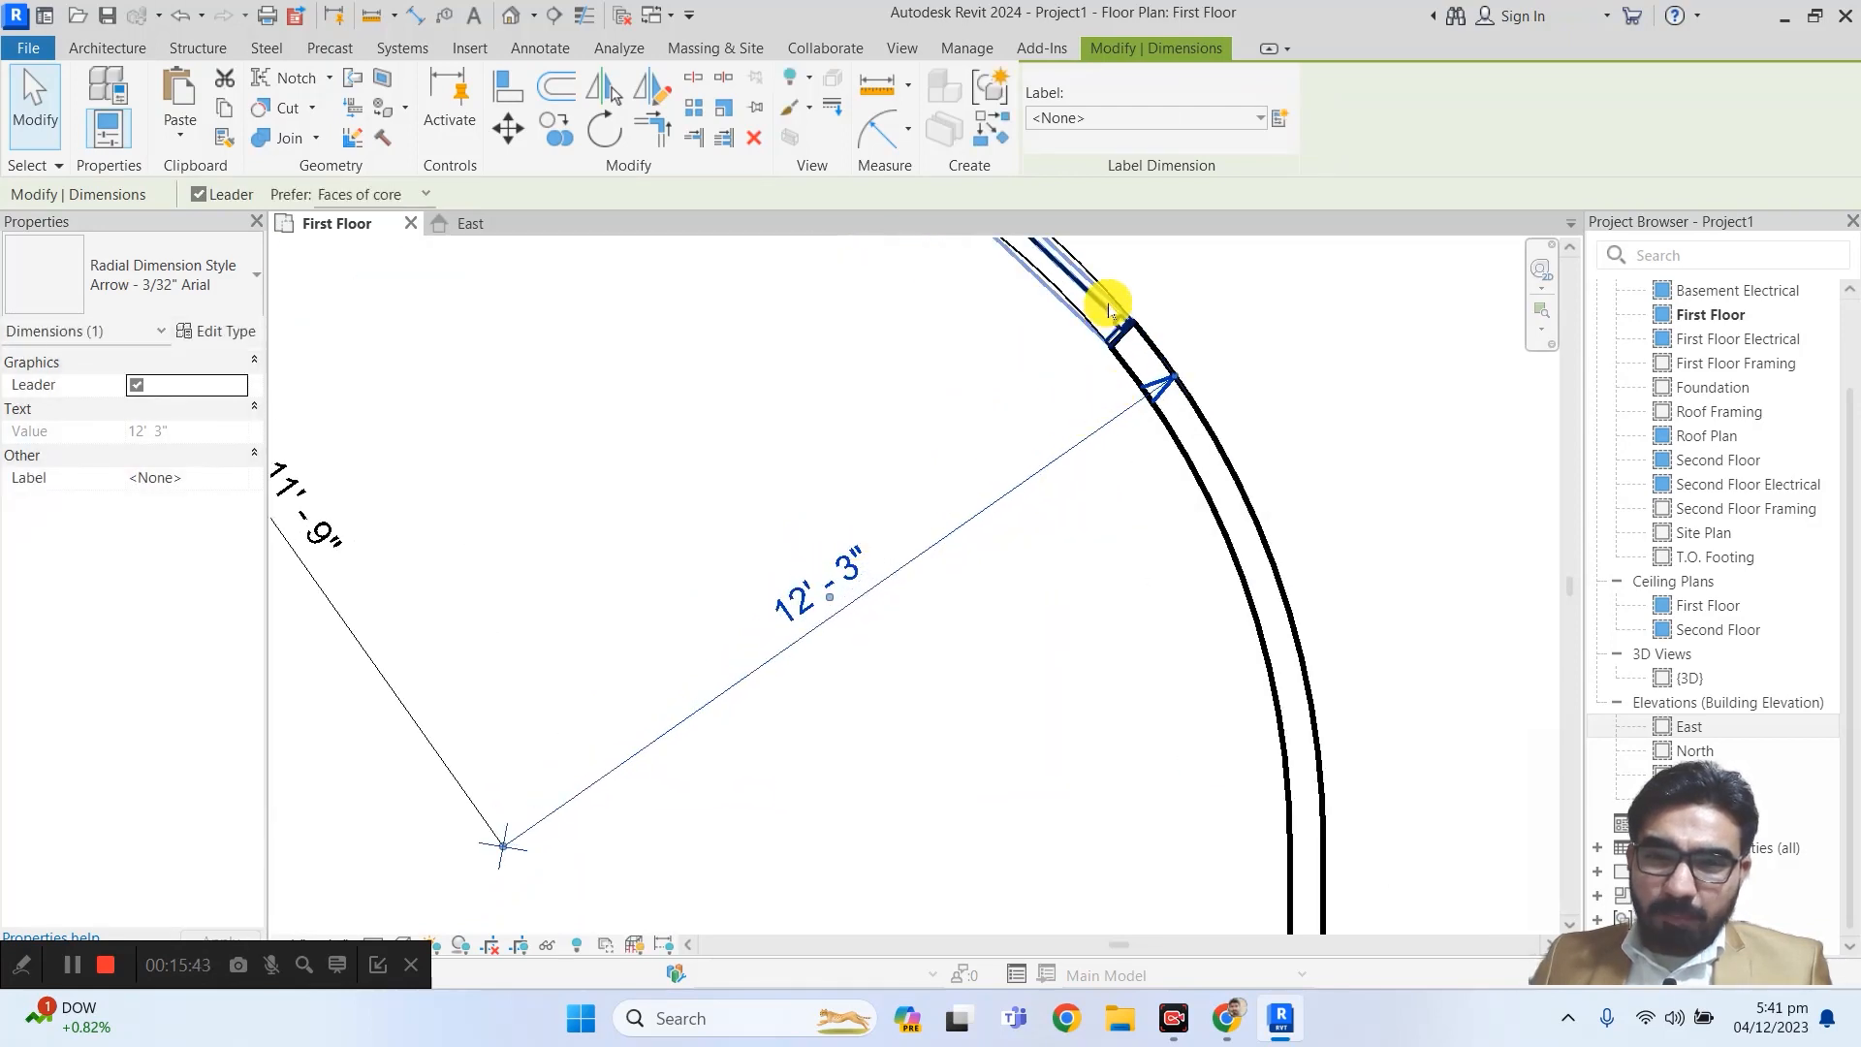
- Delete both Radial dimensions from the arched building's curved wall
scroll(818, 544, down, 3)
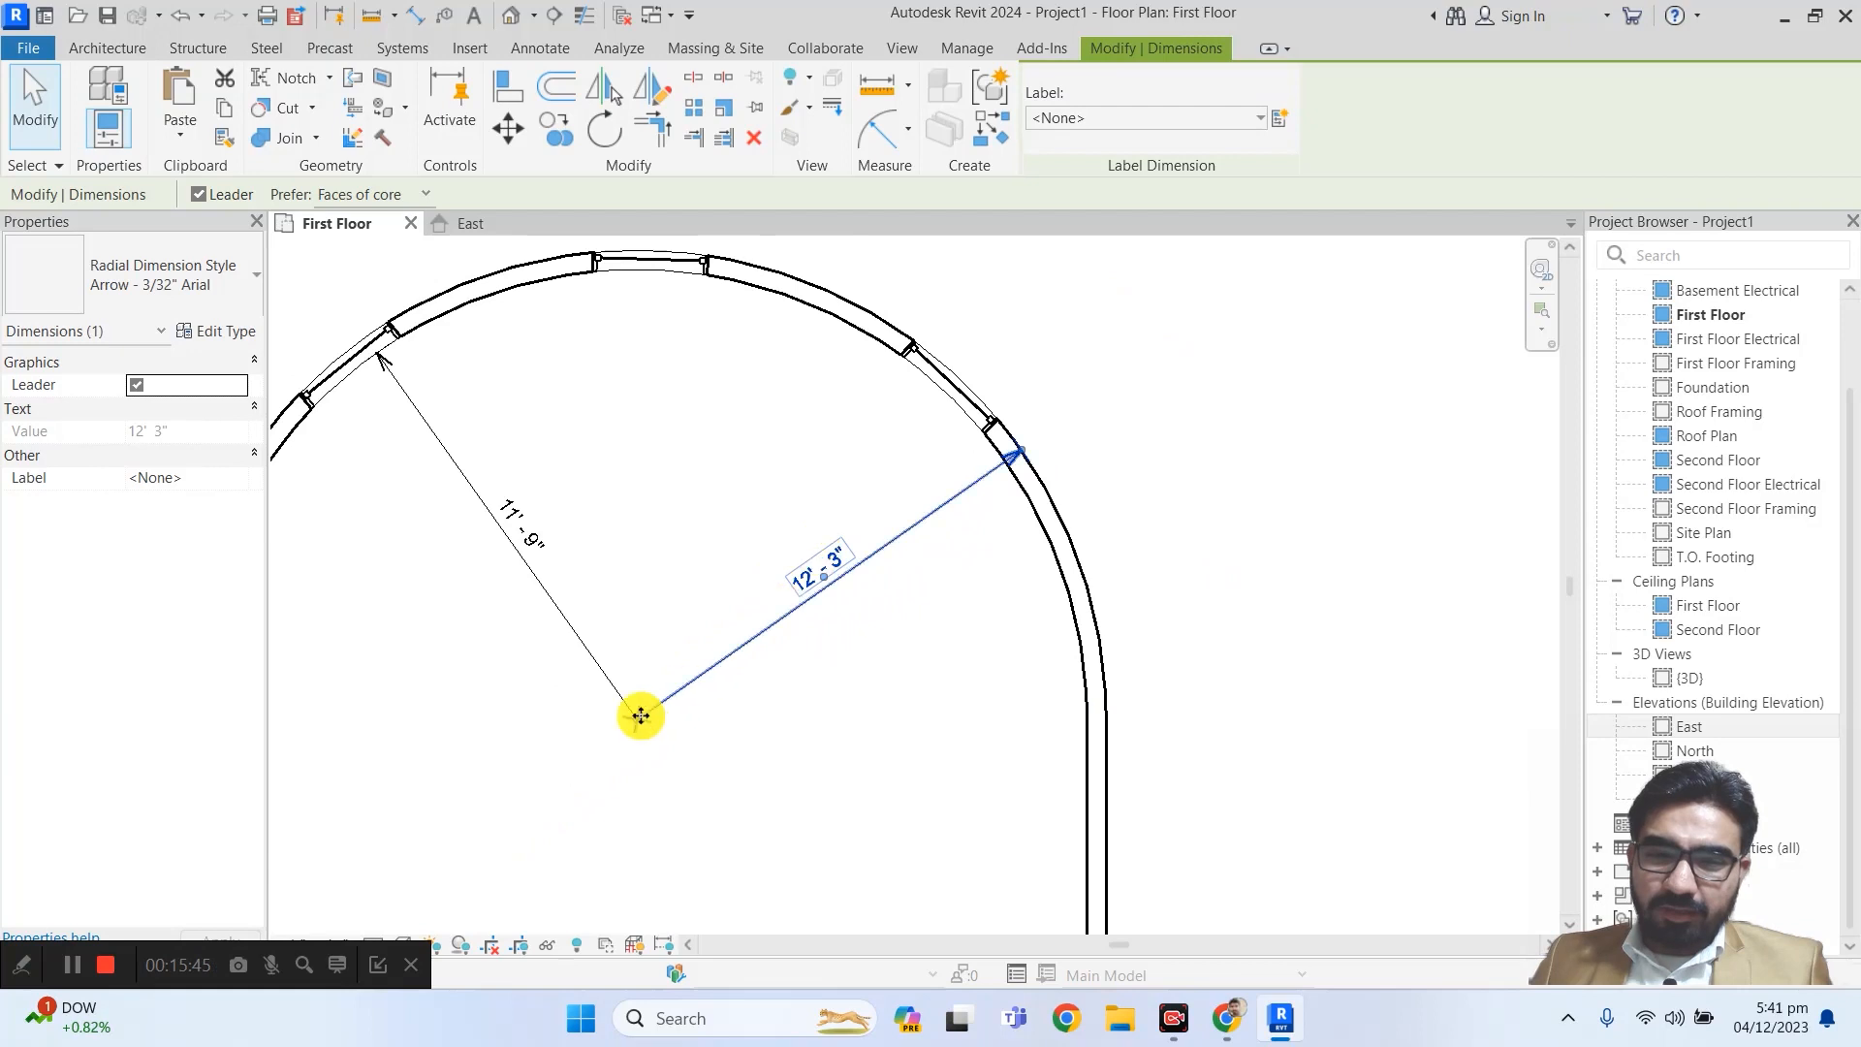
drag(804, 690, 457, 550)
key(Delete)
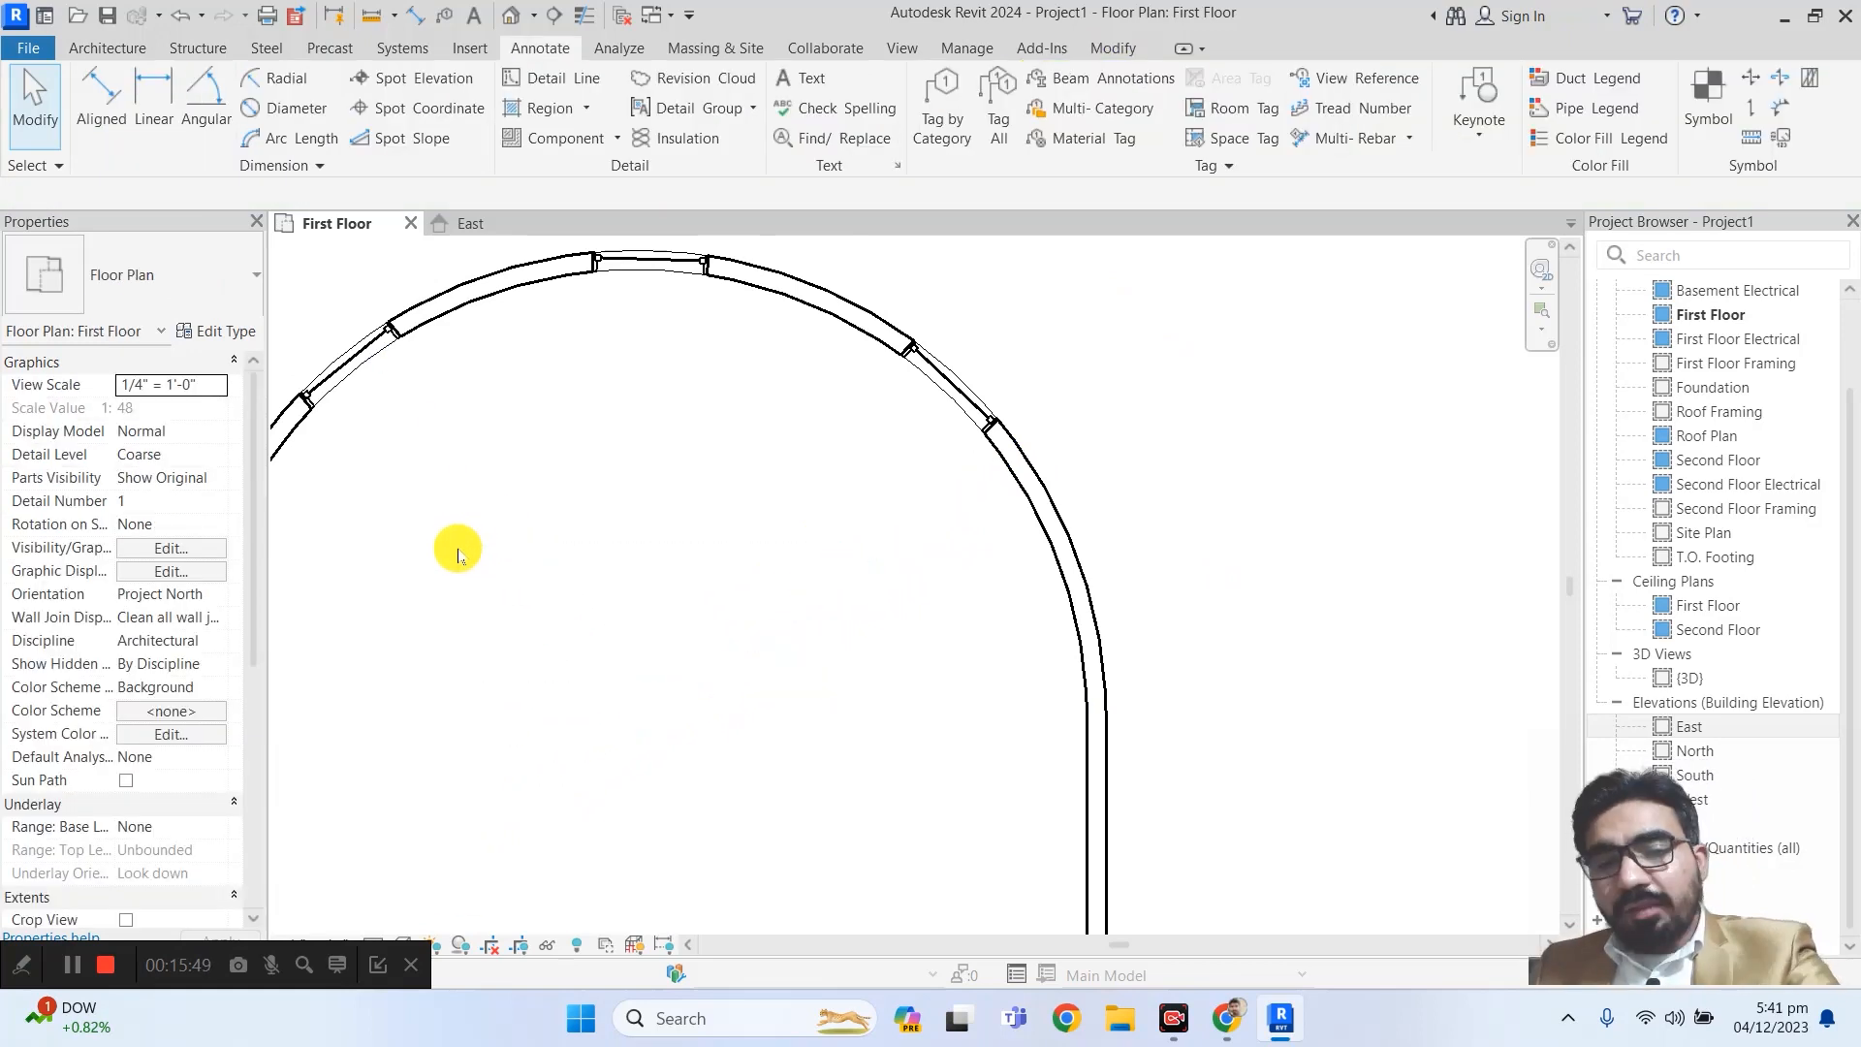
- Place a Radial dimension on the circular wall's inner face, with Wall faces as the preferred reference
scroll(460, 549, down, 5)
middle_drag(825, 444, 625, 620)
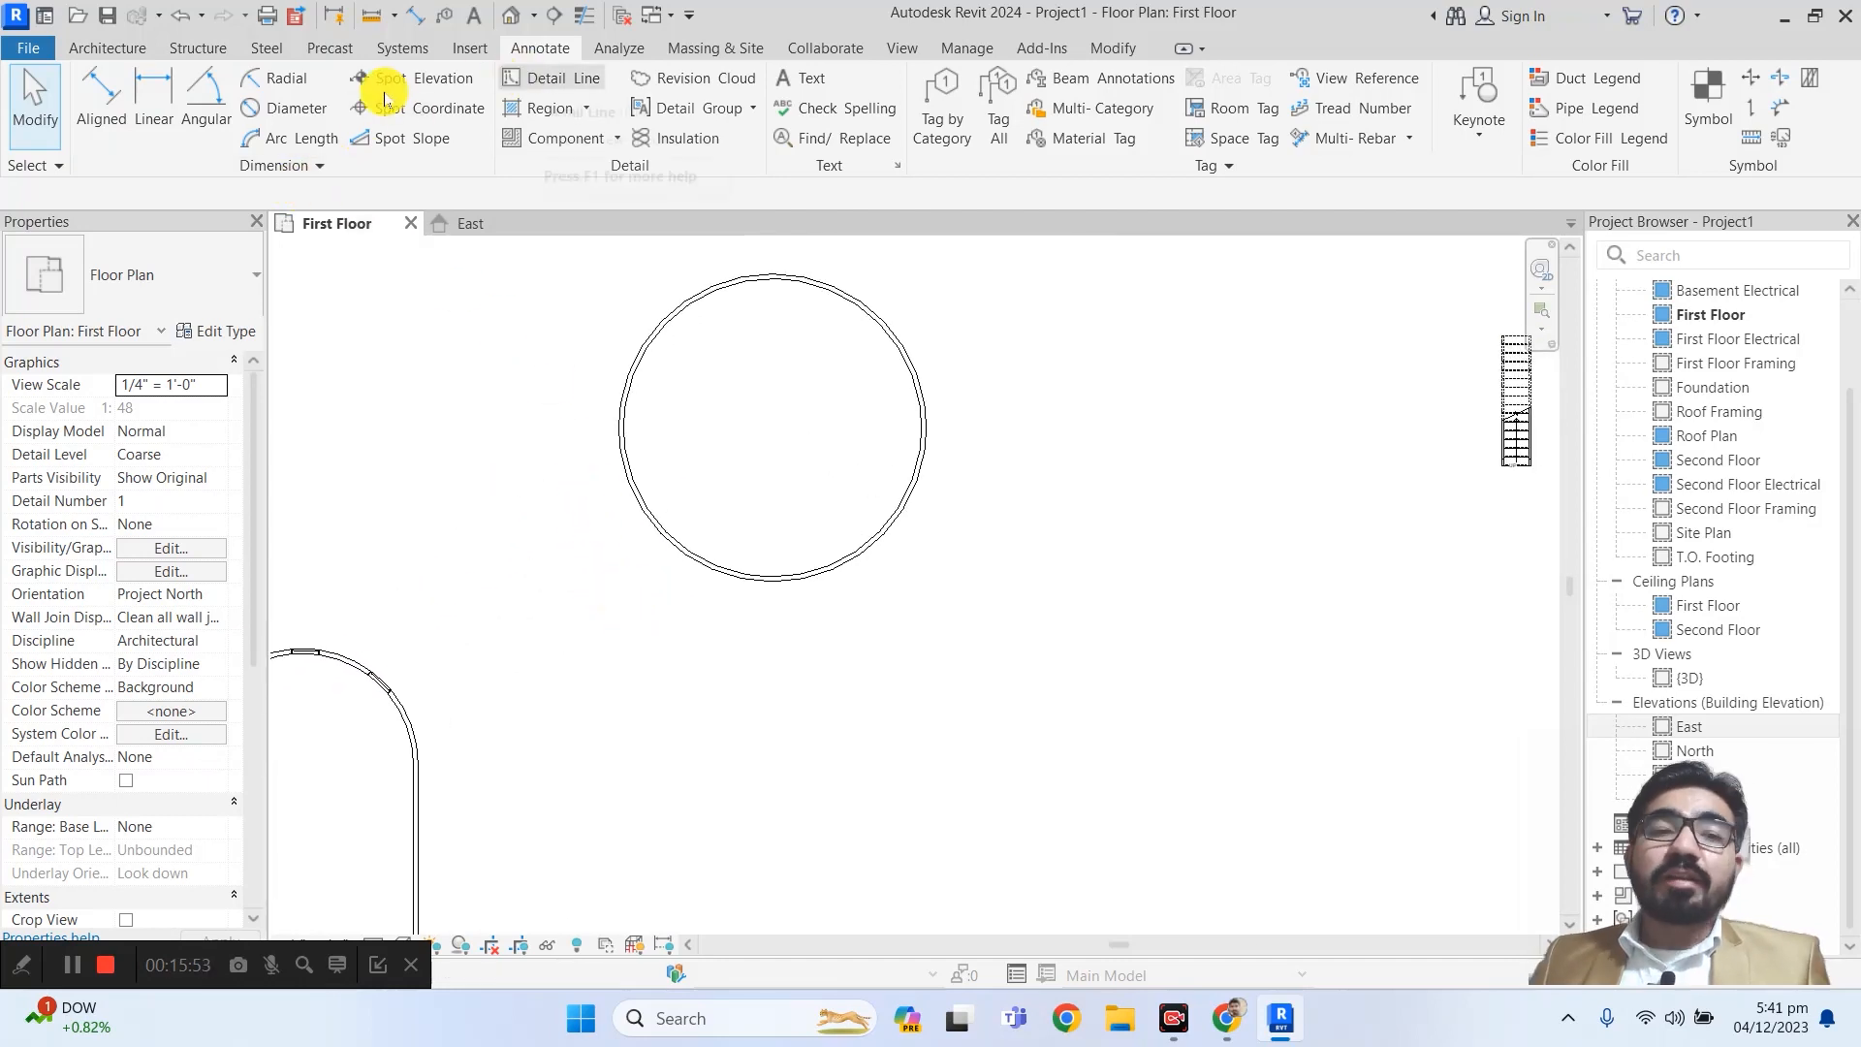
click(254, 80)
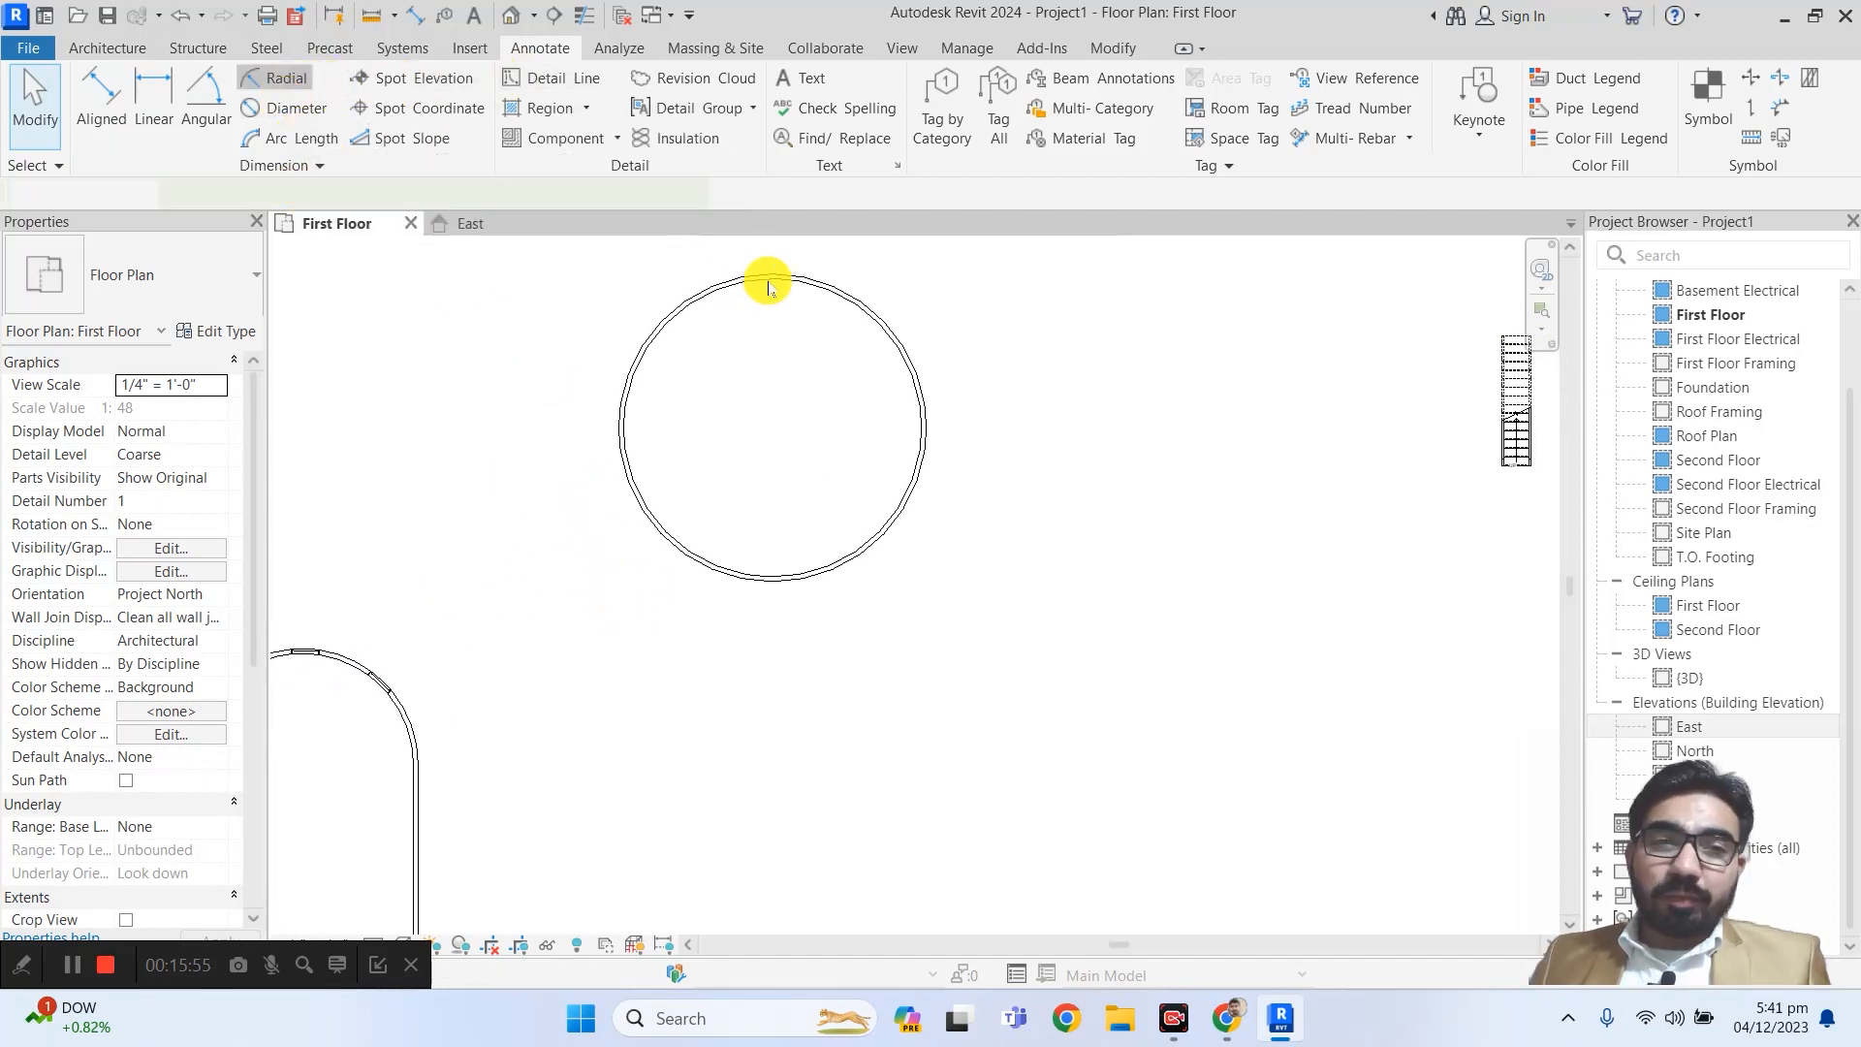
click(264, 197)
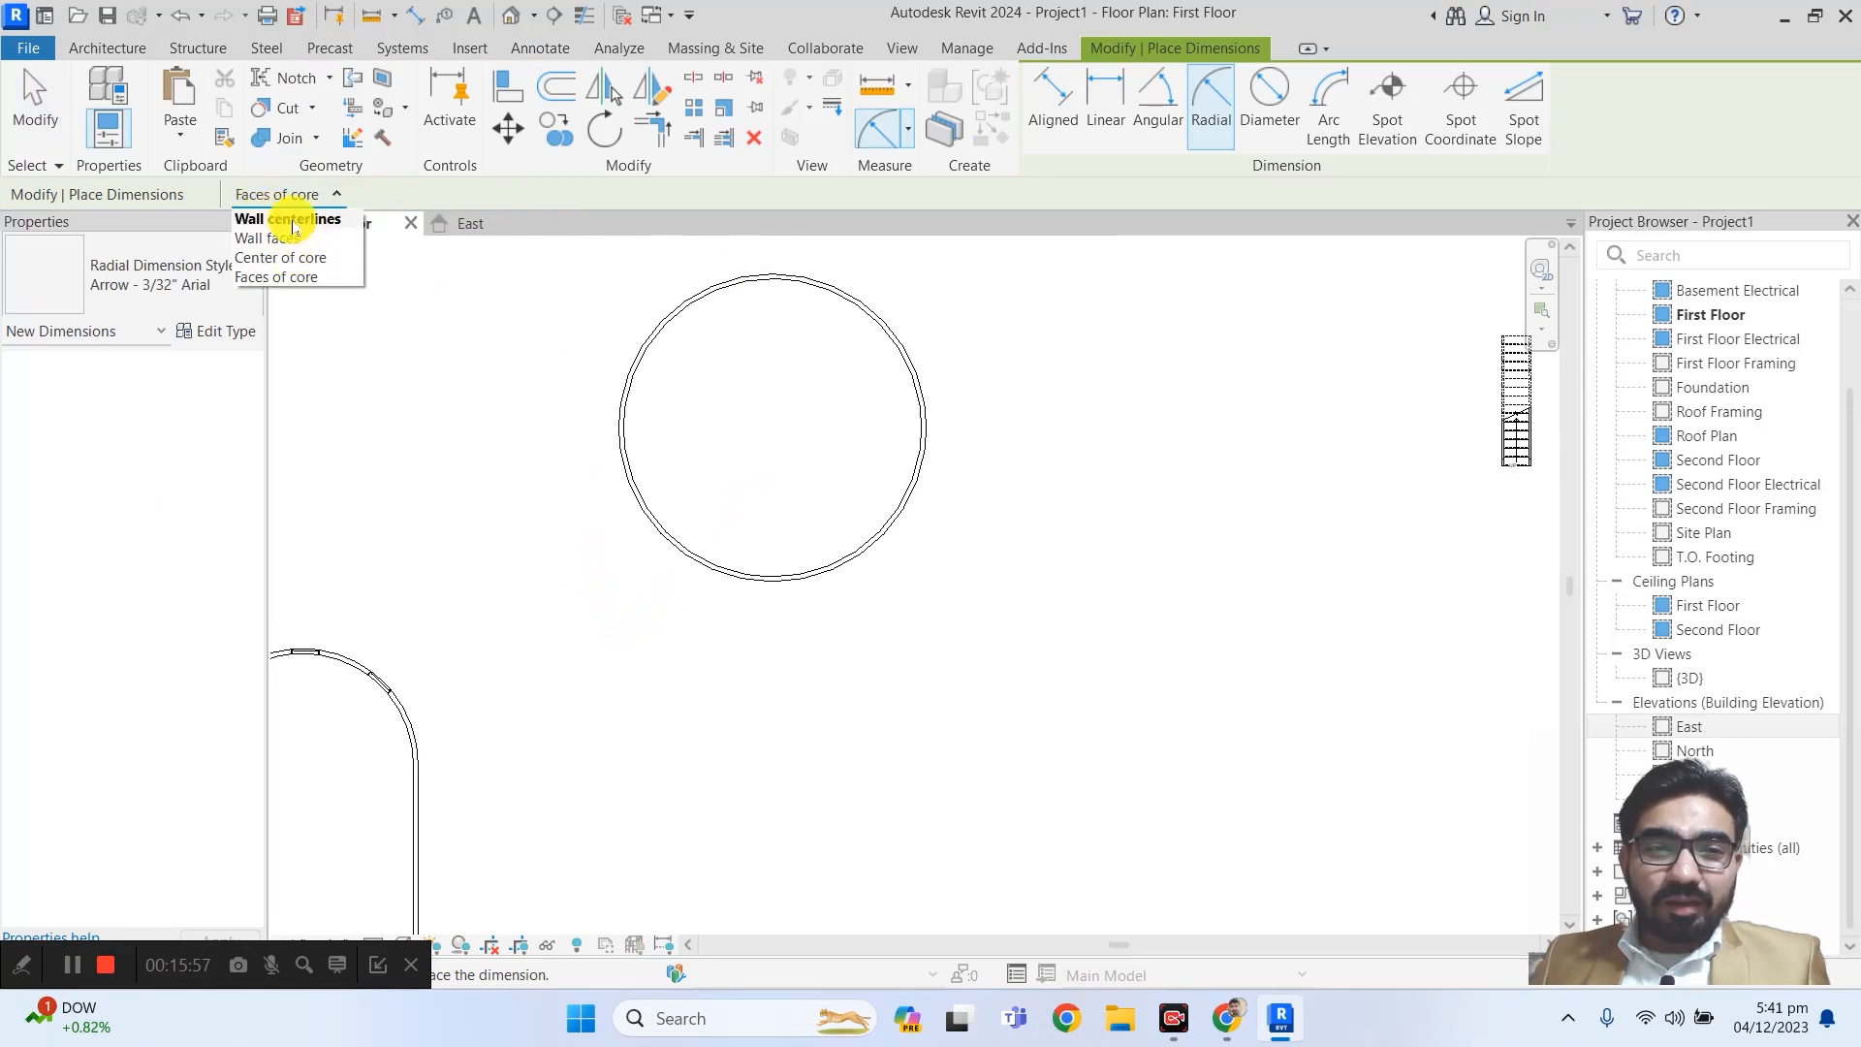
scroll(824, 312, up, 3)
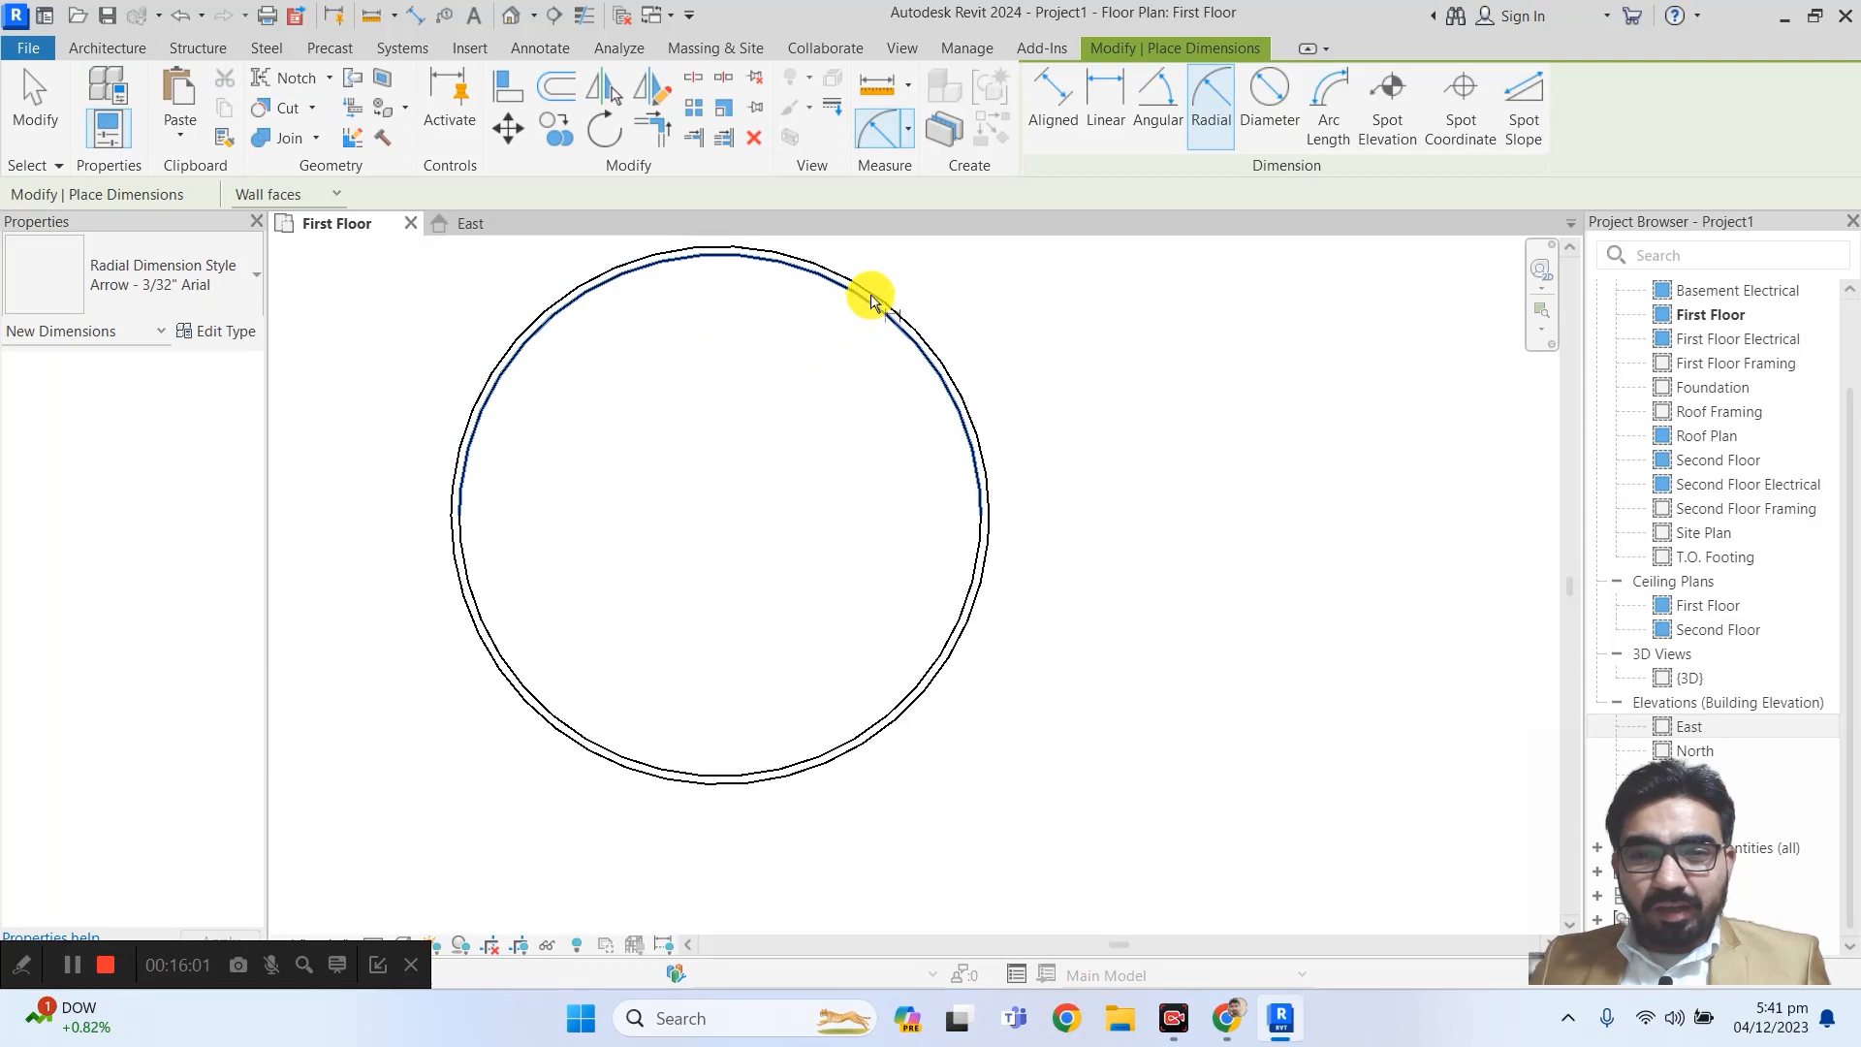
click(869, 299)
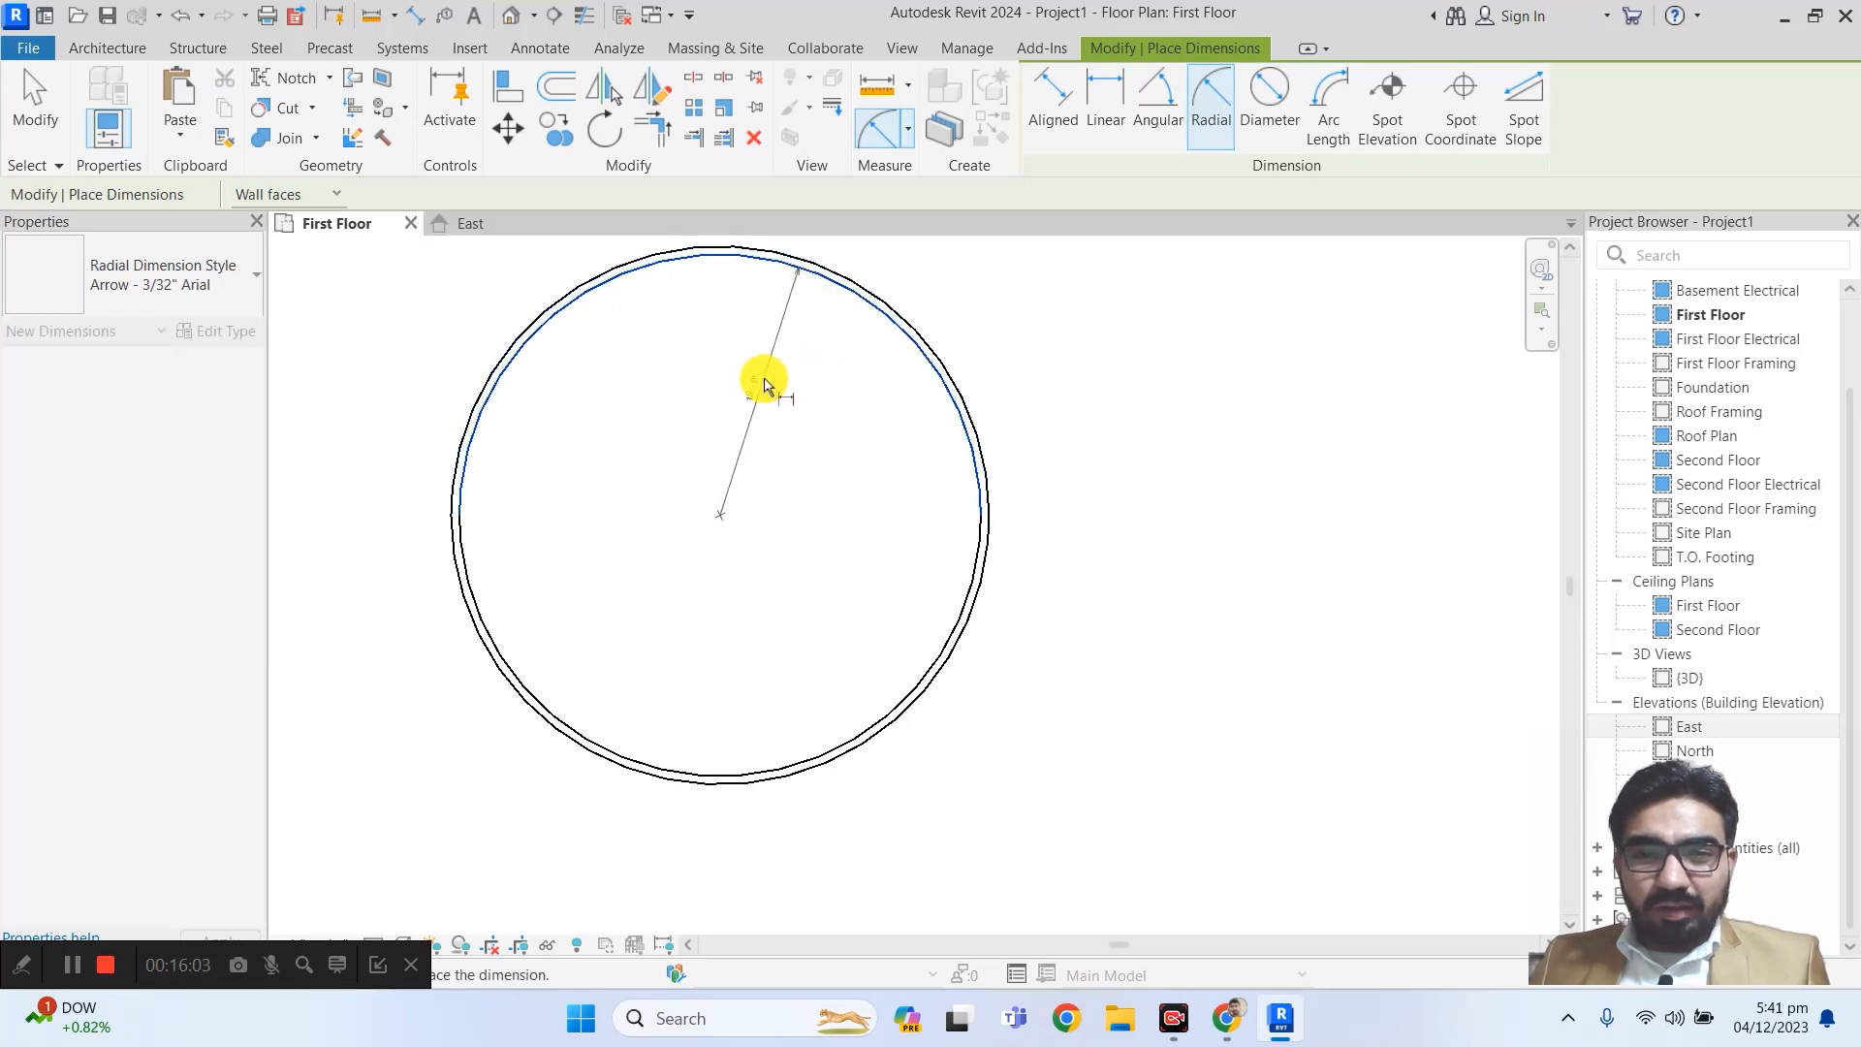
click(765, 385)
- Place a second Radial dimension on the circular wall's outer face, running from the center toward its right side
click(939, 366)
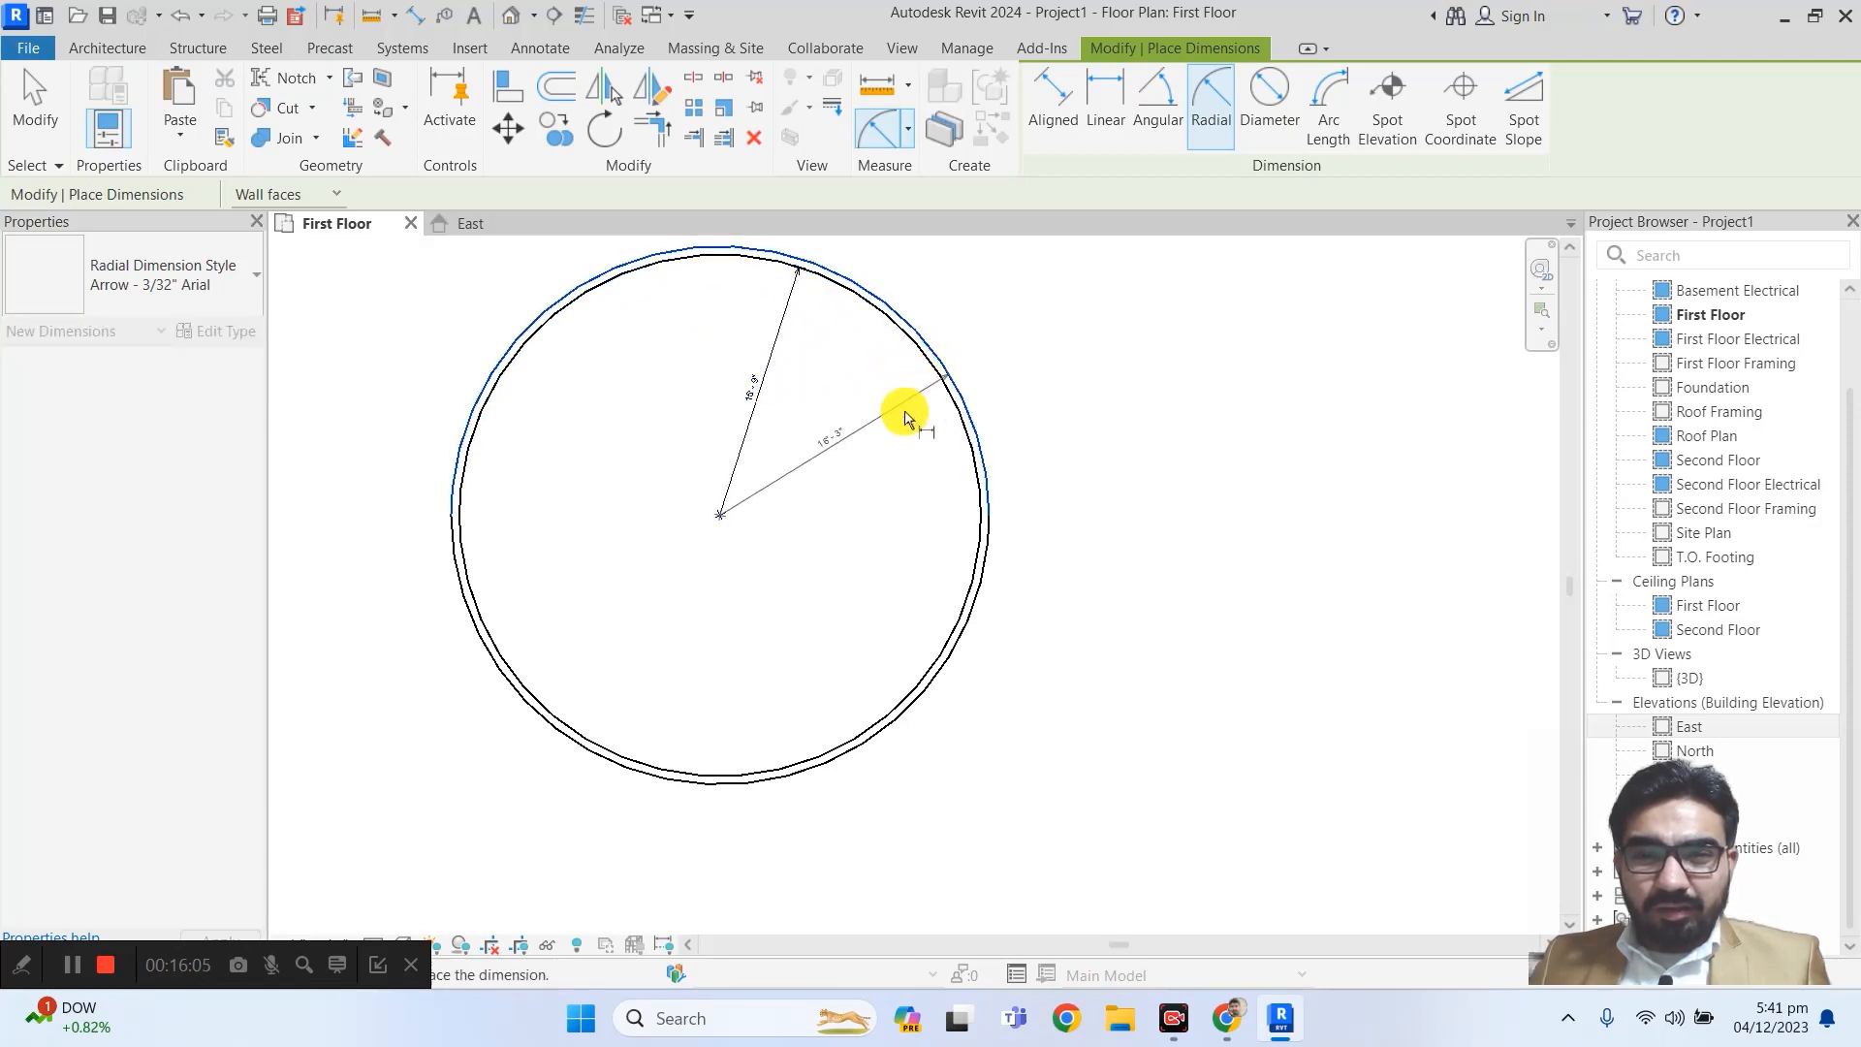
click(885, 484)
scroll(843, 499, up, 3)
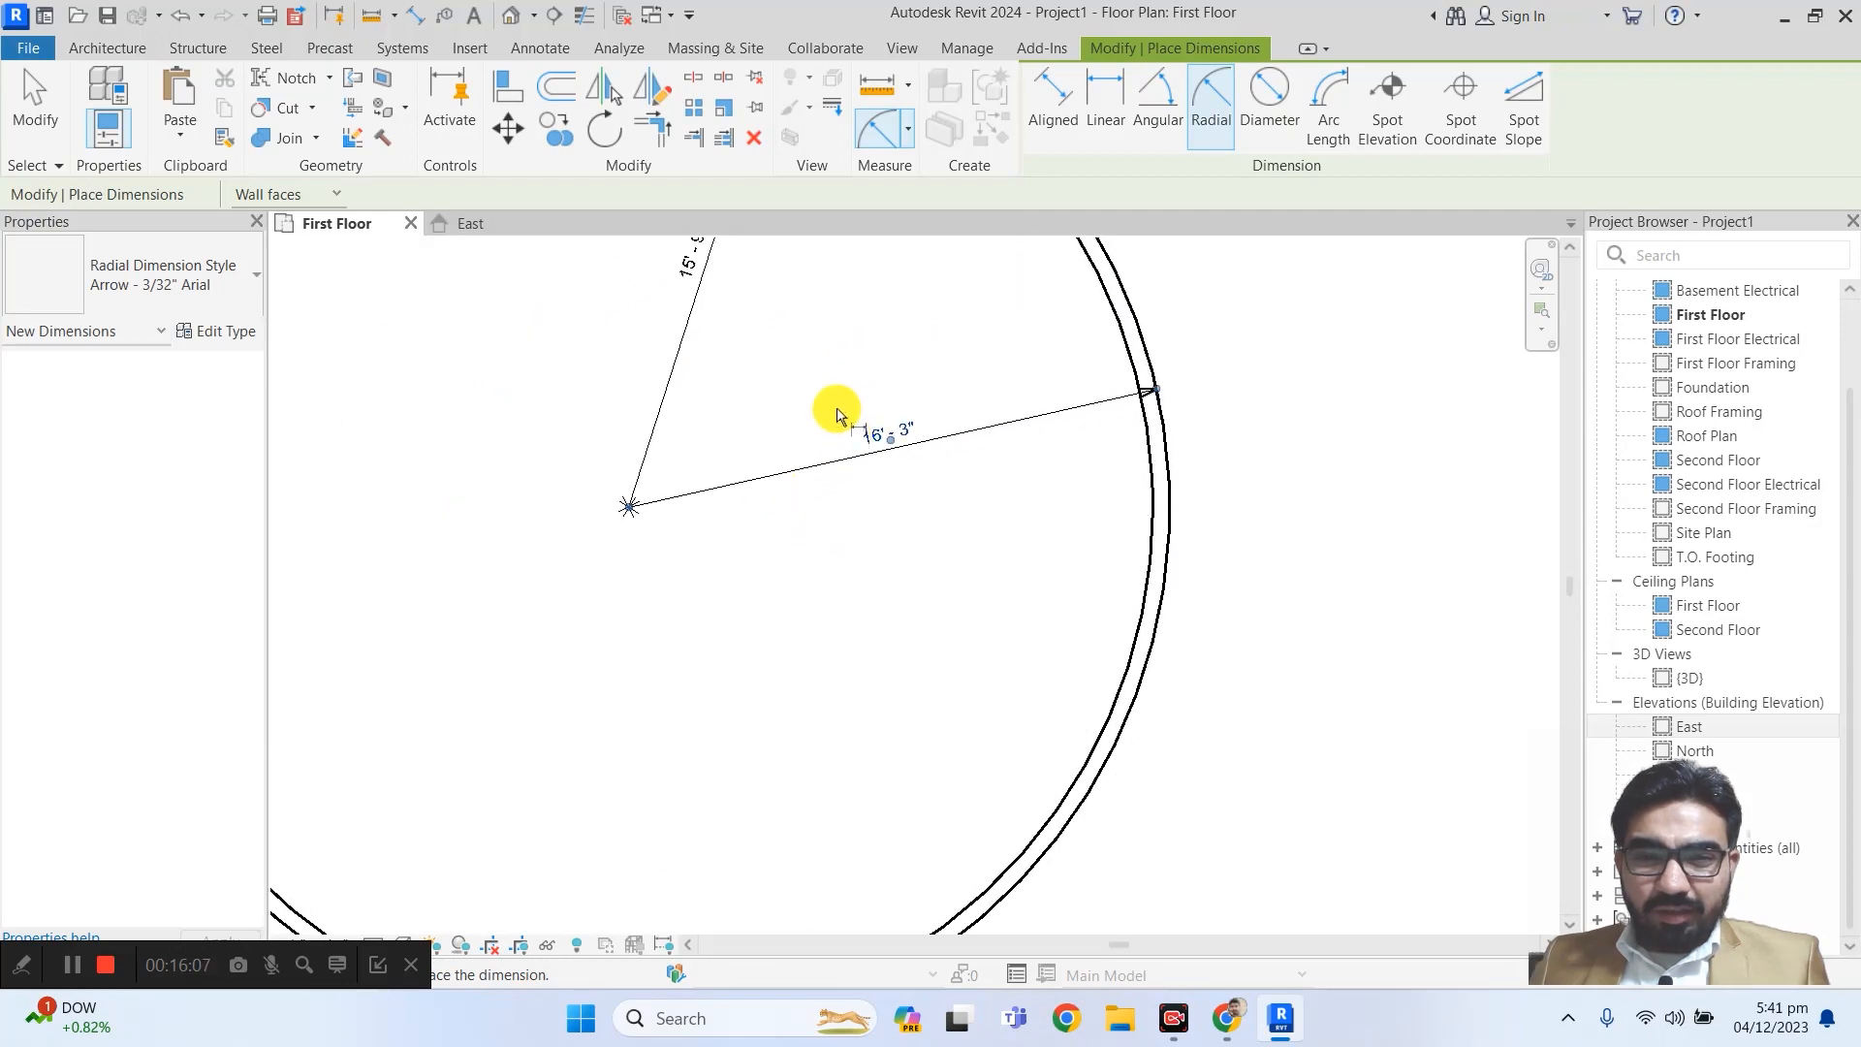
middle_drag(838, 415, 810, 507)
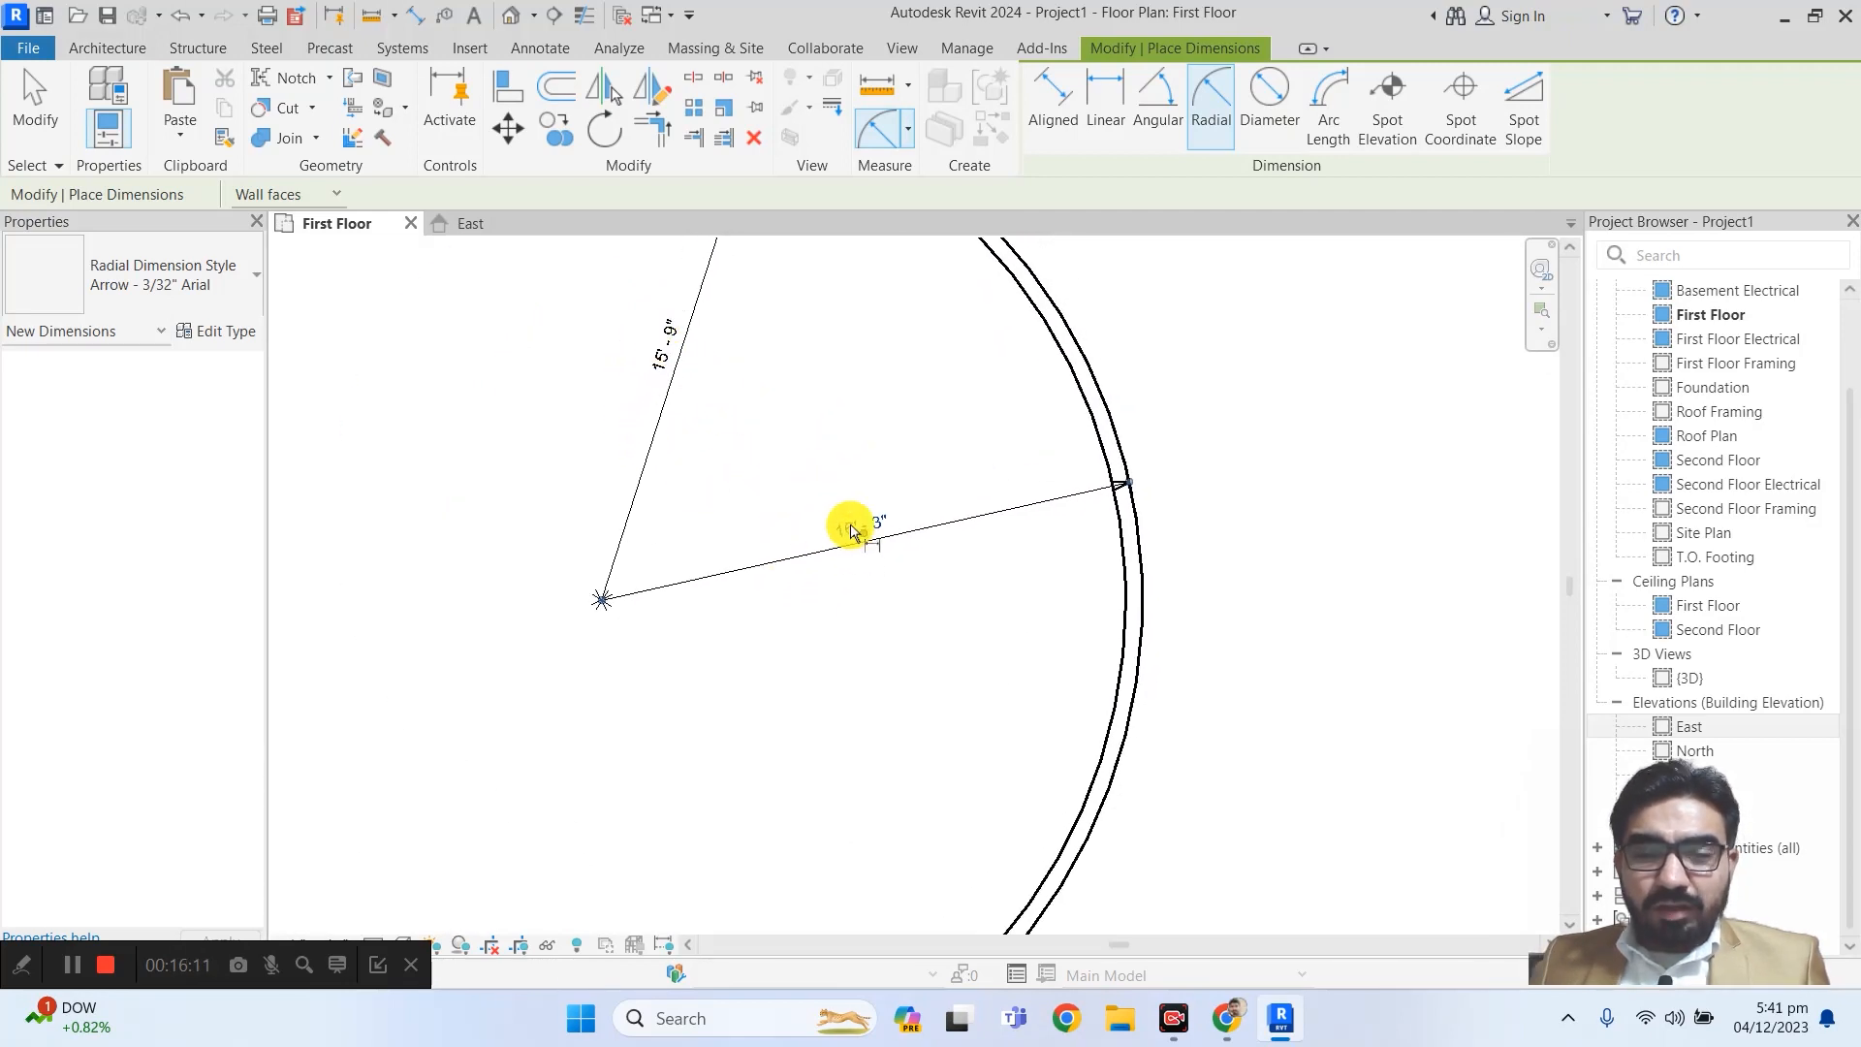
scroll(850, 531, down, 5)
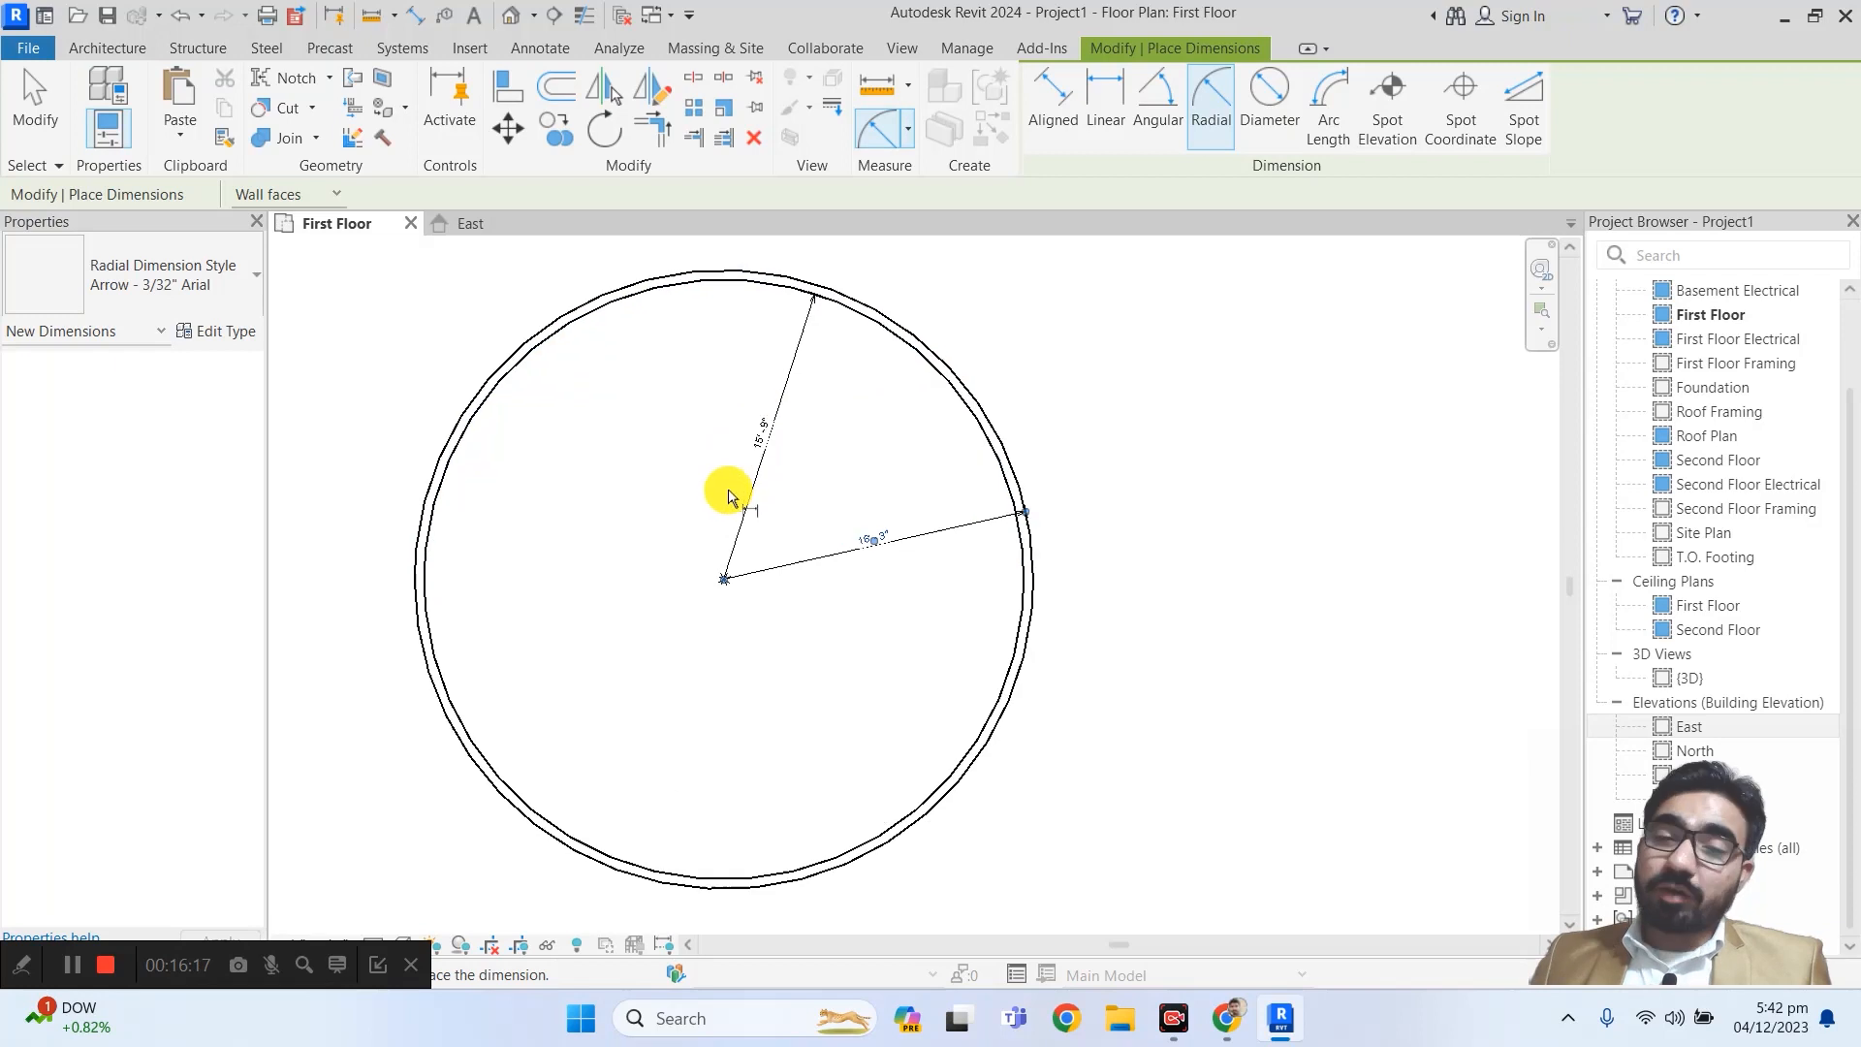
scroll(713, 488, up, 2)
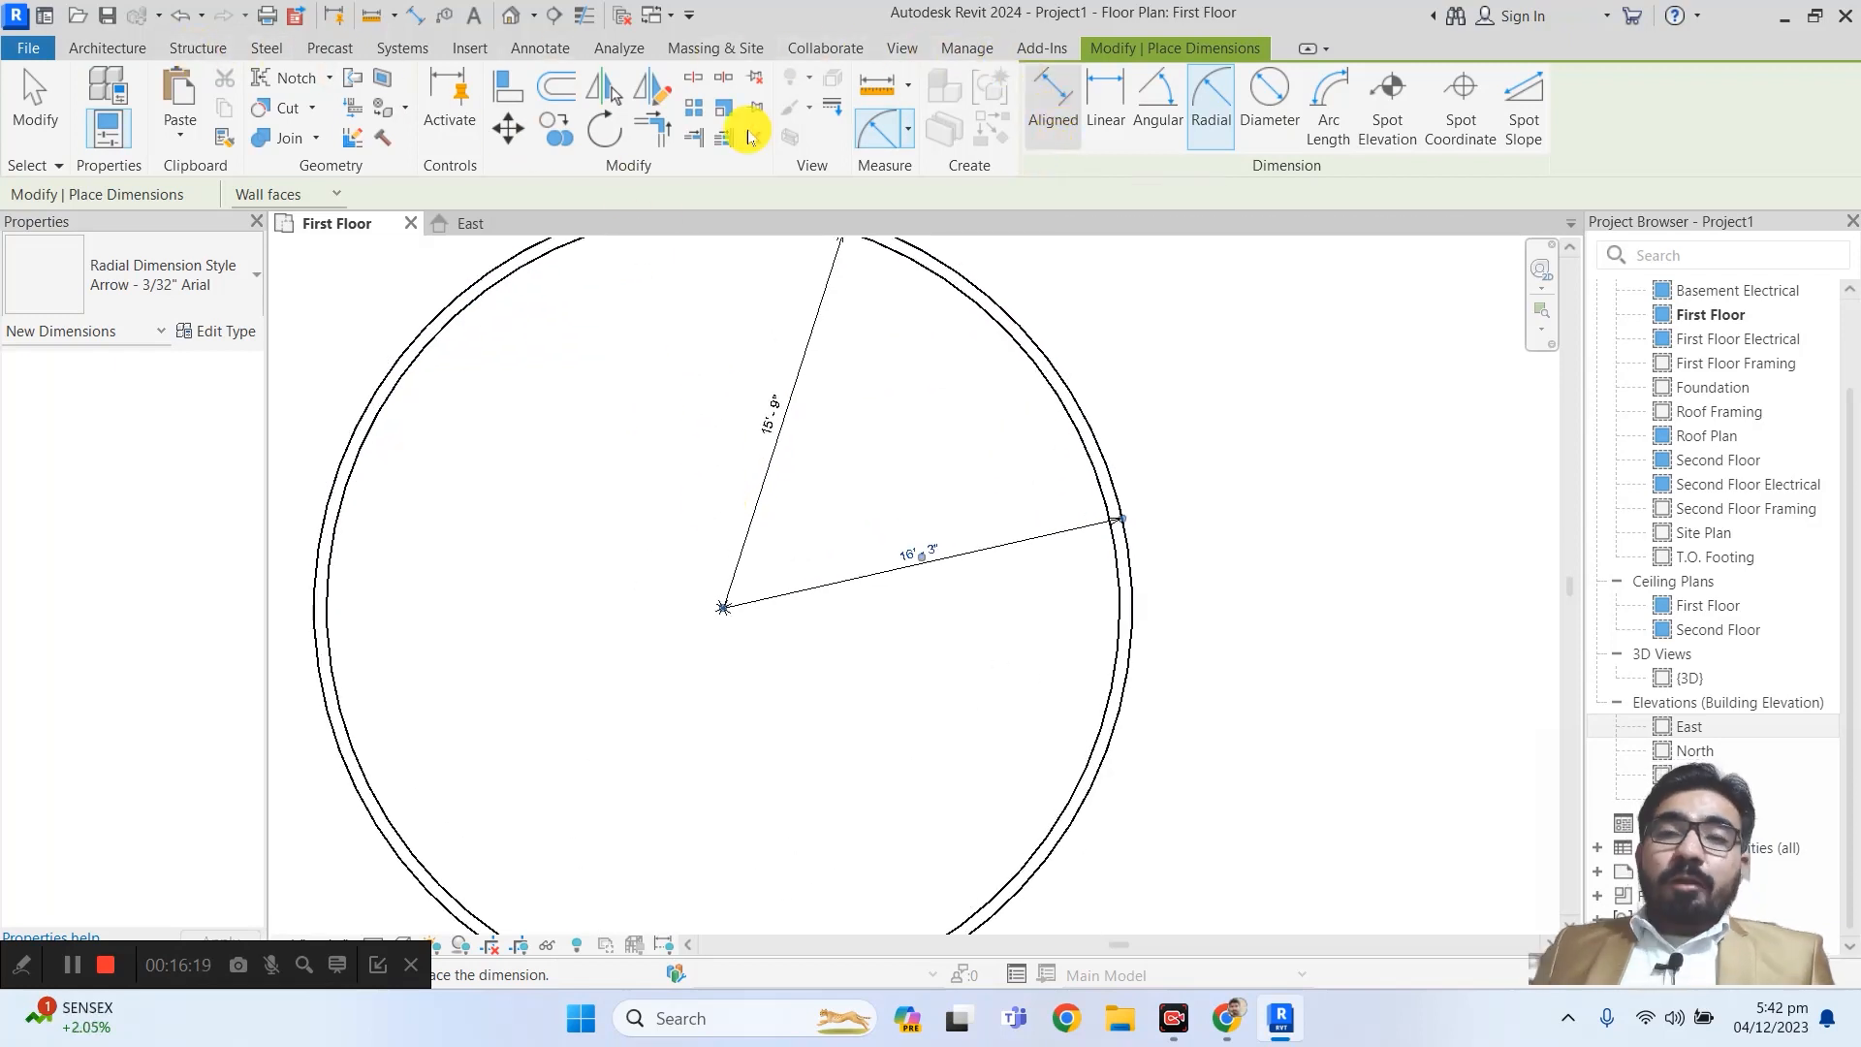
- Place a Diameter dimension across the circular wall's inner face, with Wall faces as the preferred reference
click(235, 197)
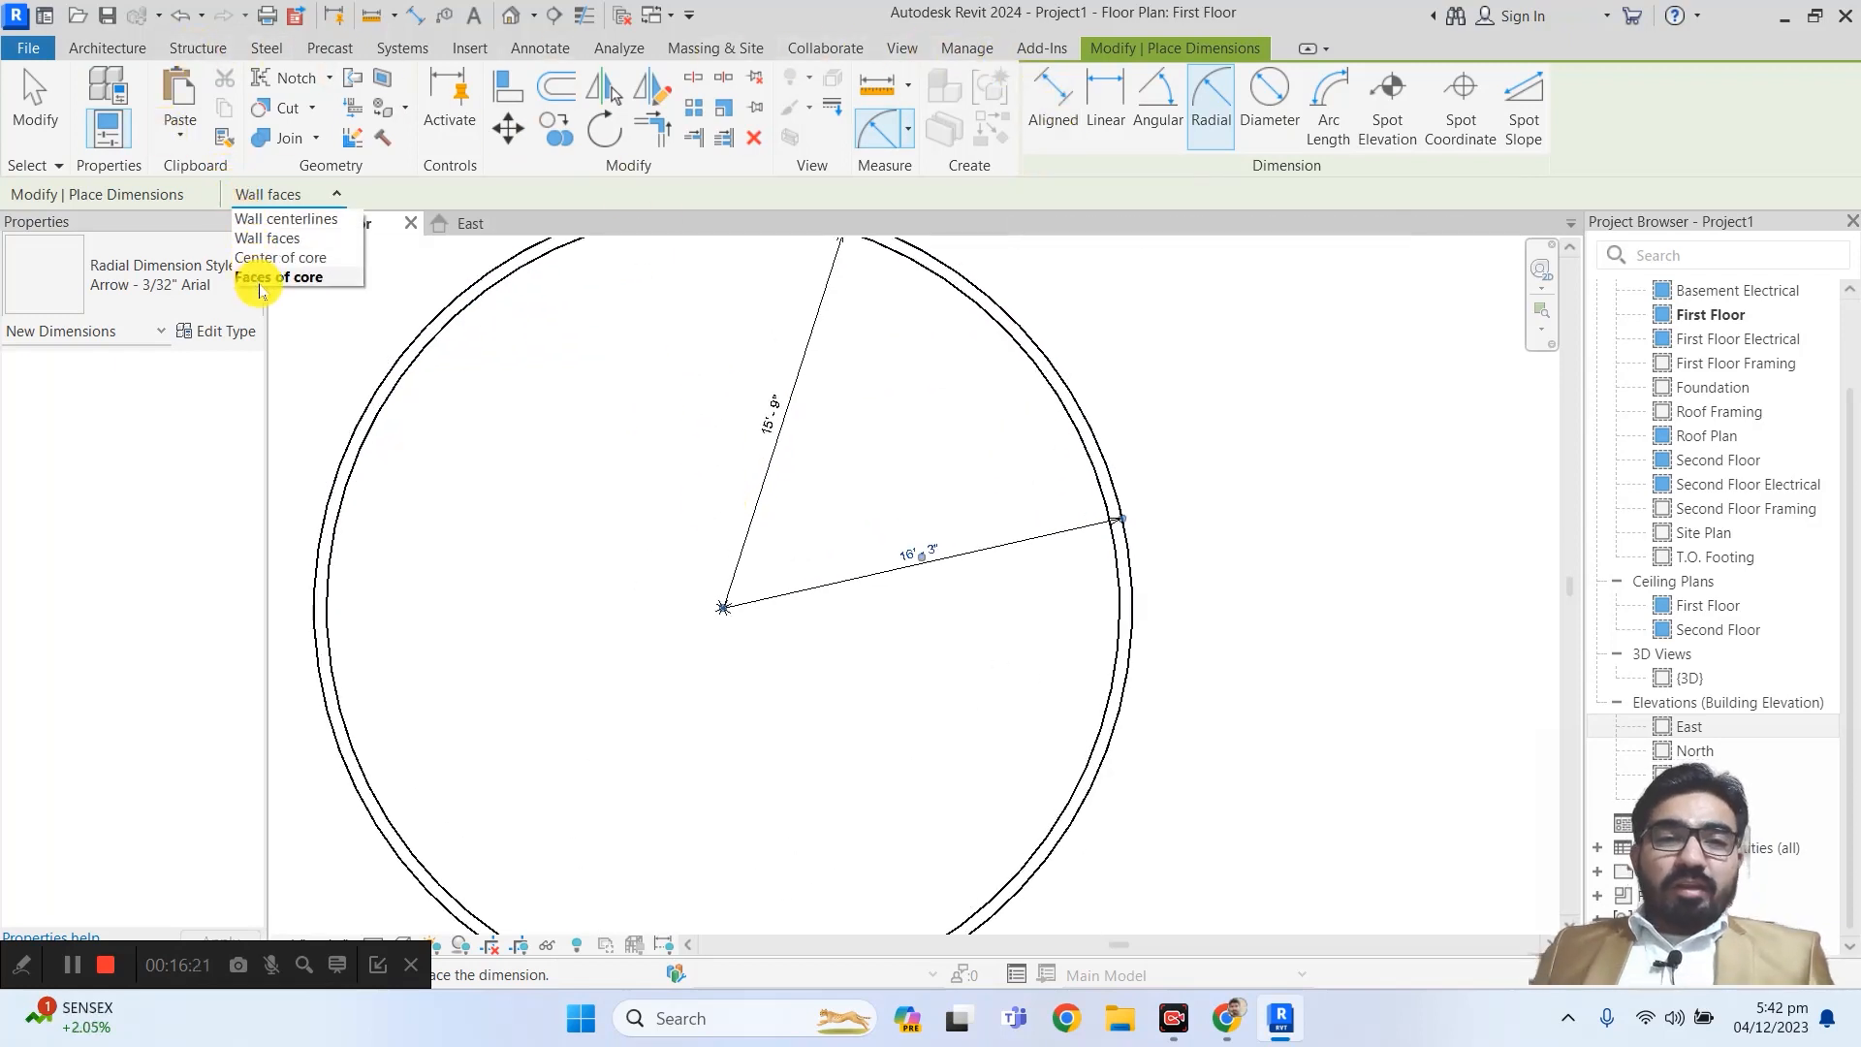
click(1294, 130)
click(1273, 97)
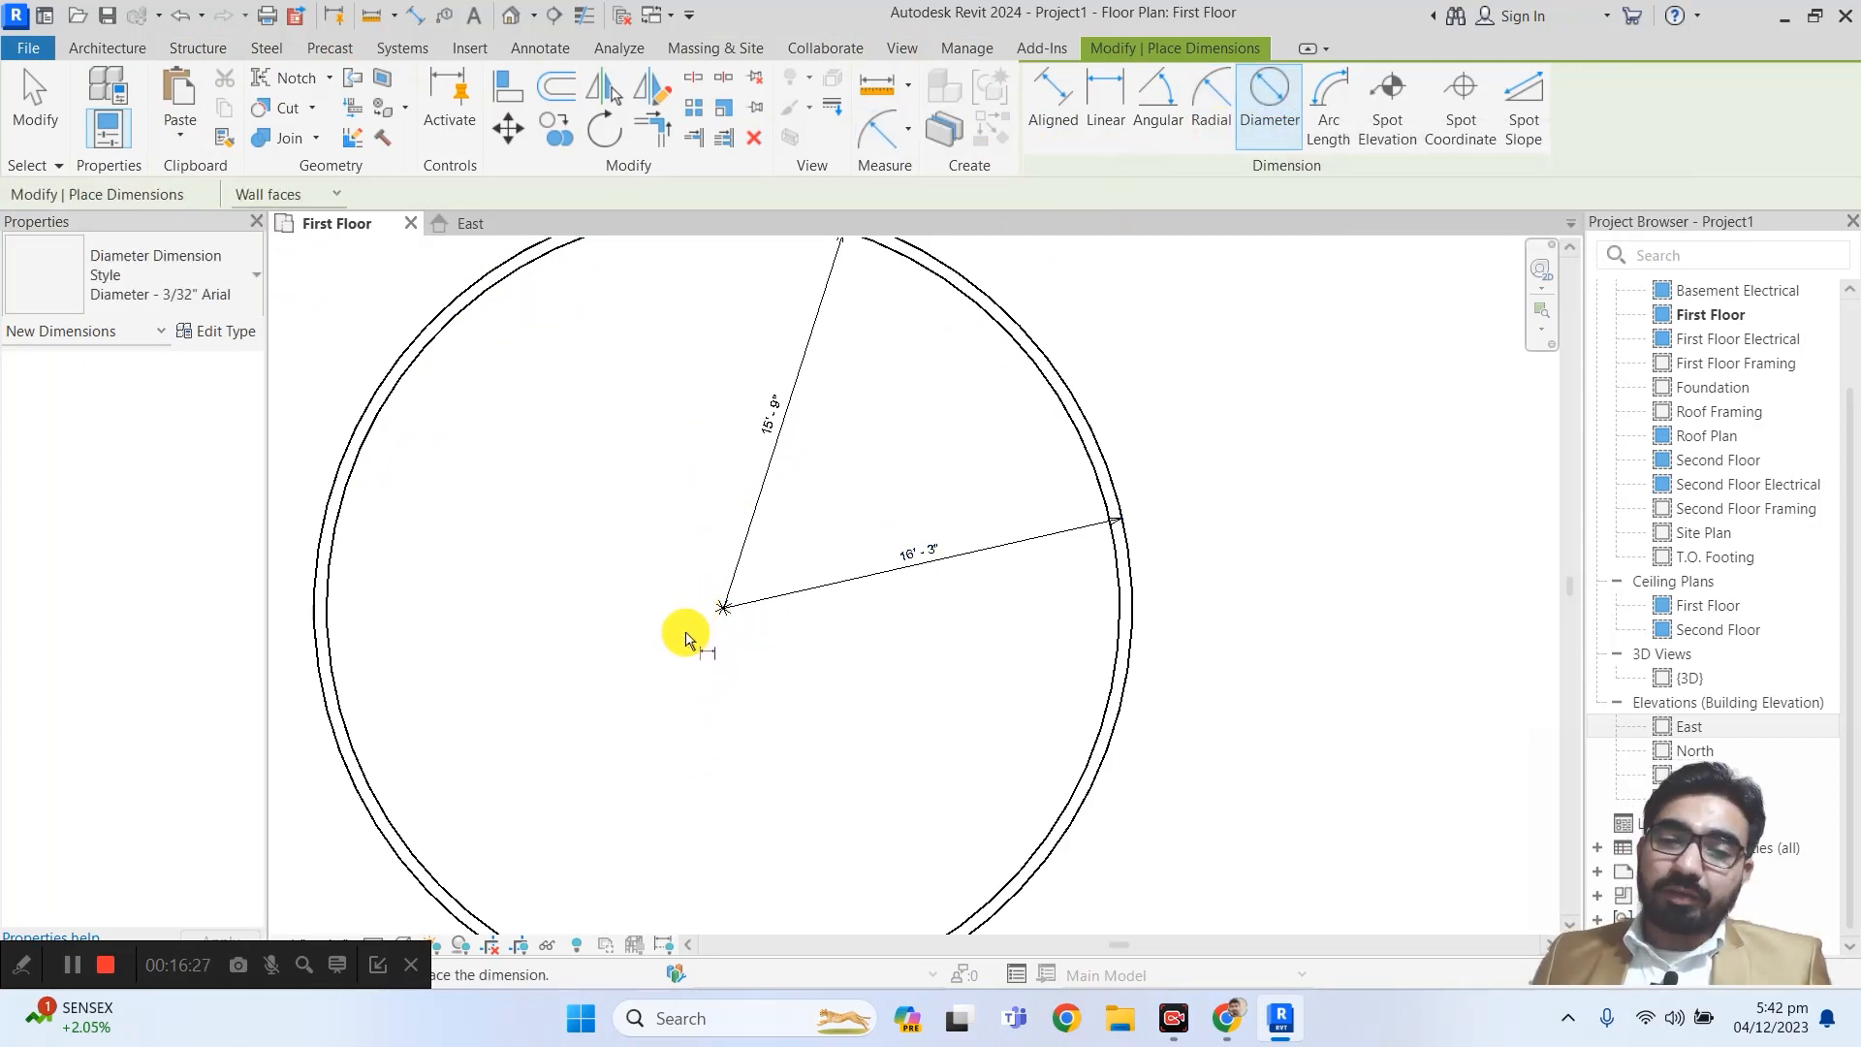
click(263, 194)
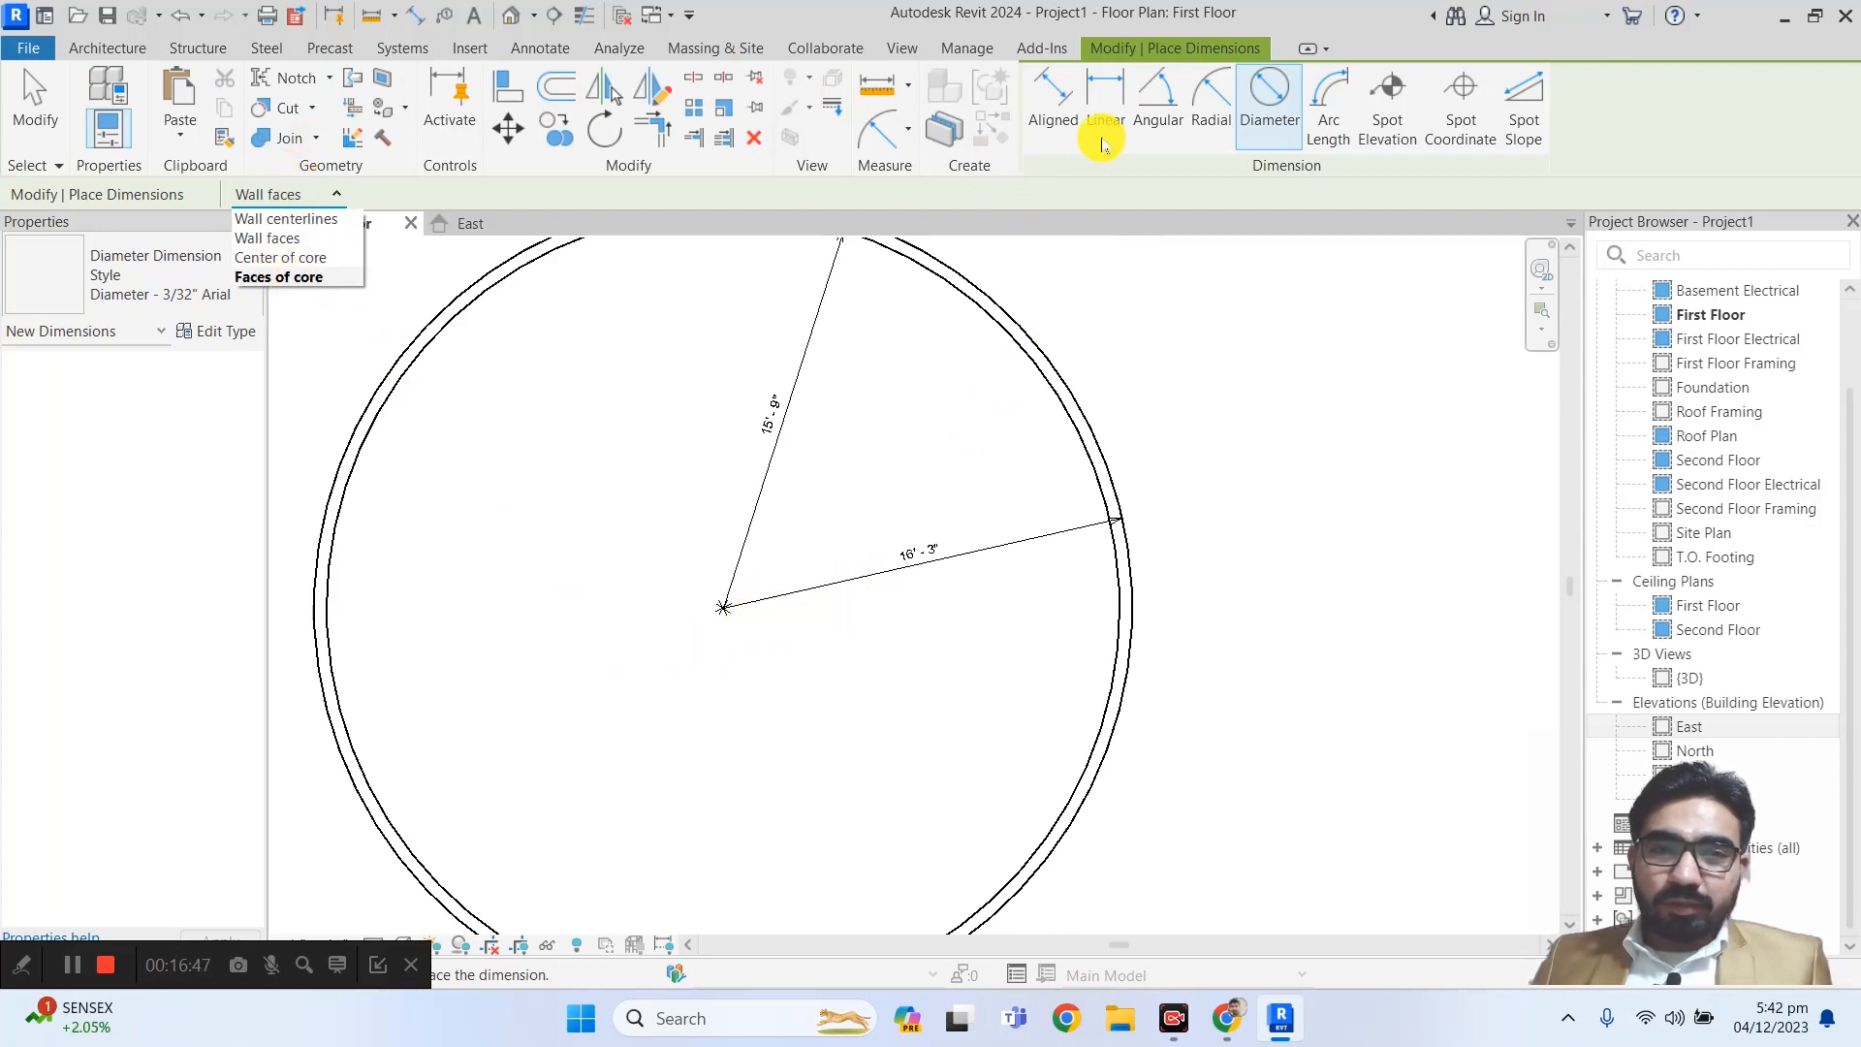
click(286, 219)
scroll(647, 485, down, 2)
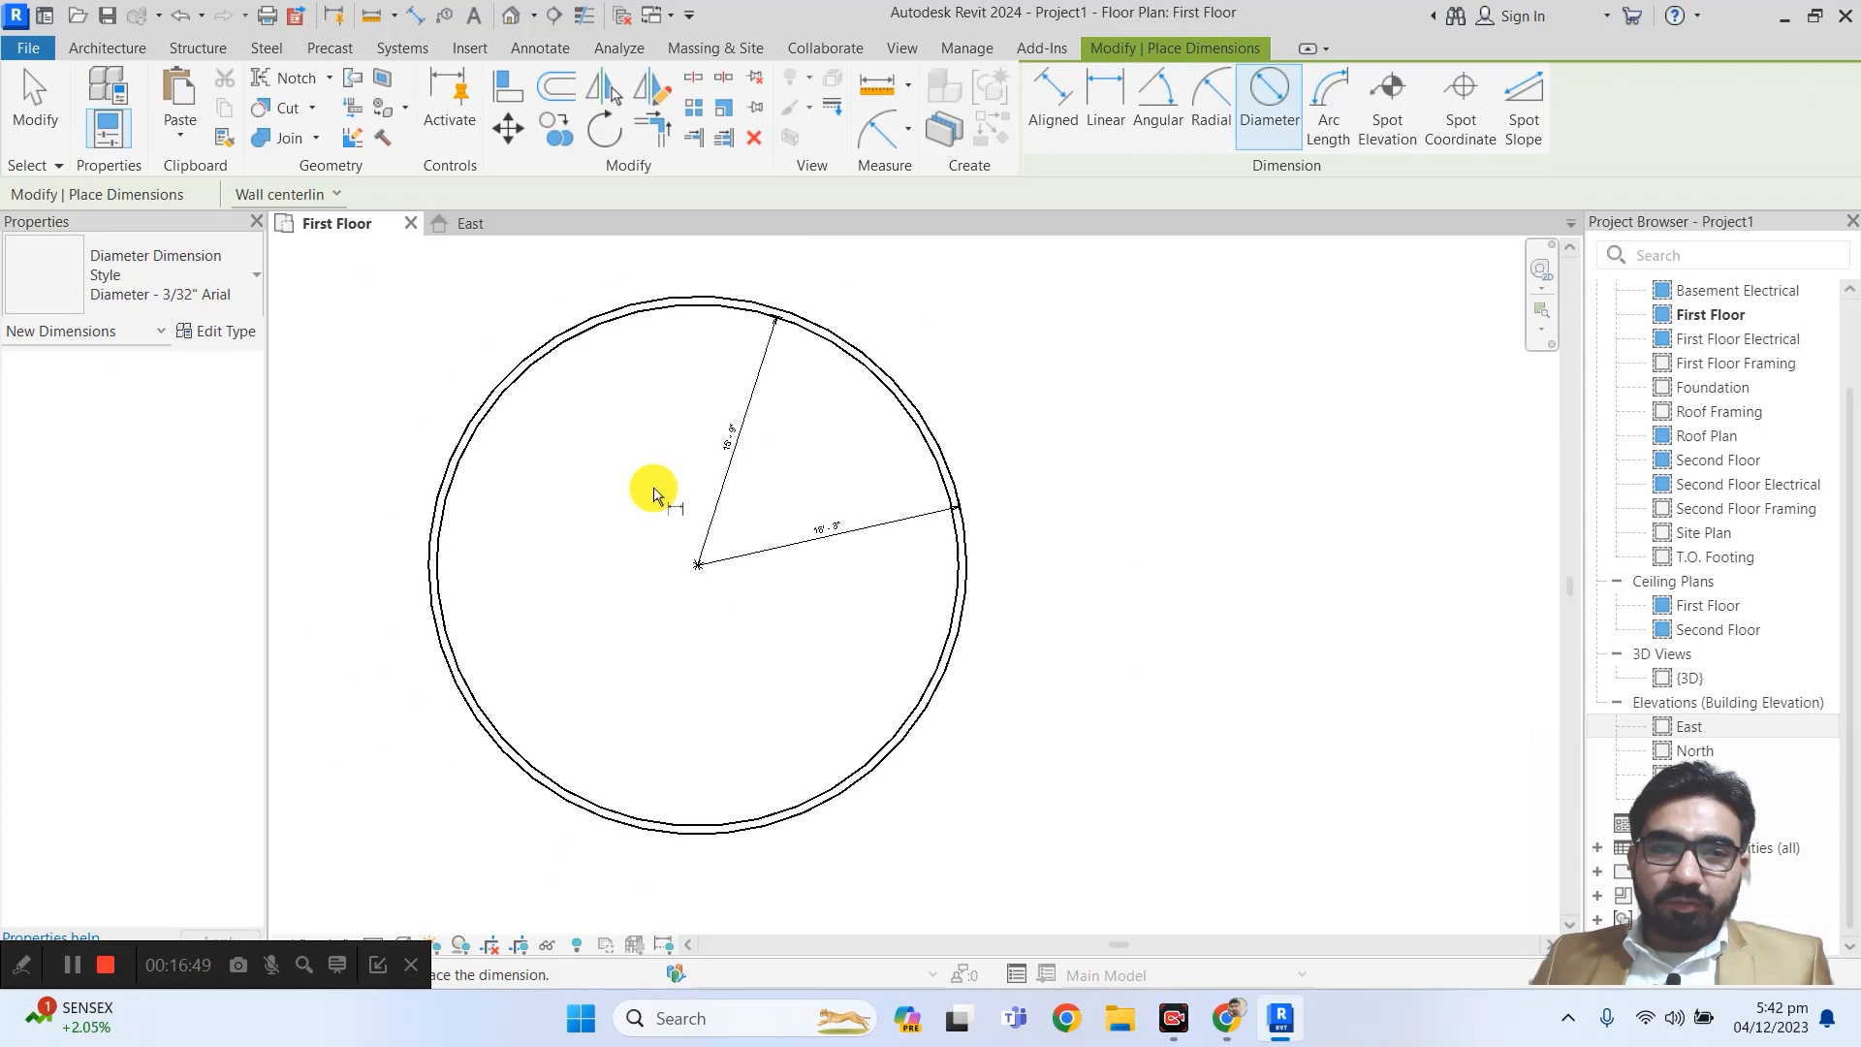
middle_drag(667, 582, 800, 581)
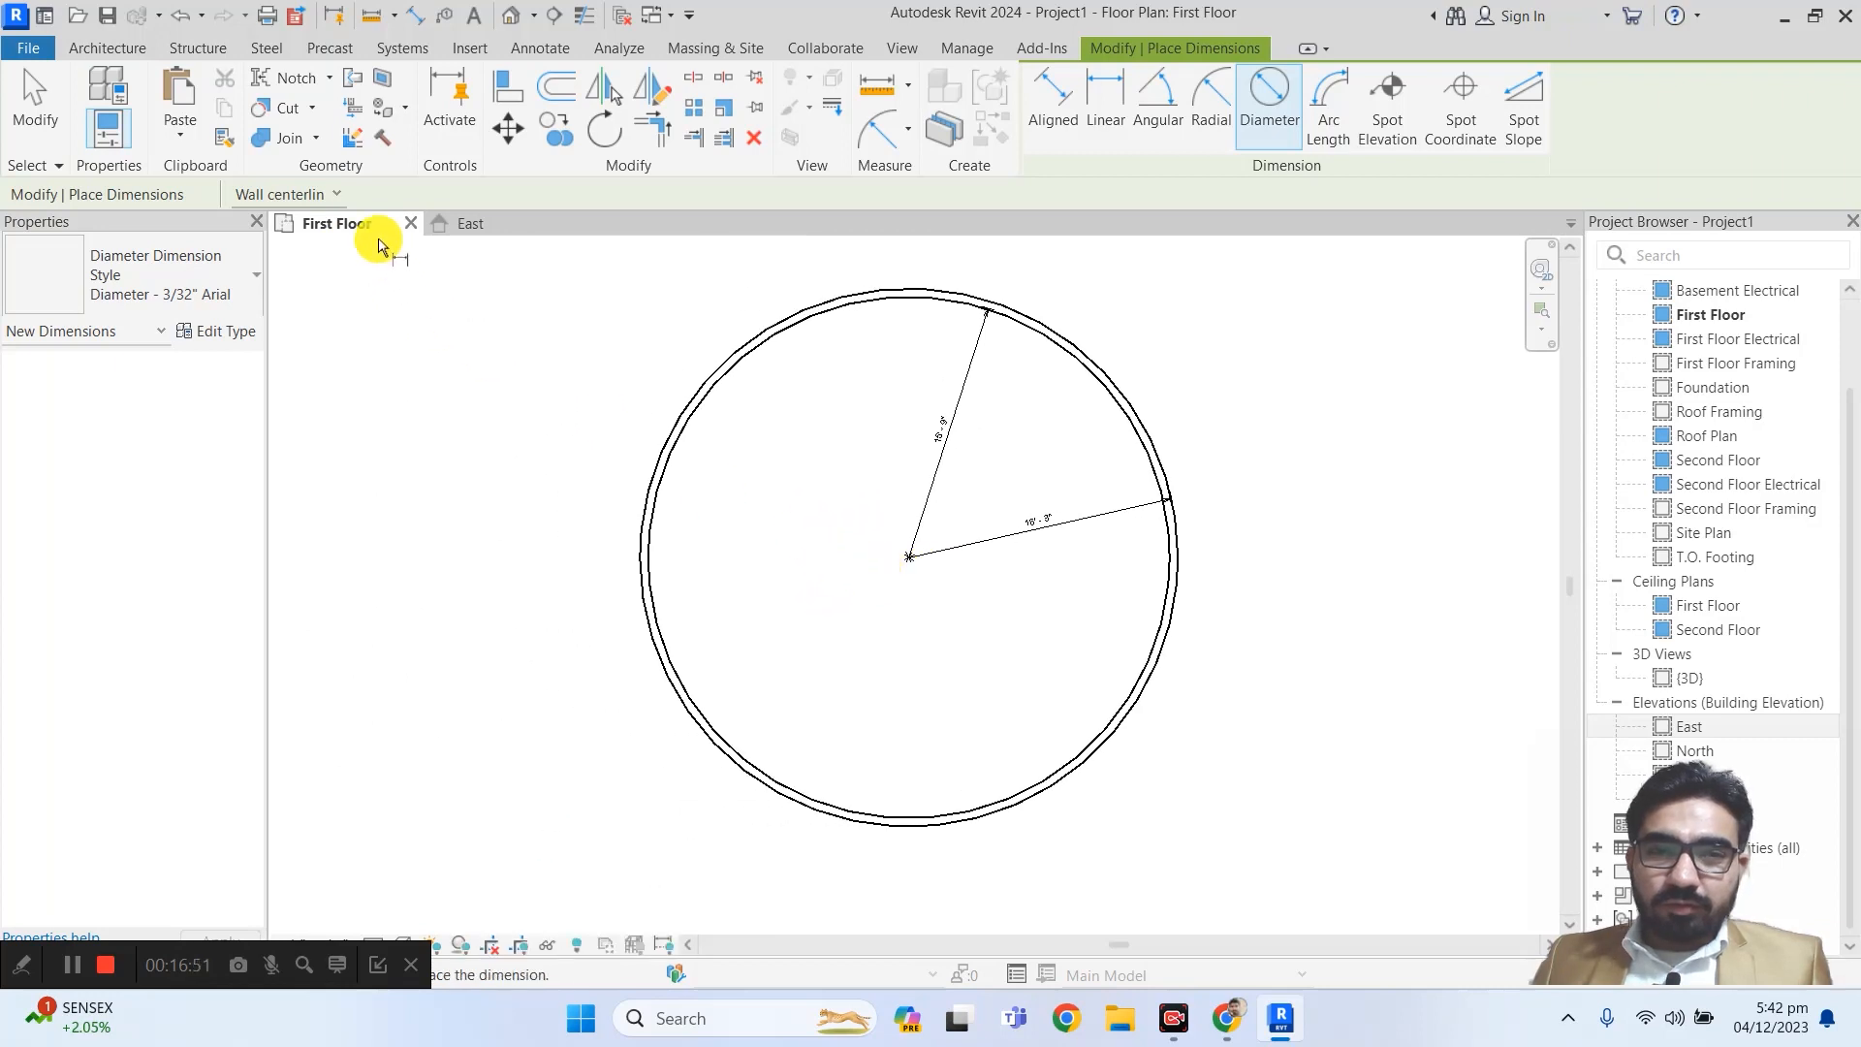
click(291, 194)
click(293, 239)
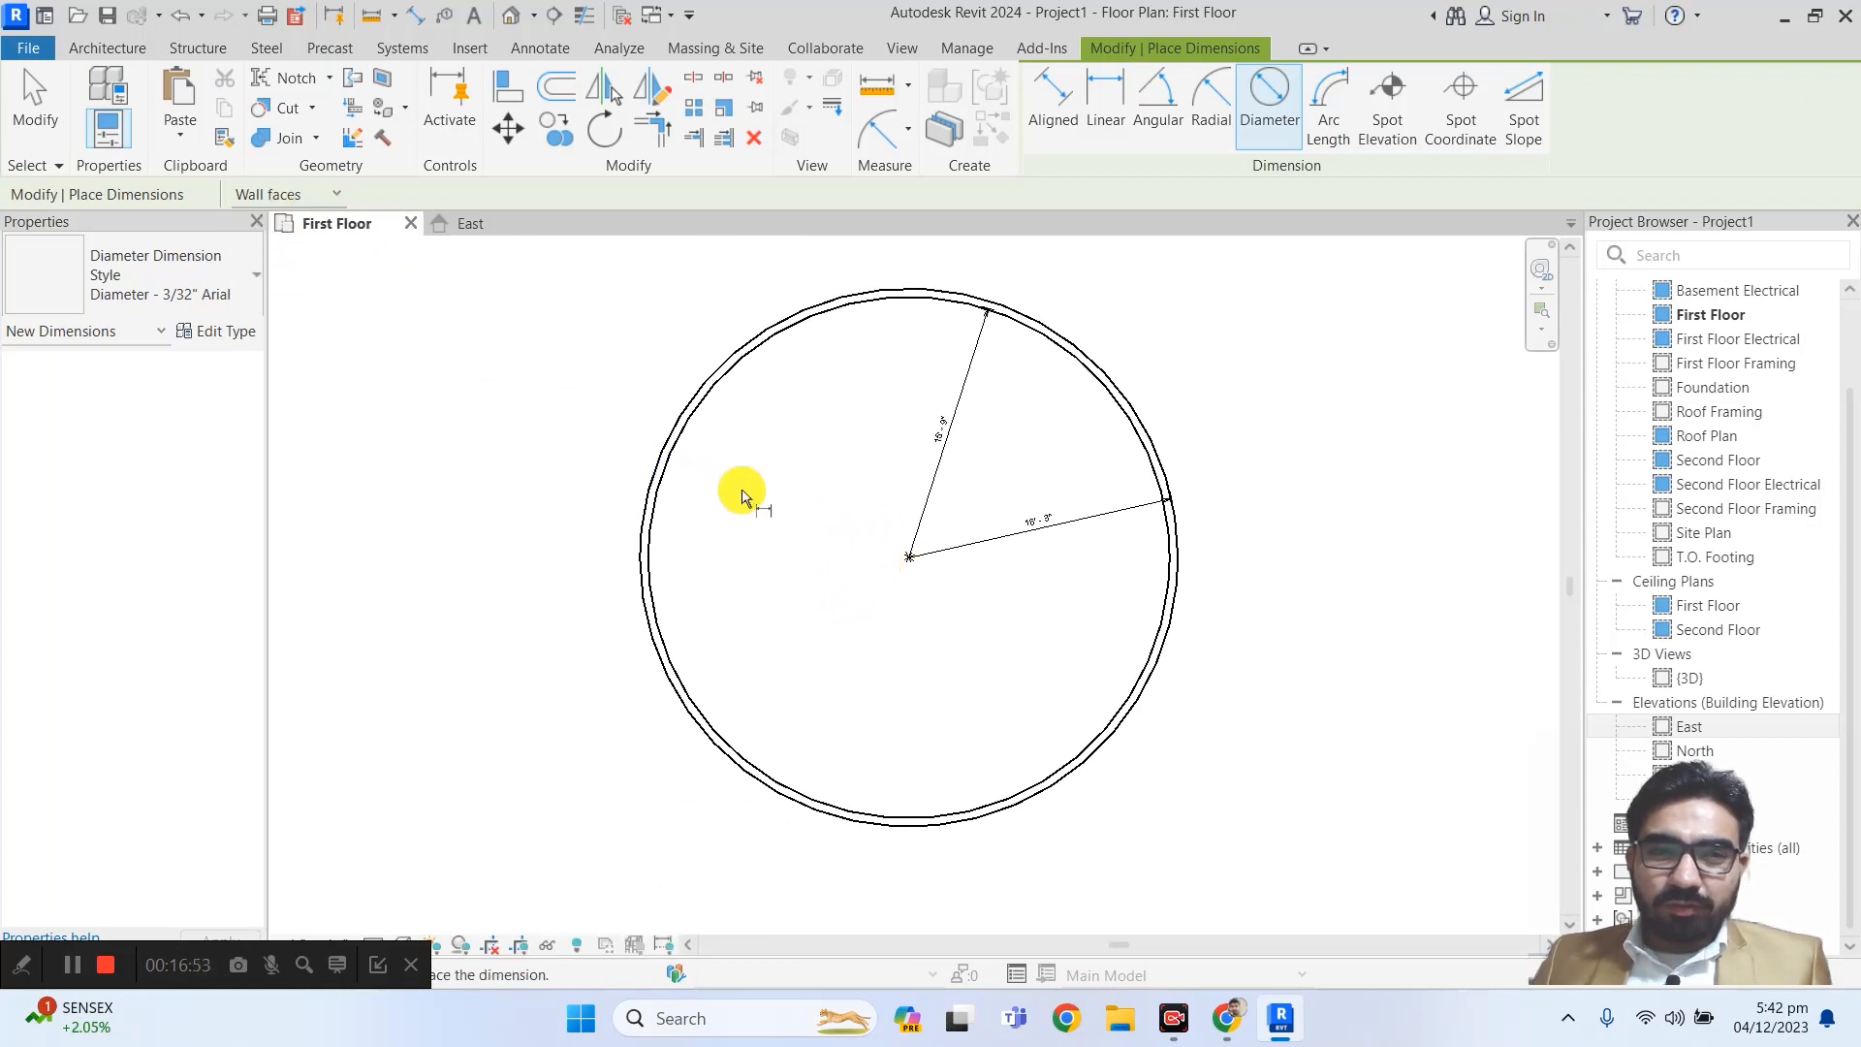
click(666, 493)
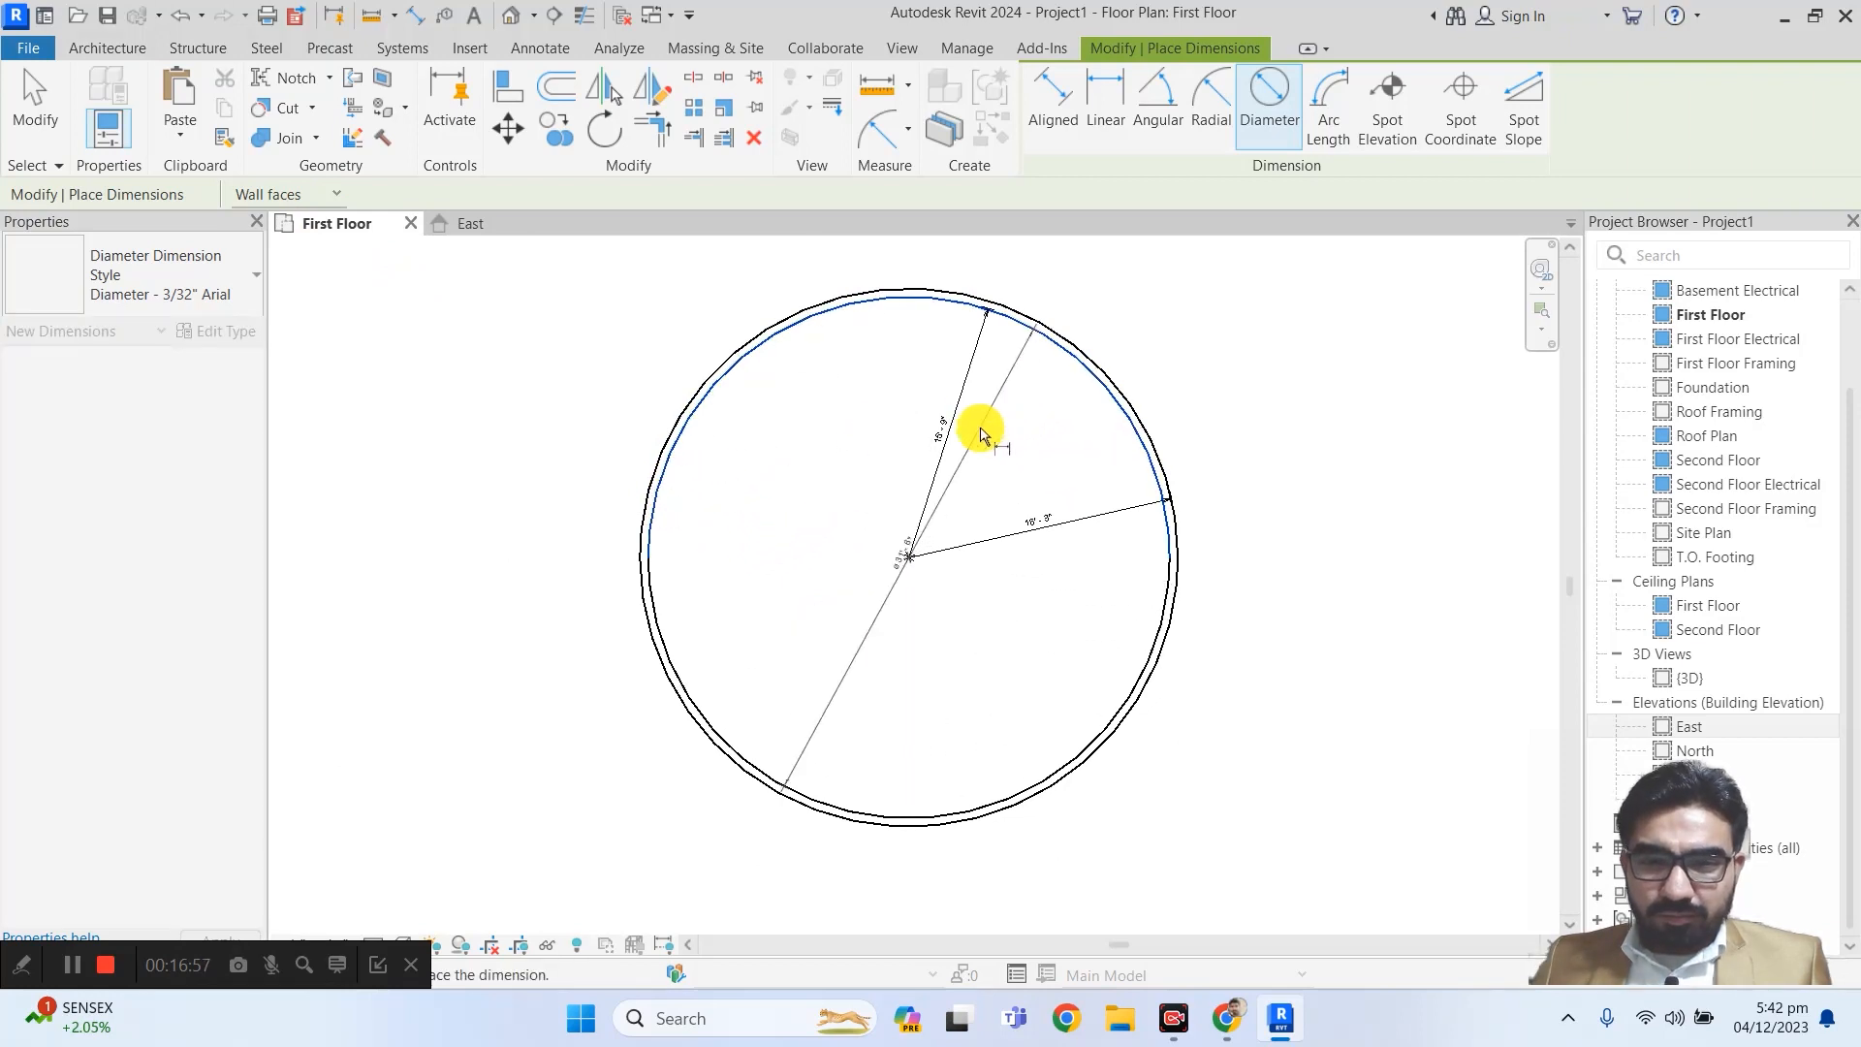
click(981, 432)
- Compare the circular wall's Diameter dimension with its inner-face and outer-face Radial dimensions
scroll(914, 540, up, 6)
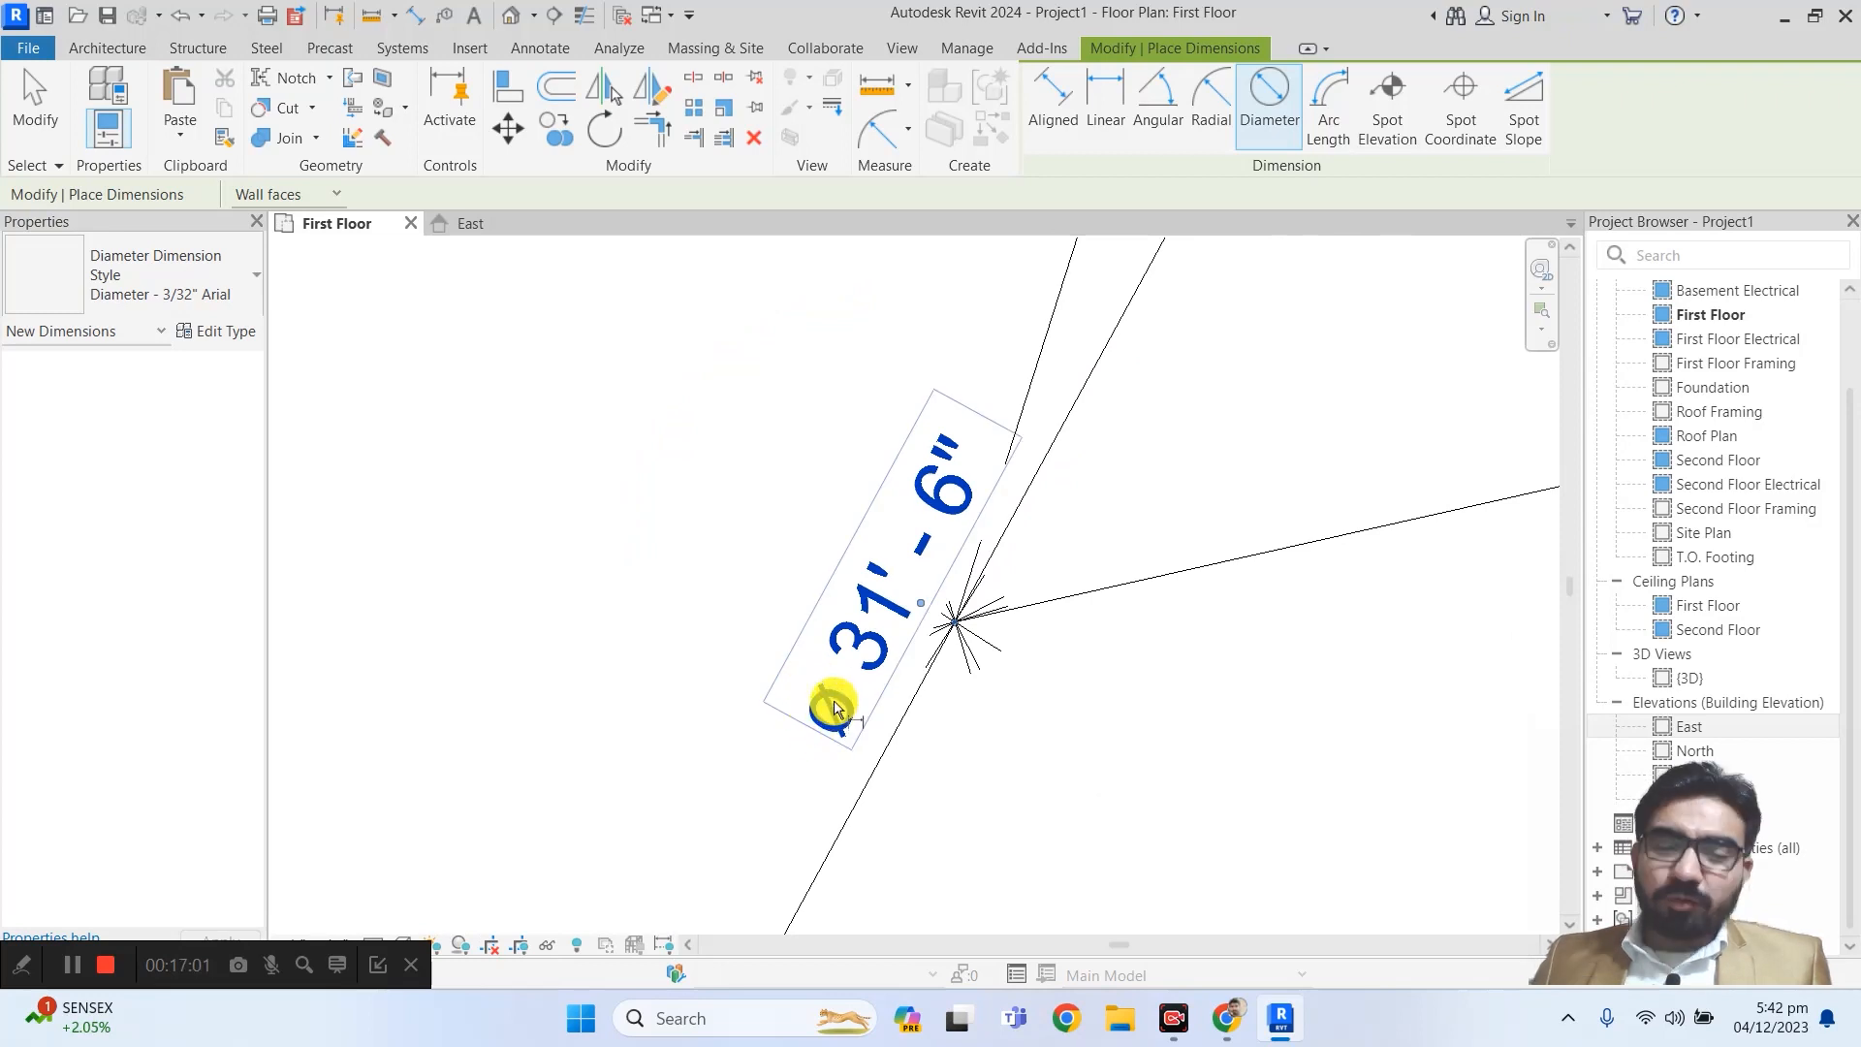
scroll(833, 695, down, 6)
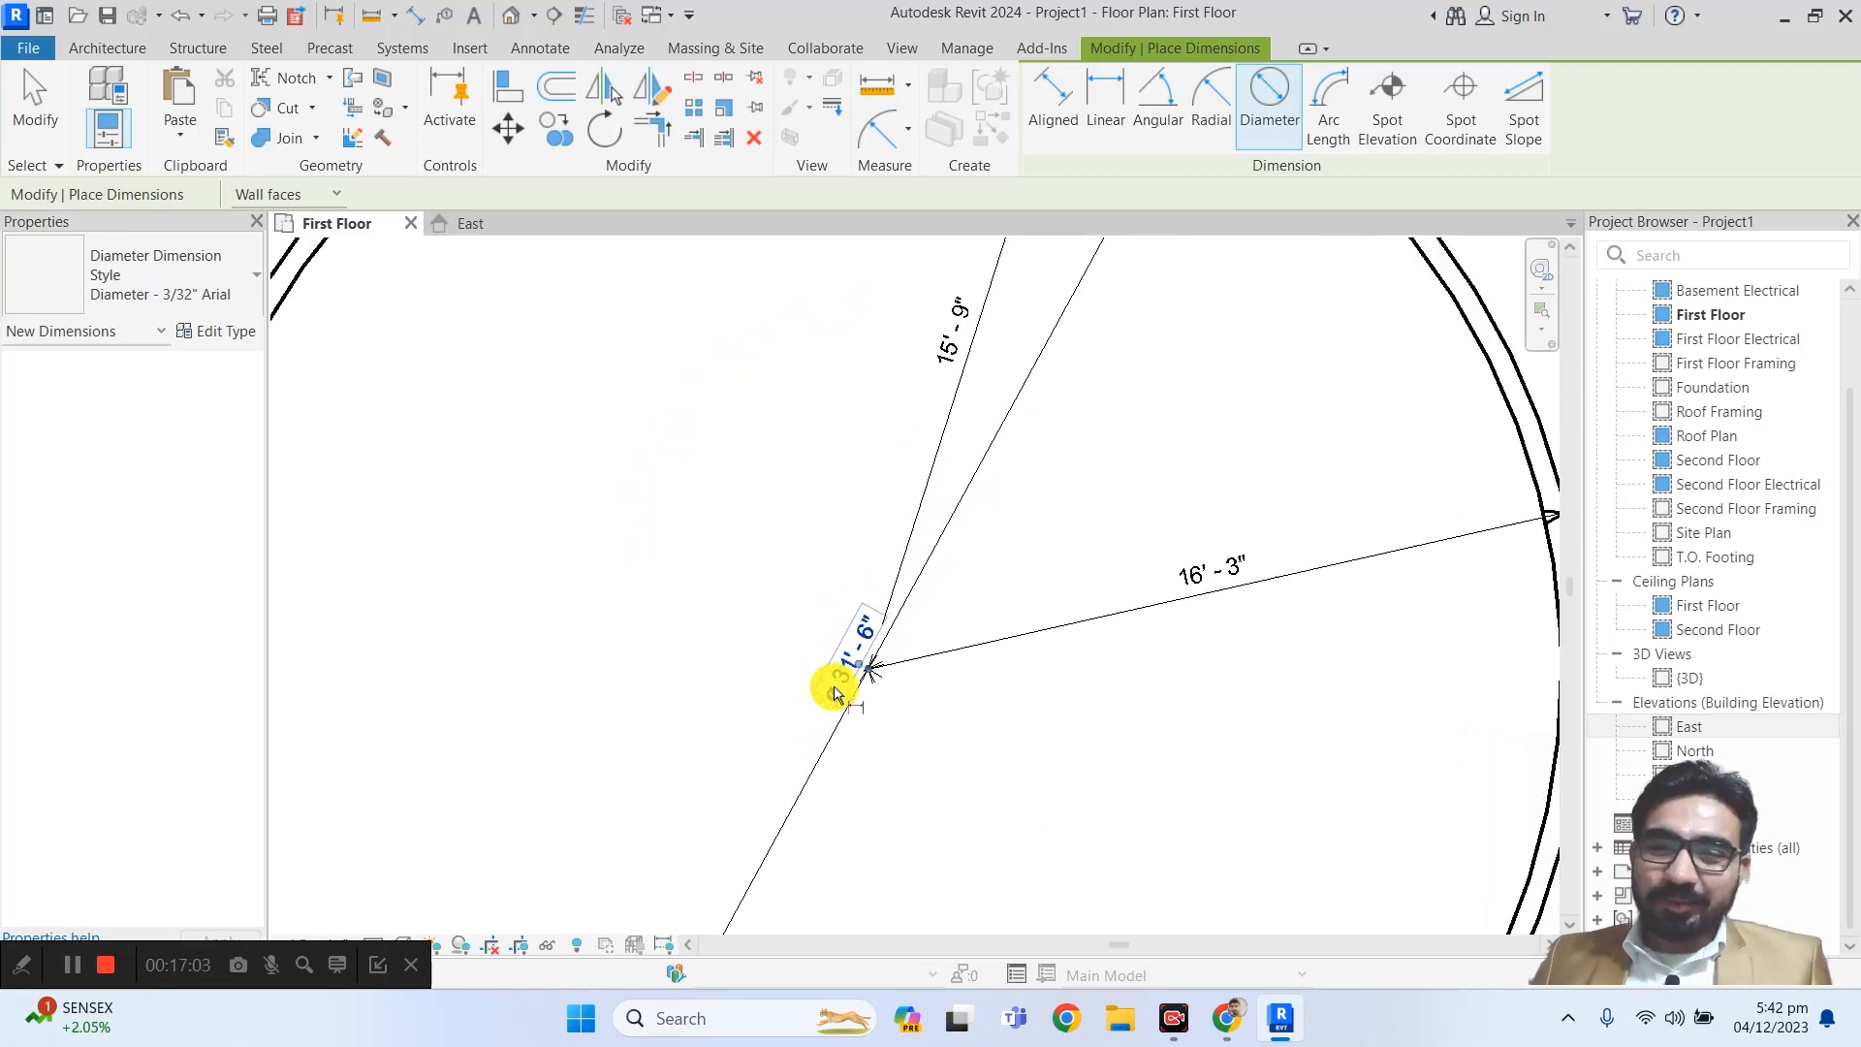
middle_drag(789, 752, 827, 562)
scroll(975, 647, up, 4)
middle_drag(964, 640, 870, 726)
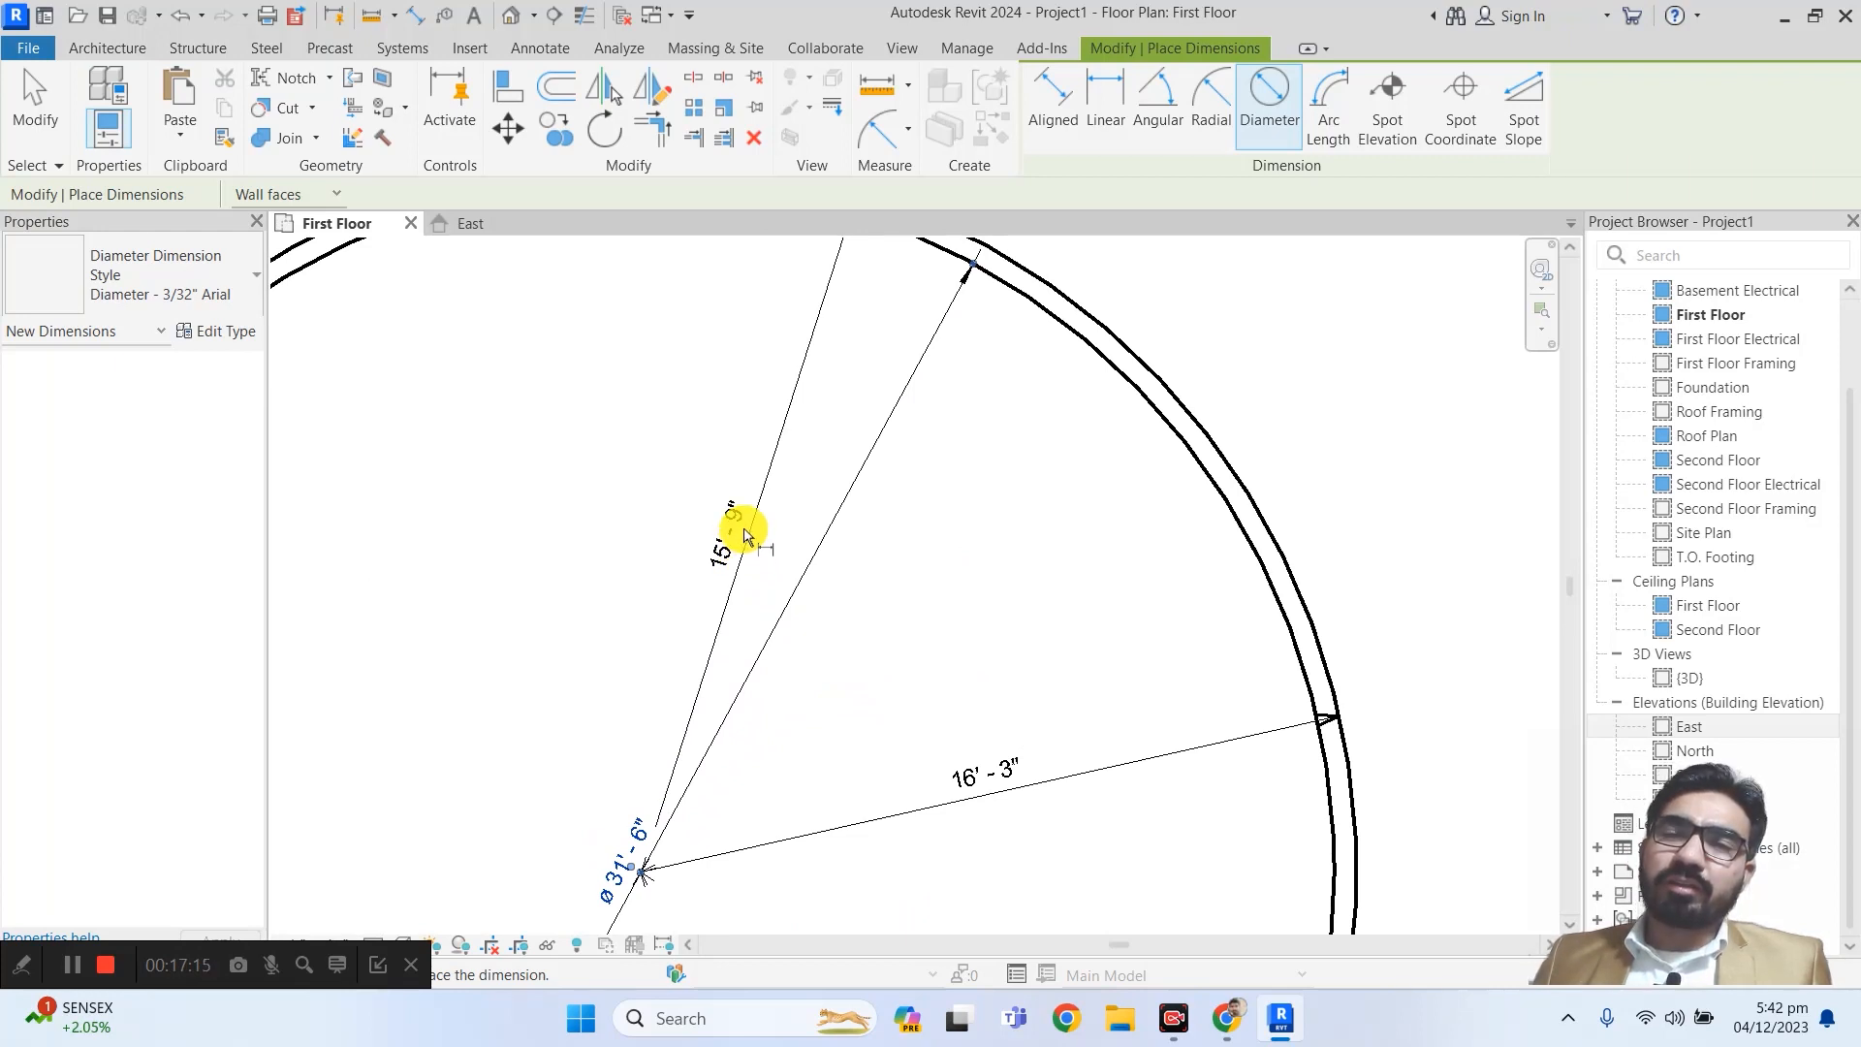
scroll(745, 534, down, 3)
scroll(698, 769, up, 6)
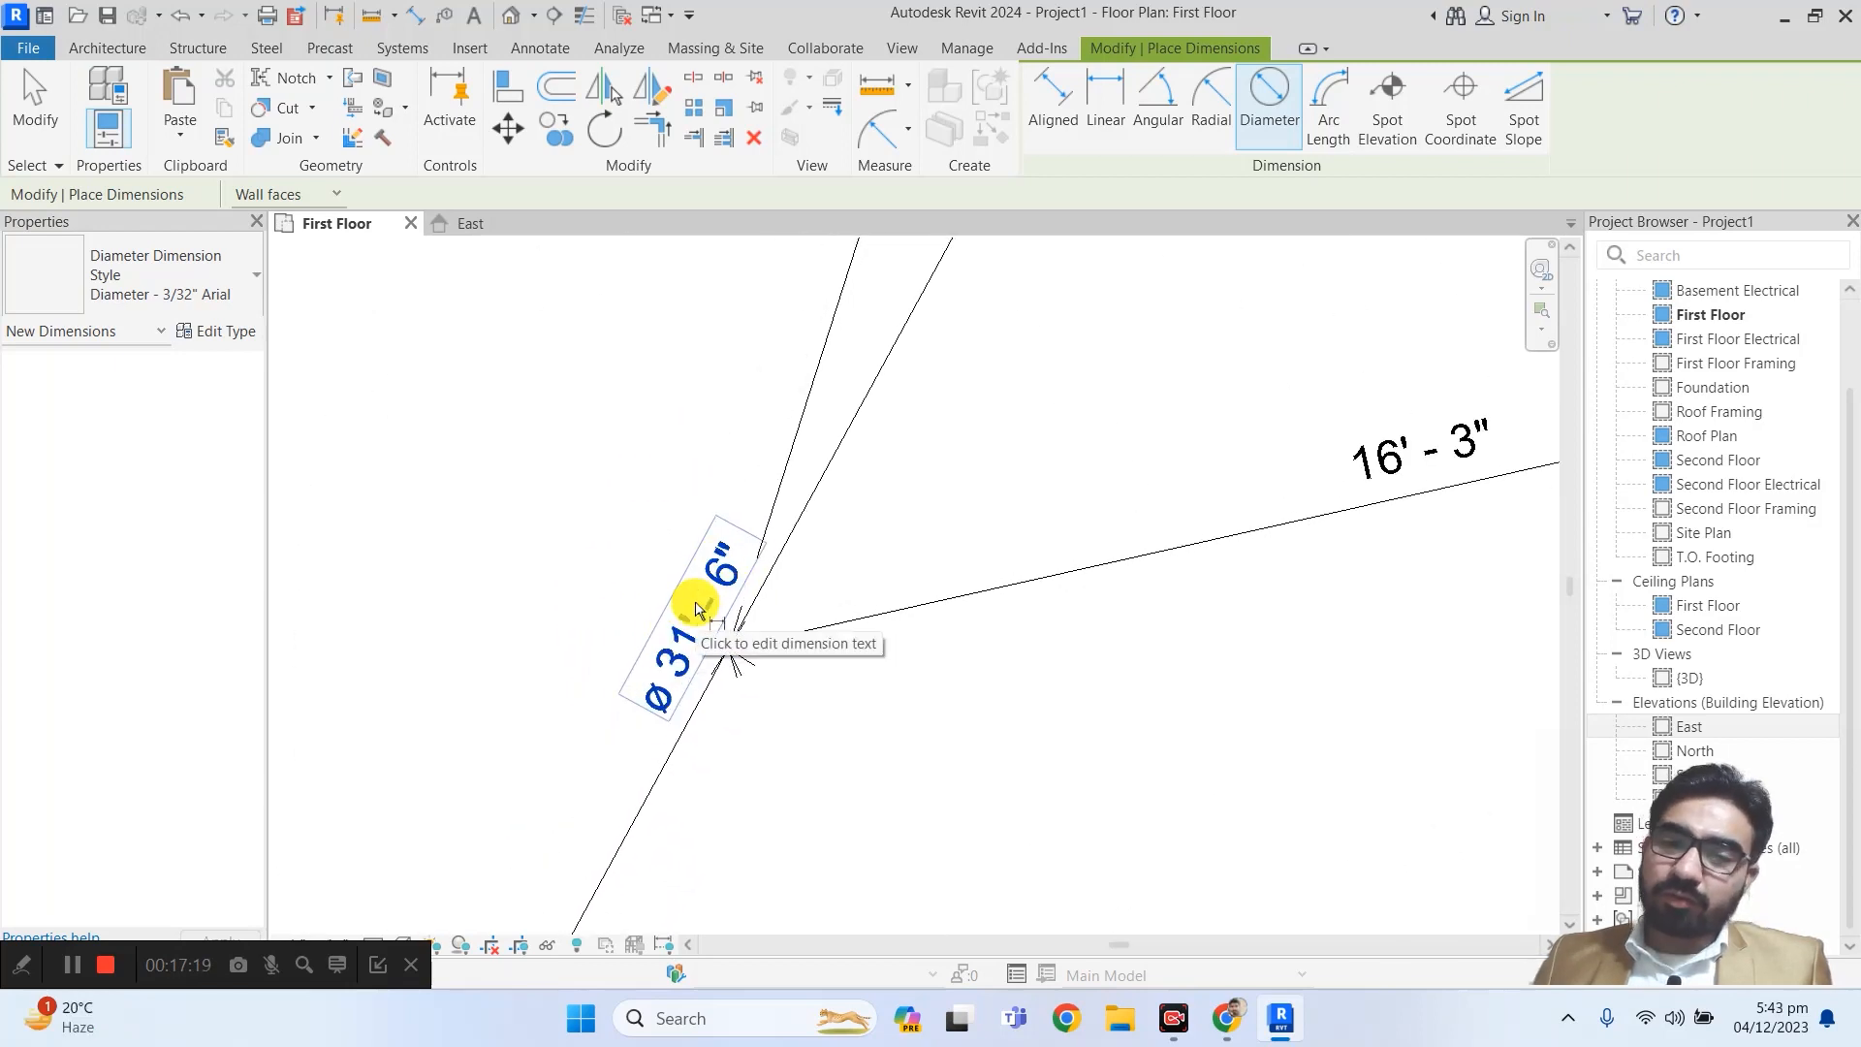
scroll(696, 609, down, 5)
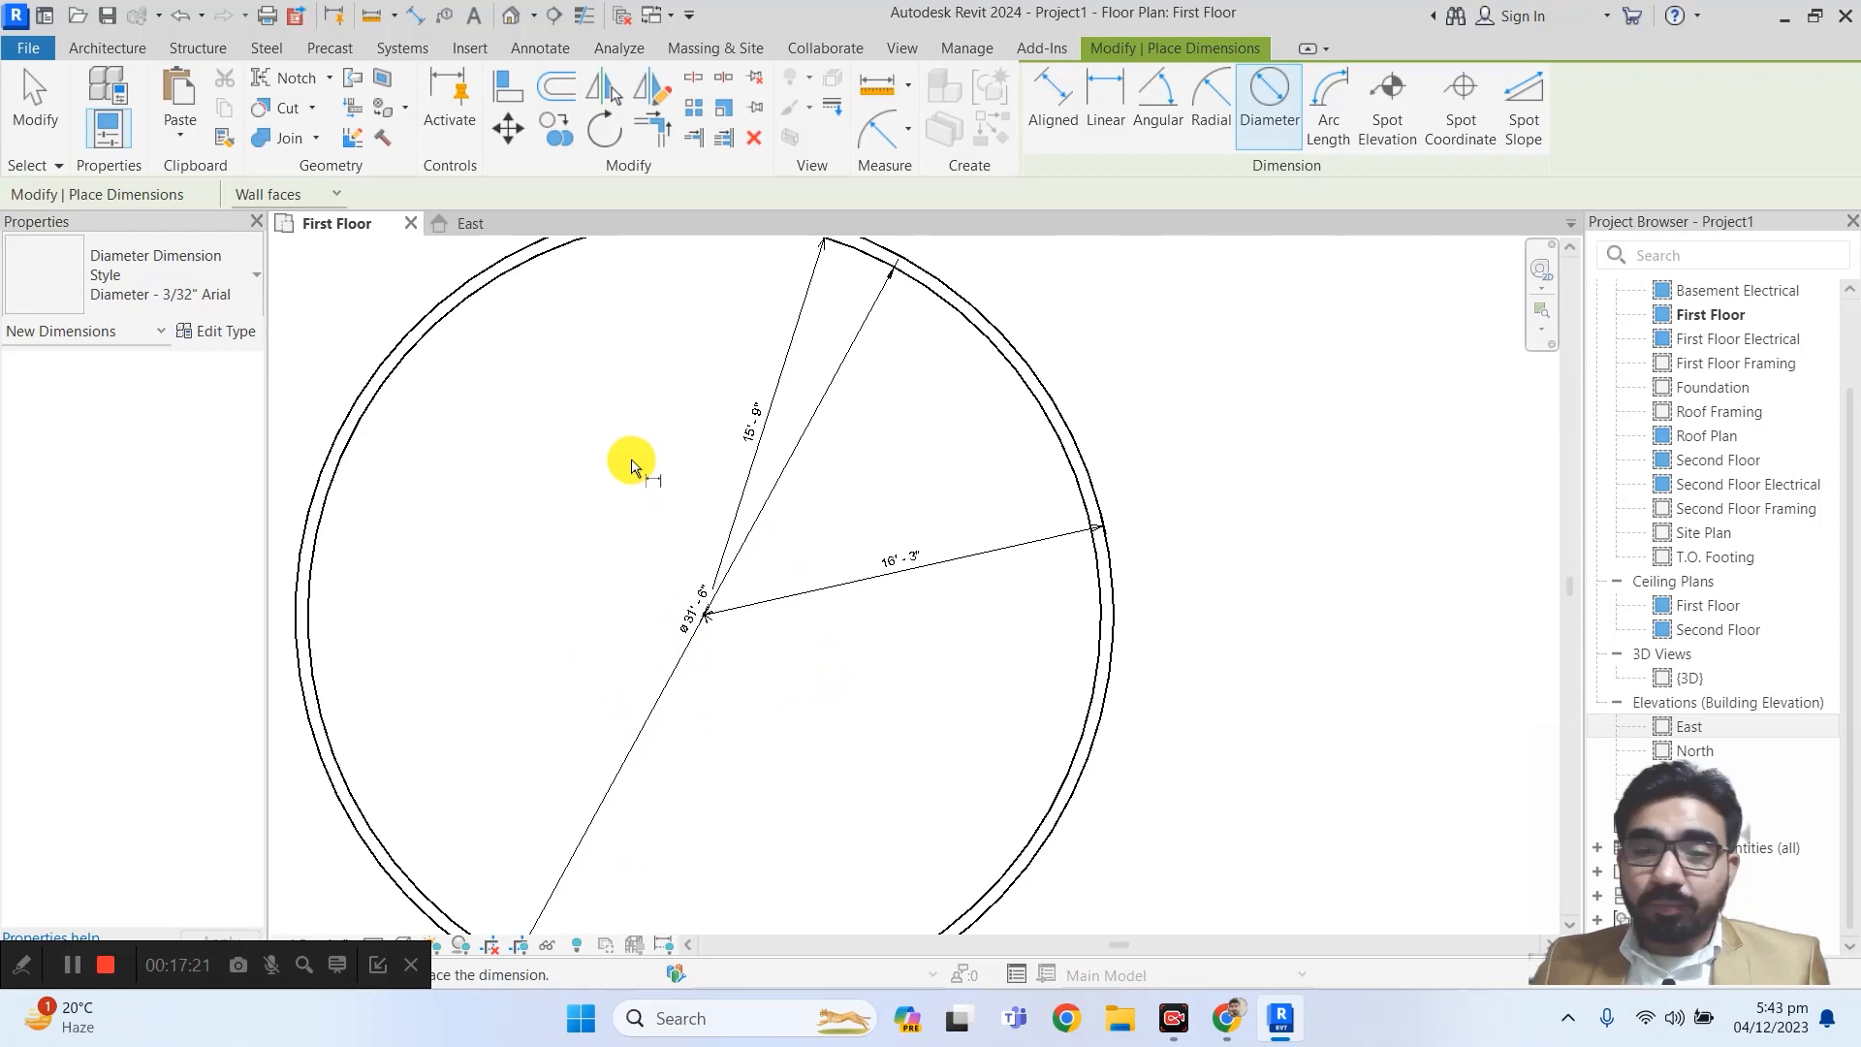
- Place an Arc Length dimension along the arched wall's outer face, from the left straight wall to the right one, outside the arch
scroll(540, 582, down, 5)
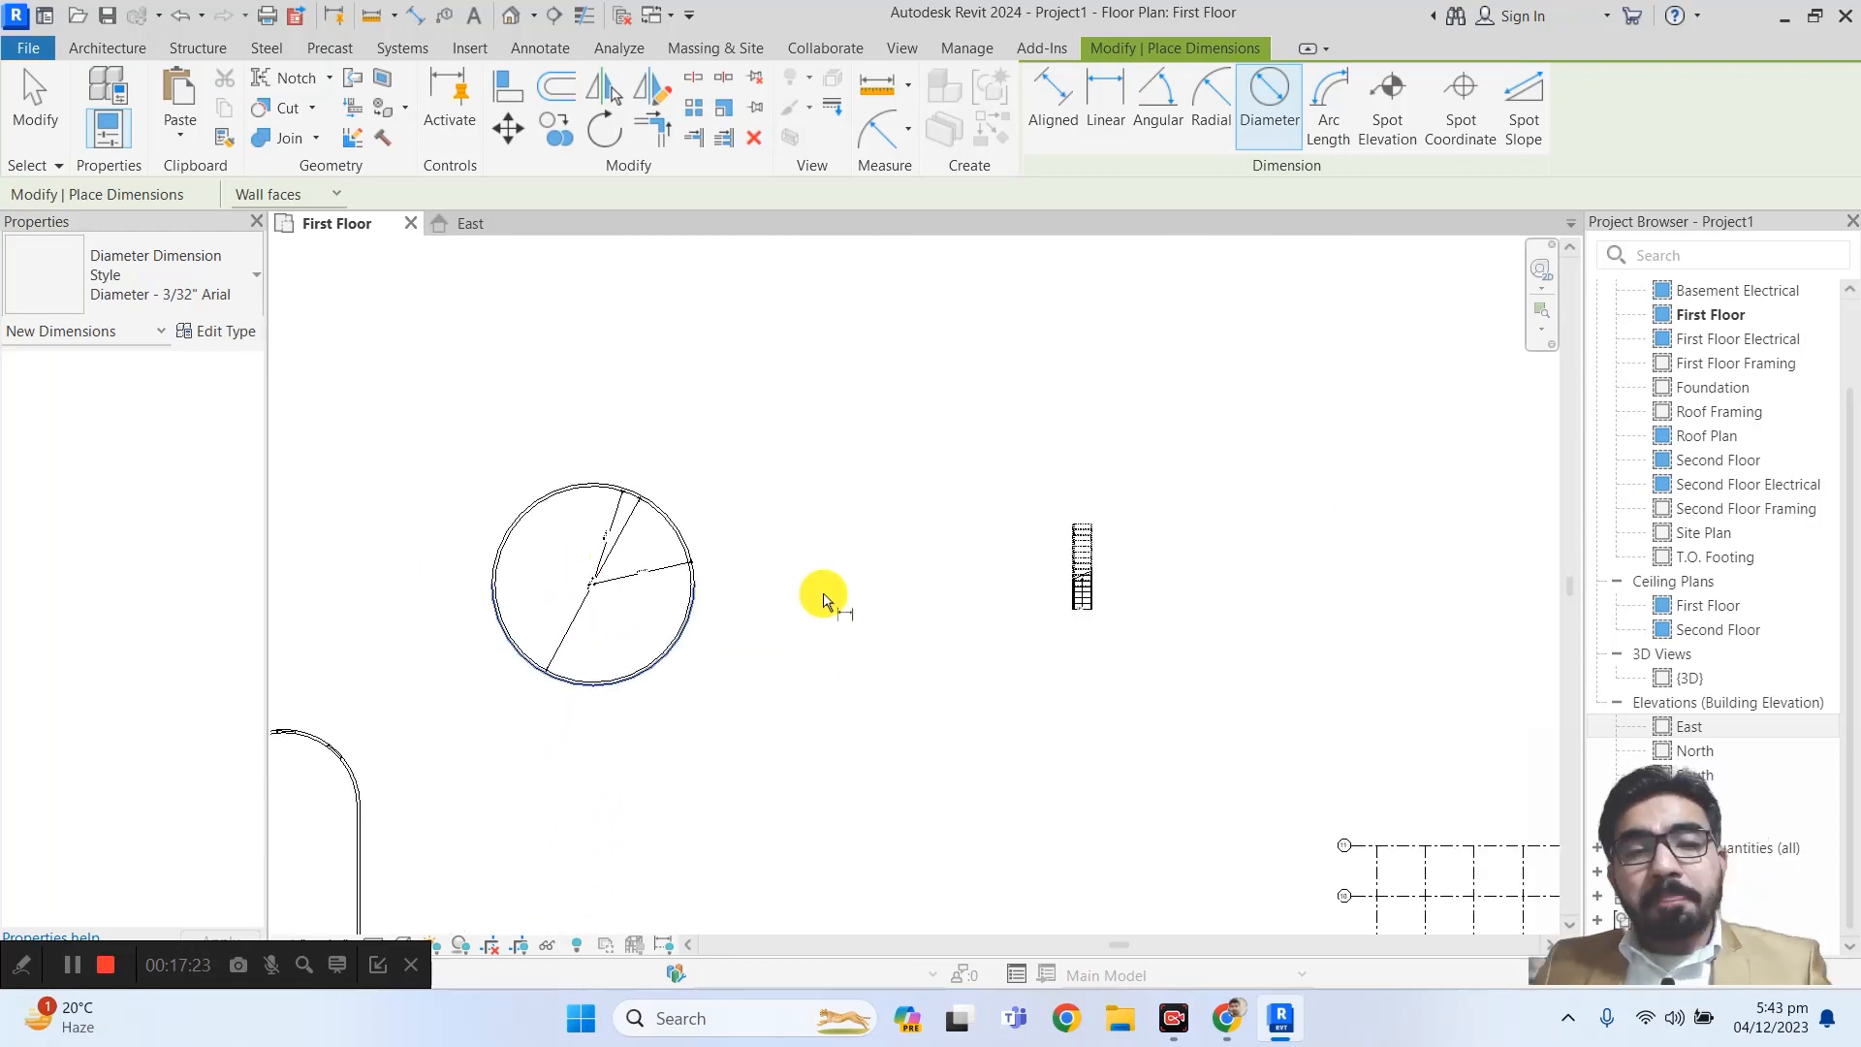
middle_drag(922, 594, 889, 665)
scroll(1037, 688, up, 1)
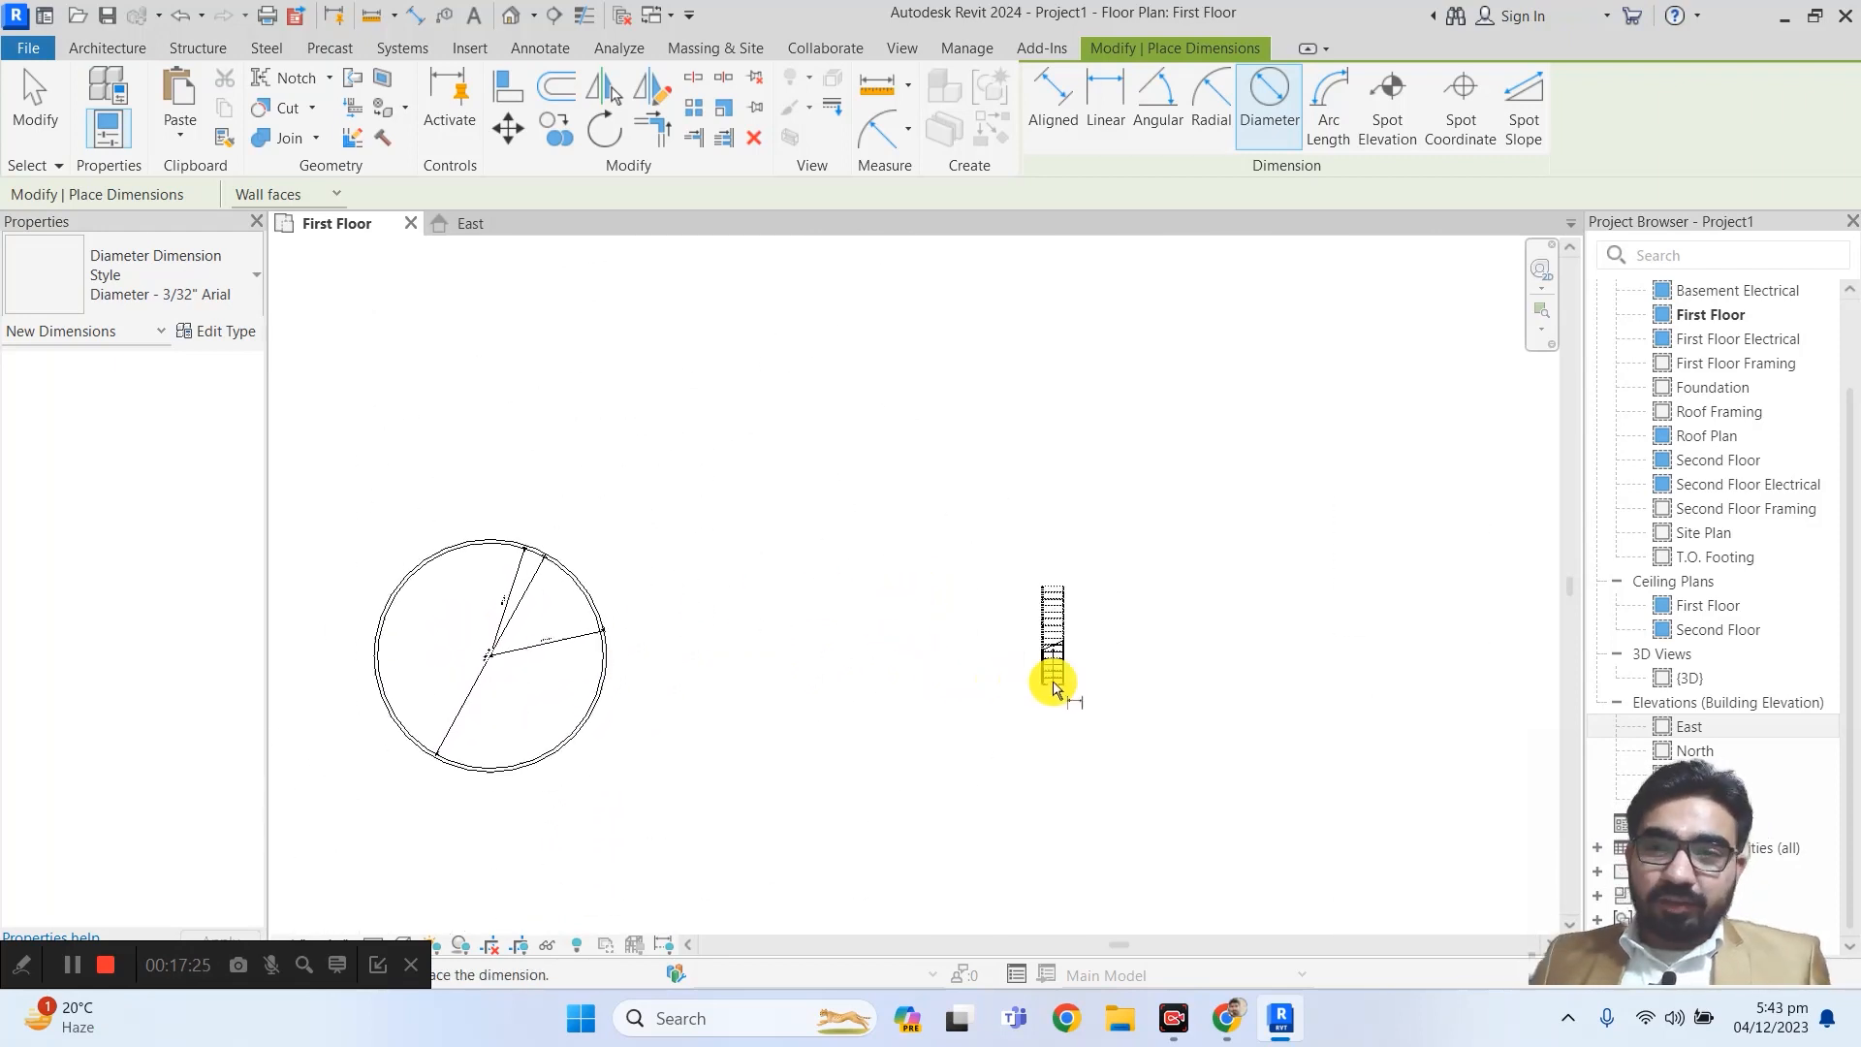
click(1328, 105)
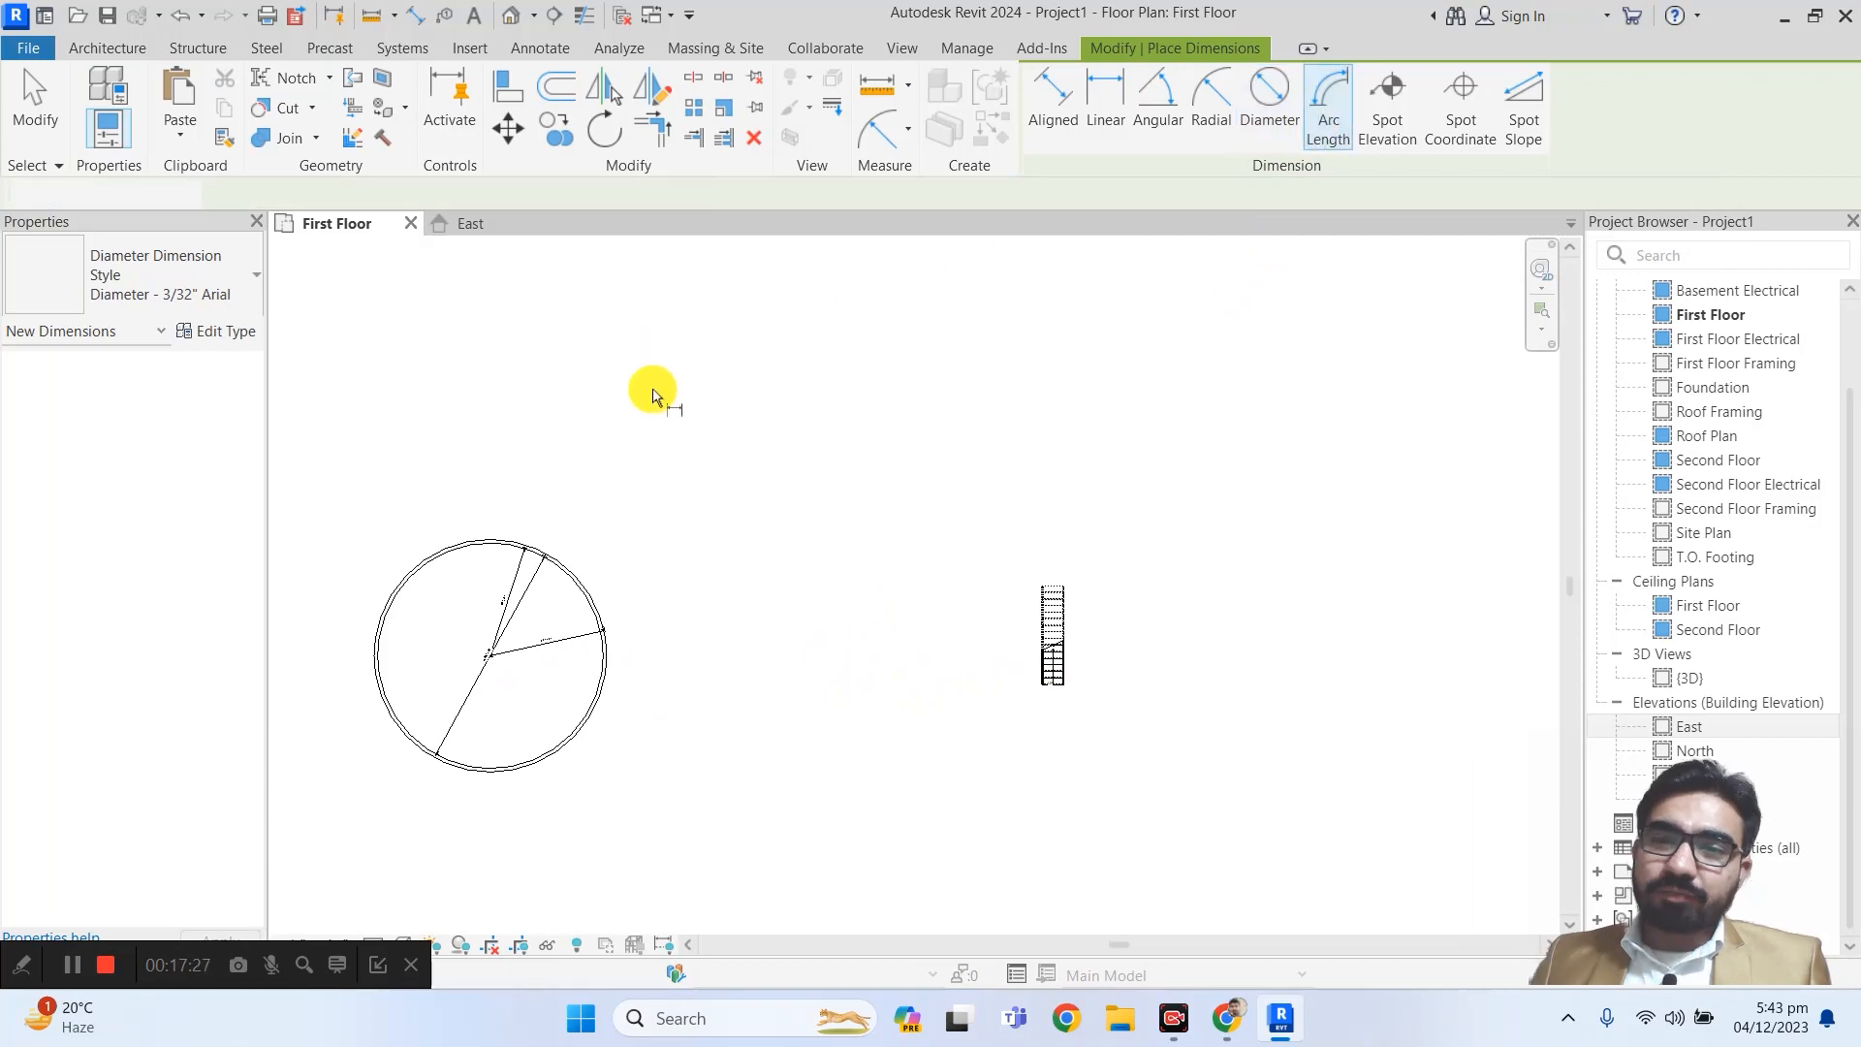
scroll(653, 395, down, 3)
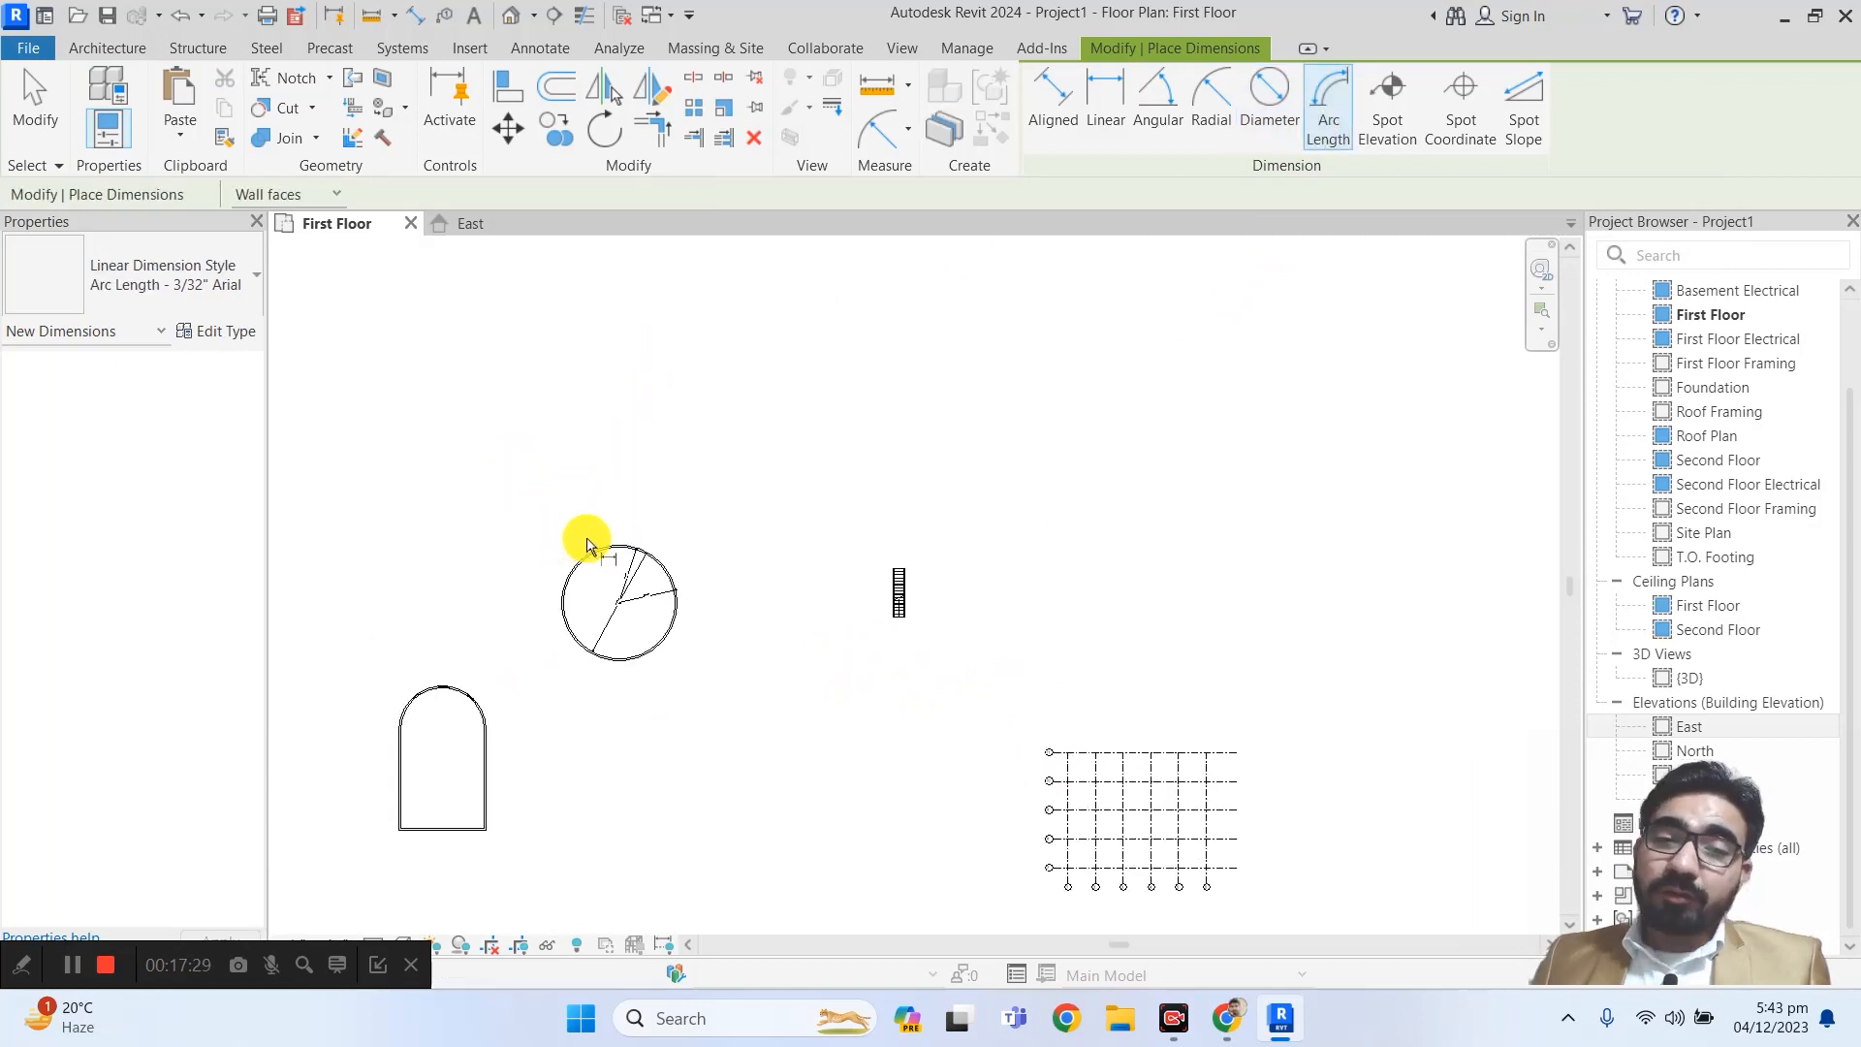
scroll(455, 678, up, 2)
scroll(606, 661, up, 5)
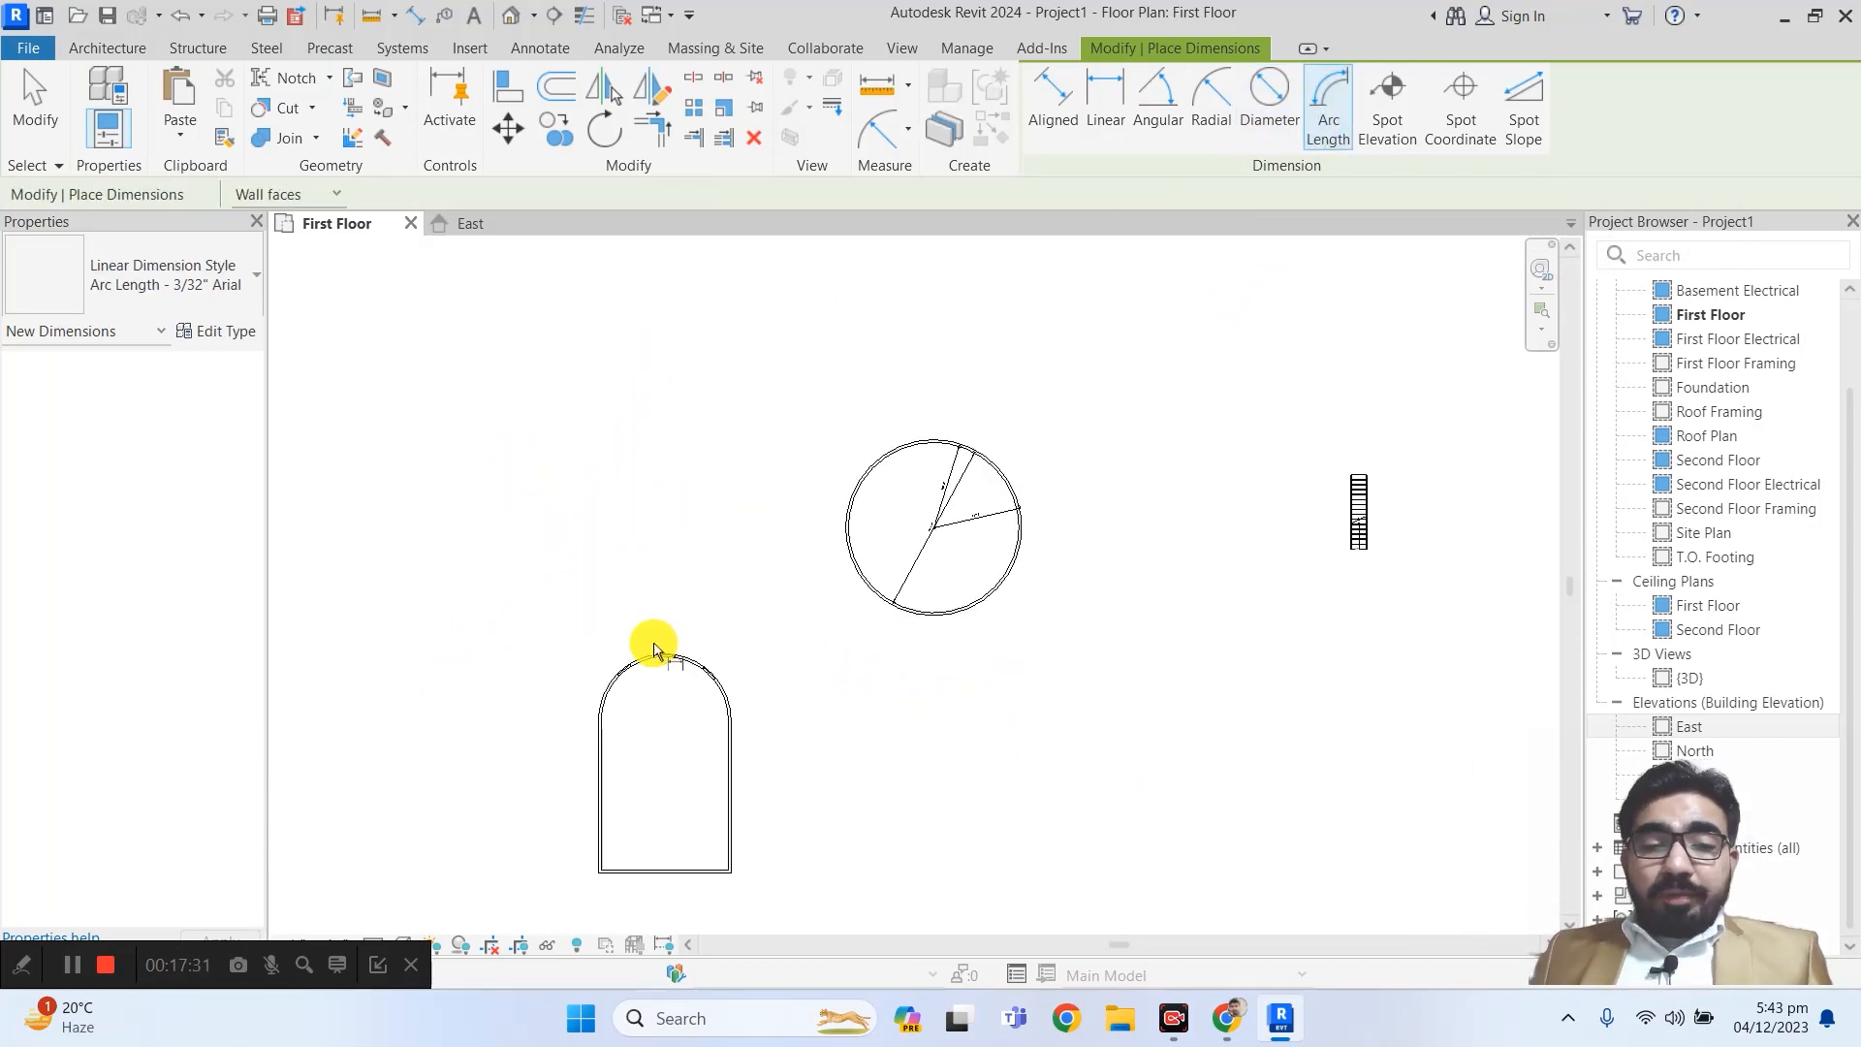
middle_drag(605, 663, 595, 524)
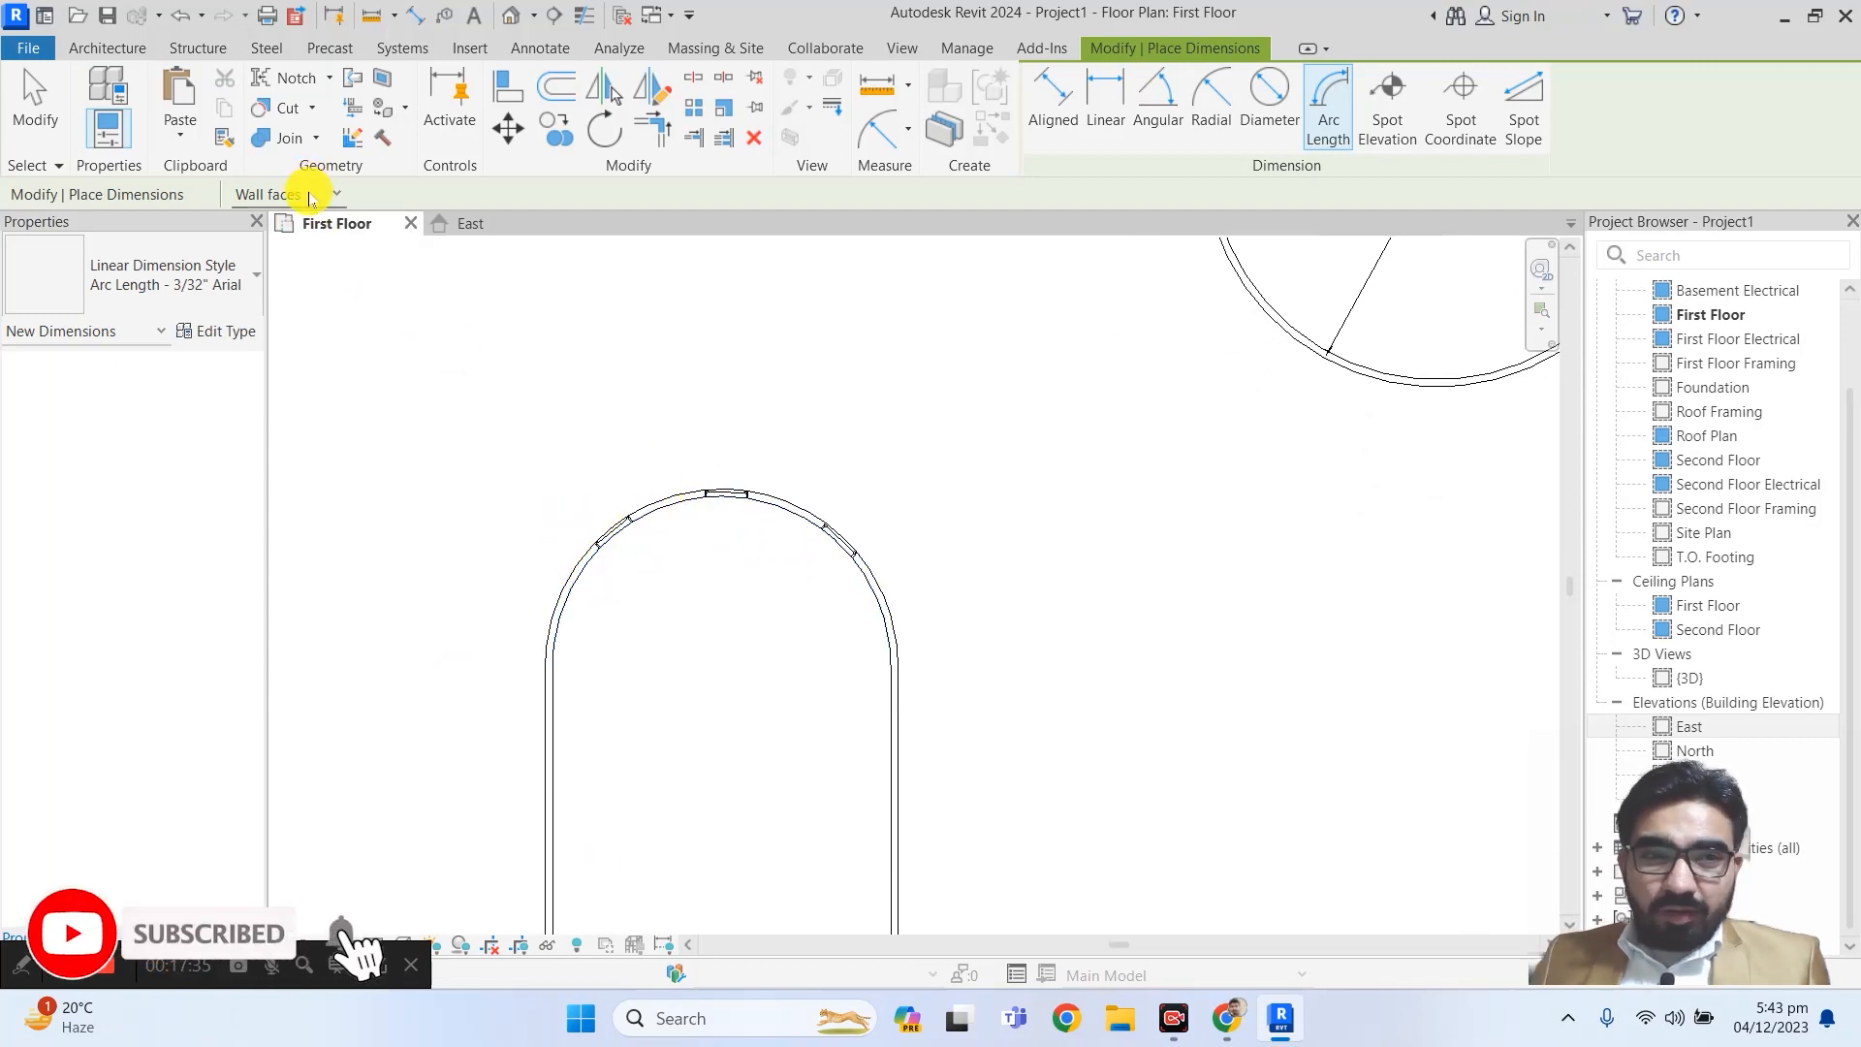
click(546, 637)
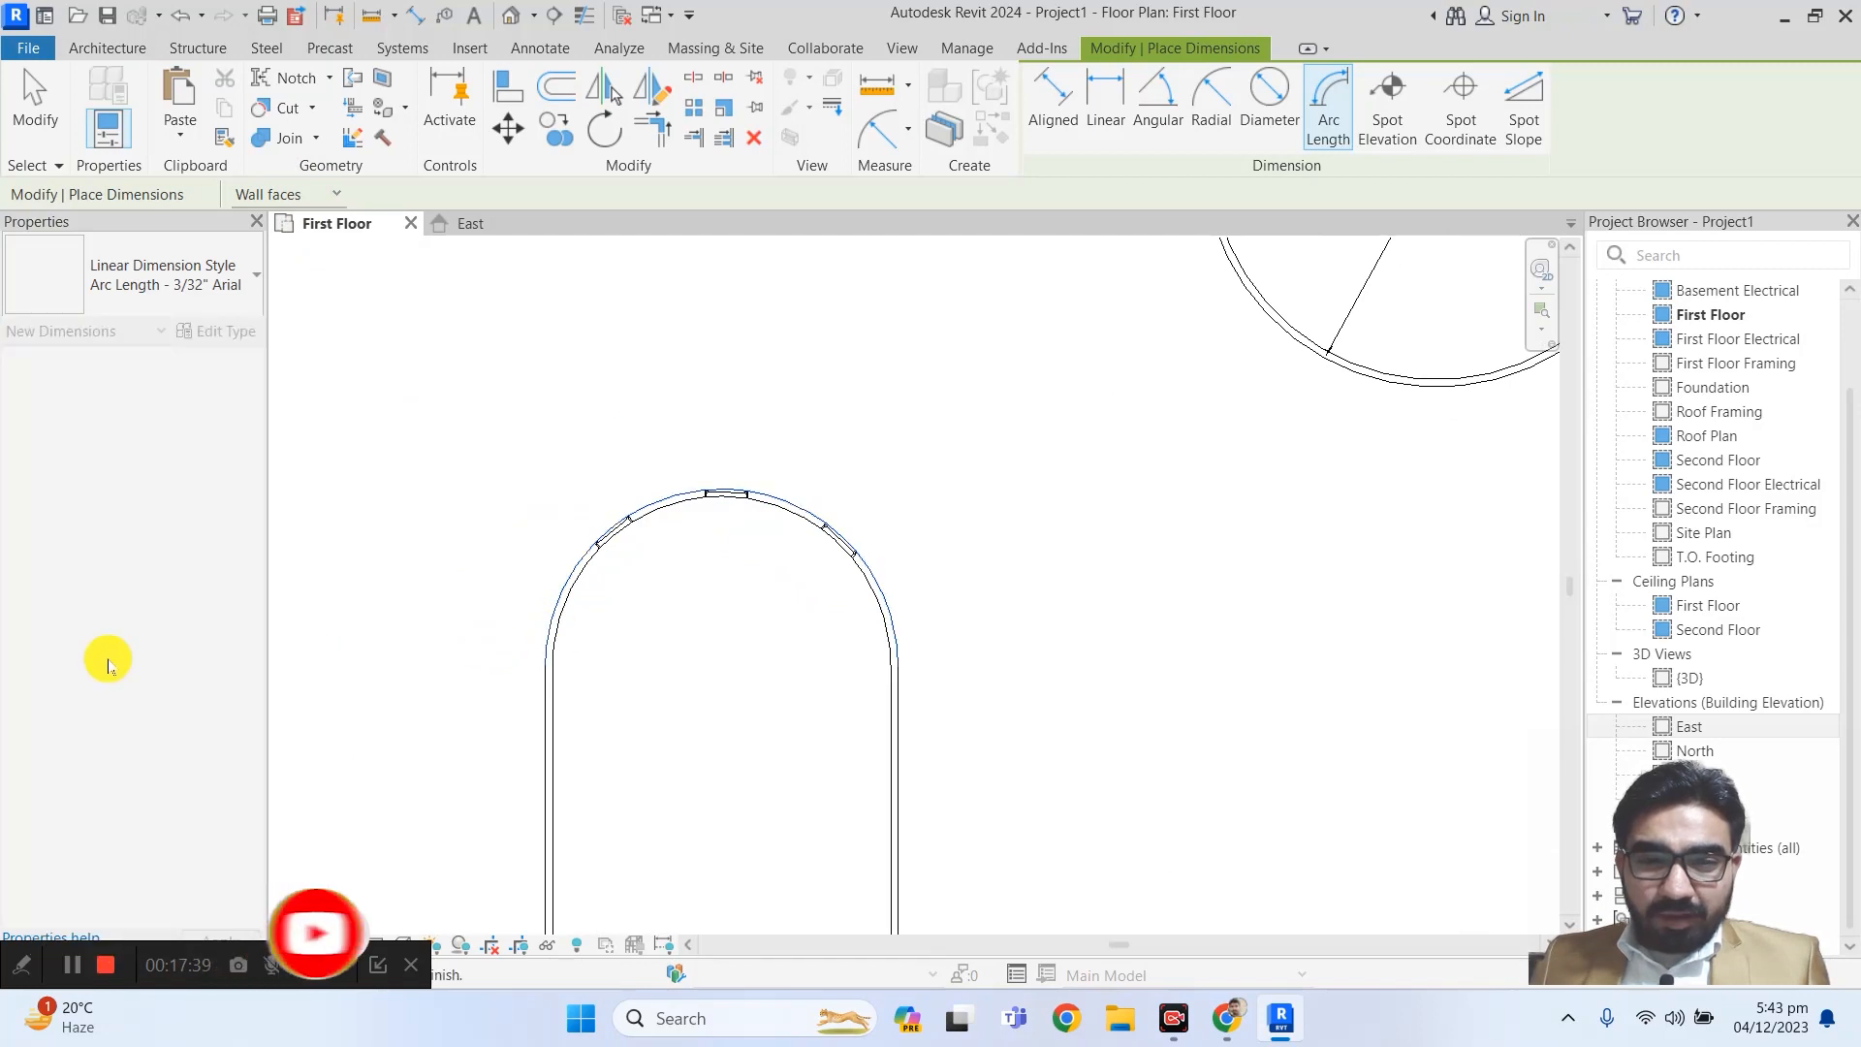
scroll(514, 719, up, 3)
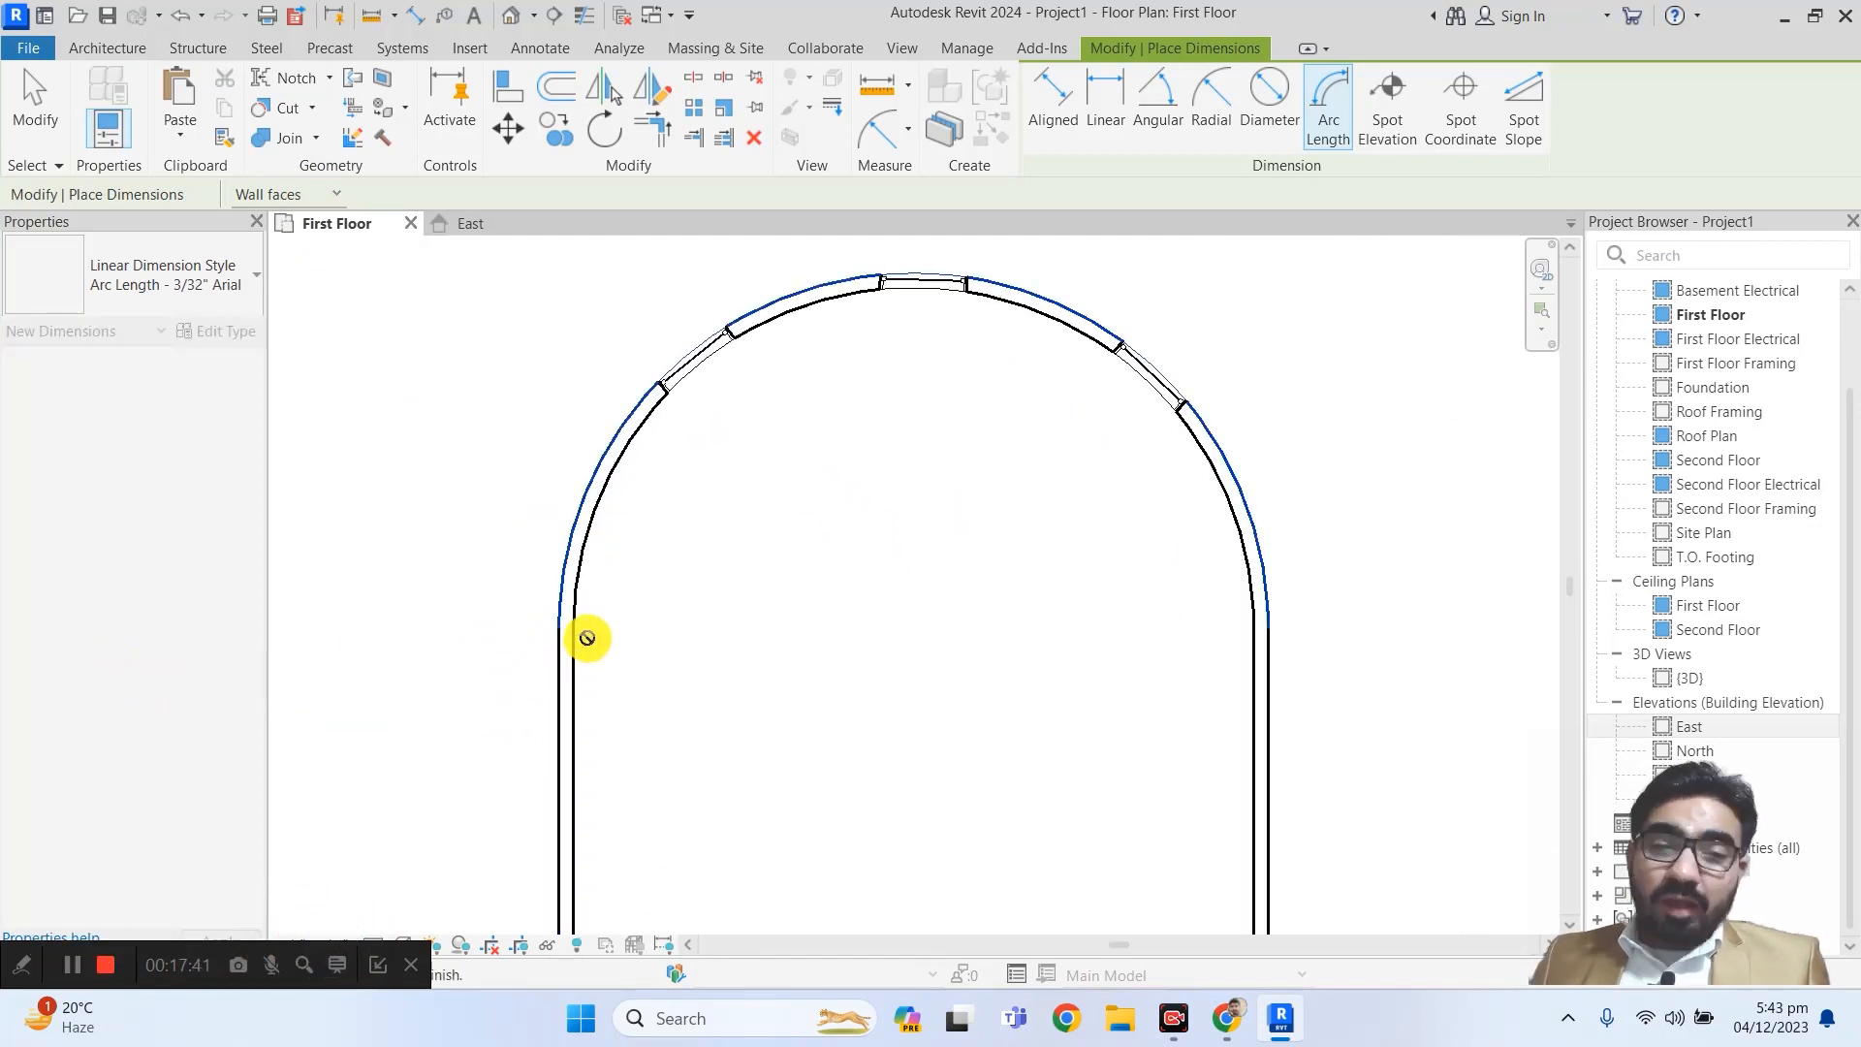
click(559, 619)
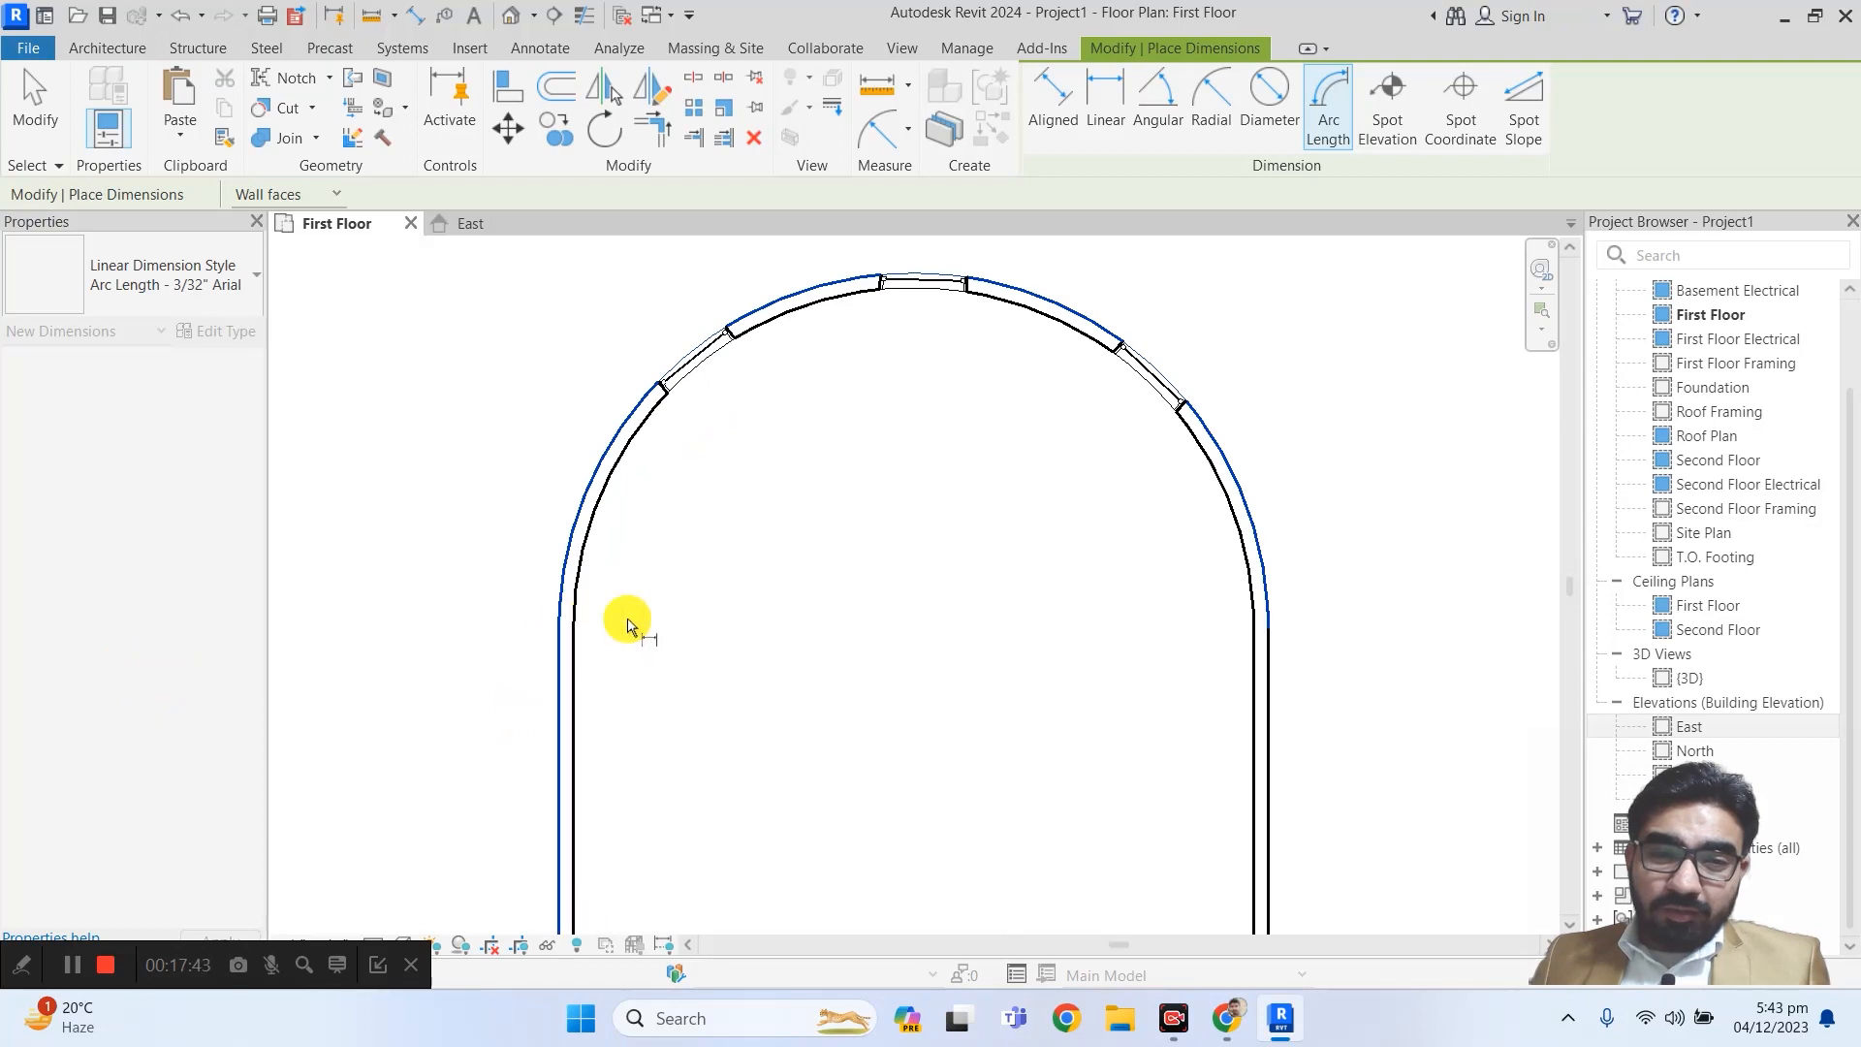
click(1270, 622)
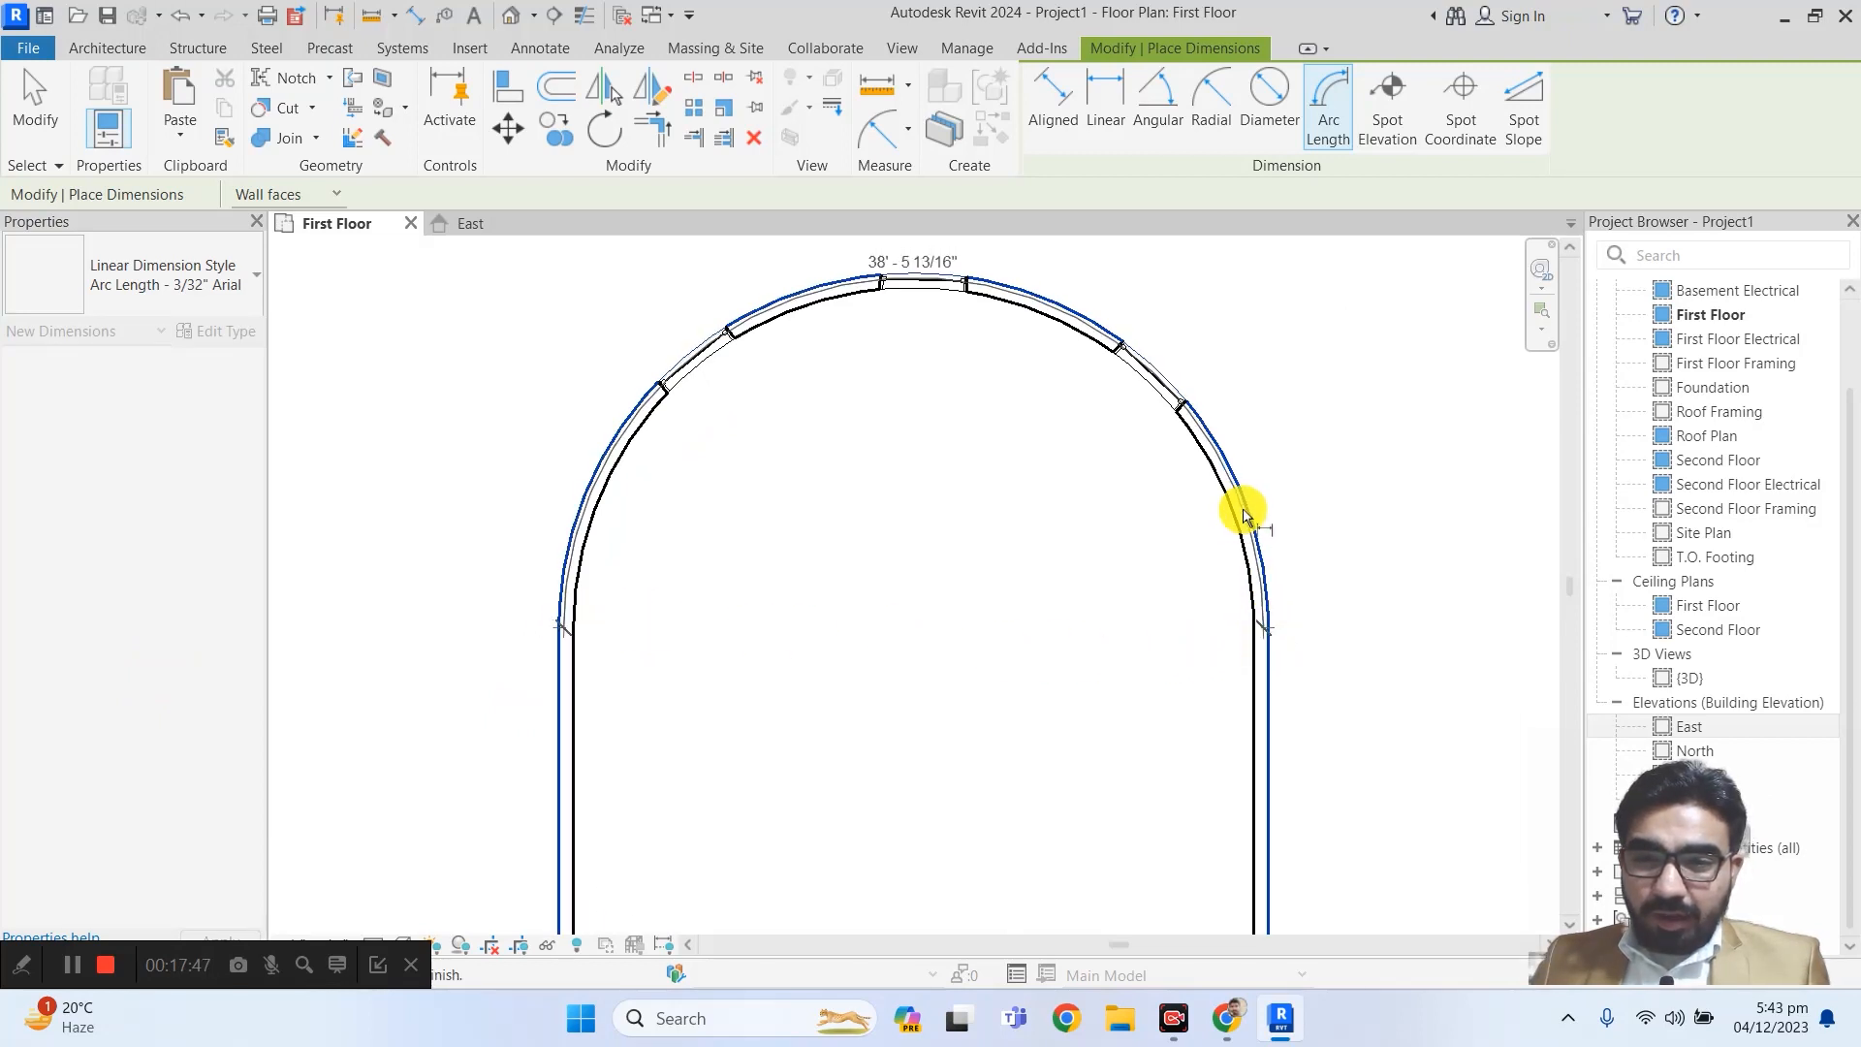
middle_drag(1252, 451, 1255, 520)
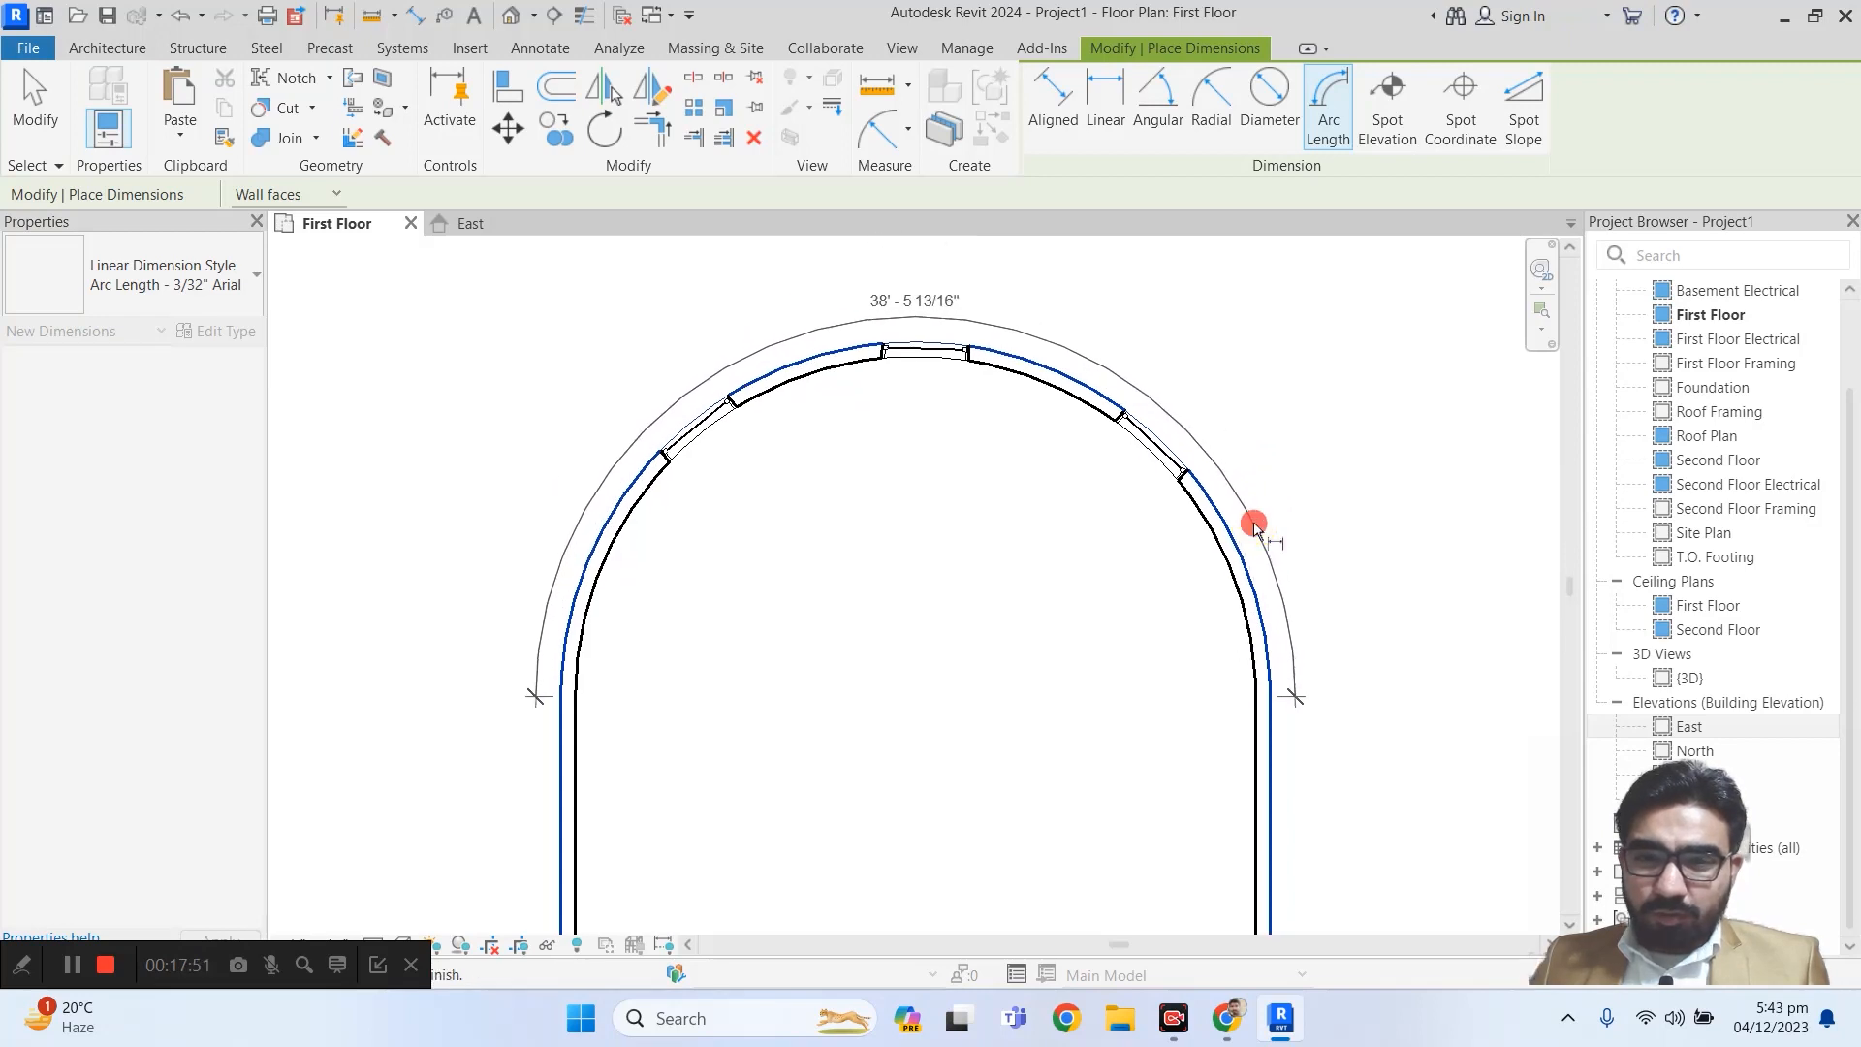
click(1253, 522)
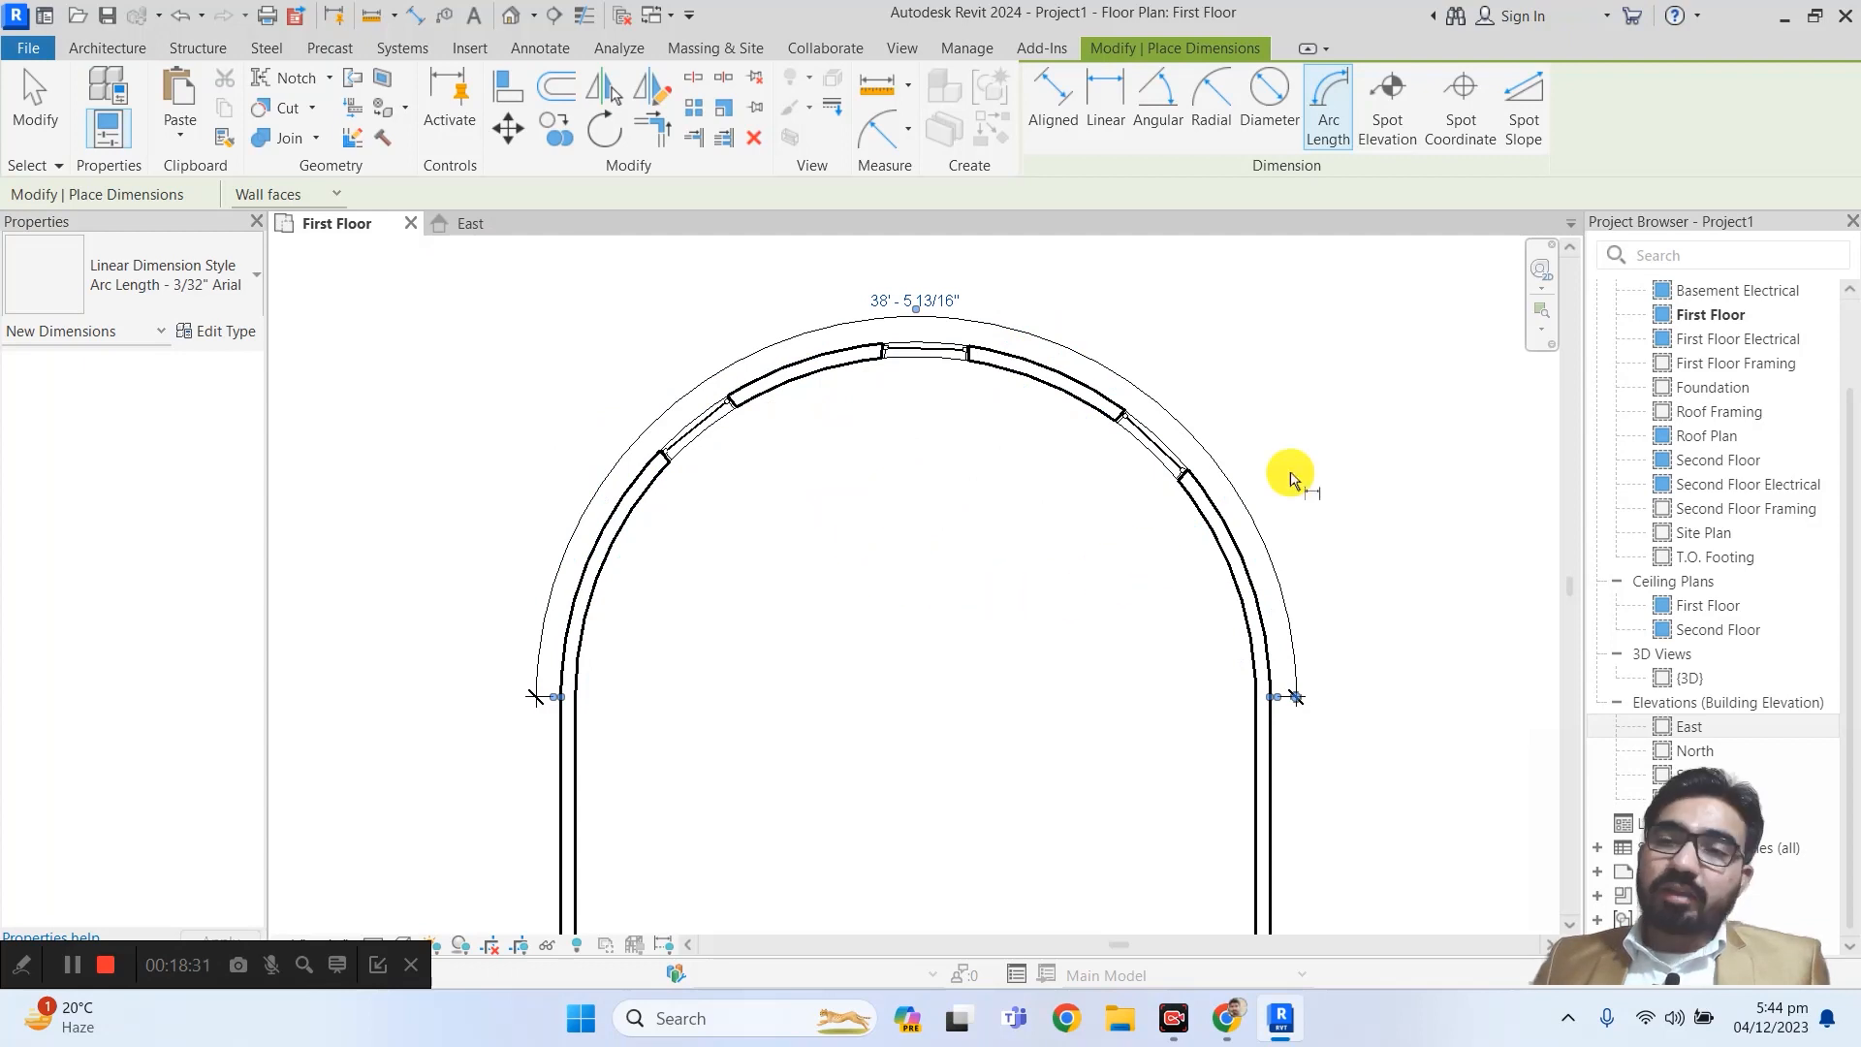
- Place an Arc Length dimension inside the arch from the left window's lower edge to the right window's lower edge
click(1322, 107)
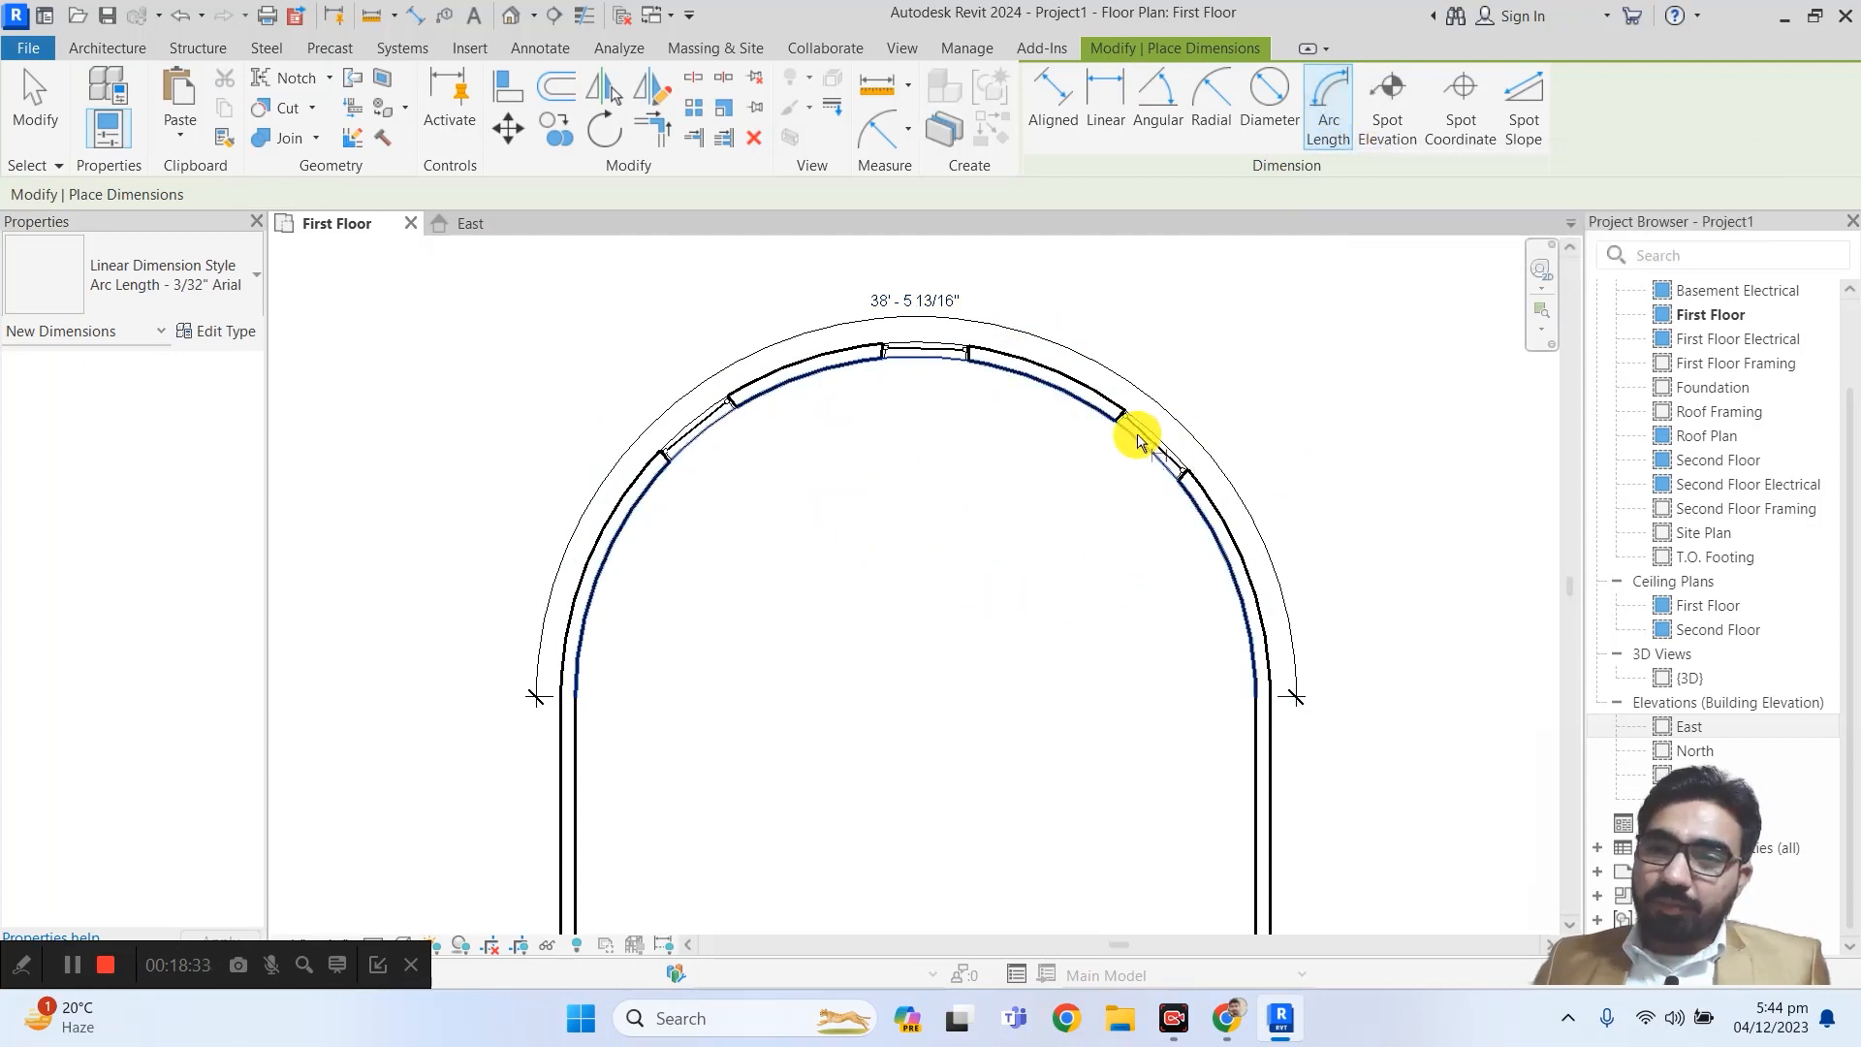
scroll(955, 368, up, 1)
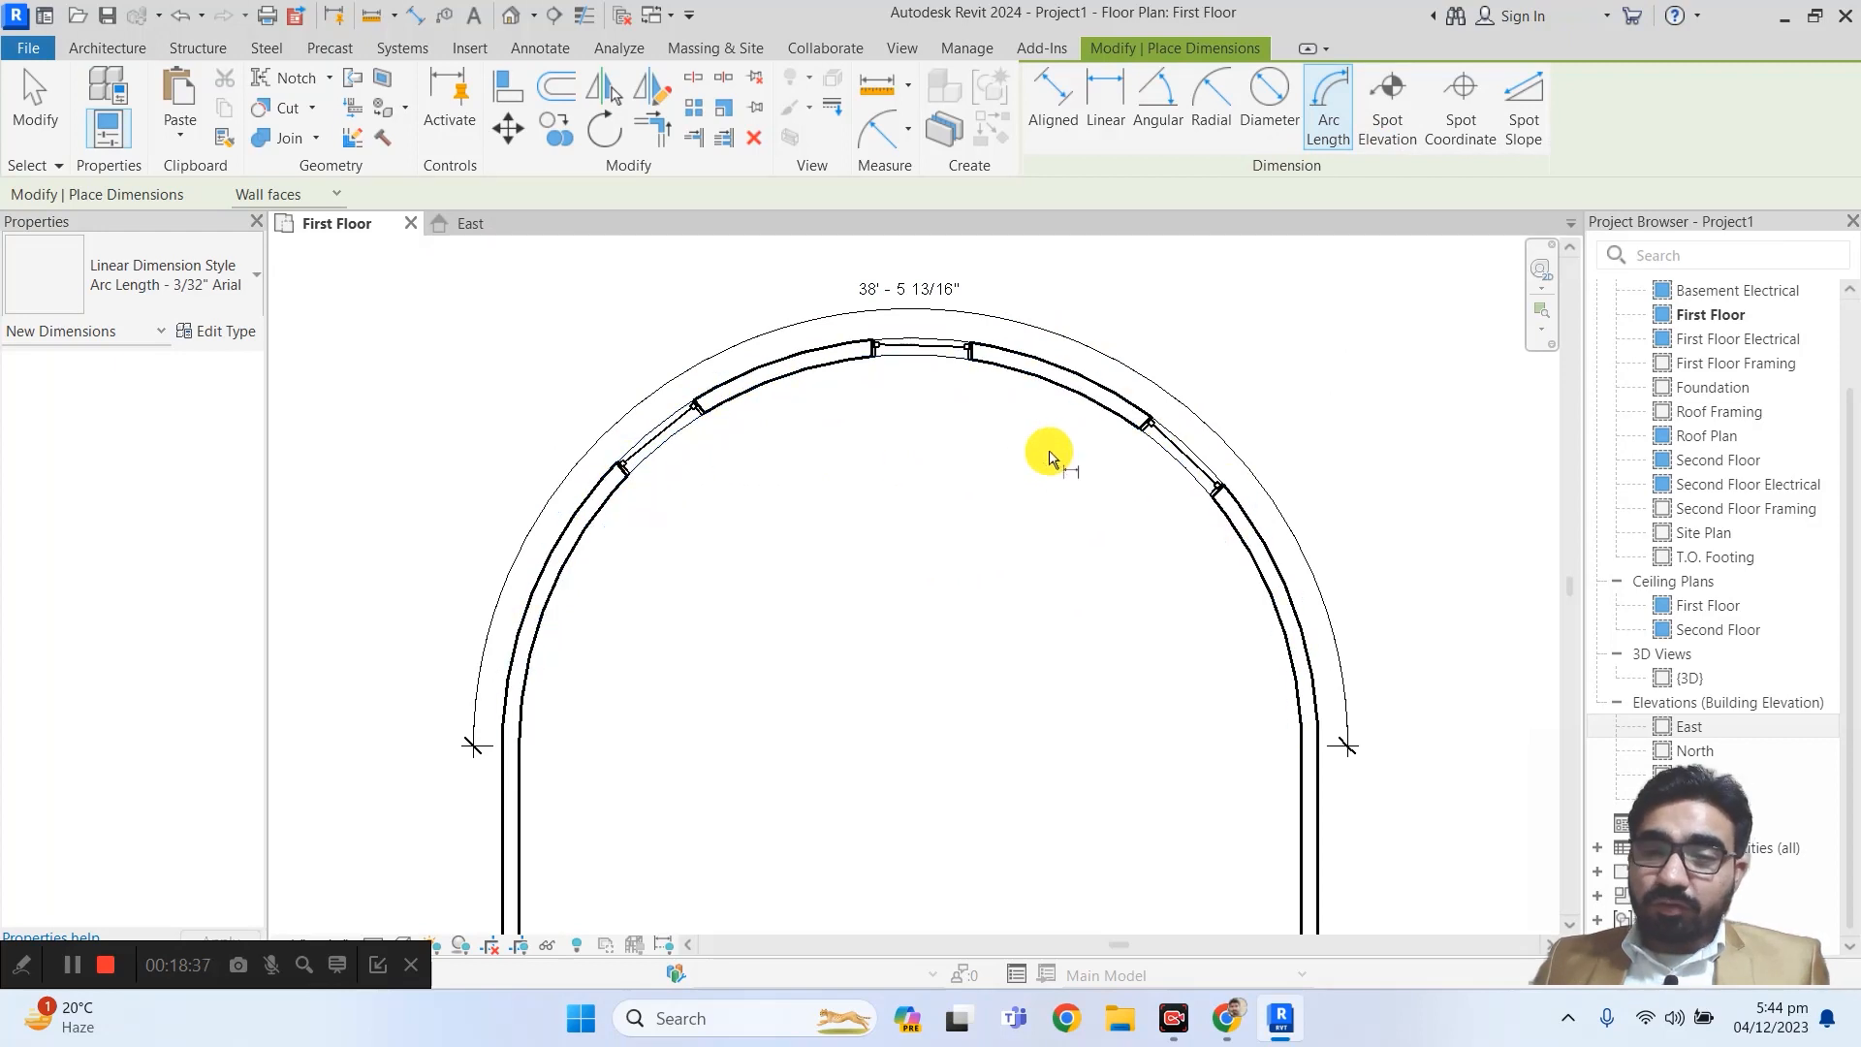
click(952, 340)
scroll(620, 475, up, 3)
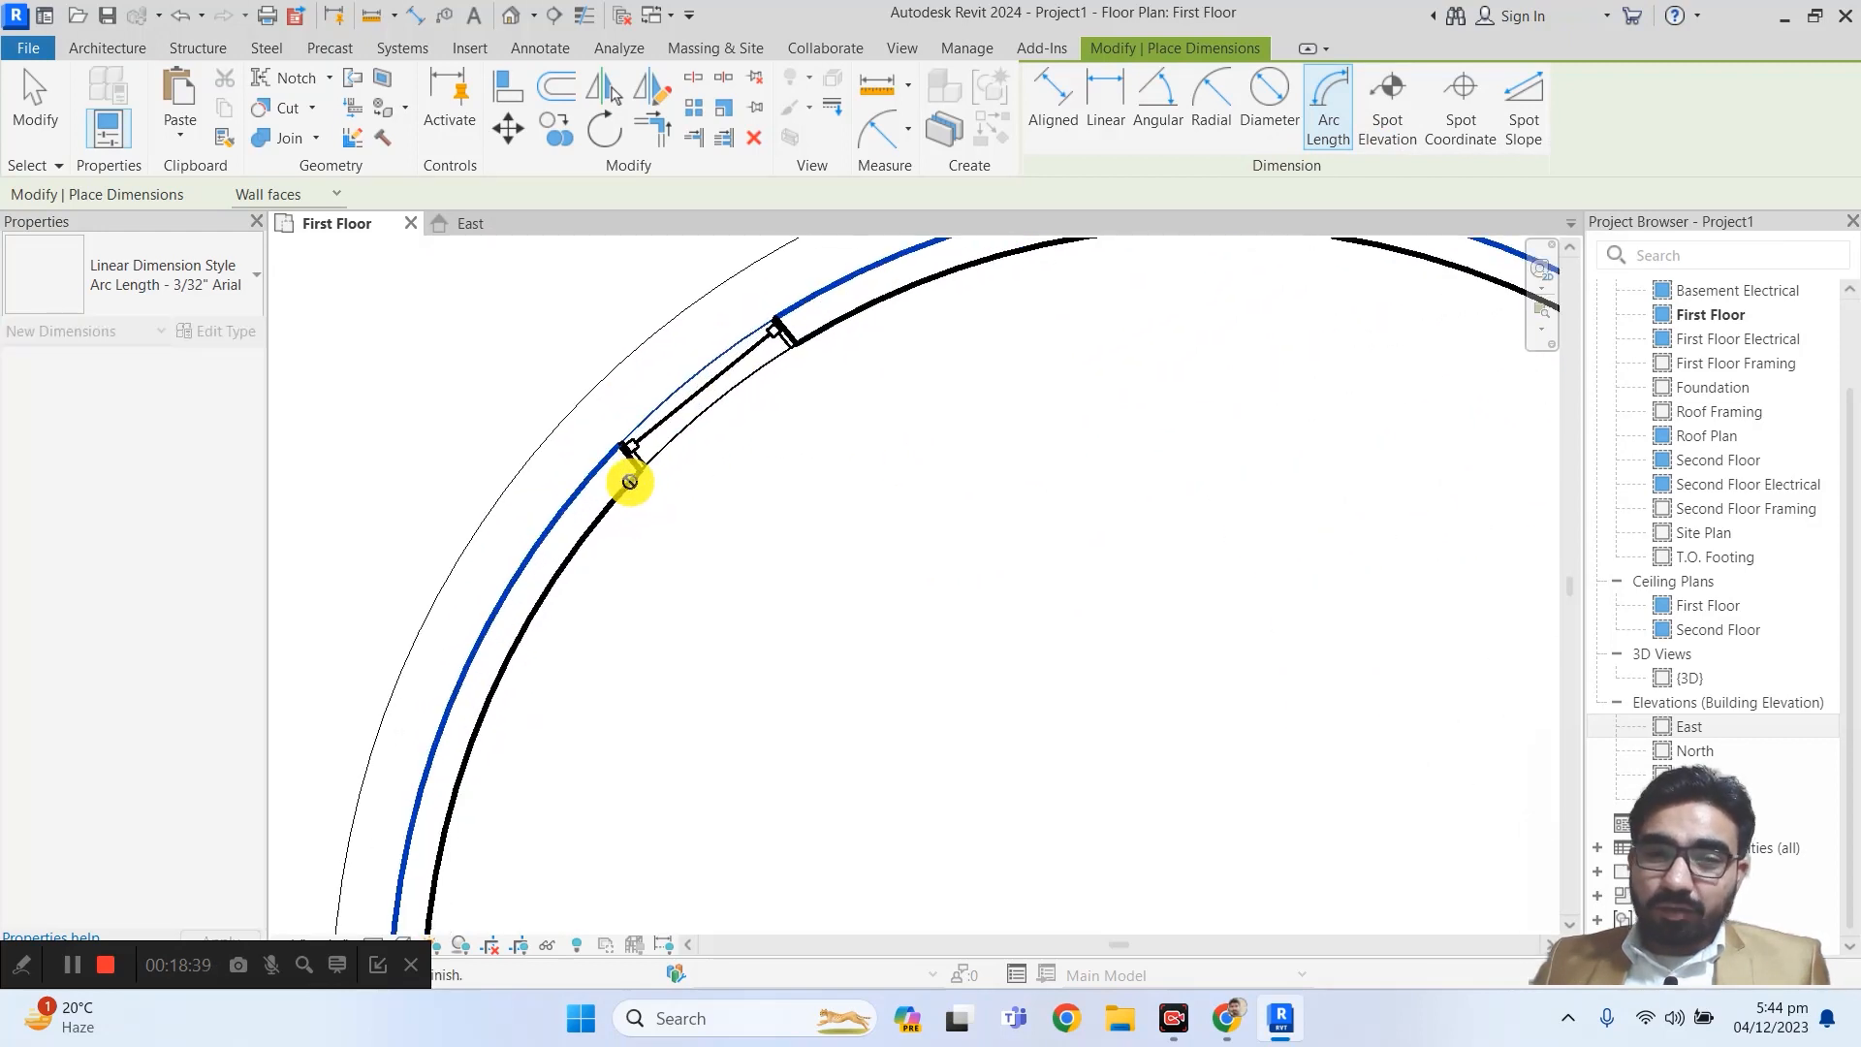
click(626, 448)
scroll(858, 460, down, 3)
scroll(1268, 474, up, 1)
scroll(1268, 475, up, 1)
click(1278, 463)
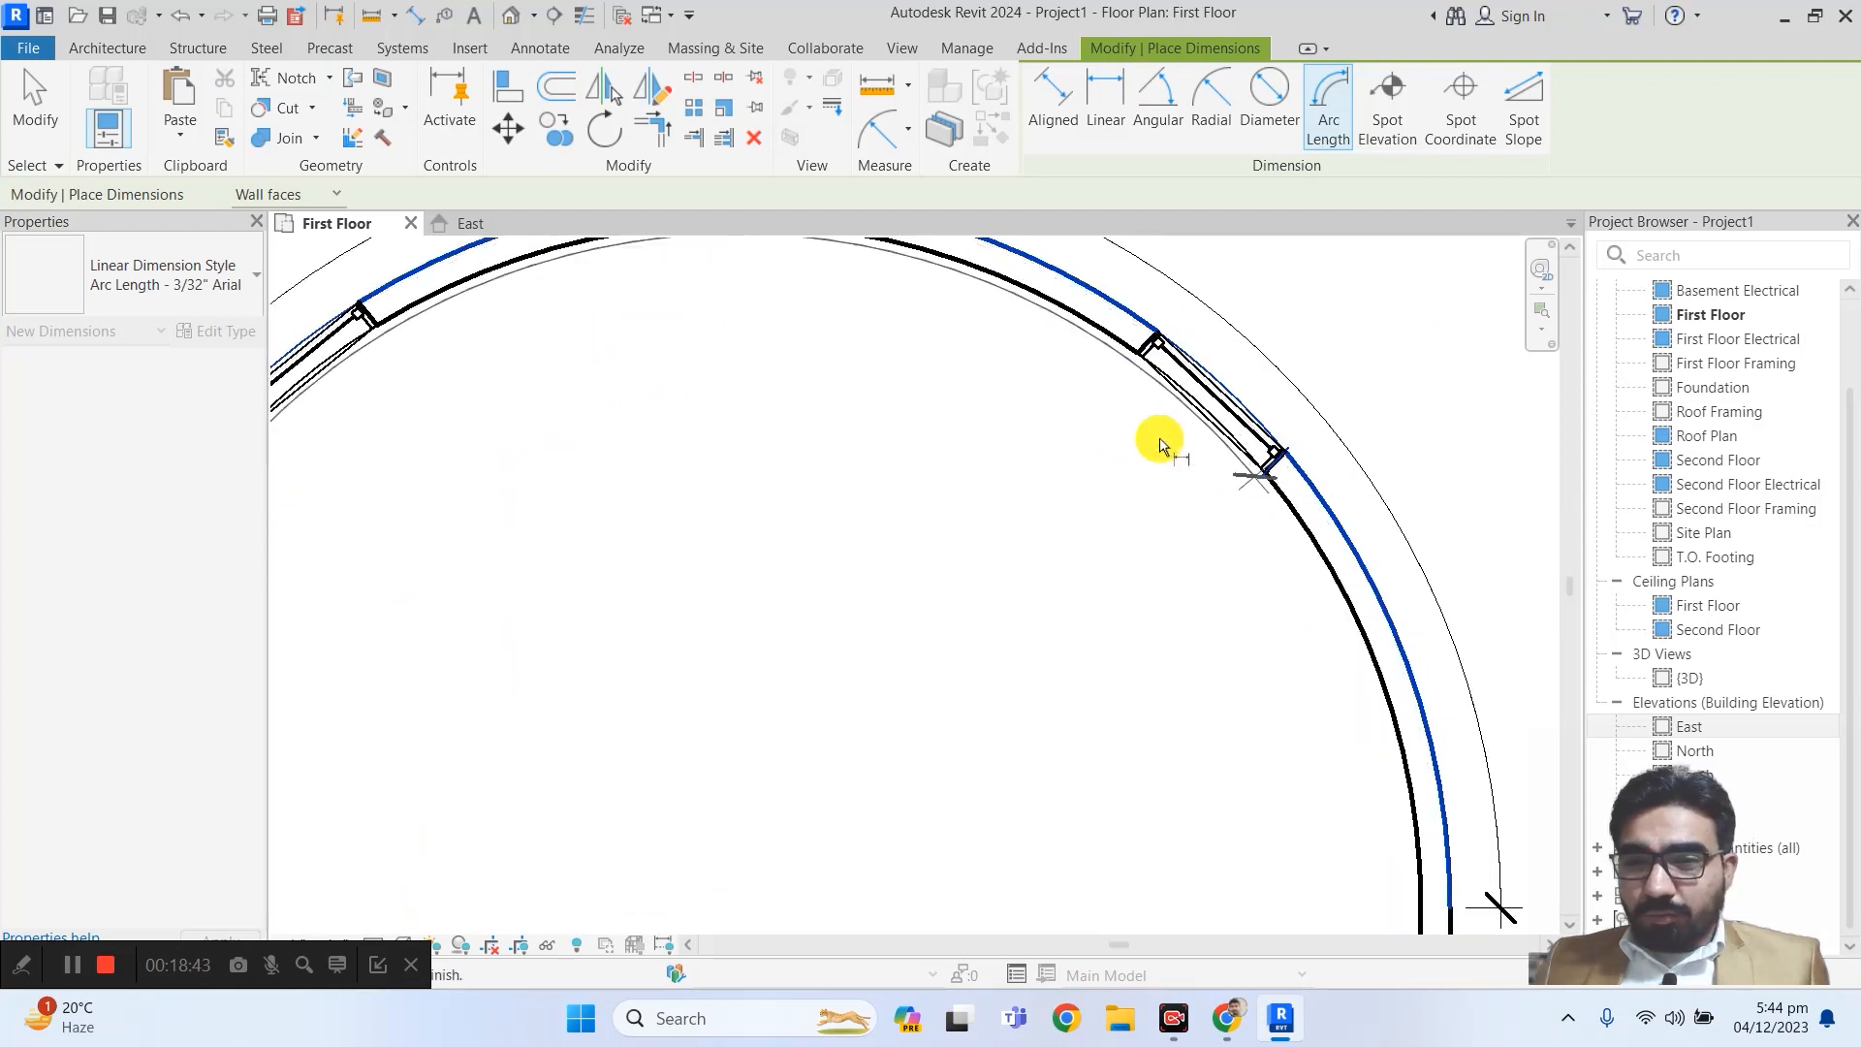
scroll(1129, 467, down, 1)
scroll(1121, 440, down, 2)
click(1110, 423)
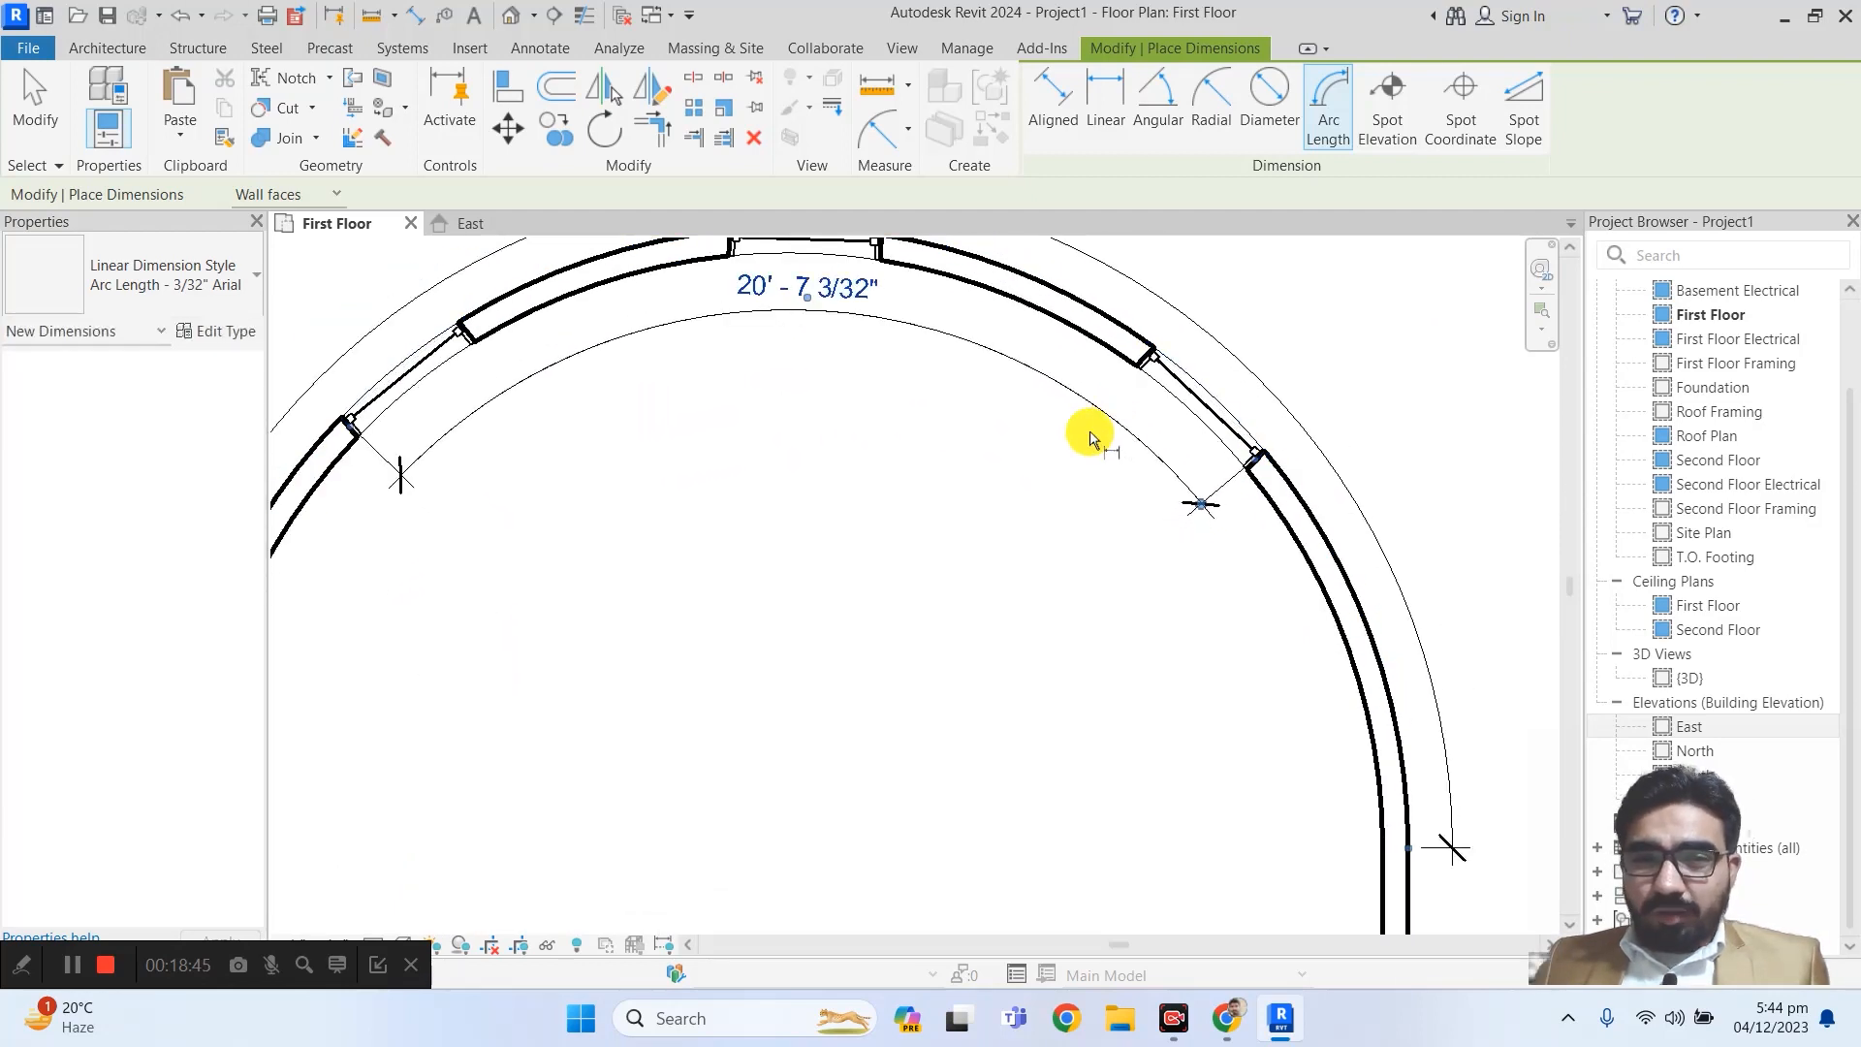
scroll(1039, 478, down, 1)
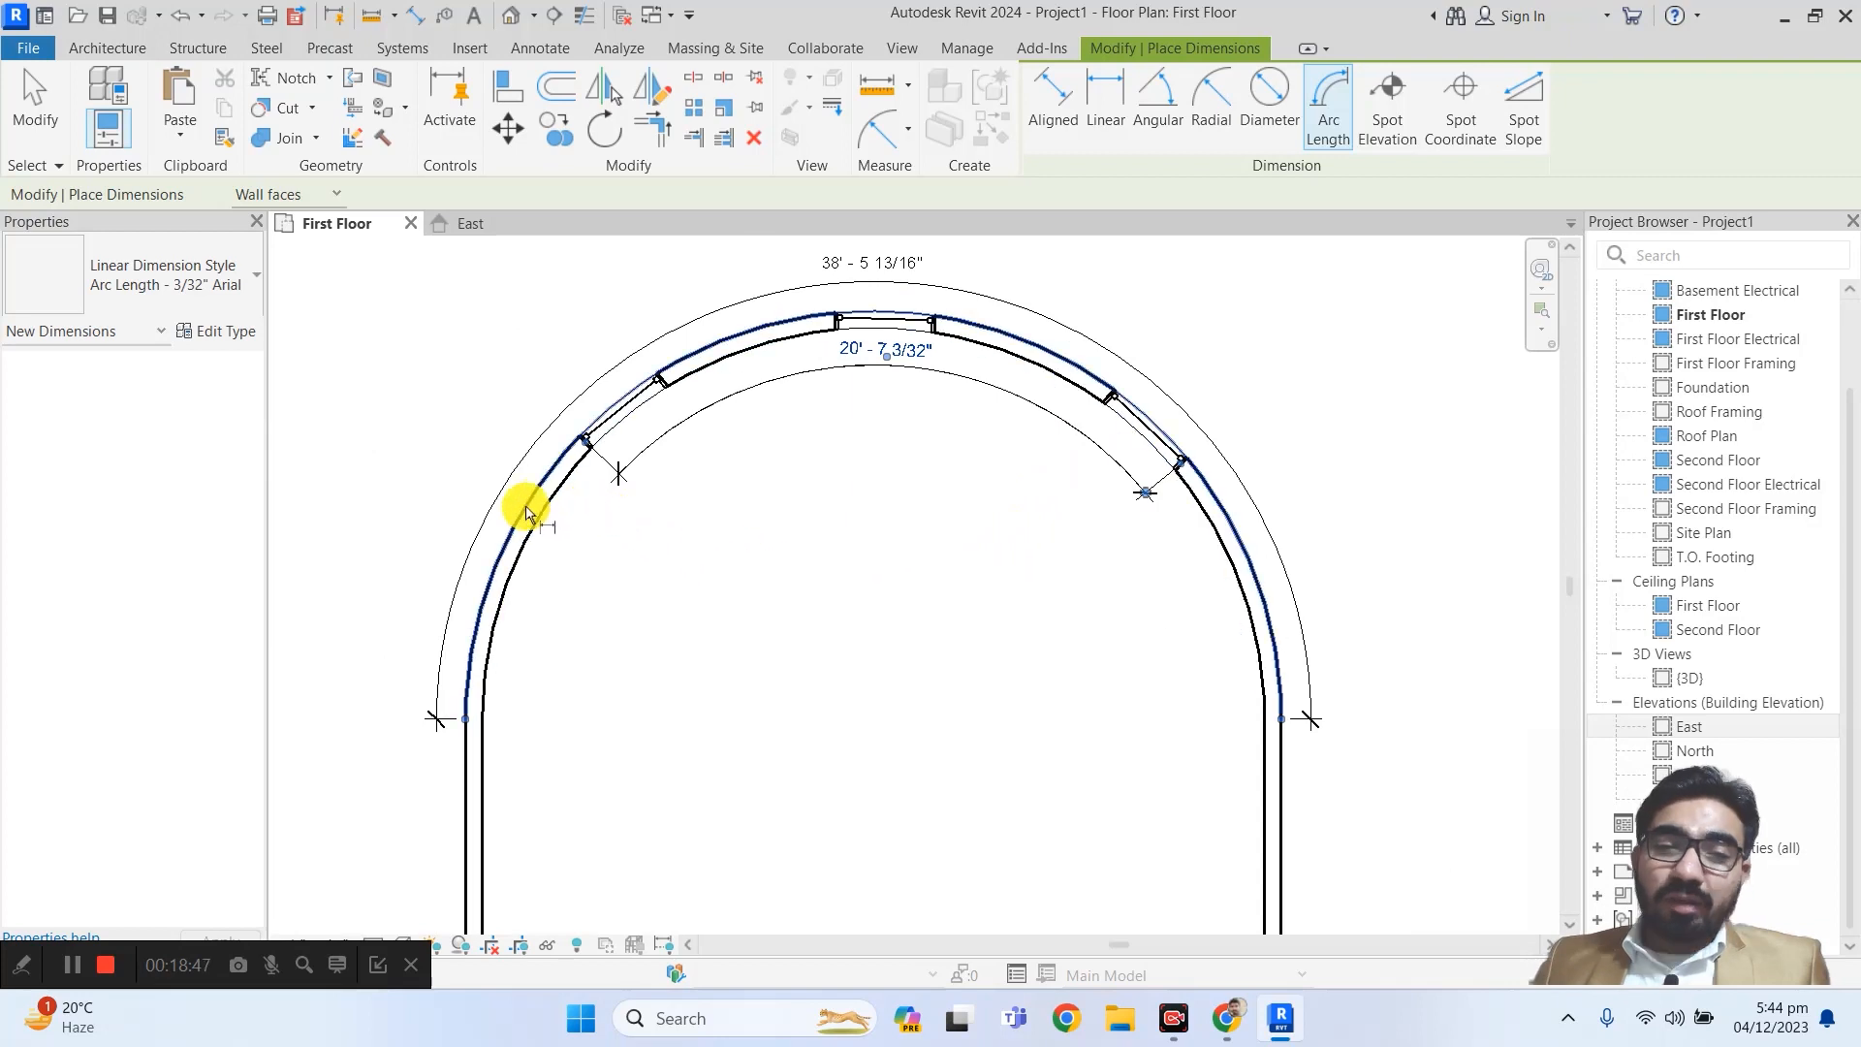
click(582, 442)
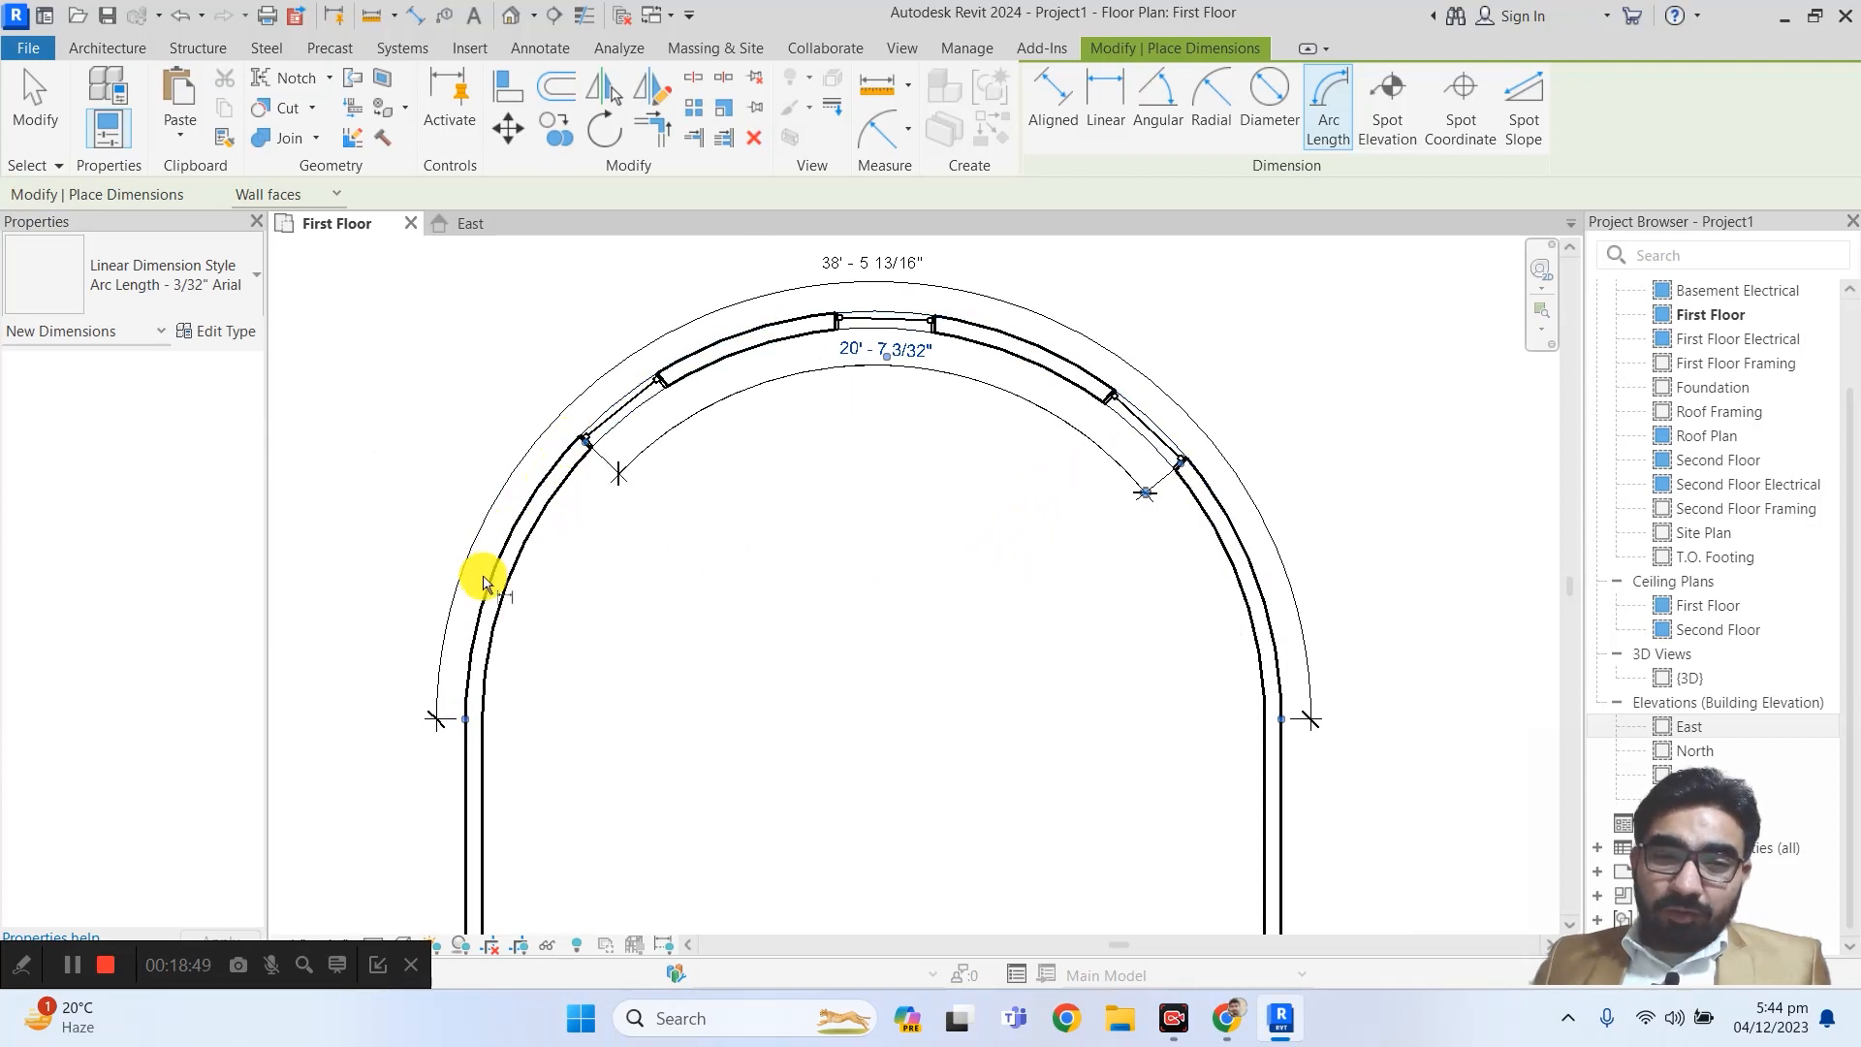
click(571, 443)
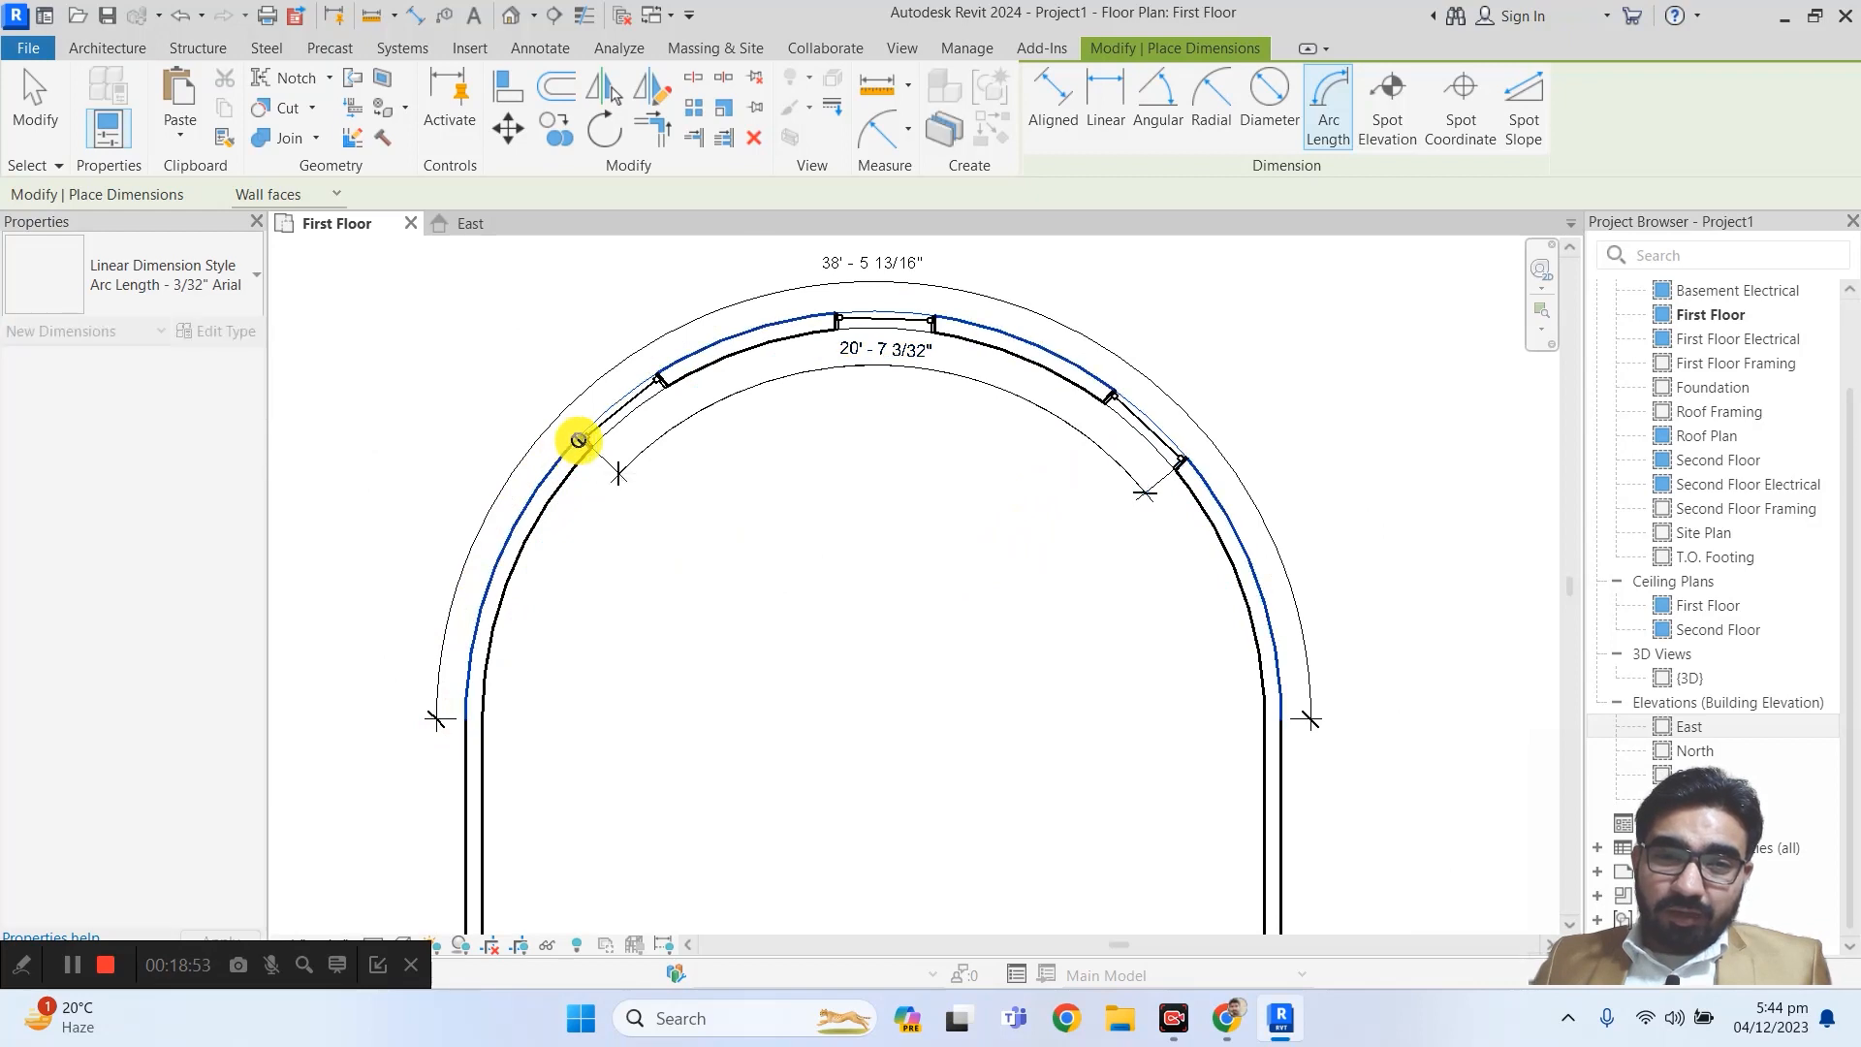
click(469, 709)
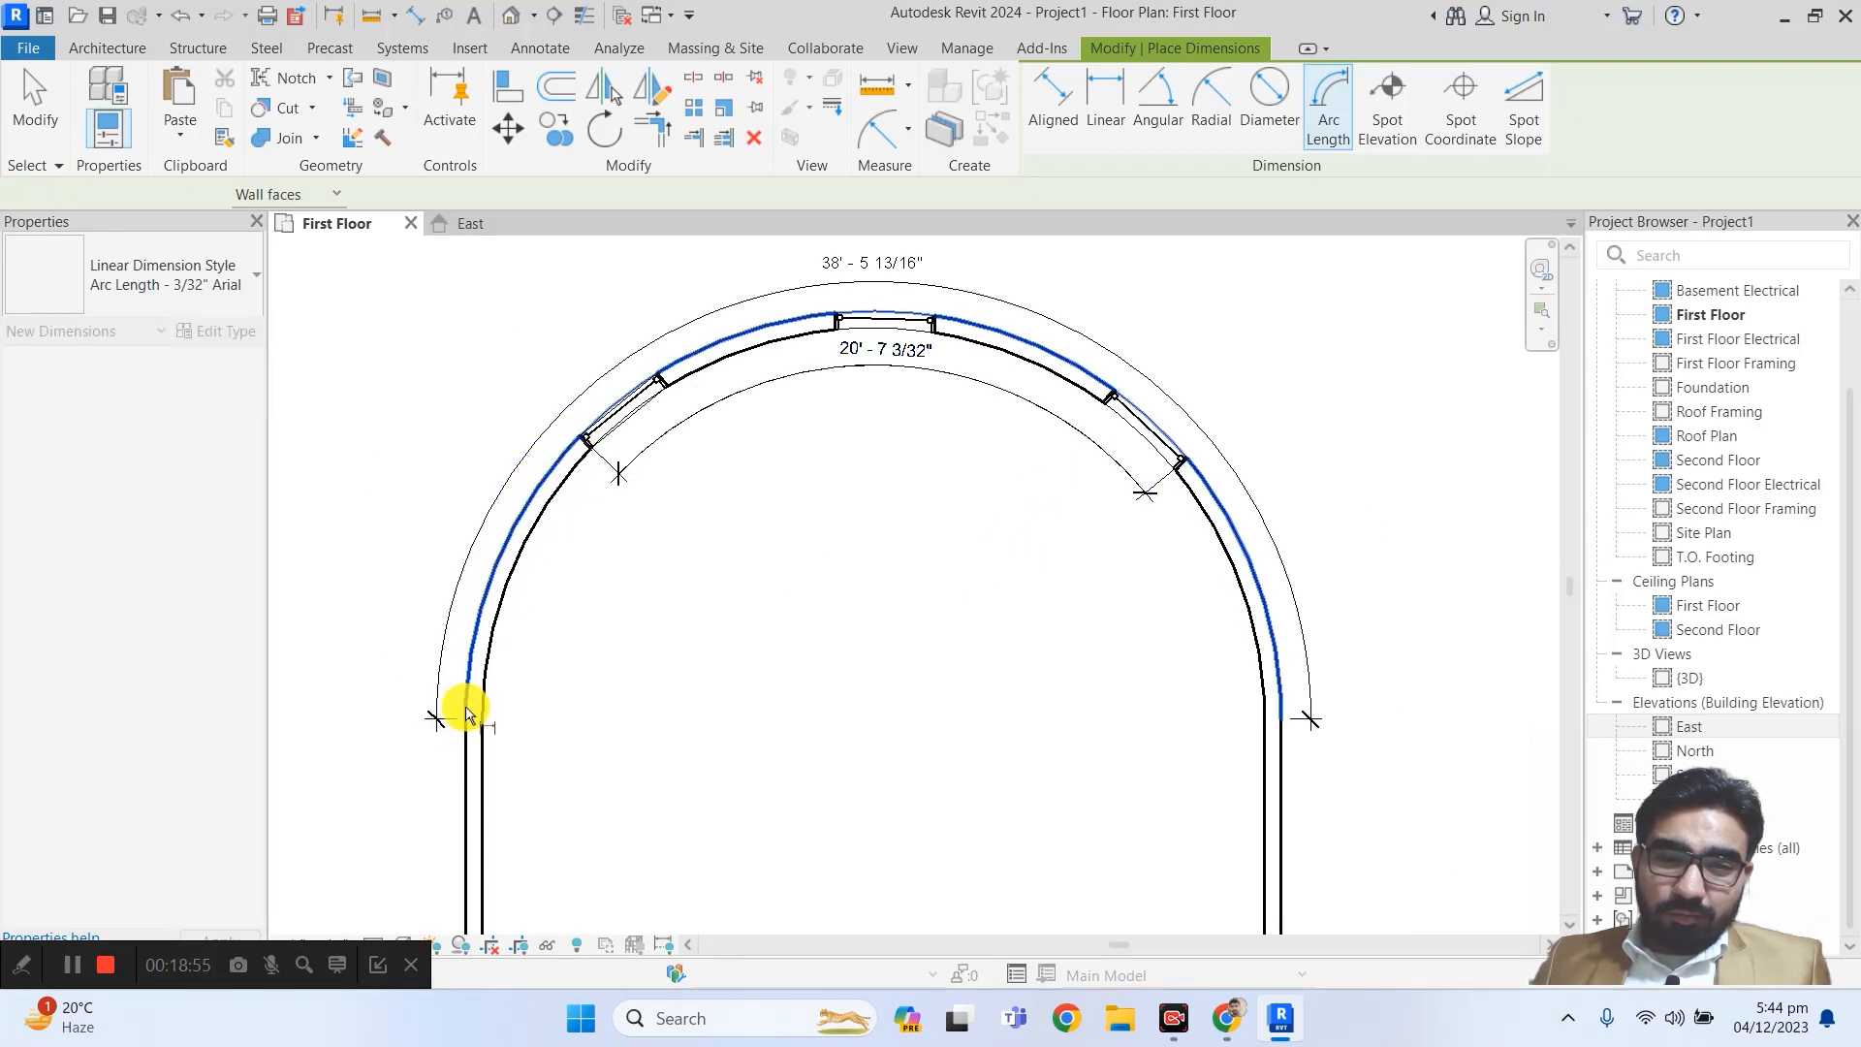
click(576, 442)
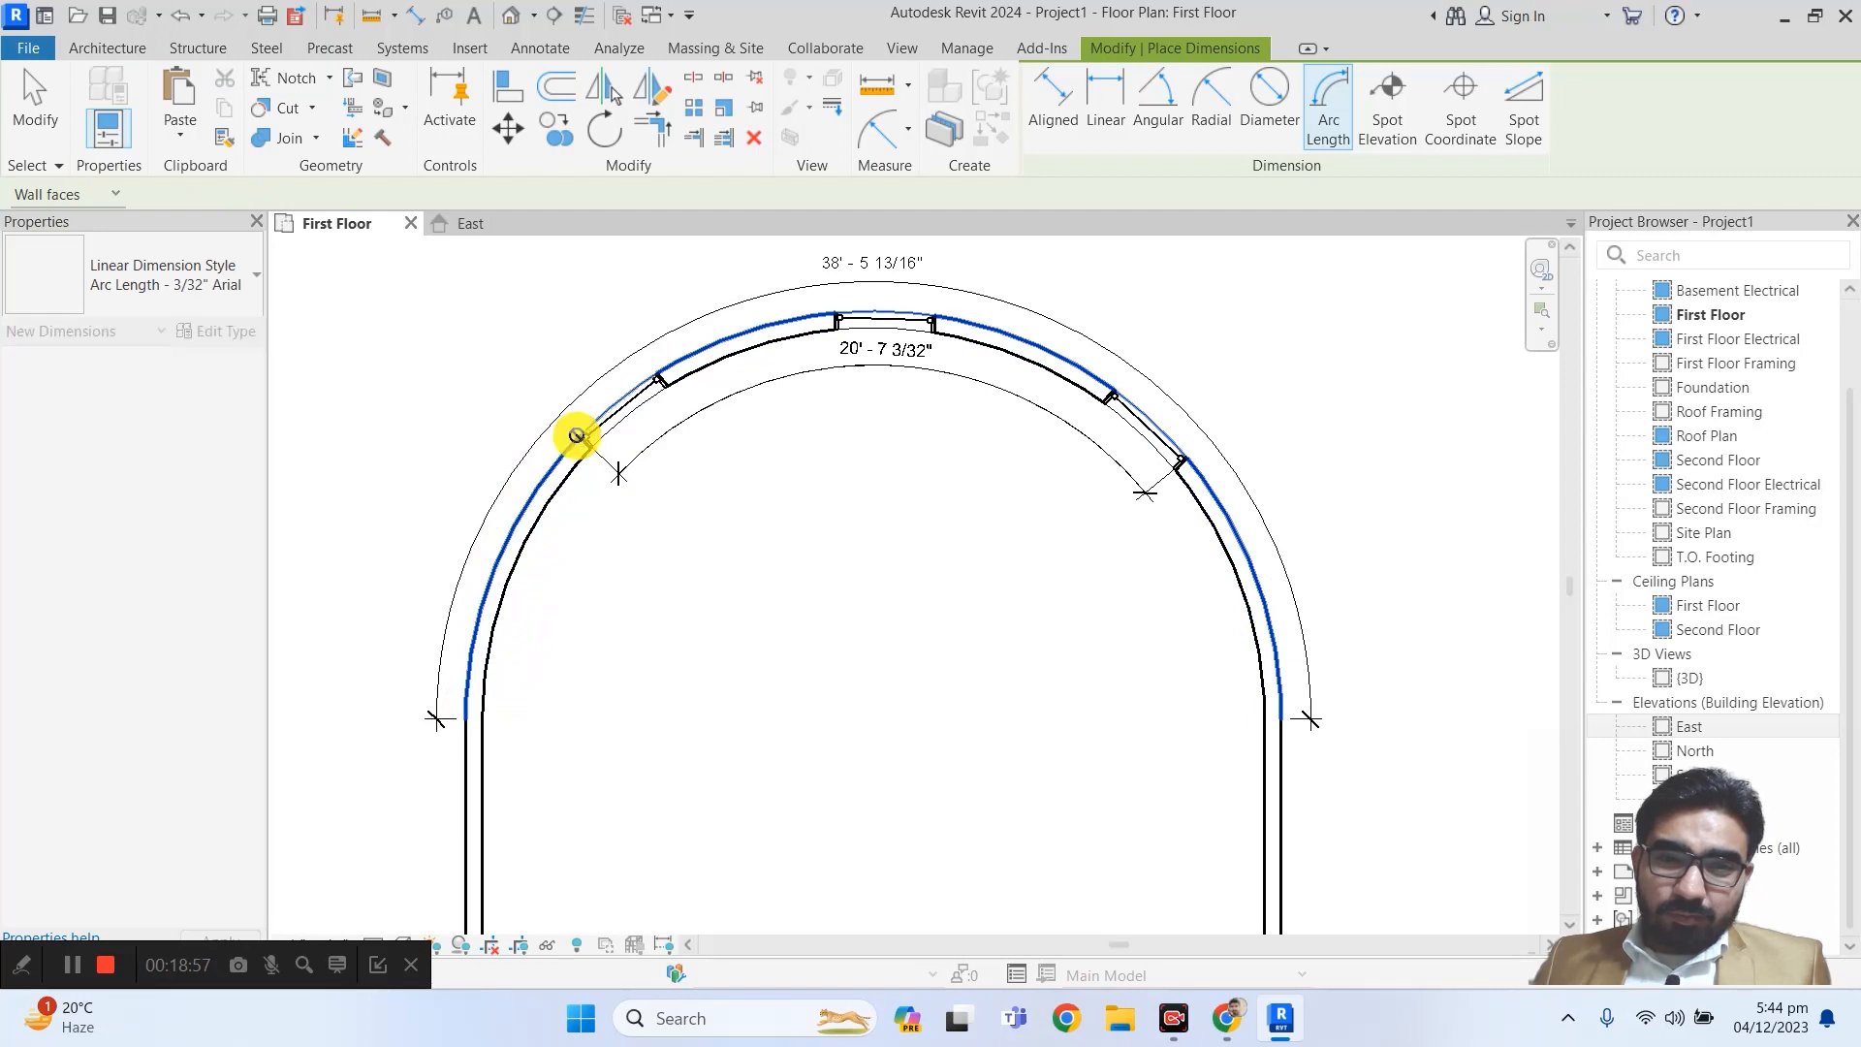
click(469, 709)
- Place an Arc Length dimension inside the arch between the left straight wall and the left window's lower edge, in line with the window dimension
click(1326, 117)
click(489, 573)
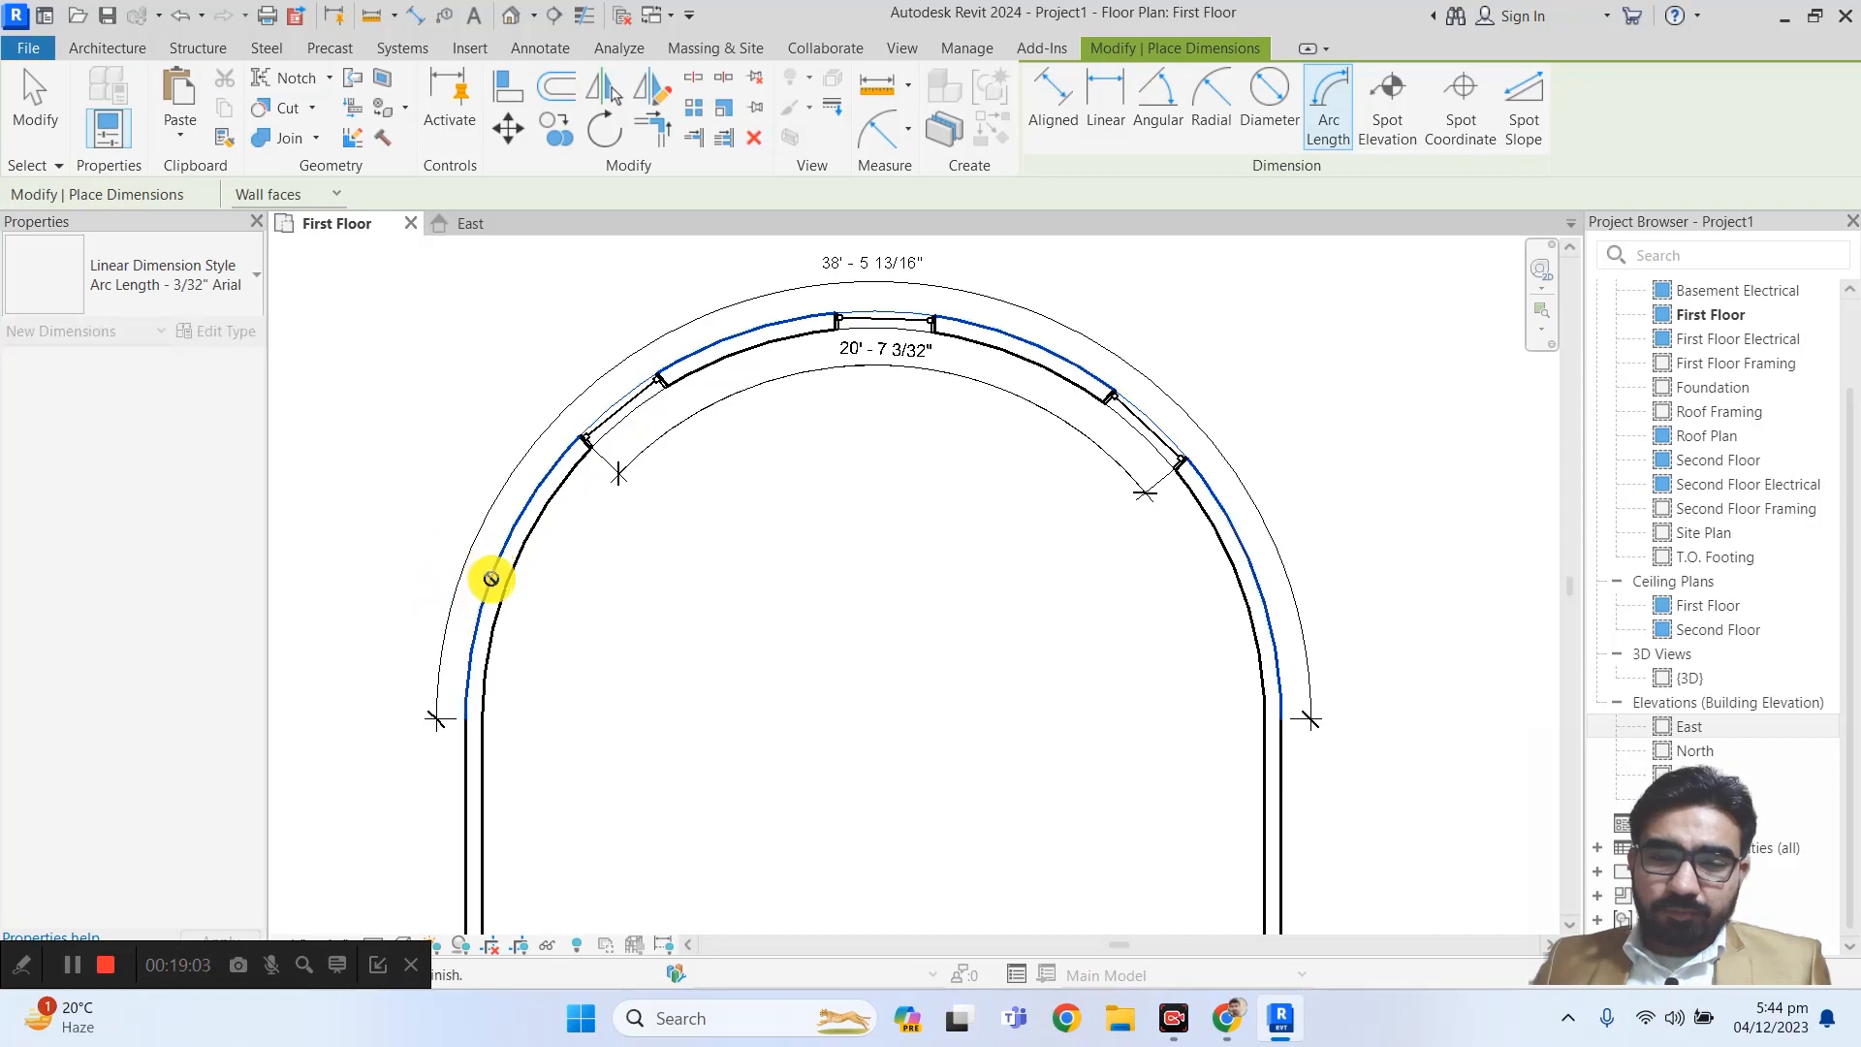
scroll(471, 707, up, 3)
click(461, 743)
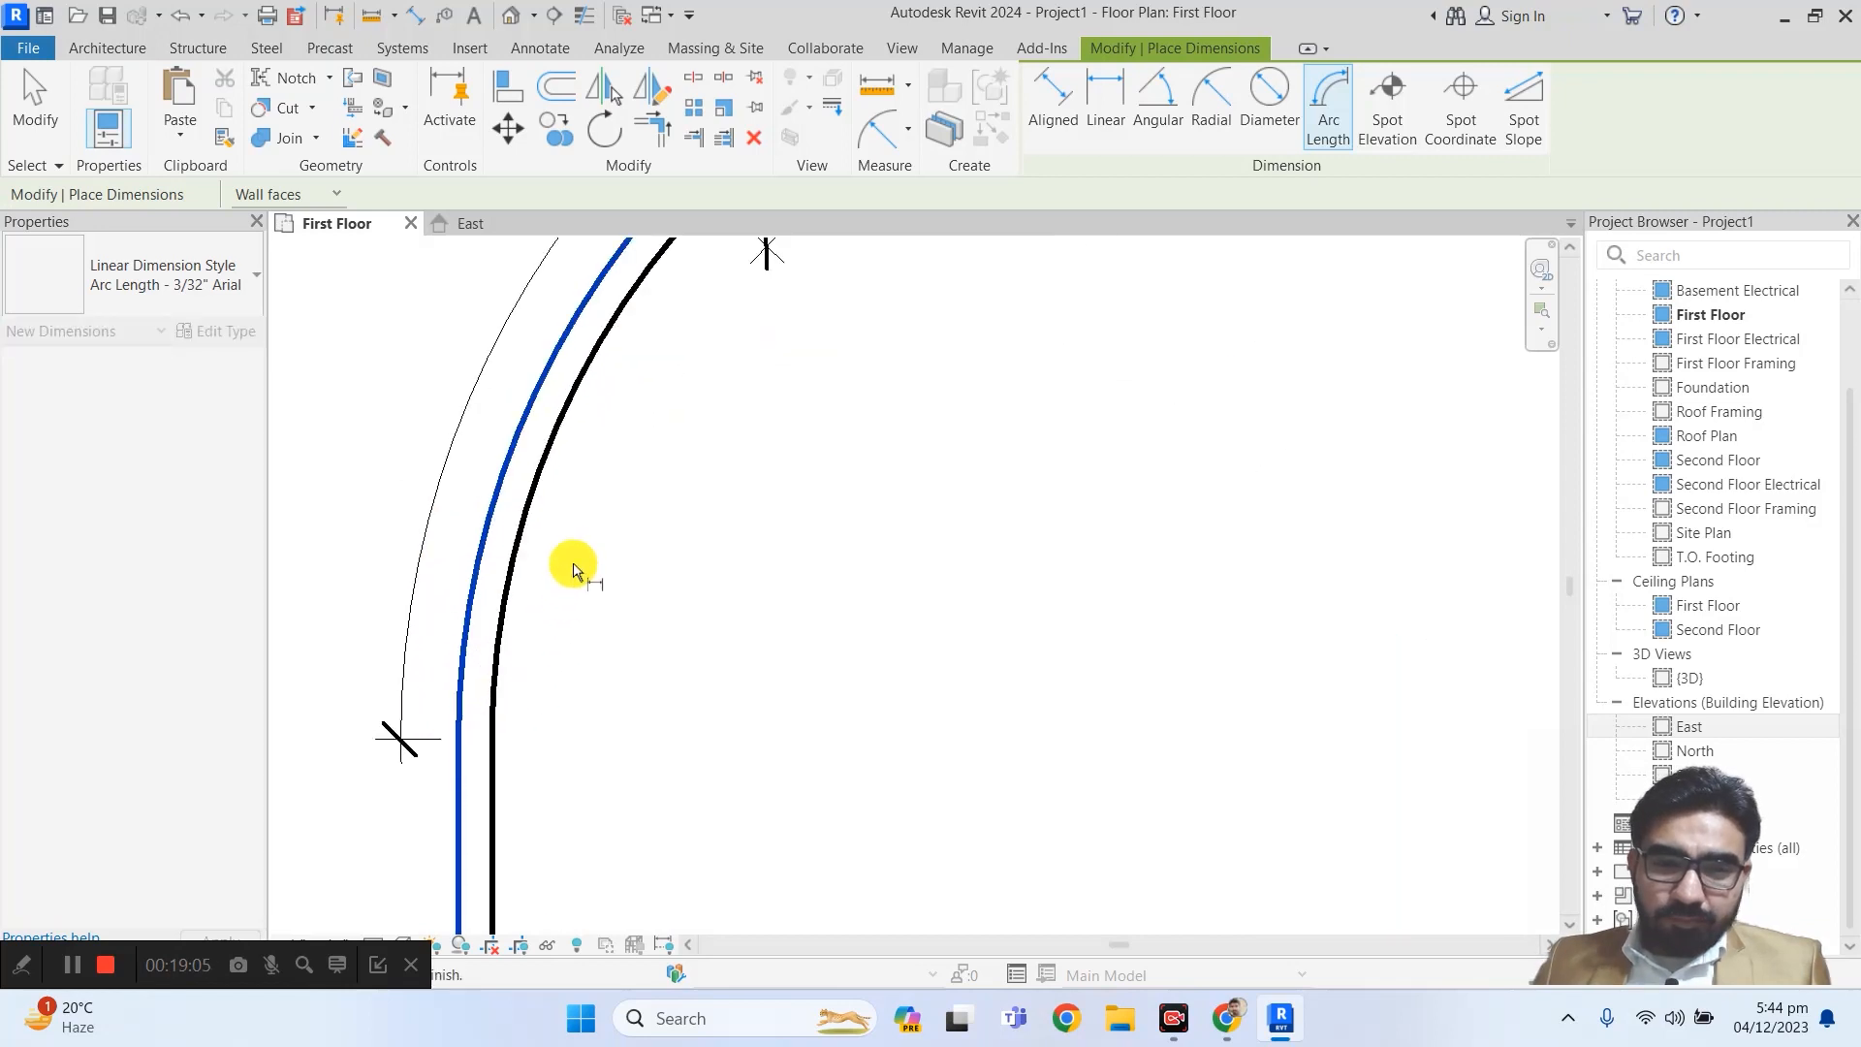
scroll(602, 491, down, 3)
scroll(623, 375, up, 4)
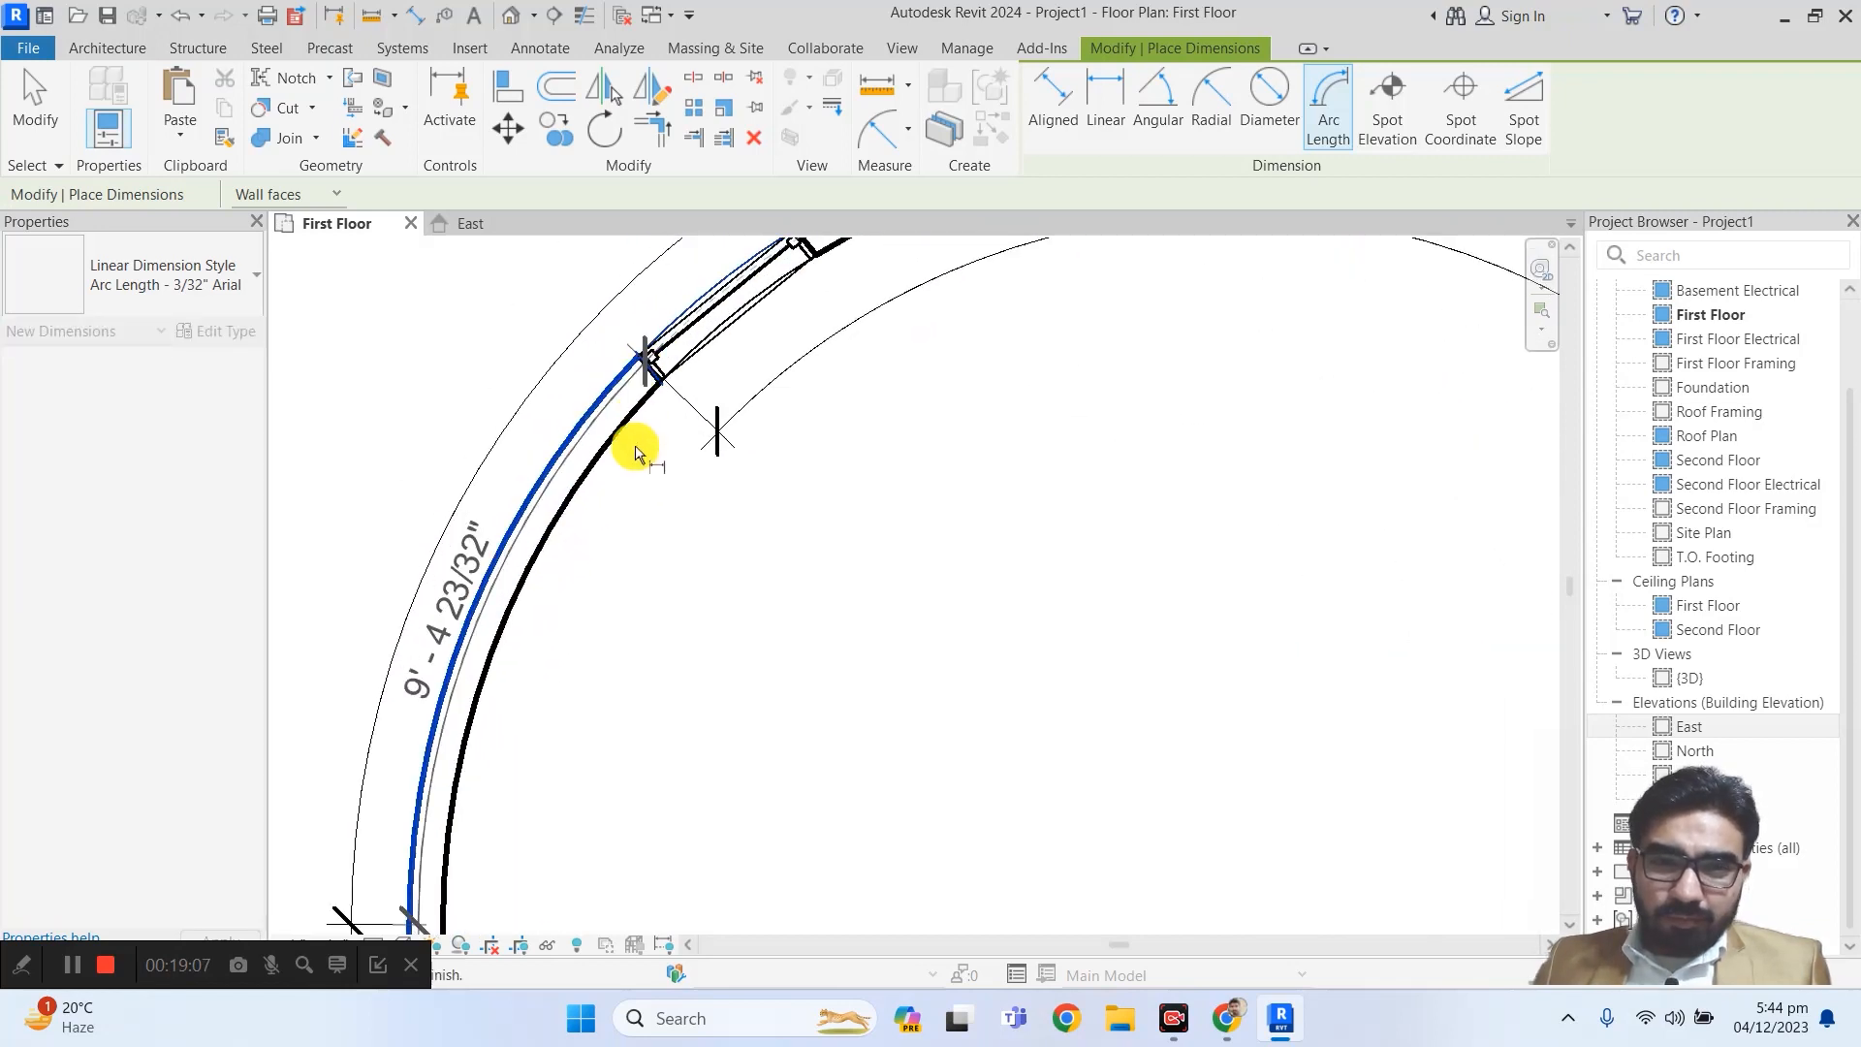
click(657, 501)
scroll(656, 501, down, 3)
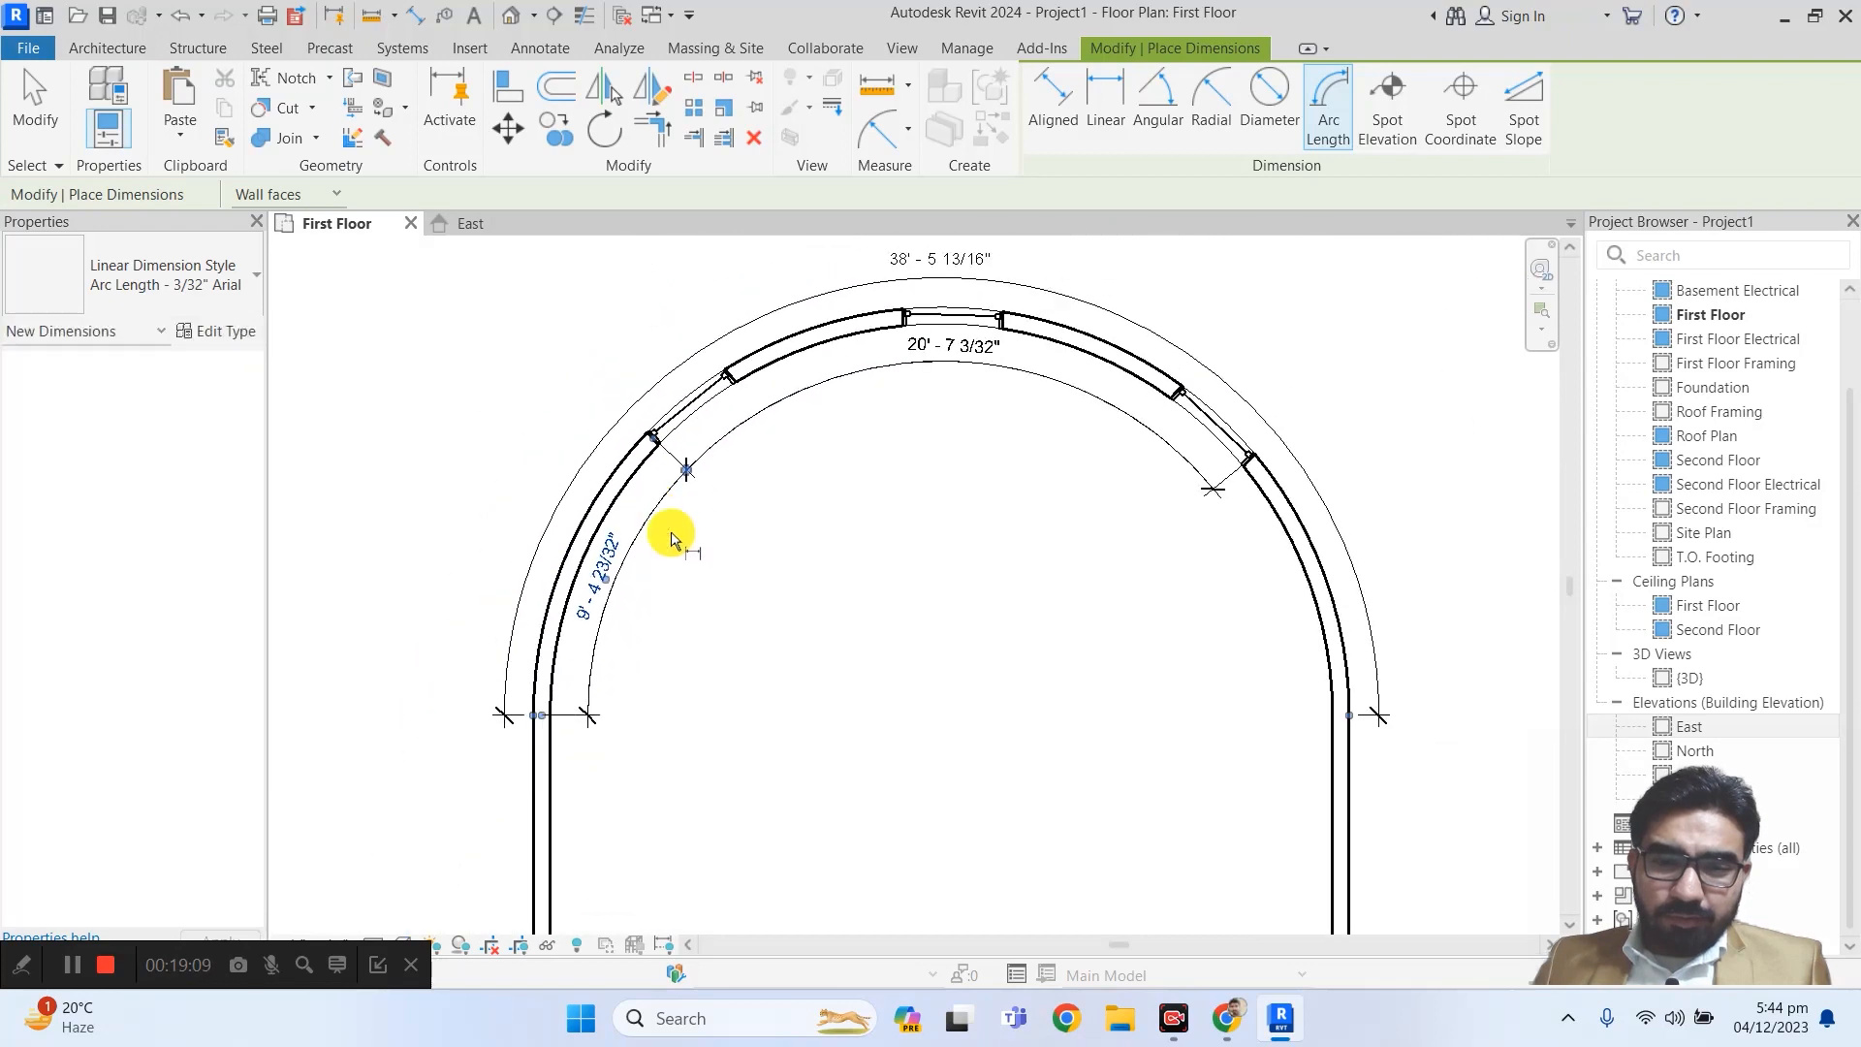
- Place an Arc Length dimension inside the arch between the right straight wall and the right window's lower edge, and end the dimension command
scroll(665, 367, up, 4)
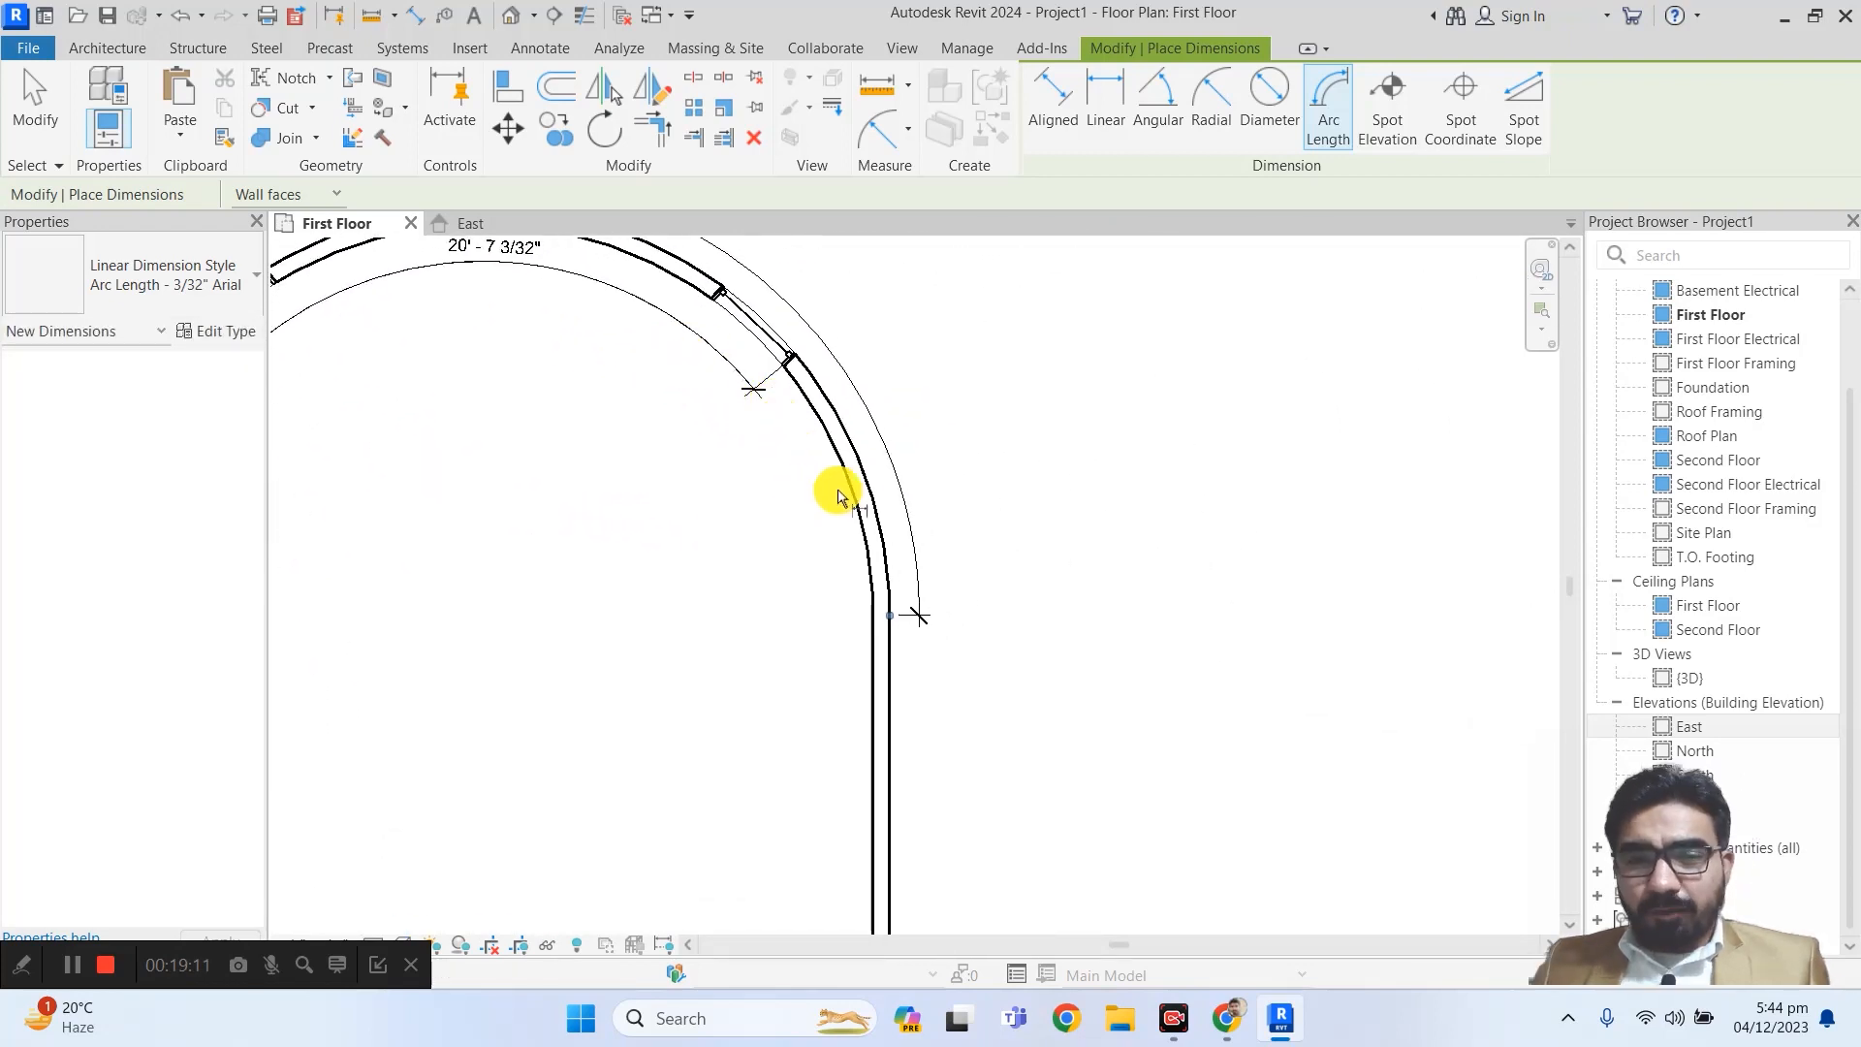
click(887, 612)
scroll(890, 623, up, 2)
click(899, 580)
middle_drag(792, 451, 813, 732)
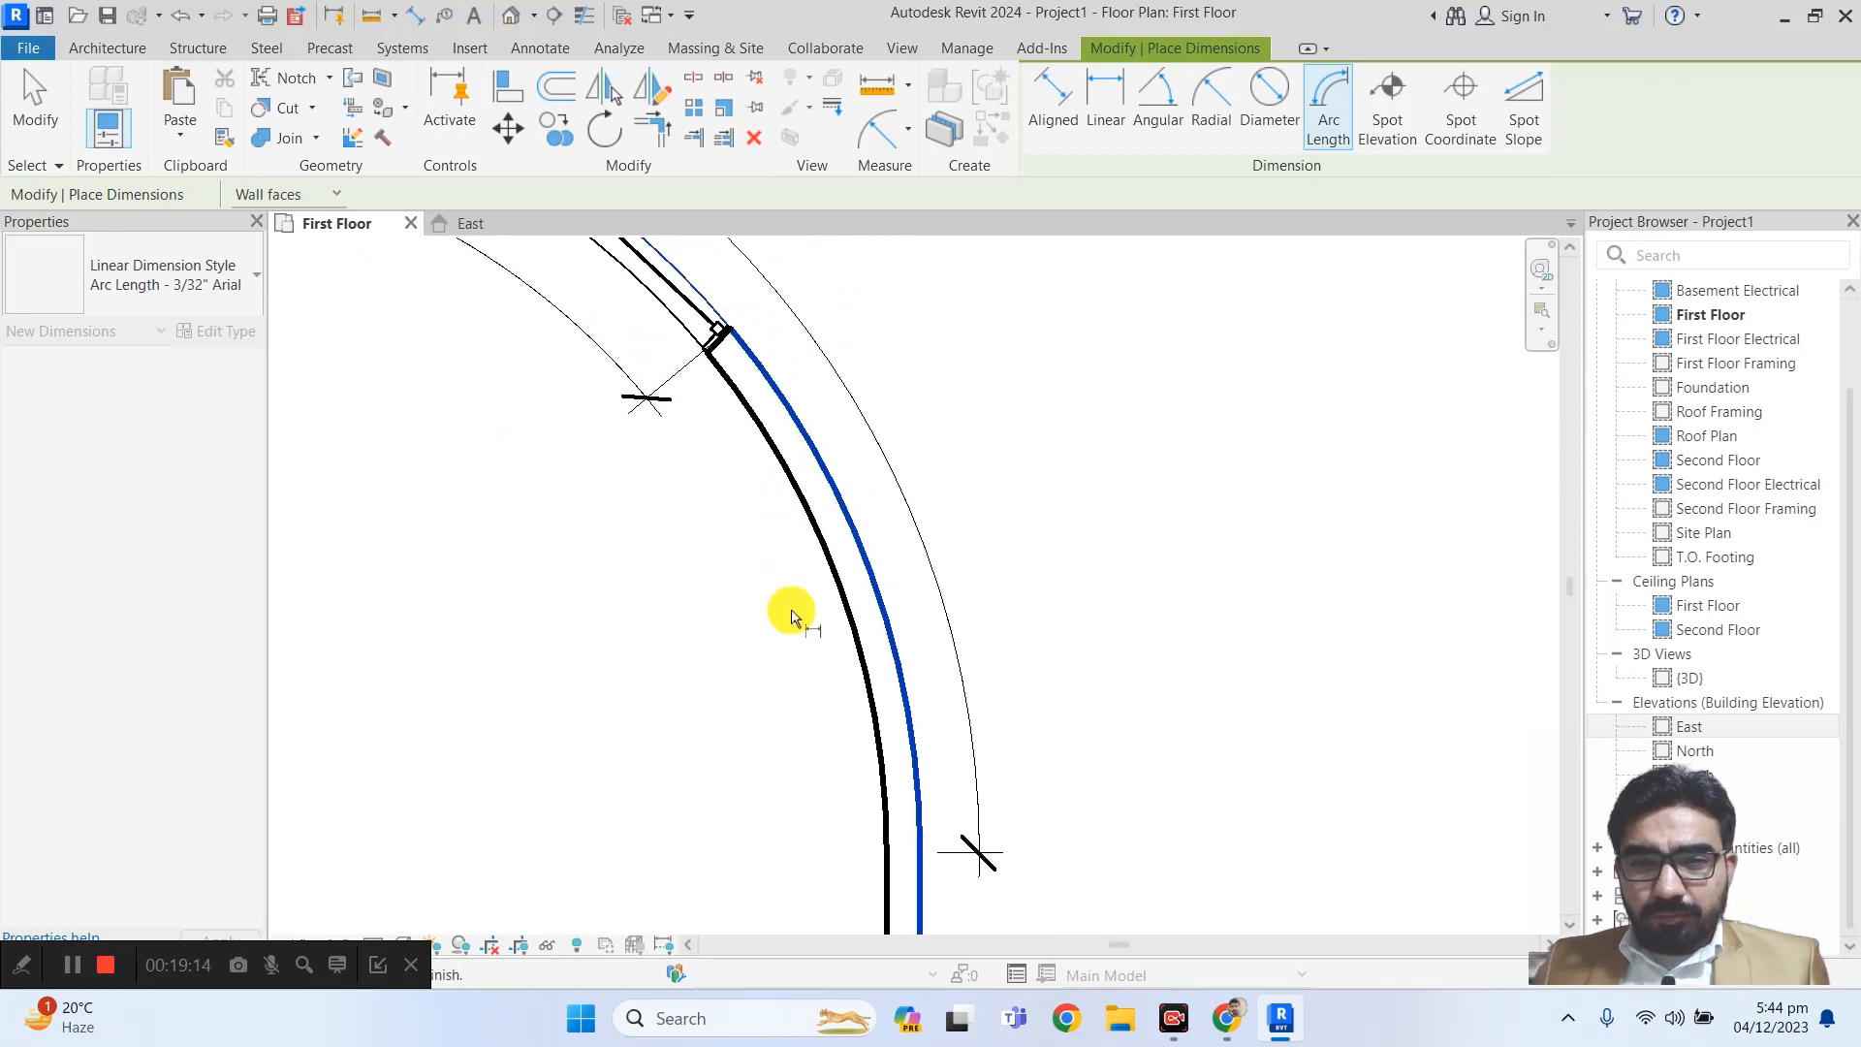
click(726, 330)
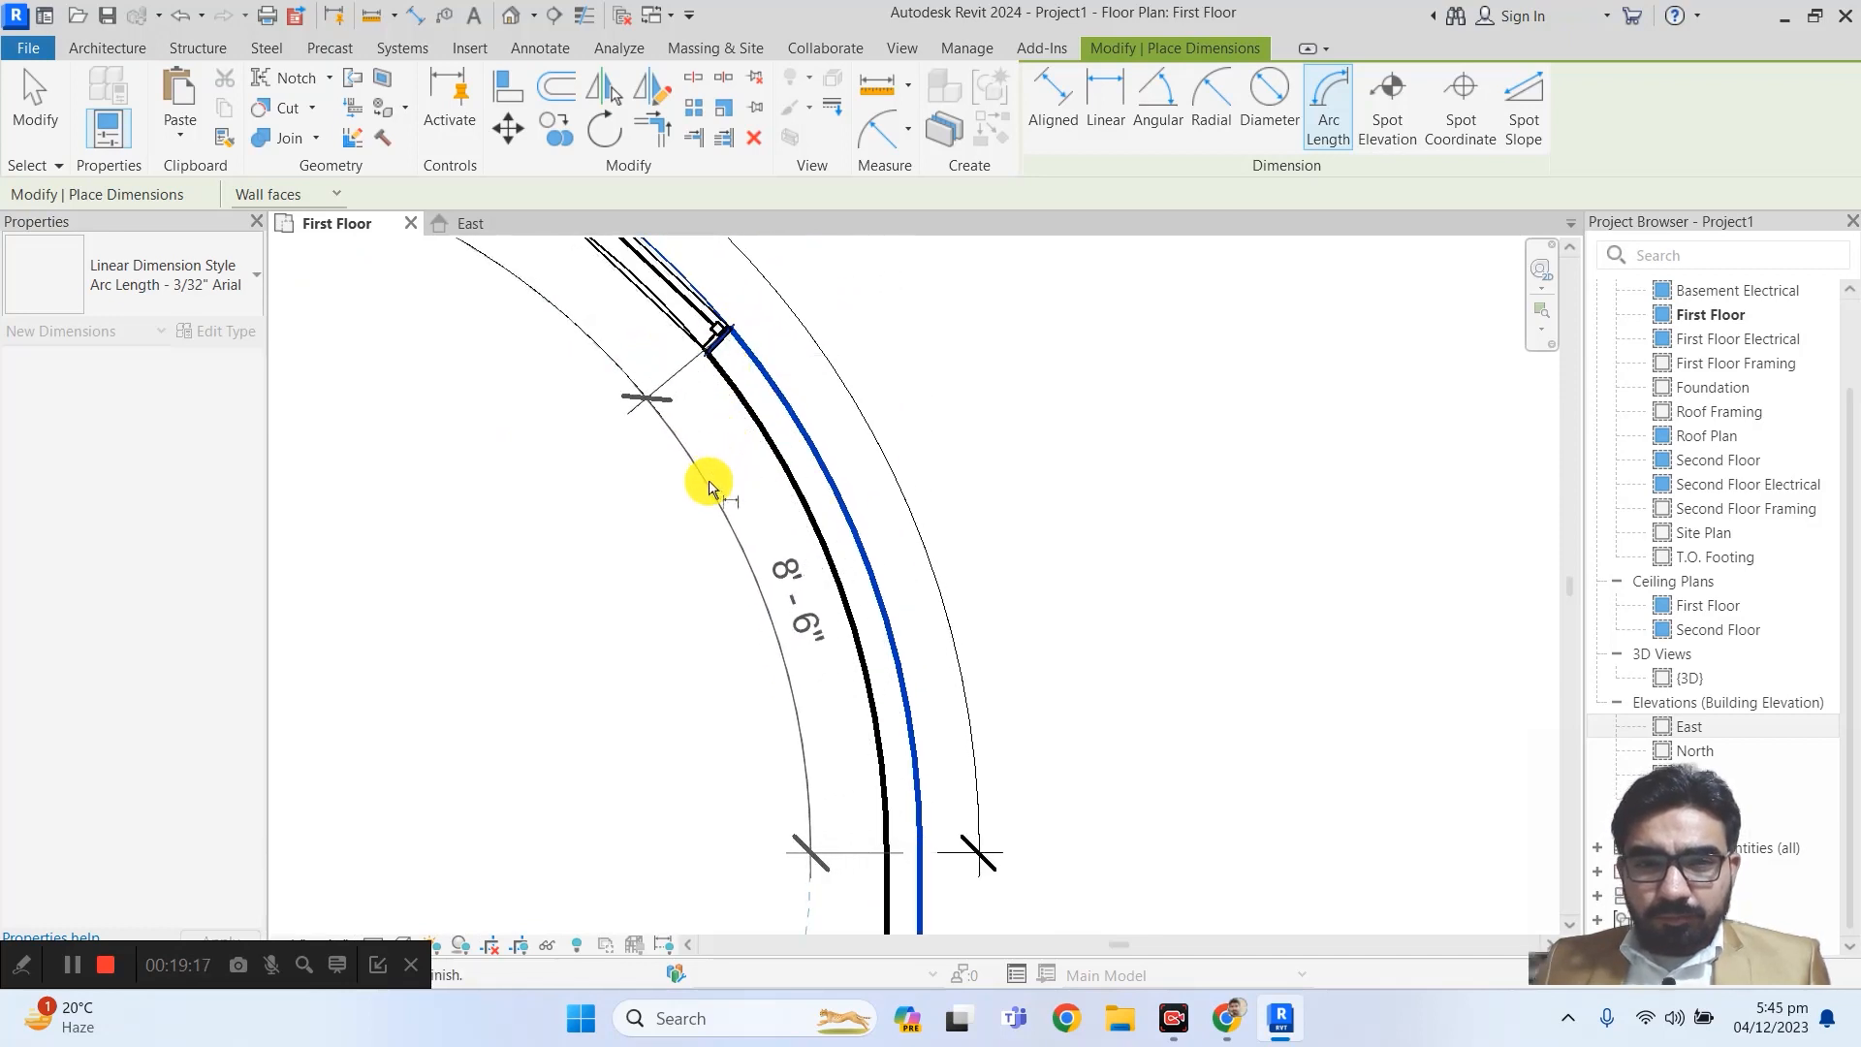
scroll(702, 488, down, 4)
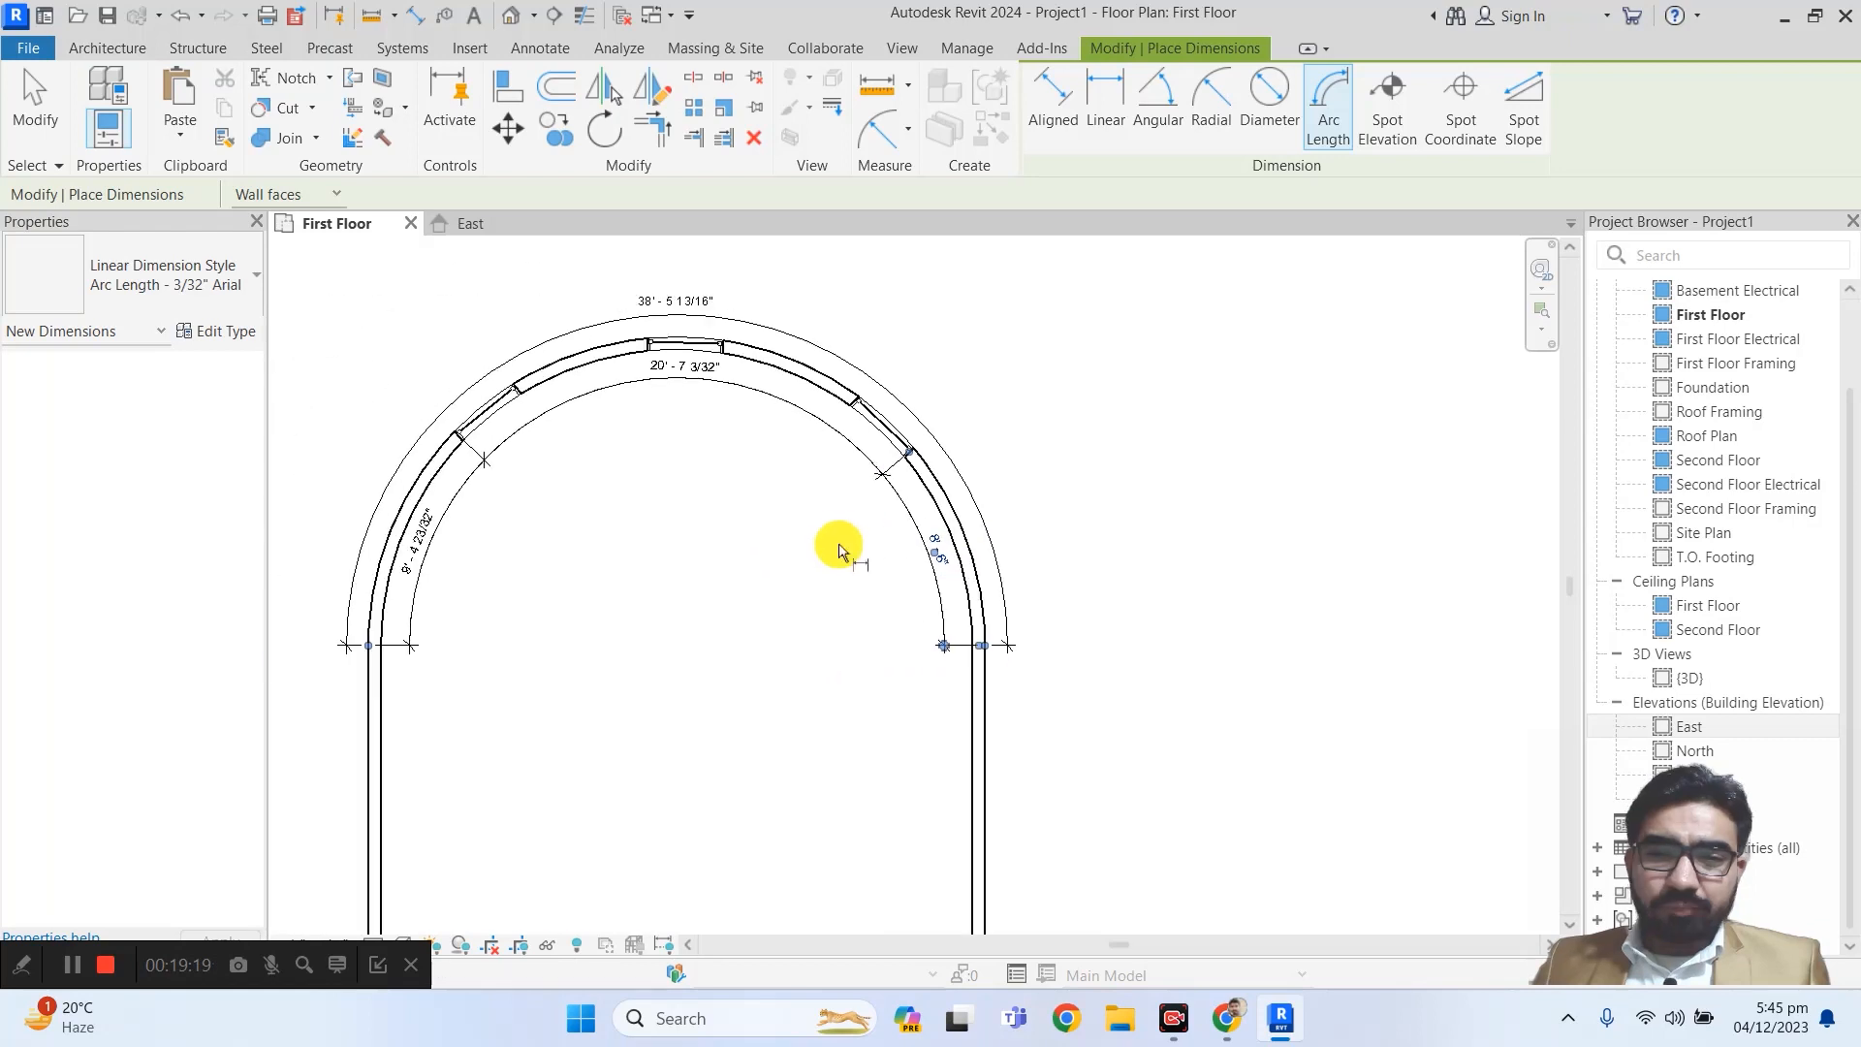
key(Escape)
key(Escape)
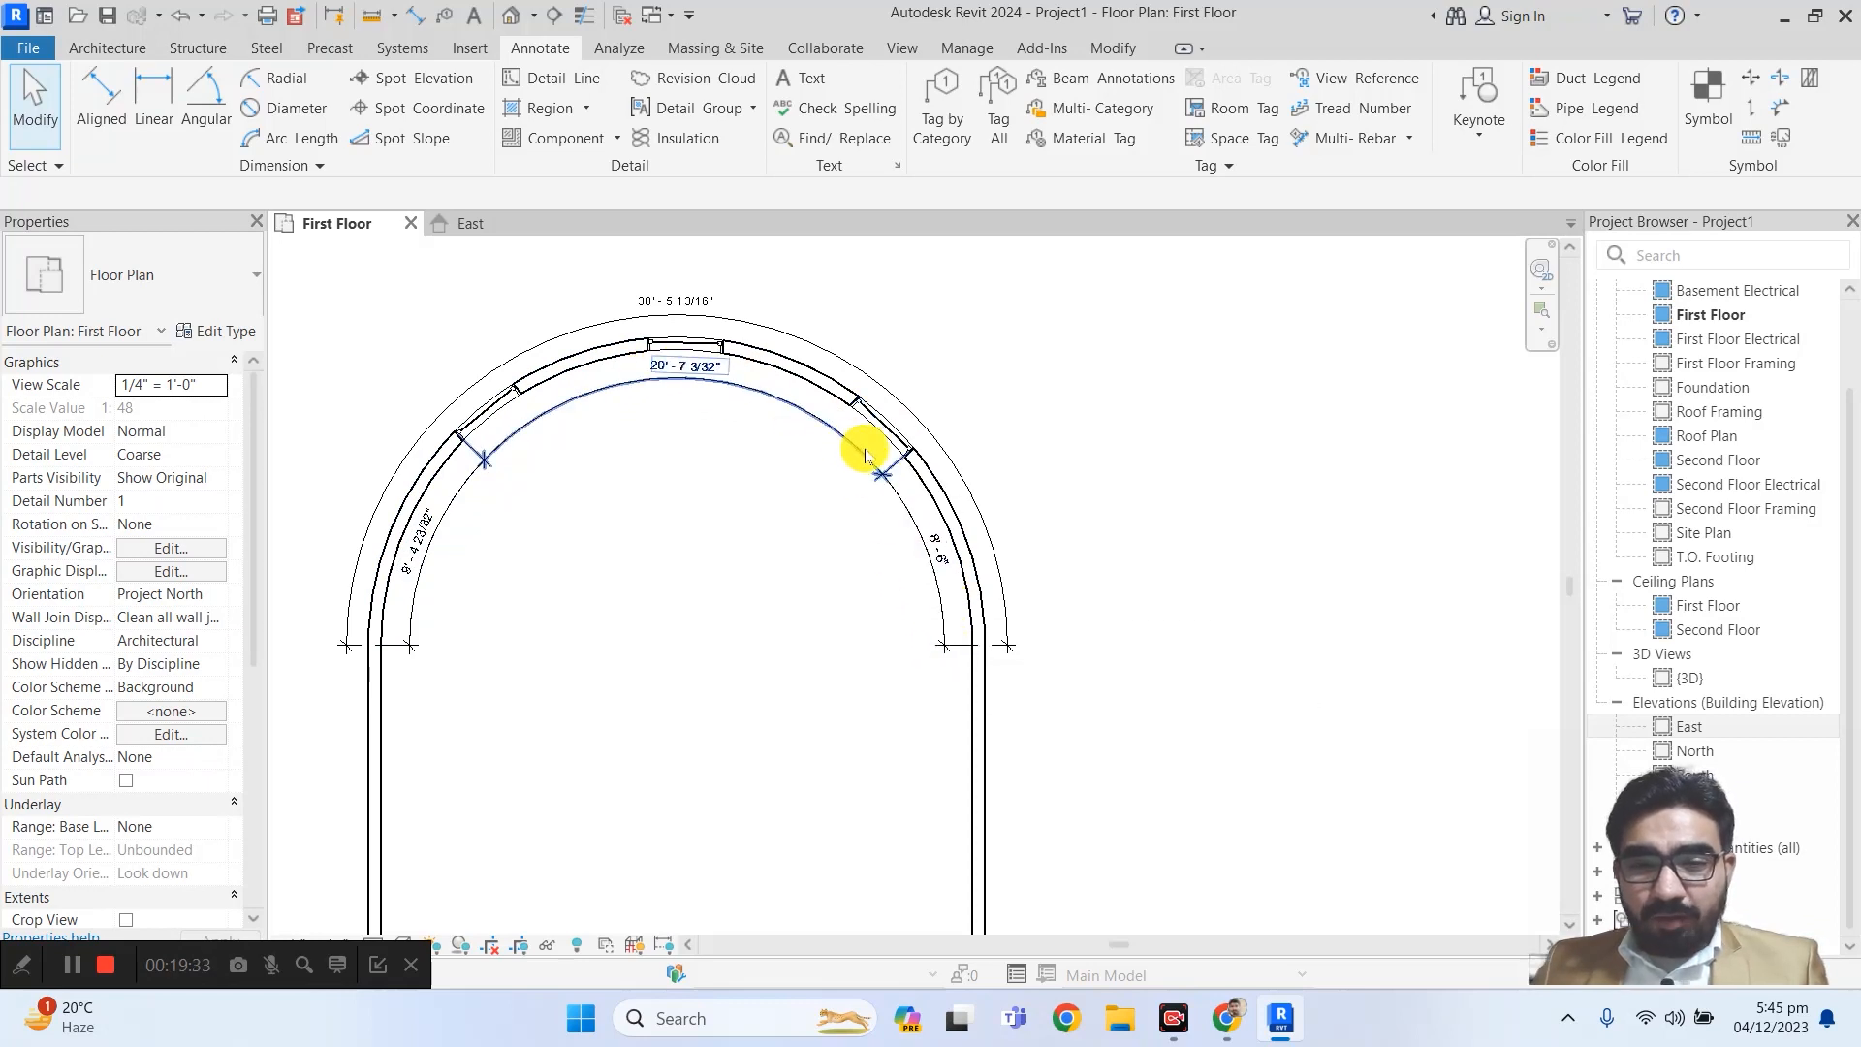
scroll(556, 535, up, 1)
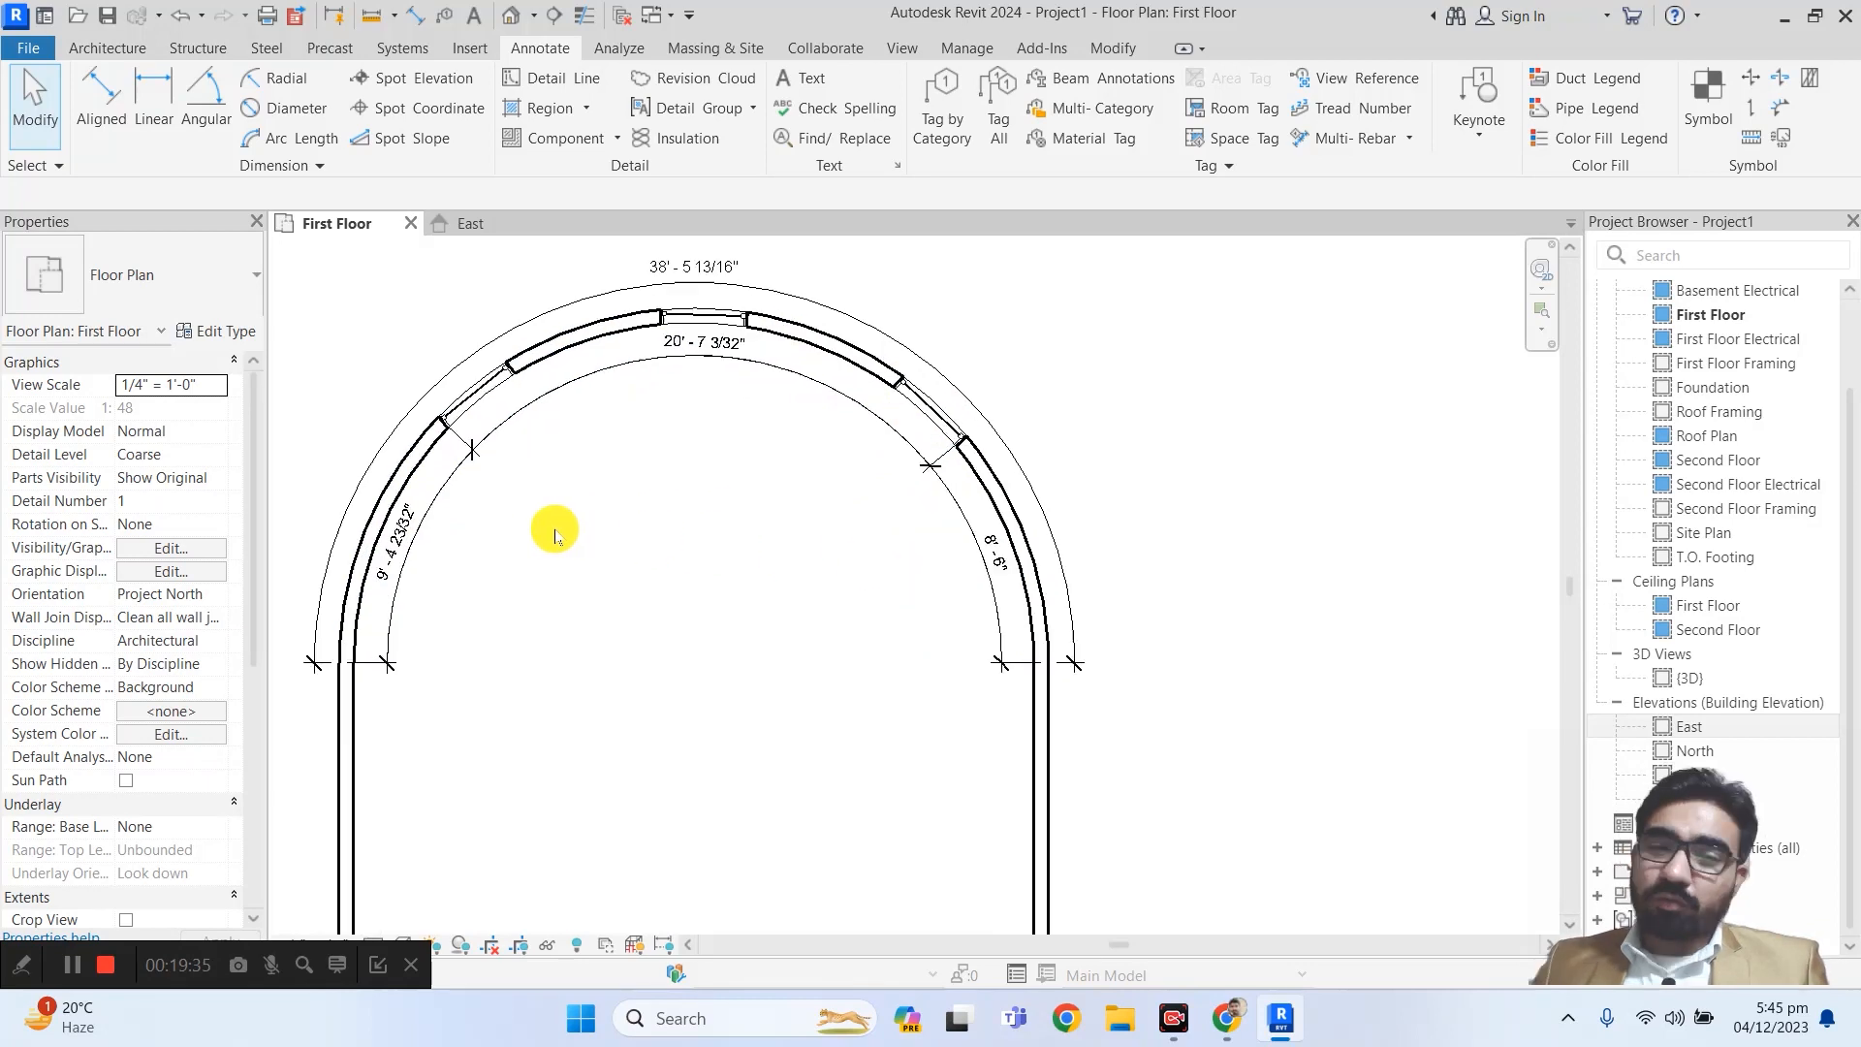
scroll(873, 573, down, 7)
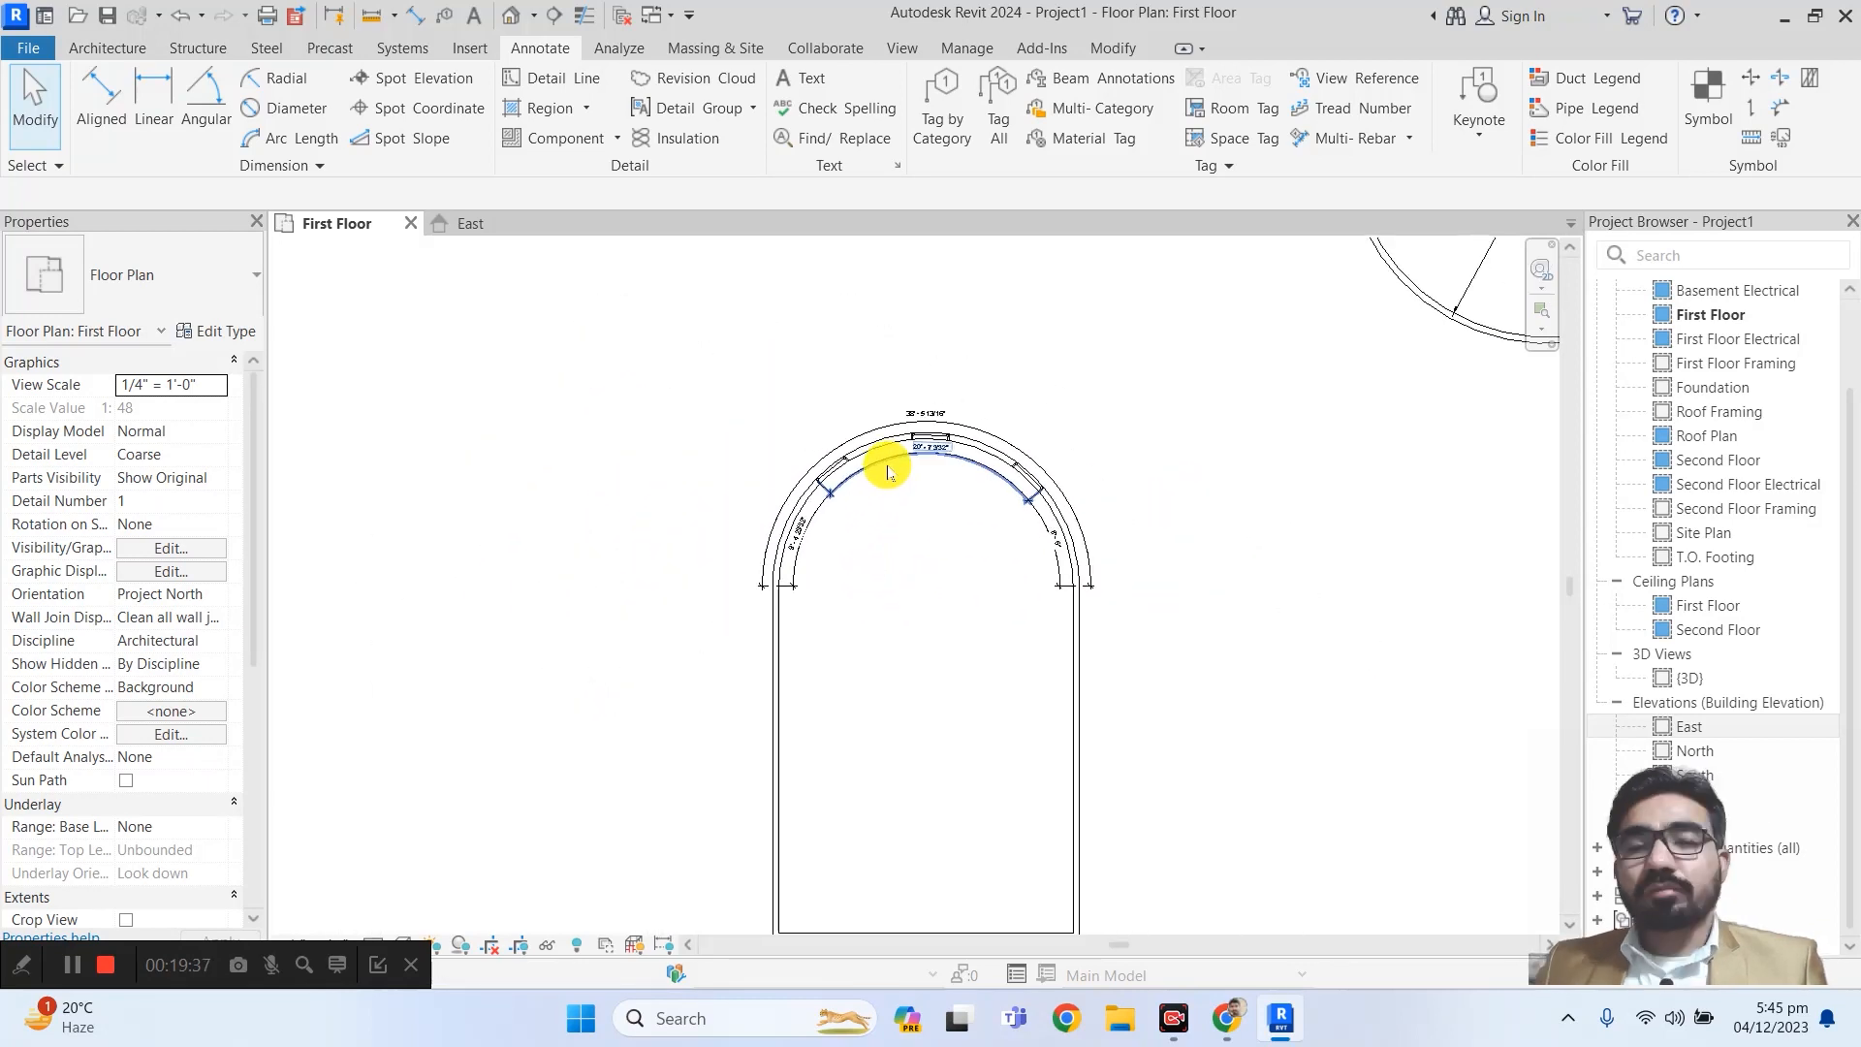
scroll(887, 473, up, 1)
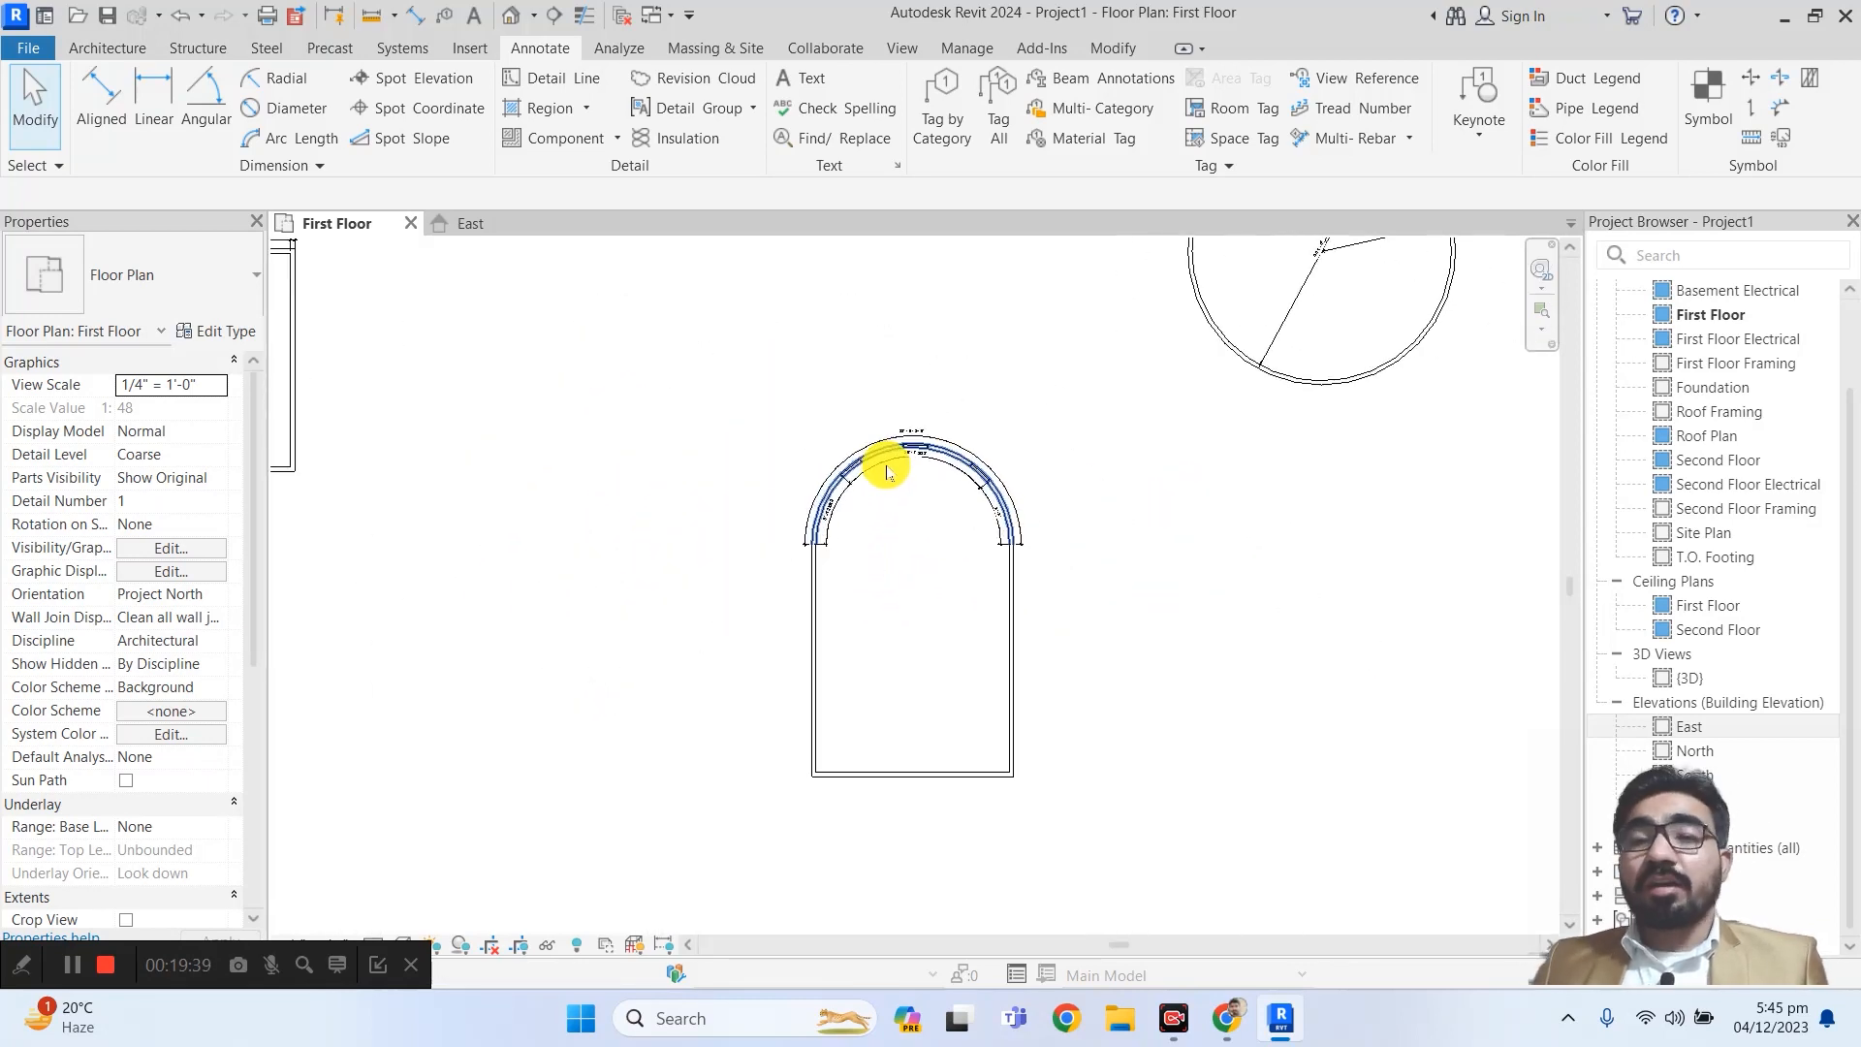
scroll(887, 472, up, 1)
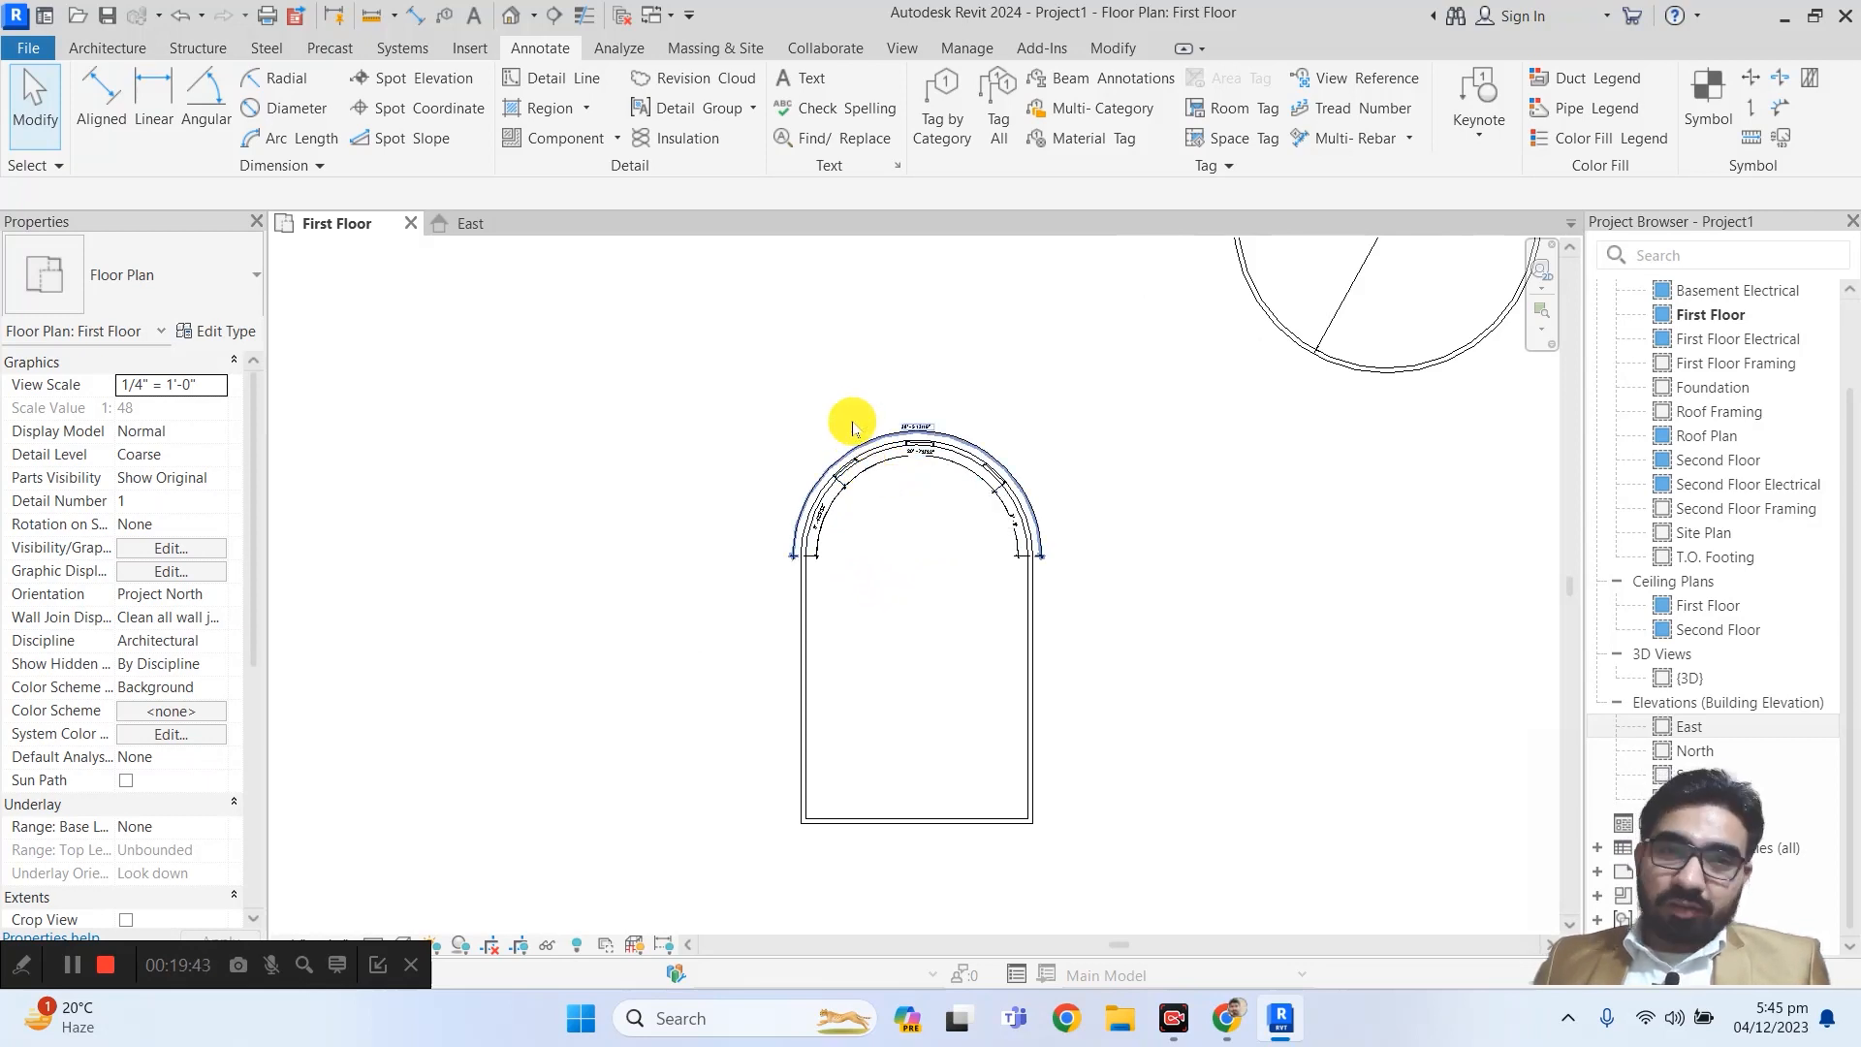
- Place a Spot Elevation with a leader on the stair's lowest tread, setting its target symbol outside the stair's right edge
scroll(628, 313, down, 2)
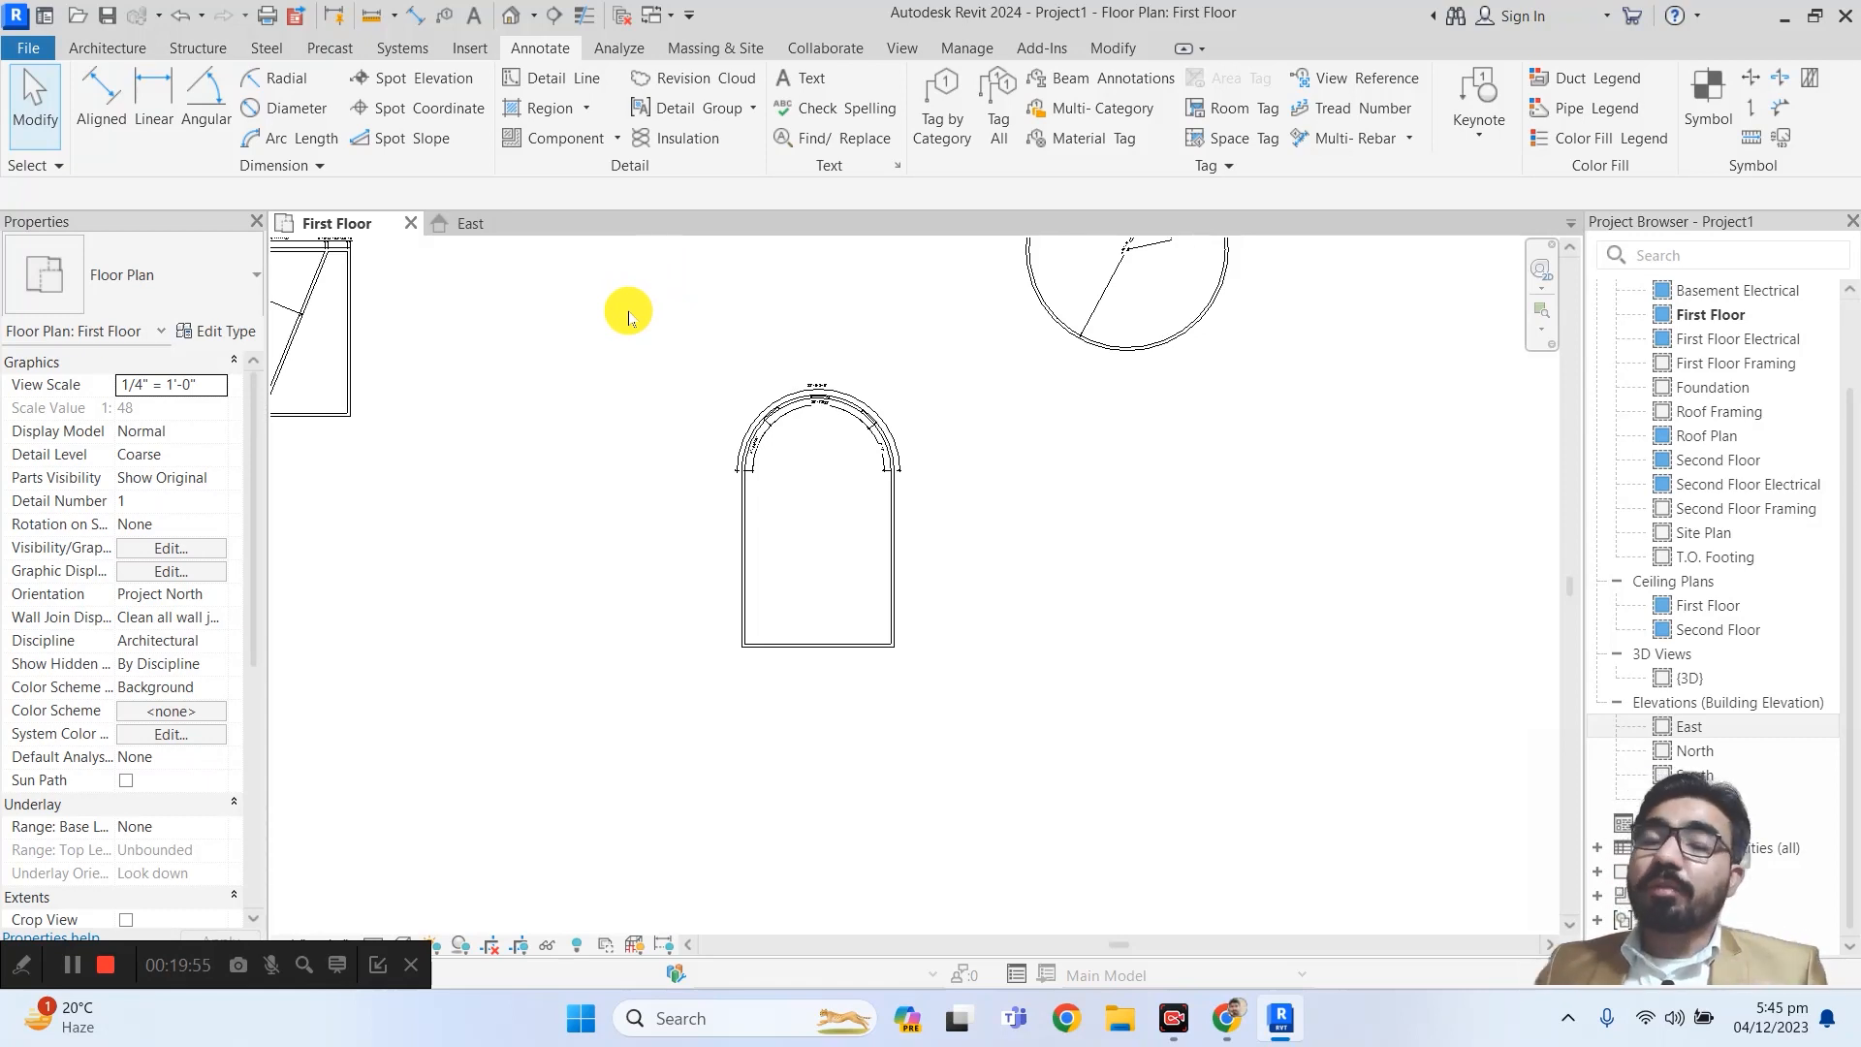
scroll(628, 318, down, 6)
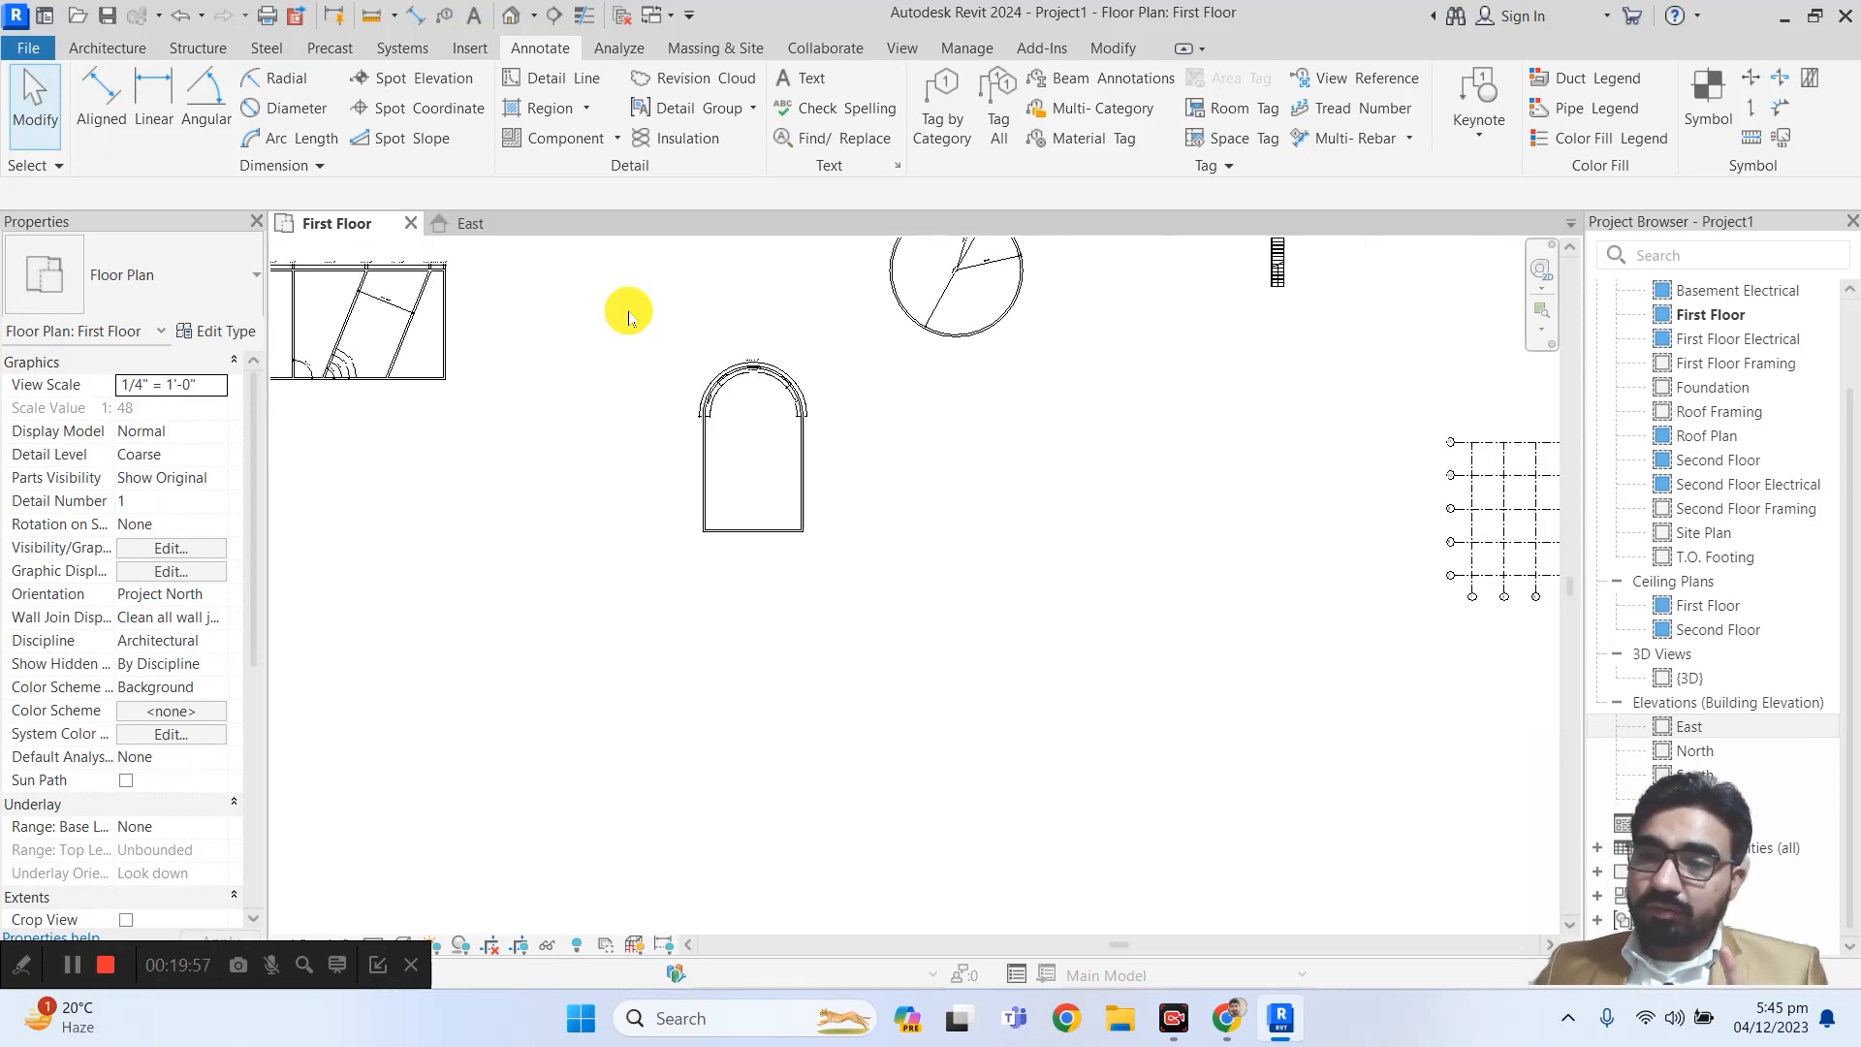
scroll(921, 279, up, 6)
middle_drag(965, 303, 769, 558)
scroll(756, 498, up, 6)
scroll(769, 560, up, 3)
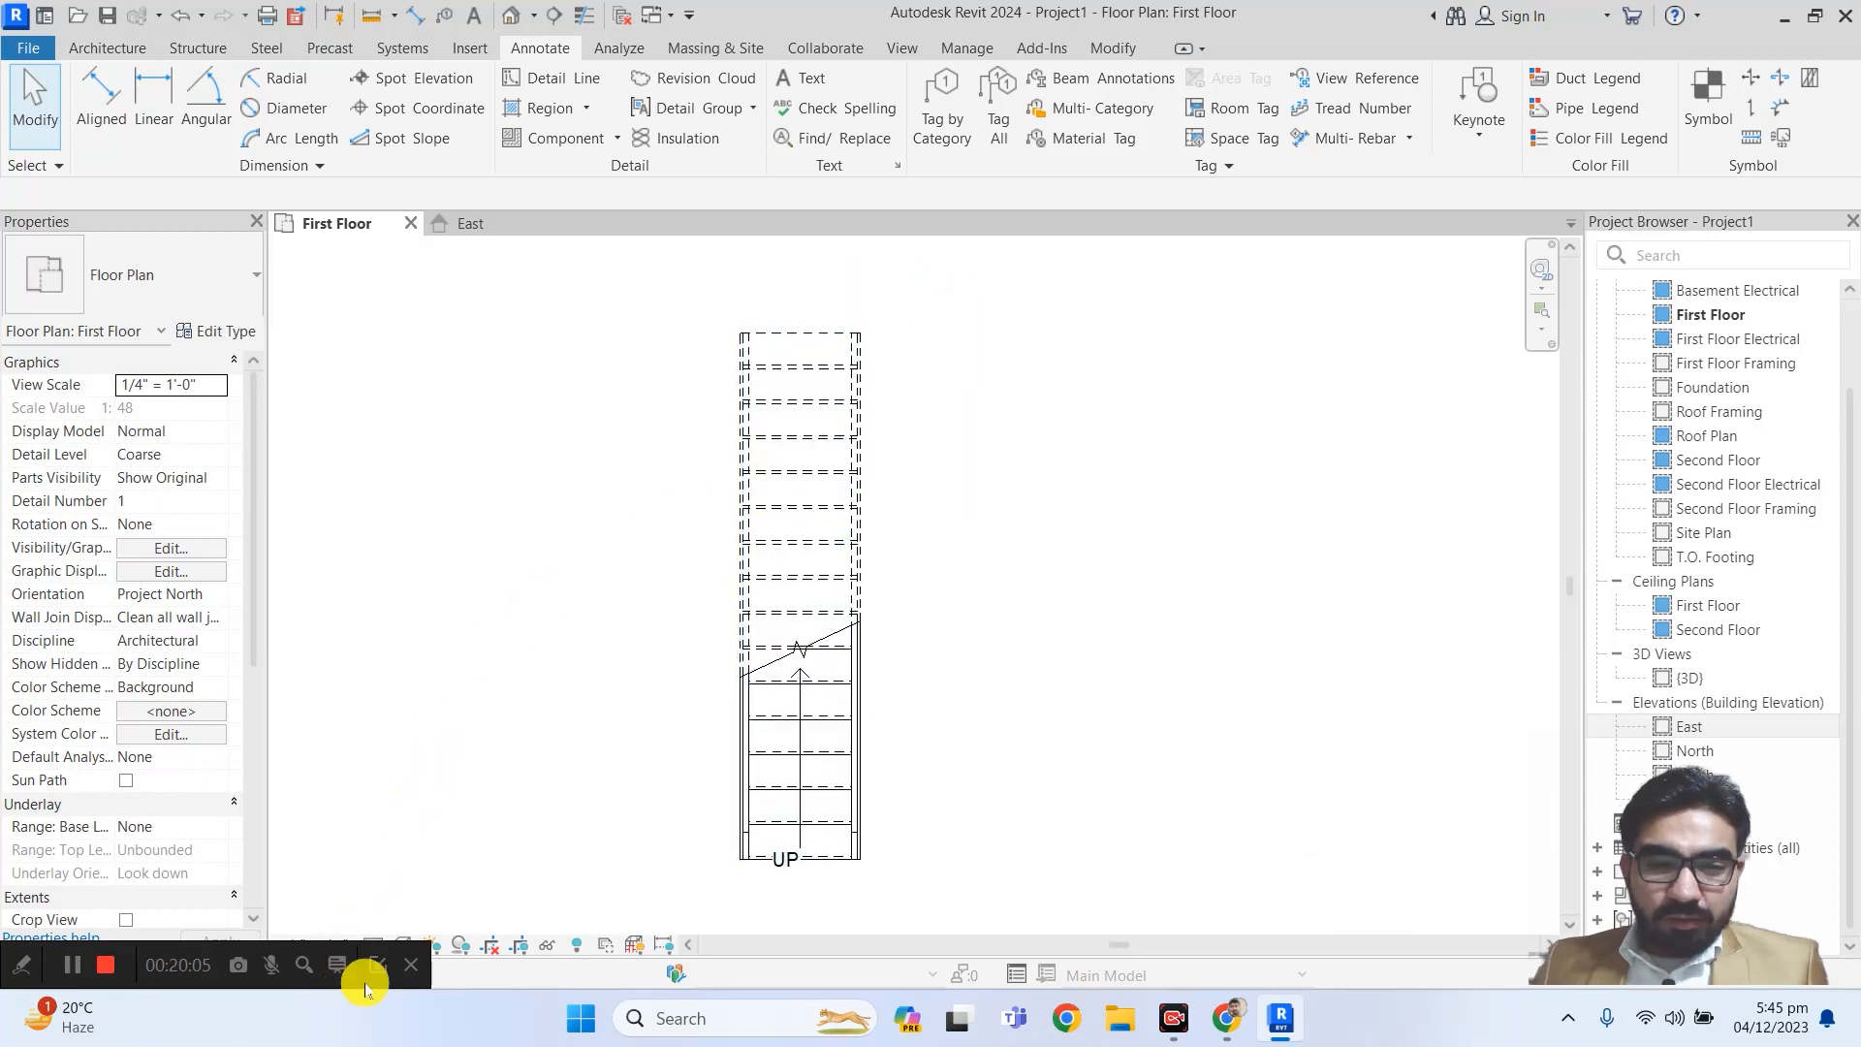
click(398, 89)
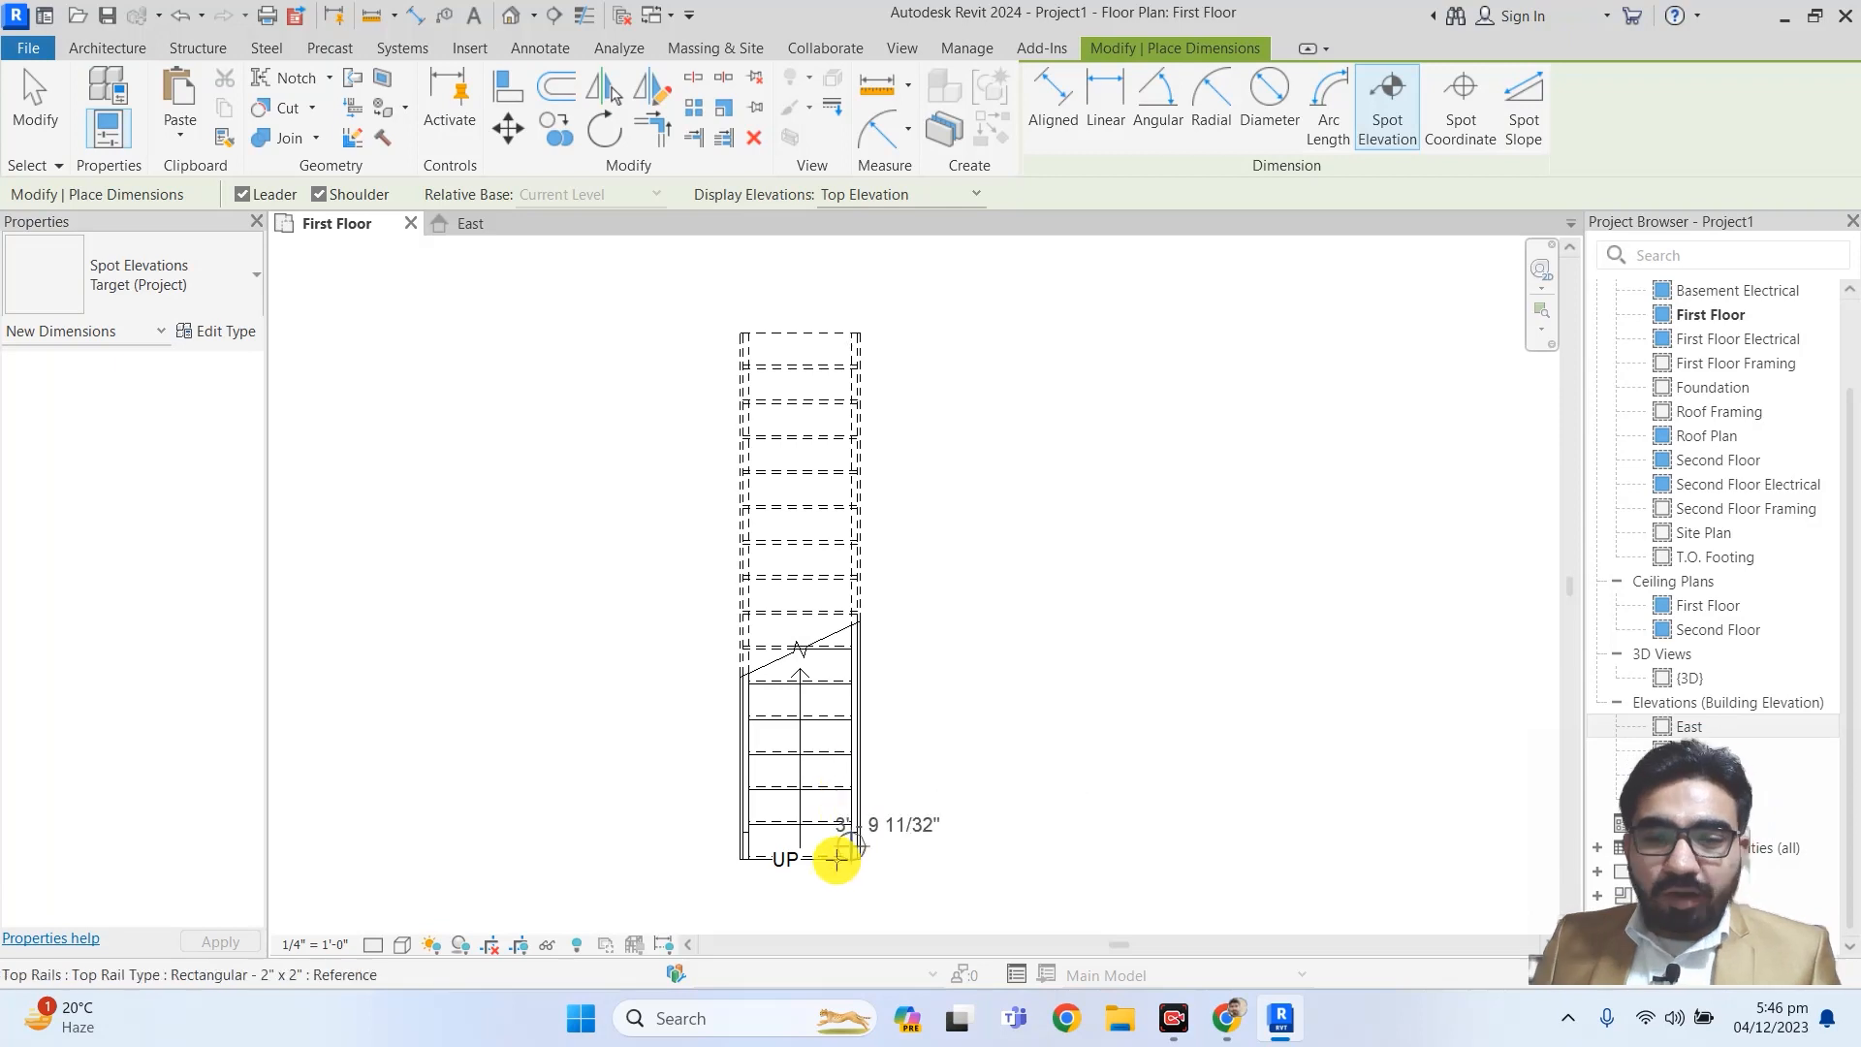
scroll(840, 868, up, 2)
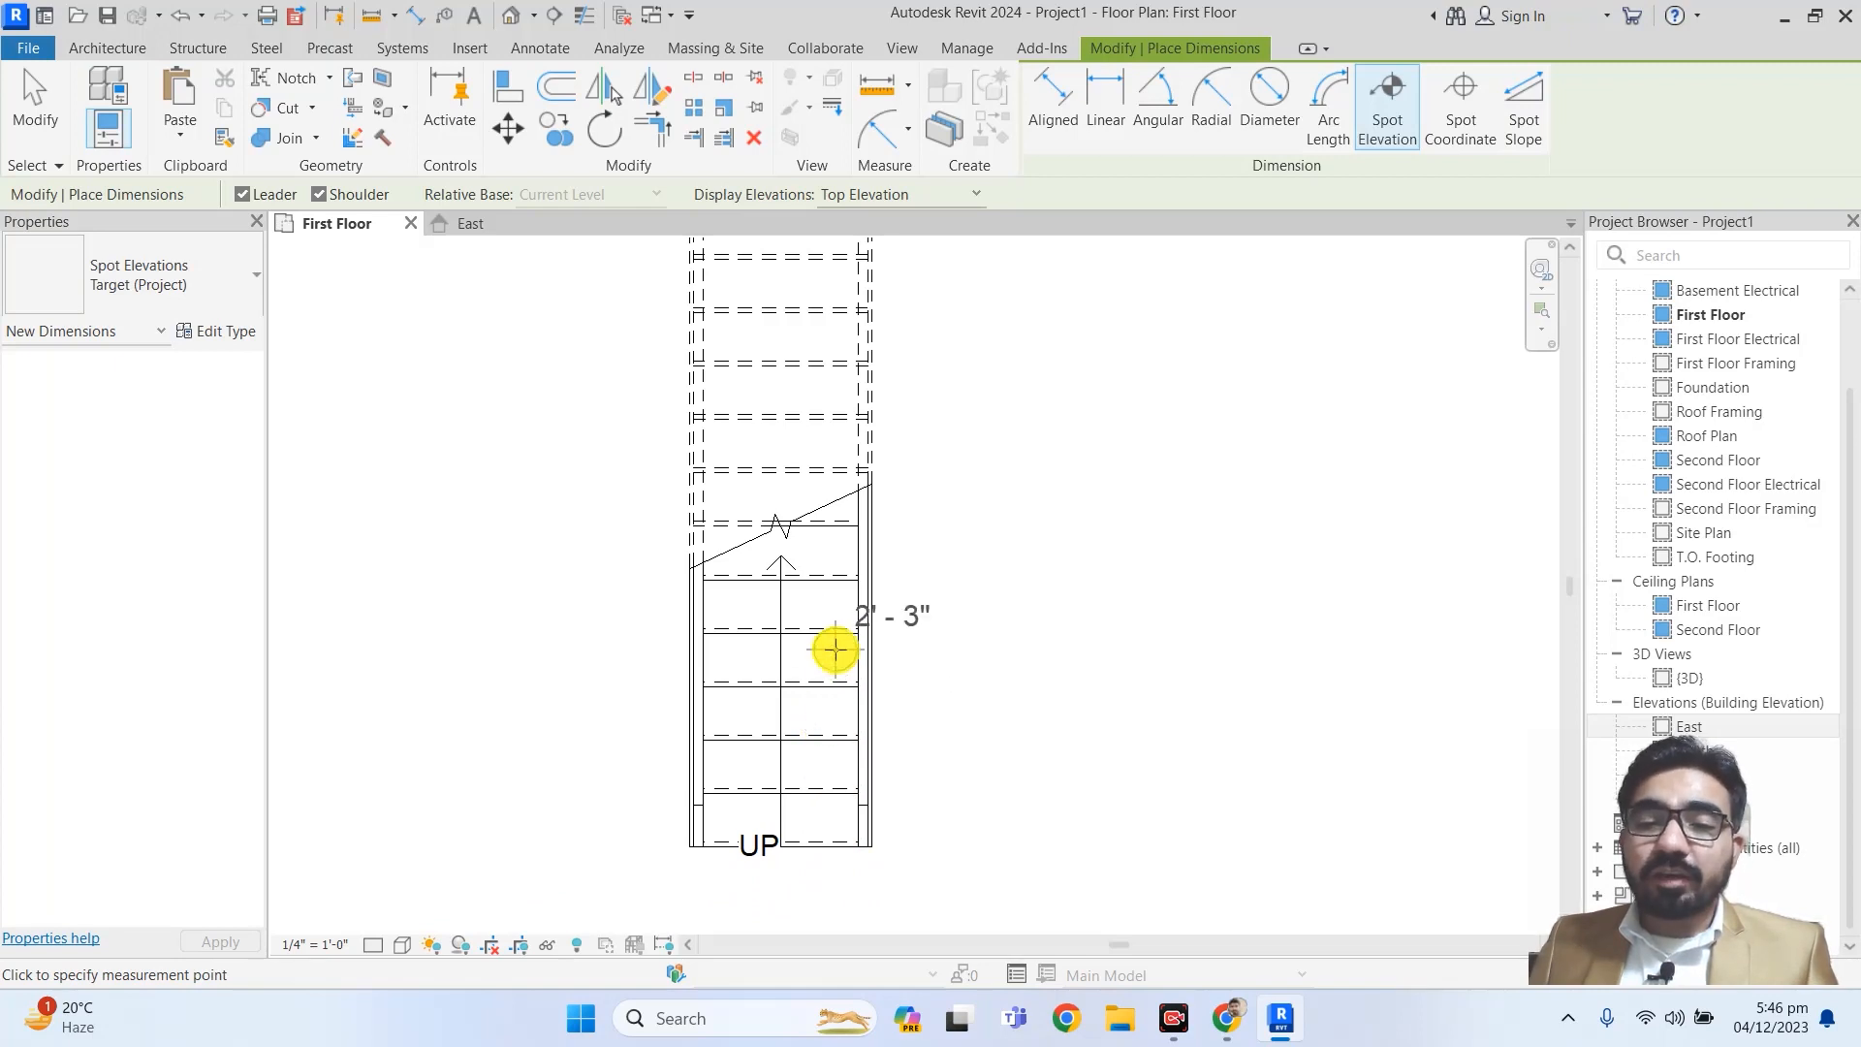
click(834, 820)
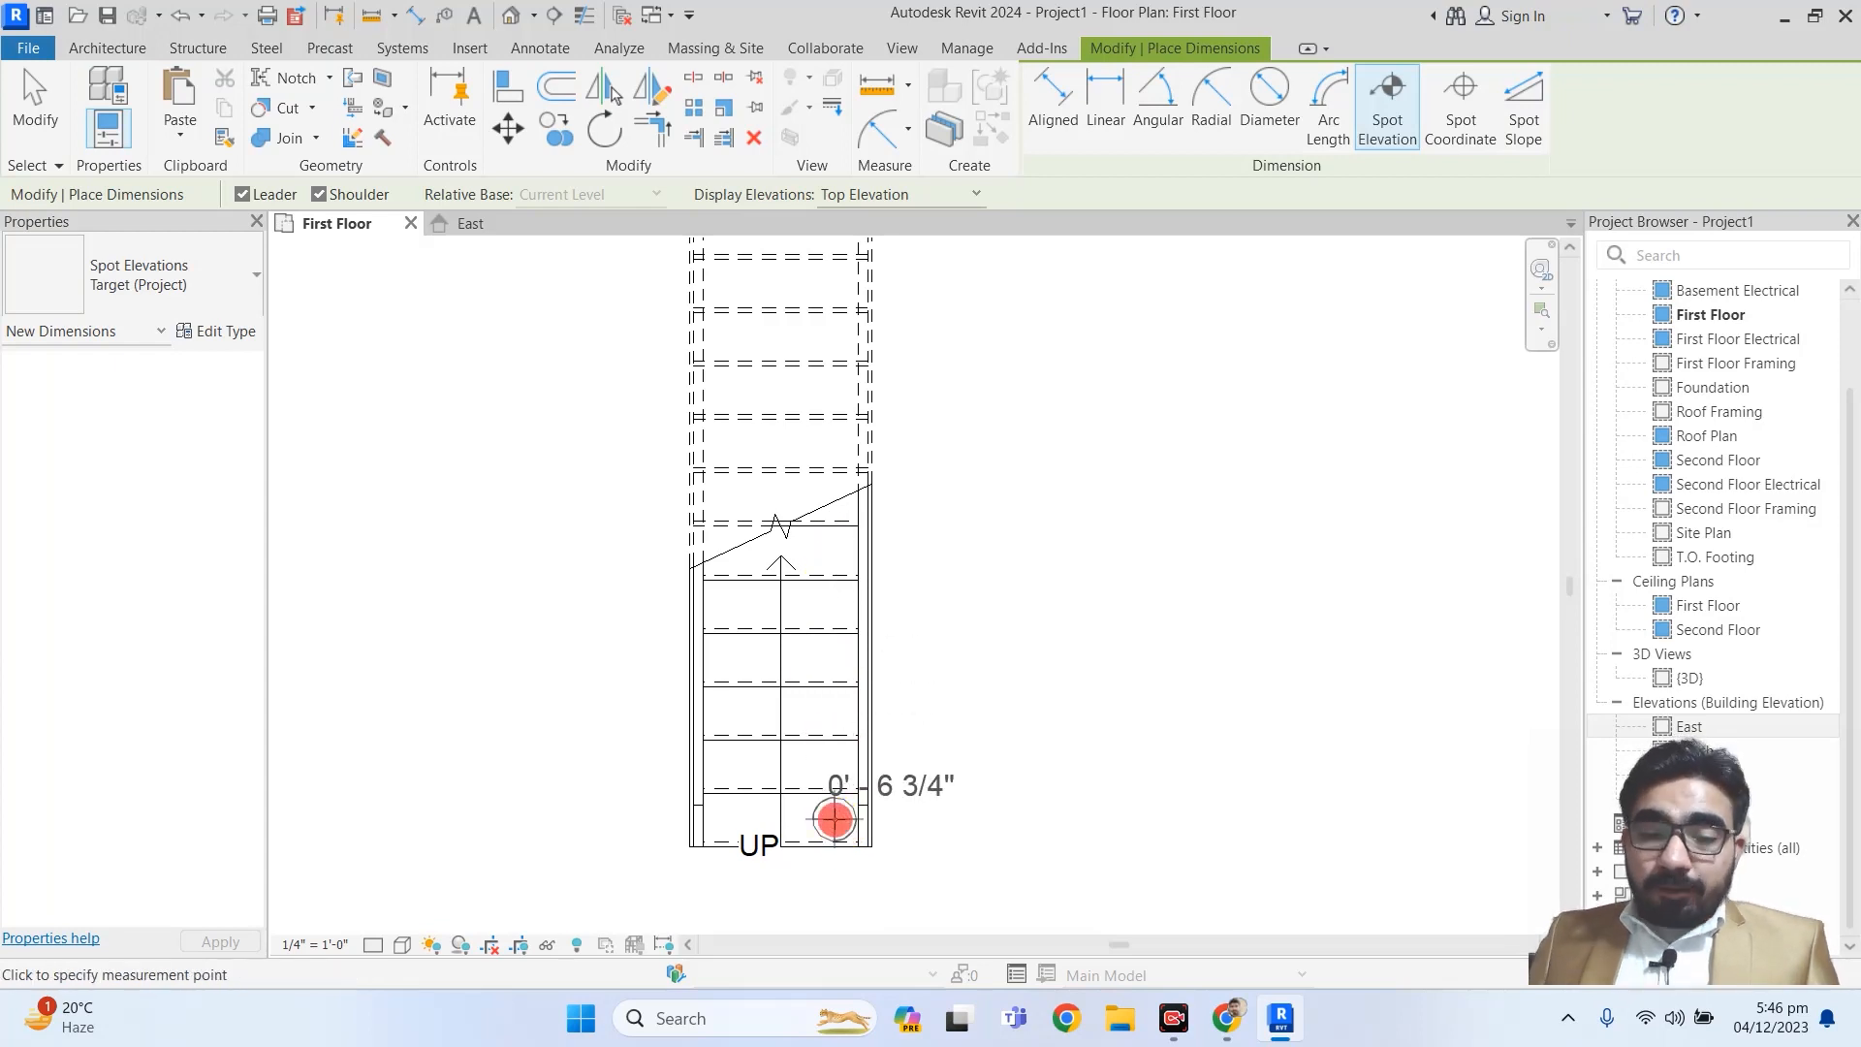
click(962, 825)
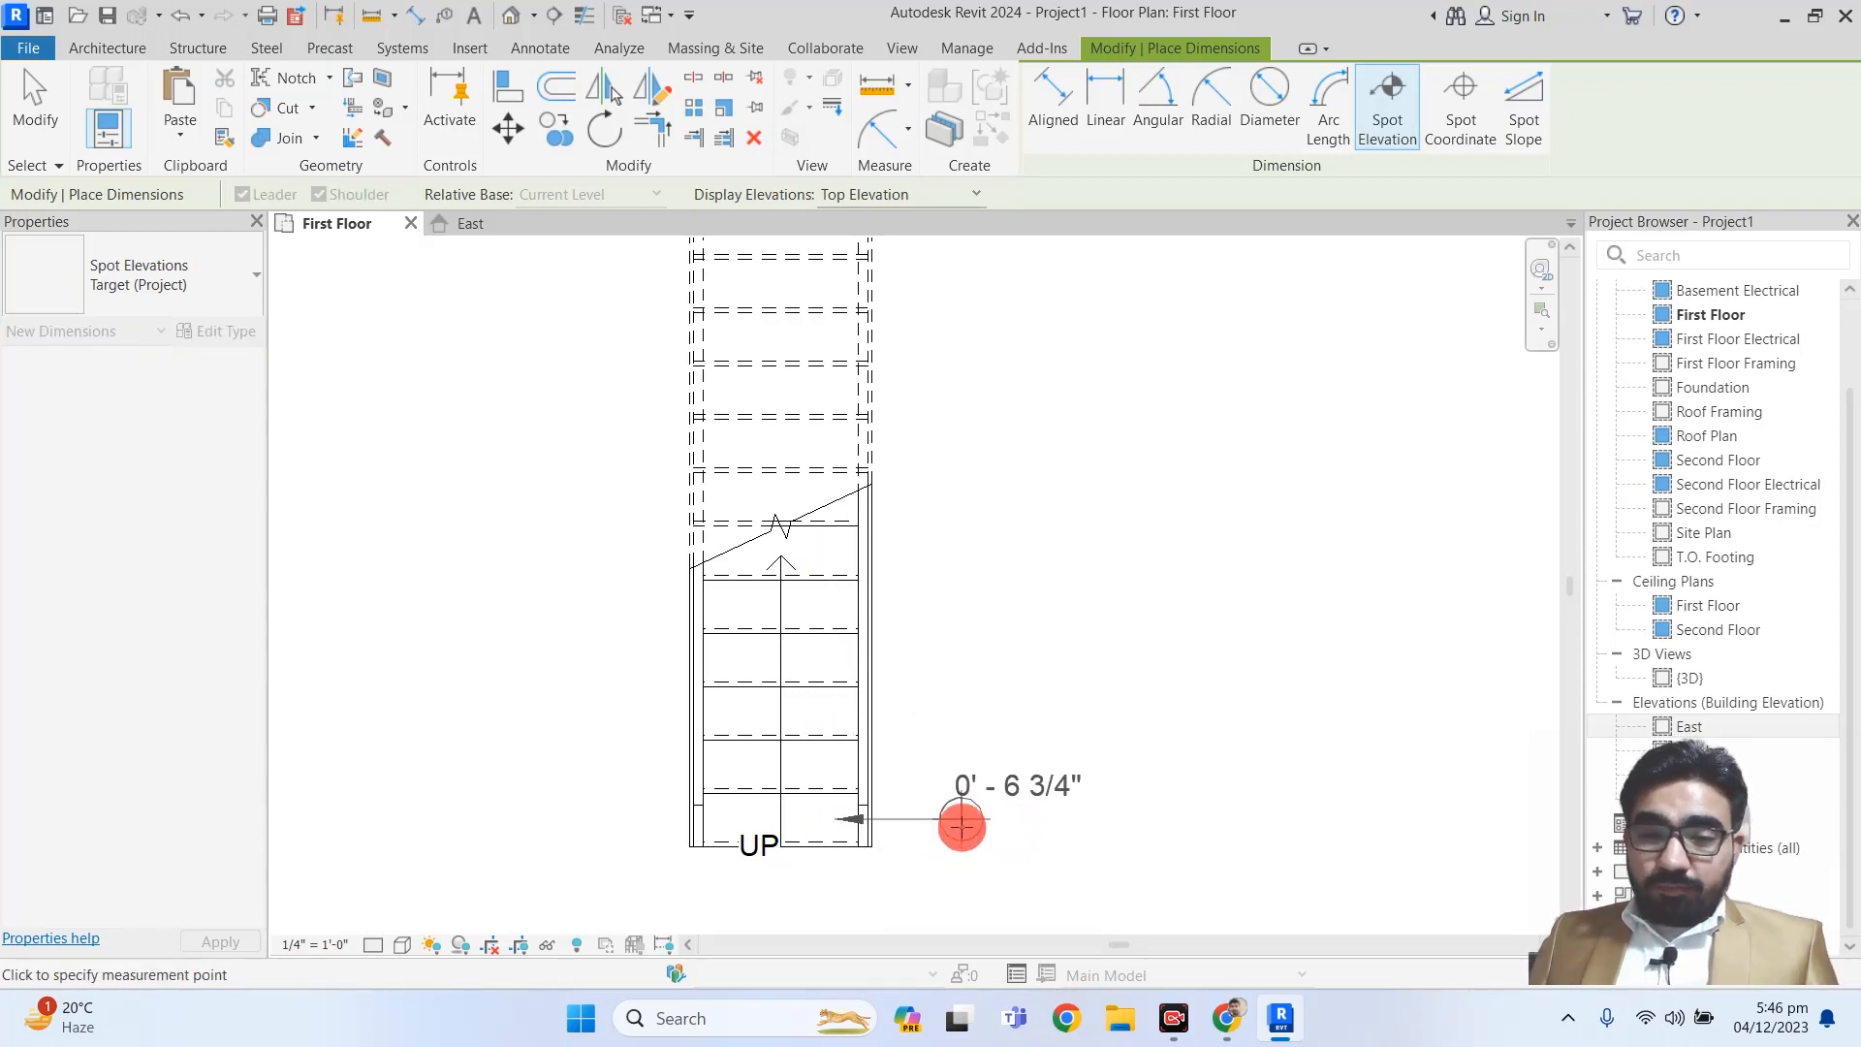
click(962, 824)
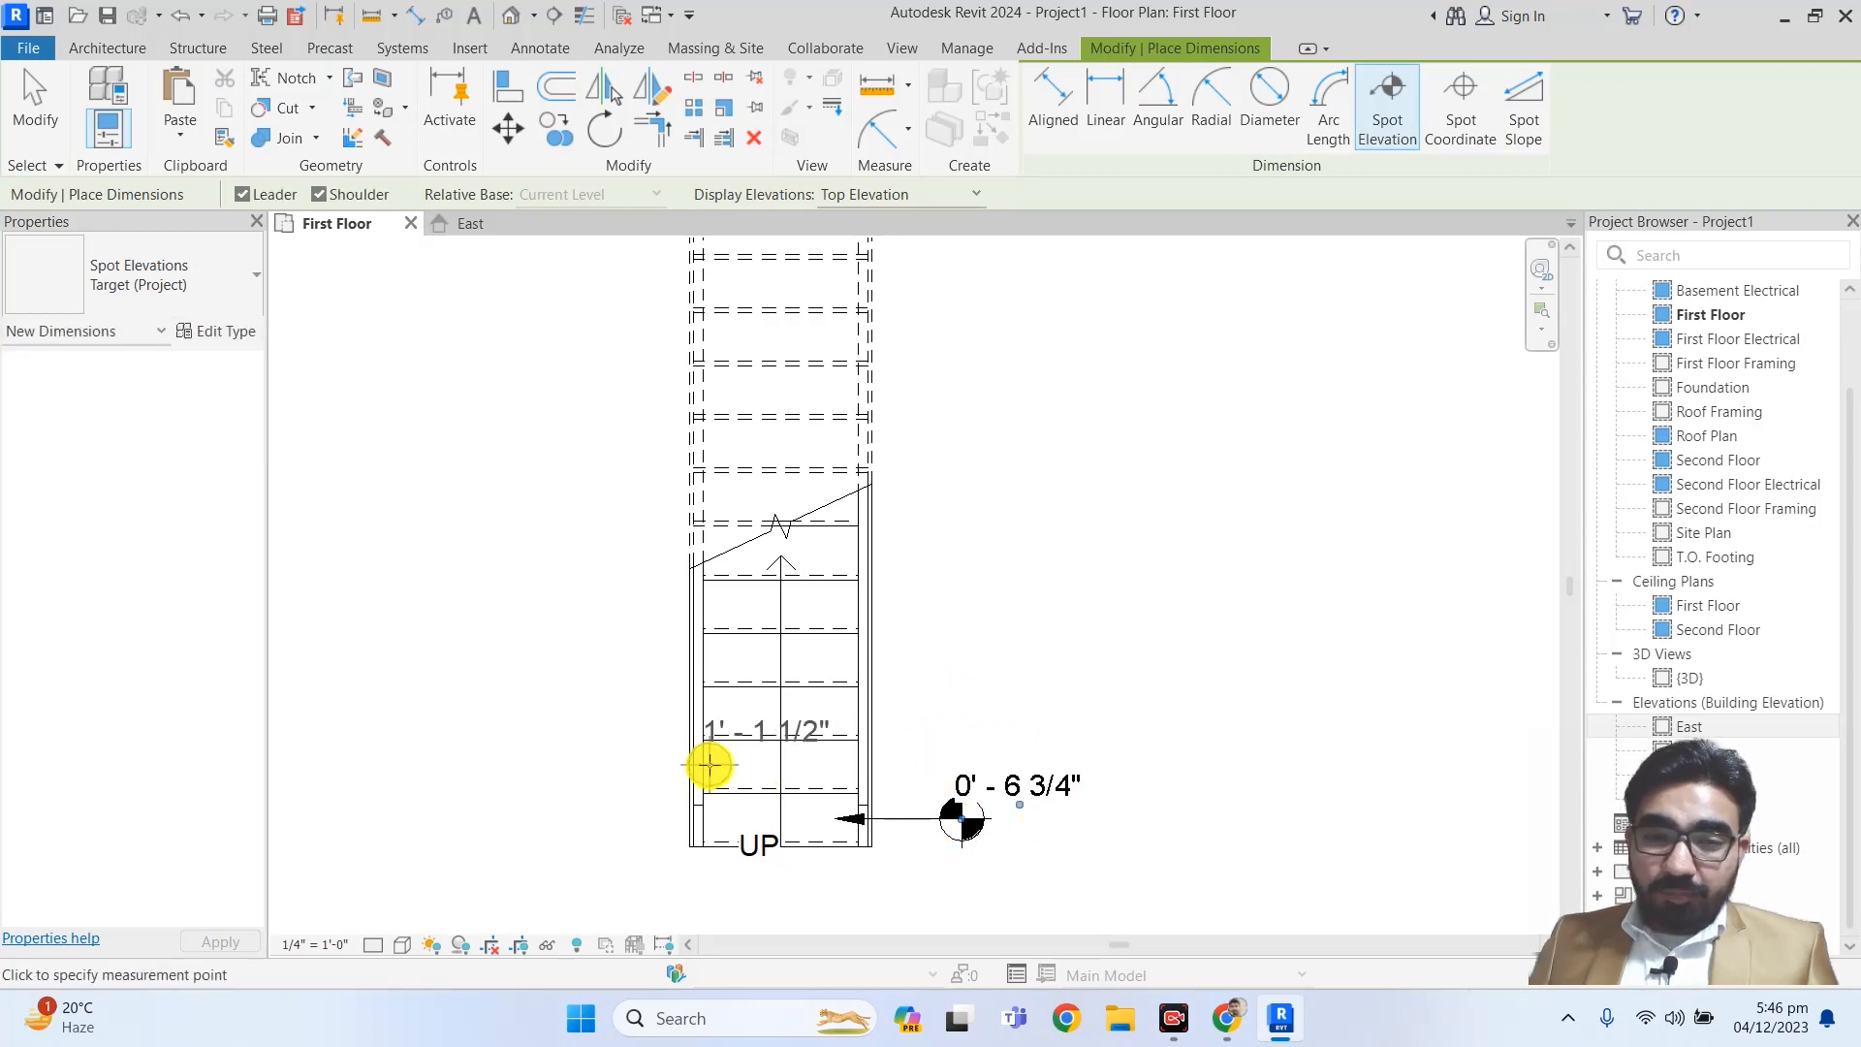
- Place Spot Elevations on the stair's second, third and fourth treads, with leaders running alternately to the left, right and left sides
click(742, 765)
click(623, 765)
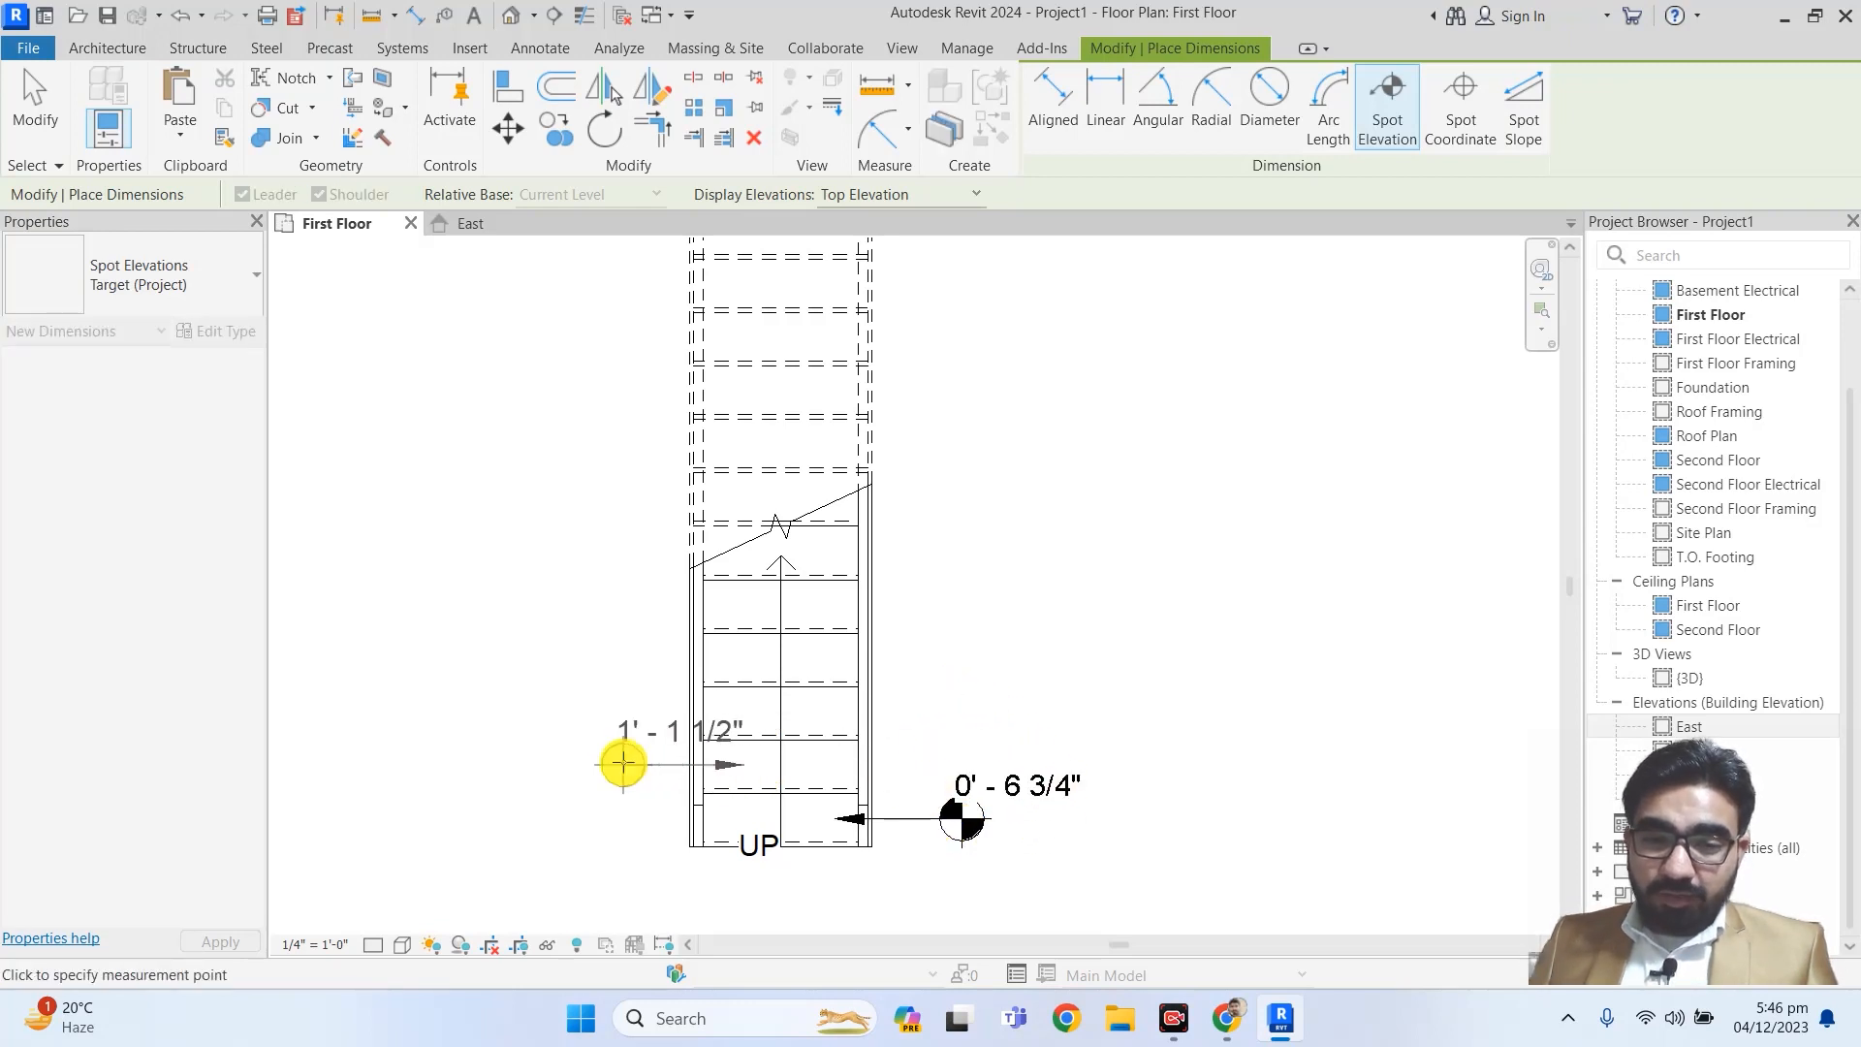
click(832, 712)
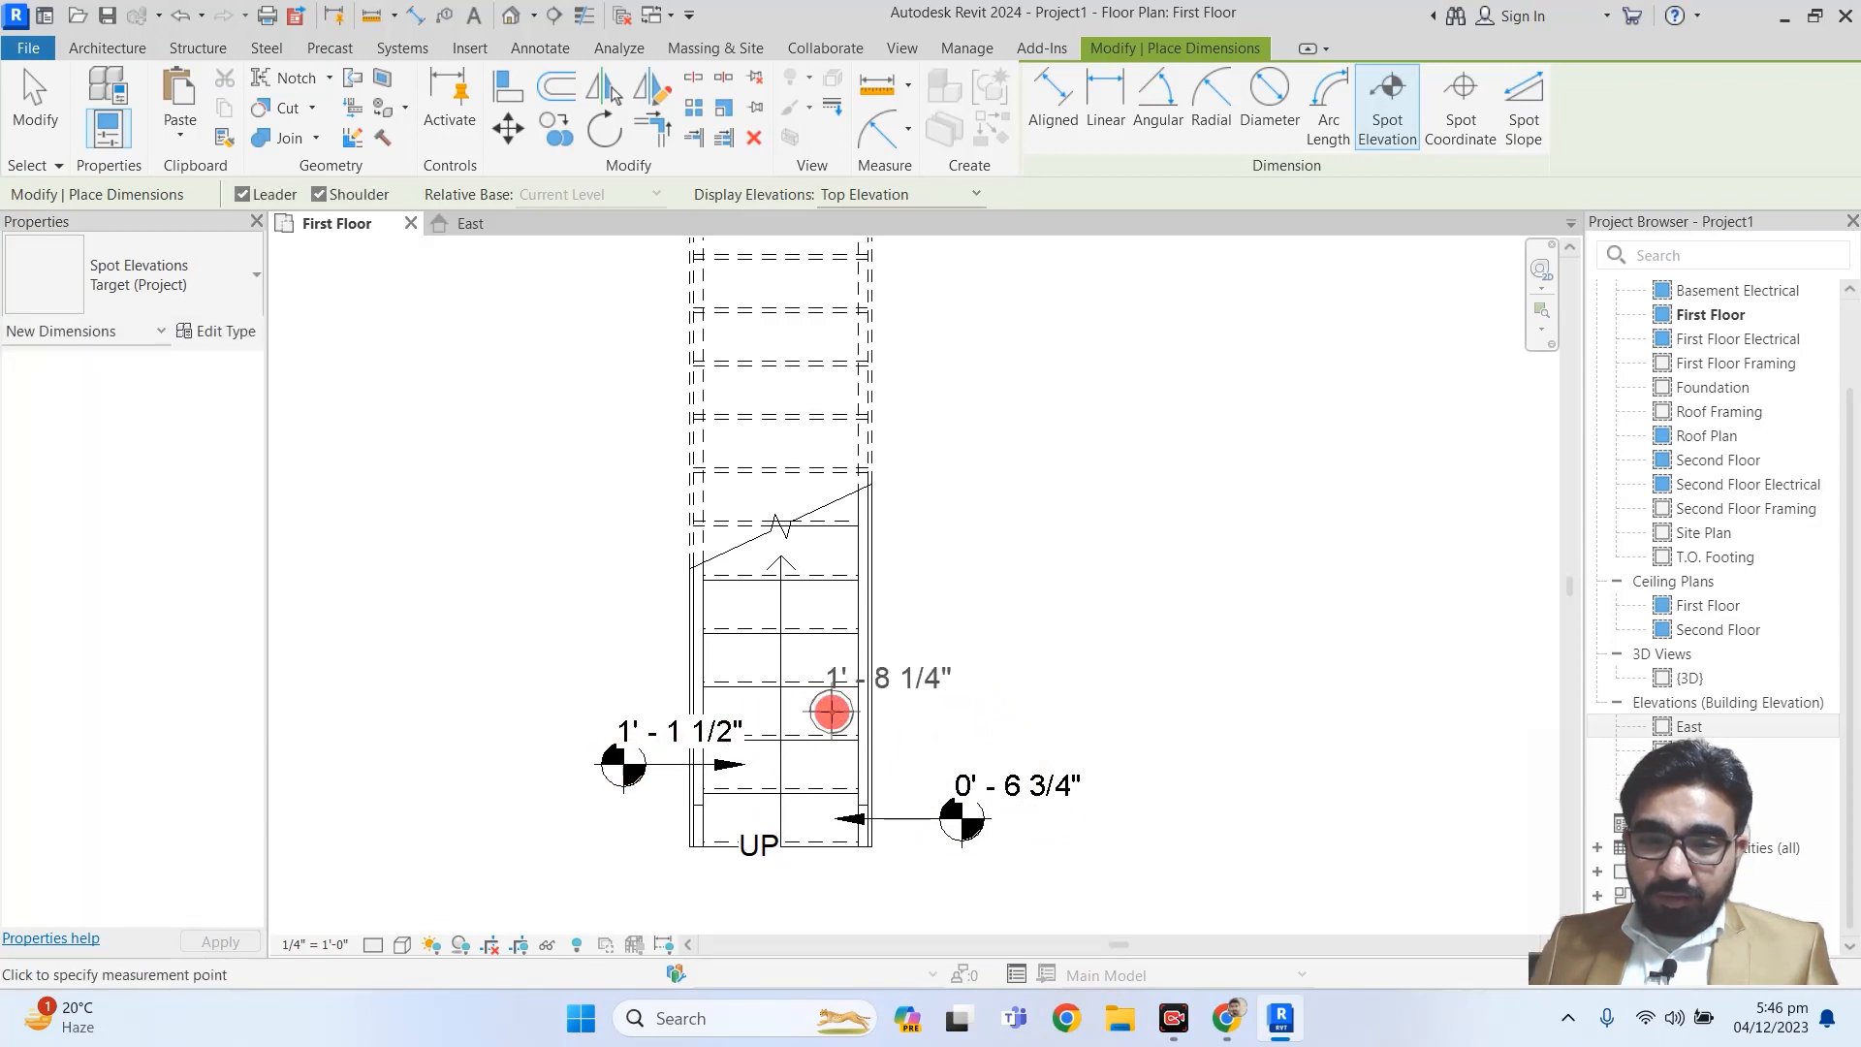
click(962, 712)
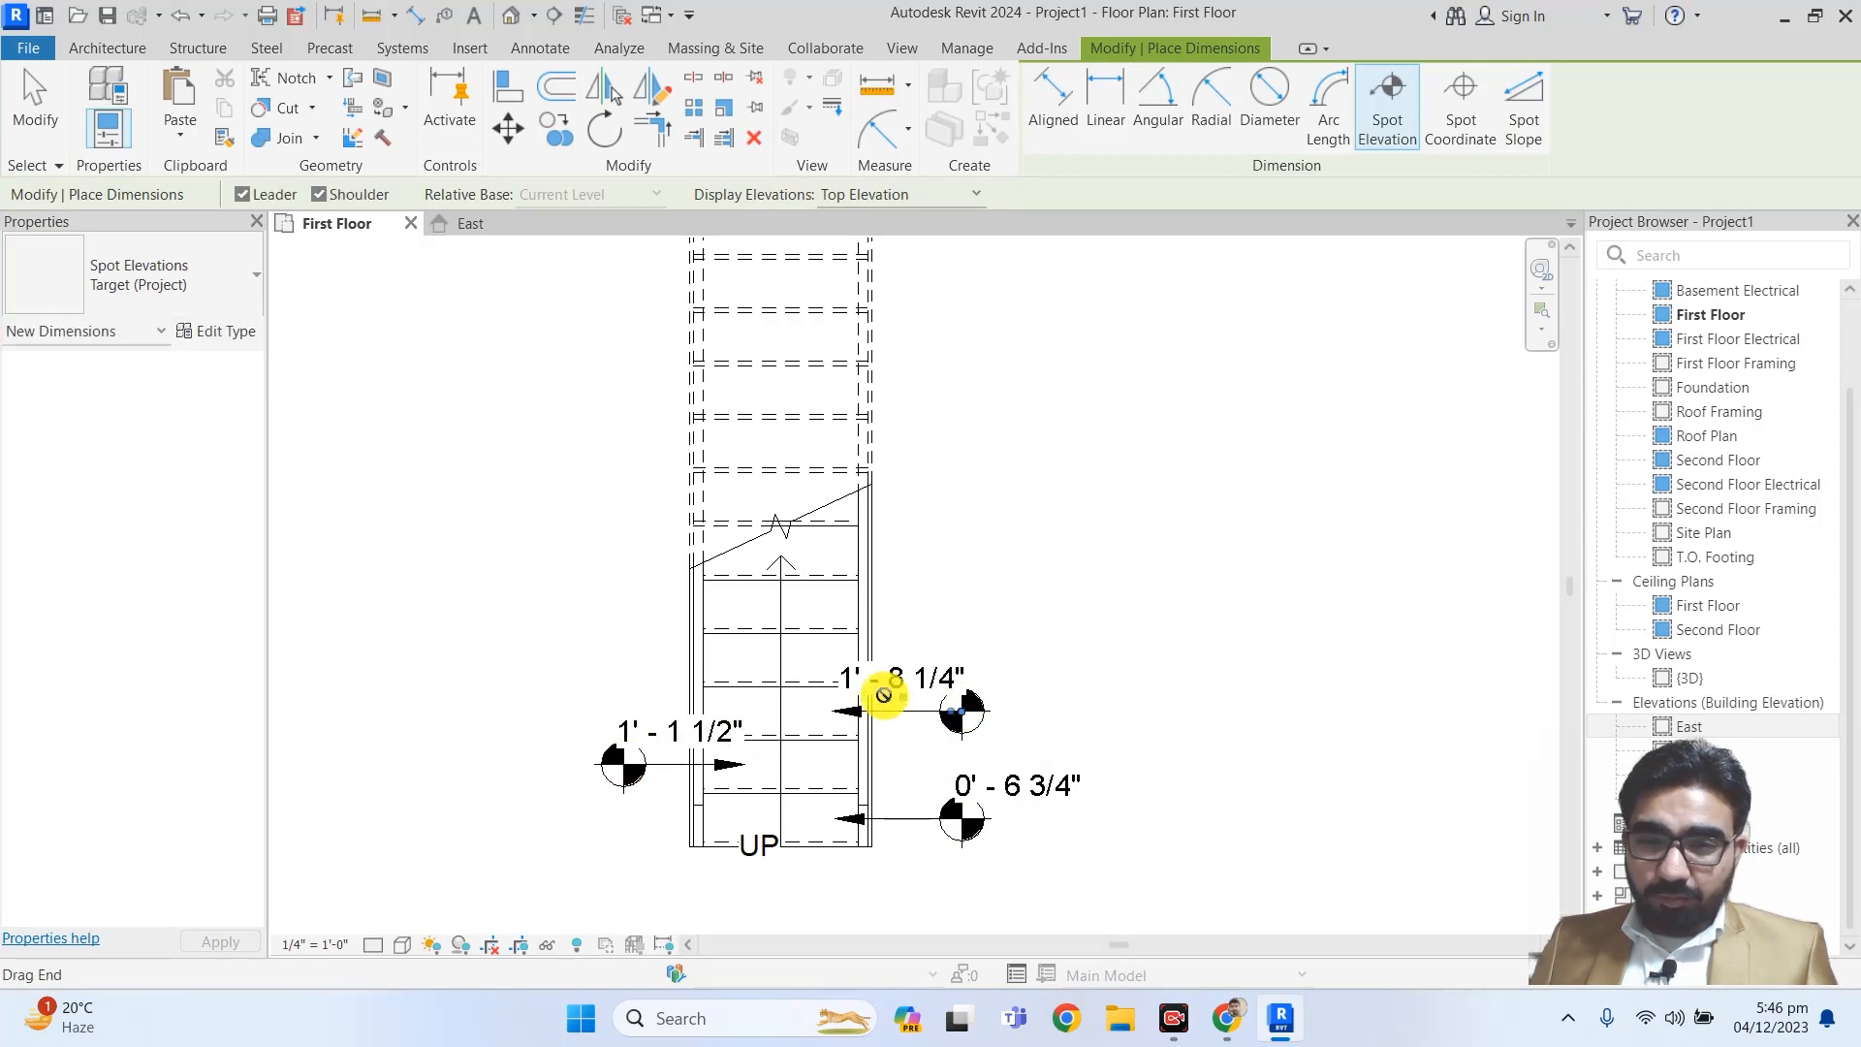
click(717, 658)
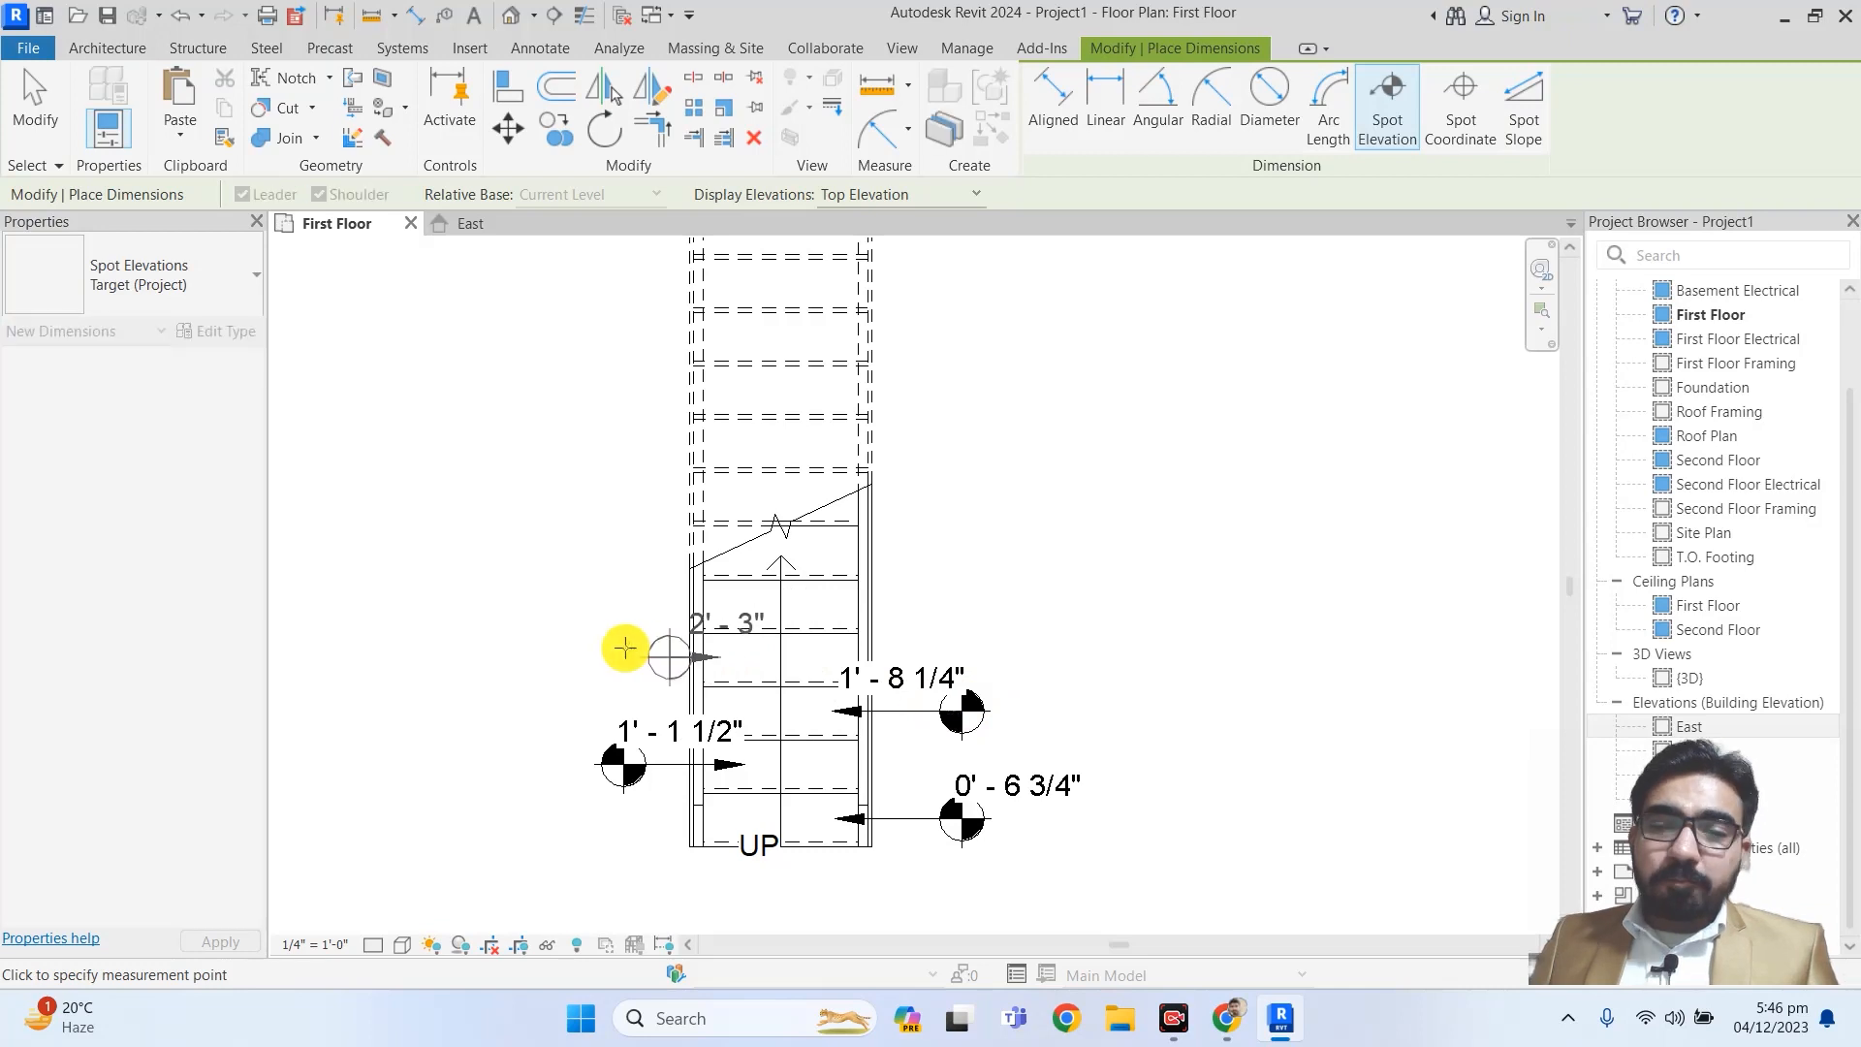
click(616, 649)
- Place a Spot Coordinate on the stair's fifth tread, with its leader and symbol outside the stair's right edge
scroll(786, 543, down, 2)
middle_drag(777, 482, 777, 611)
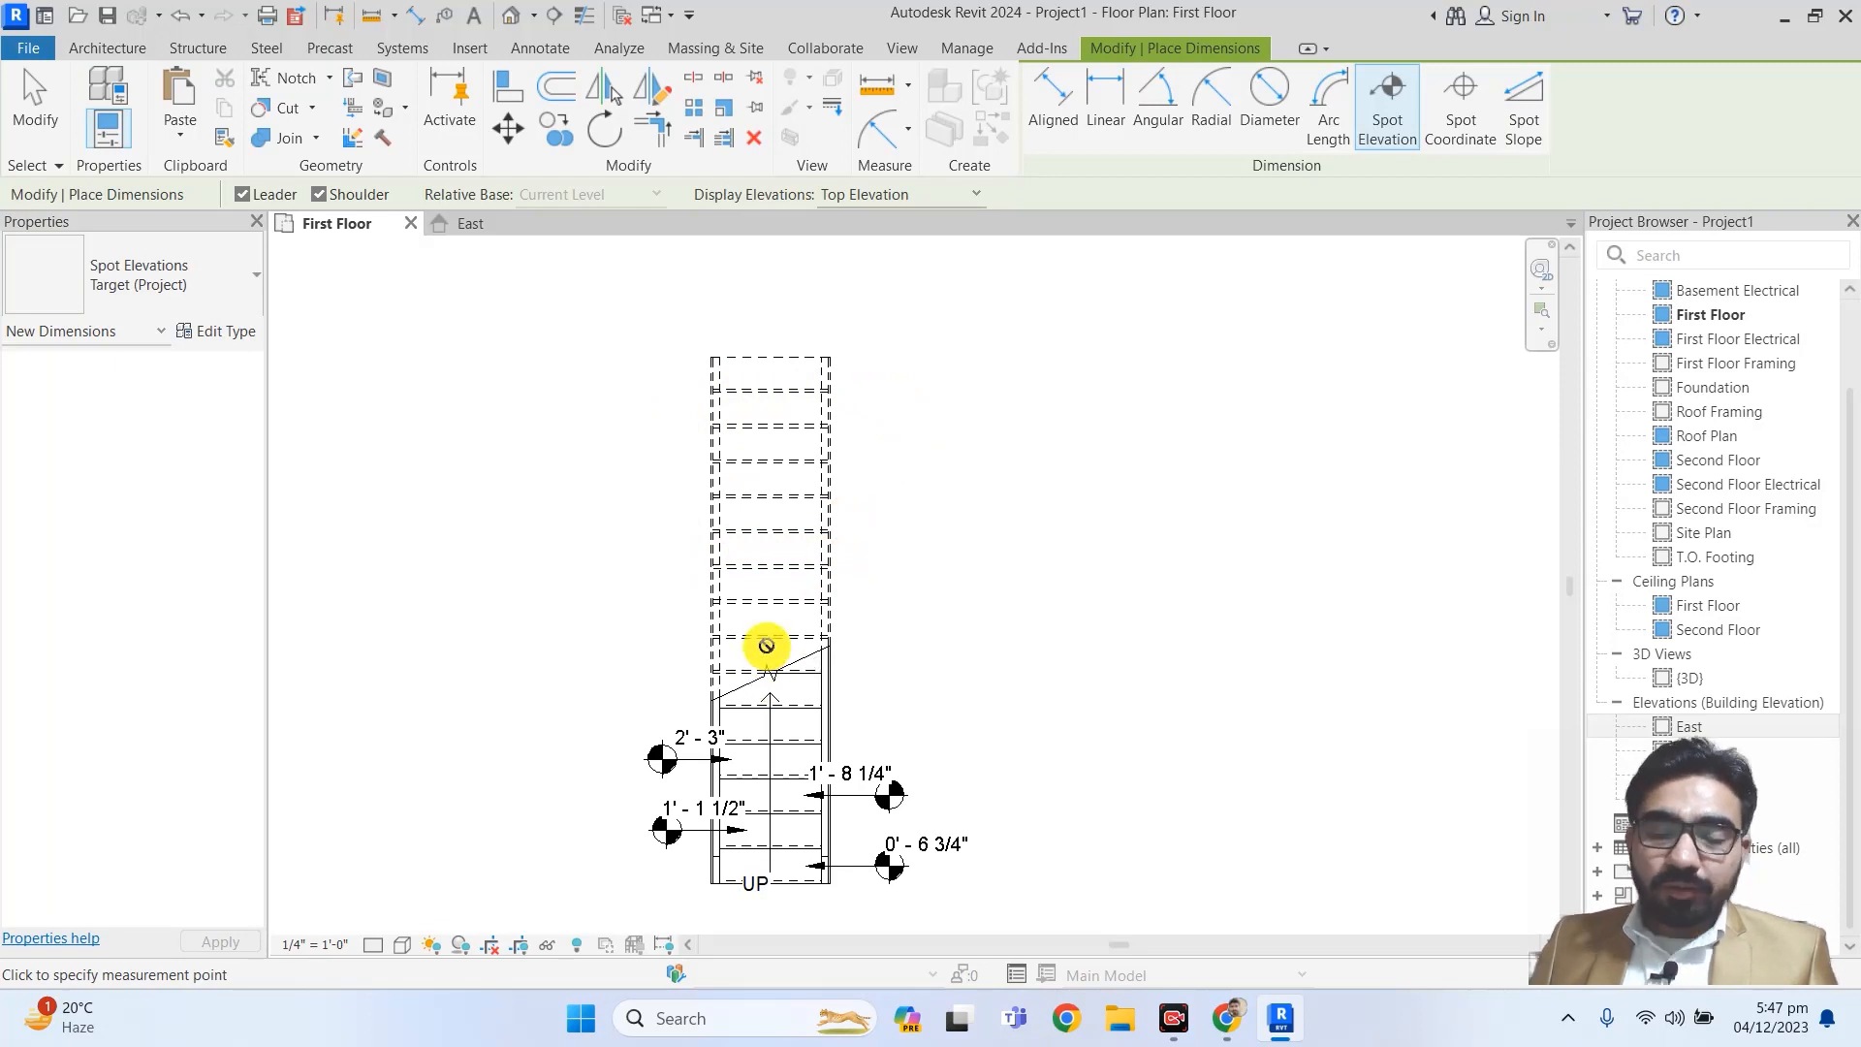
scroll(866, 856, up, 1)
middle_drag(890, 847, 987, 695)
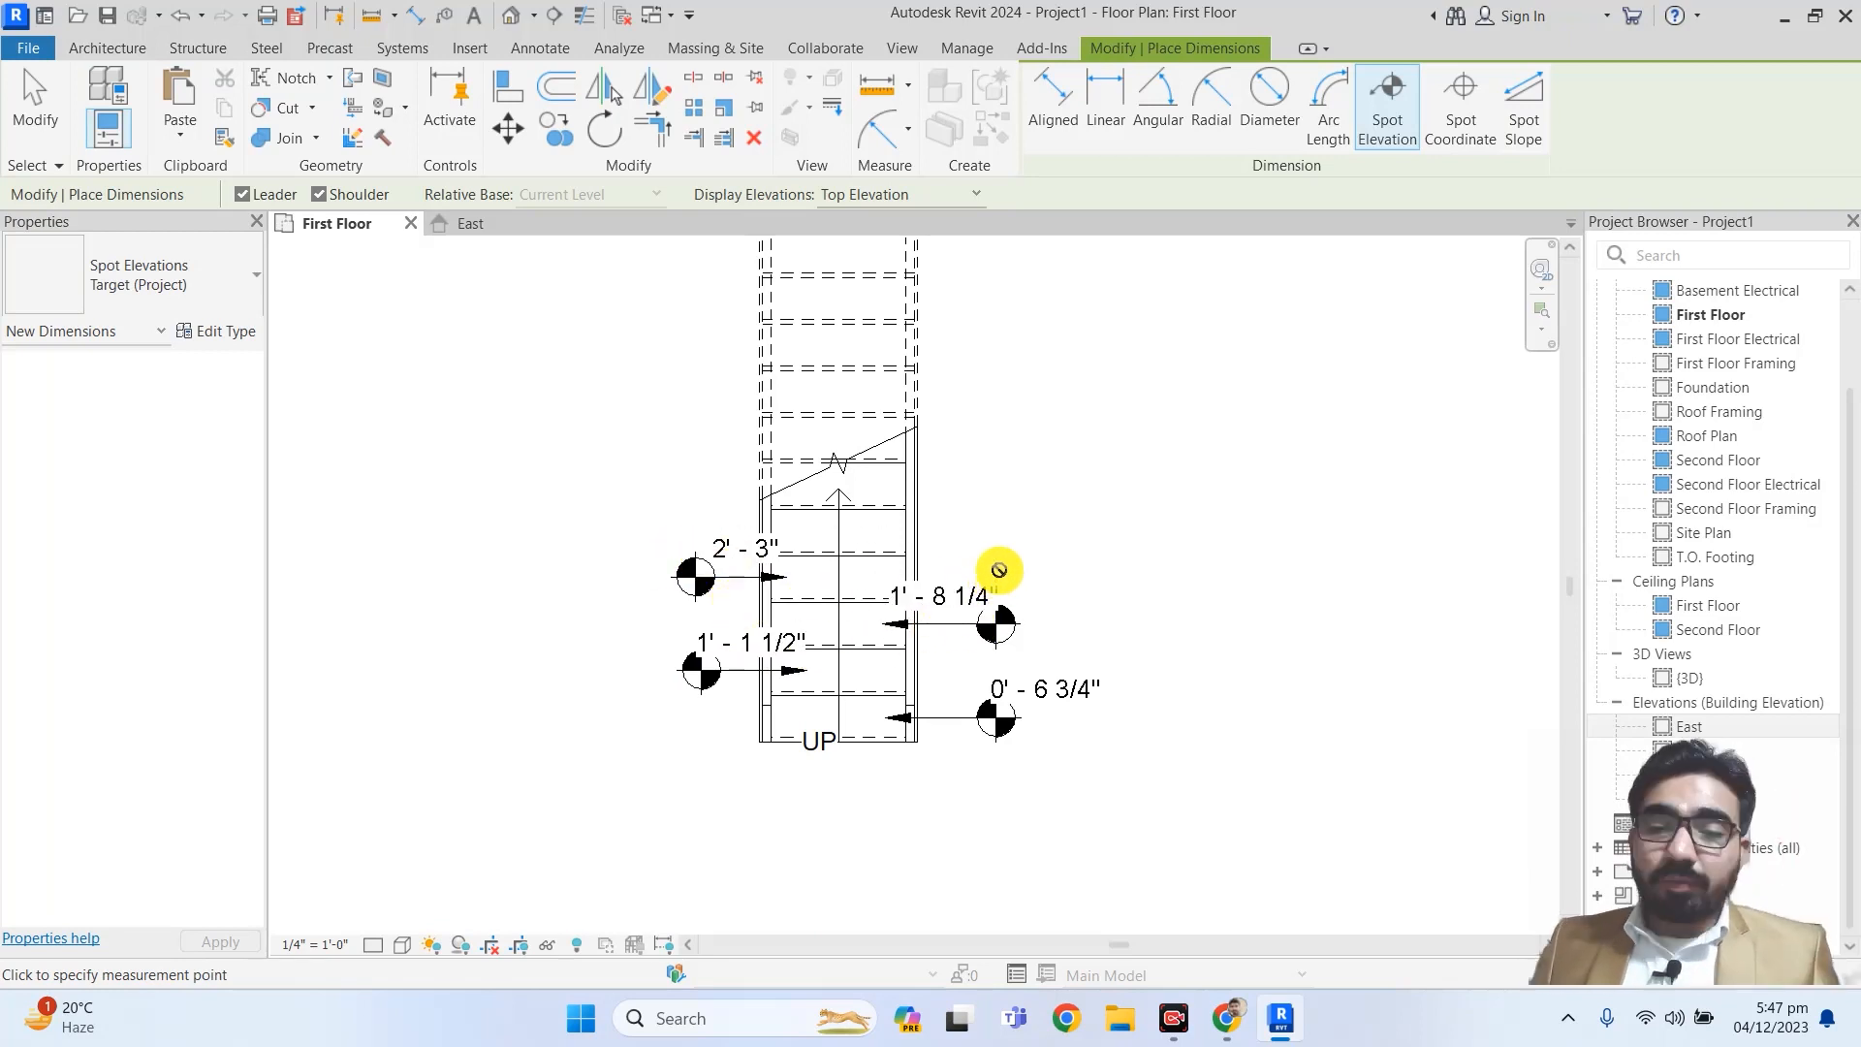
click(1457, 126)
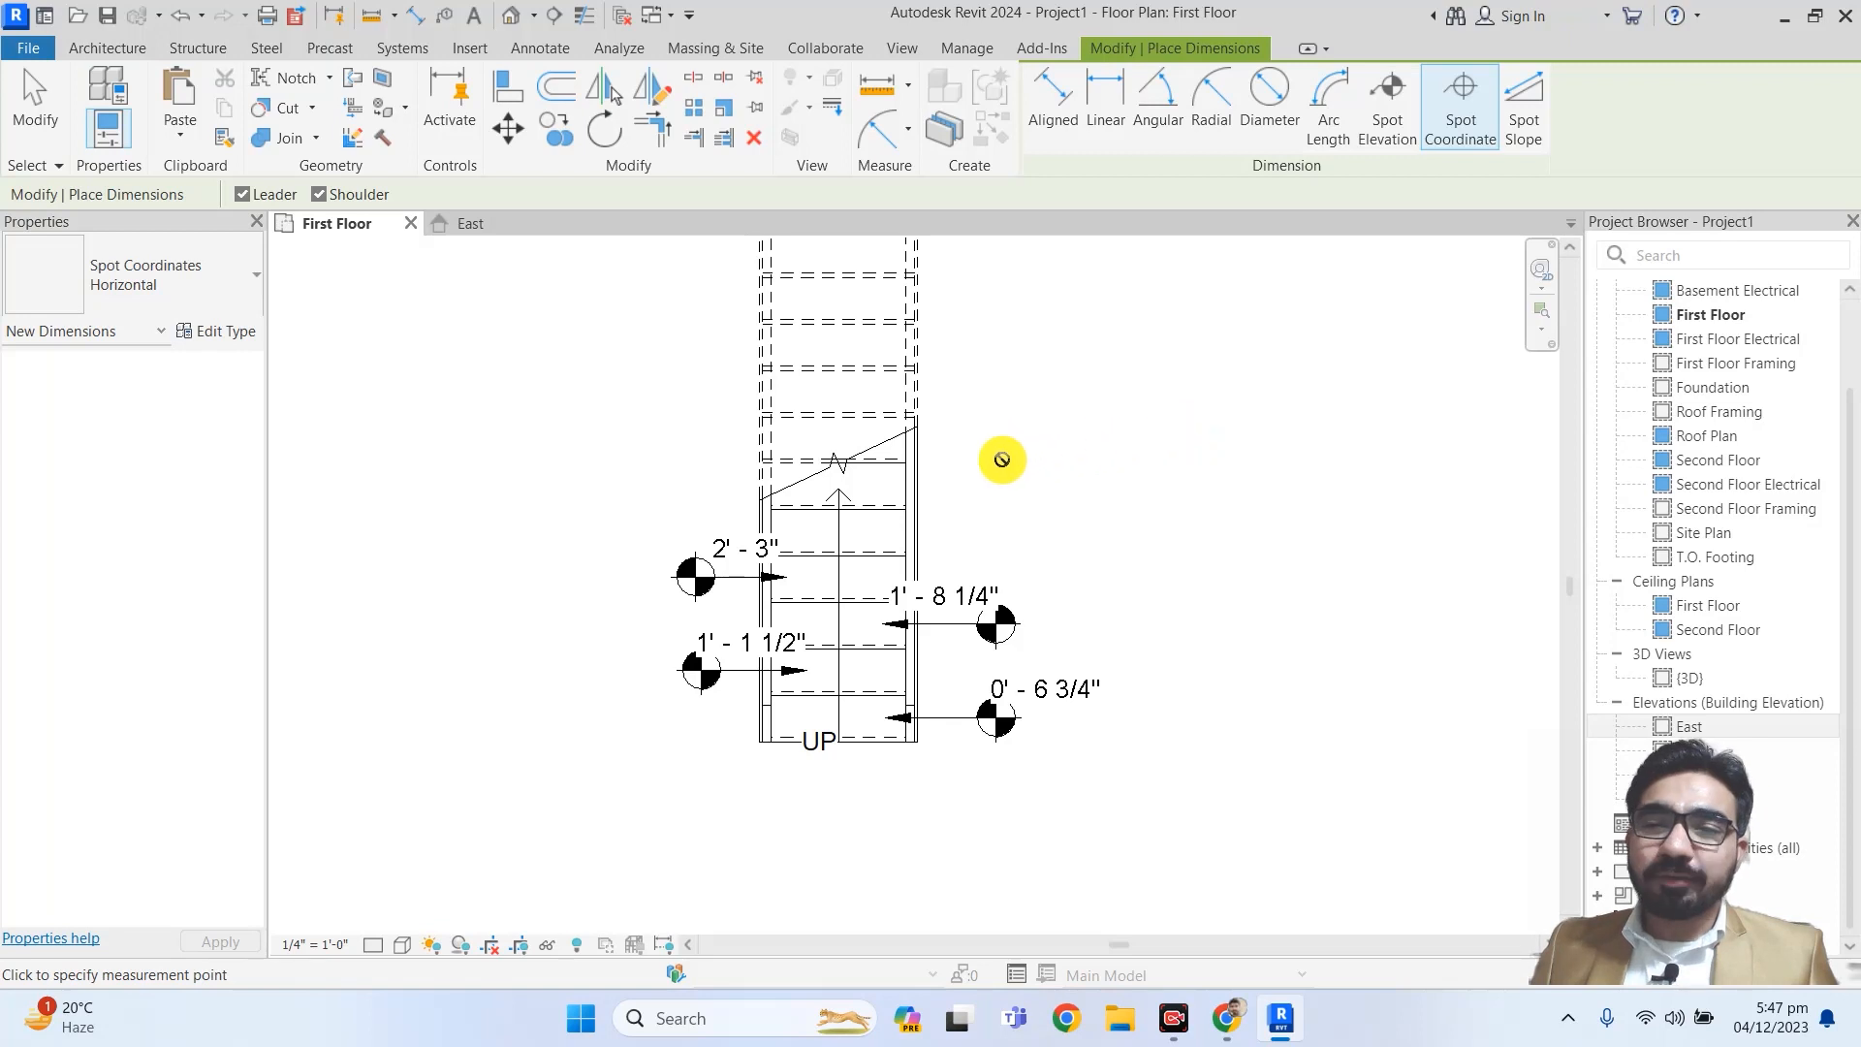
click(876, 533)
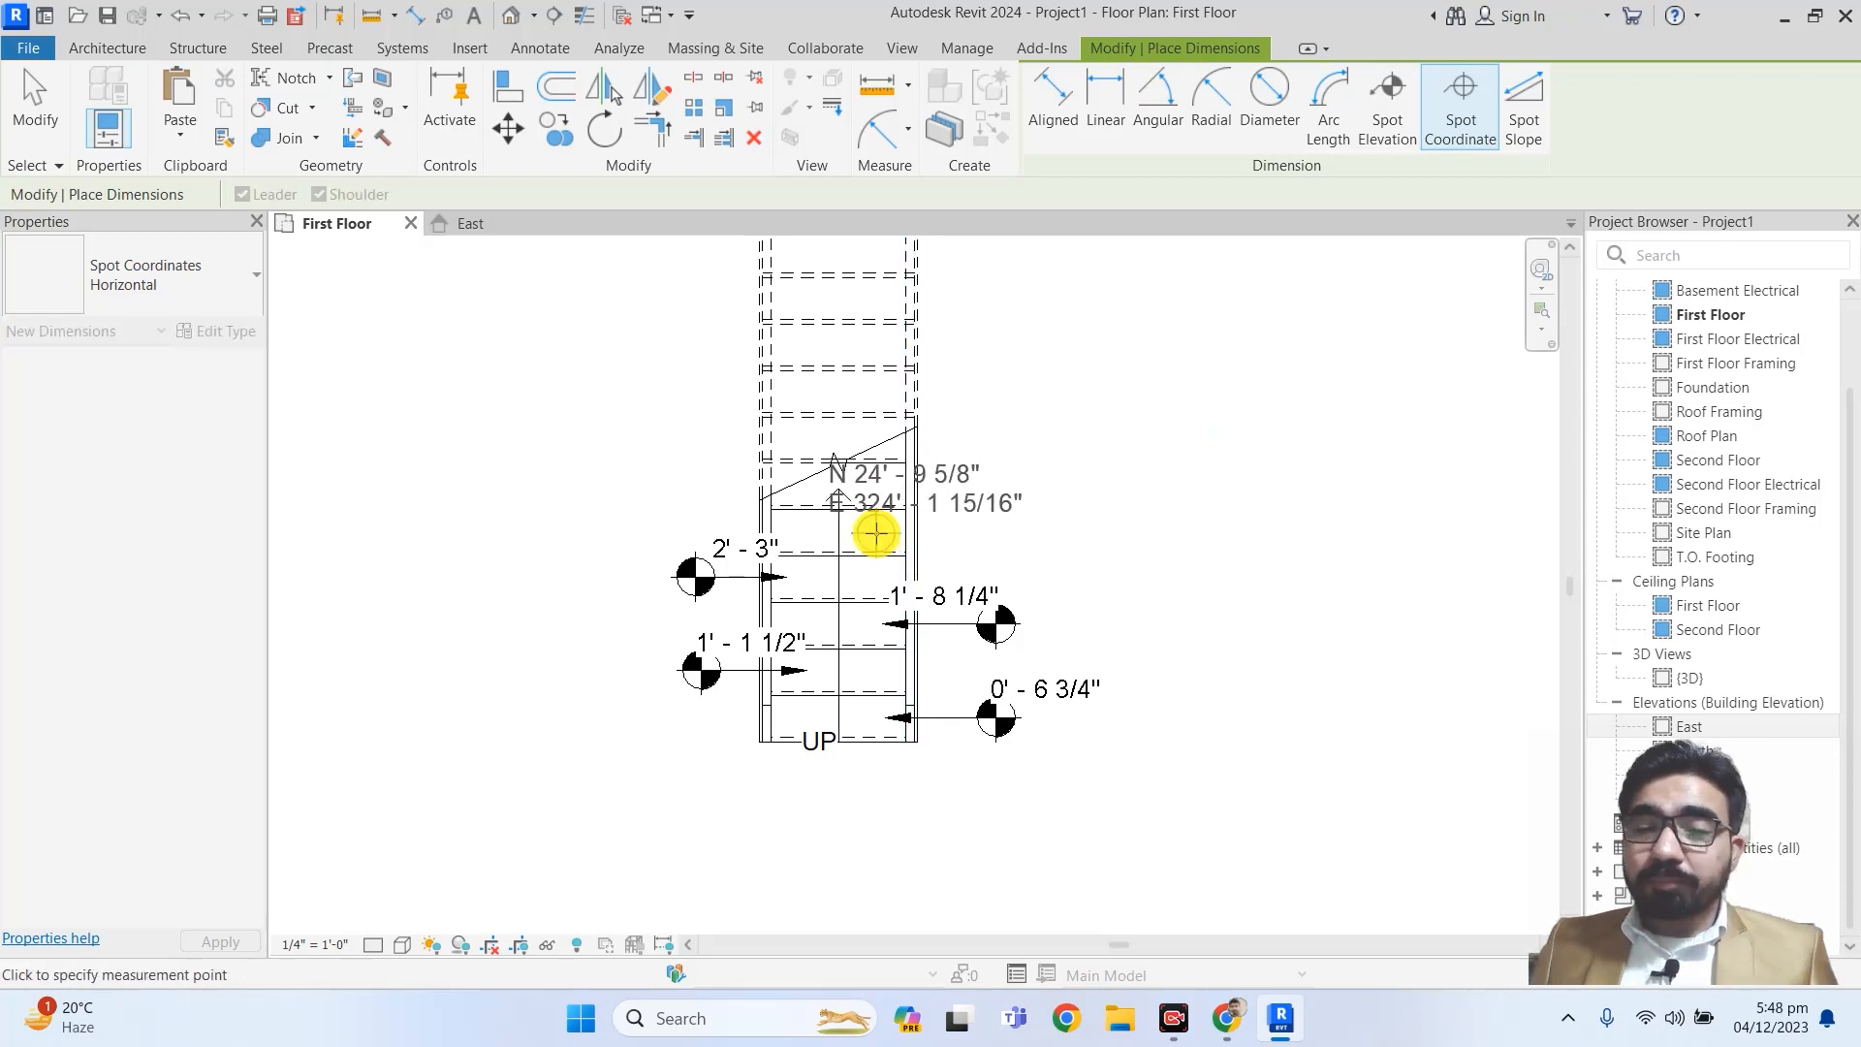
click(1004, 532)
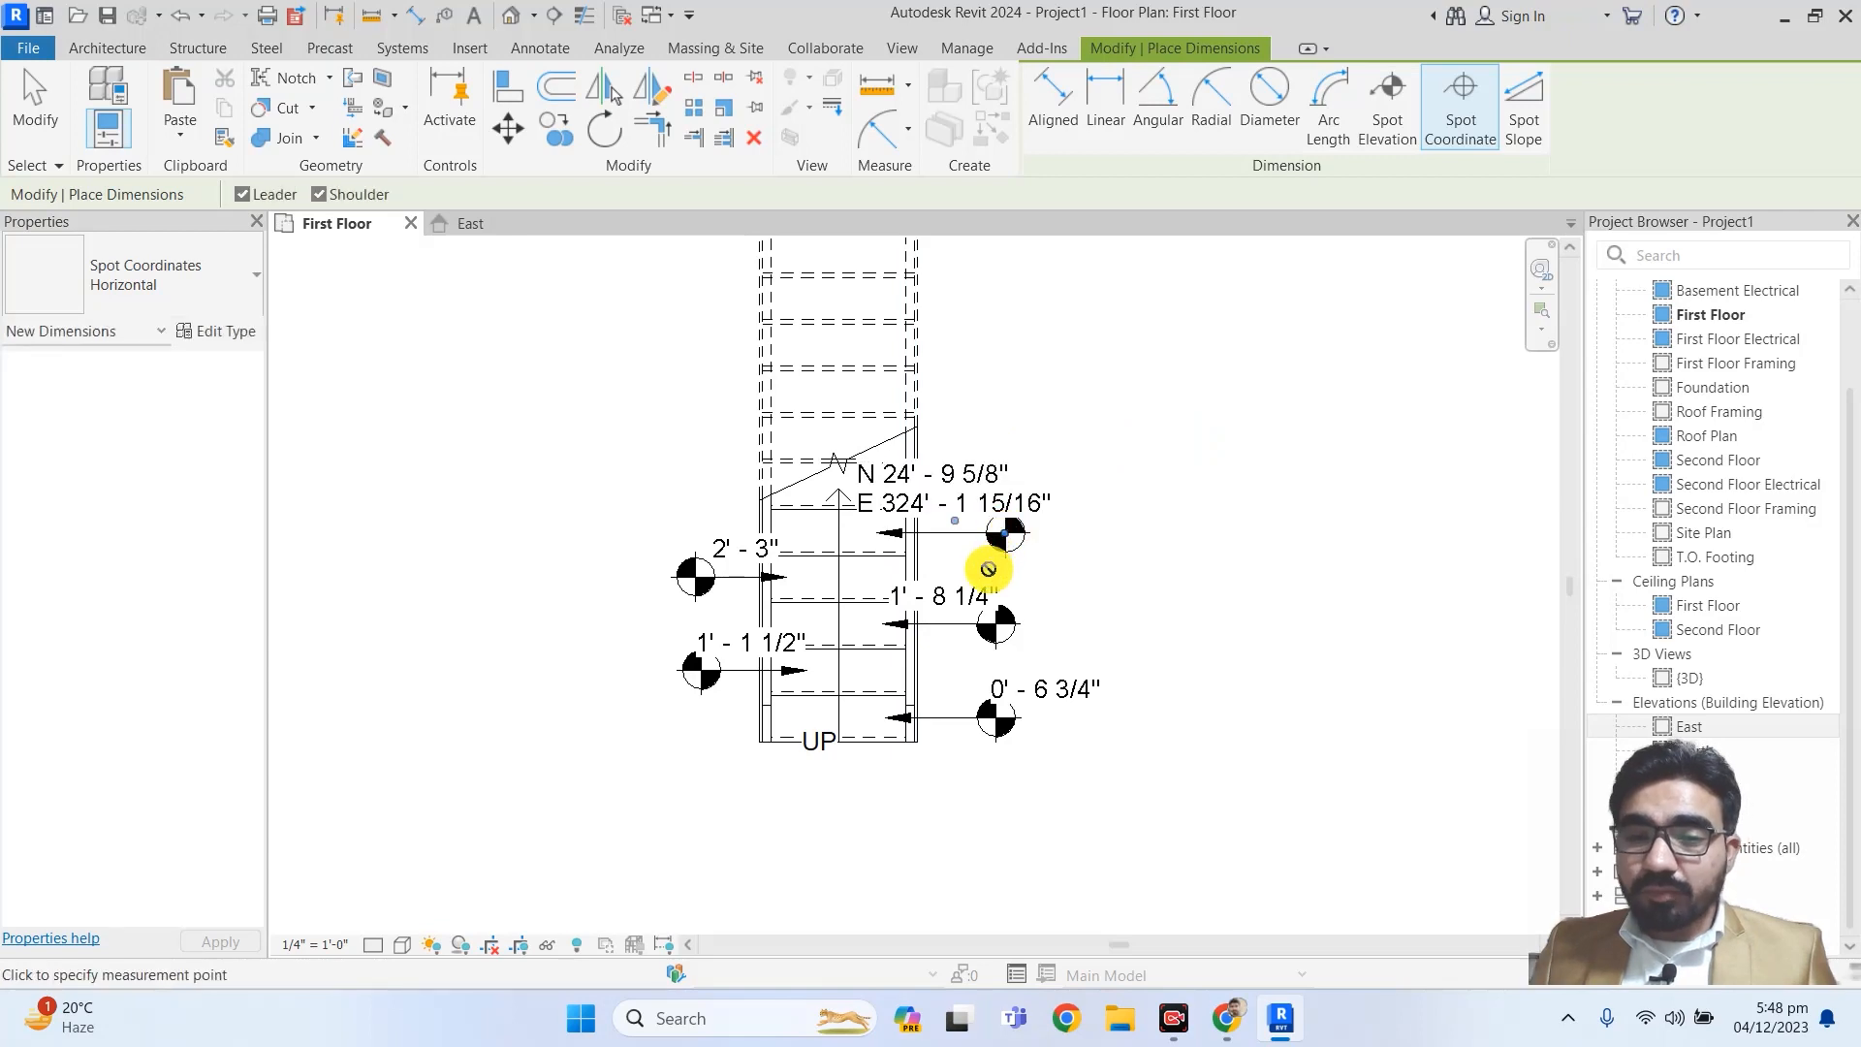
scroll(1008, 519, up, 2)
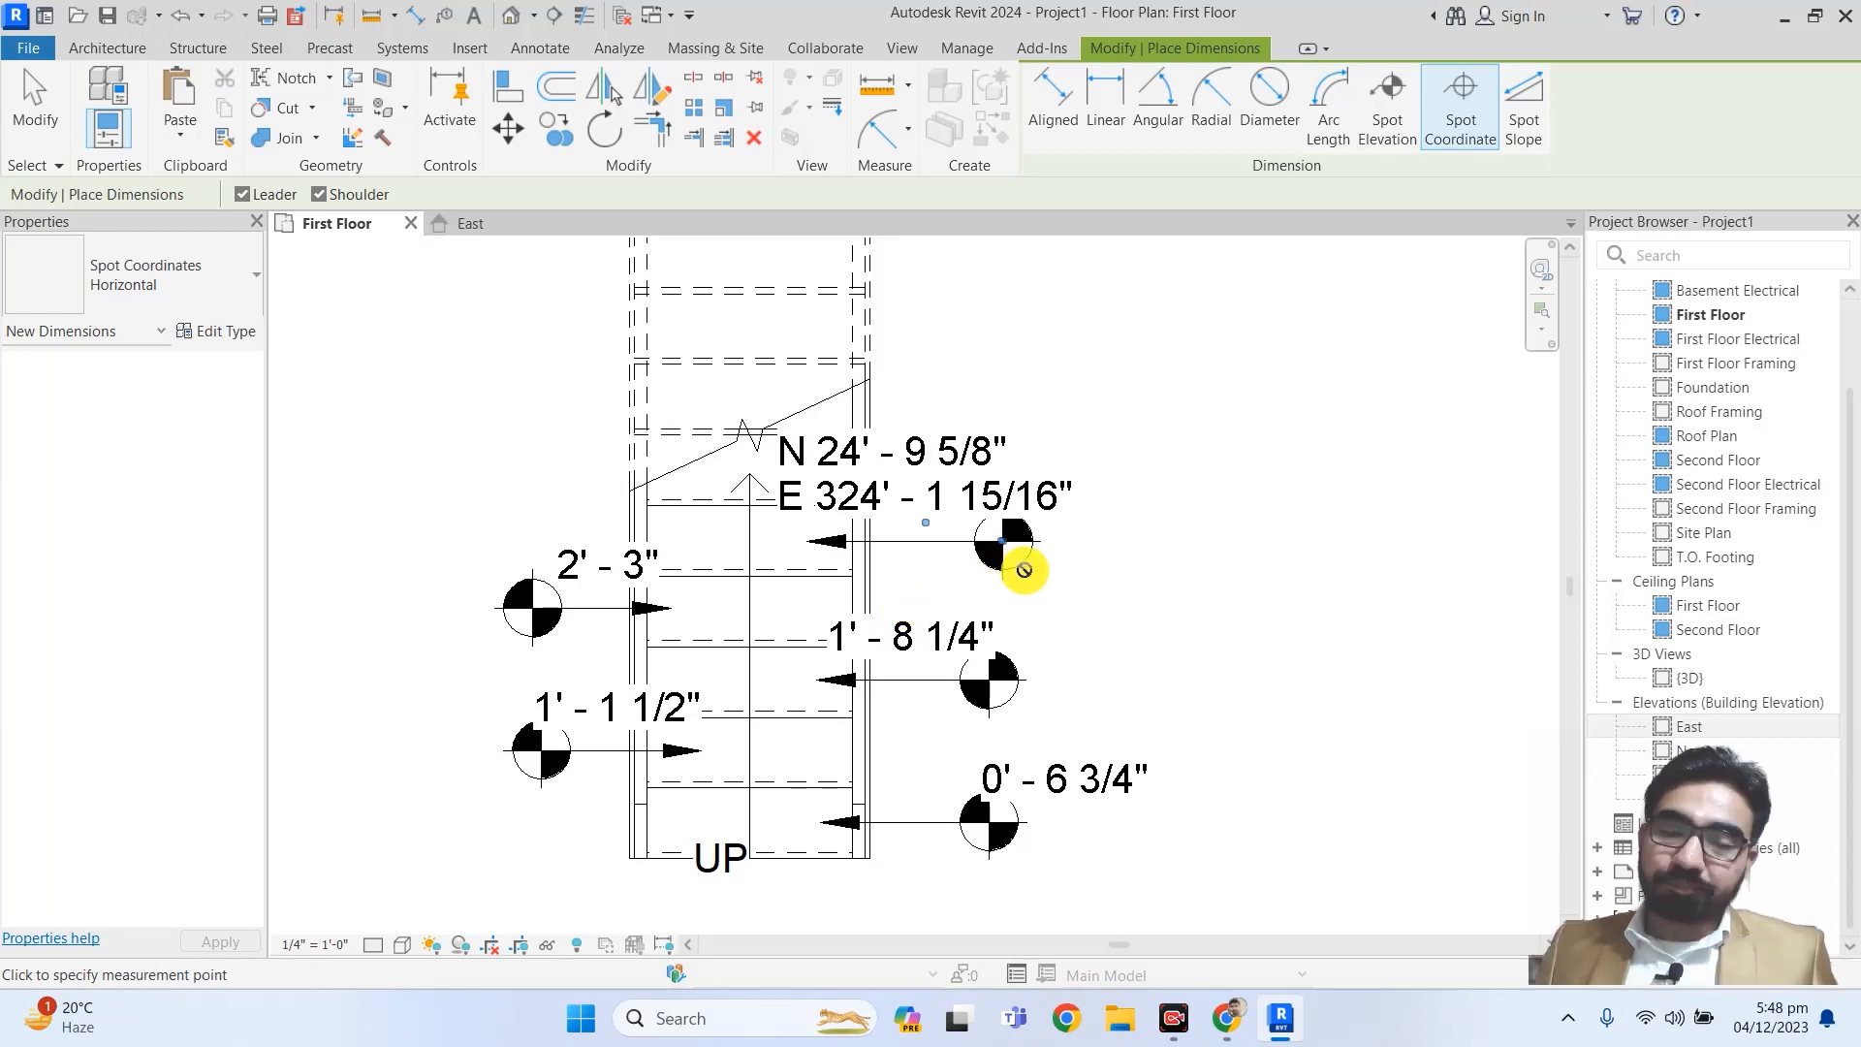
- Place Spot Slope annotations on the stair's fourth, fifth and second treads
scroll(1017, 567, down, 10)
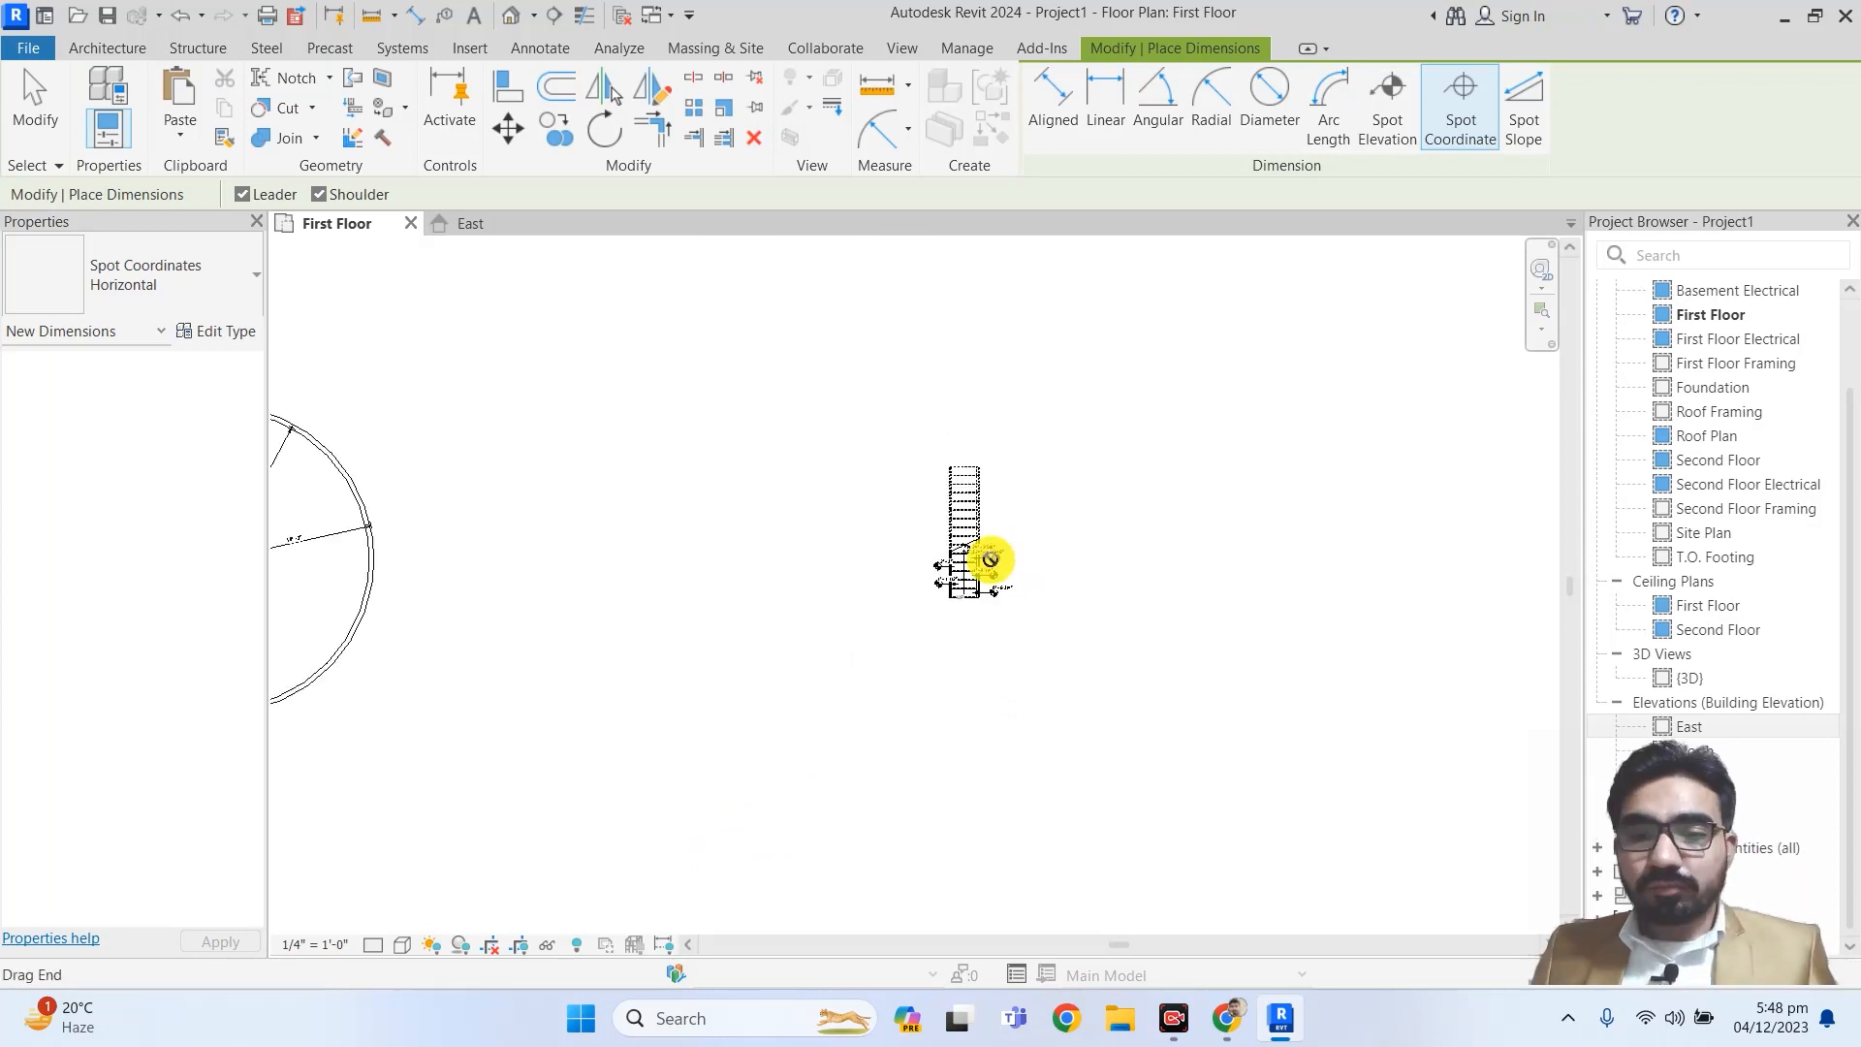
middle_drag(873, 561, 968, 572)
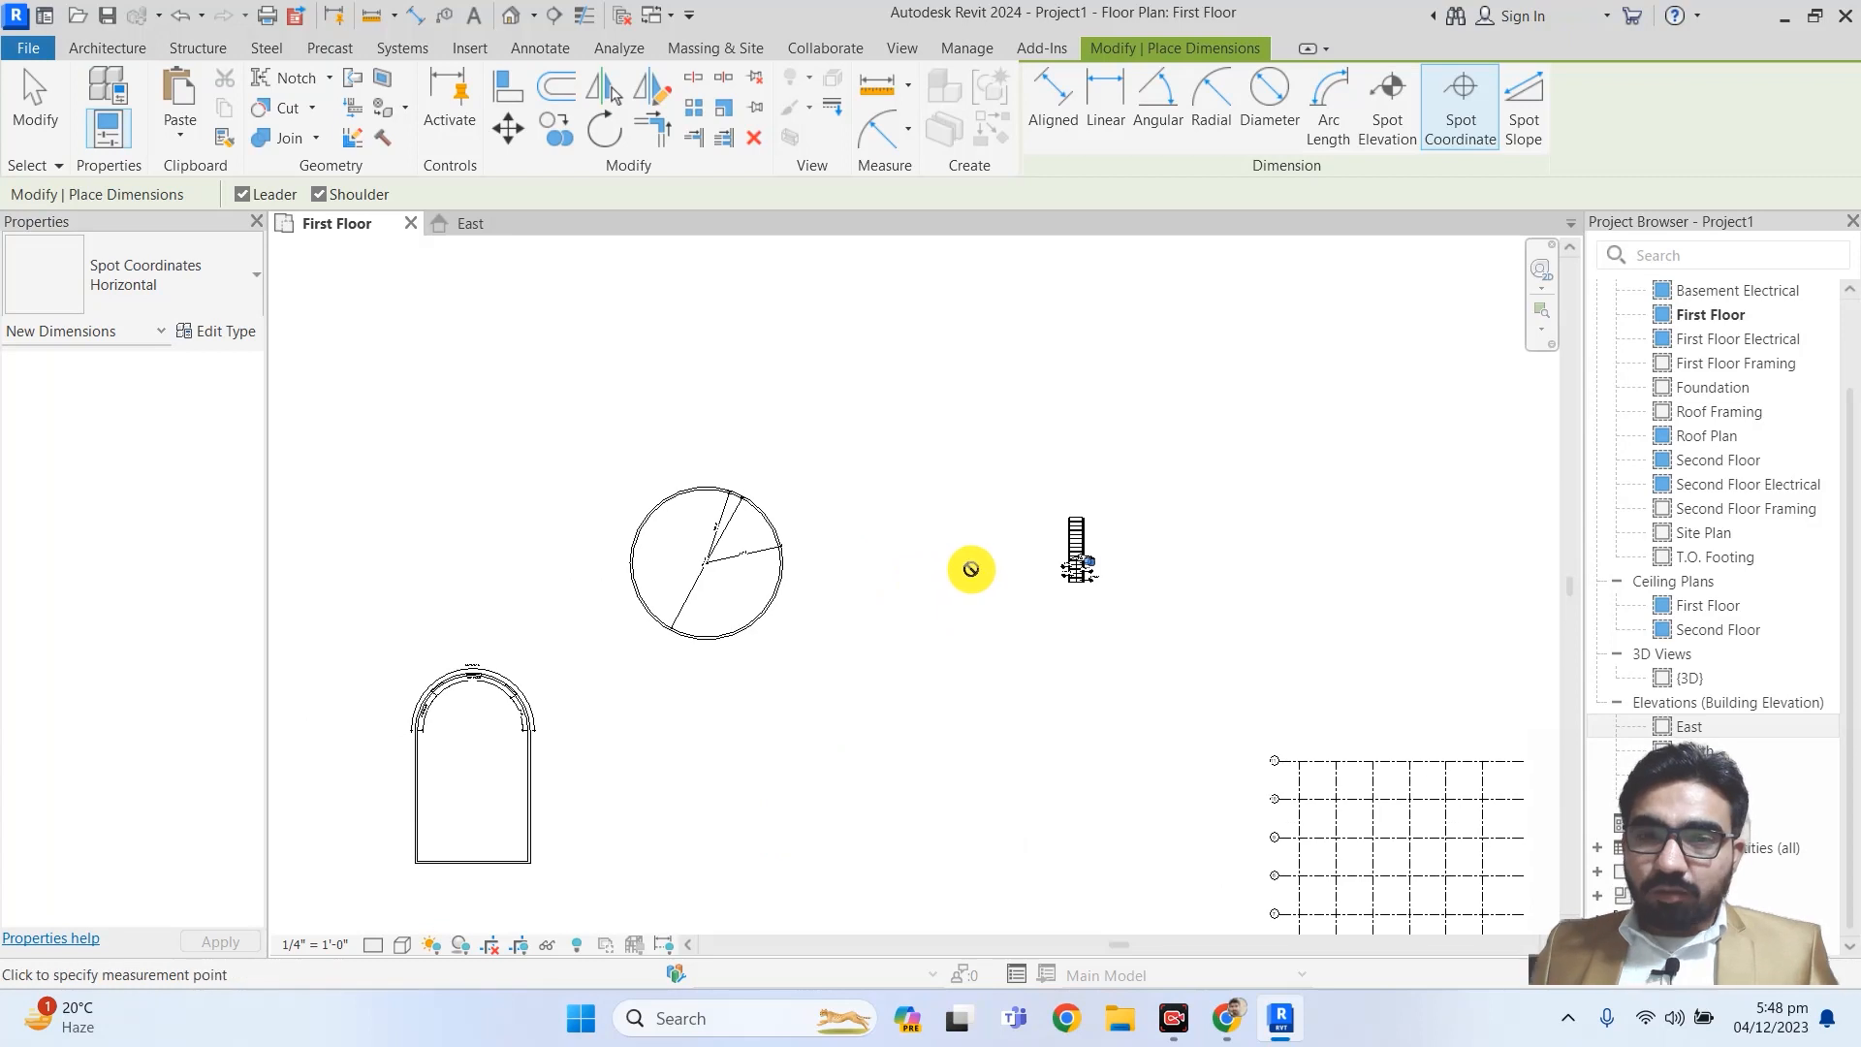
click(1522, 136)
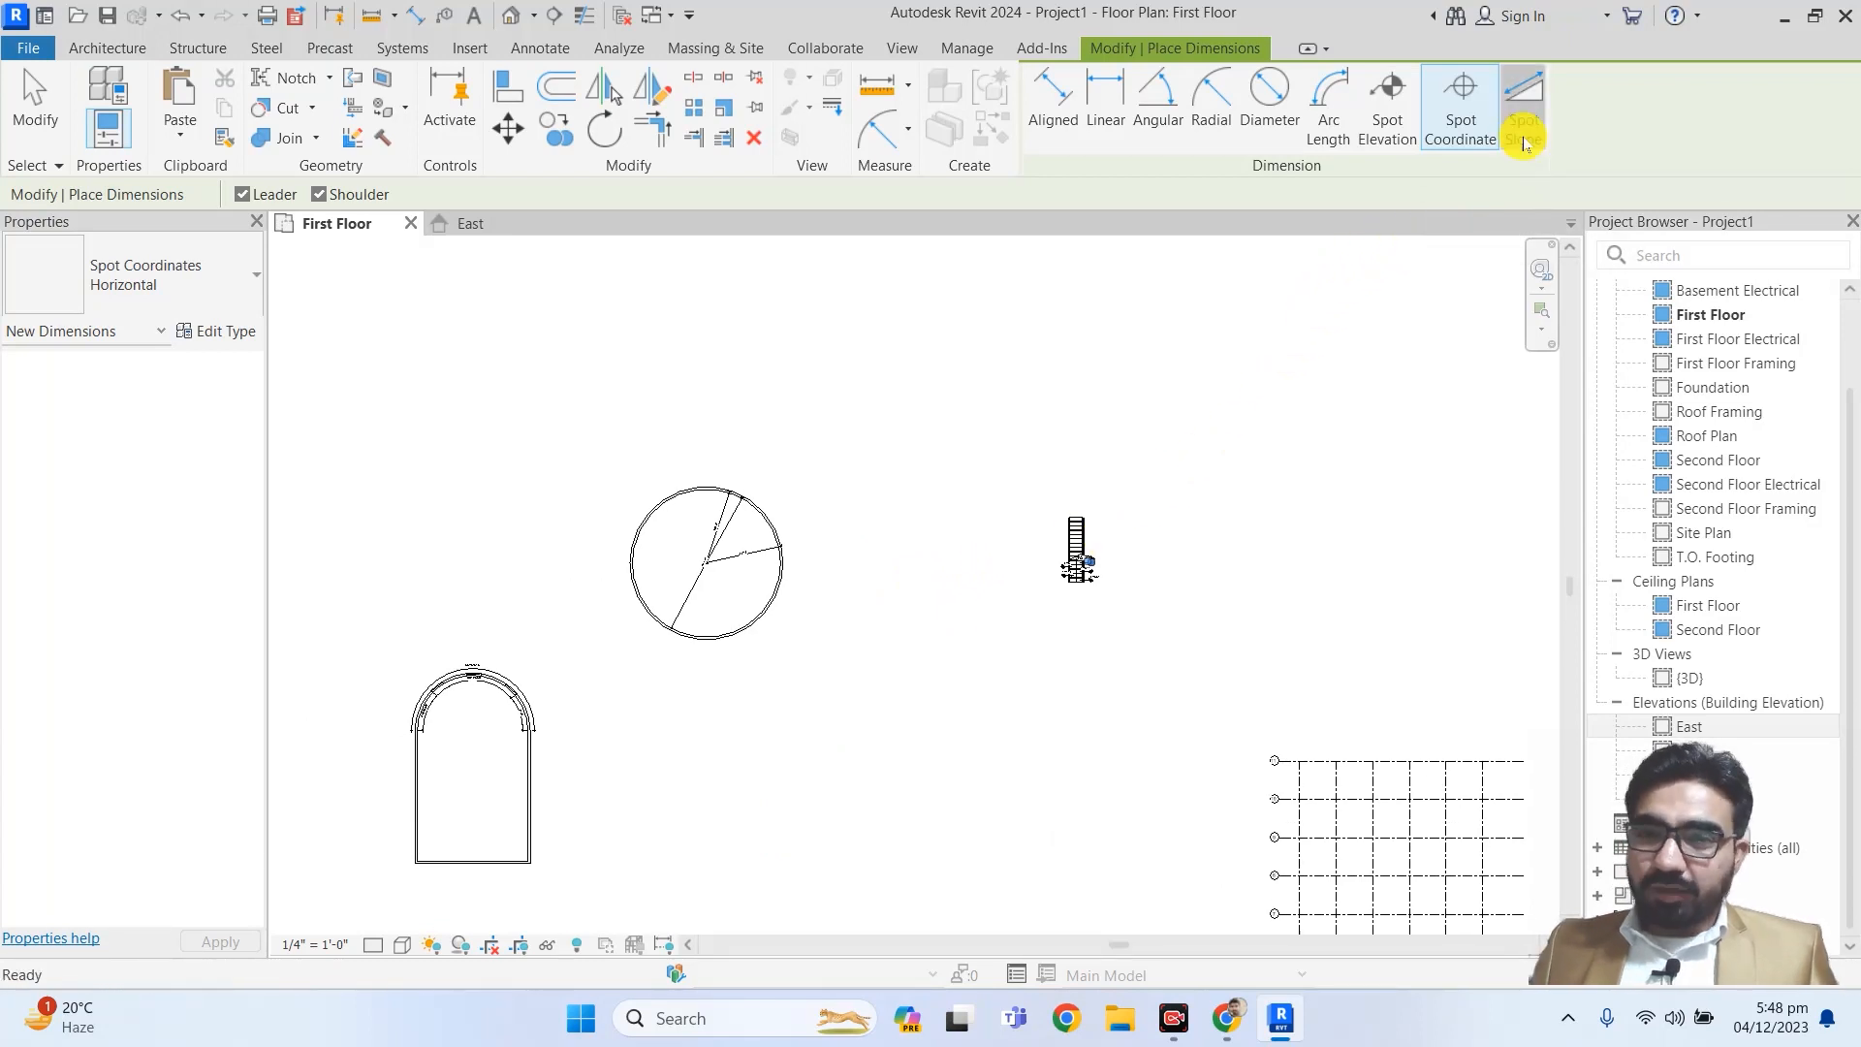
scroll(1125, 563, up, 10)
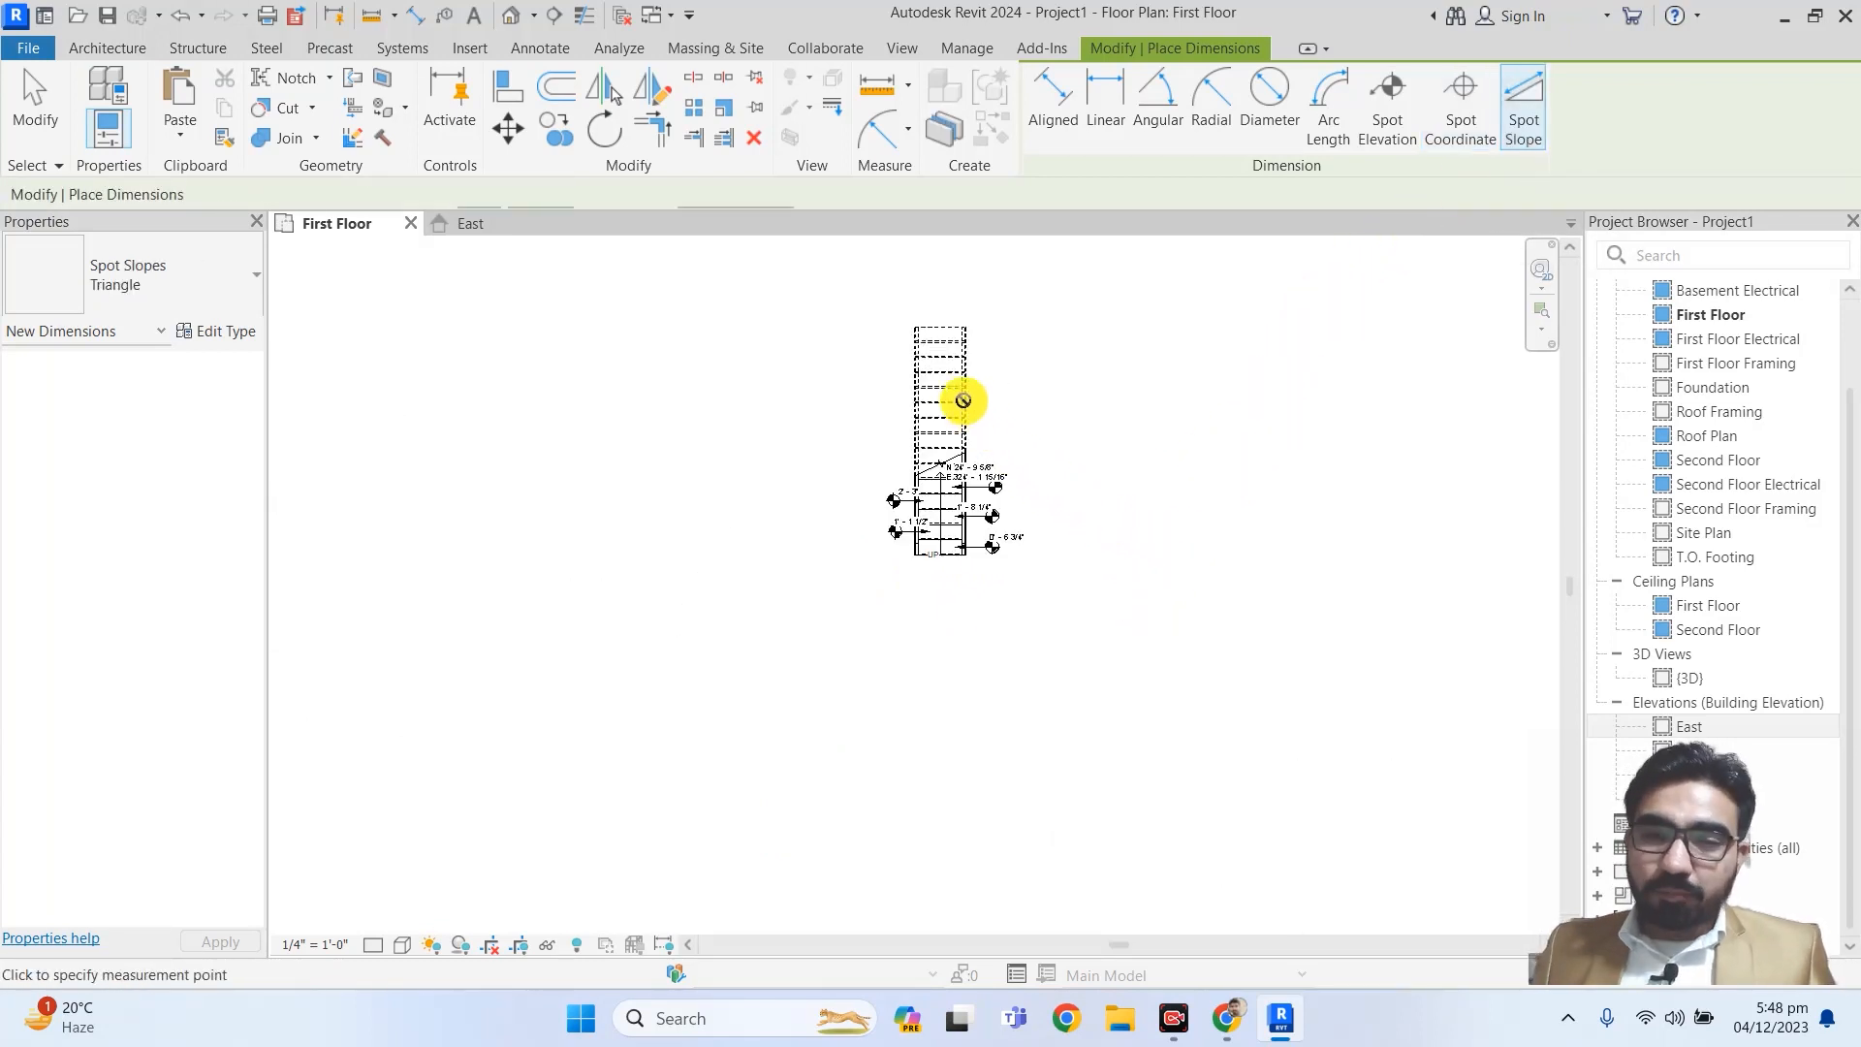
scroll(979, 707, up, 5)
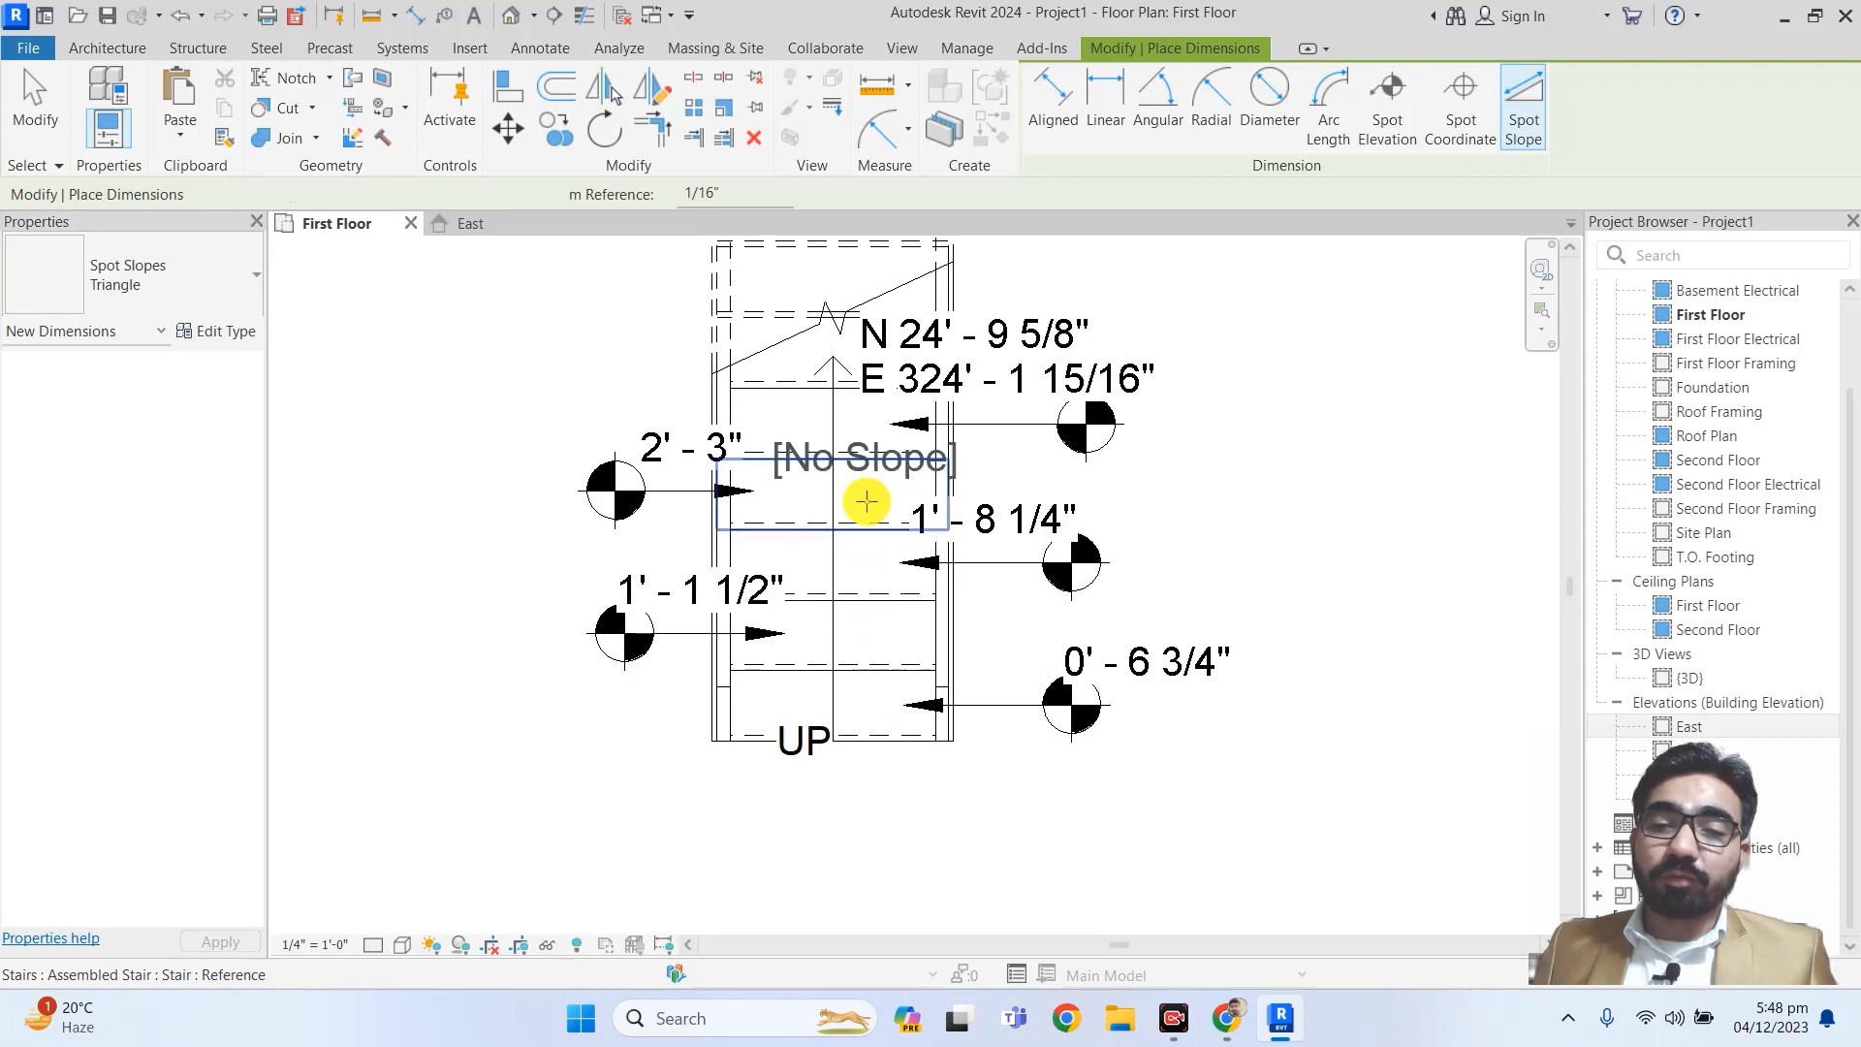
click(864, 482)
click(819, 399)
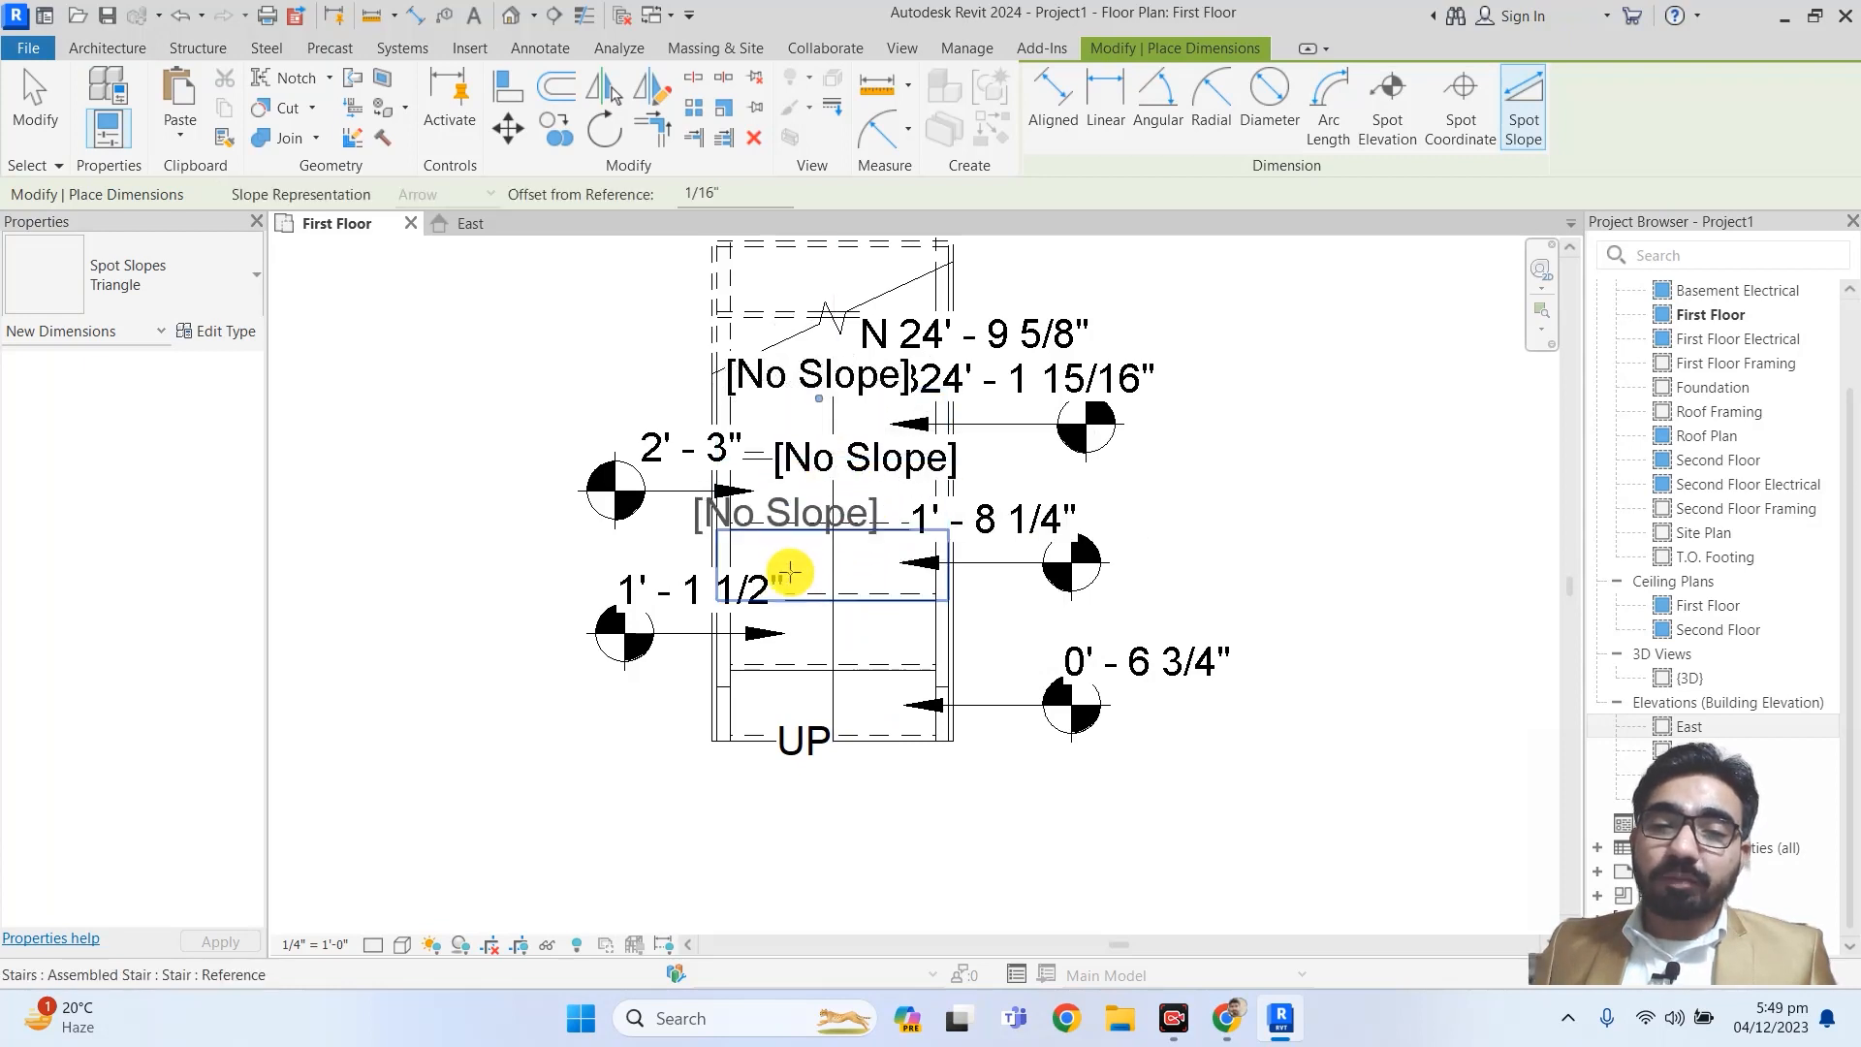
click(866, 648)
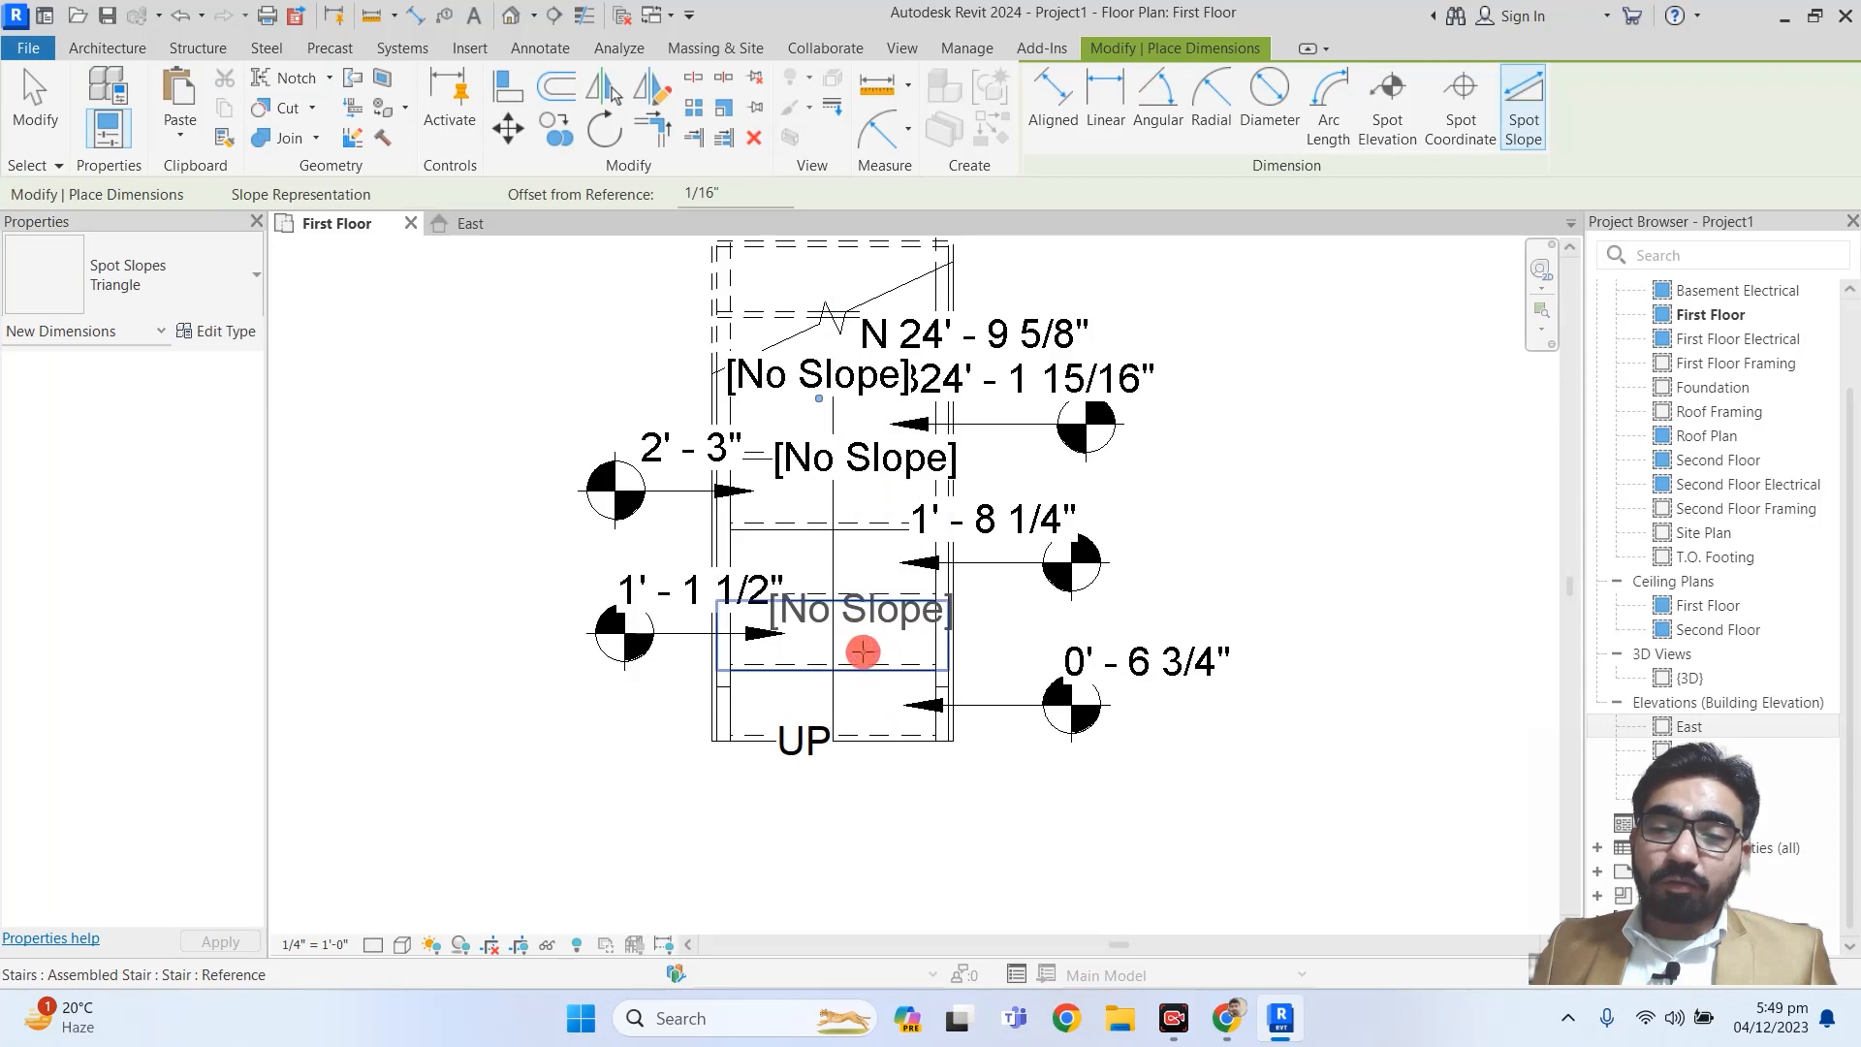
- Place a Spot Slope on the stair's left side edge near the lowest tread, and end the dimension command
scroll(872, 645, down, 1)
scroll(737, 683, up, 3)
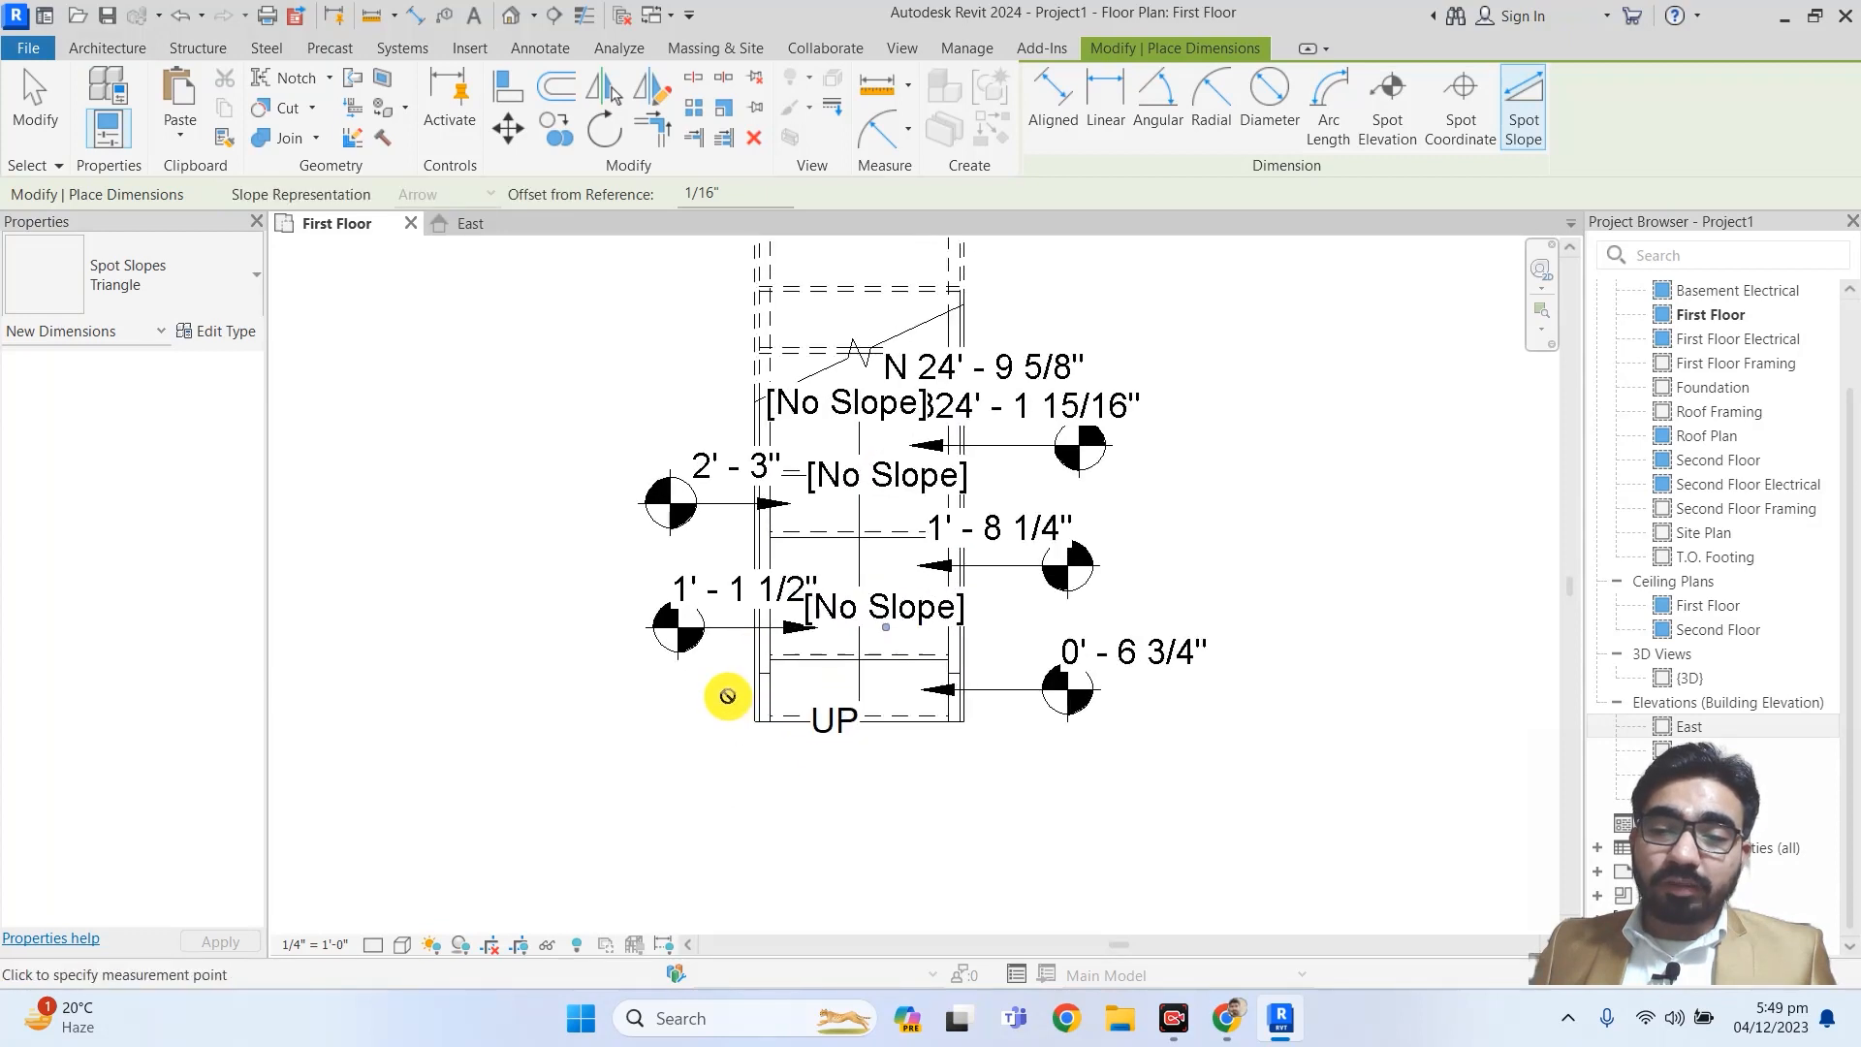
click(771, 663)
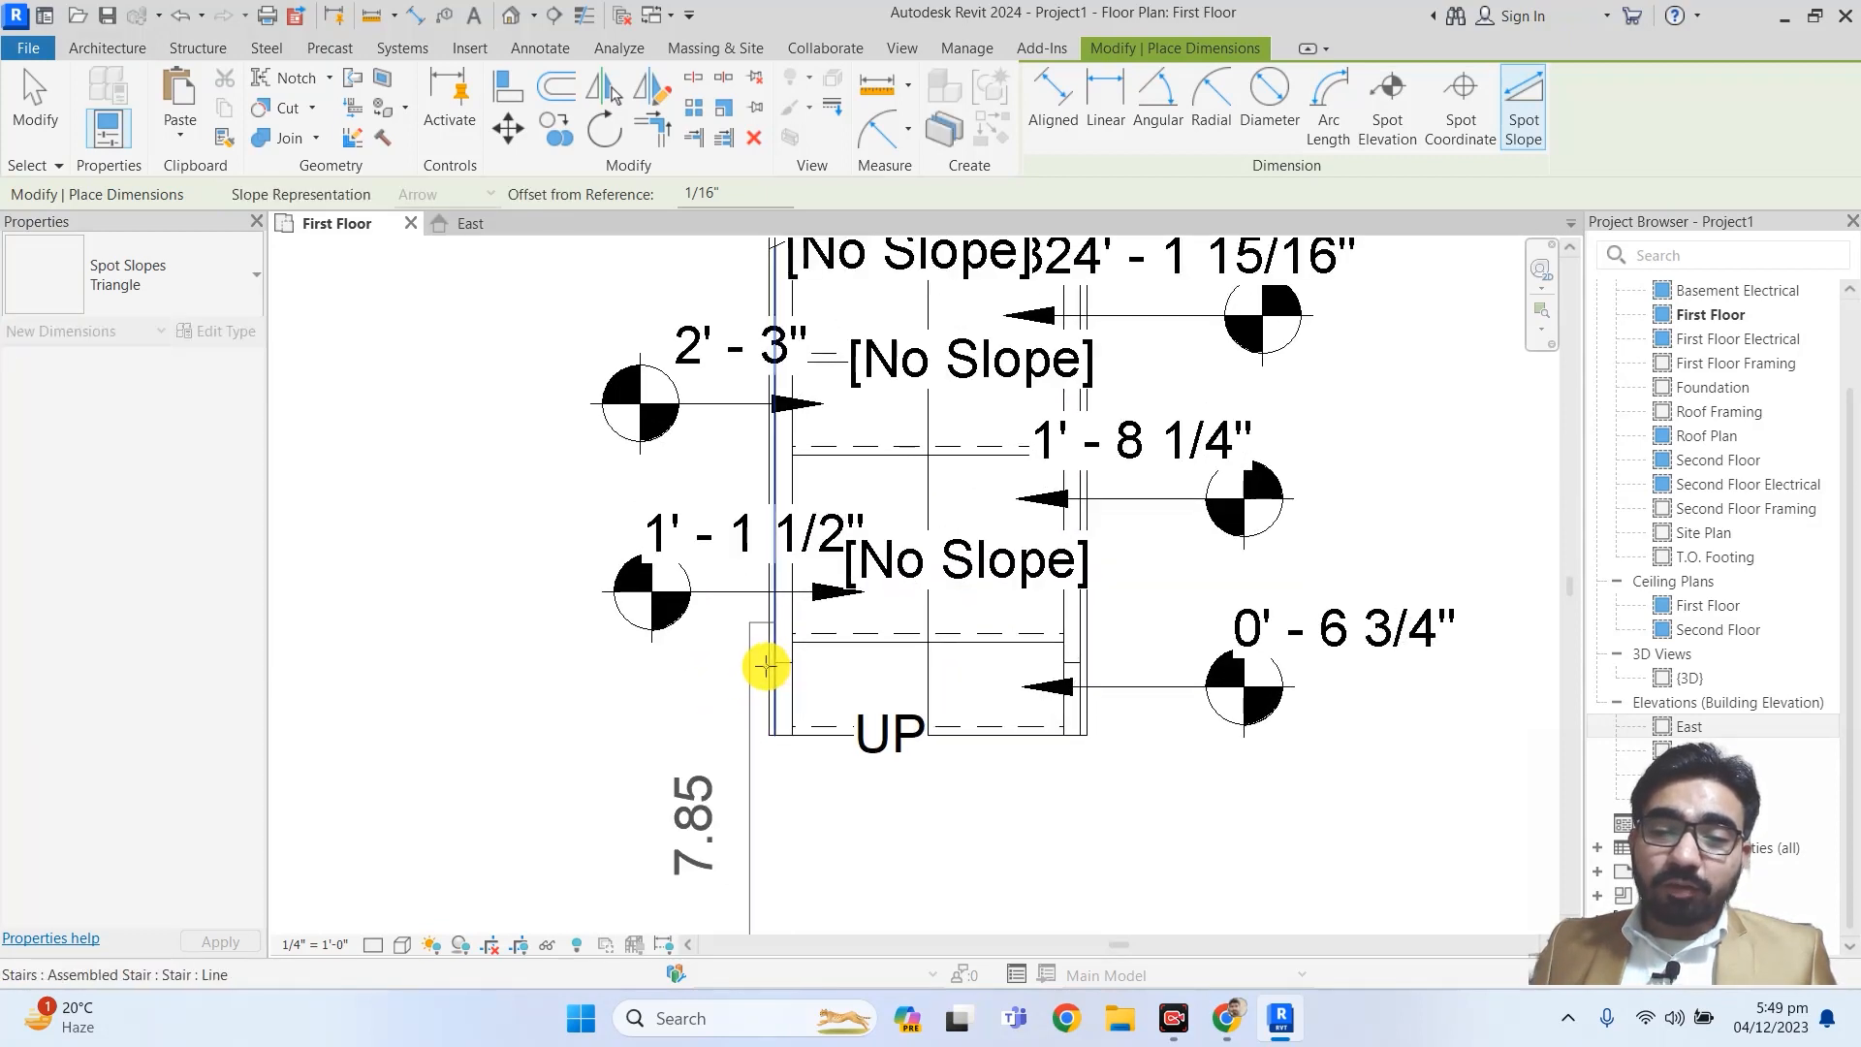
scroll(765, 662, down, 1)
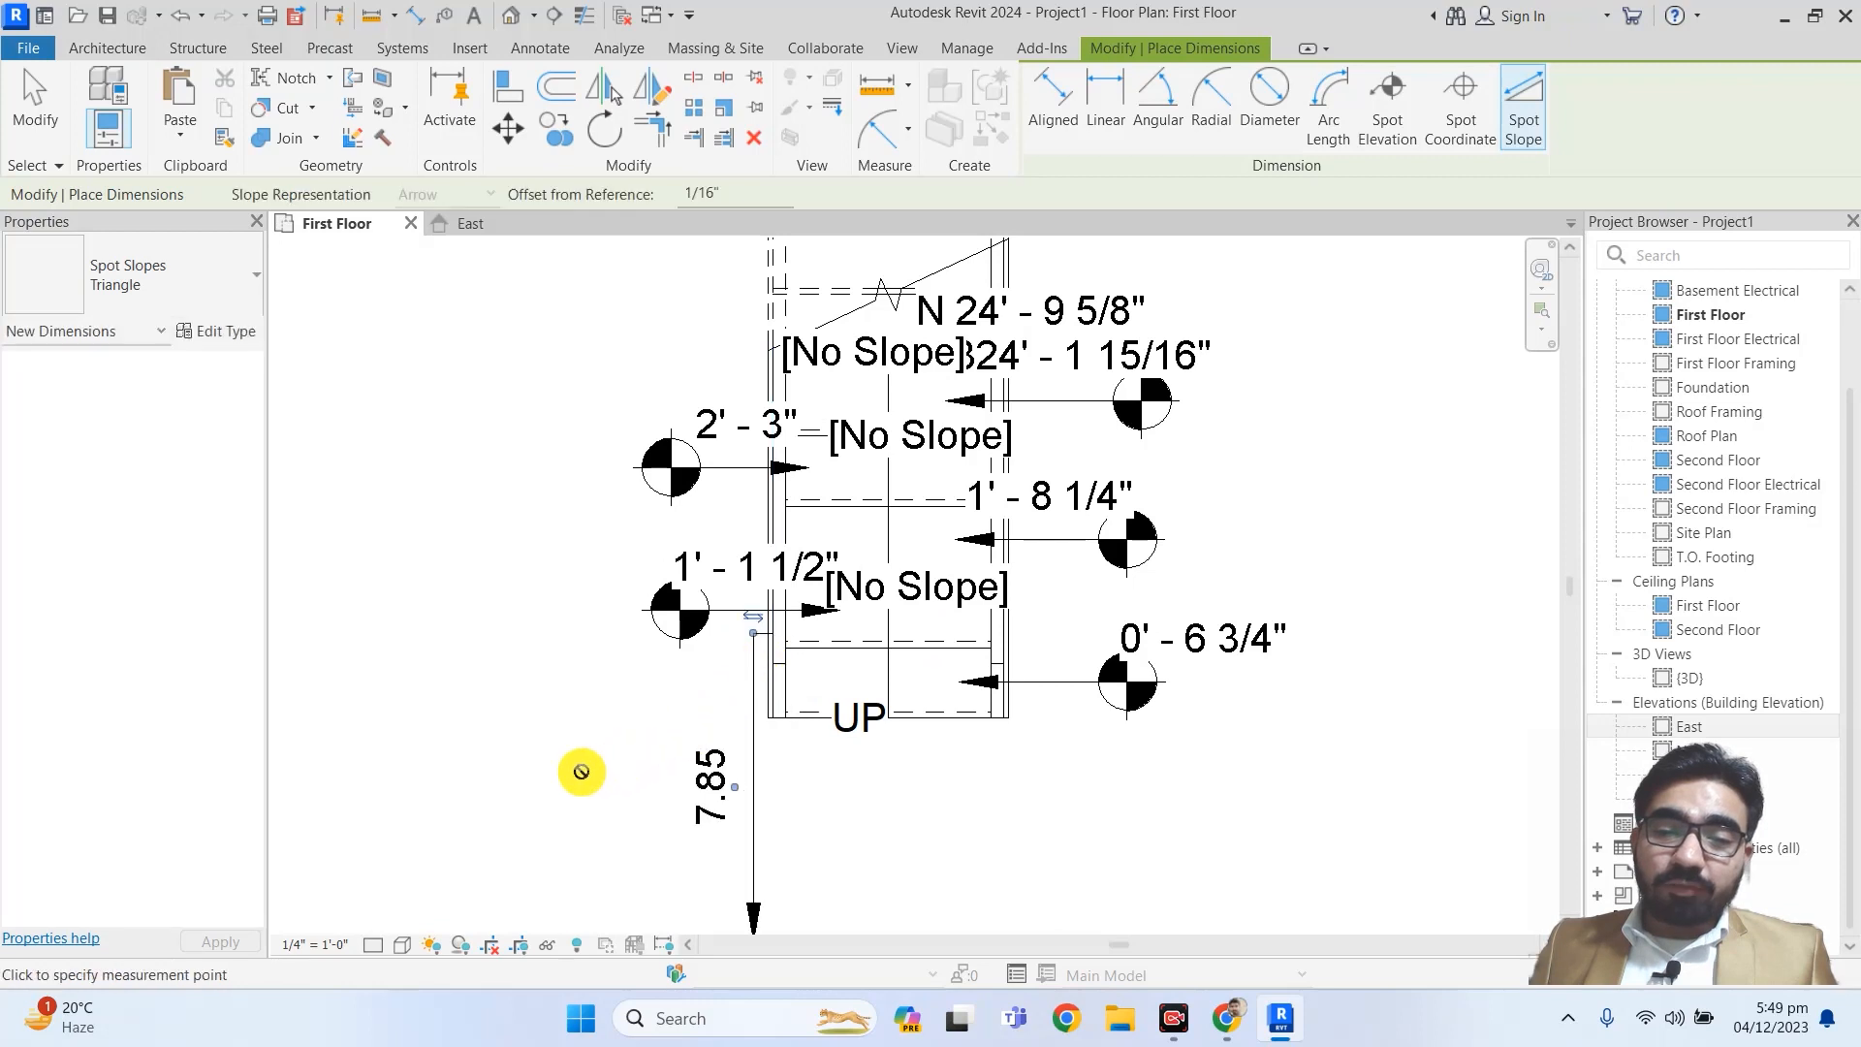
key(Escape)
key(Escape)
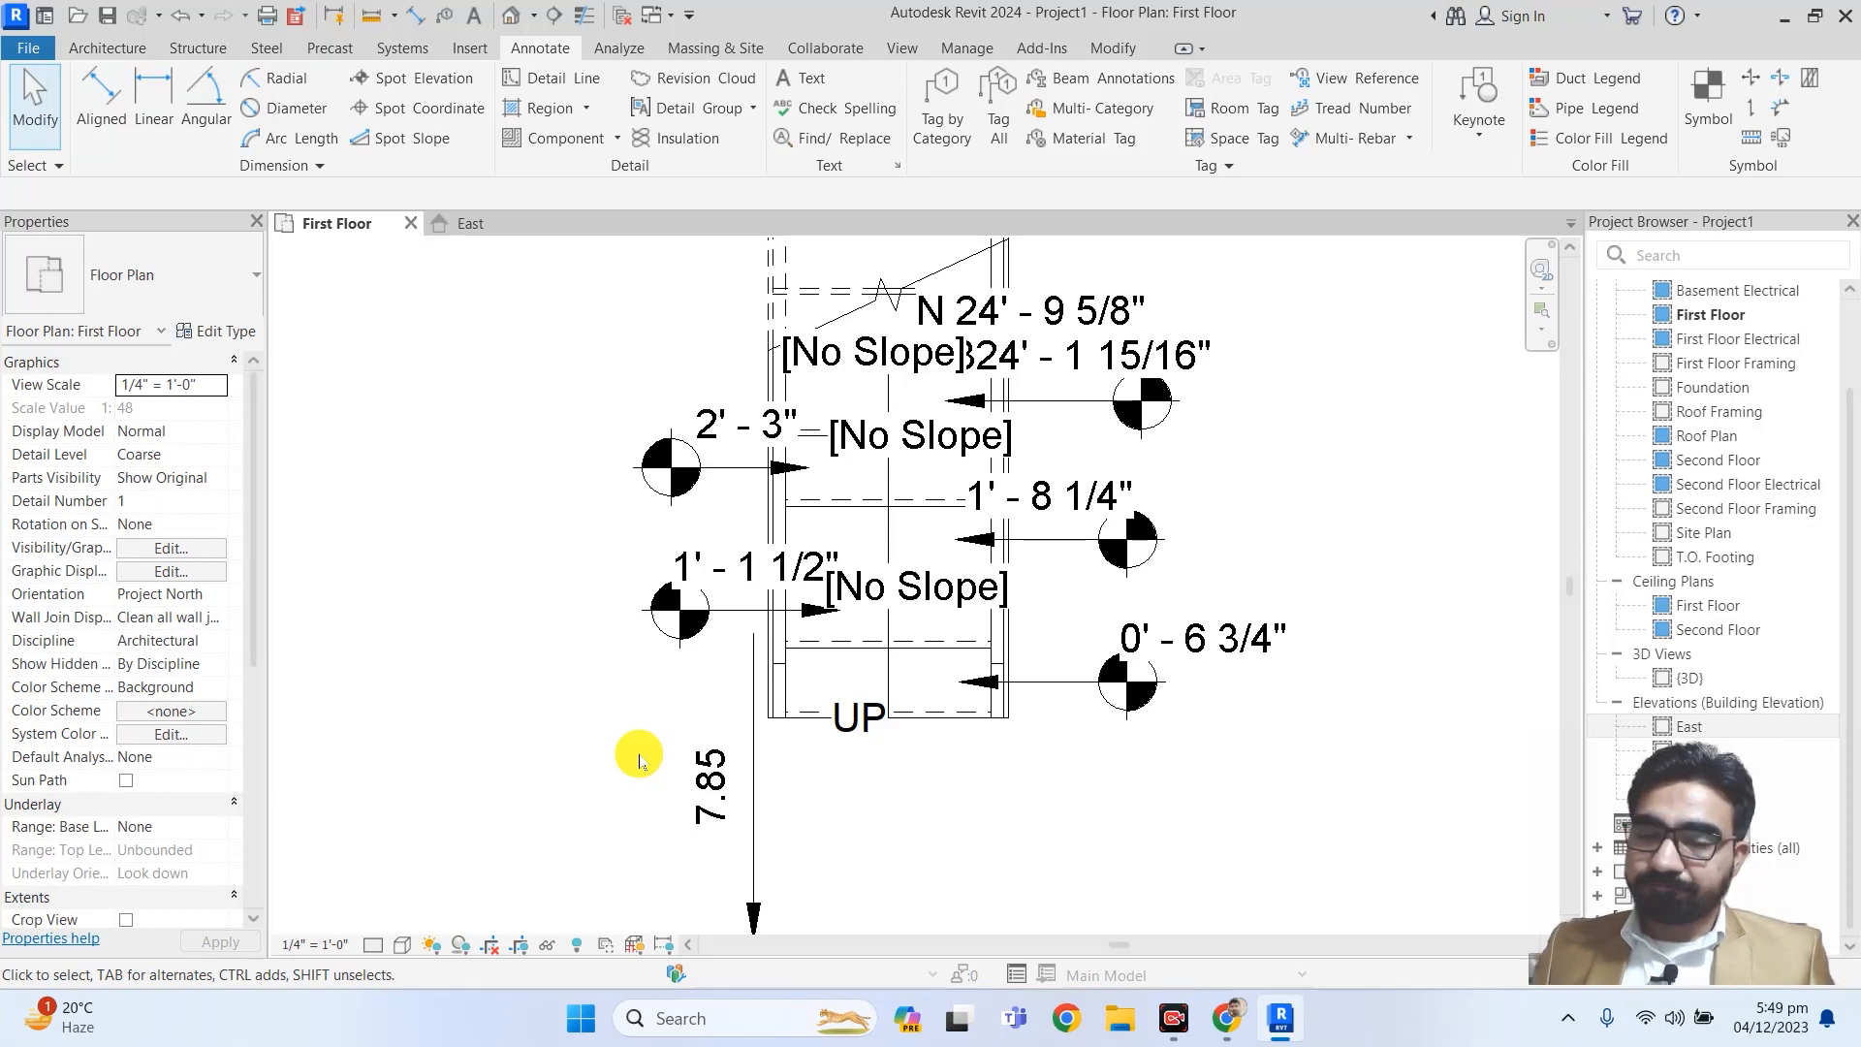
scroll(638, 761, down, 3)
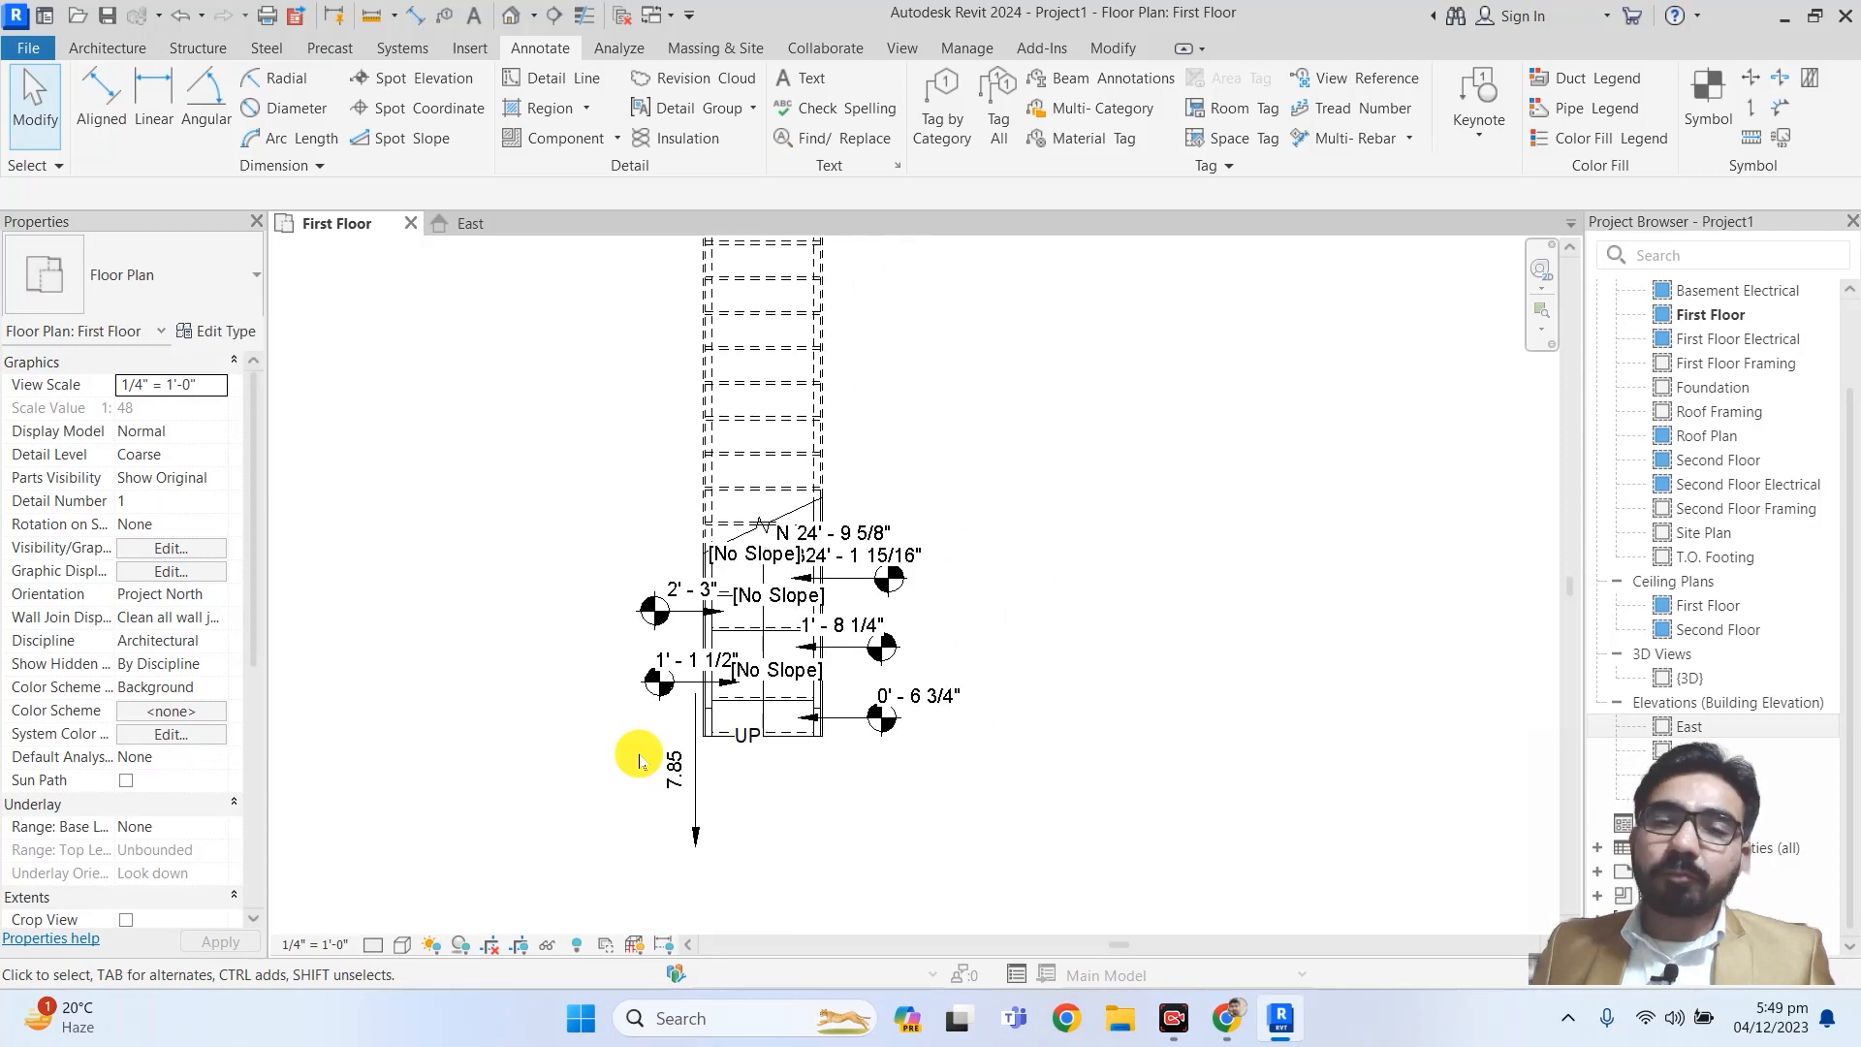
scroll(935, 636, down, 2)
scroll(935, 636, down, 1)
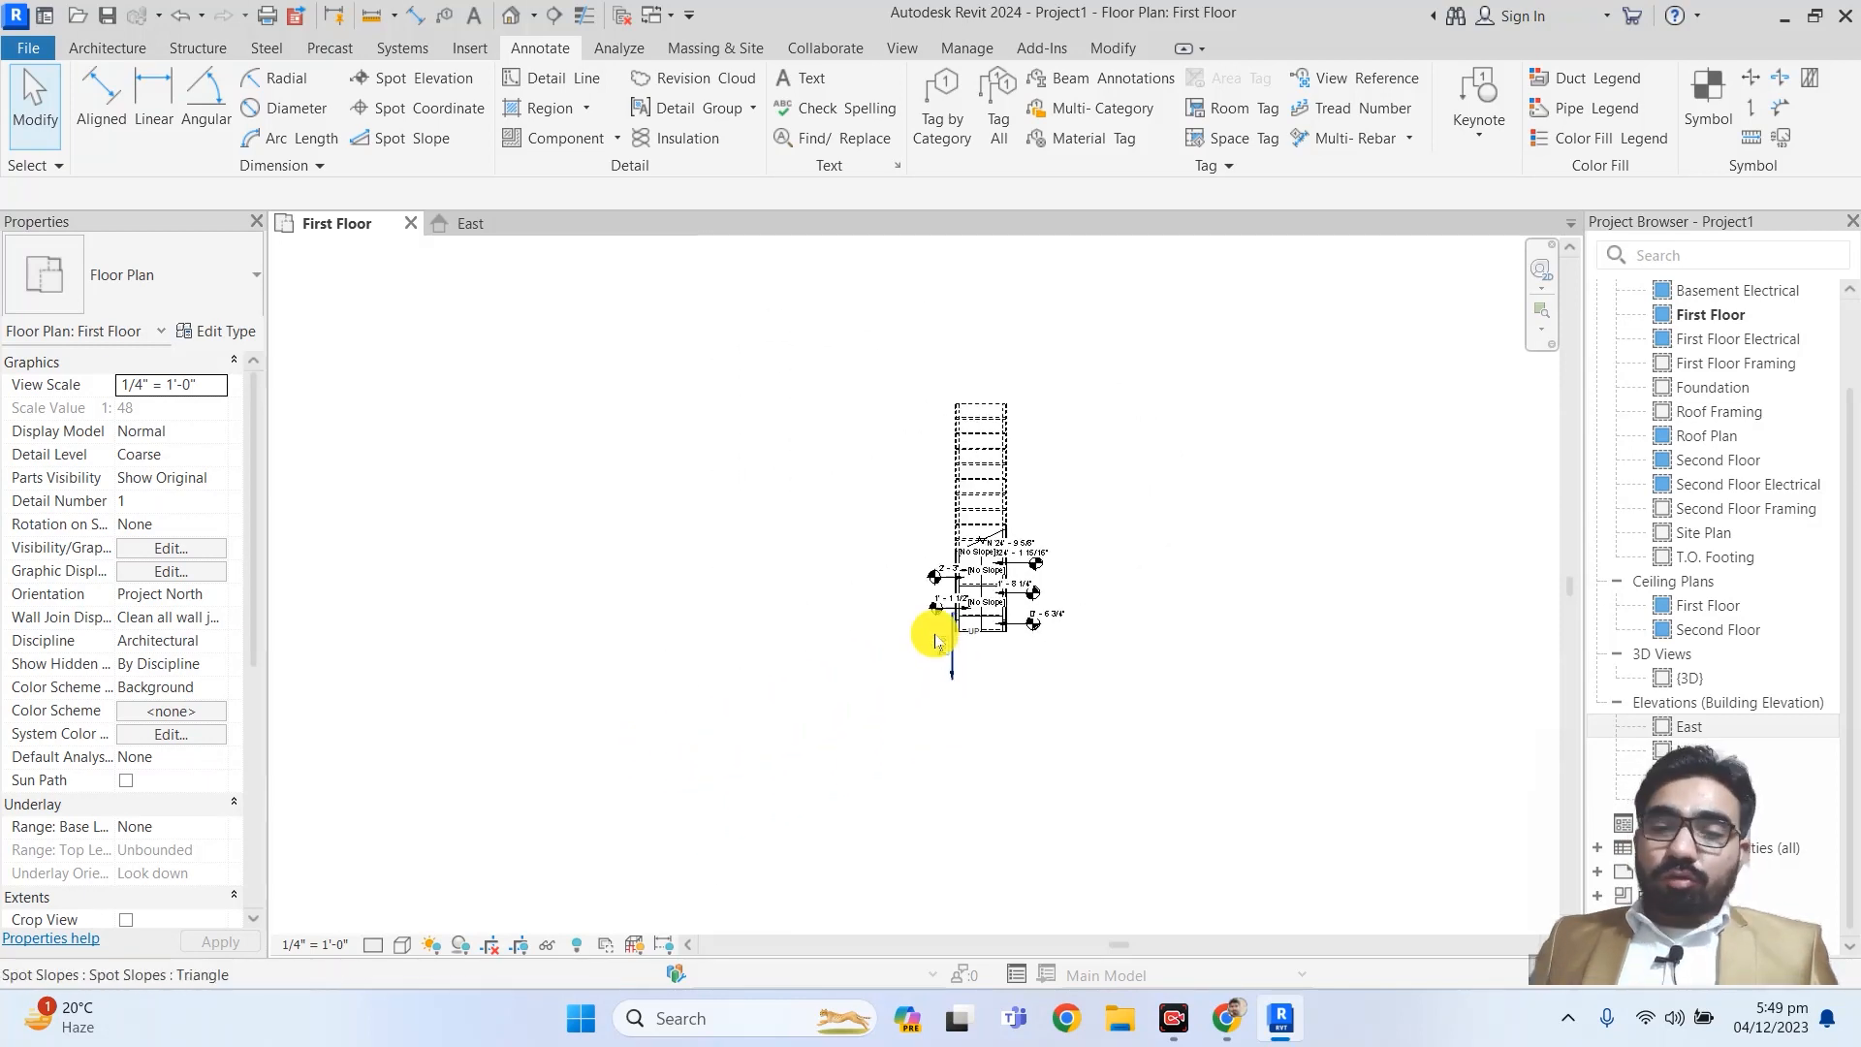
middle_drag(872, 582, 1071, 640)
scroll(1072, 639, down, 2)
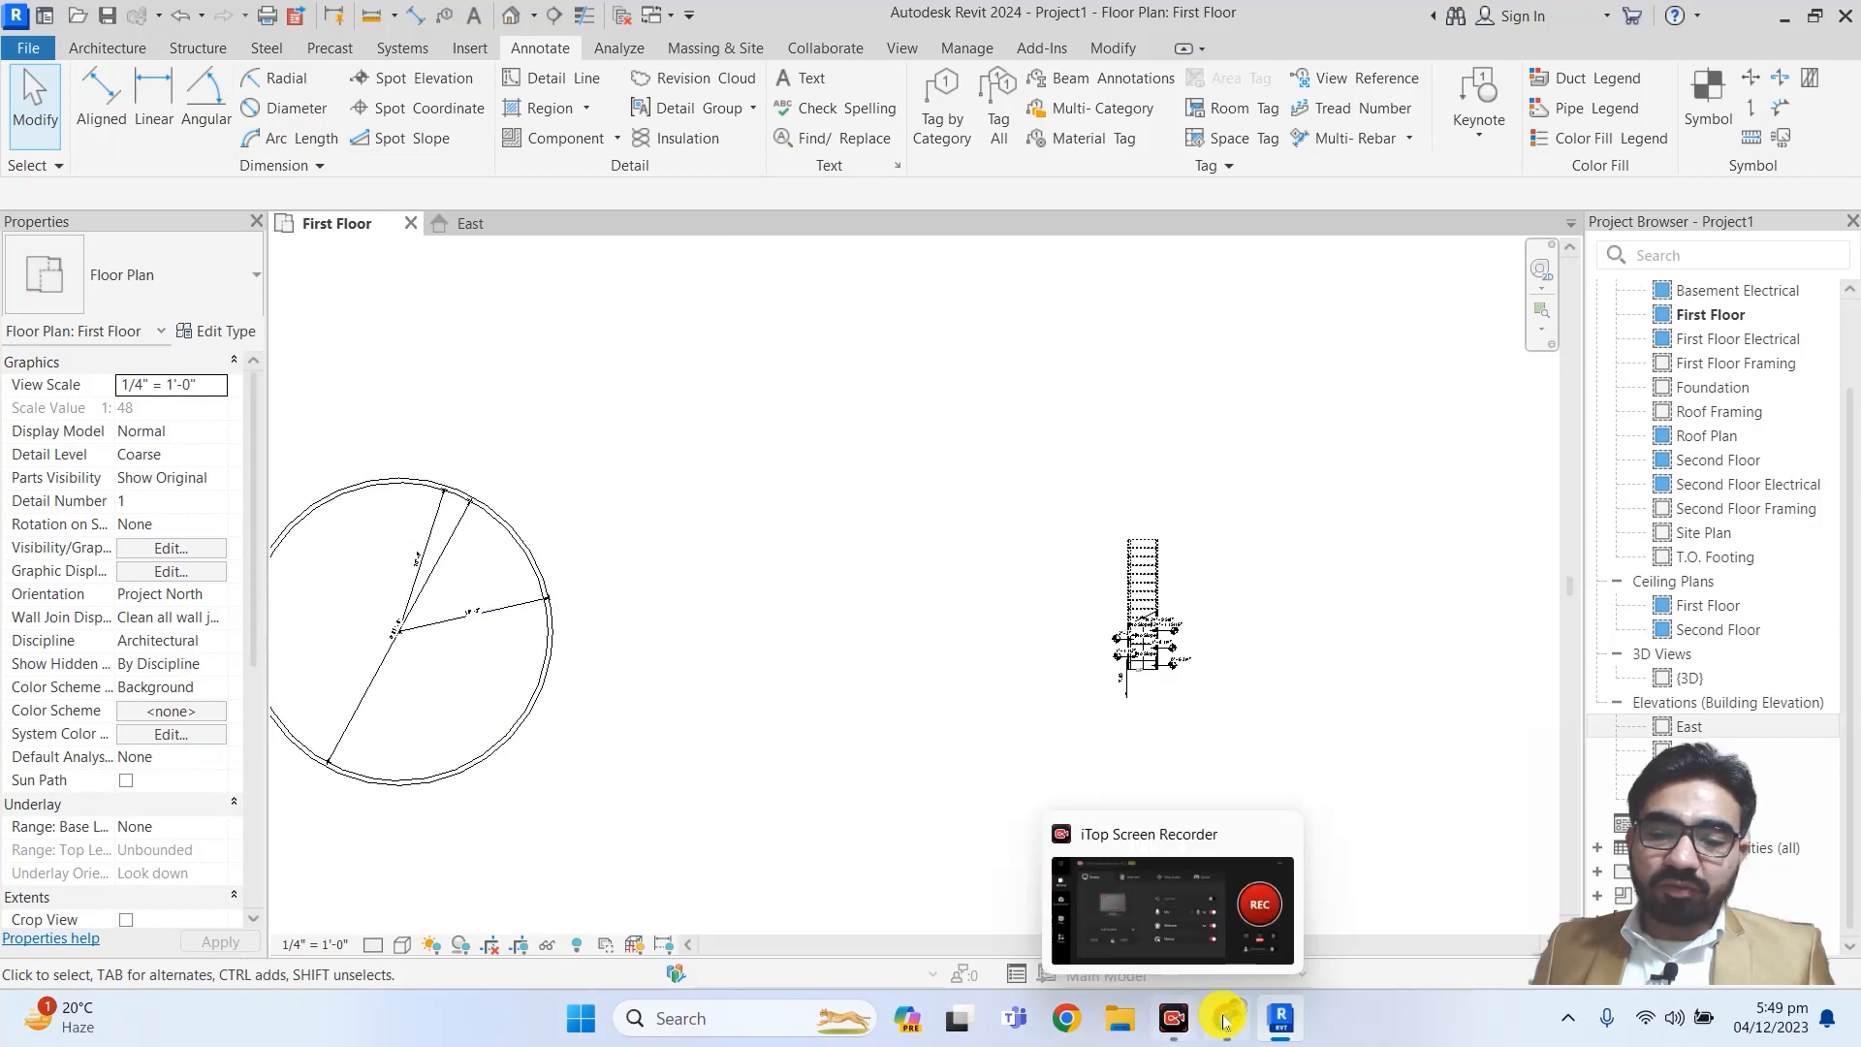
click(1176, 1025)
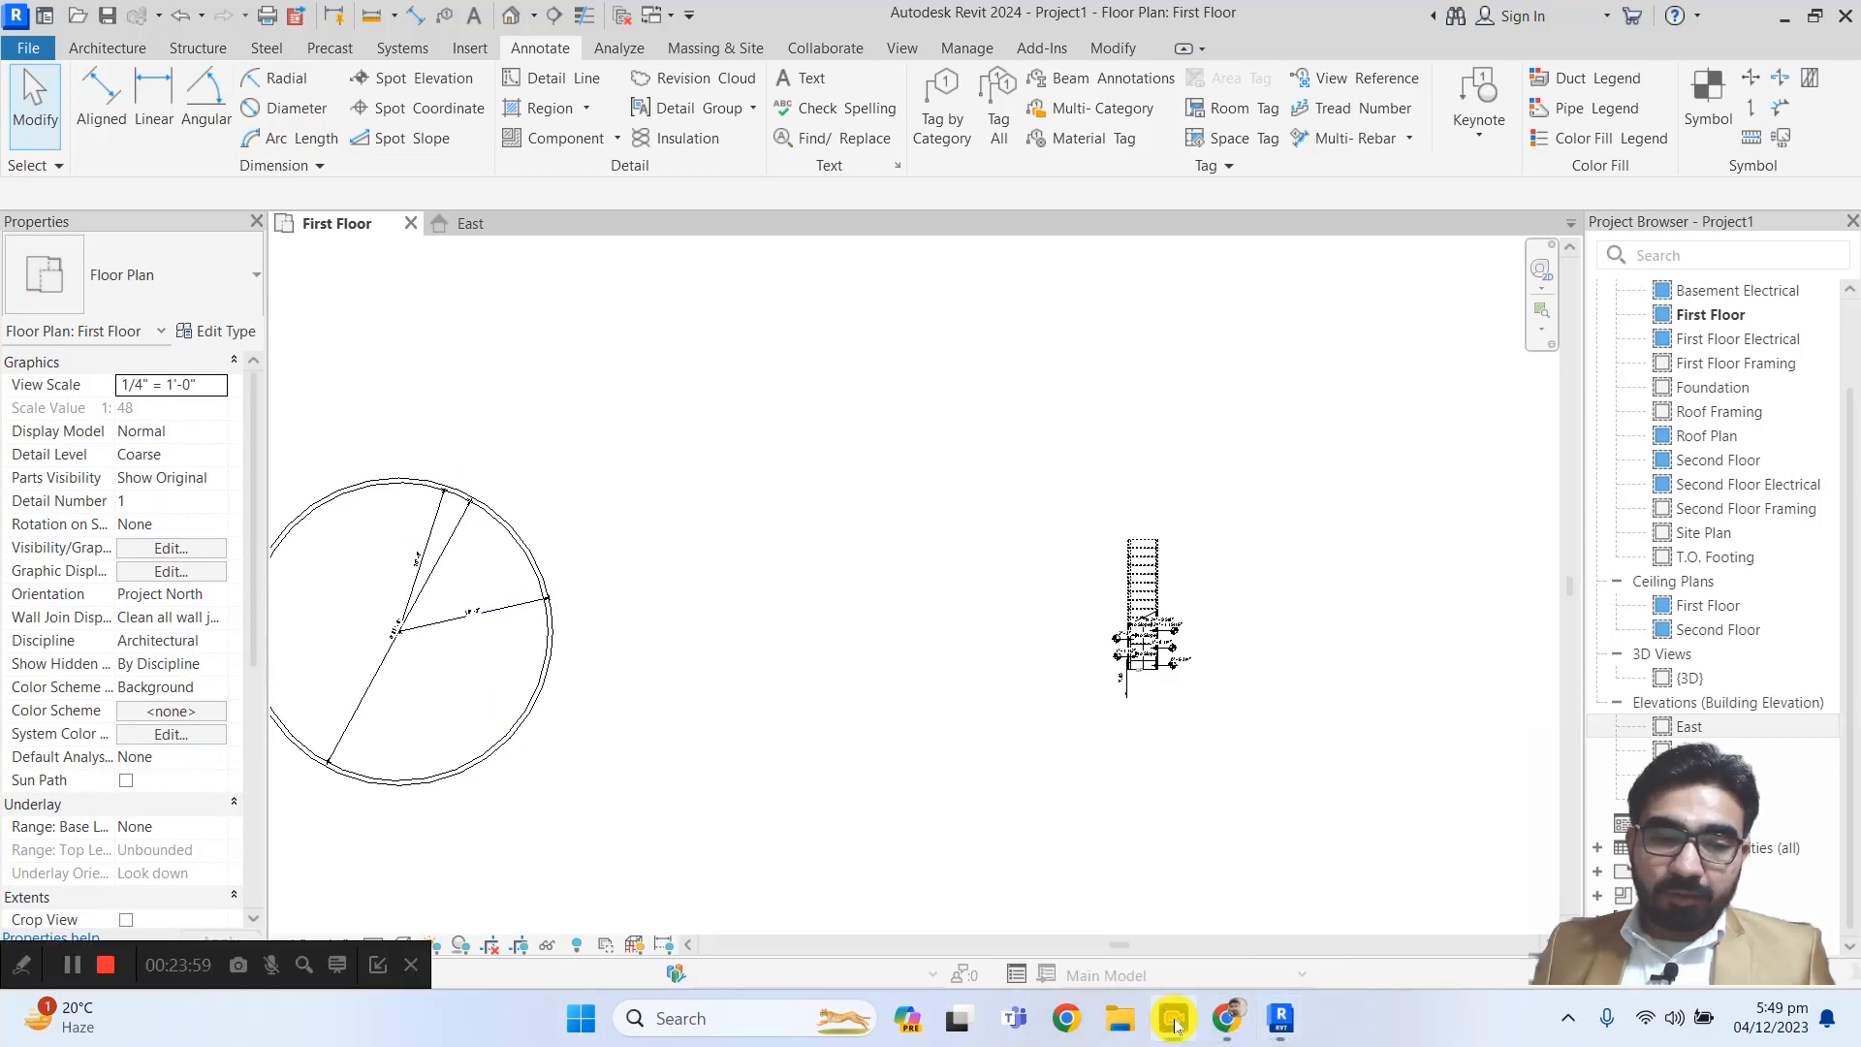
click(361, 964)
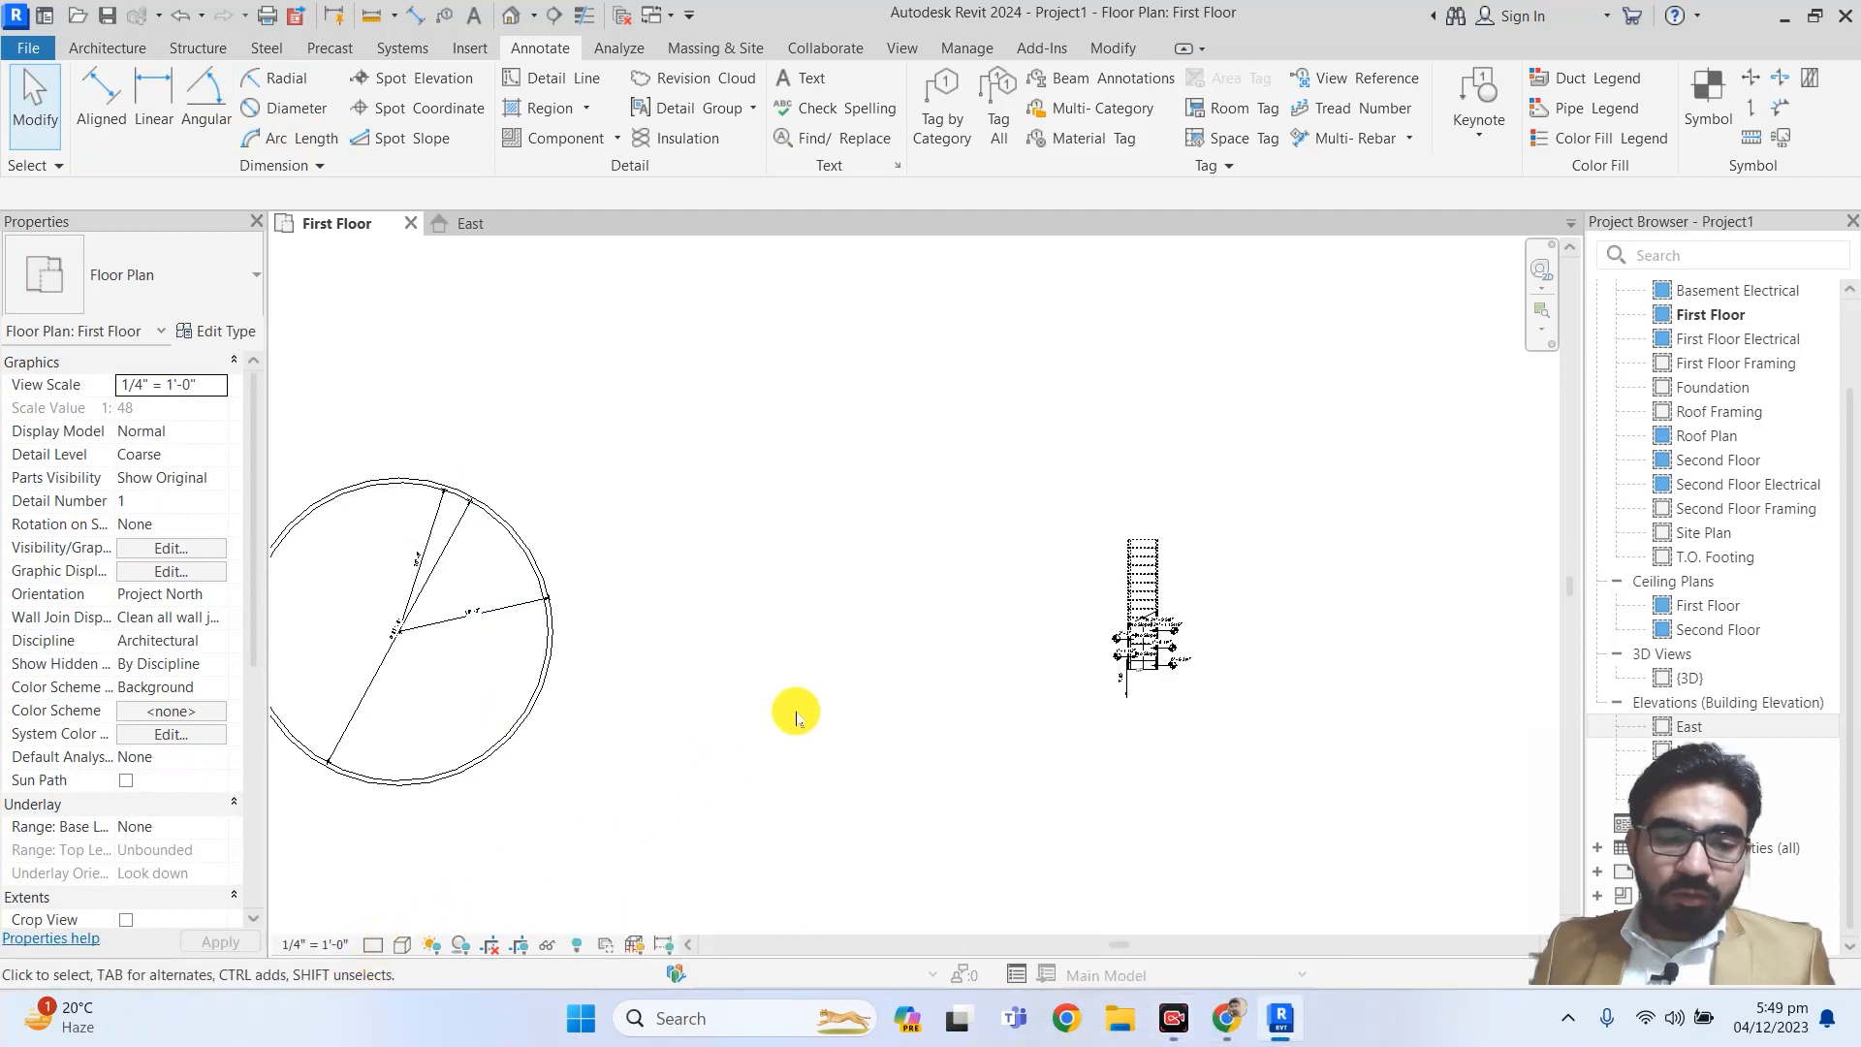
scroll(812, 705, down, 3)
scroll(812, 705, down, 3)
scroll(998, 644, down, 2)
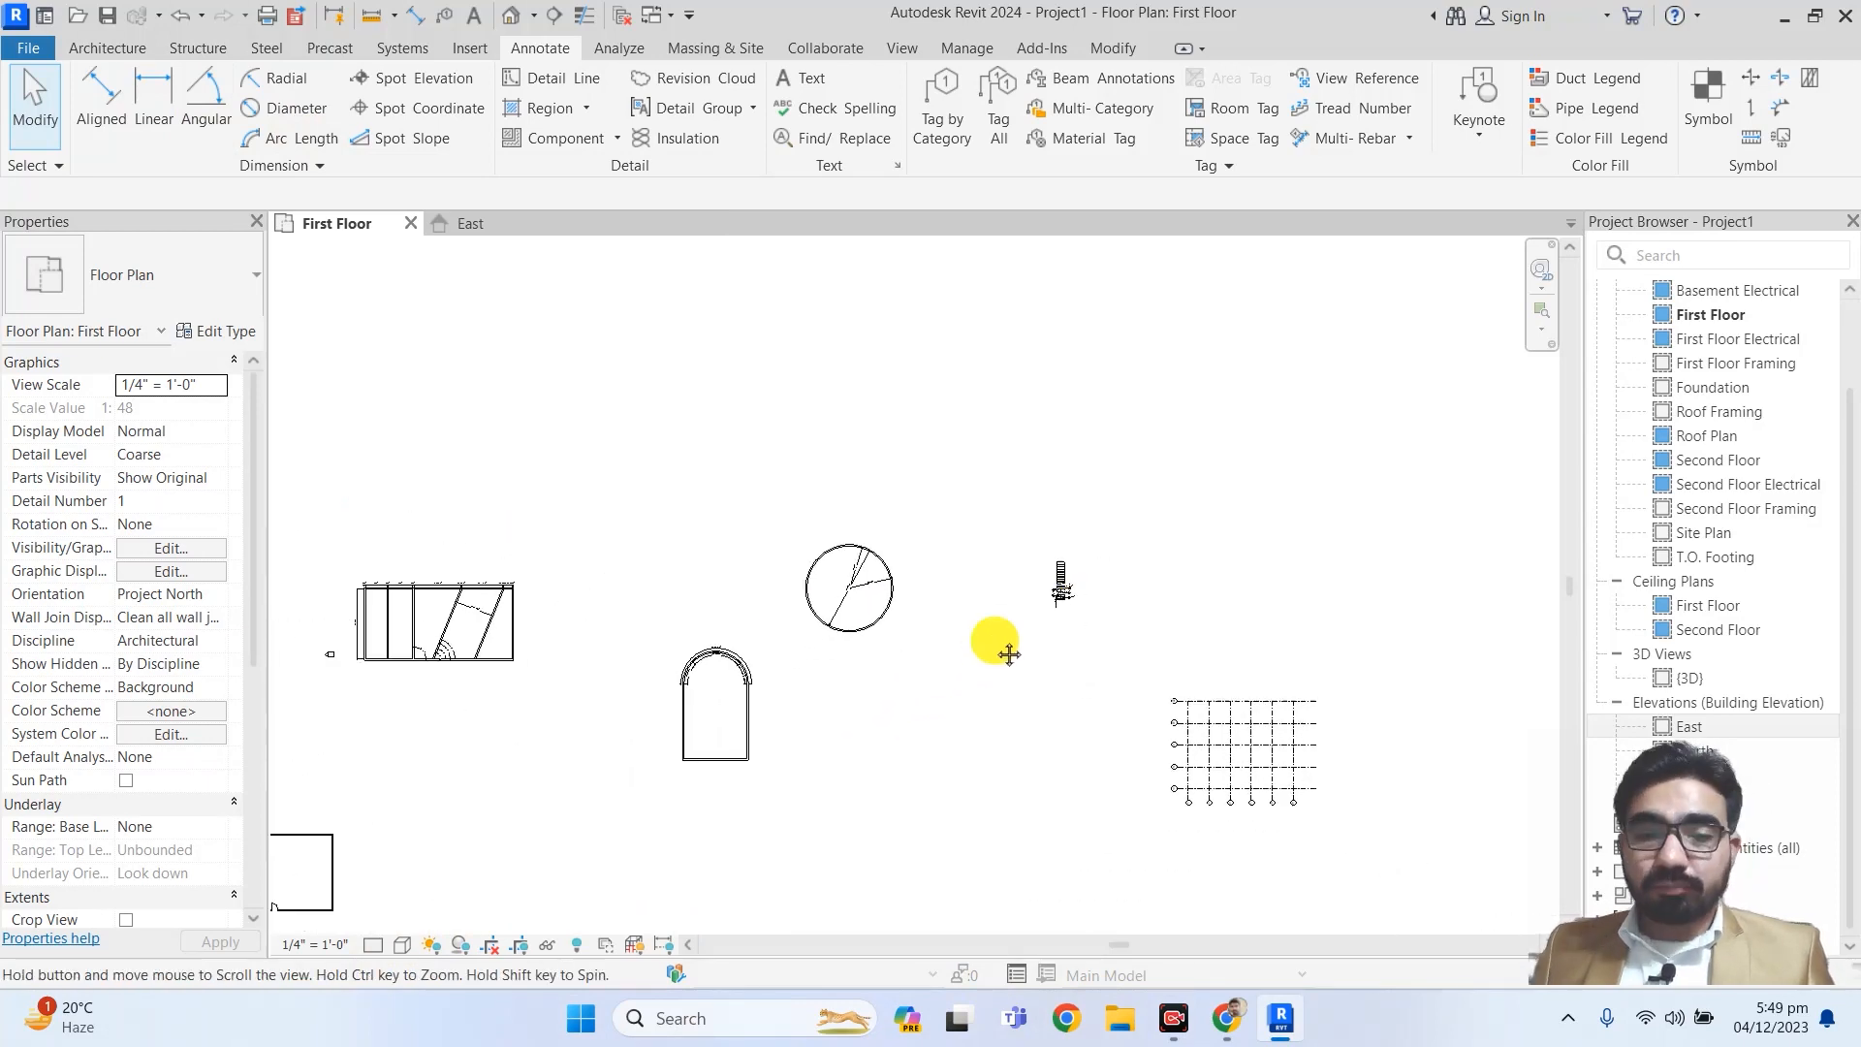
- Switch to the East elevation and place a Spot Slope on the roof's left sloping edge, offset to its outer side
middle_drag(970, 690, 1098, 658)
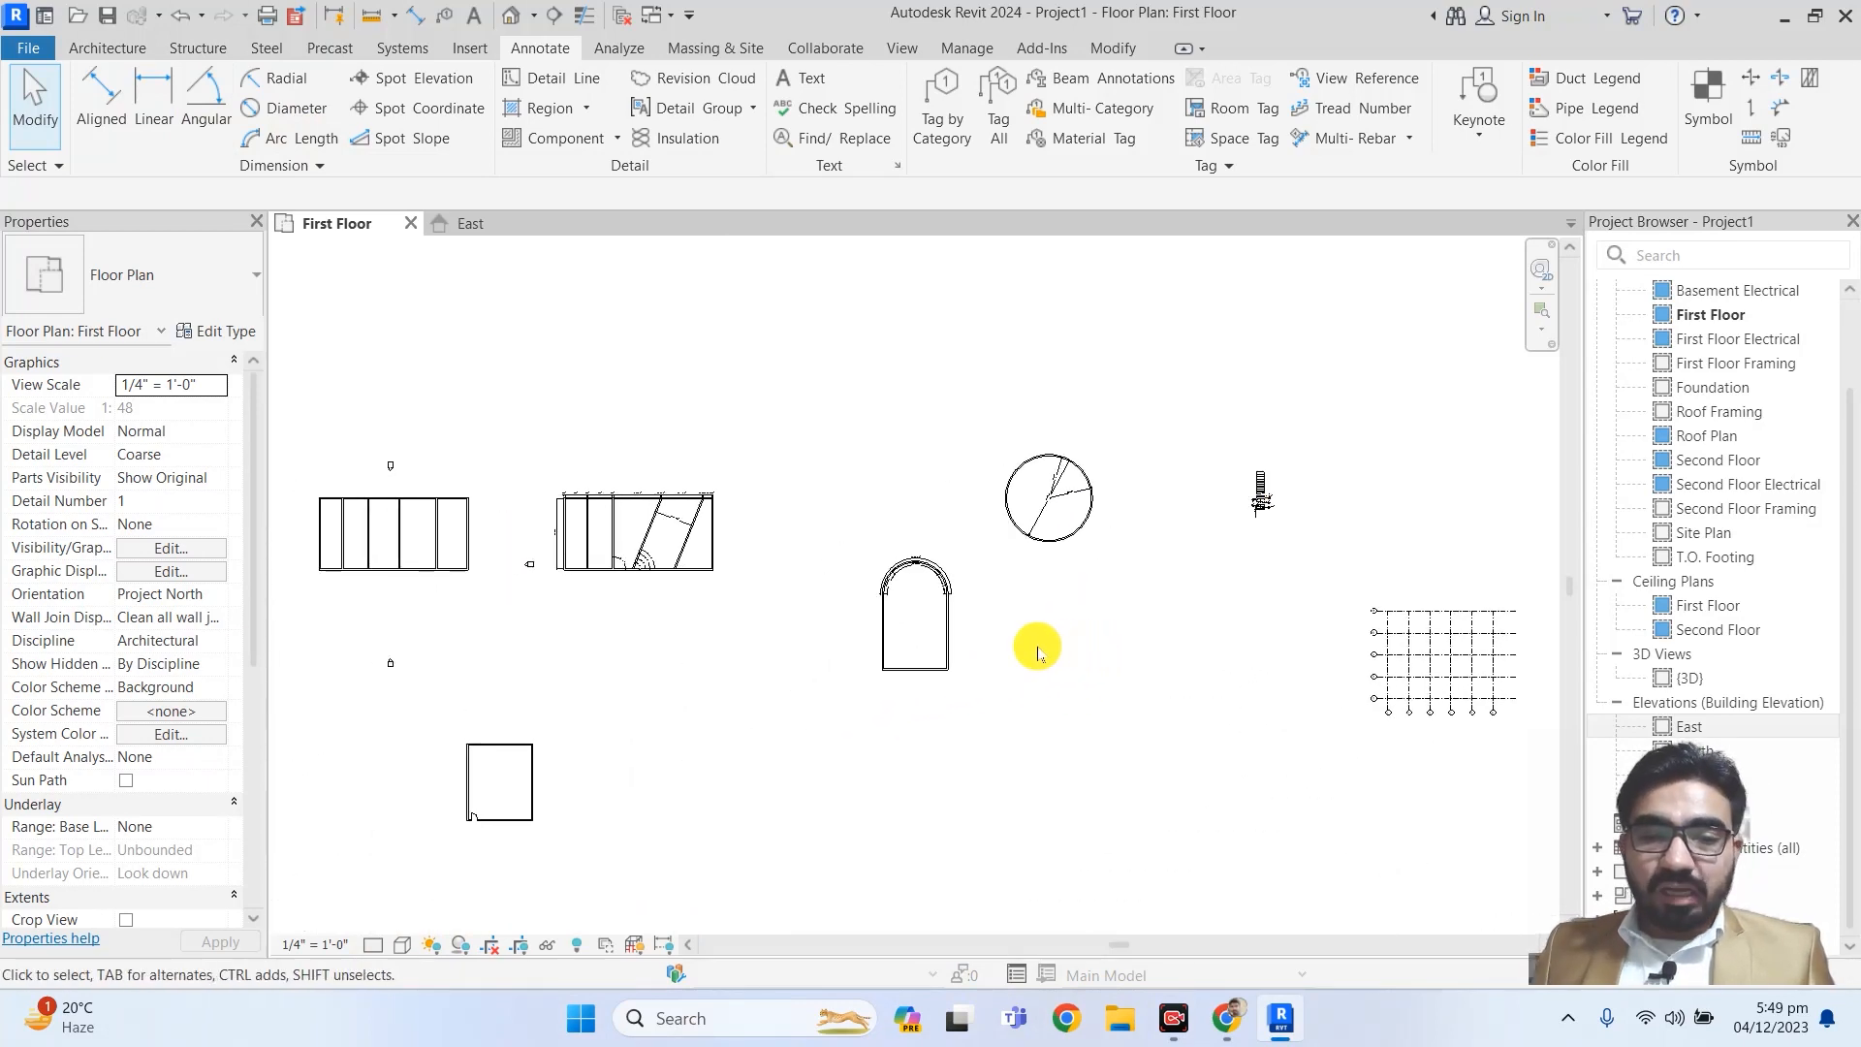
scroll(926, 455, down, 1)
click(470, 223)
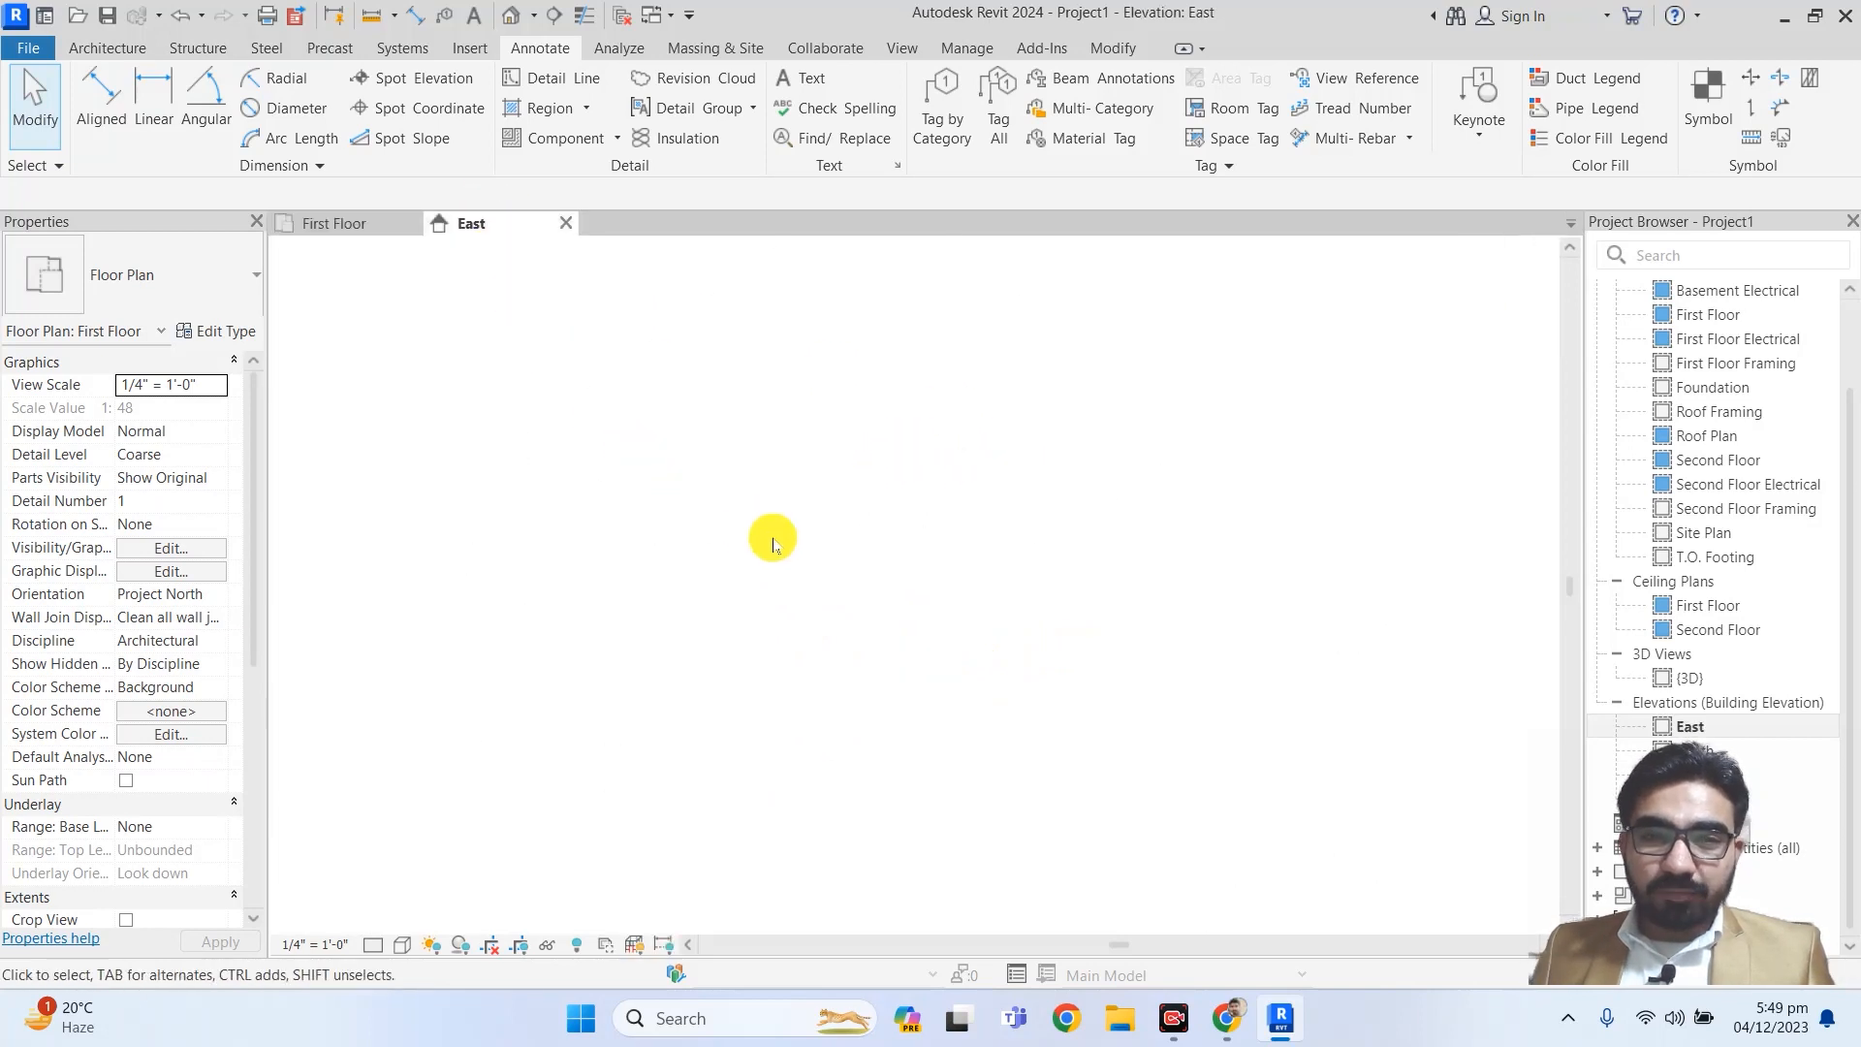
middle_drag(831, 439, 832, 544)
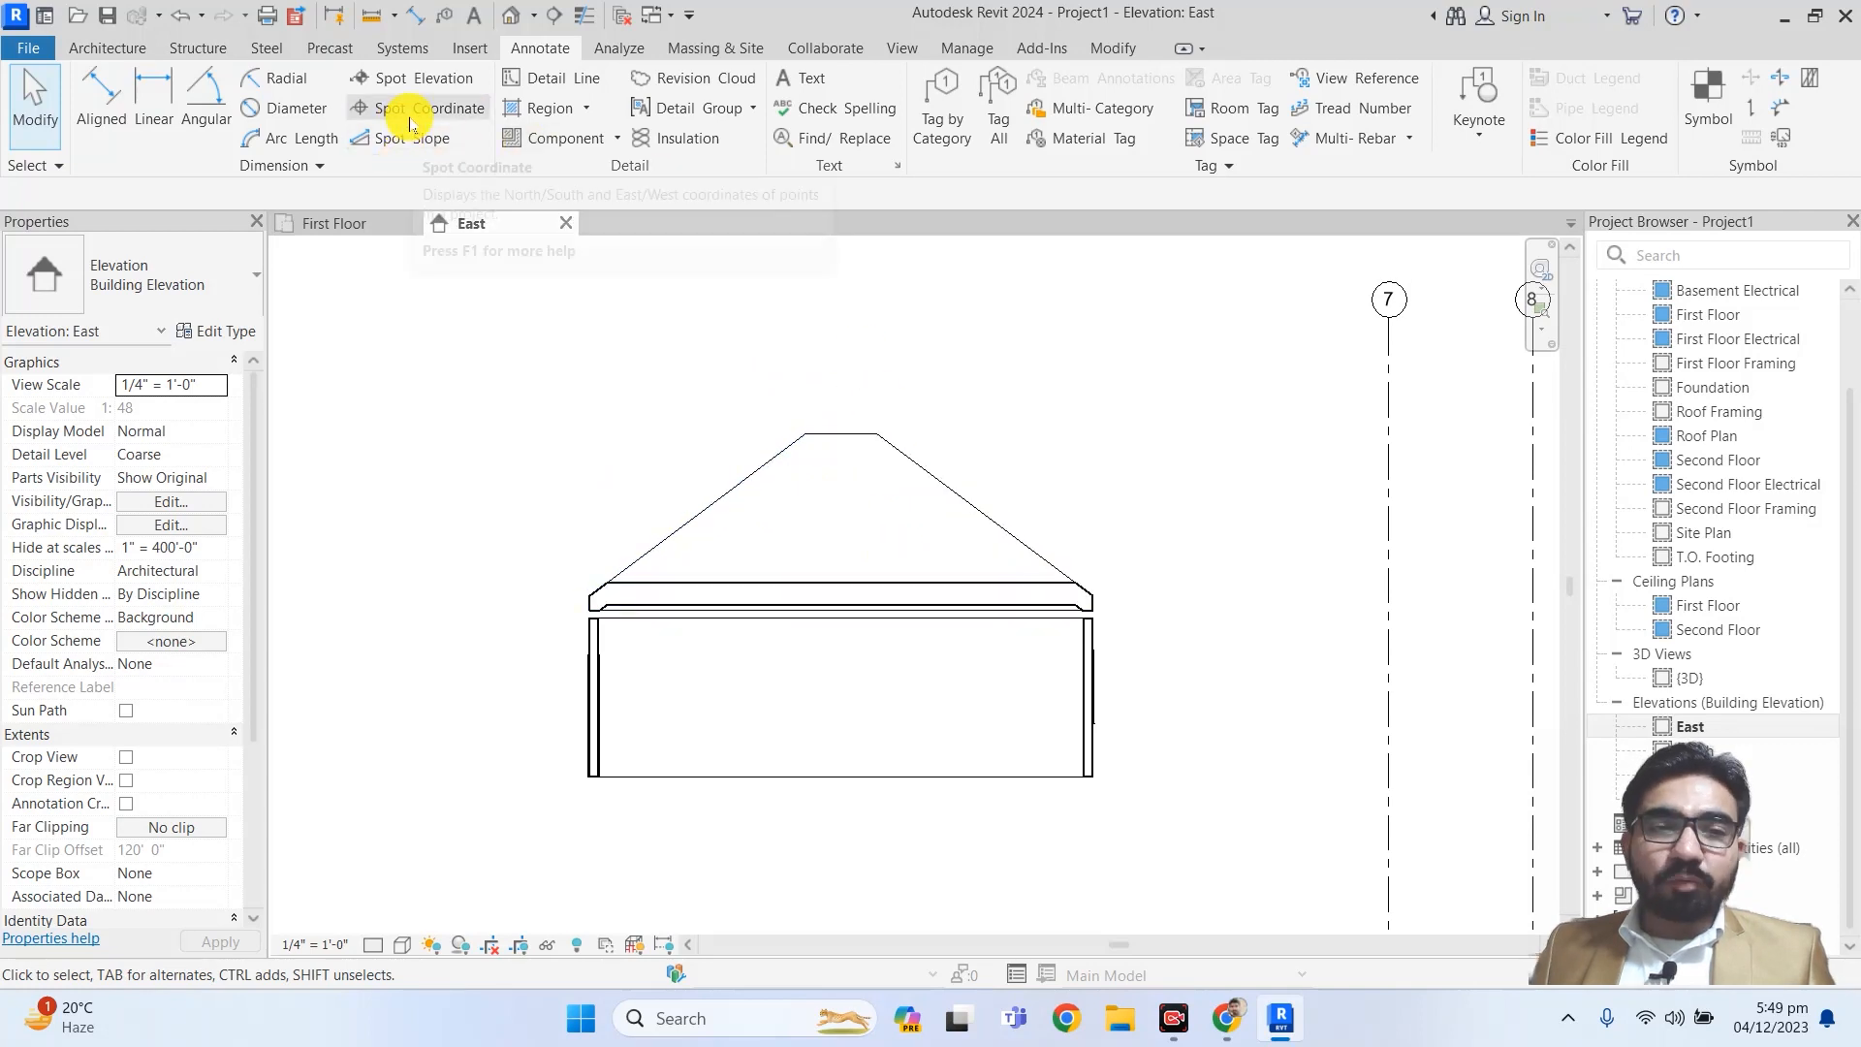
click(374, 141)
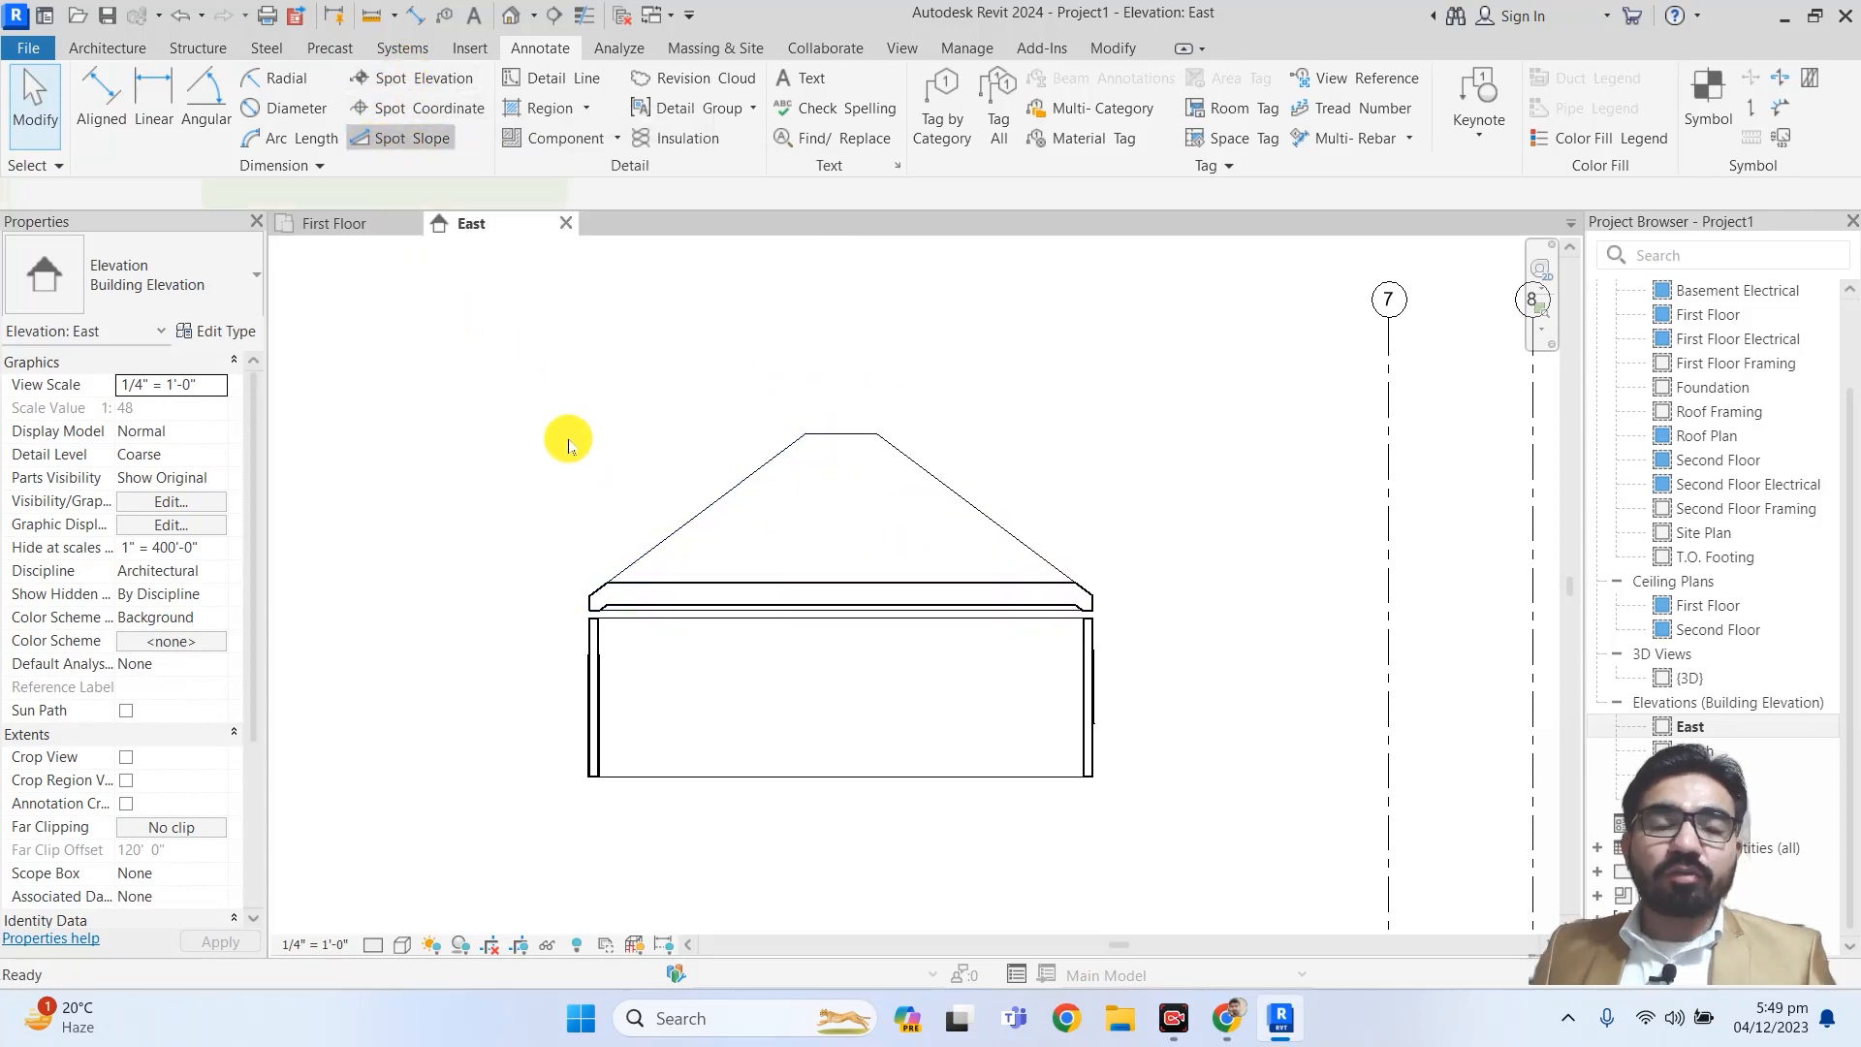
scroll(630, 538, up, 1)
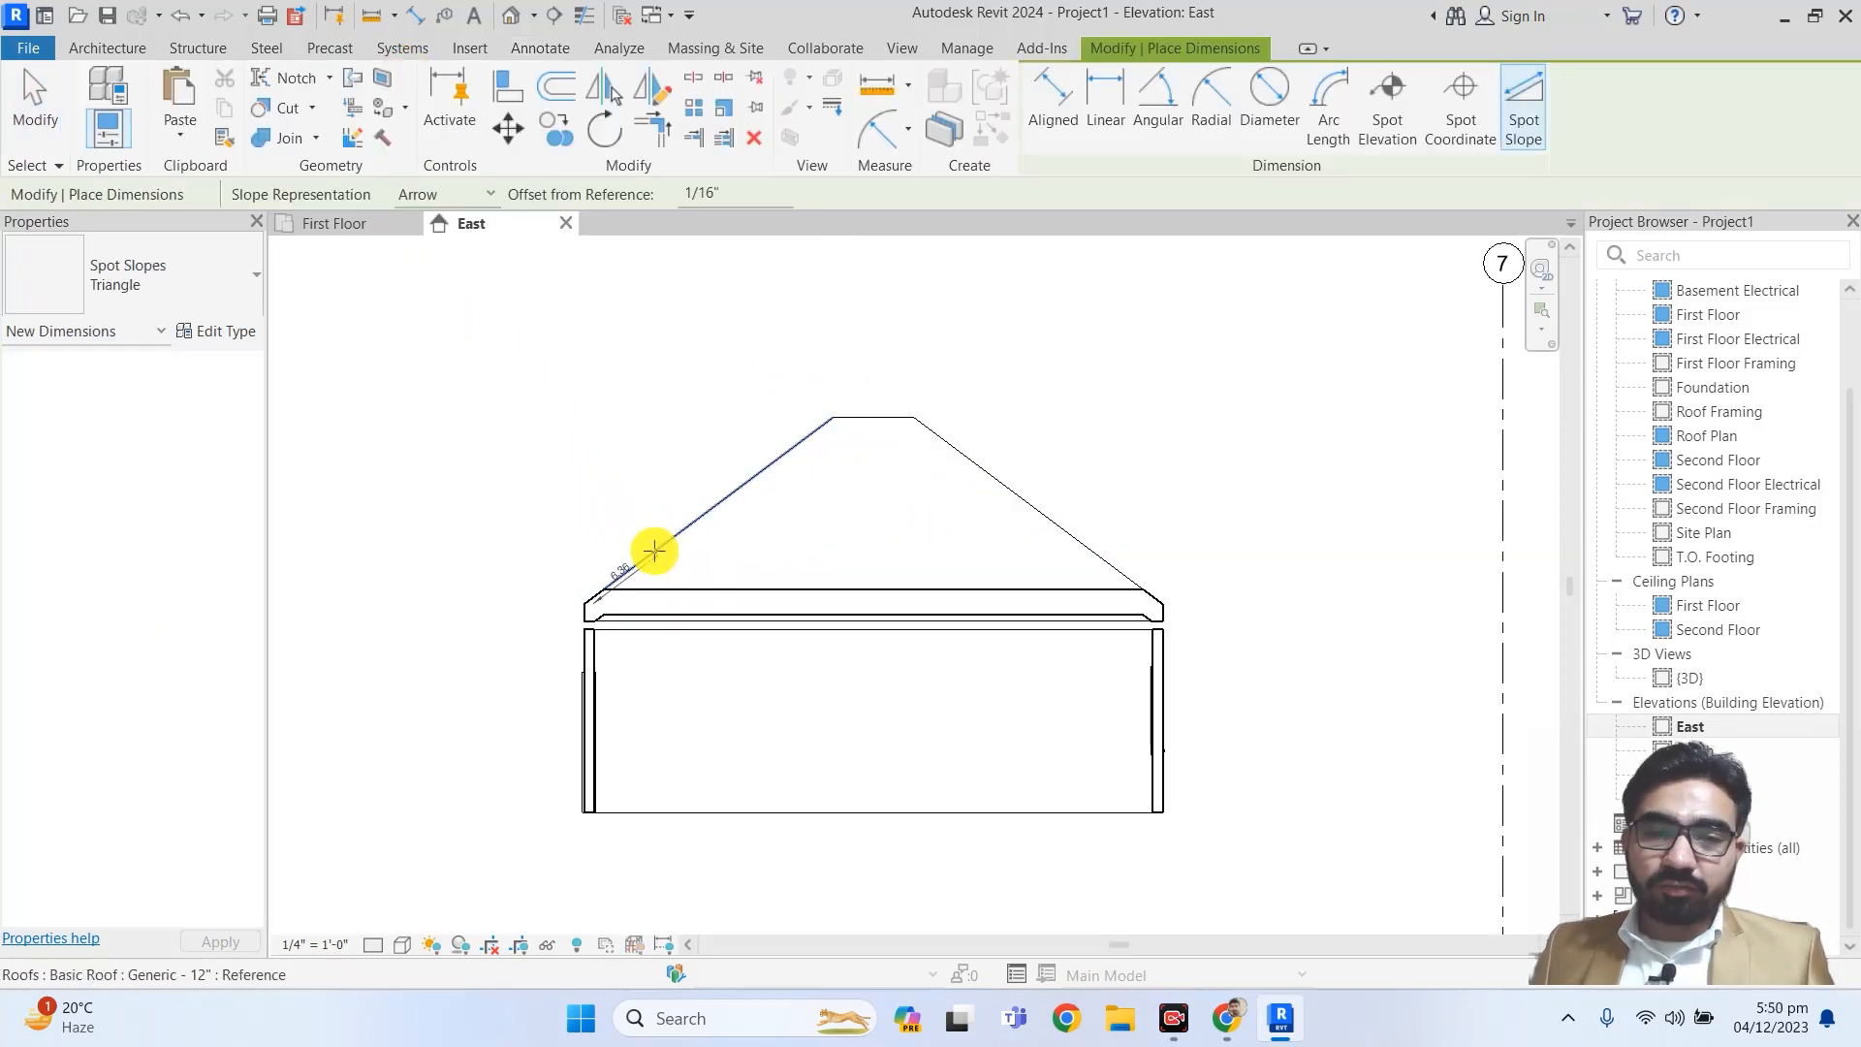
scroll(655, 548, up, 1)
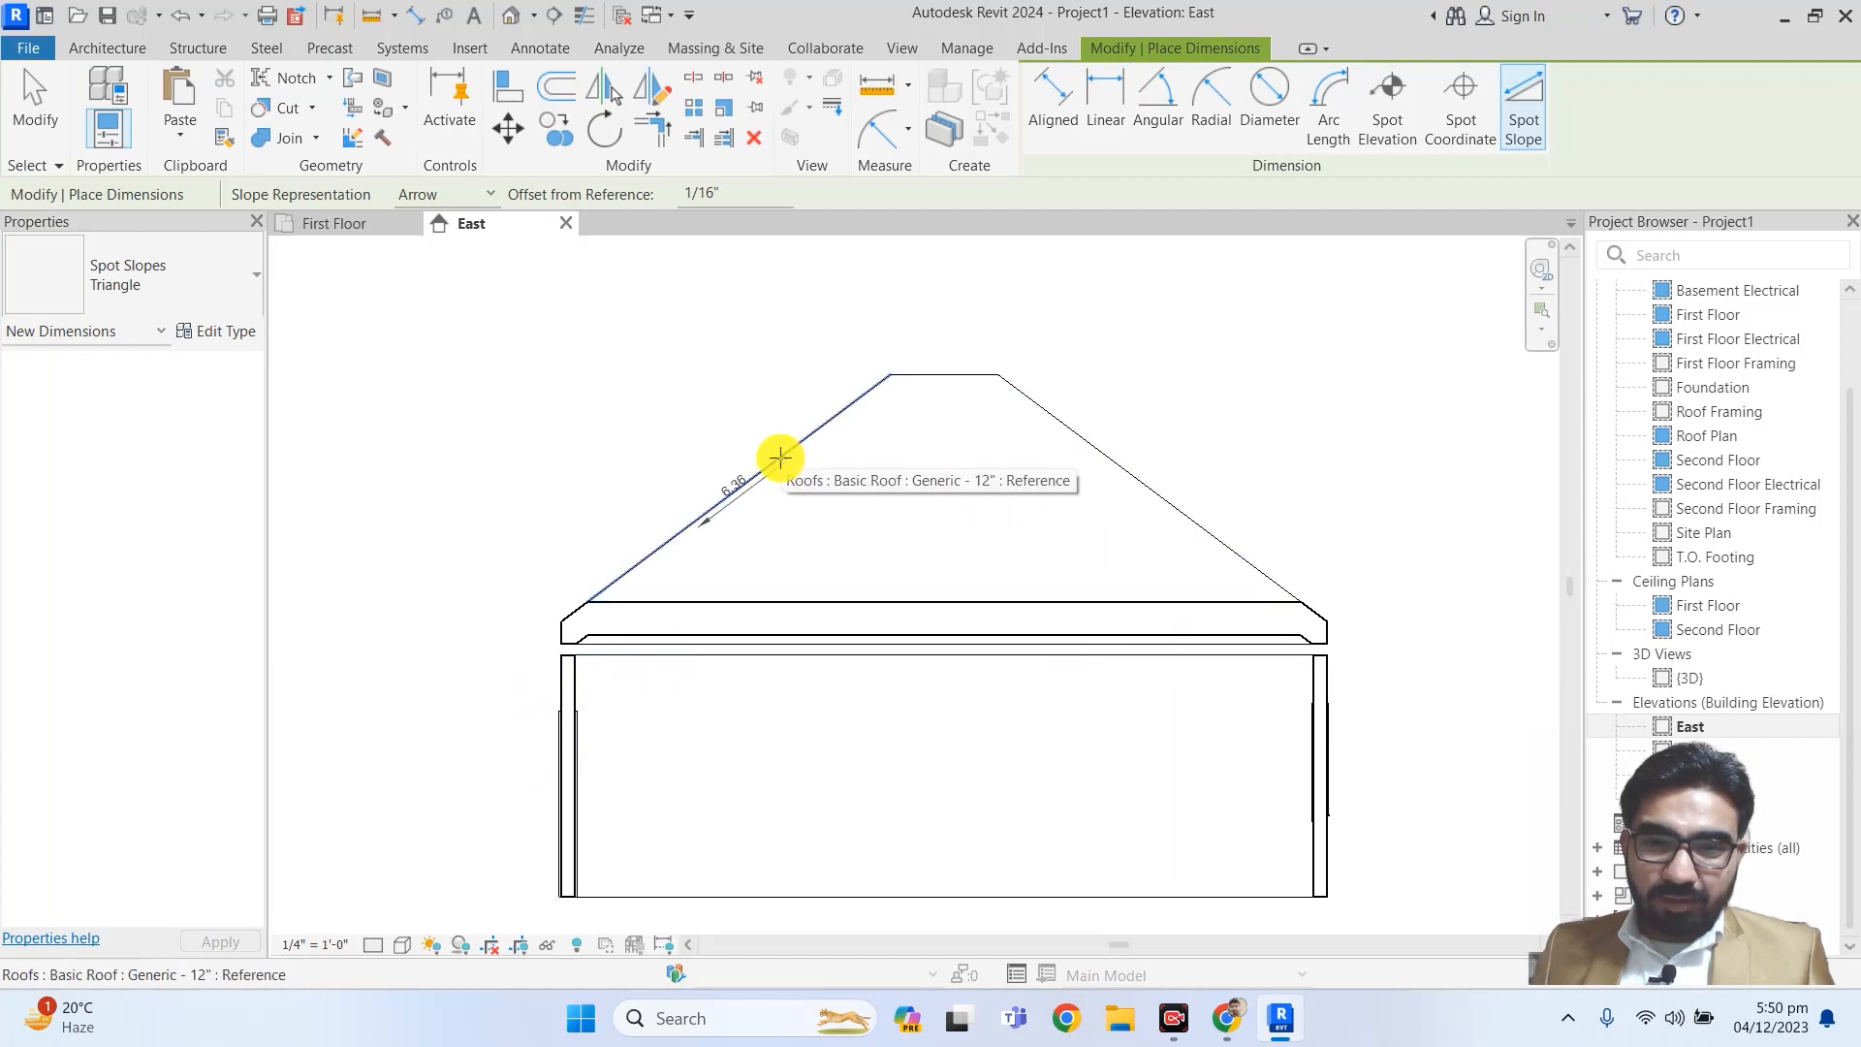
click(756, 470)
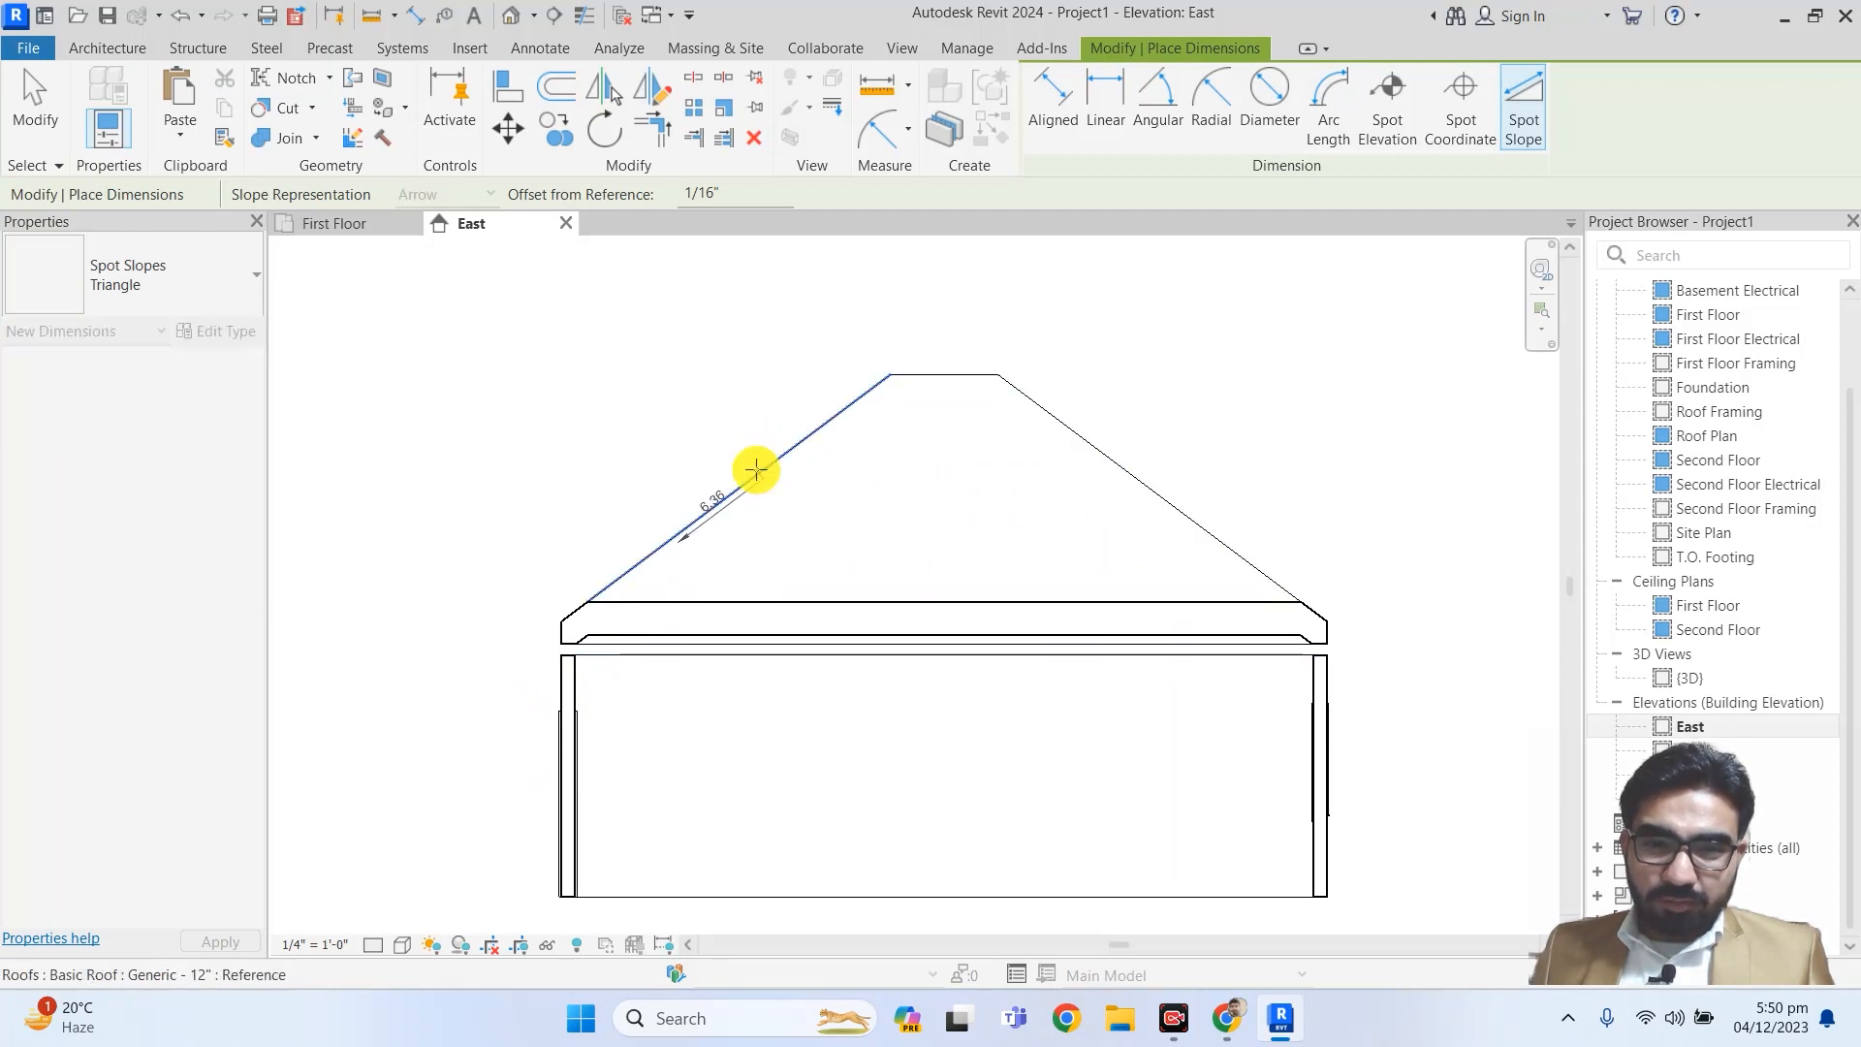
click(707, 424)
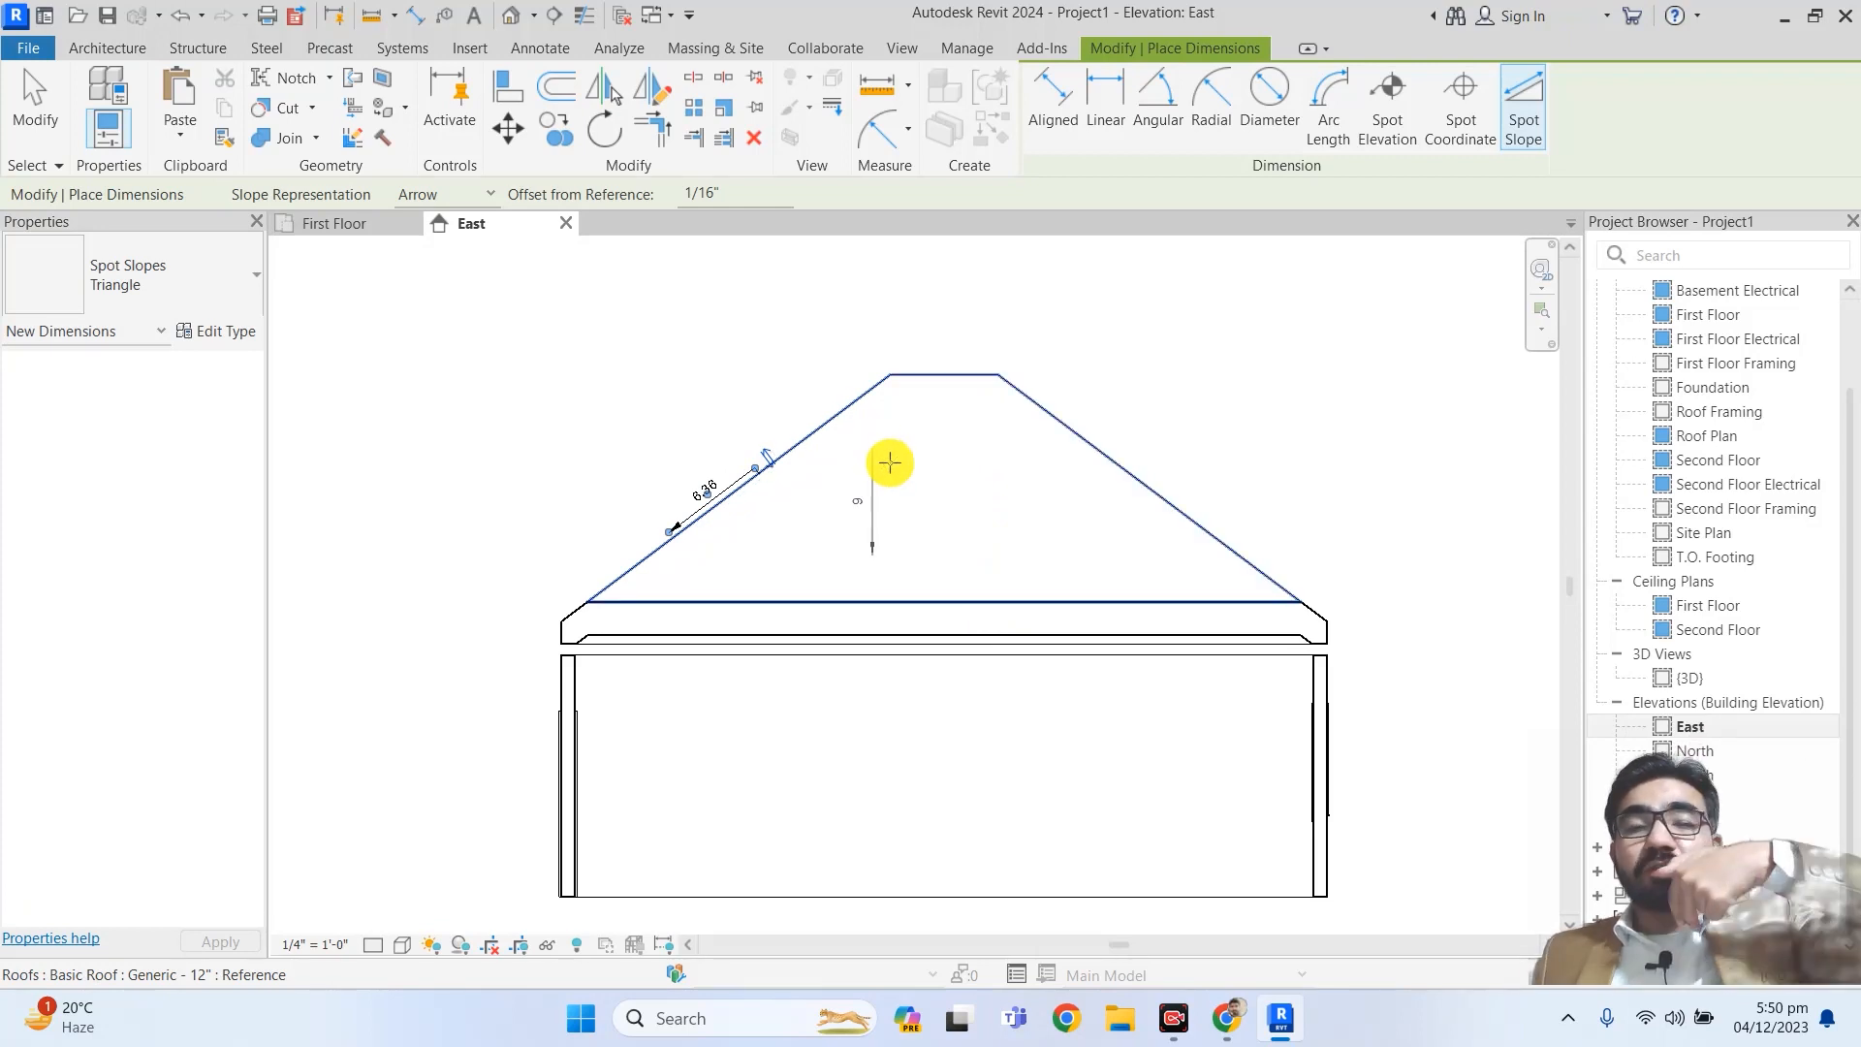
- Place Spot Slopes on the roof's central face and on its right sloping edge, the latter offset to the outer side
click(945, 456)
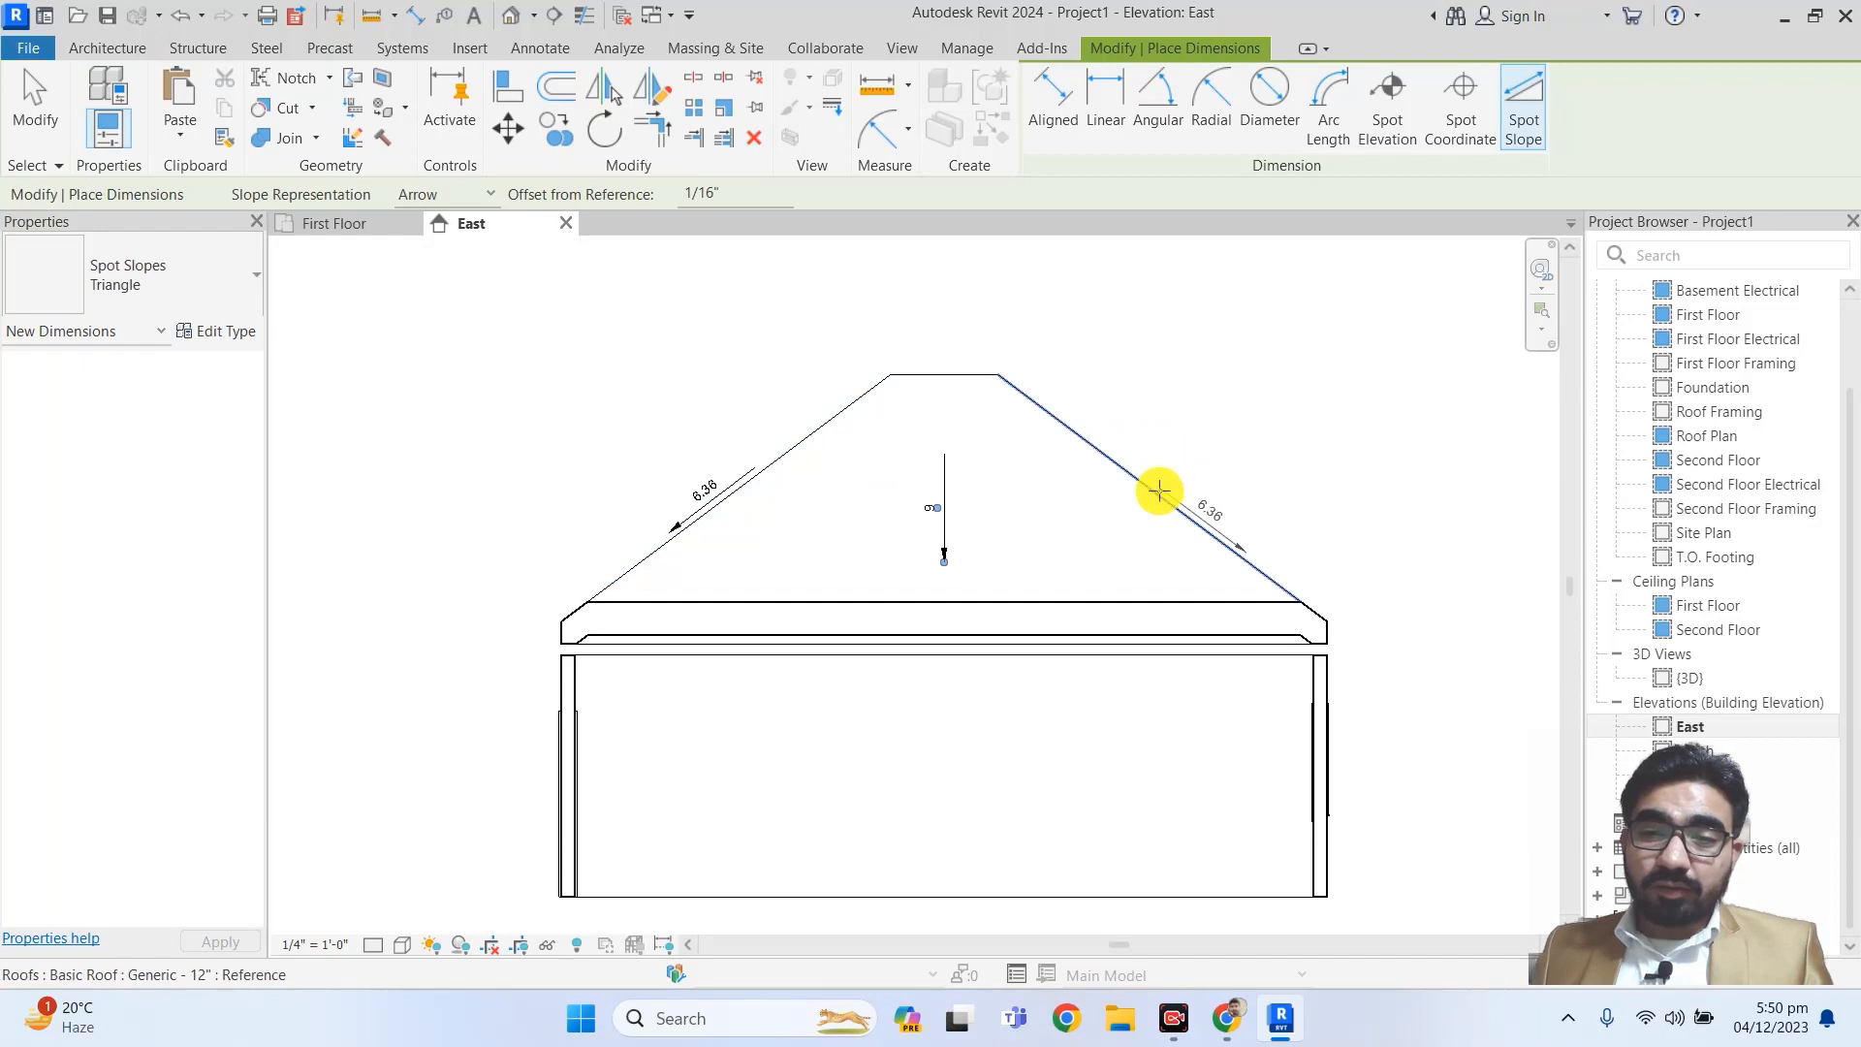
click(1162, 491)
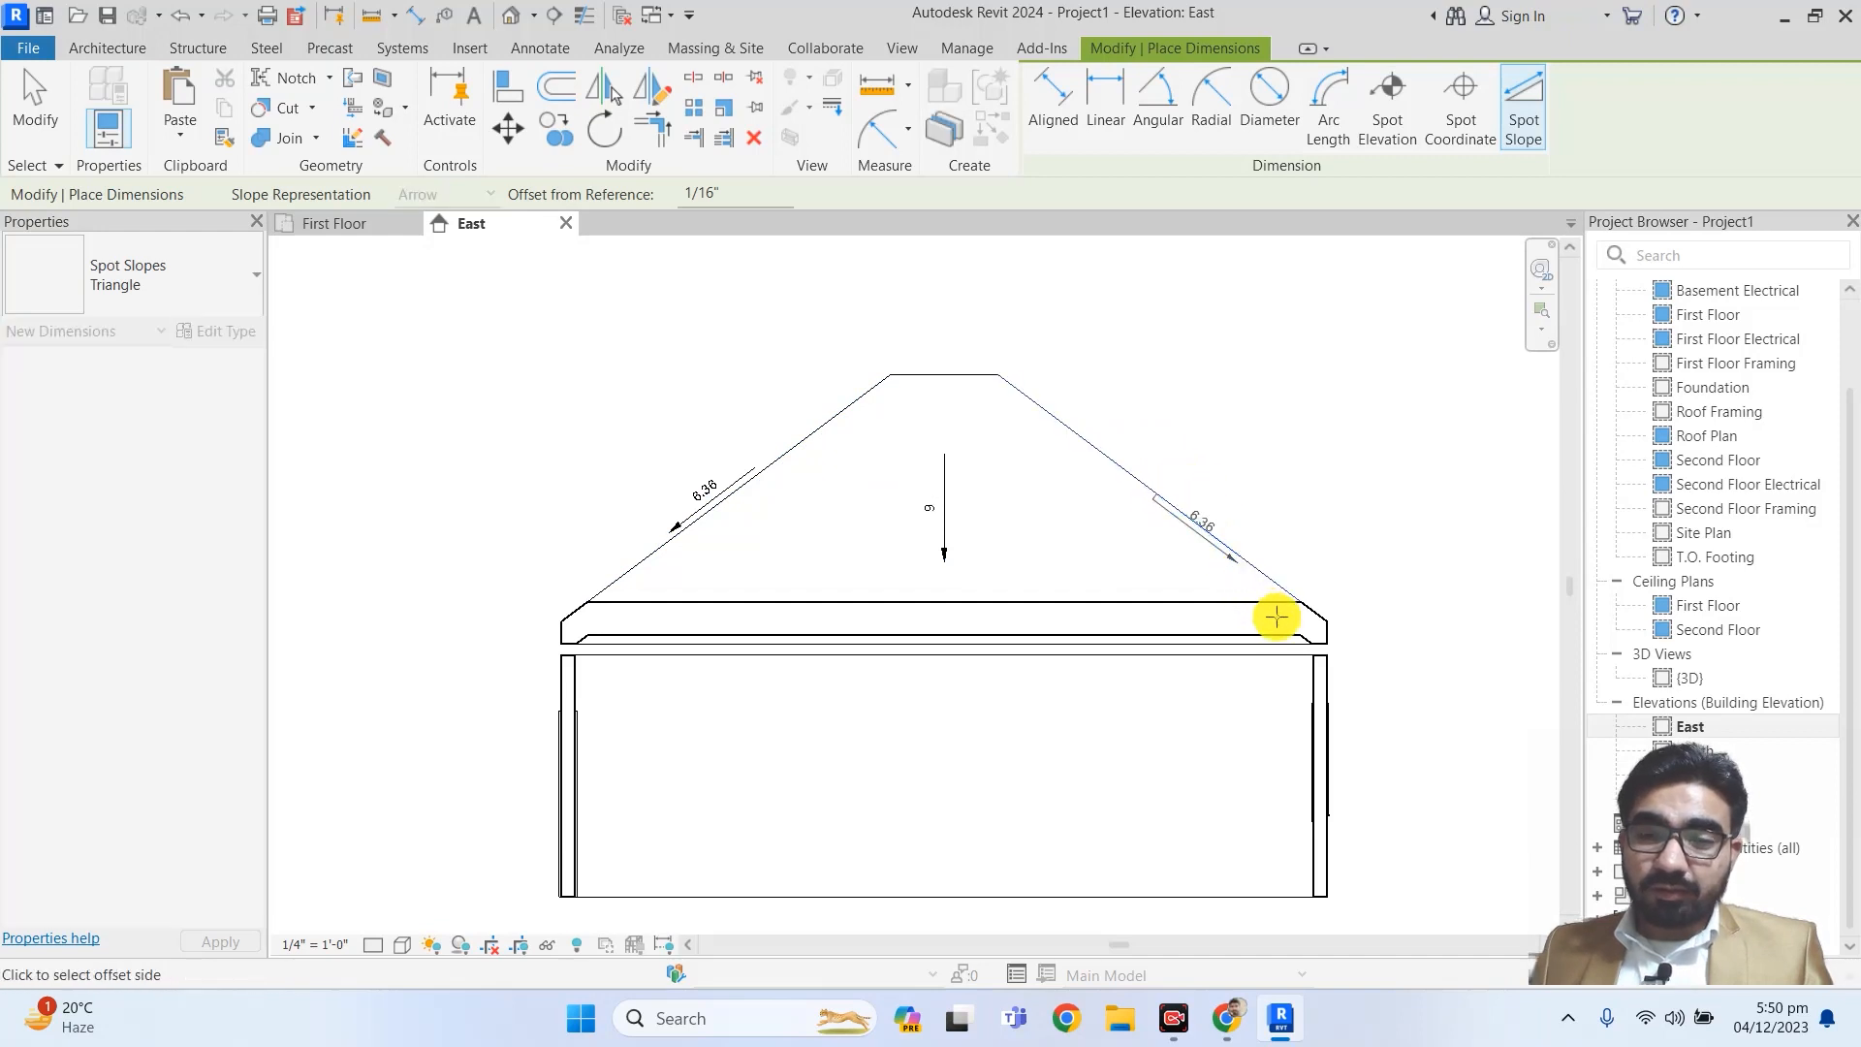
scroll(1302, 637, up, 2)
scroll(1300, 631, up, 4)
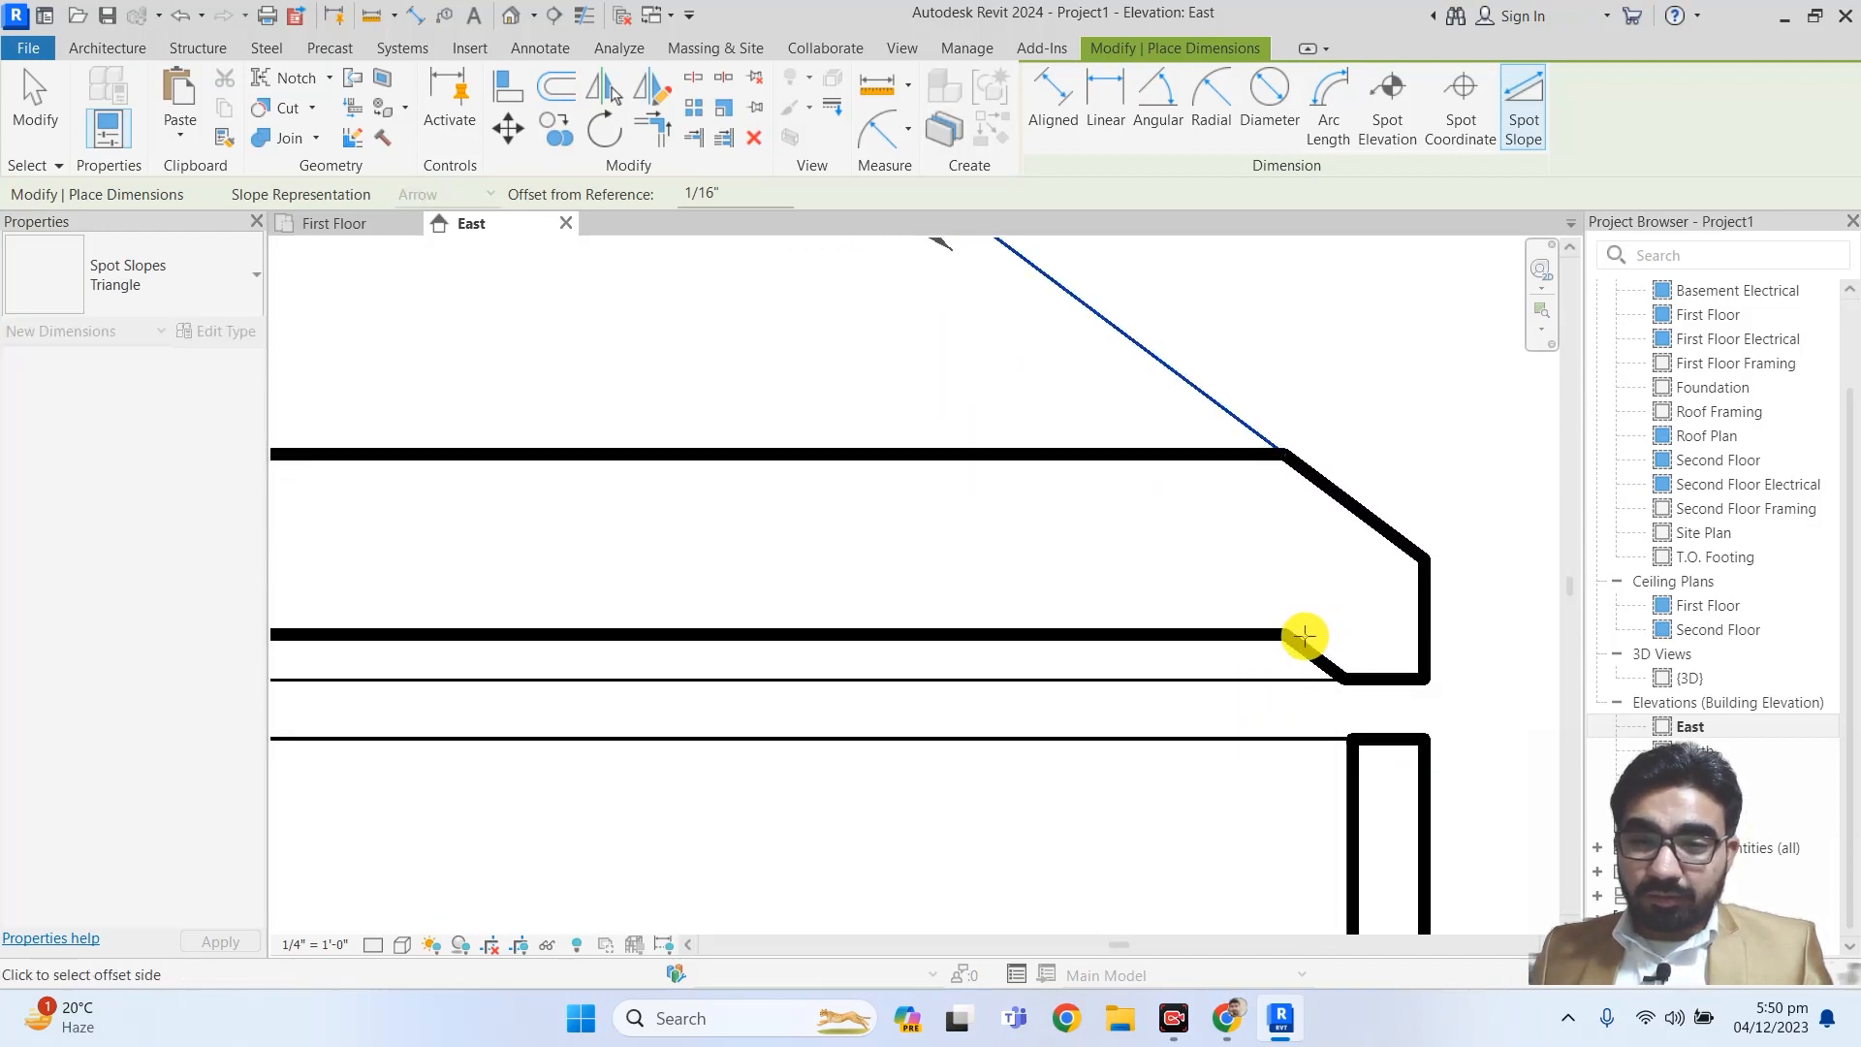
scroll(1289, 636, down, 4)
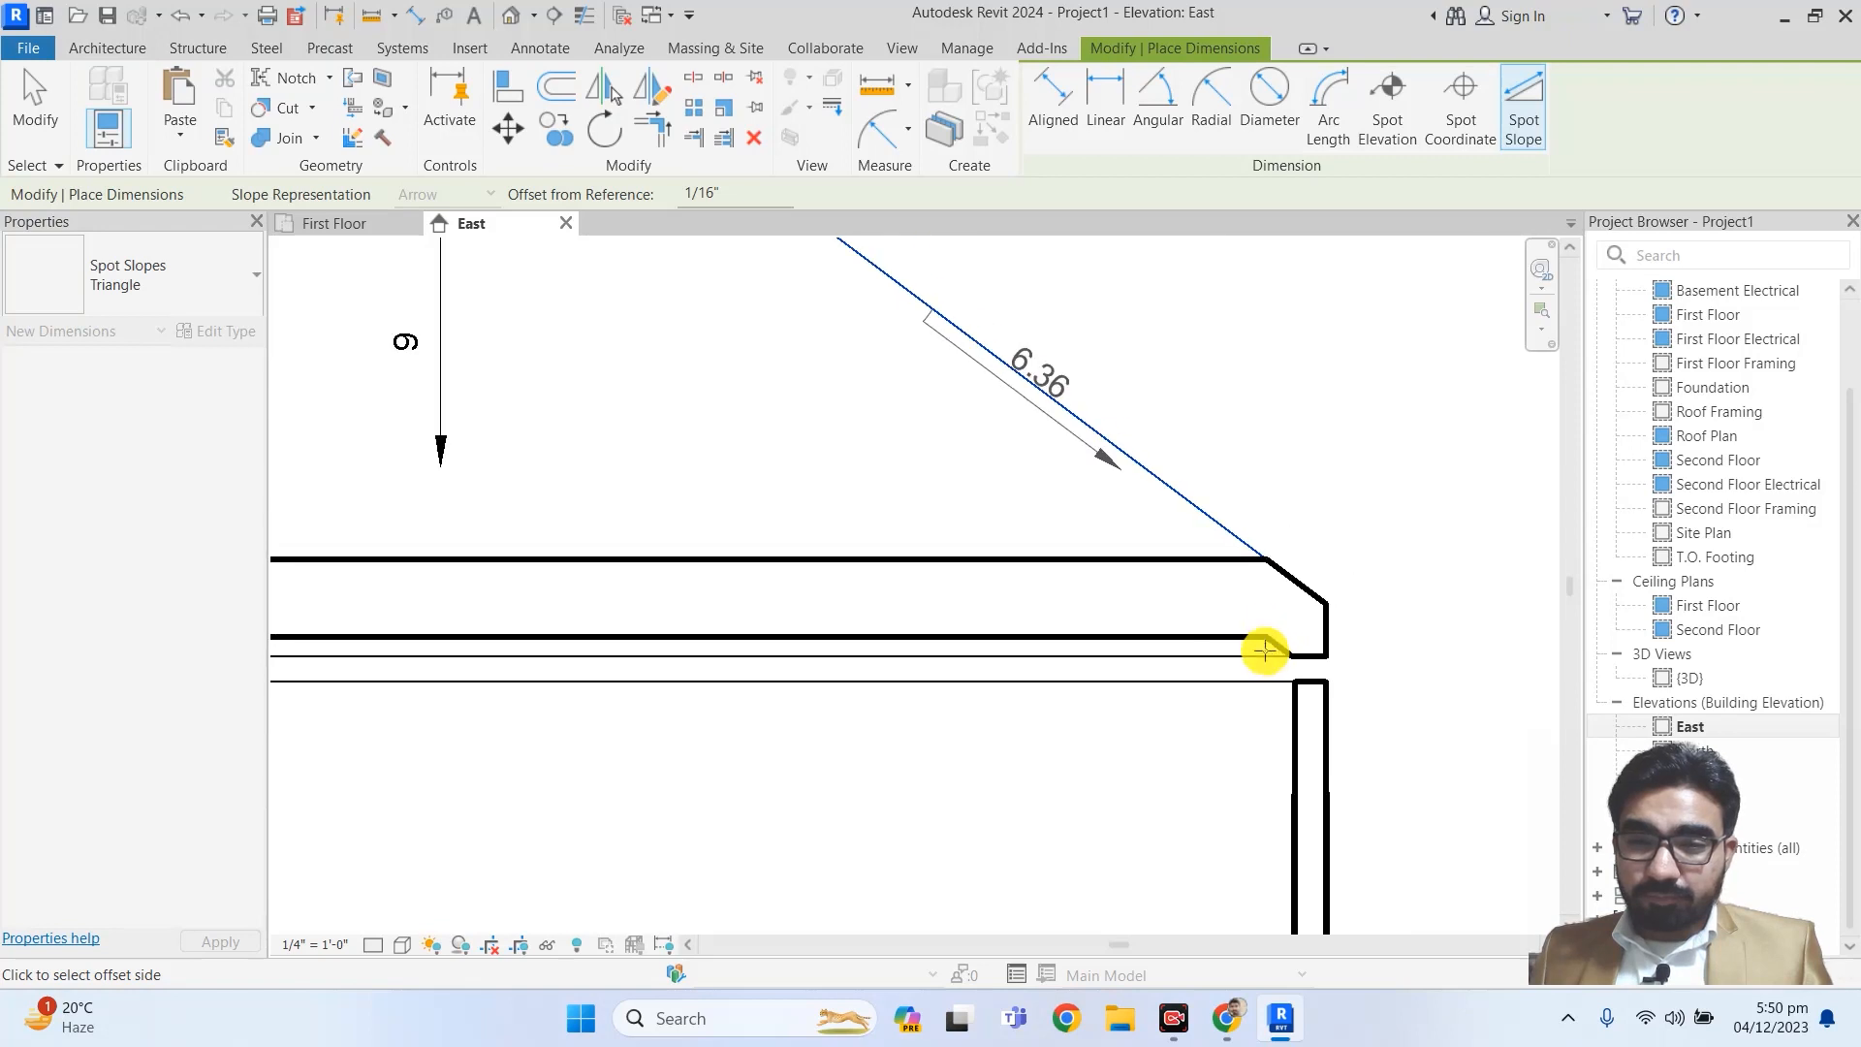
scroll(1260, 640, down, 2)
click(1237, 494)
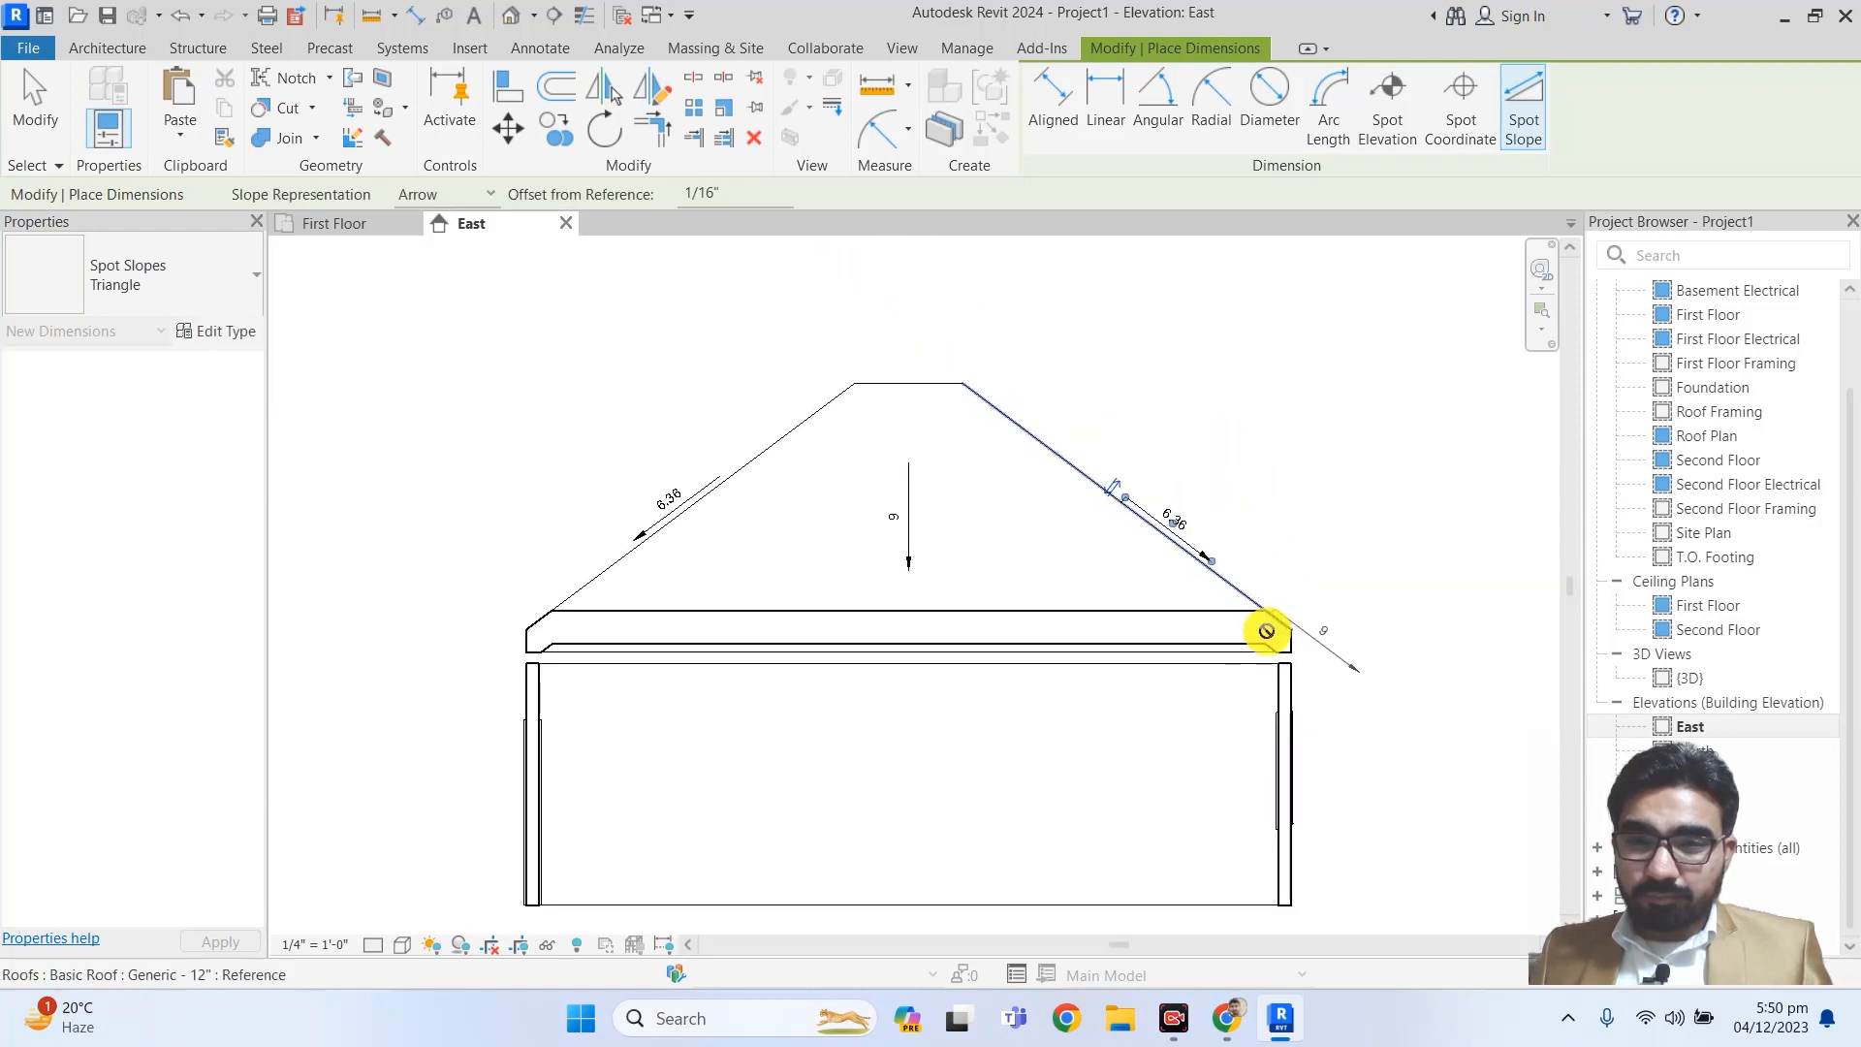
- Try to place a Spot Slope on the short sloping underside edge at the roof's right eave
scroll(1270, 636, up, 4)
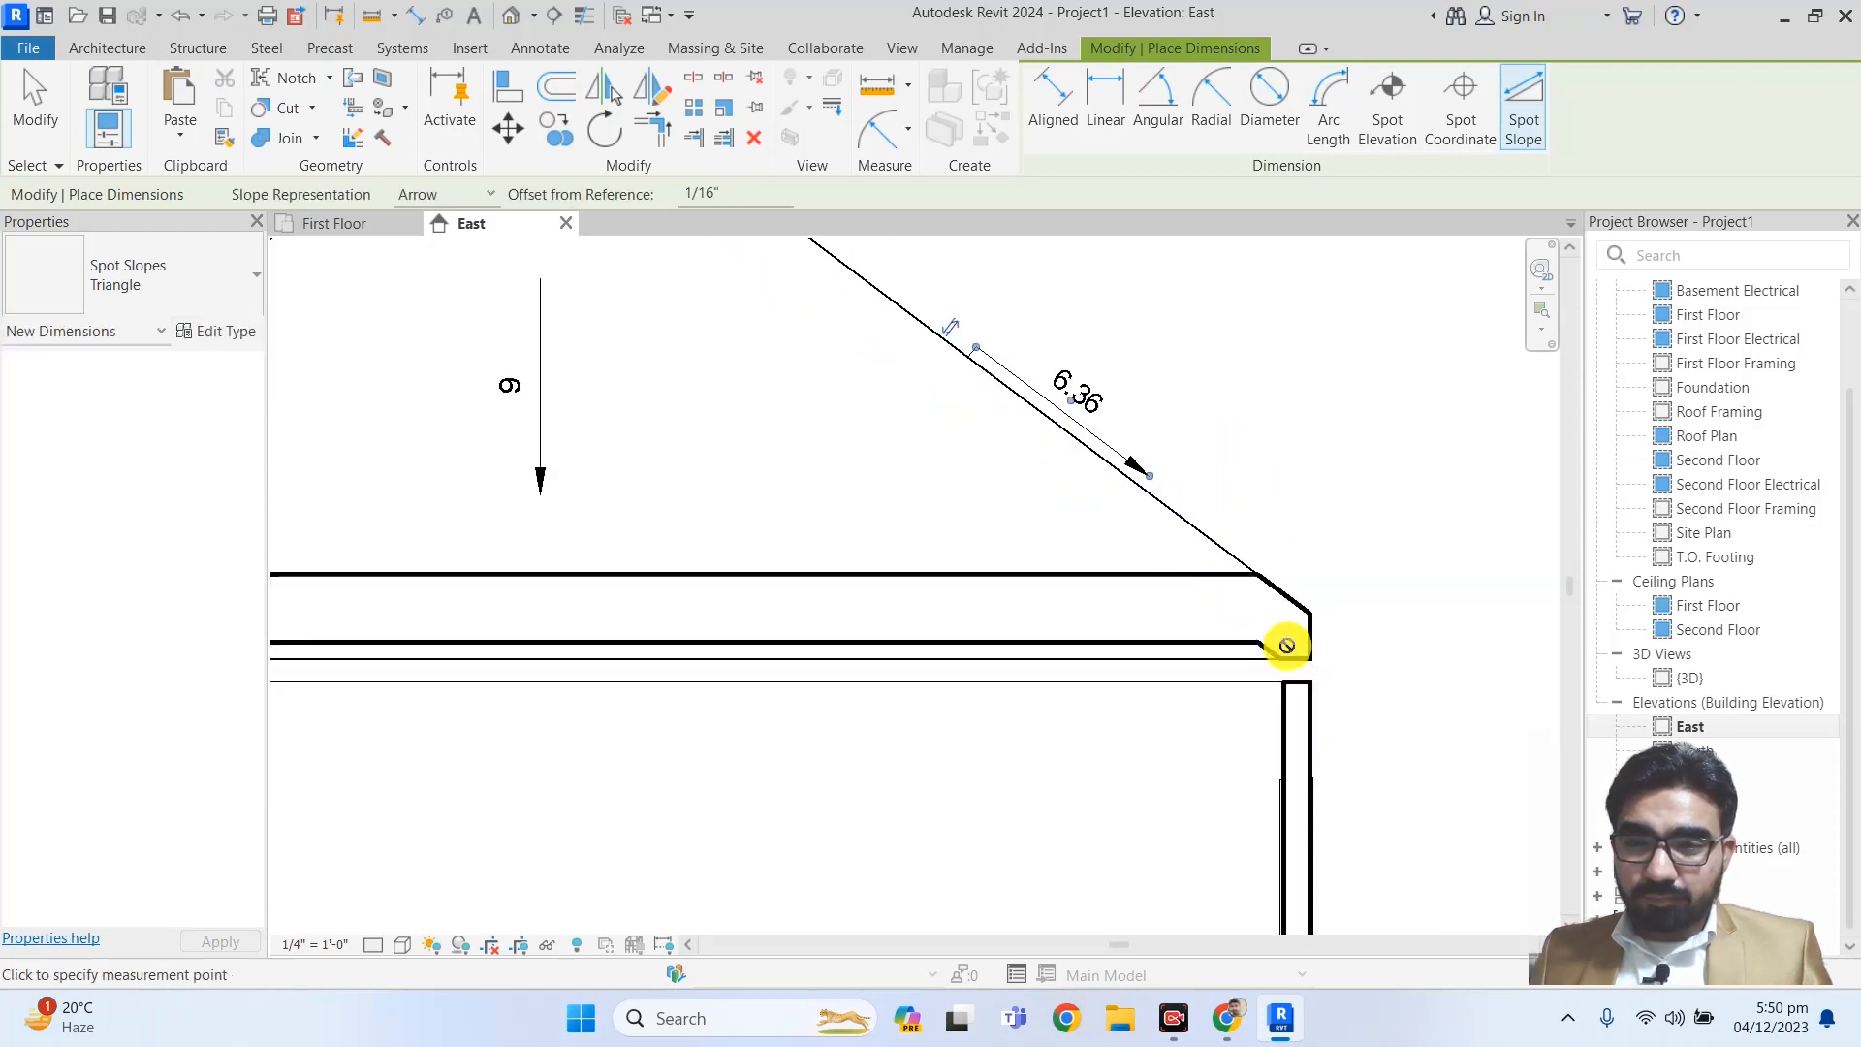
click(1272, 648)
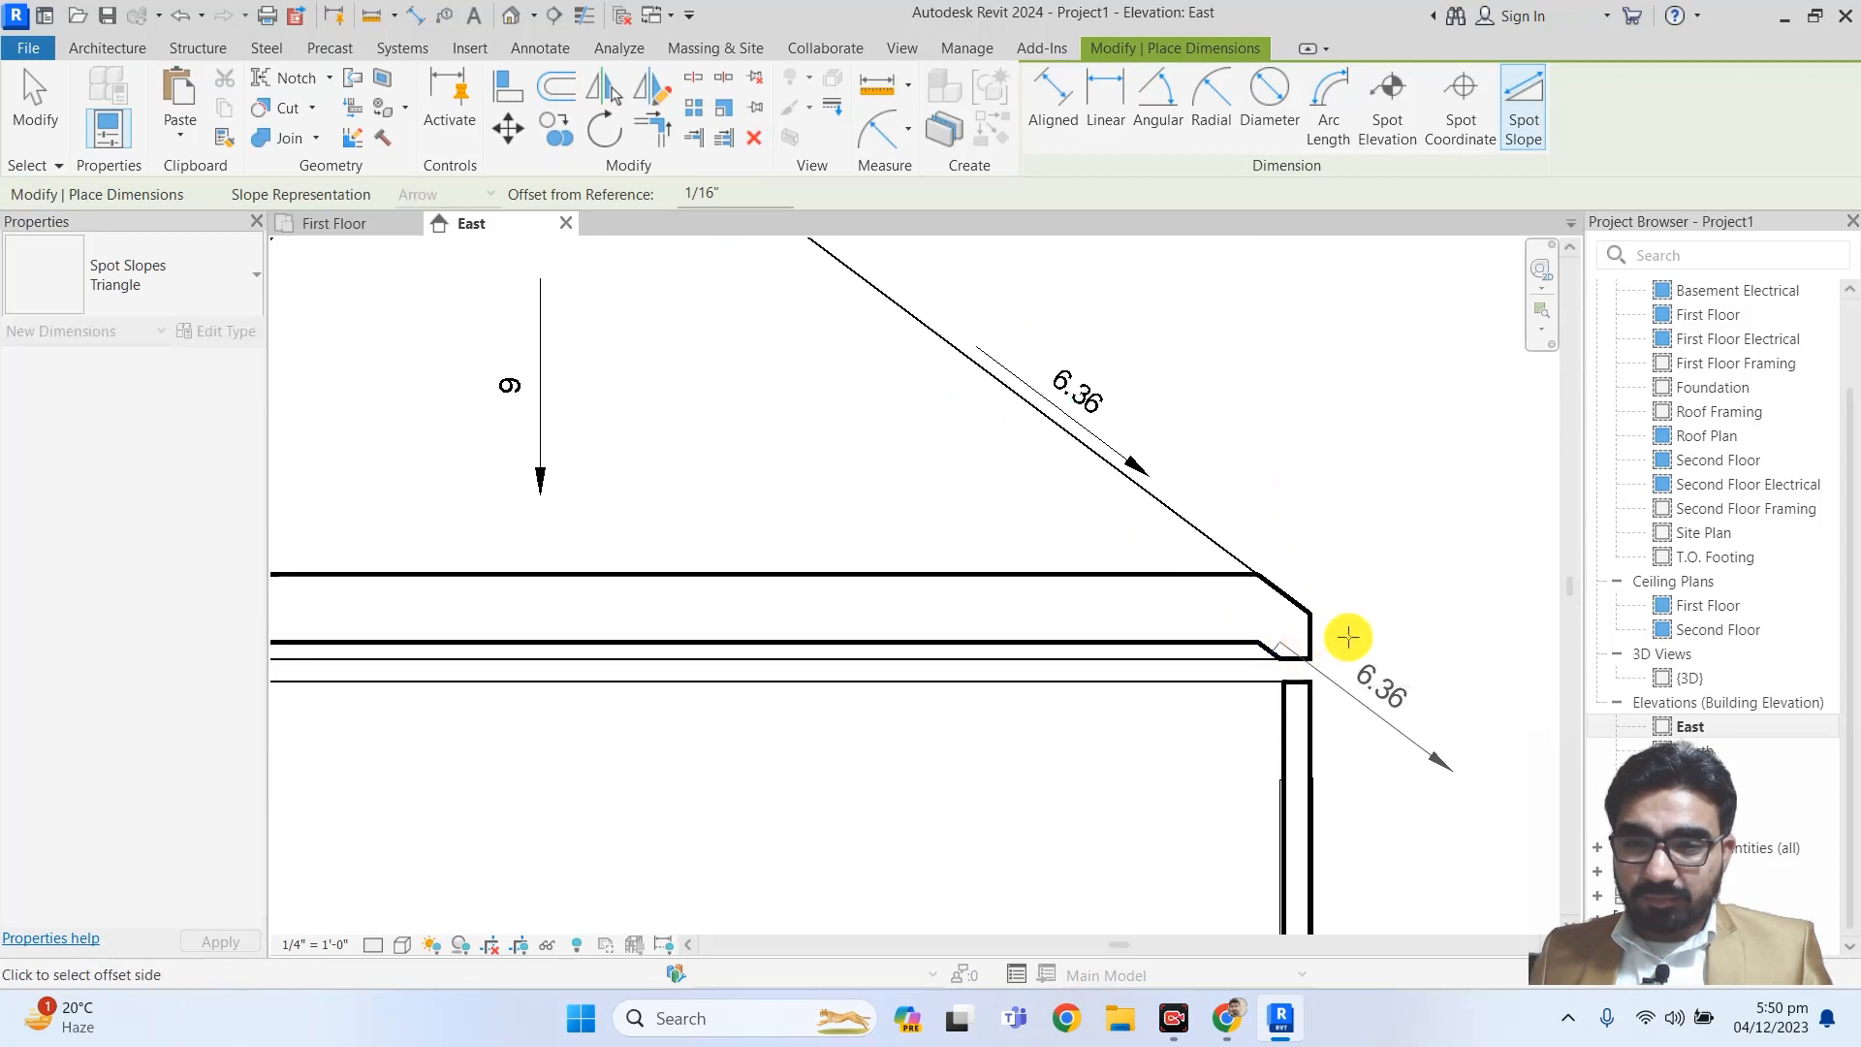
scroll(1320, 635, down, 5)
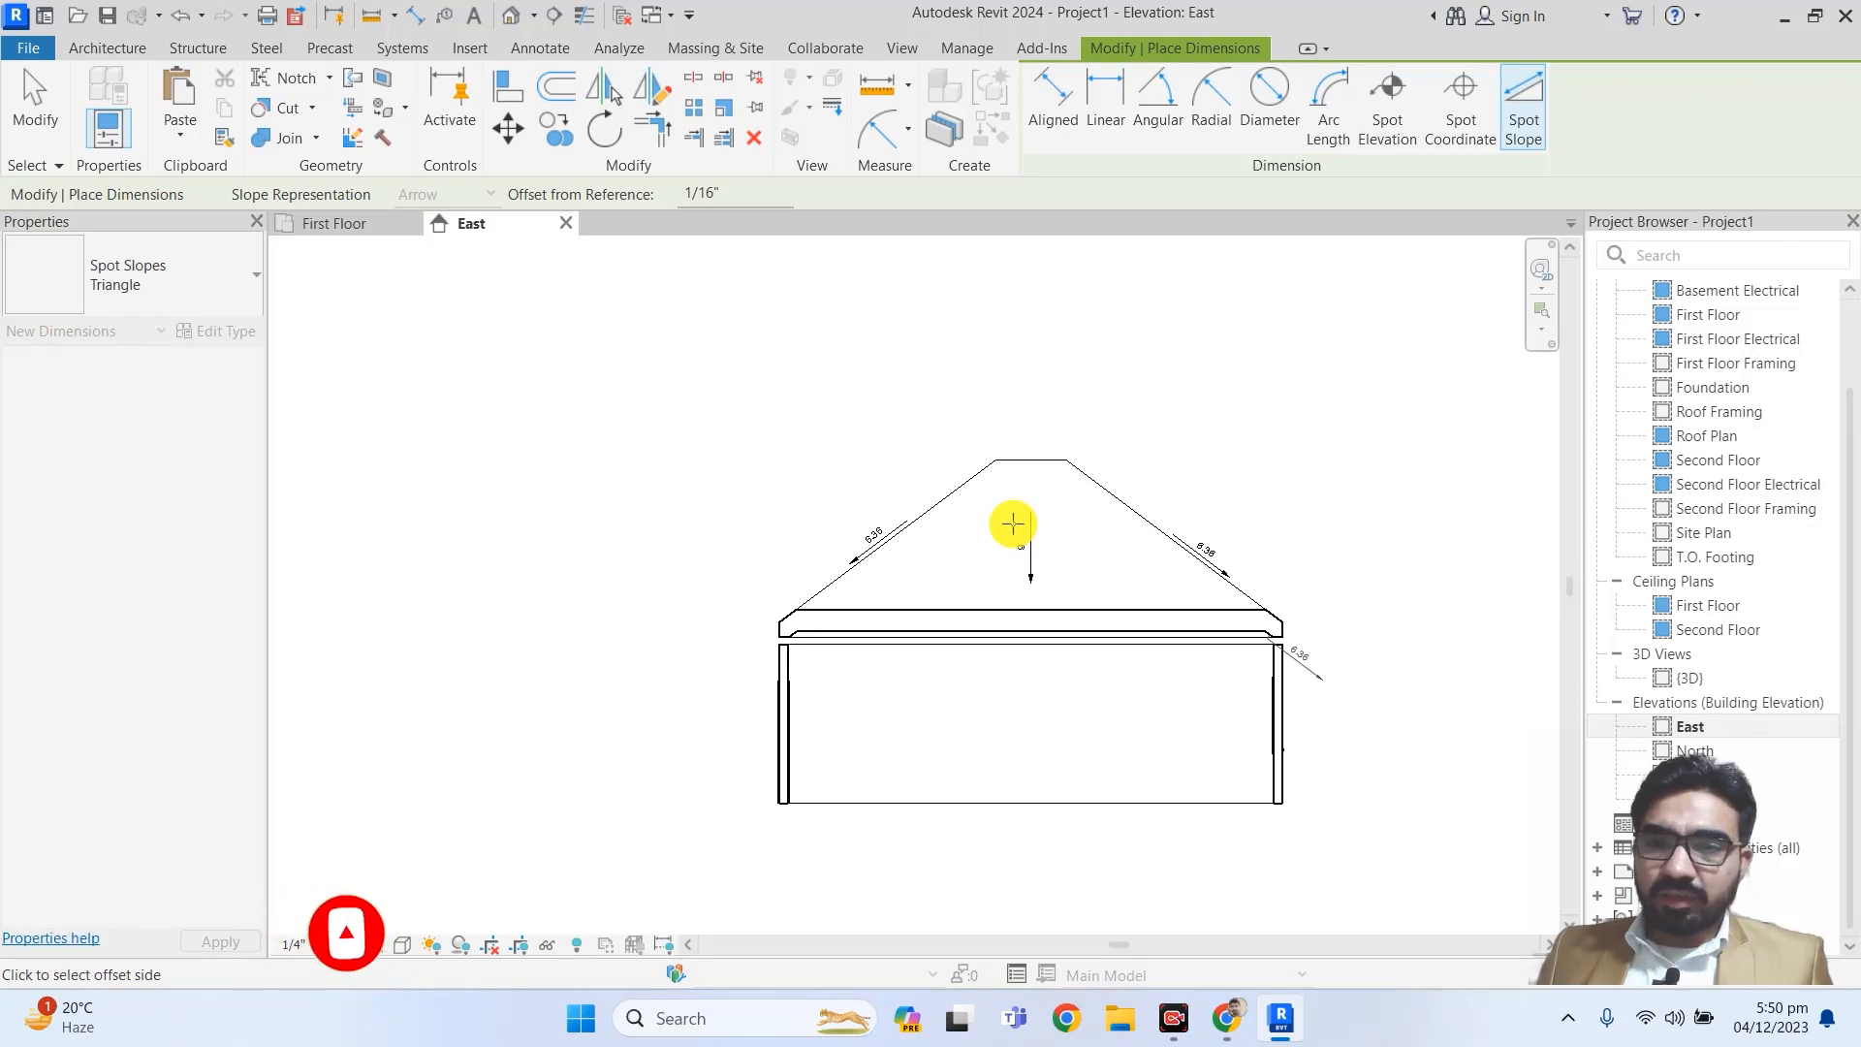
- Examine the East elevation, from the annotated roof across the grid lines to the levels and the far wall
scroll(665, 470, down, 3)
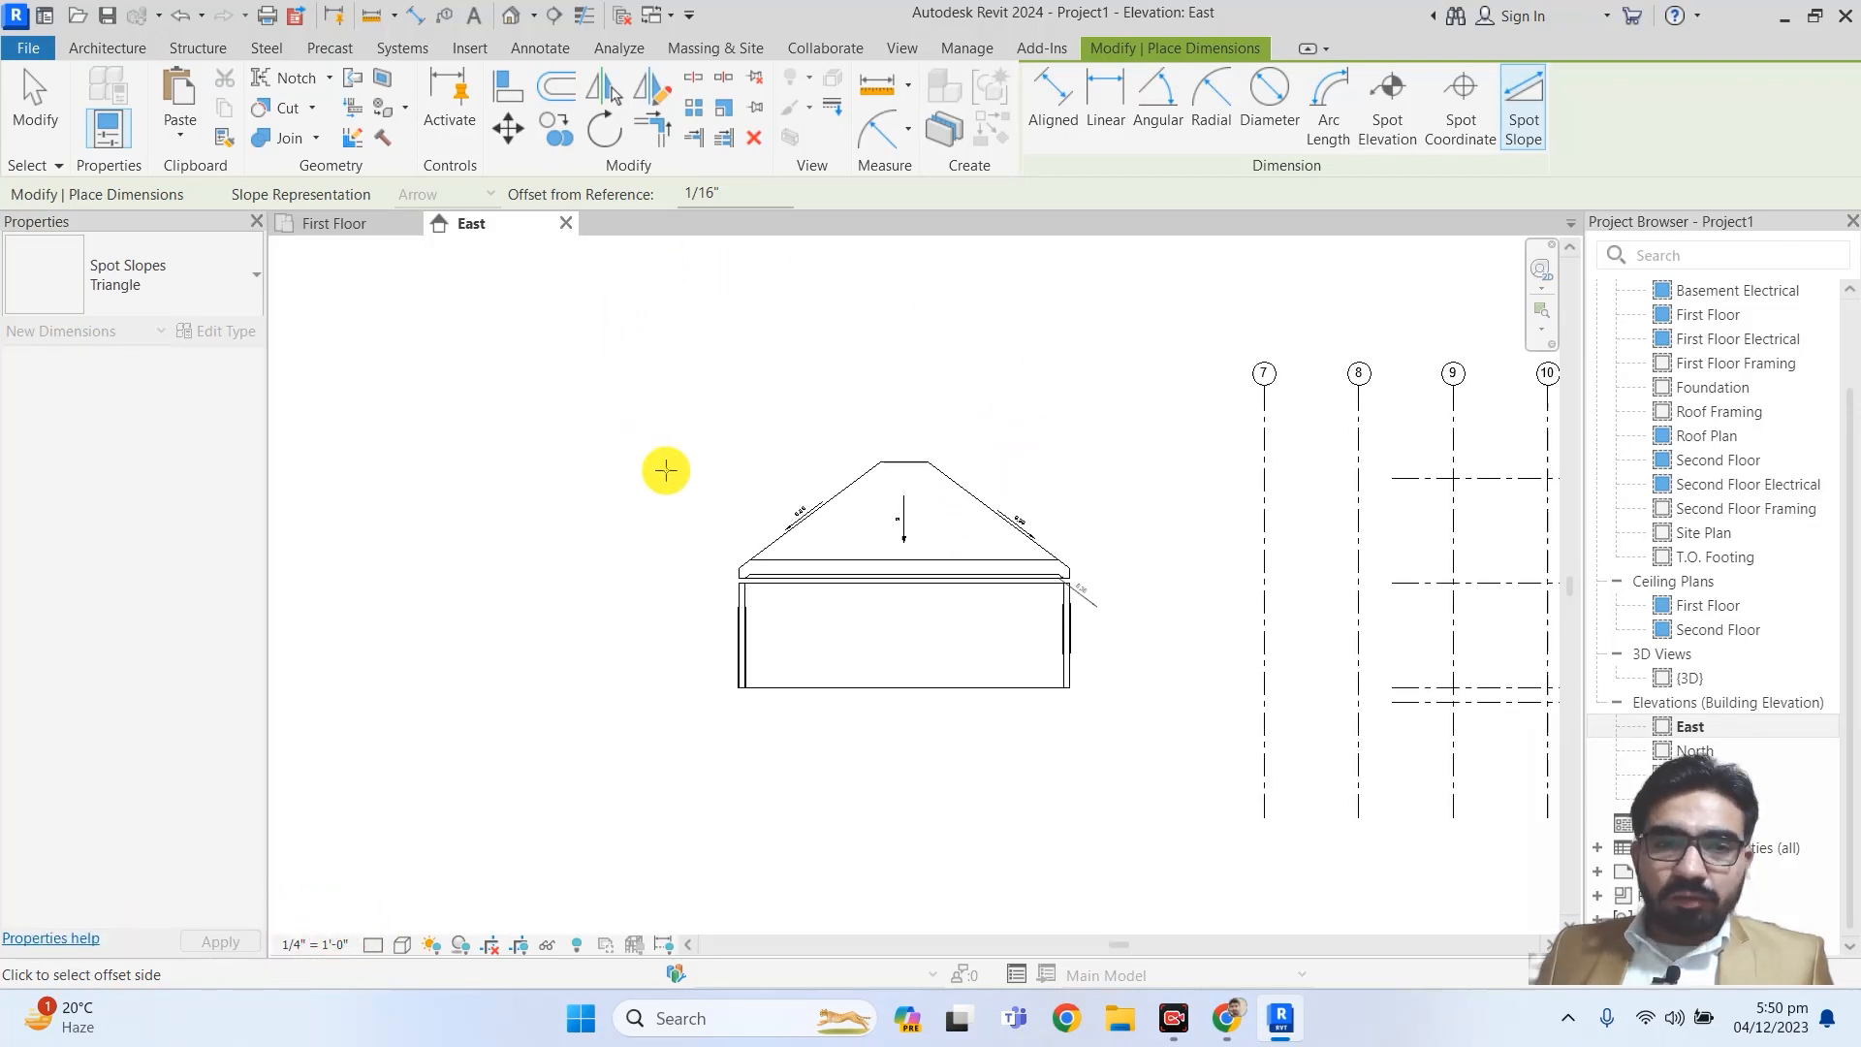
scroll(994, 514, up, 1)
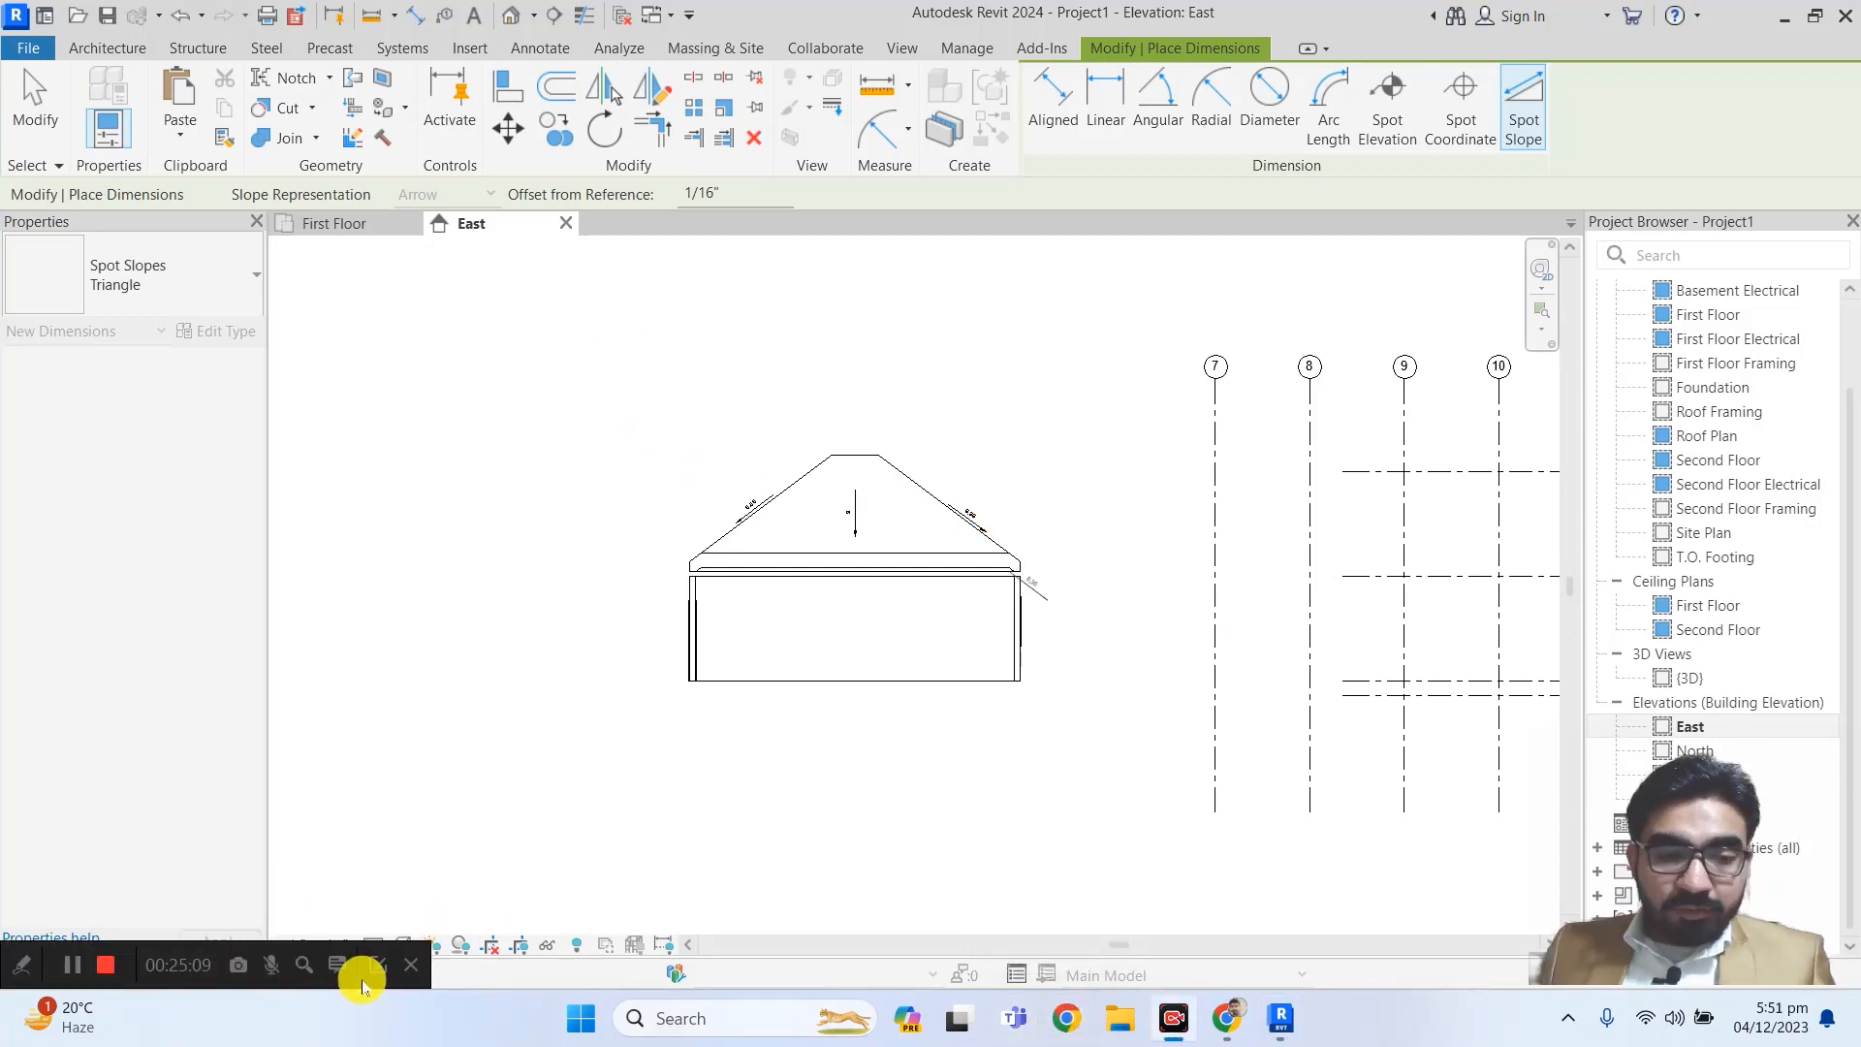
scroll(888, 627, down, 4)
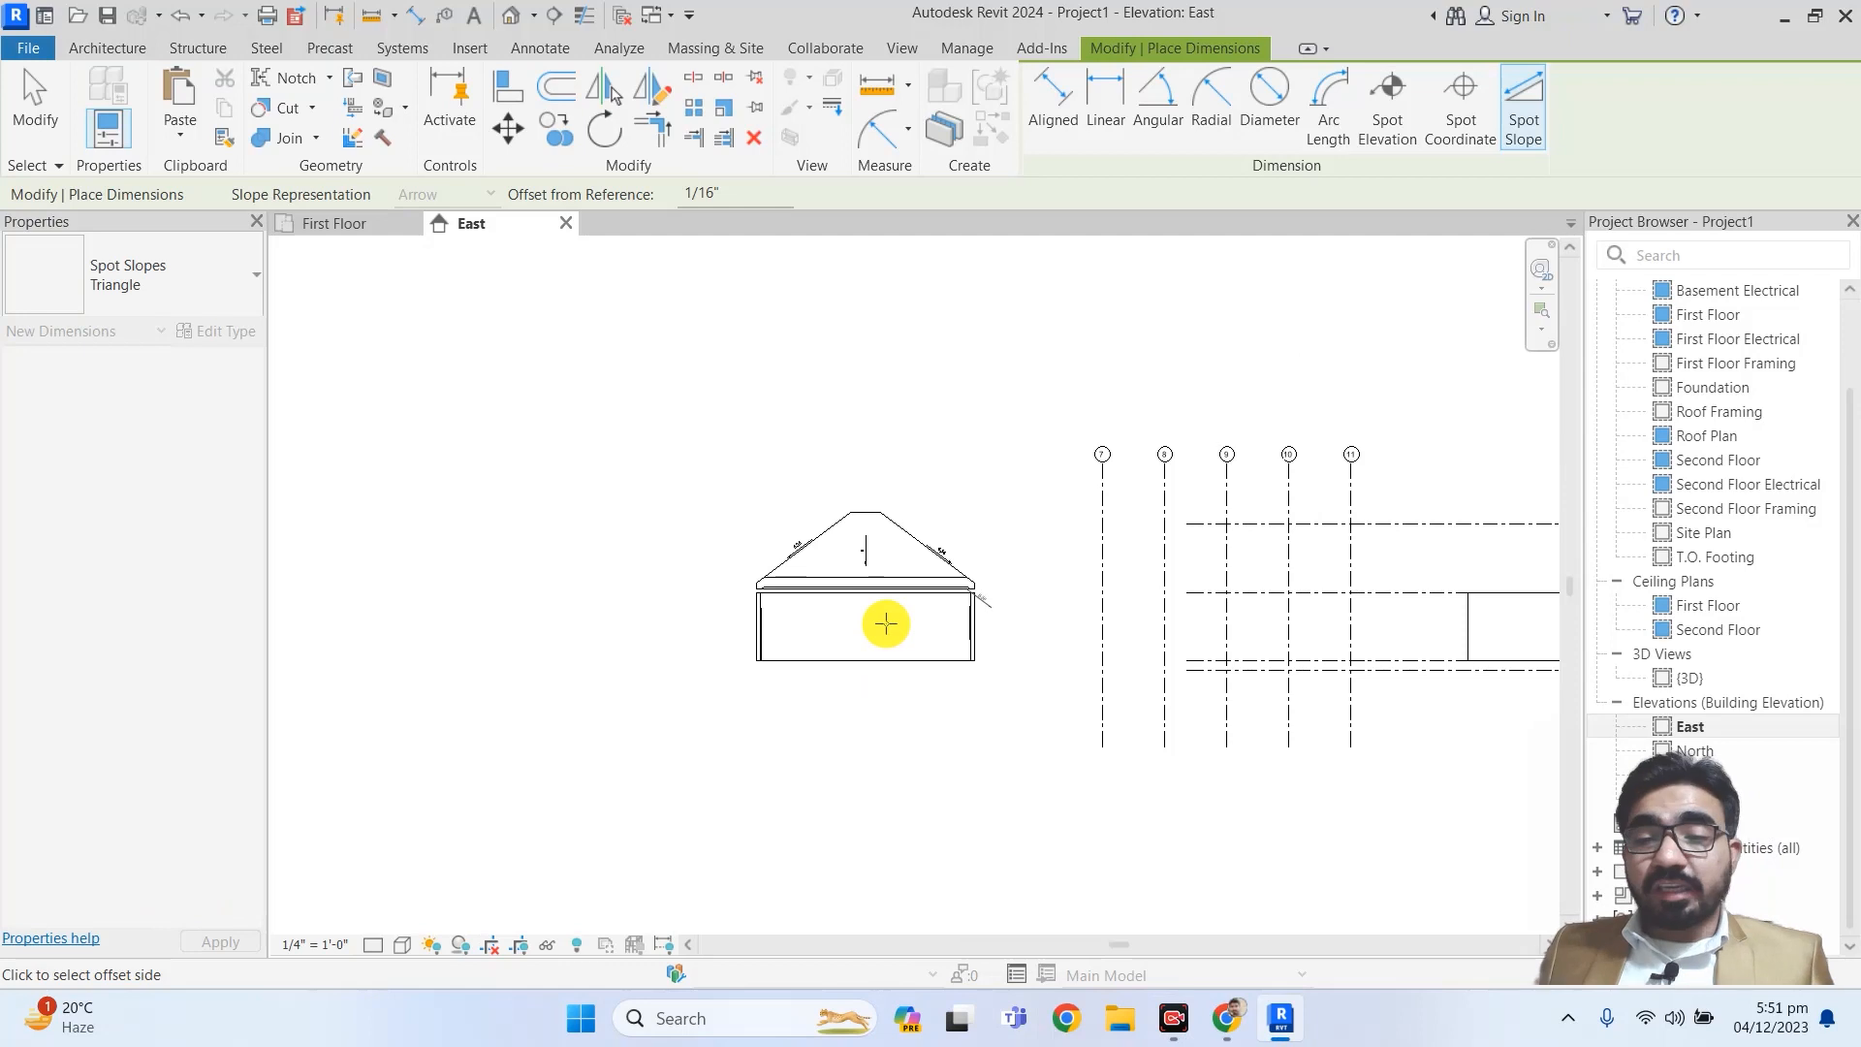
scroll(1167, 657, up, 3)
middle_drag(1180, 631, 954, 649)
scroll(1111, 613, up, 3)
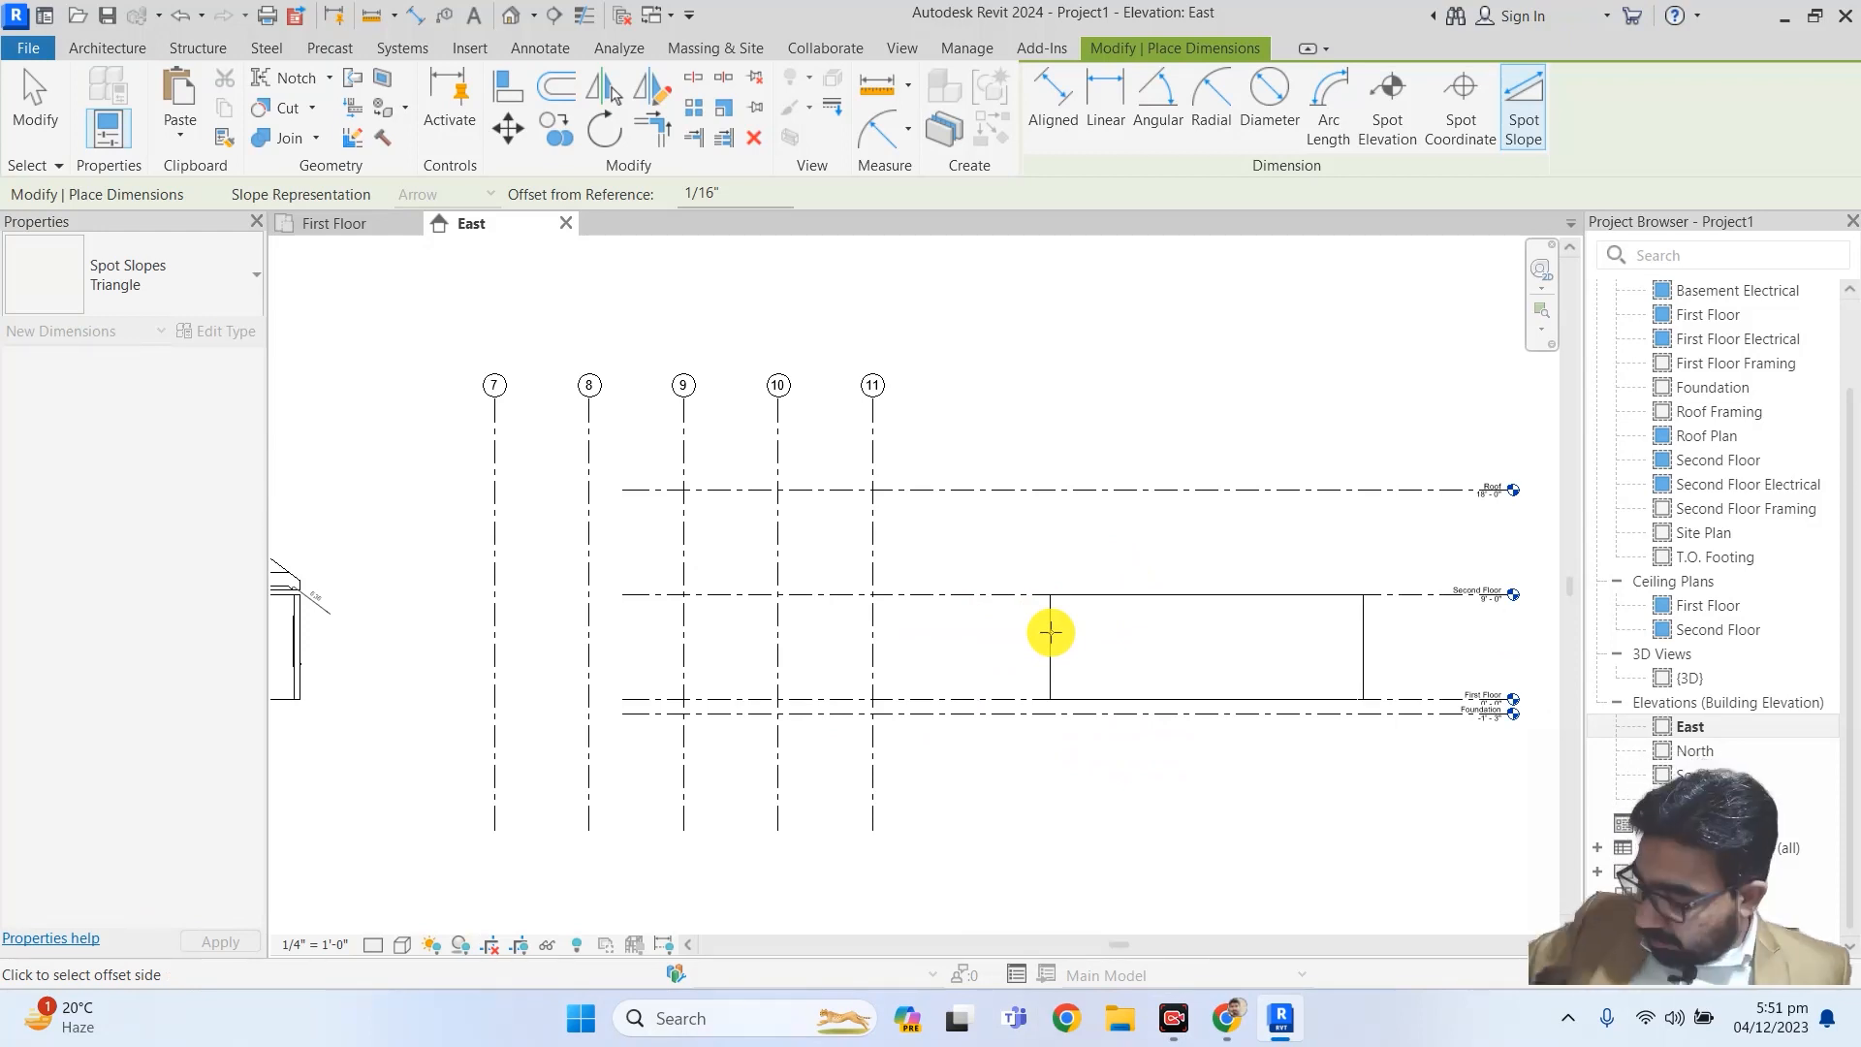
right_click(1051, 647)
click(995, 789)
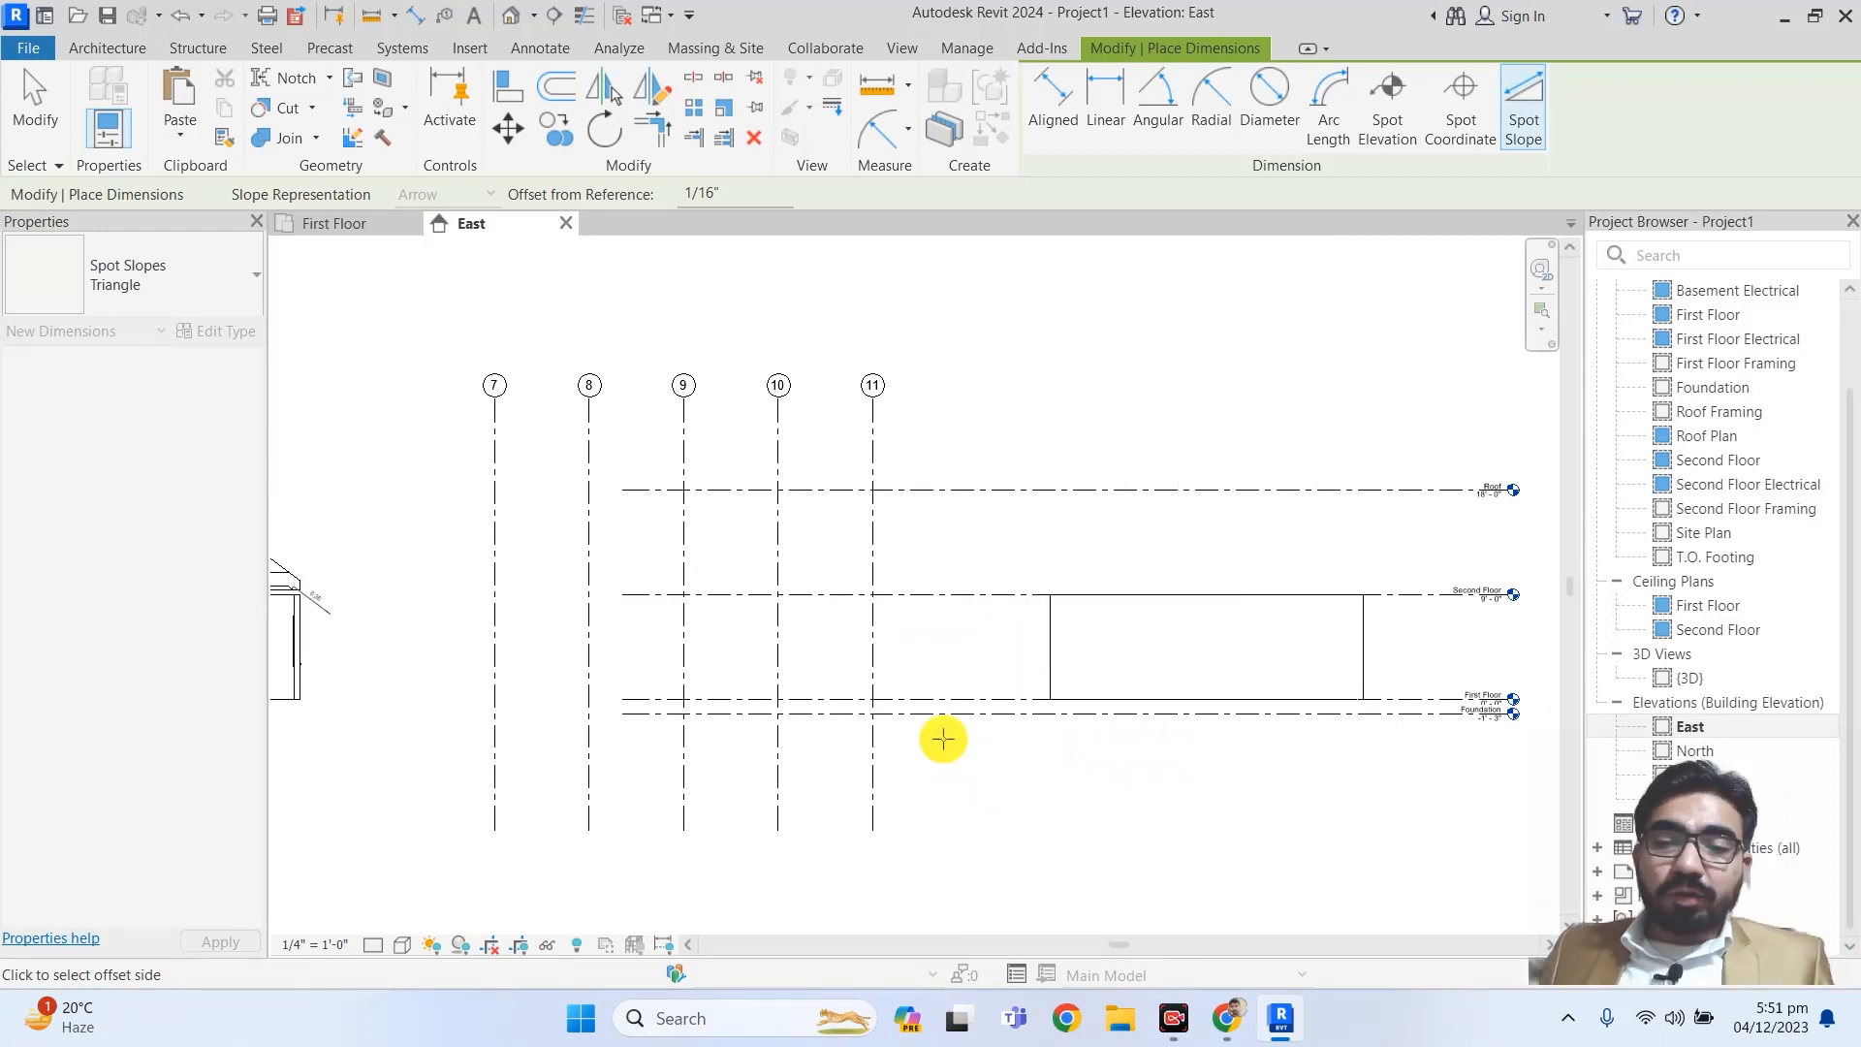
scroll(955, 756, down, 5)
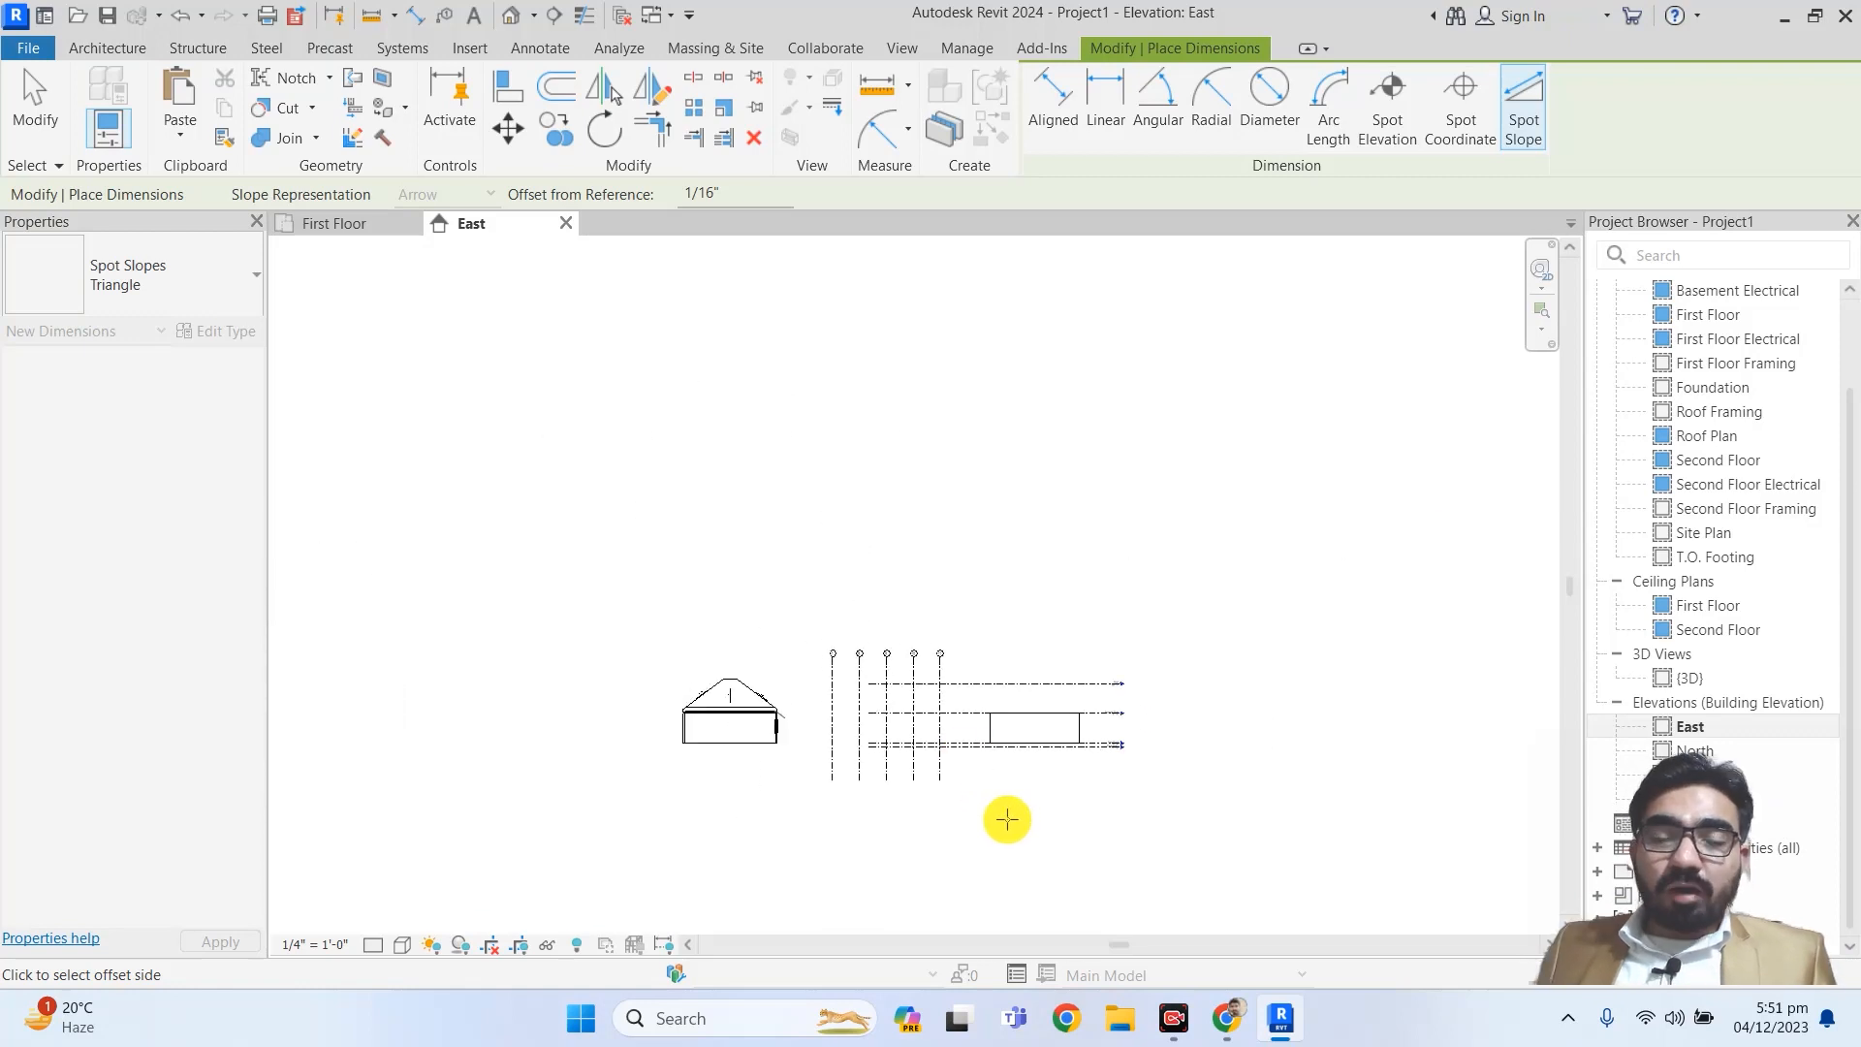
scroll(986, 800, up, 5)
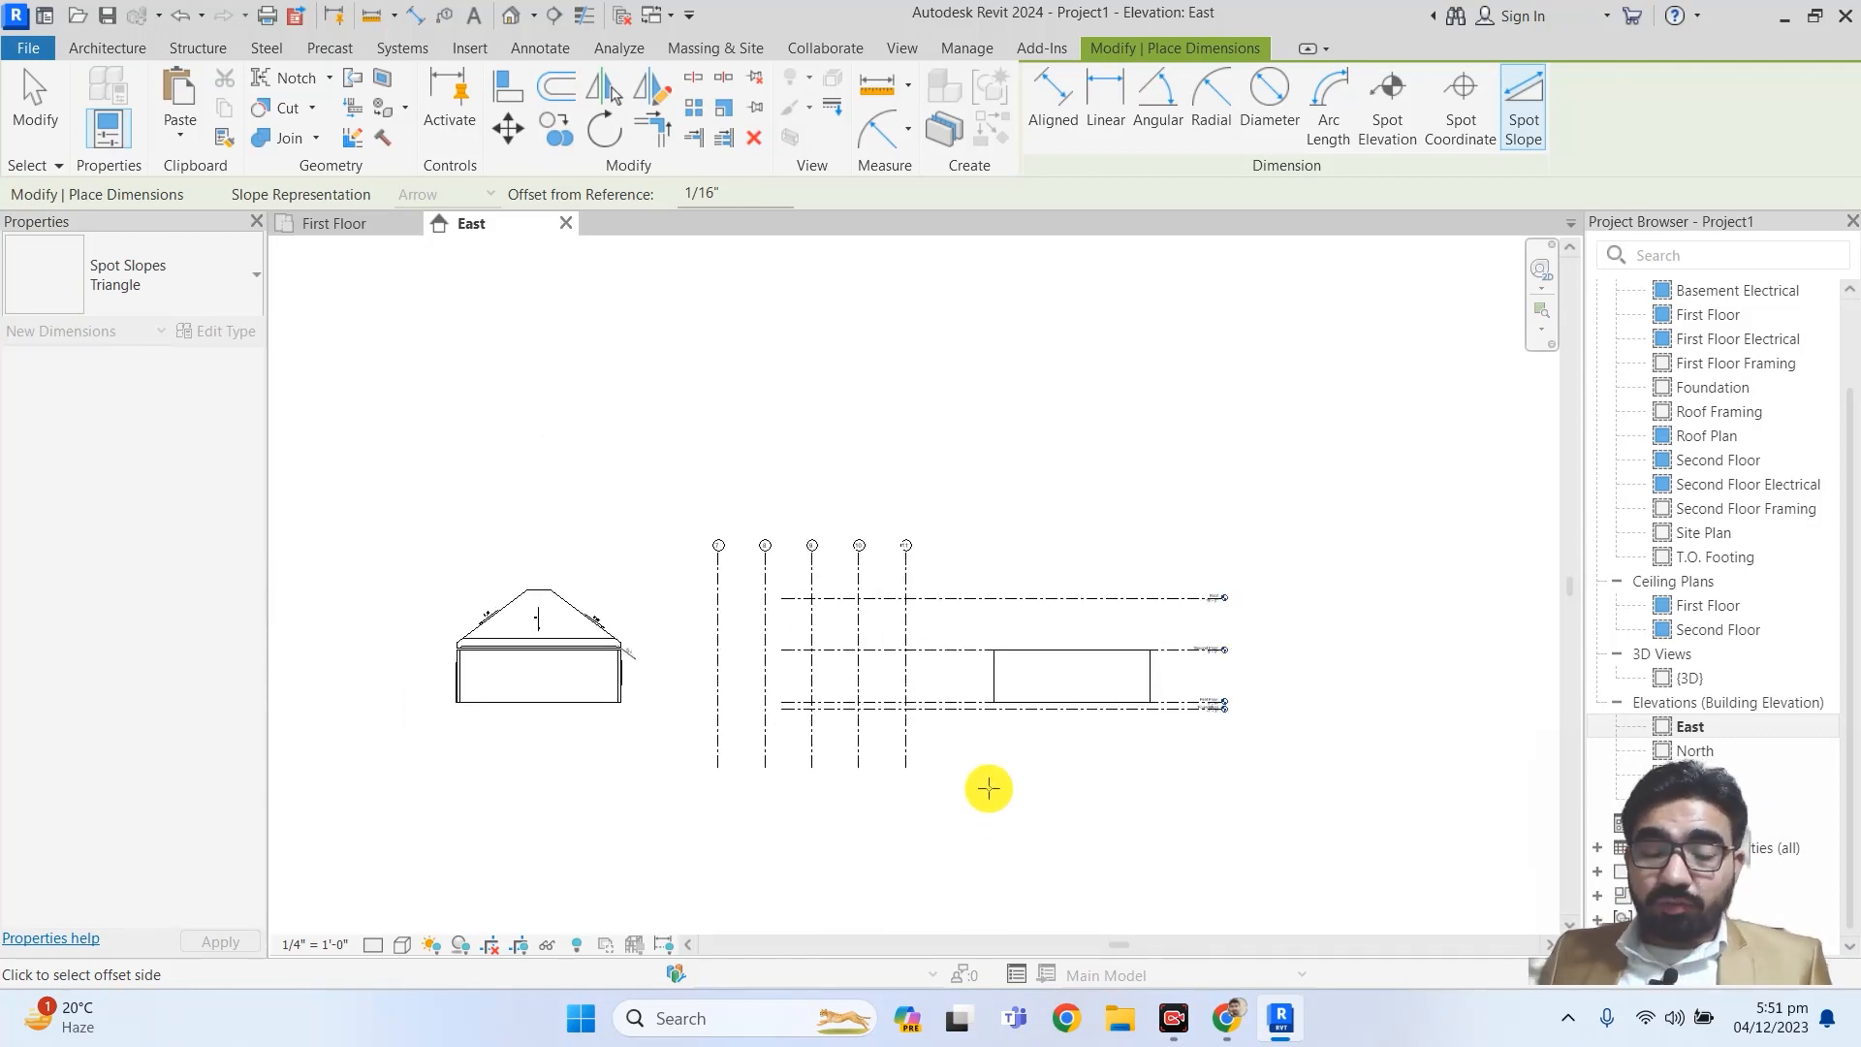
scroll(1055, 699, down, 4)
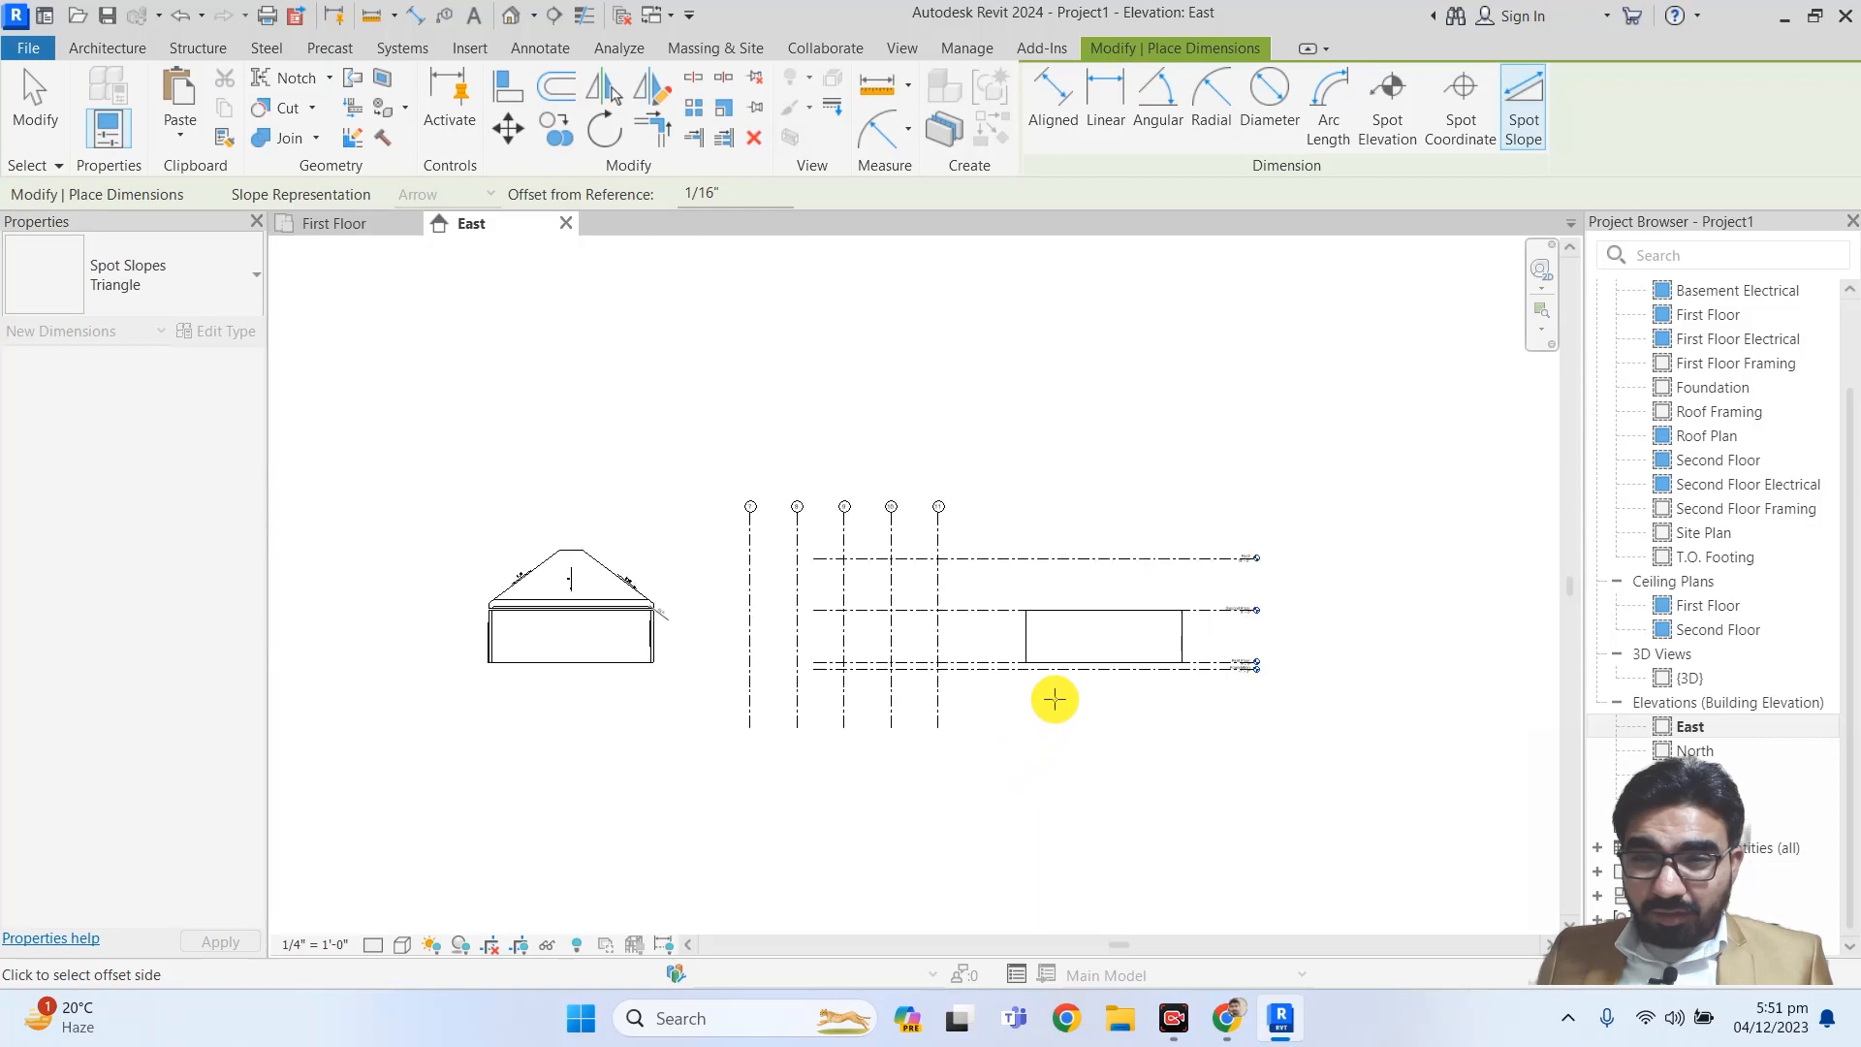
scroll(786, 560, up, 1)
middle_drag(791, 555, 1157, 638)
- Return to the First Floor plan and examine the aligned and angular dimensions on the room block with slanted walls
click(349, 224)
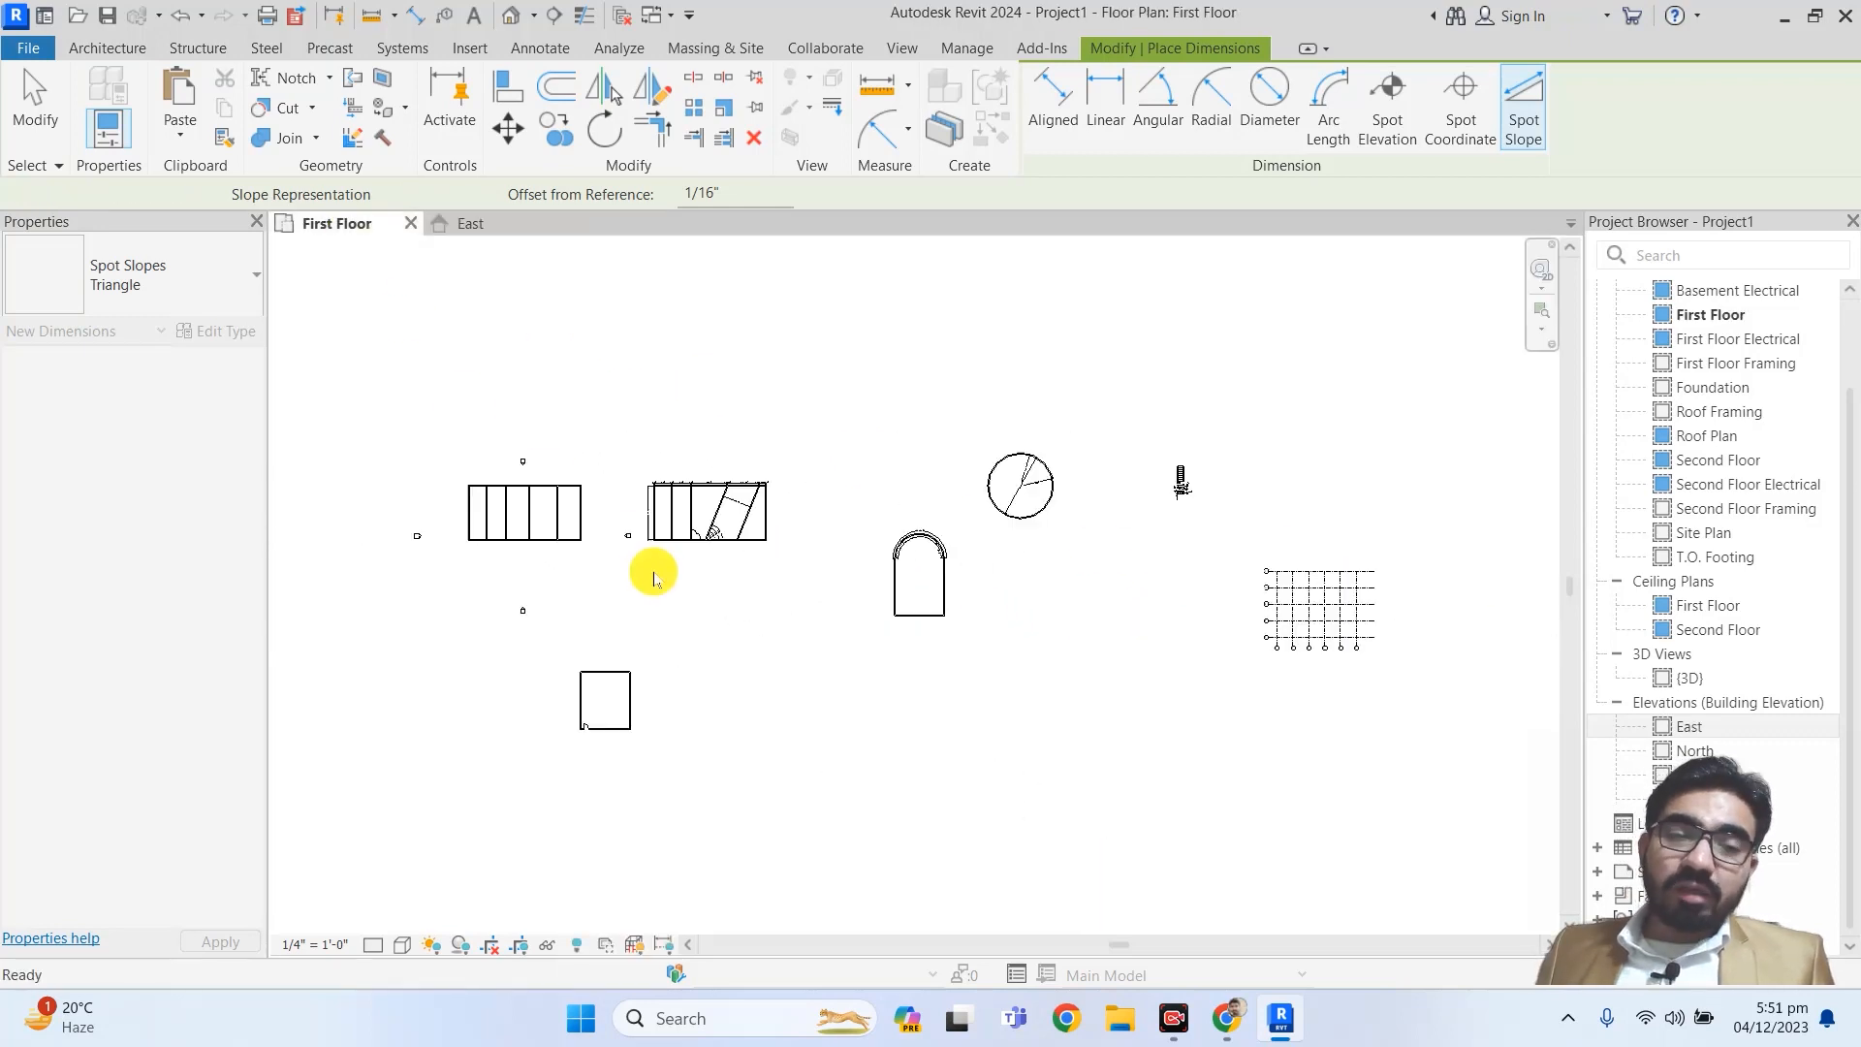
scroll(657, 573, up, 2)
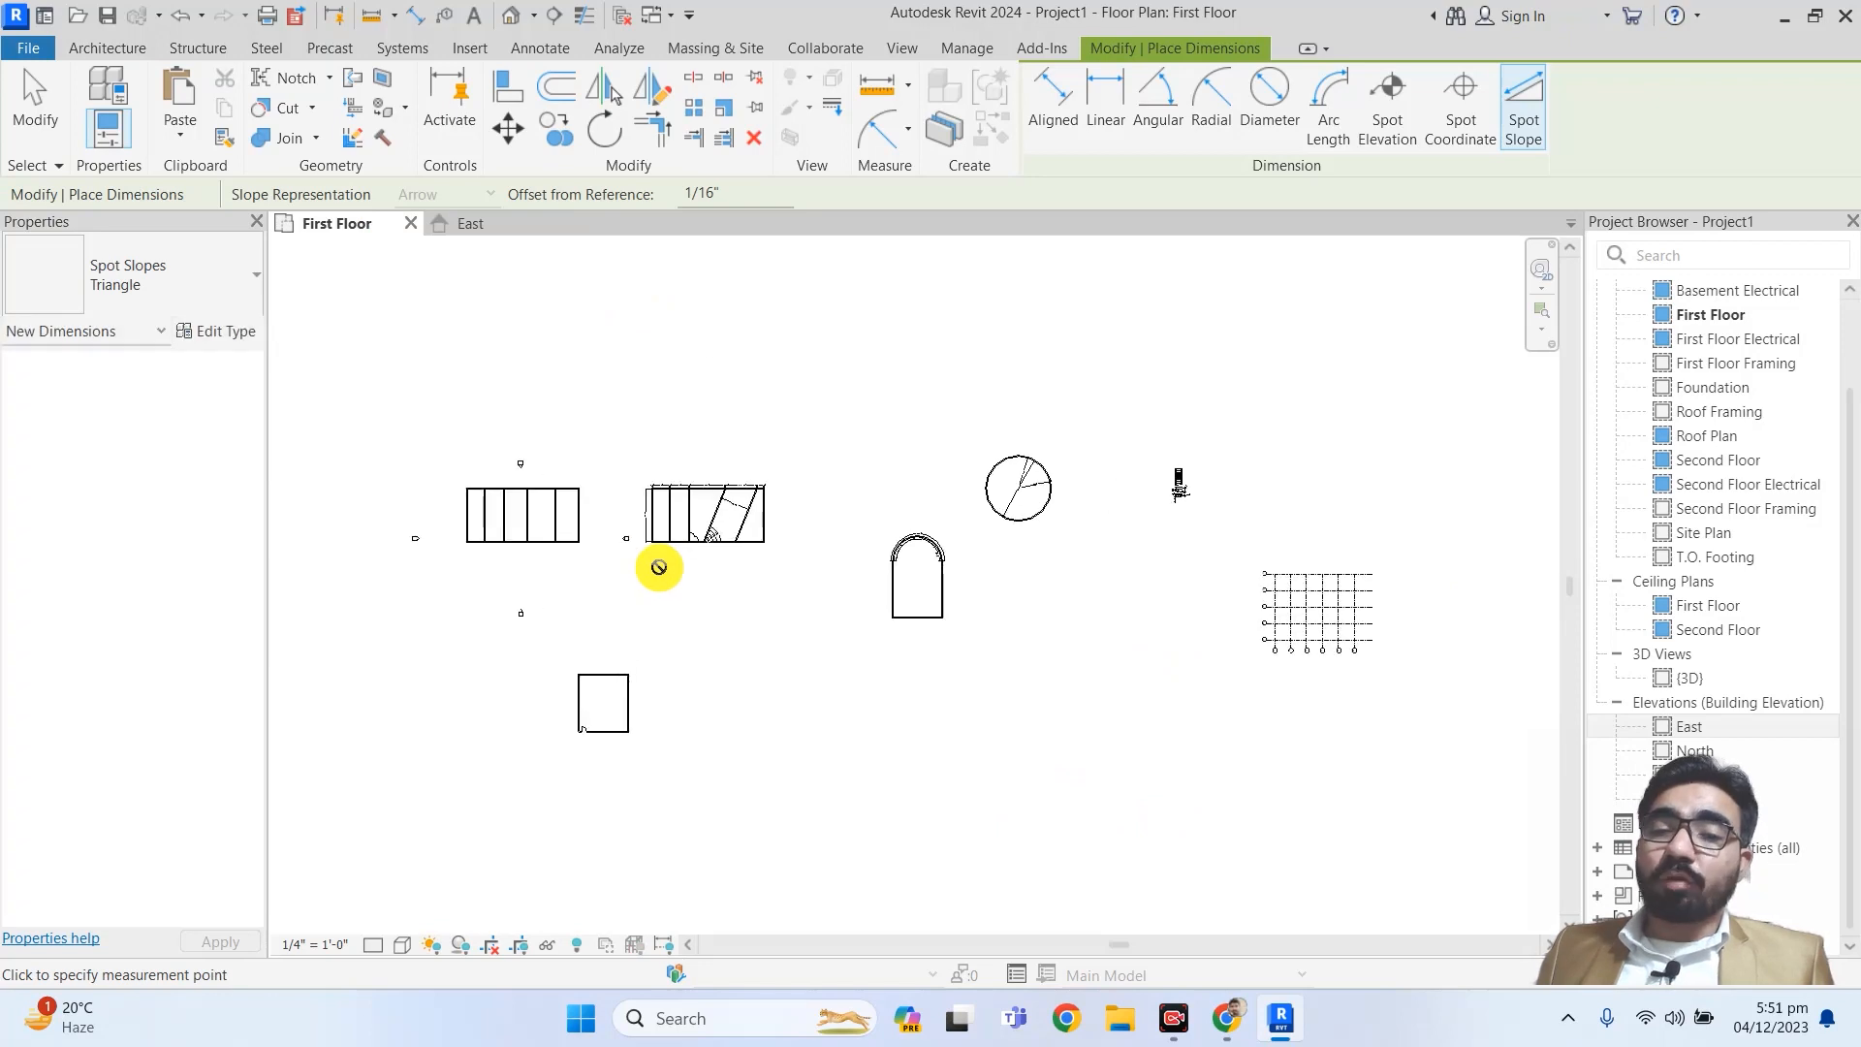
scroll(658, 567, up, 5)
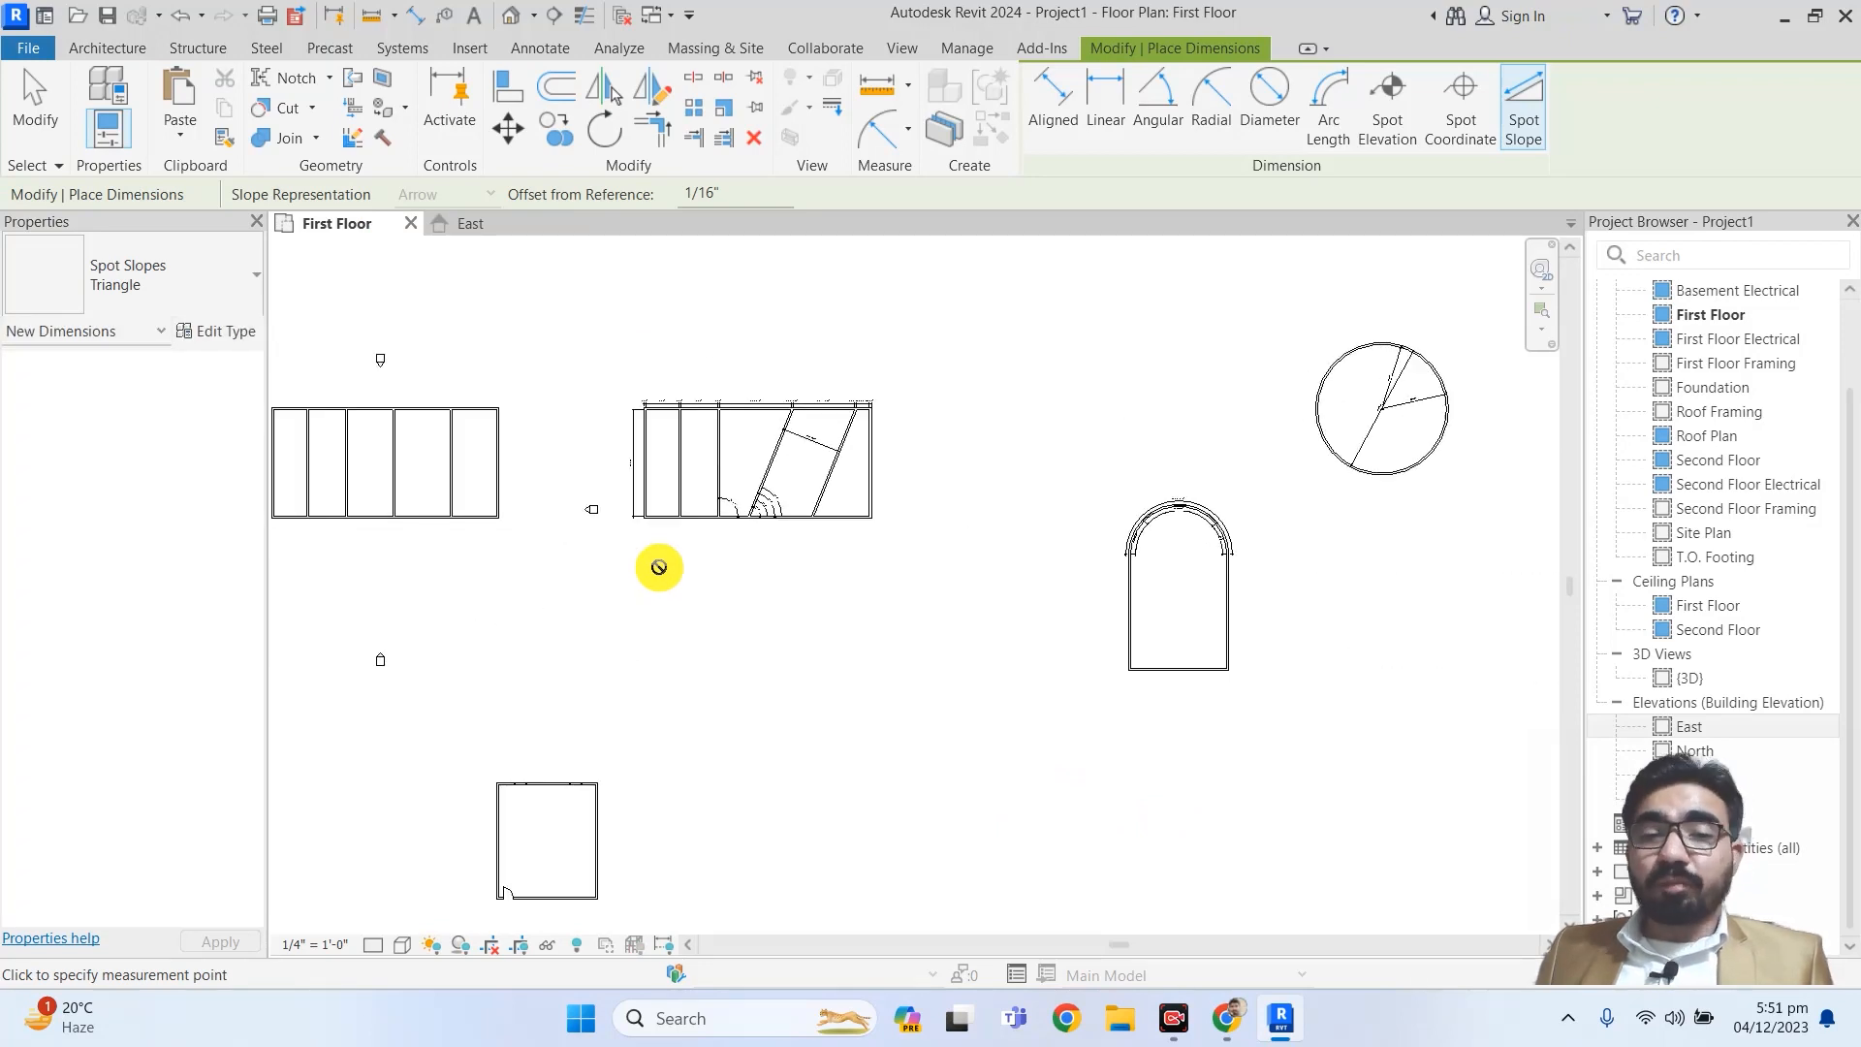
scroll(678, 621, up, 3)
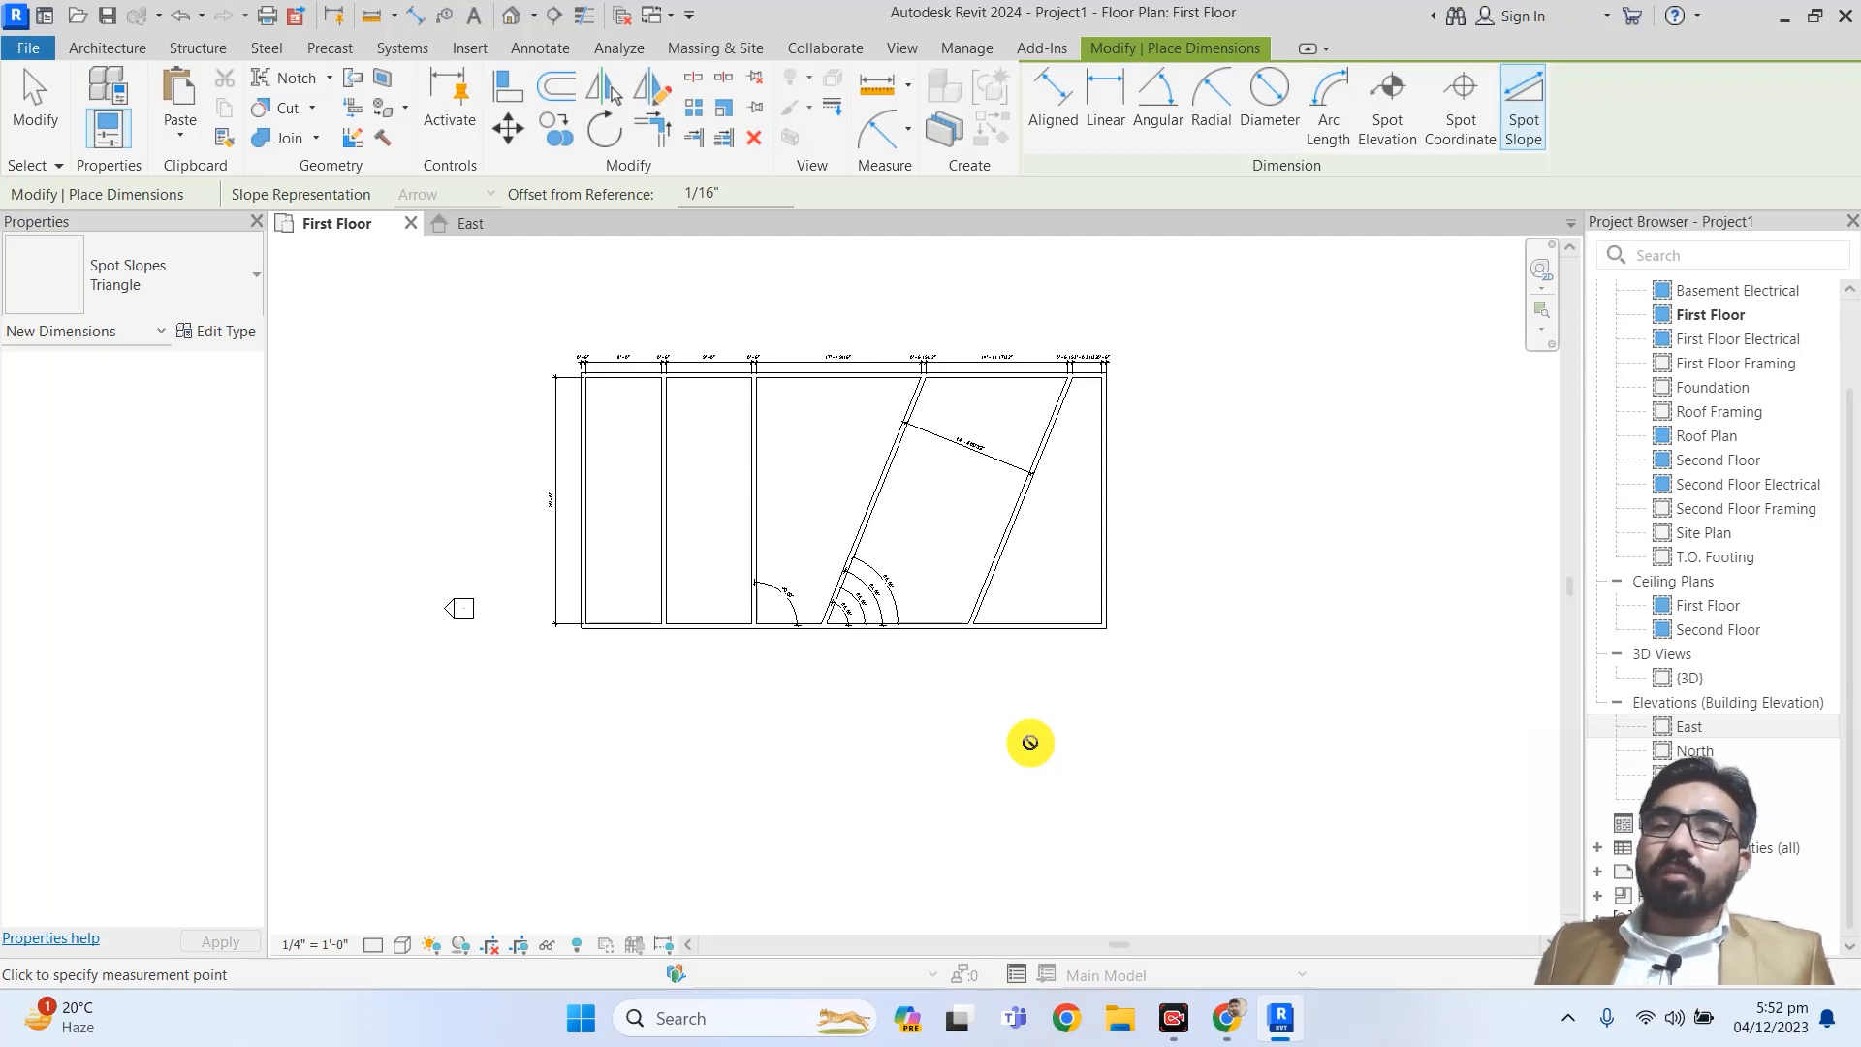
scroll(881, 556, up, 5)
middle_drag(885, 615, 1035, 745)
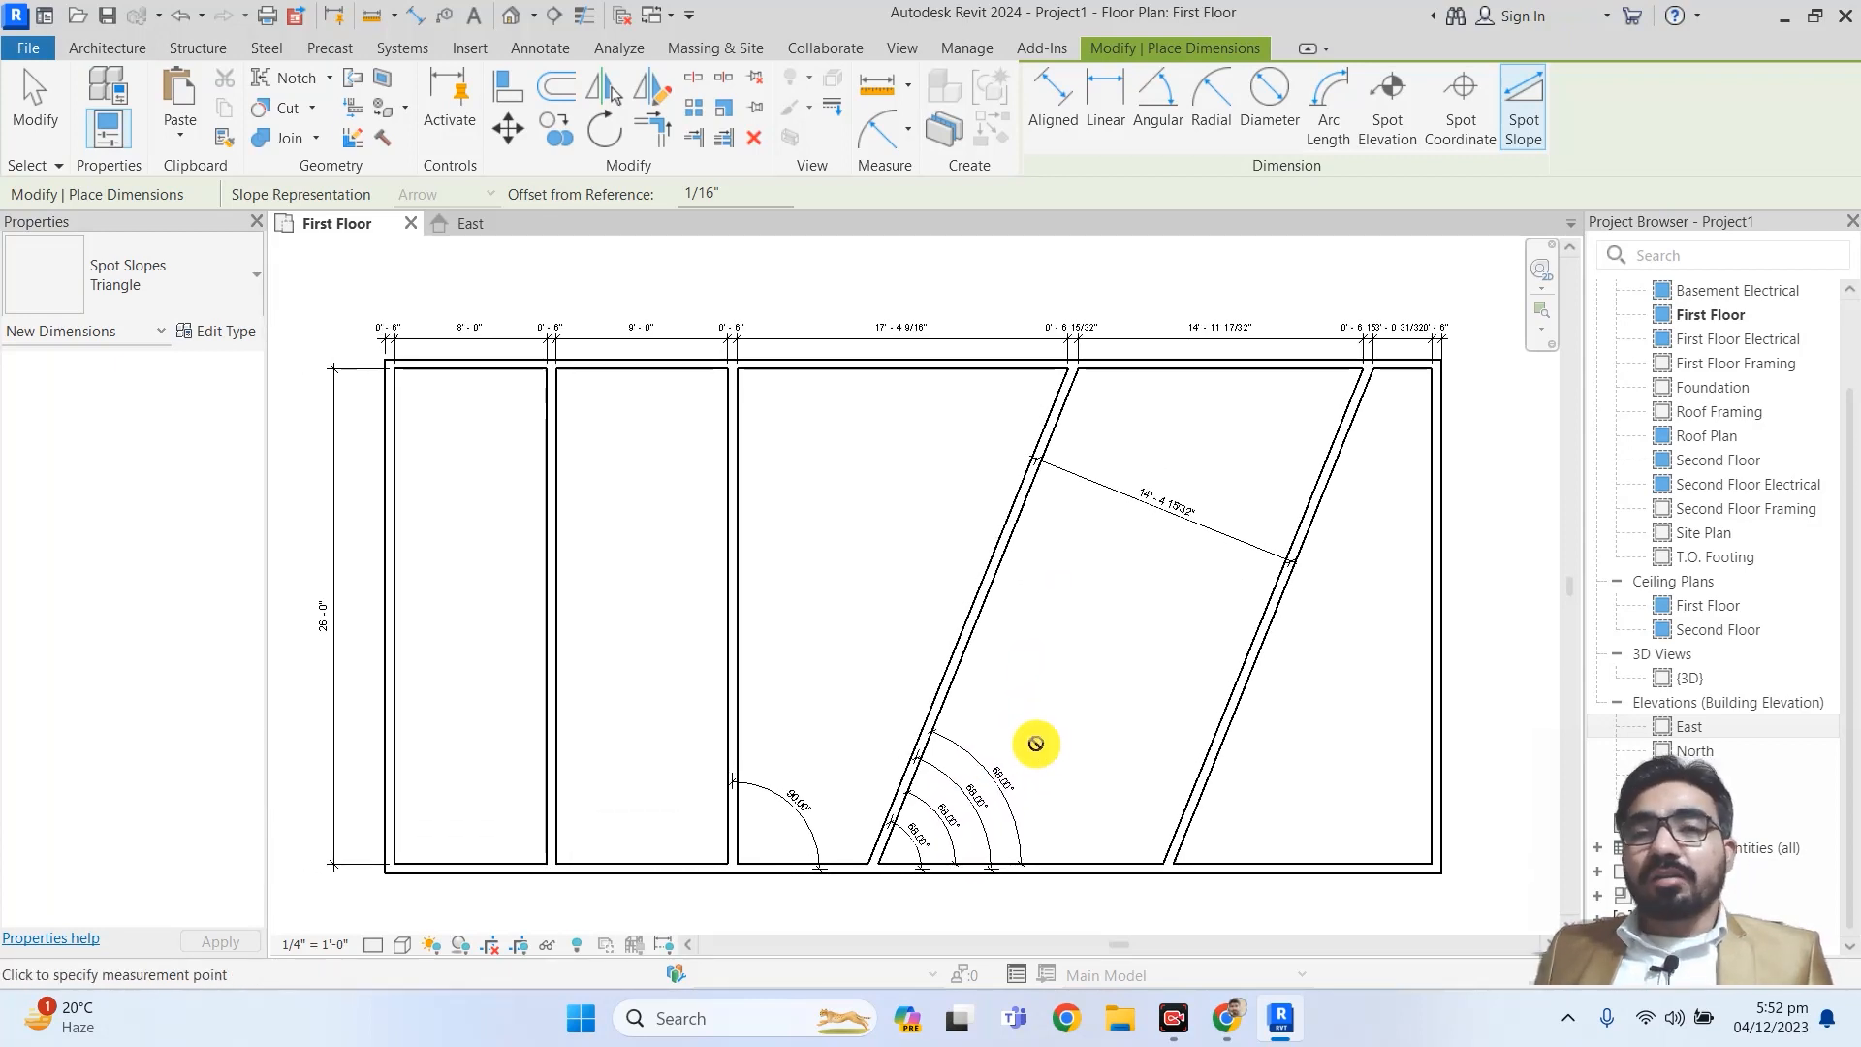